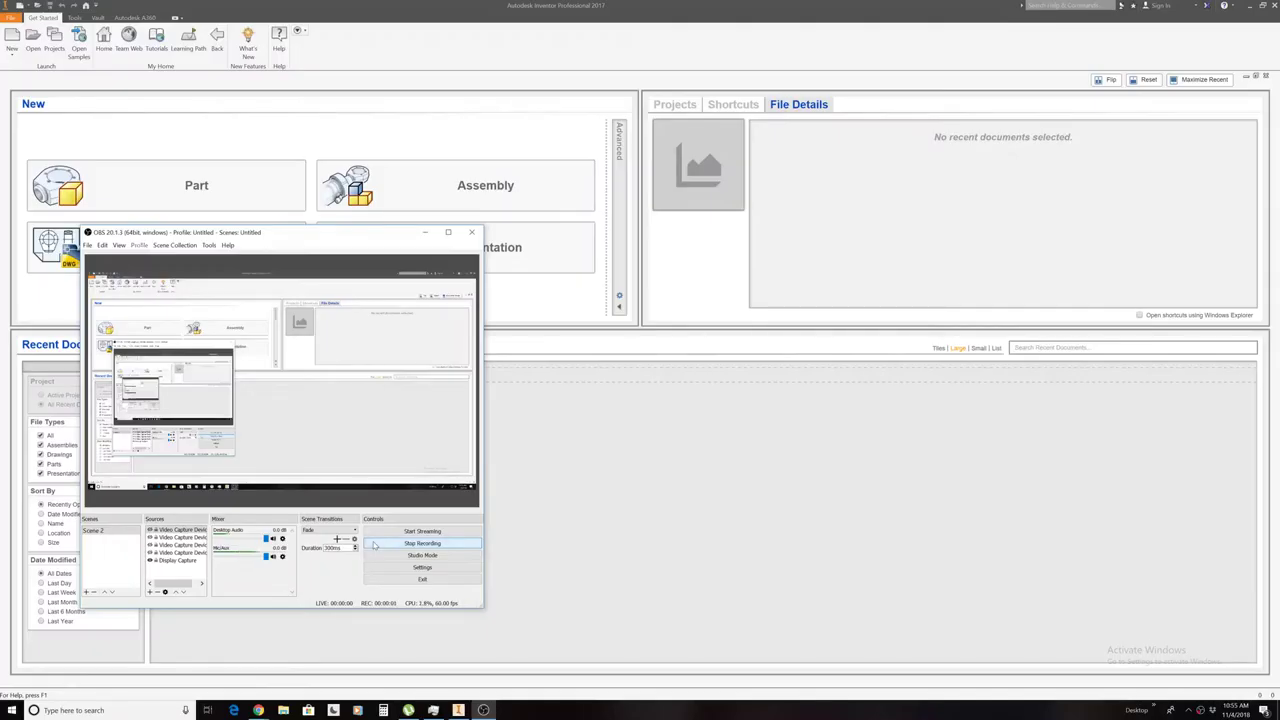
# Create a new blank part document, Part1, from the Inventor start page.
pyautogui.click(425, 232)
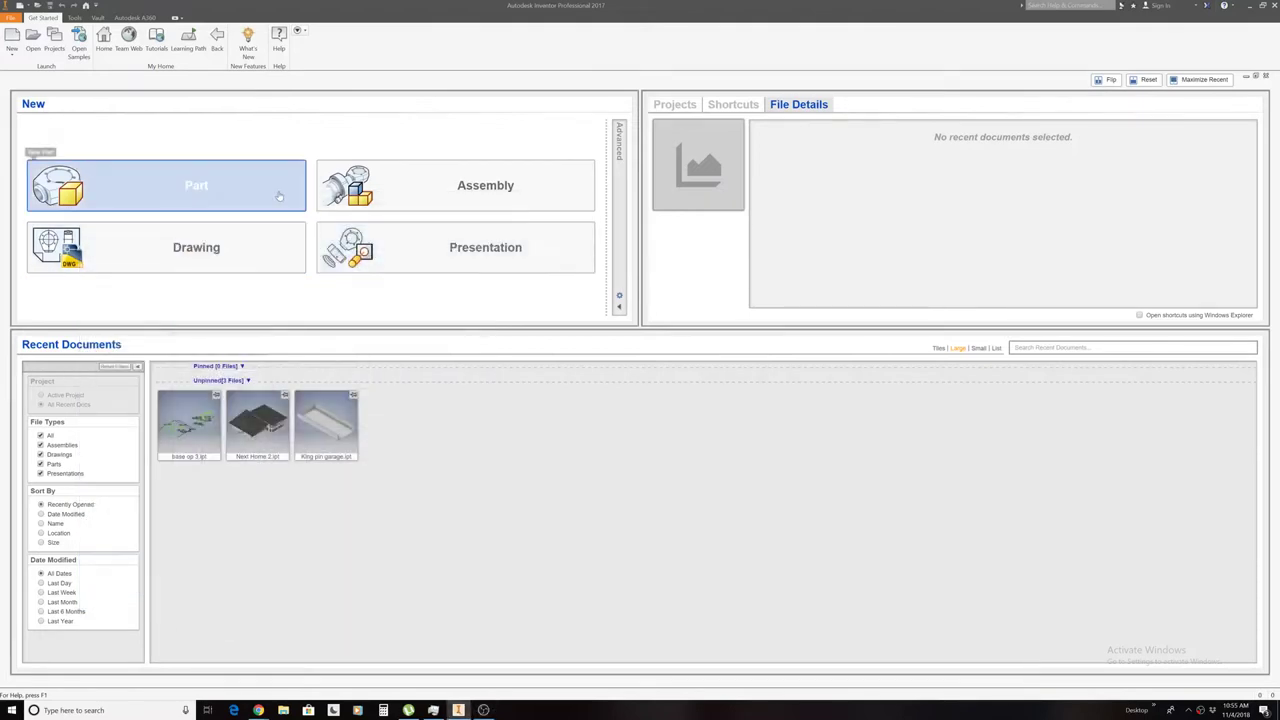
pyautogui.click(279, 196)
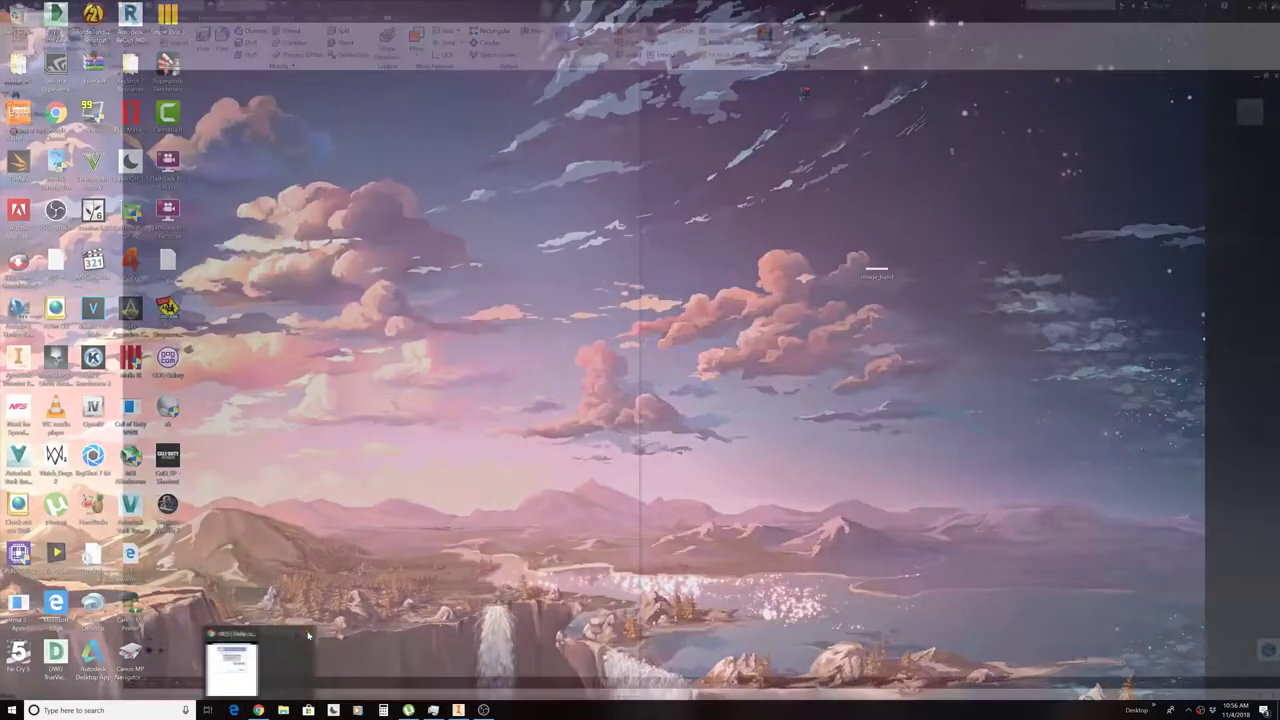
# Start a sketch on an origin plane and draw a 660-tall vertical line from the origin.
pyautogui.click(308, 634)
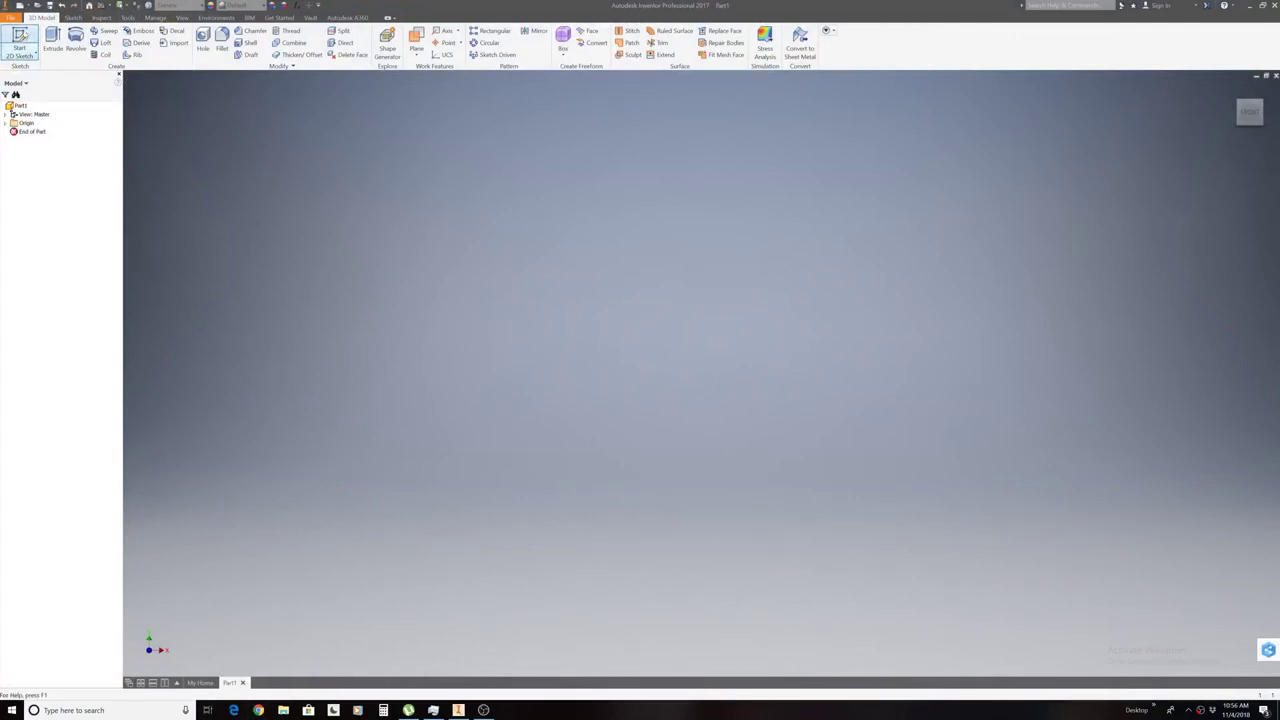
pyautogui.click(20, 42)
pyautogui.click(624, 318)
pyautogui.click(51, 40)
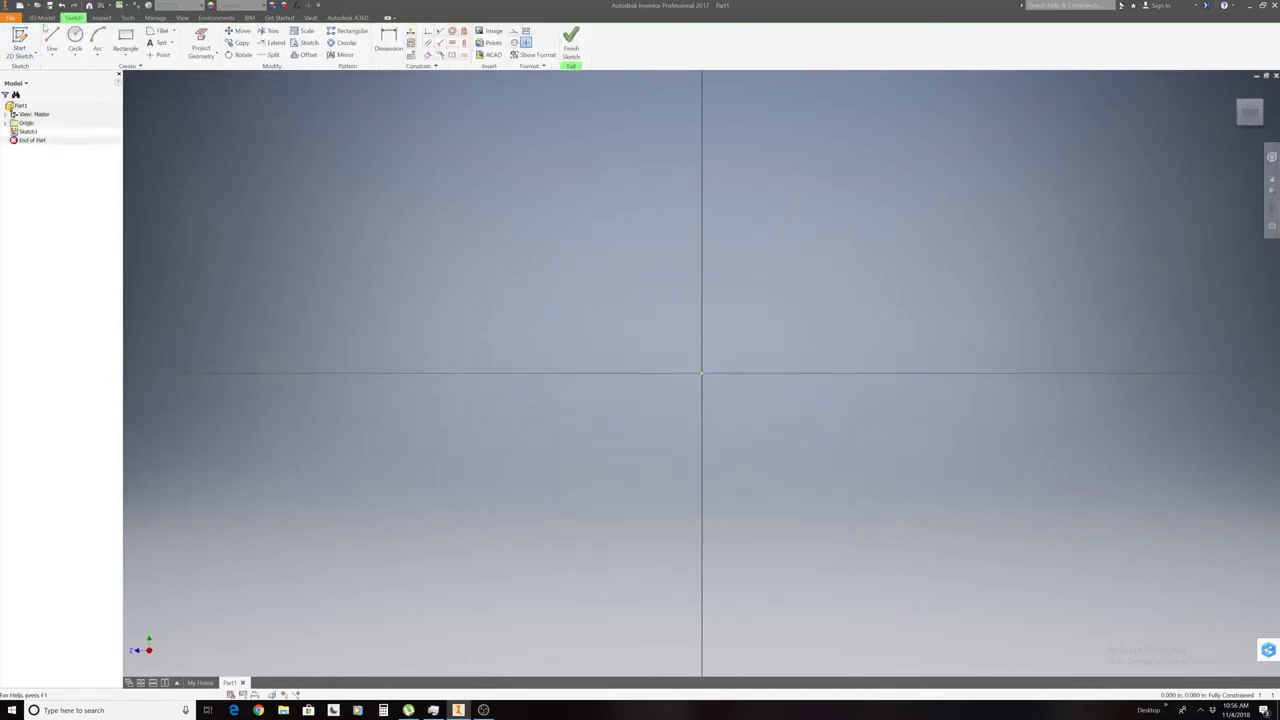
pyautogui.click(701, 376)
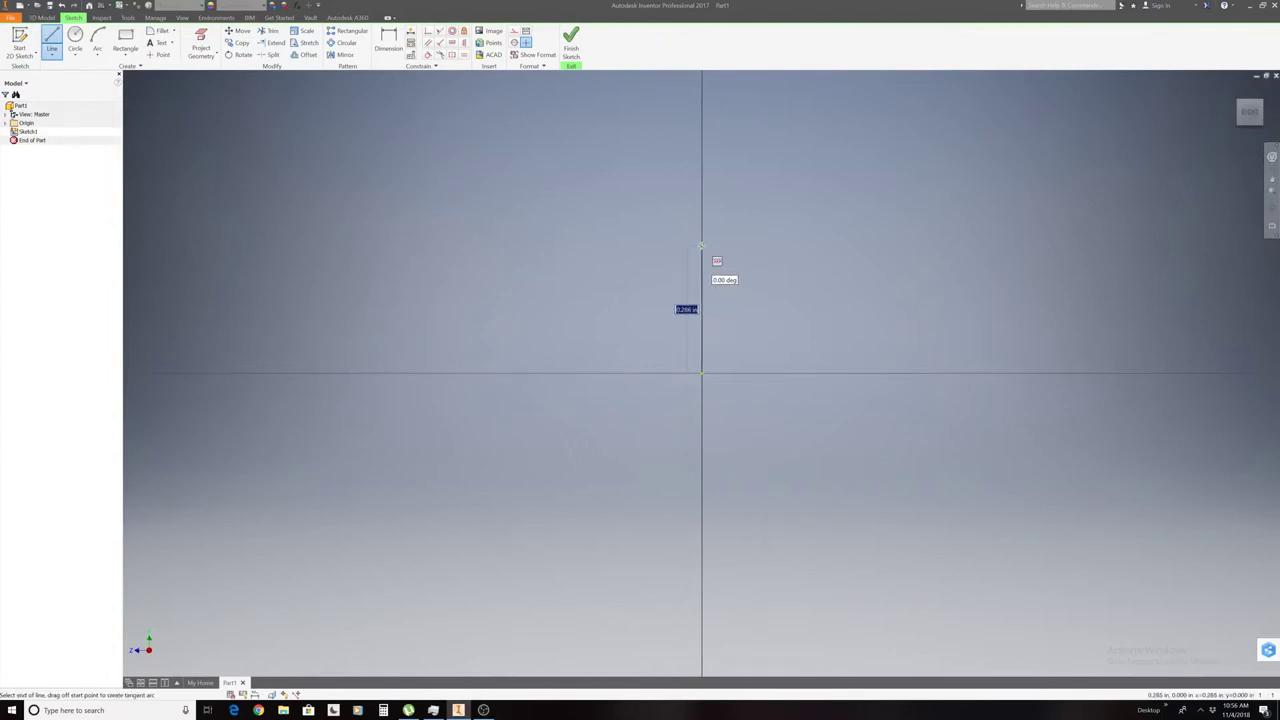
pyautogui.write('5')
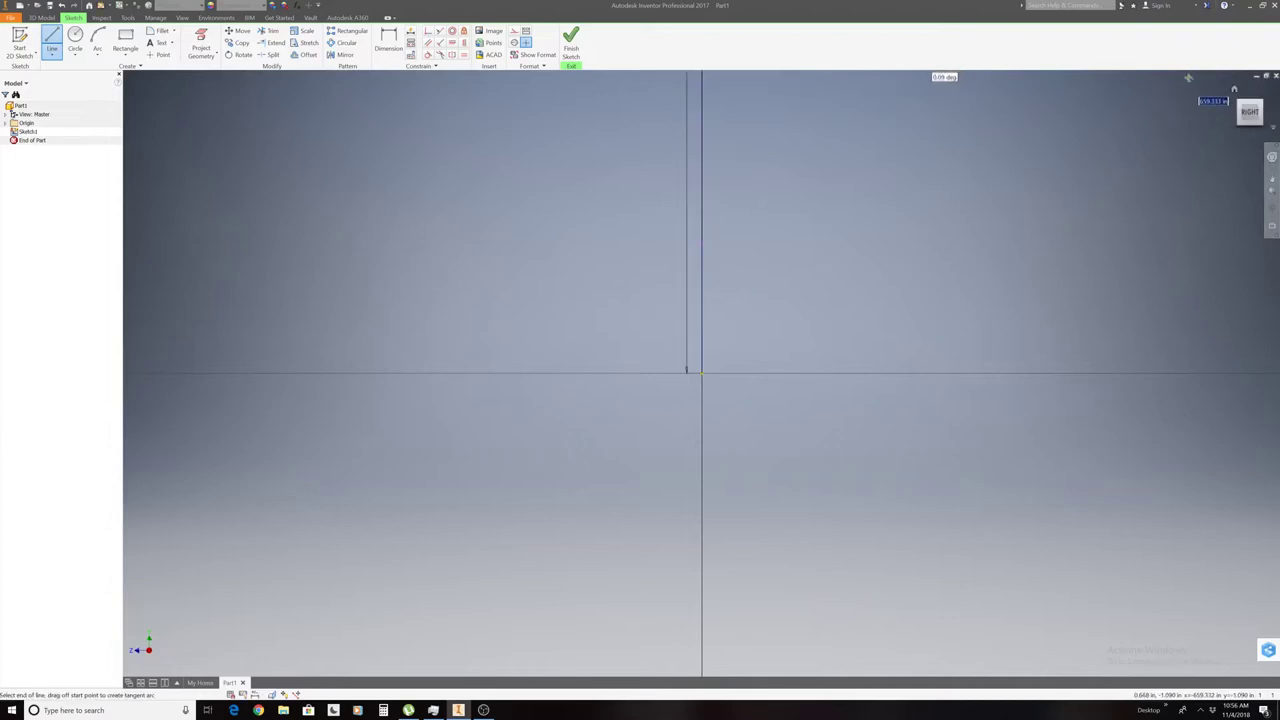
pyautogui.click(1248, 113)
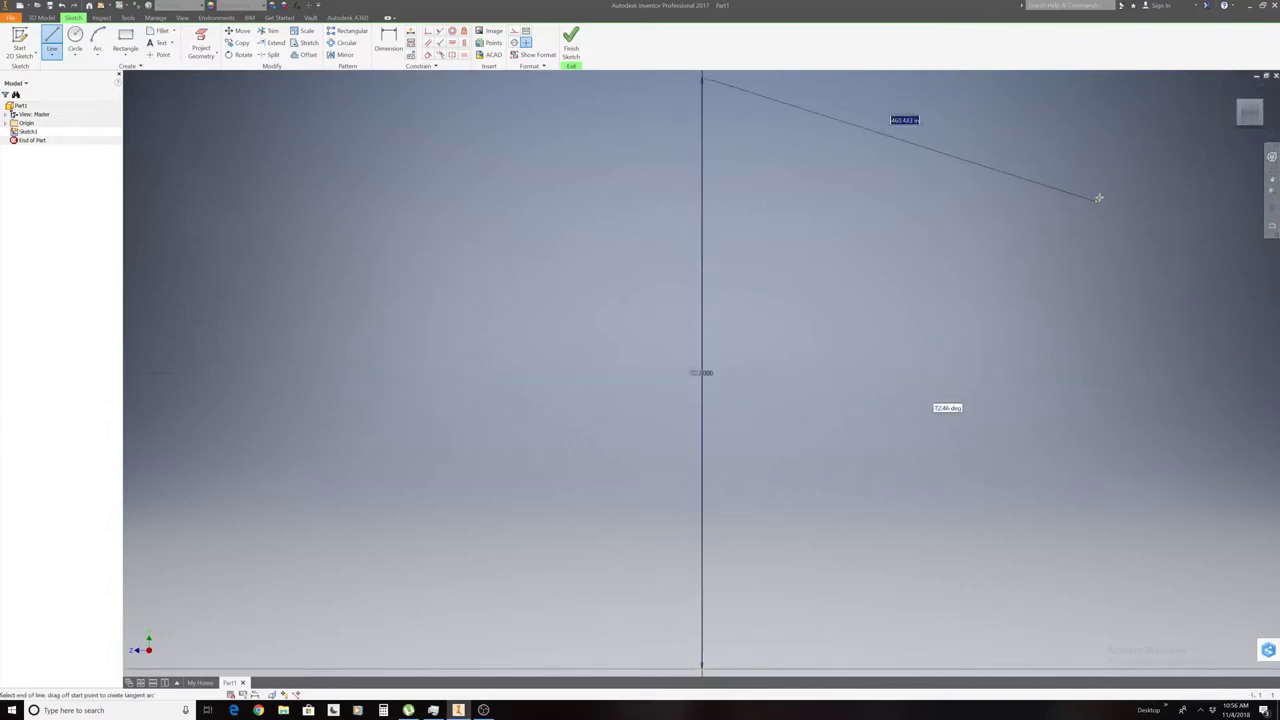
# Recentre the view and draw a horizontal line leftward from the vertical line's top.
pyautogui.click(1271, 182)
pyautogui.moveTo(991, 244); pyautogui.dragTo(800, 346)
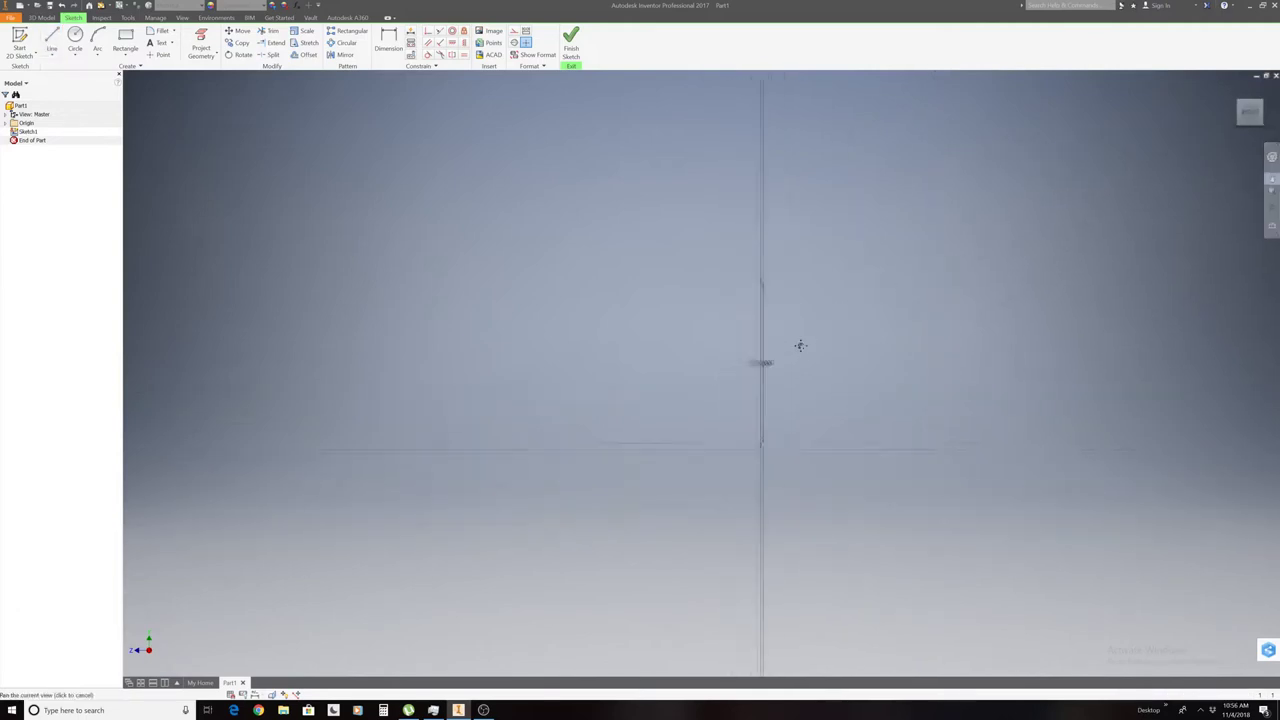
pyautogui.rightClick(509, 195)
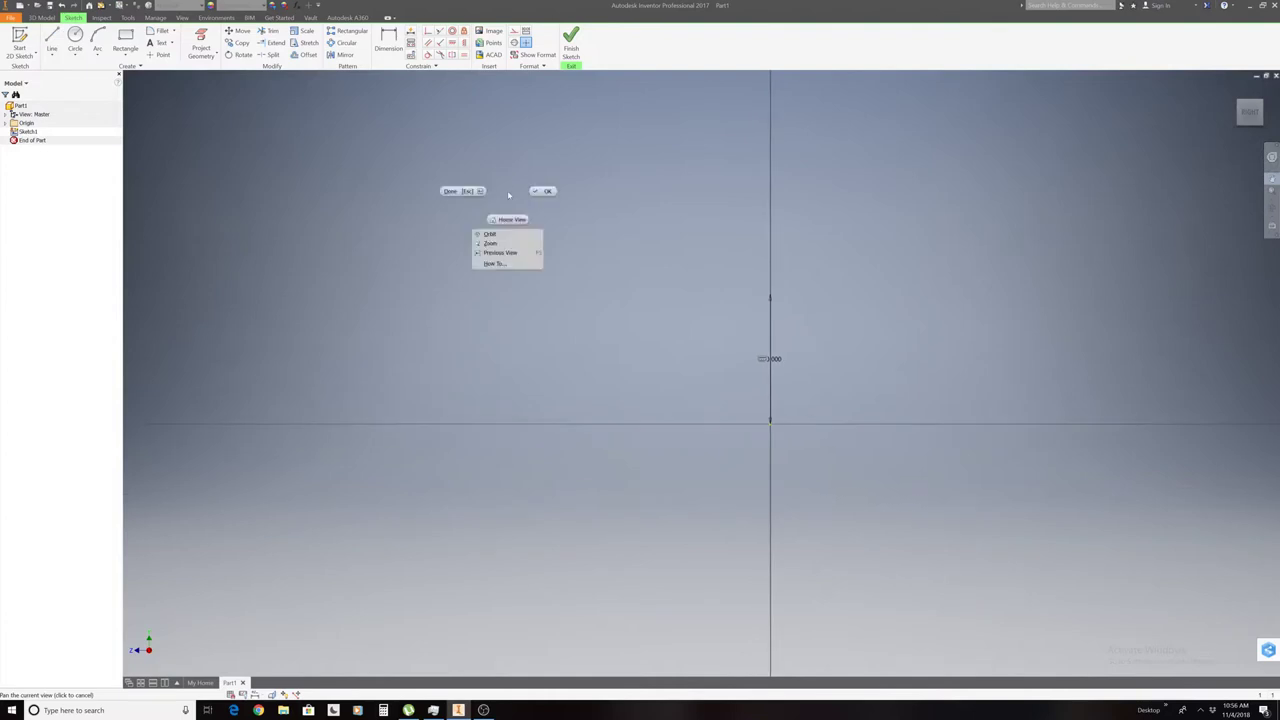
pyautogui.click(537, 189)
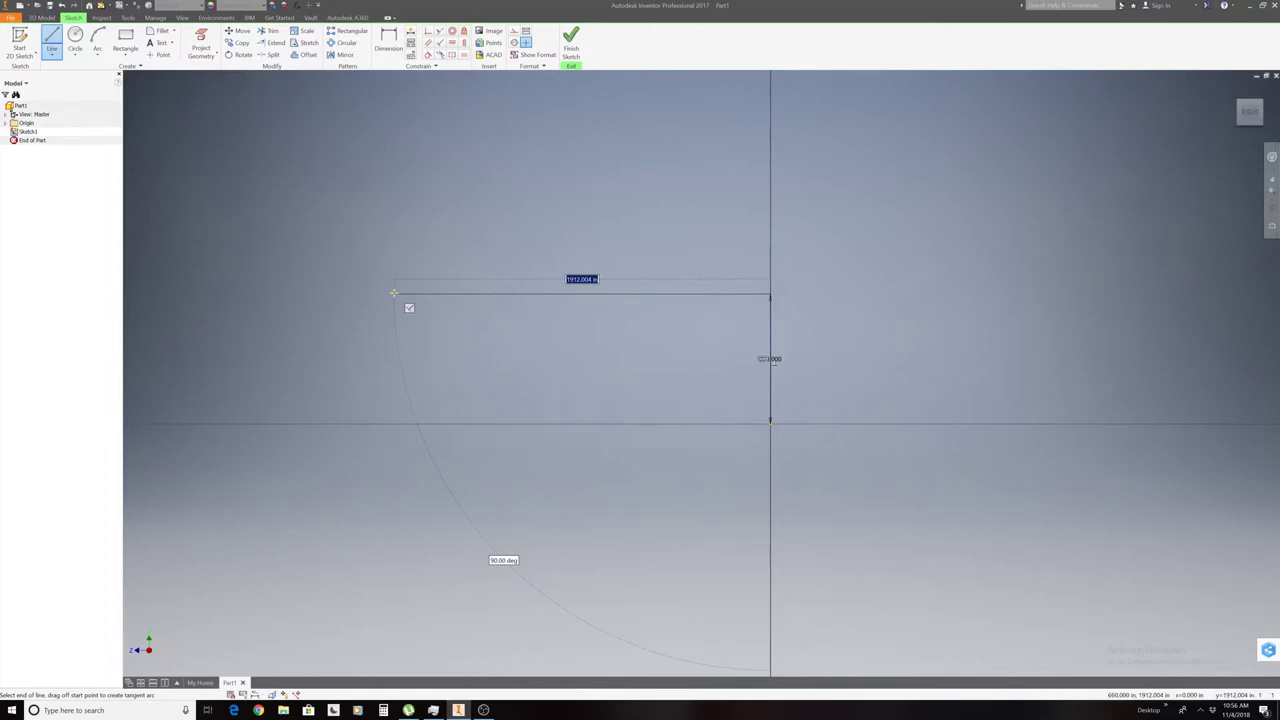
pyautogui.click(394, 294)
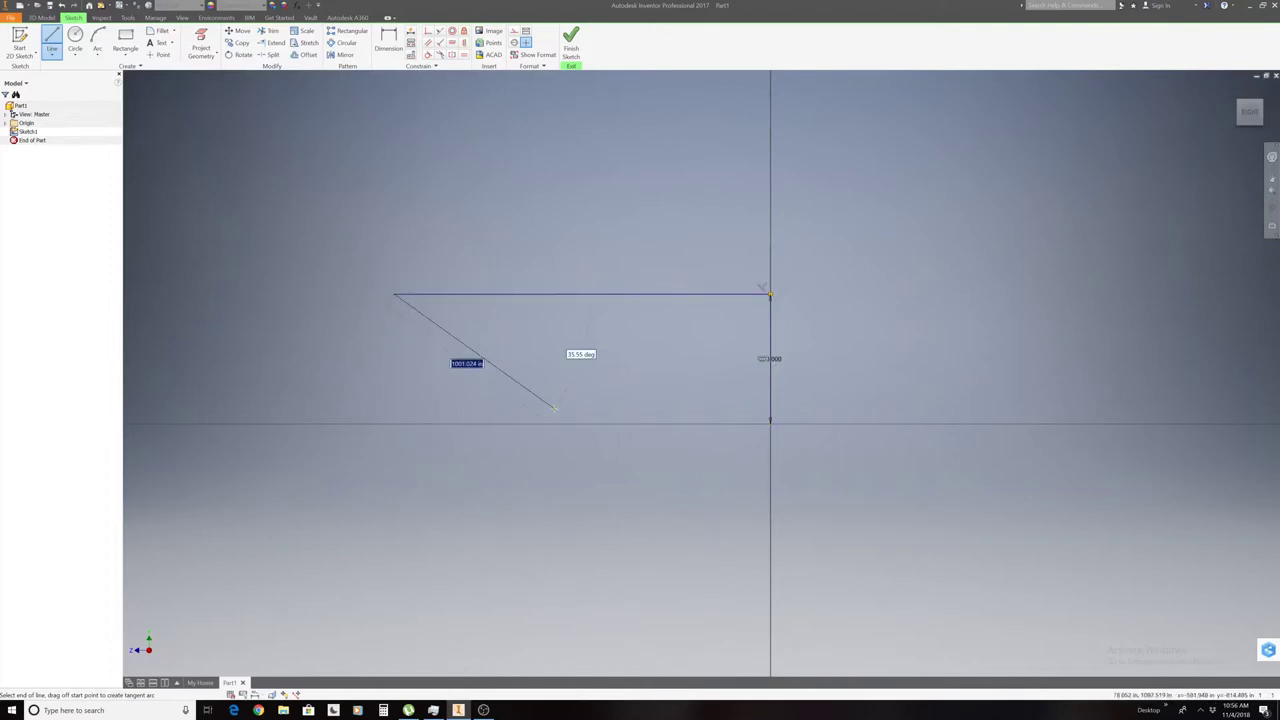
pyautogui.rightClick(555, 408)
pyautogui.click(597, 408)
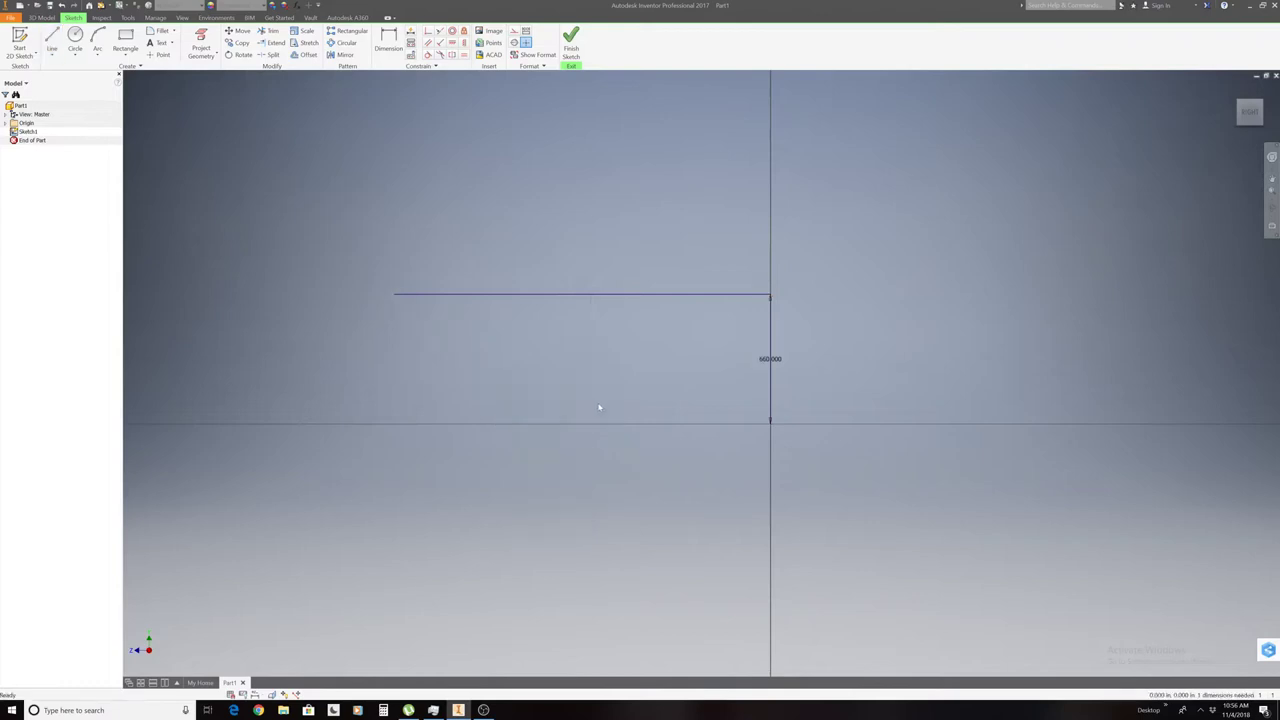
# Add a short vertical line dropping down from the top line's left end.
pyautogui.click(52, 40)
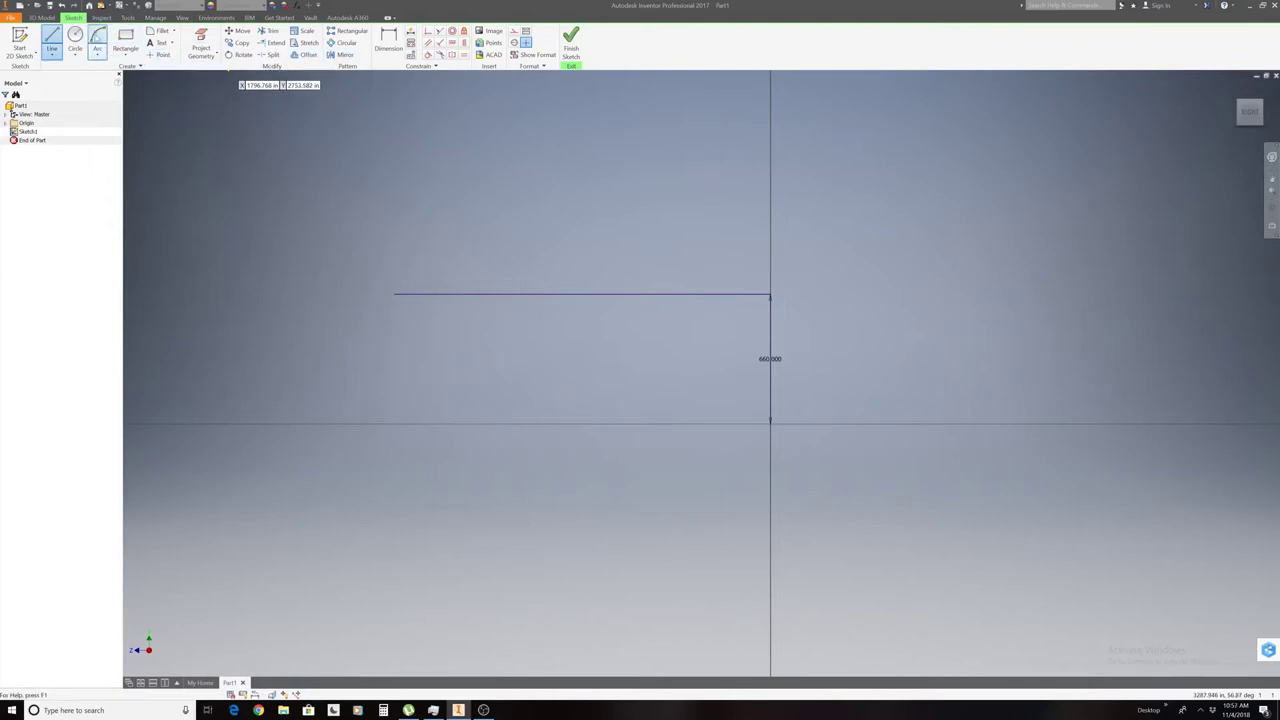
pyautogui.click(393, 293)
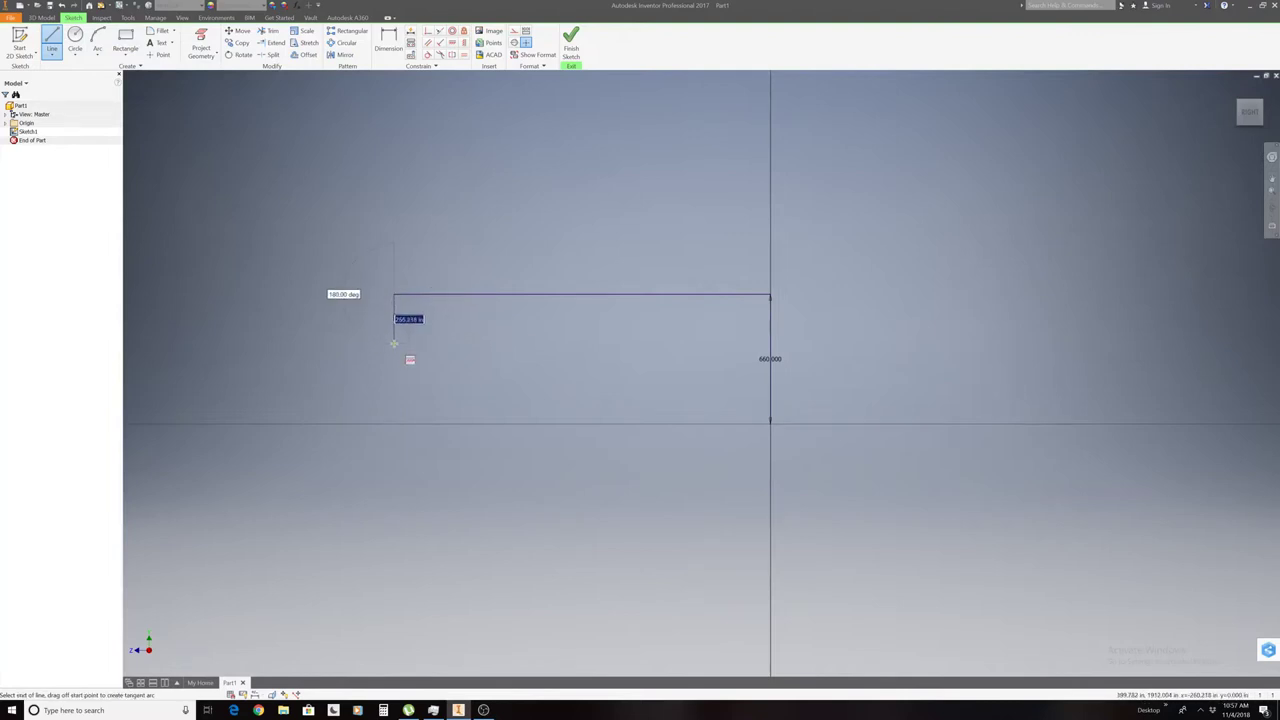
pyautogui.click(394, 338)
pyautogui.rightClick(510, 391)
pyautogui.click(548, 395)
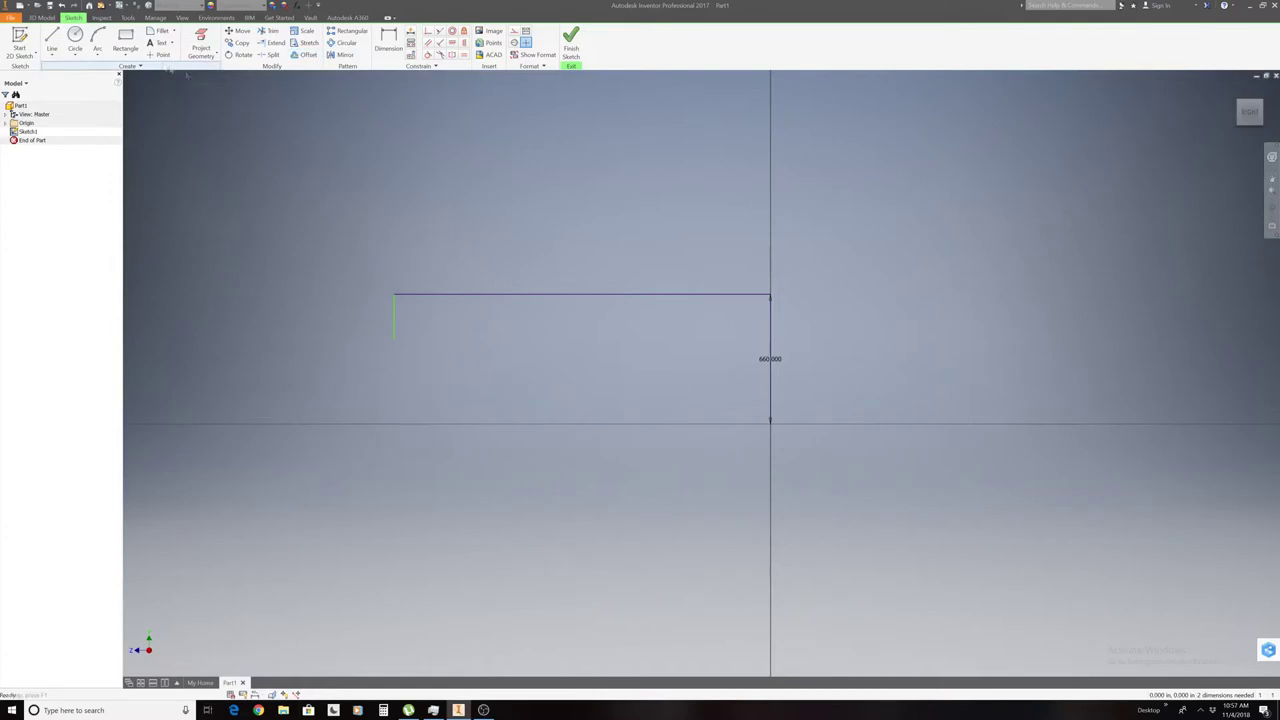
pyautogui.click(52, 56)
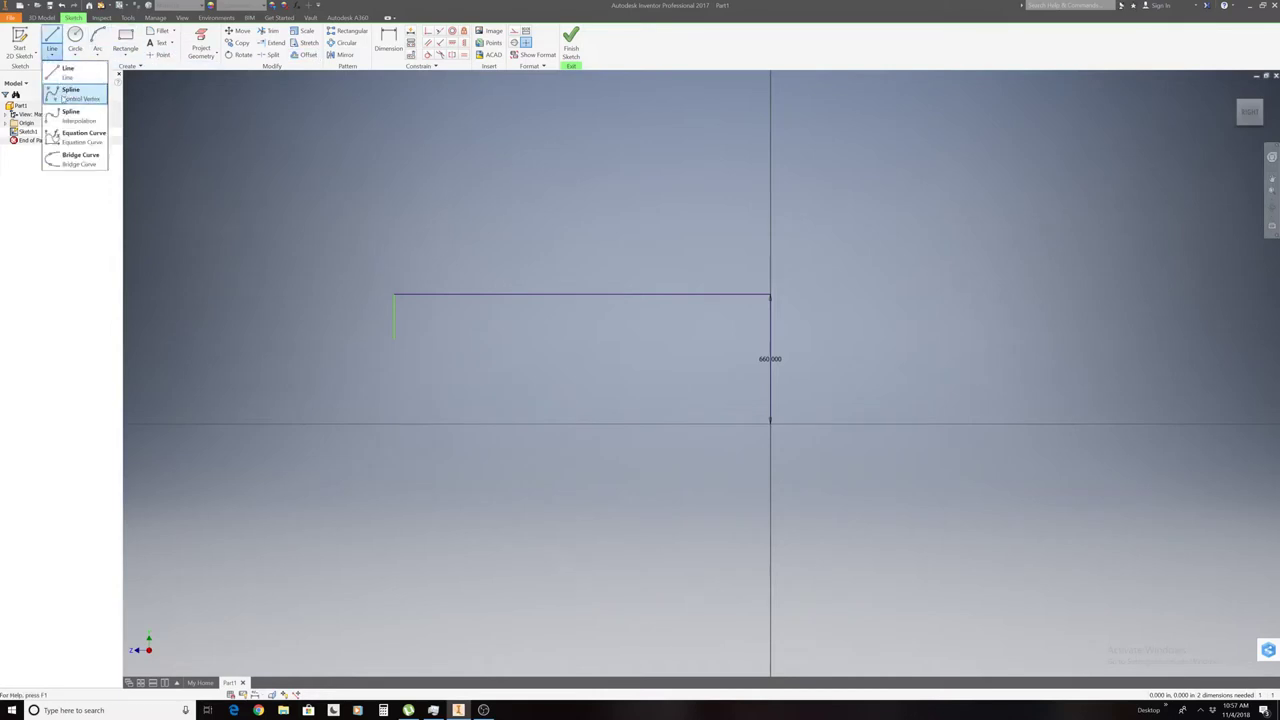
# Draw a control-vertex spline from the short line's lower end to the centreline base.
pyautogui.click(66, 94)
pyautogui.click(392, 340)
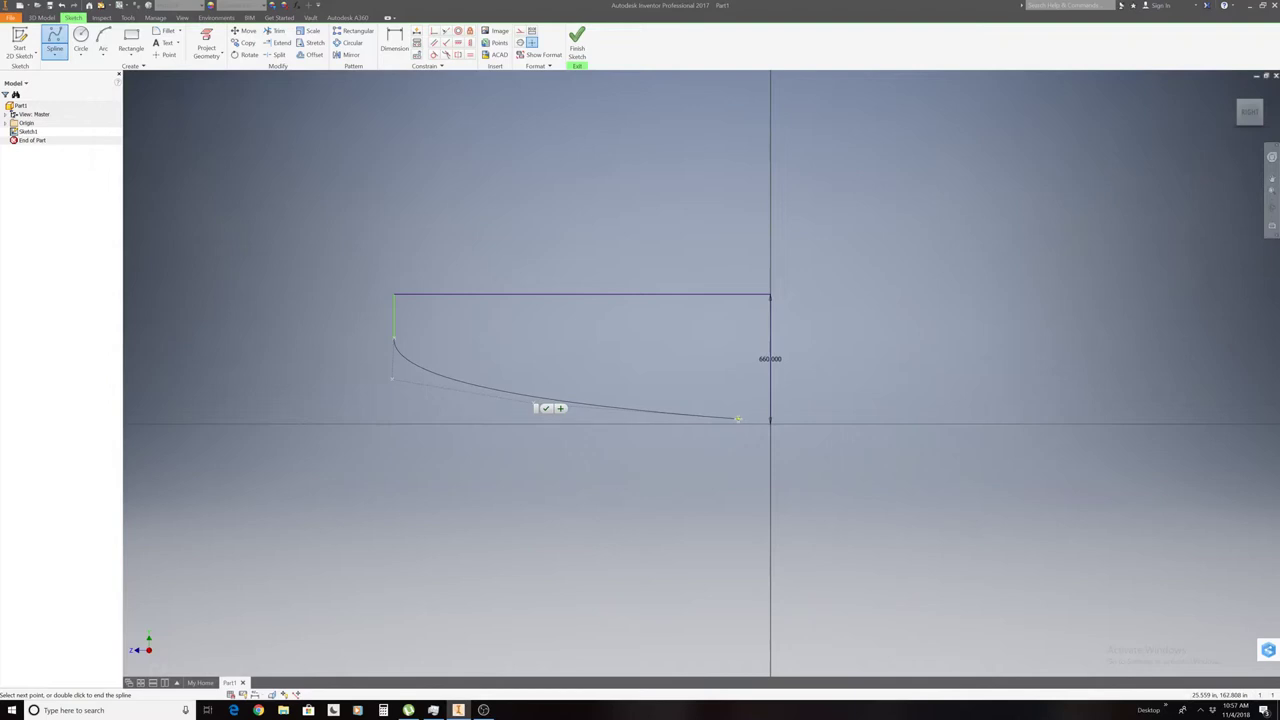
pyautogui.click(720, 424)
pyautogui.press('Escape')
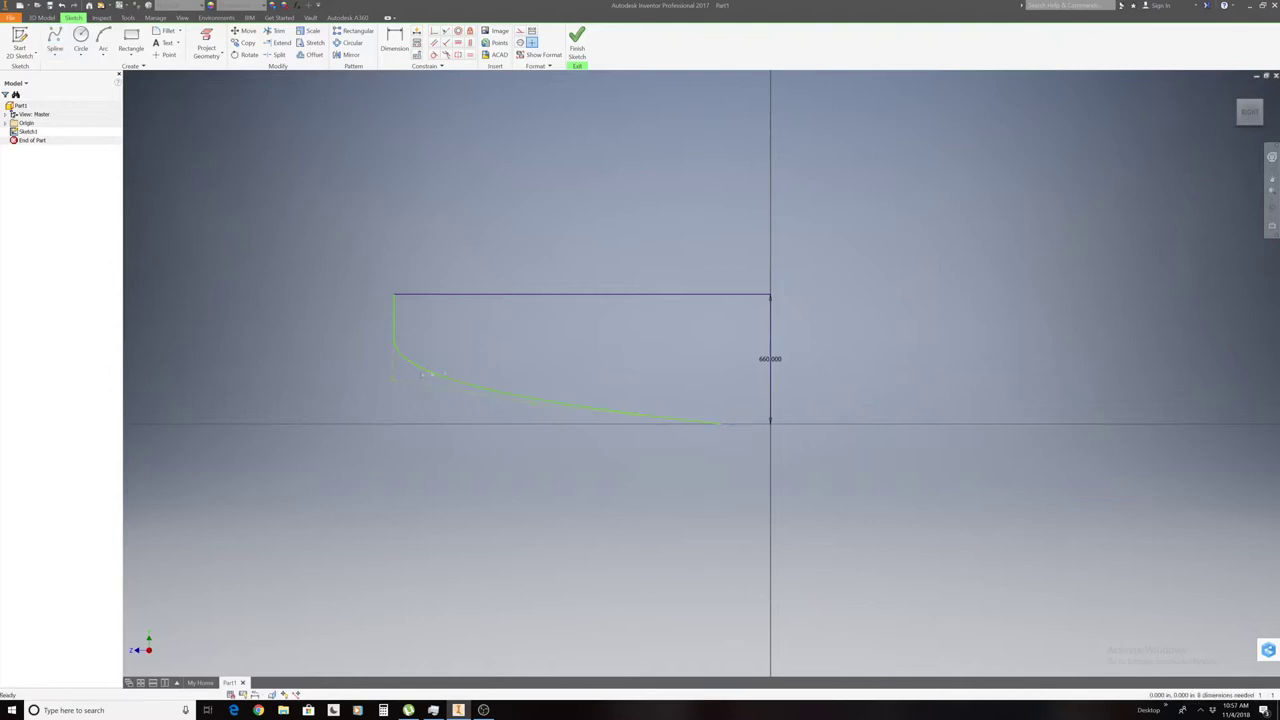
# Drag the spline's tangent handles to shape the curved hull side.
pyautogui.moveTo(392, 383); pyautogui.dragTo(405, 398)
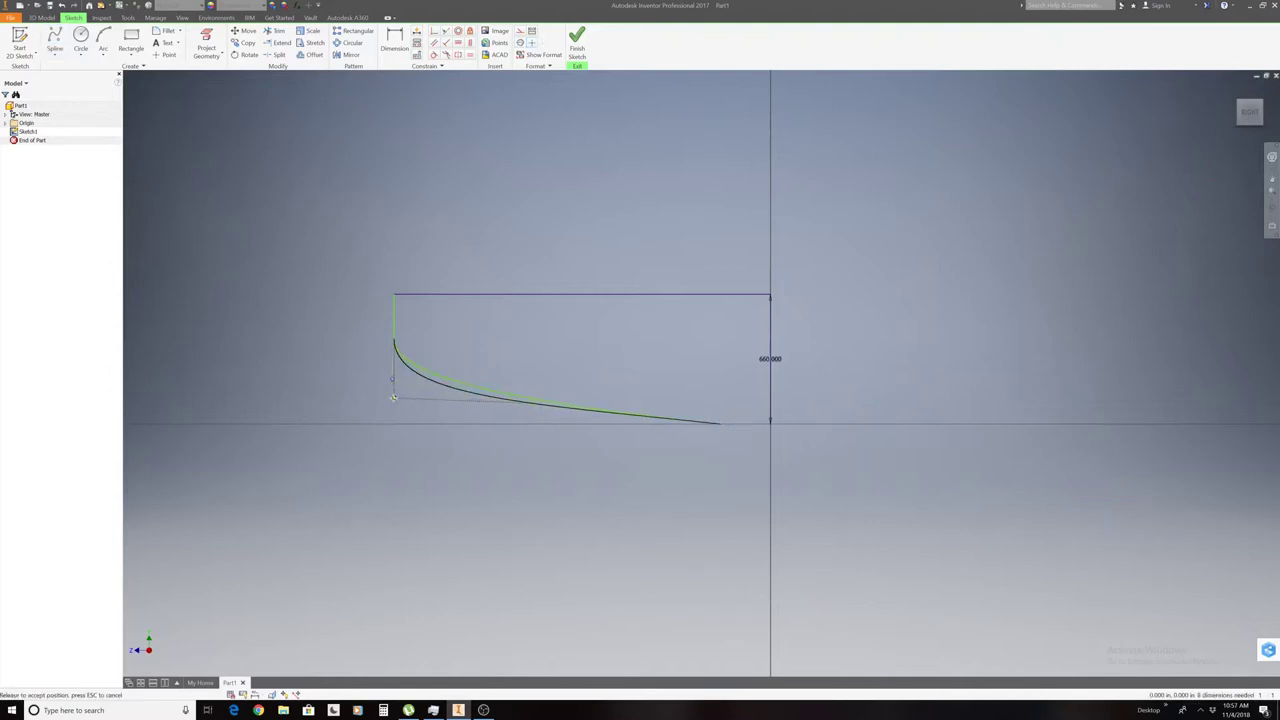
pyautogui.moveTo(407, 398); pyautogui.dragTo(407, 398)
pyautogui.moveTo(533, 405); pyautogui.dragTo(527, 410)
pyautogui.moveTo(394, 342); pyautogui.dragTo(394, 296)
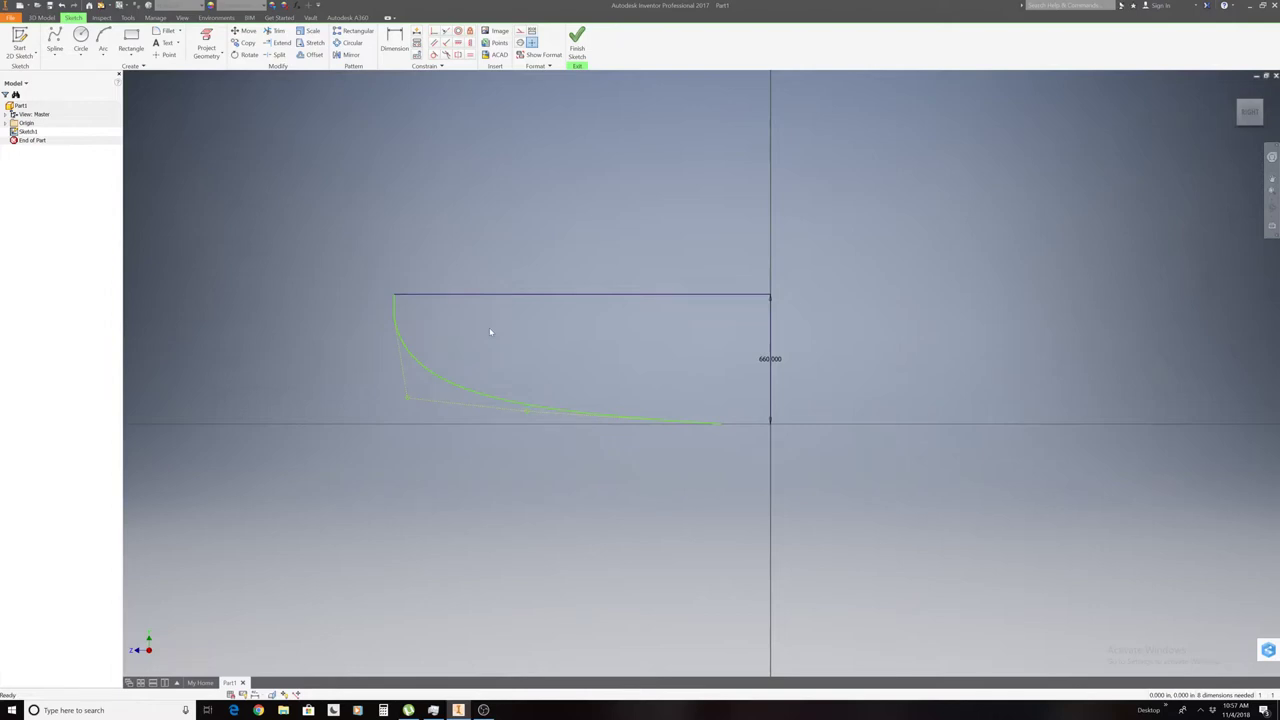
pyautogui.moveTo(246, 206); pyautogui.dragTo(705, 486)
pyautogui.press('Escape')
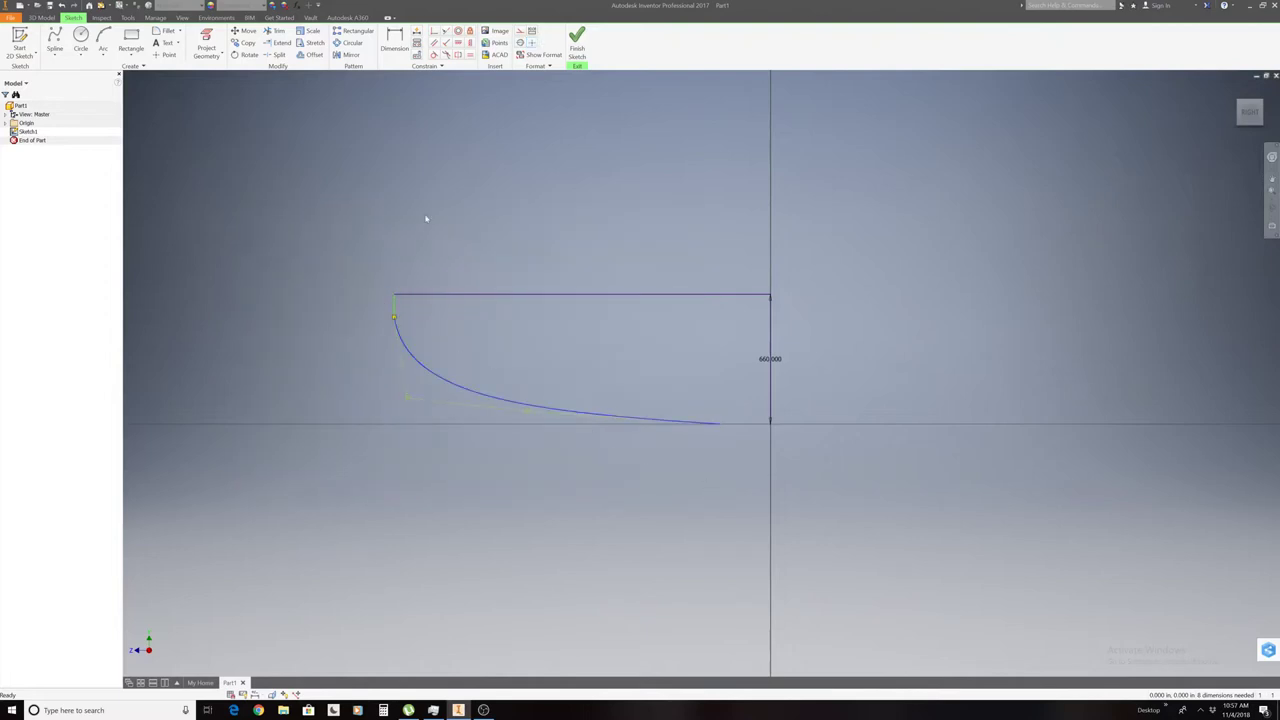
# Mirror the hull spline across the vertical 660 centreline to form the right-hand curve.
pyautogui.click(350, 54)
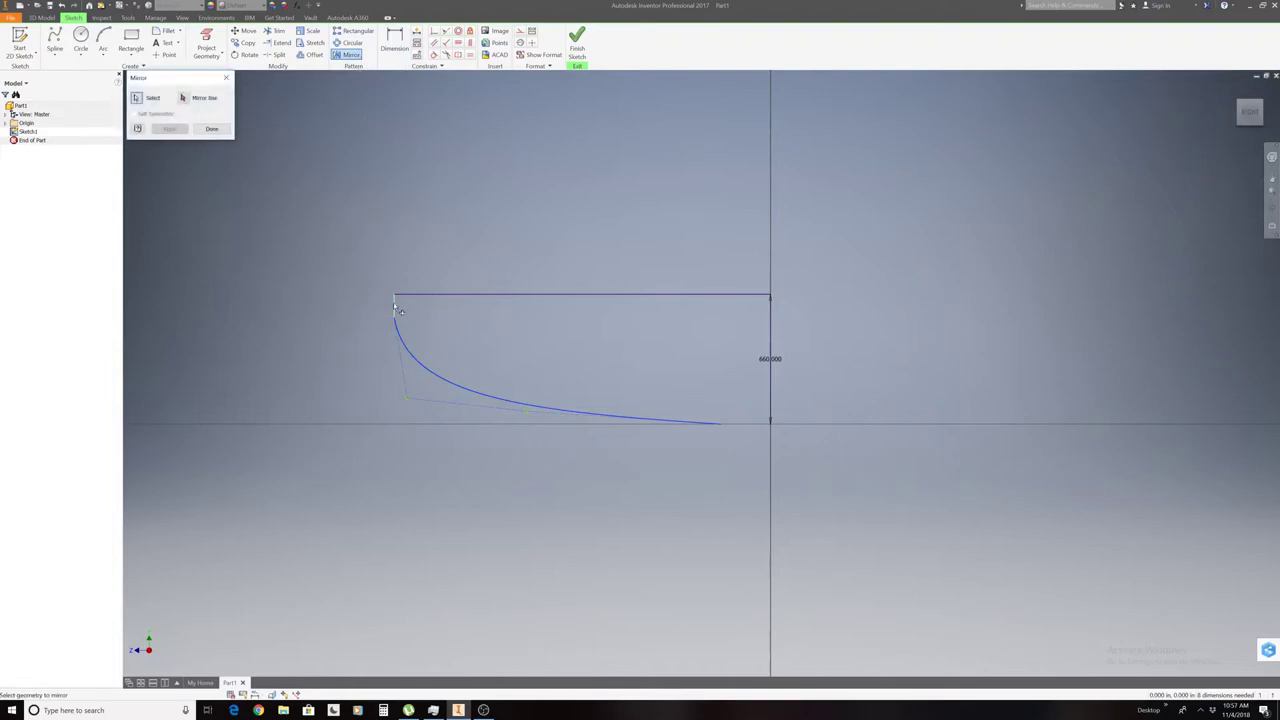
pyautogui.click(181, 97)
pyautogui.click(770, 385)
pyautogui.click(226, 77)
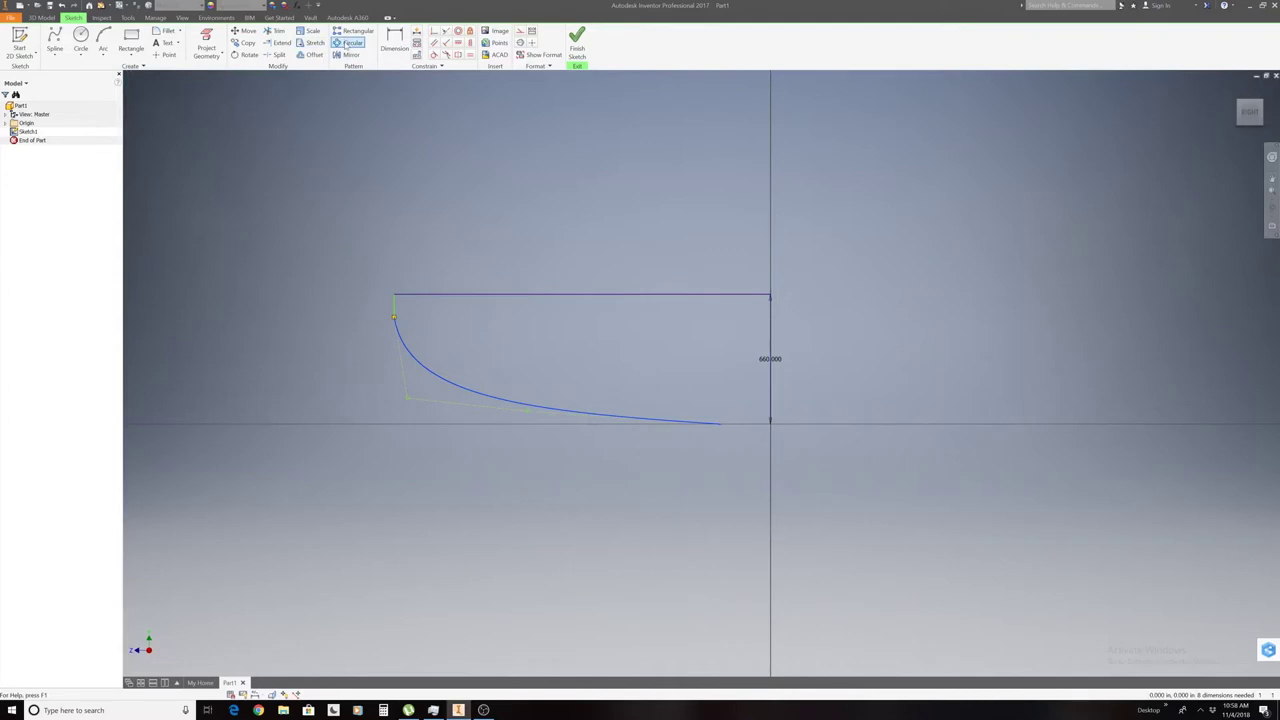
pyautogui.click(350, 55)
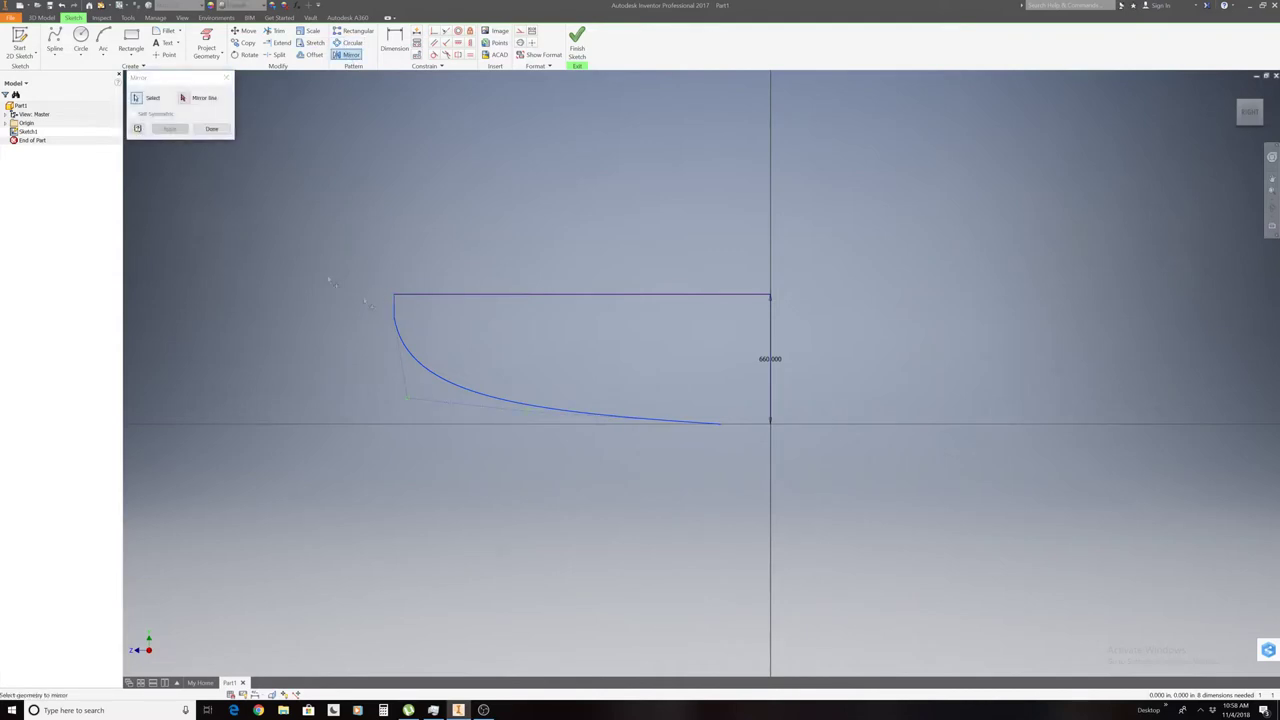
pyautogui.click(184, 98)
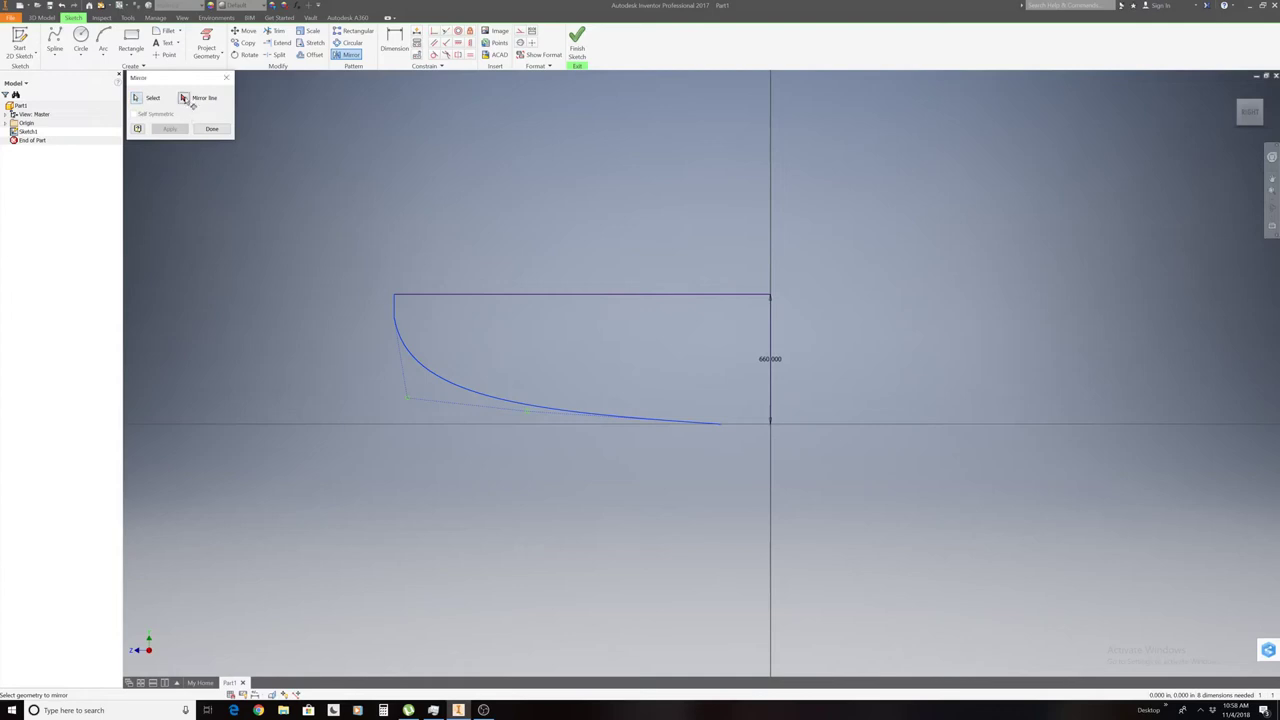
pyautogui.click(770, 404)
pyautogui.click(175, 130)
pyautogui.click(215, 129)
# Switch the sketch curve type from spline back to straight lines.
pyautogui.click(54, 58)
pyautogui.click(53, 62)
pyautogui.click(53, 62)
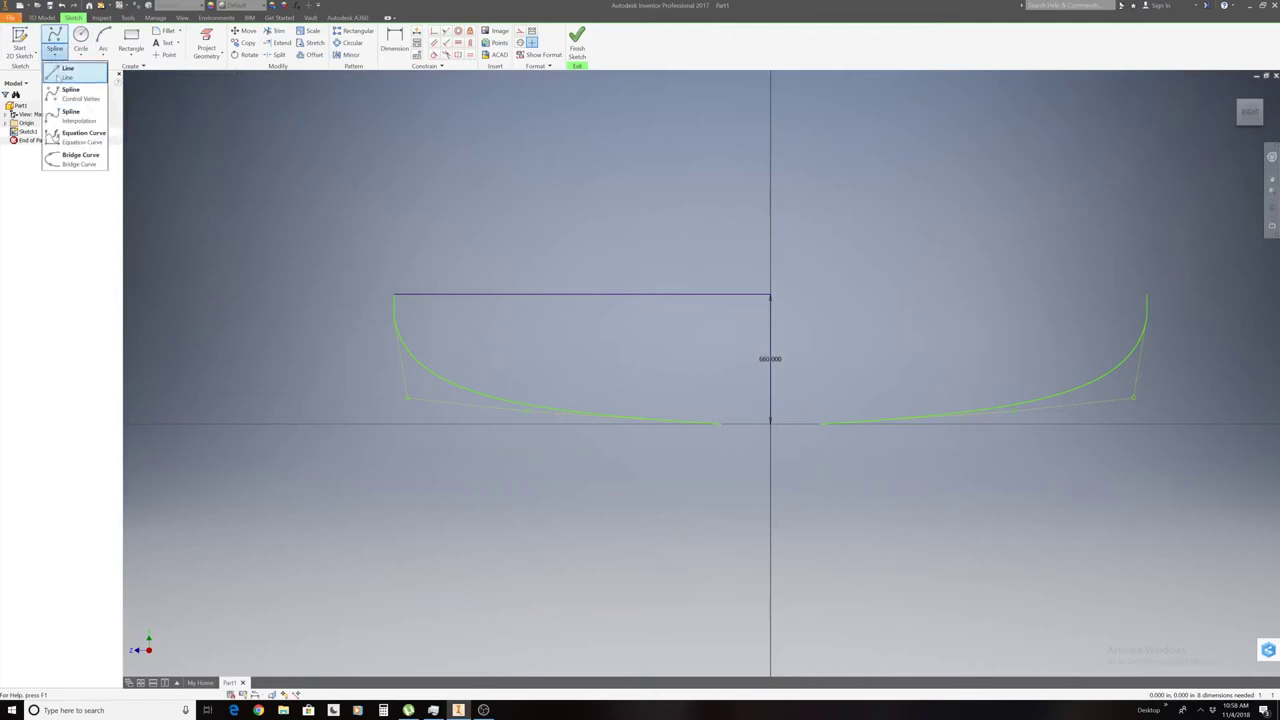
pyautogui.click(65, 74)
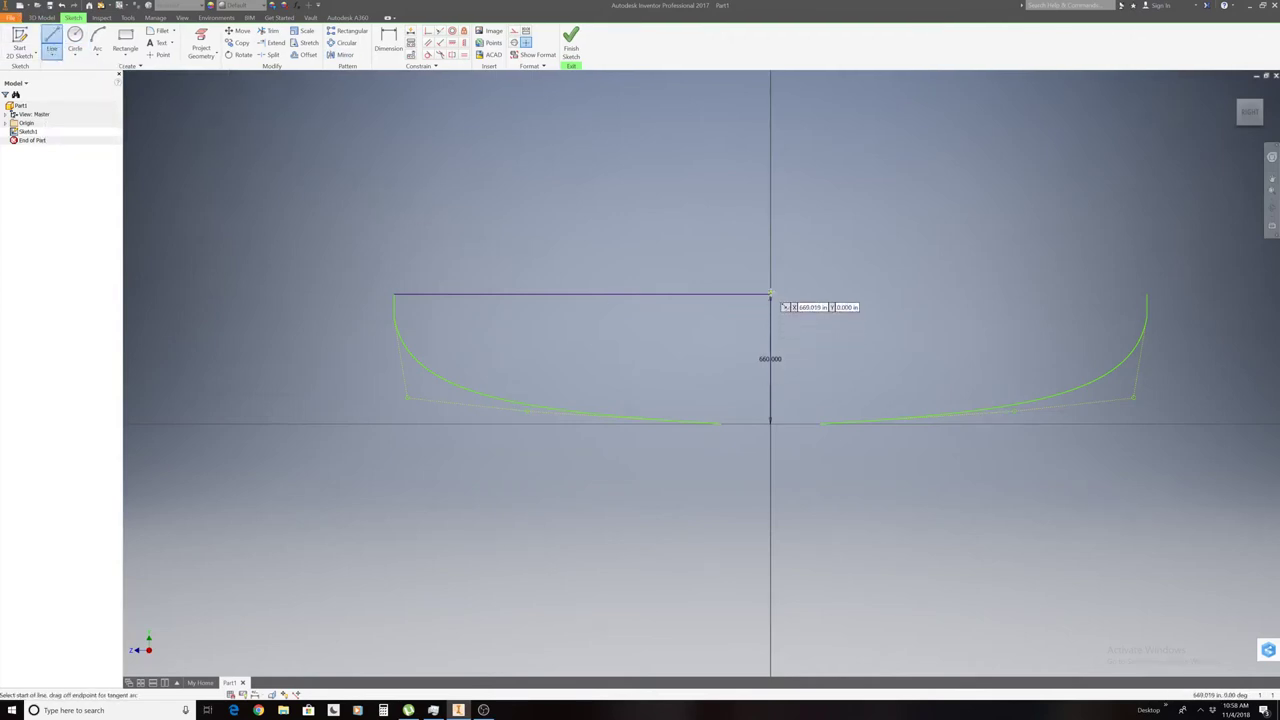
# Draw the top line from the centreline to the right spline's upper end and finish Sketch1.
pyautogui.click(770, 294)
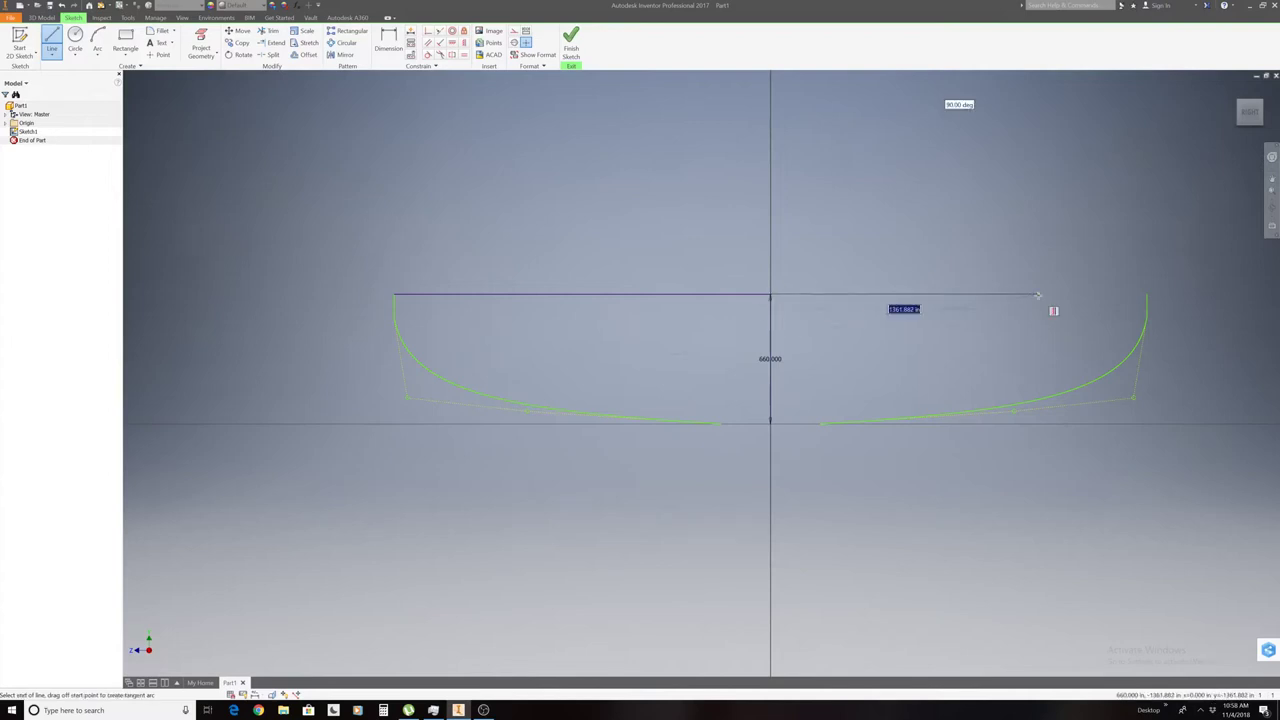
pyautogui.click(1145, 296)
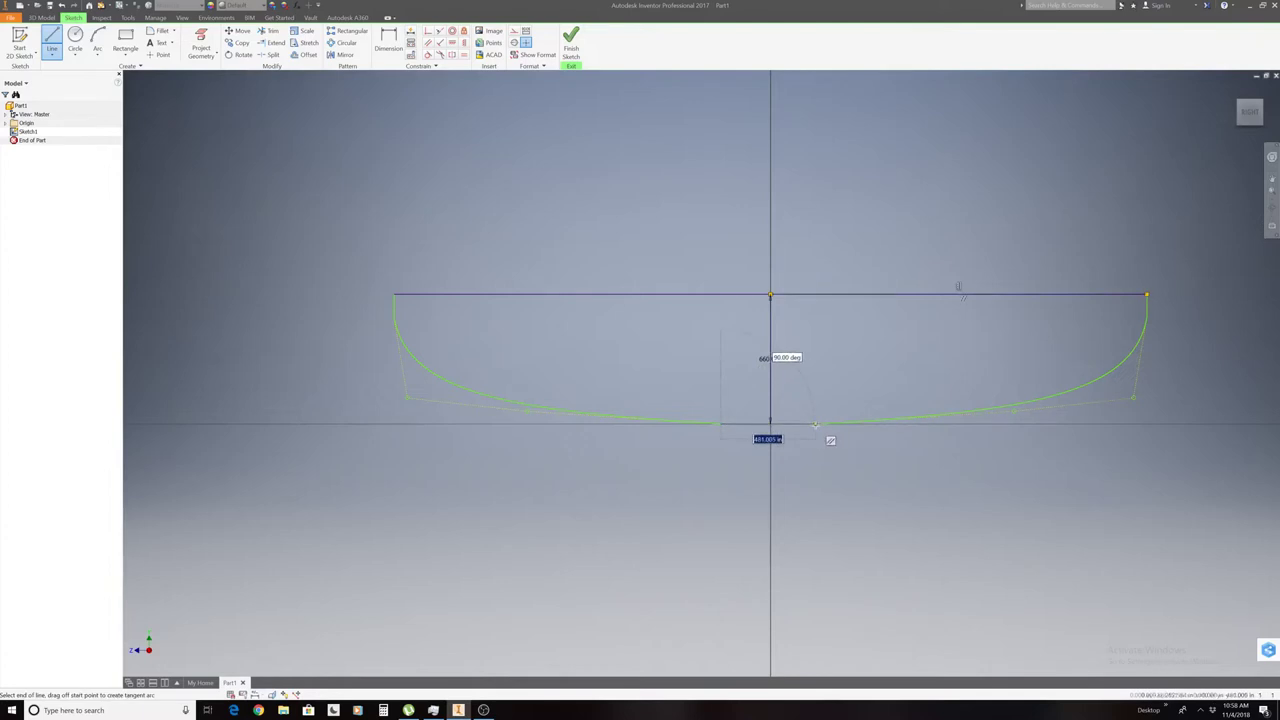
pyautogui.press('Return')
pyautogui.rightClick(875, 387)
pyautogui.click(915, 383)
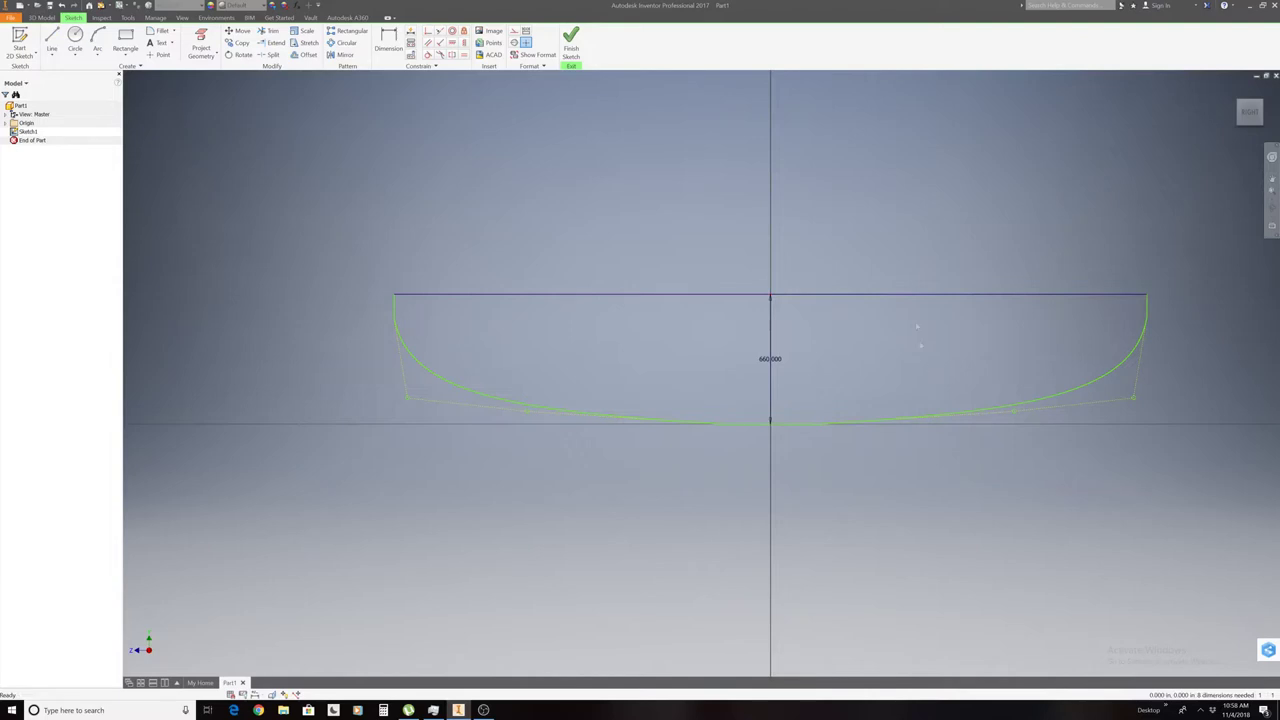
pyautogui.click(570, 52)
pyautogui.click(1261, 124)
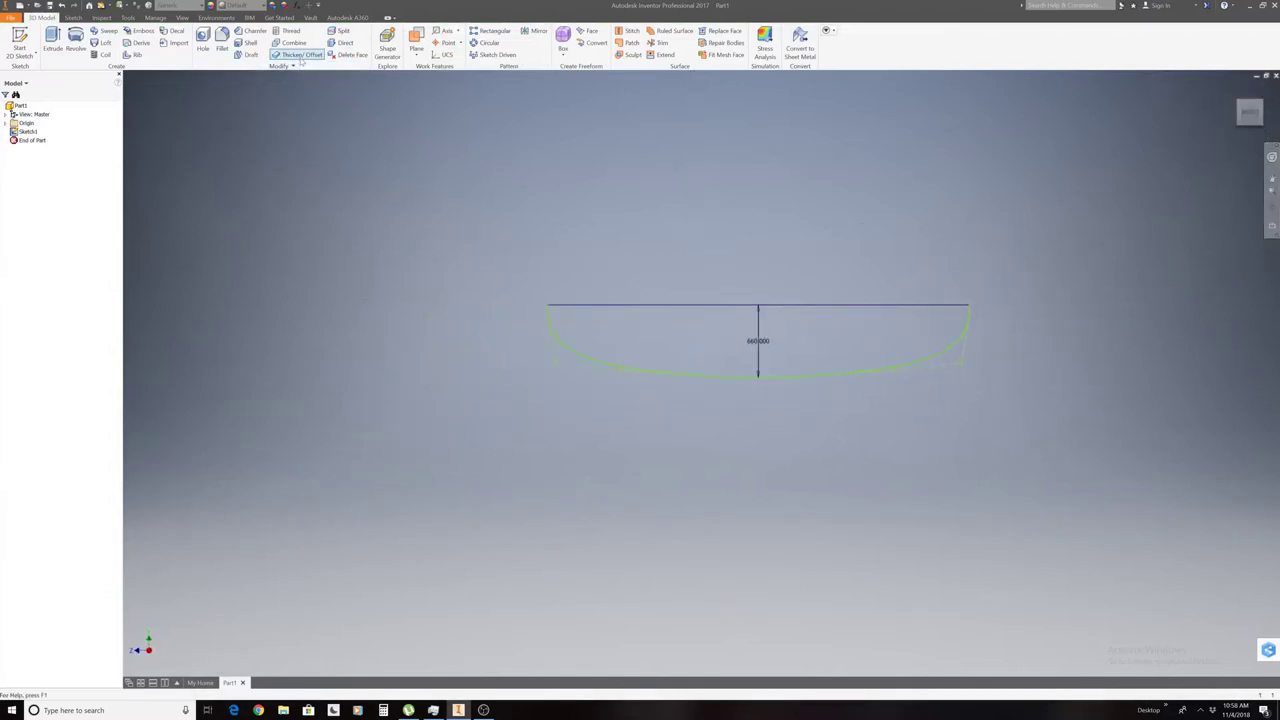
# Show the origin planes and make the YZ Plane visible in the model.
pyautogui.click(416, 50)
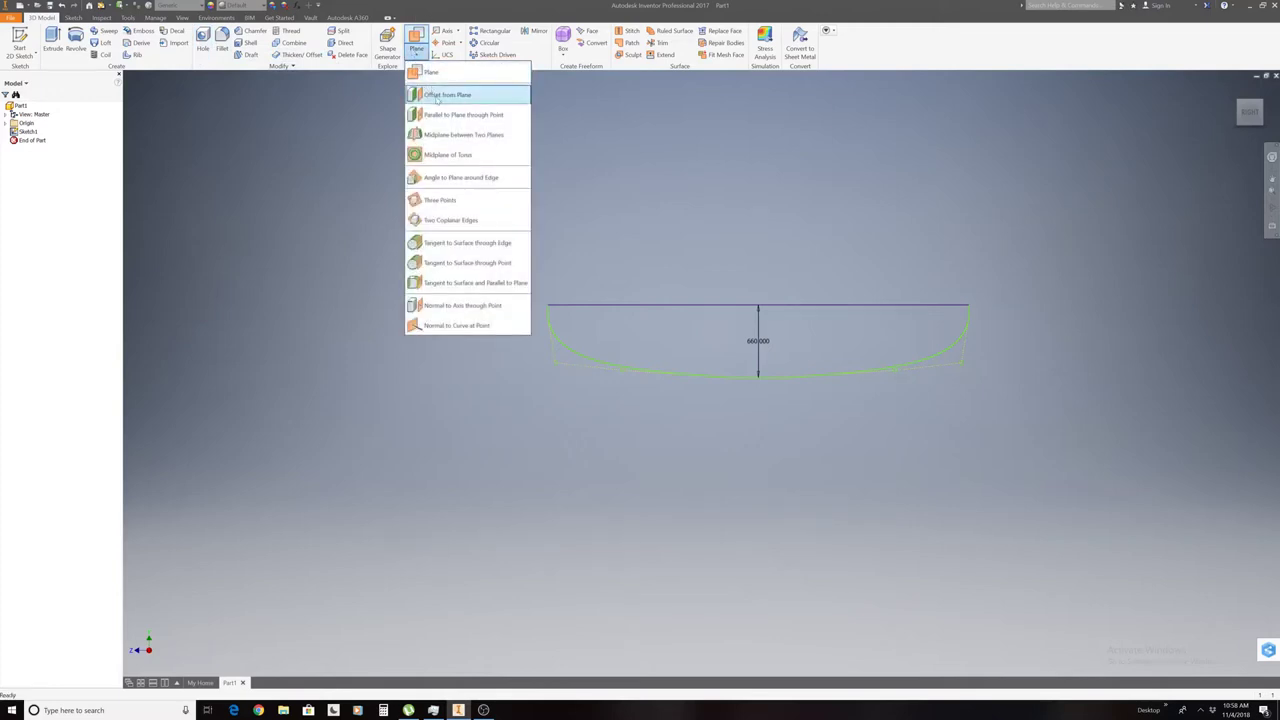
pyautogui.click(437, 95)
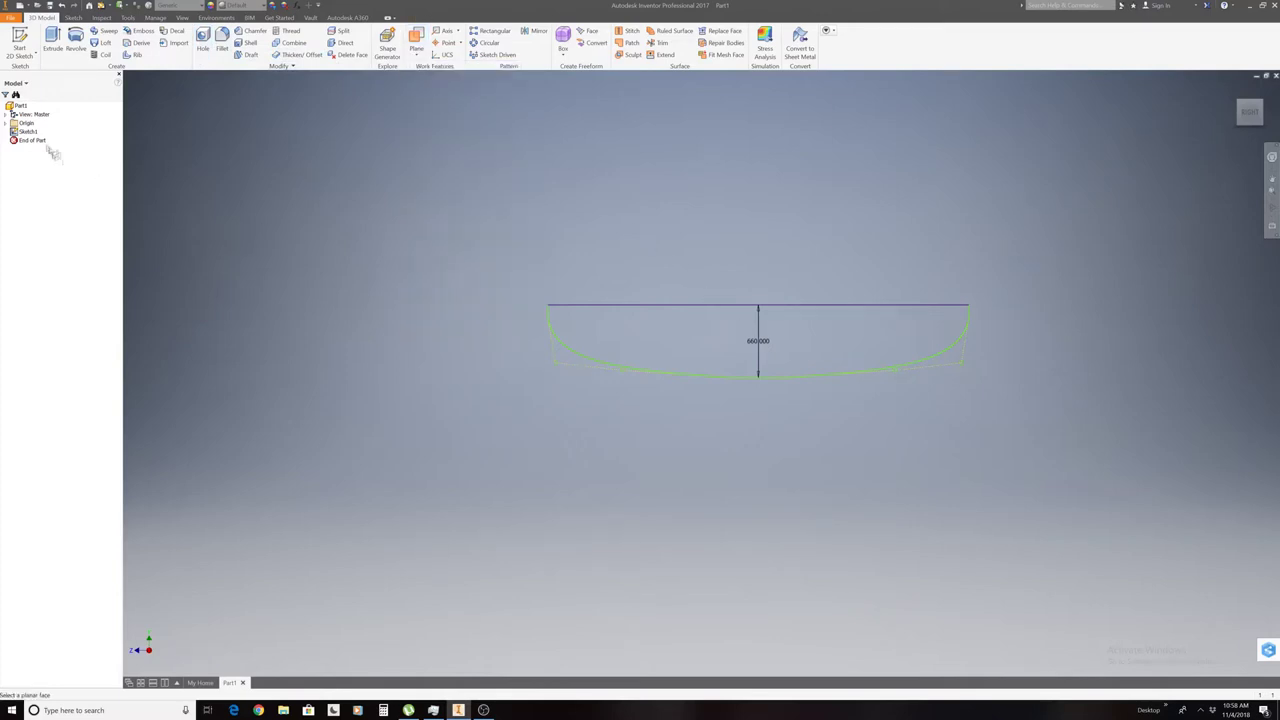
pyautogui.click(8, 123)
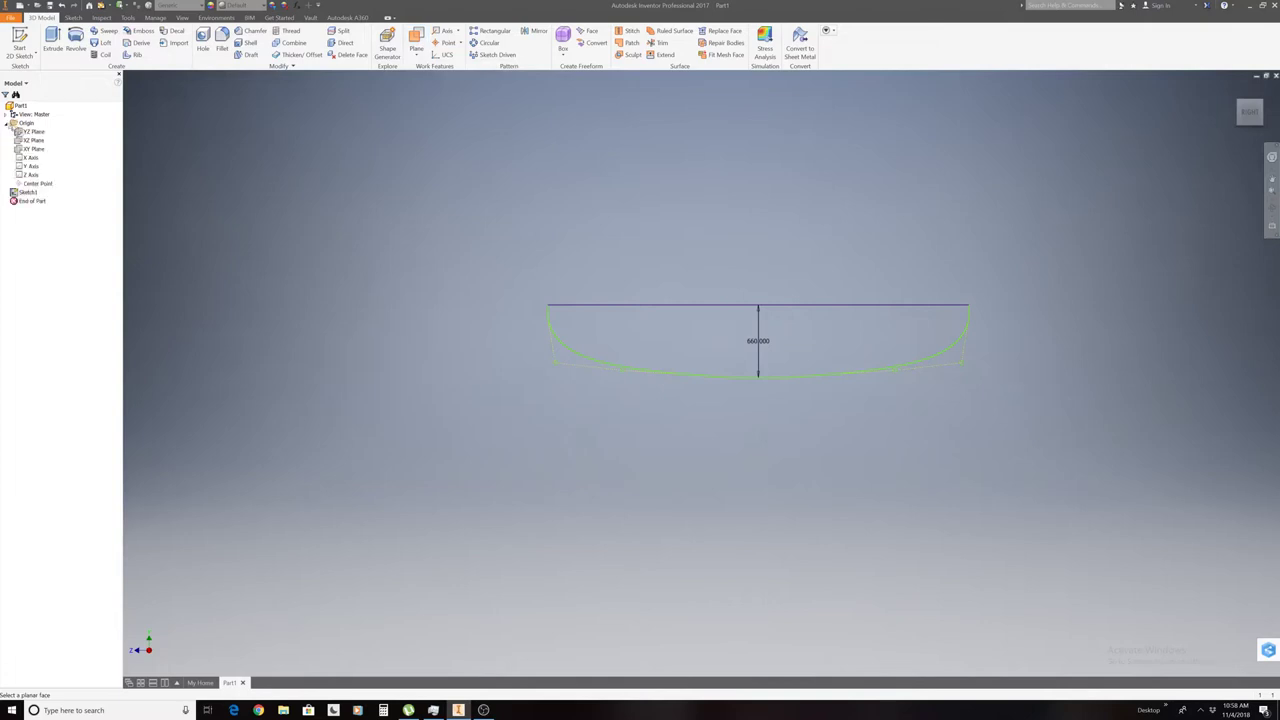
pyautogui.rightClick(32, 134)
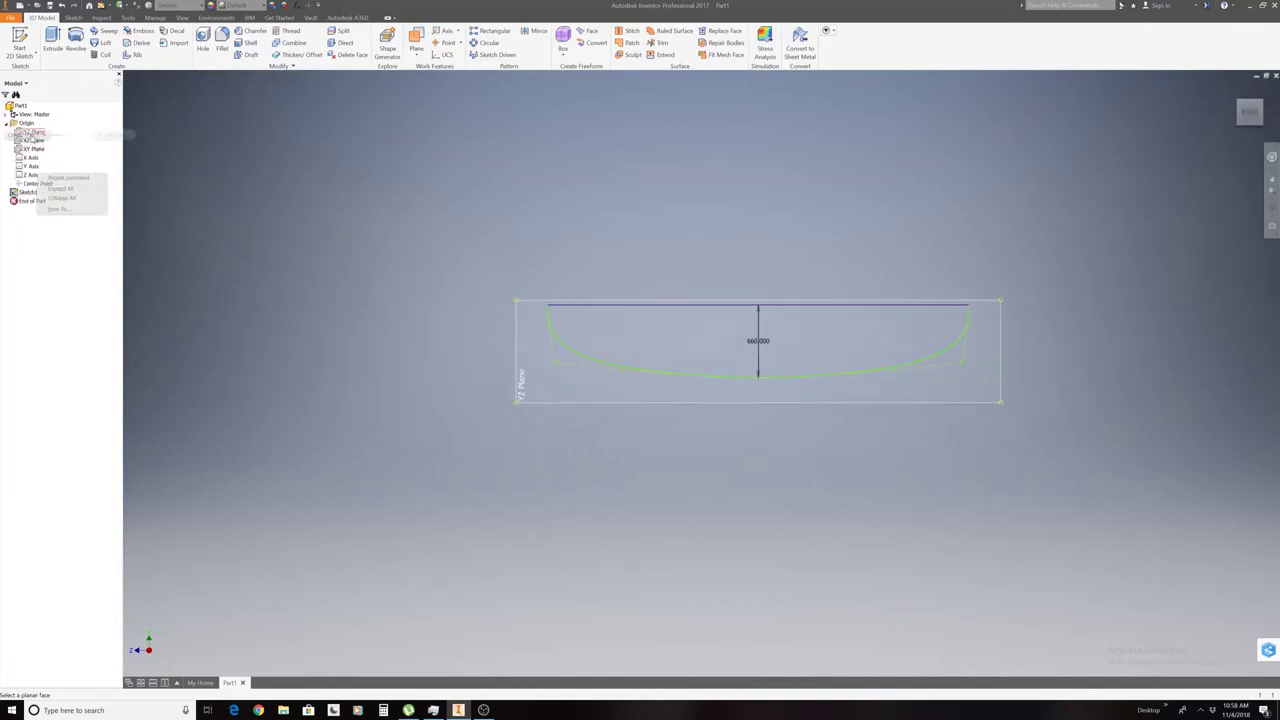
pyautogui.click(765, 373)
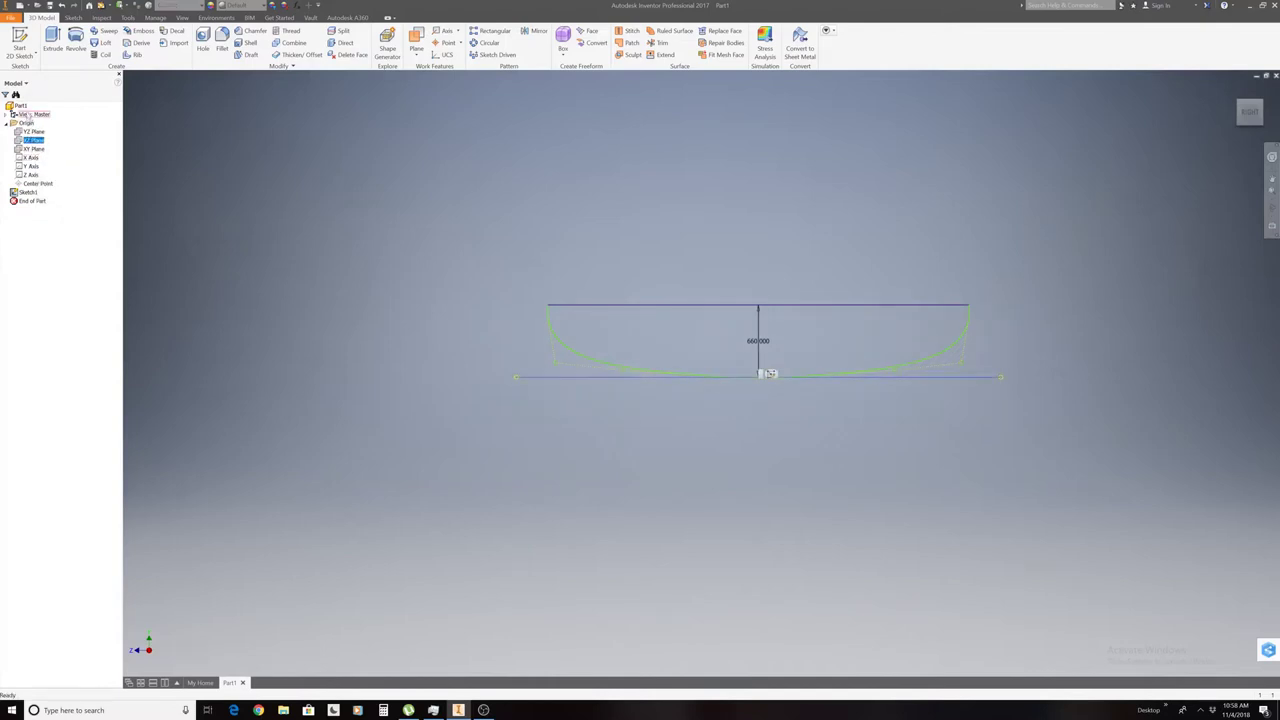
pyautogui.press('Escape')
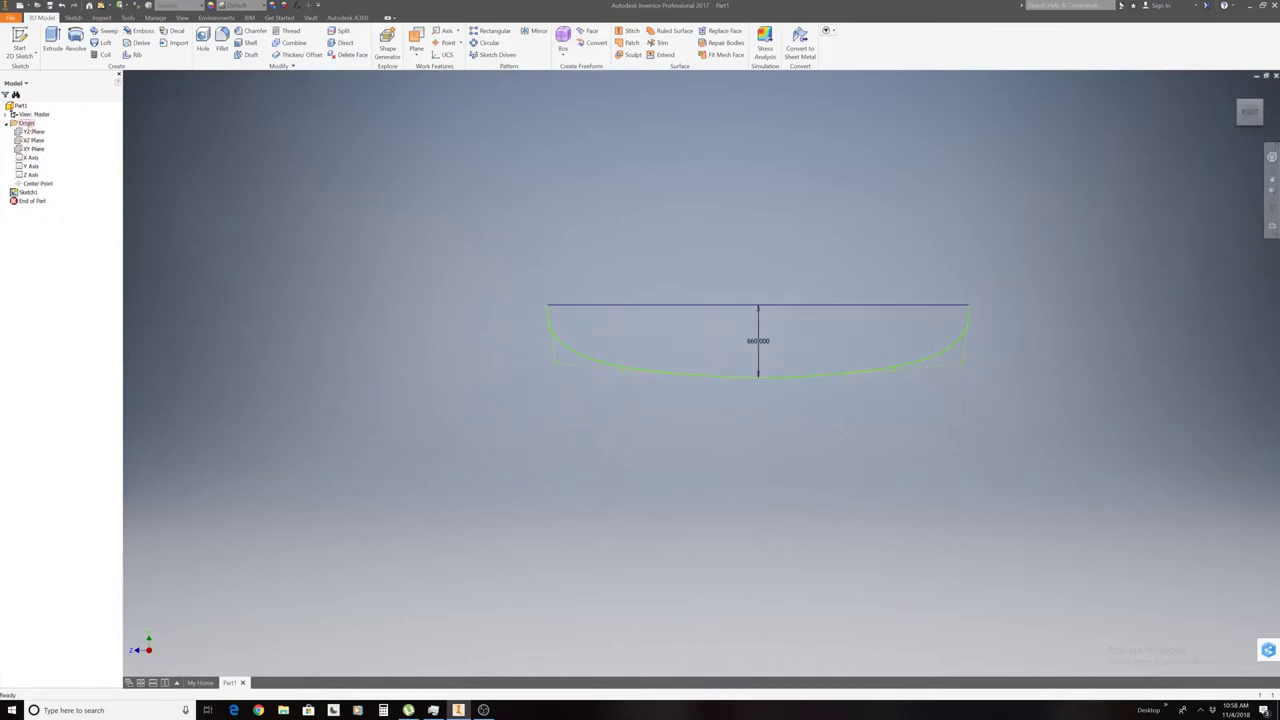
pyautogui.rightClick(31, 133)
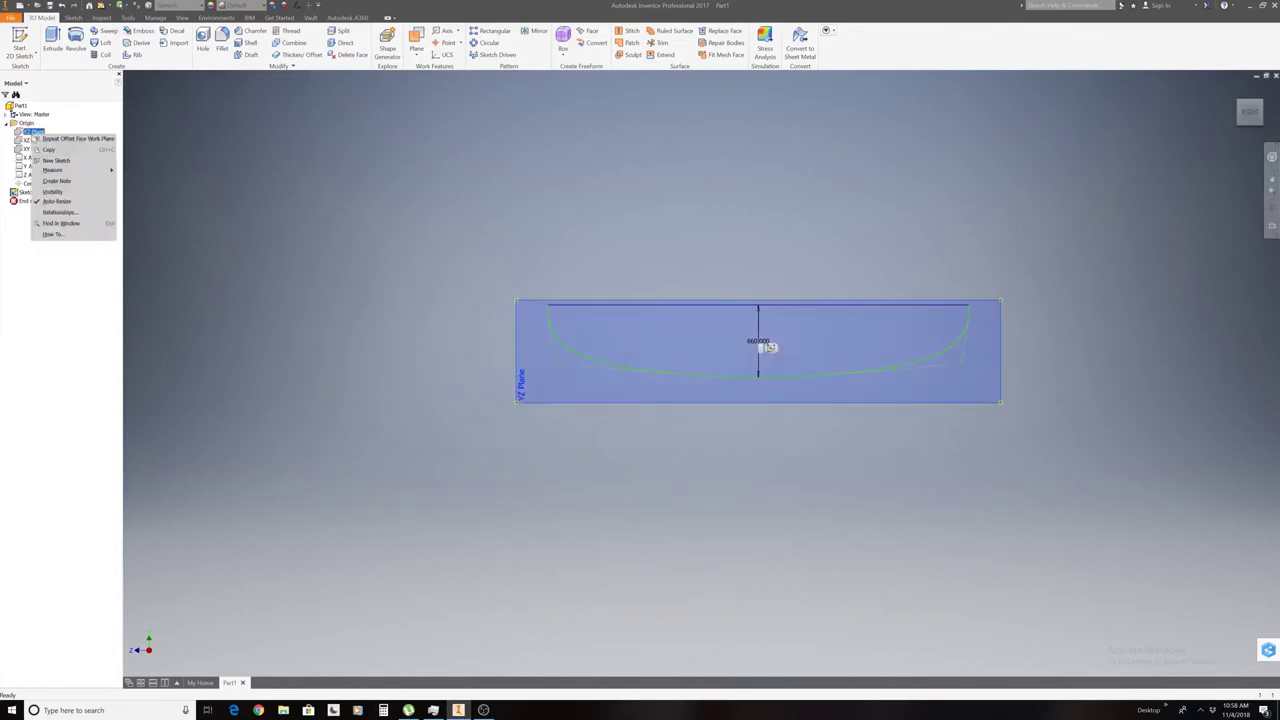
pyautogui.click(70, 190)
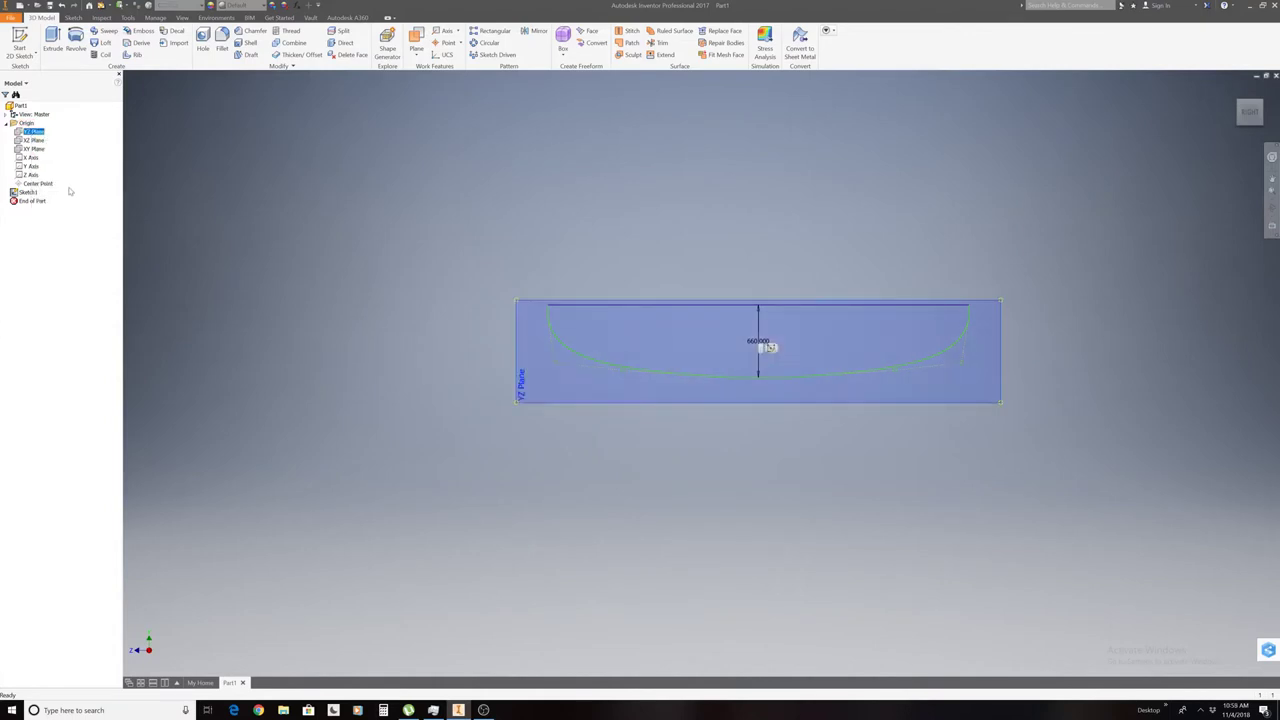
pyautogui.rightClick(32, 132)
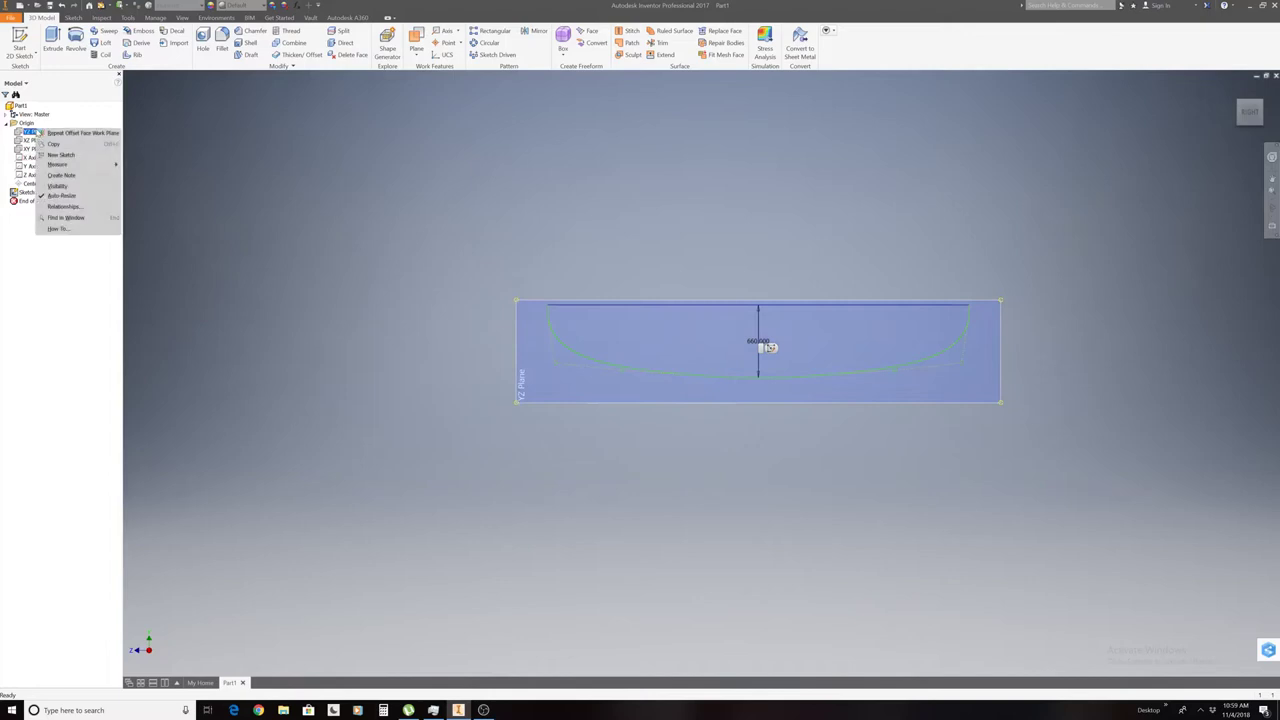
pyautogui.click(66, 187)
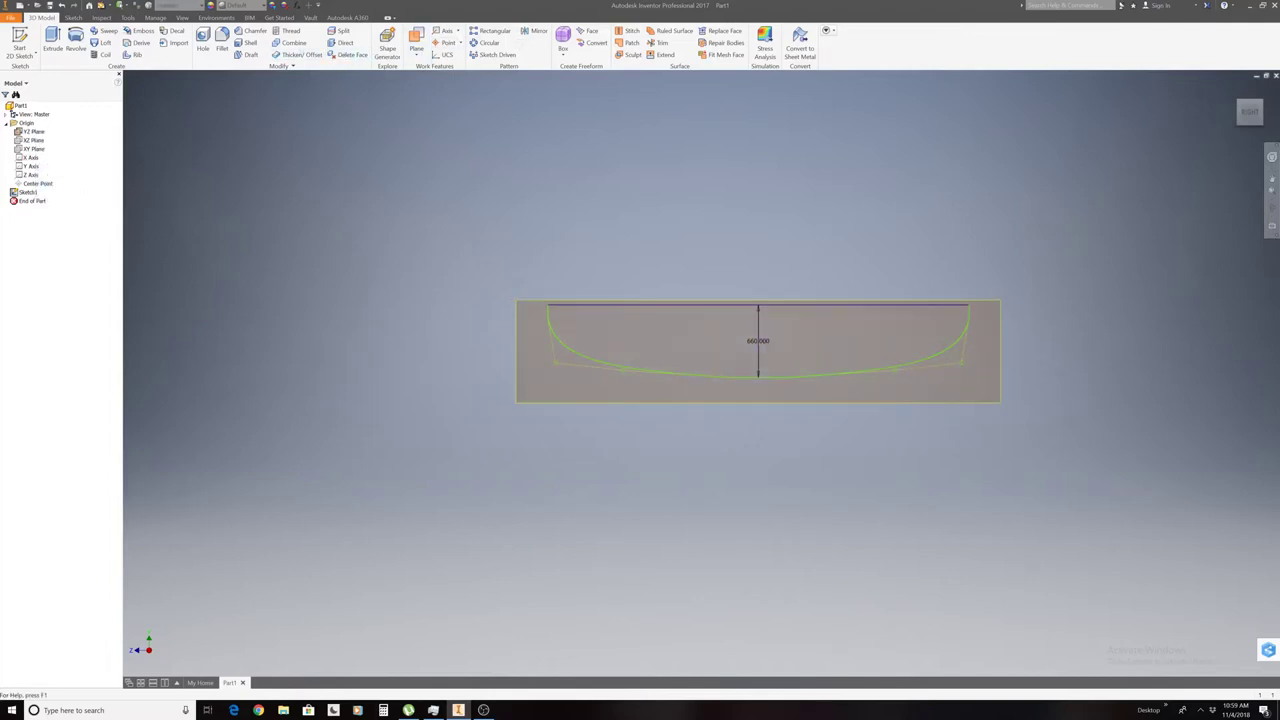
# Create Work Plane1 offset from the YZ Plane by dragging it beside the hull profile.
pyautogui.click(416, 40)
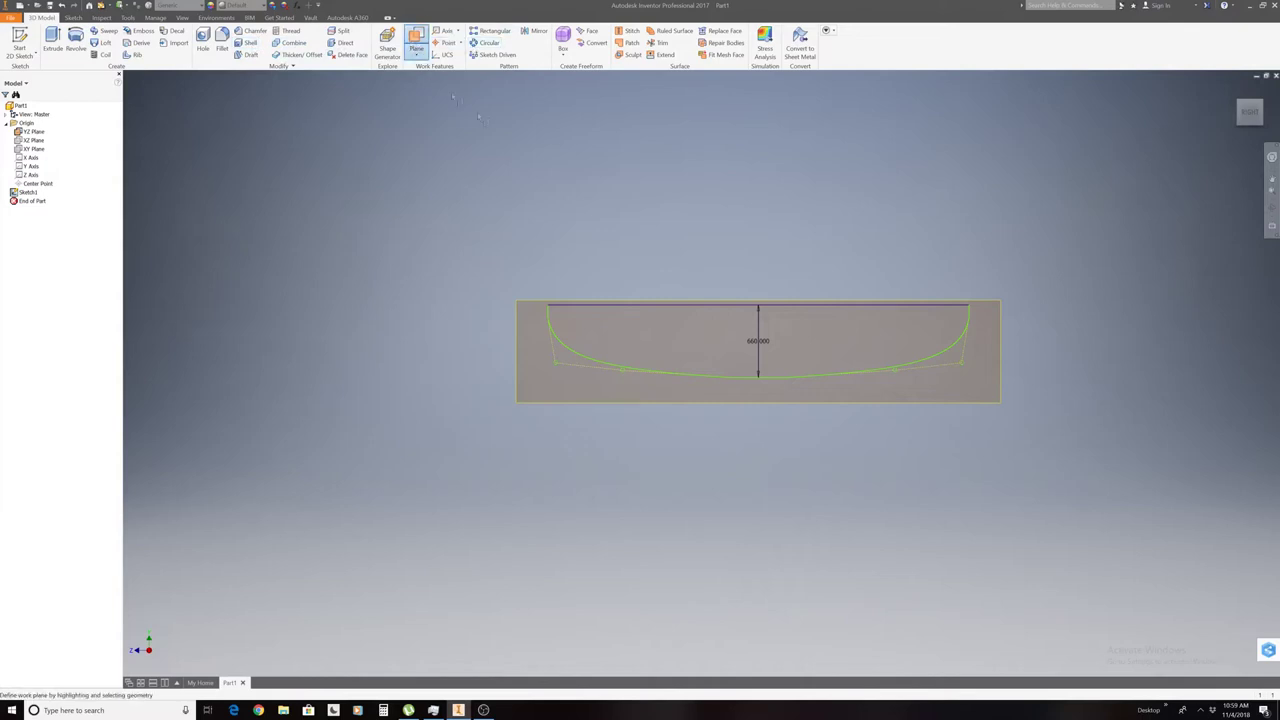
pyautogui.click(660, 300)
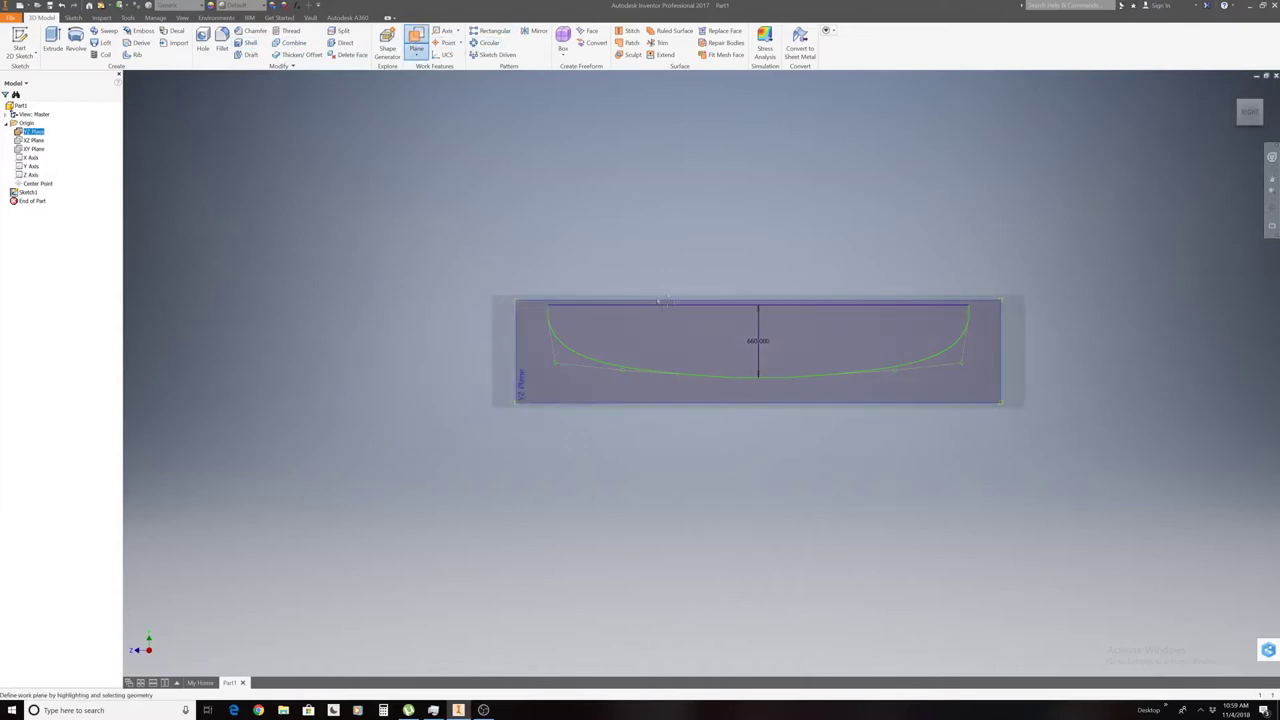
pyautogui.press('Escape')
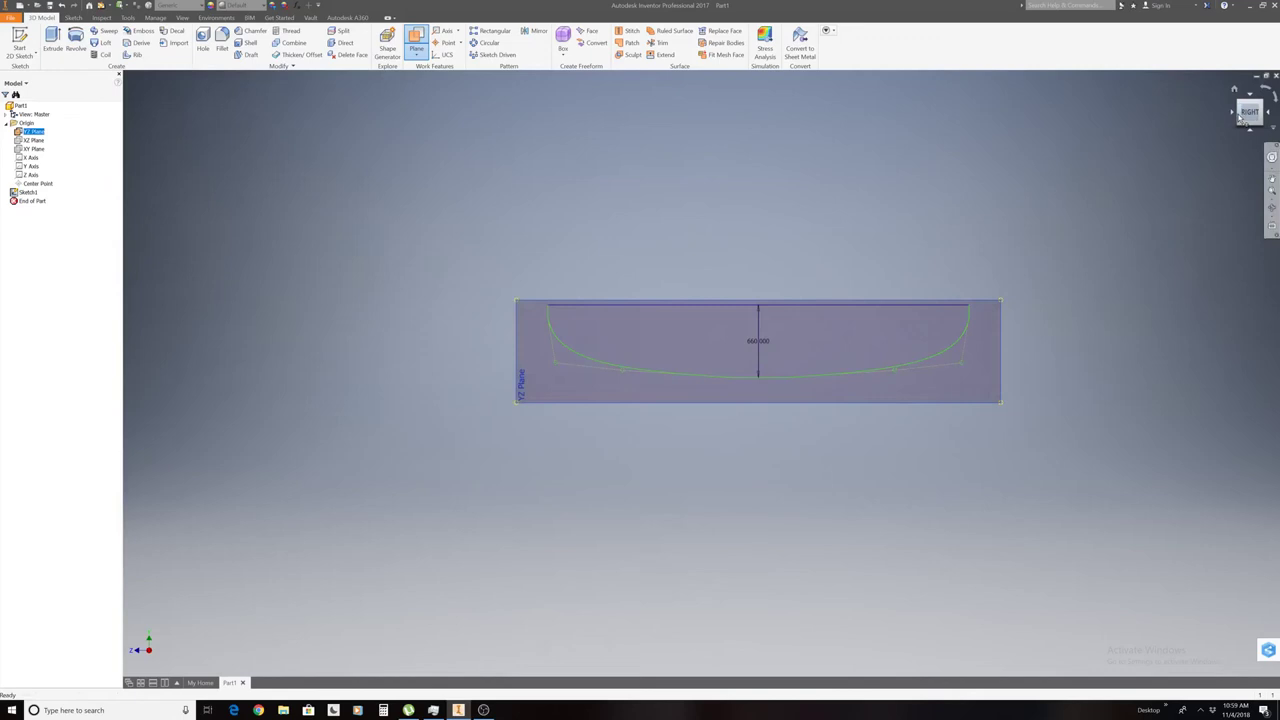
pyautogui.click(1243, 117)
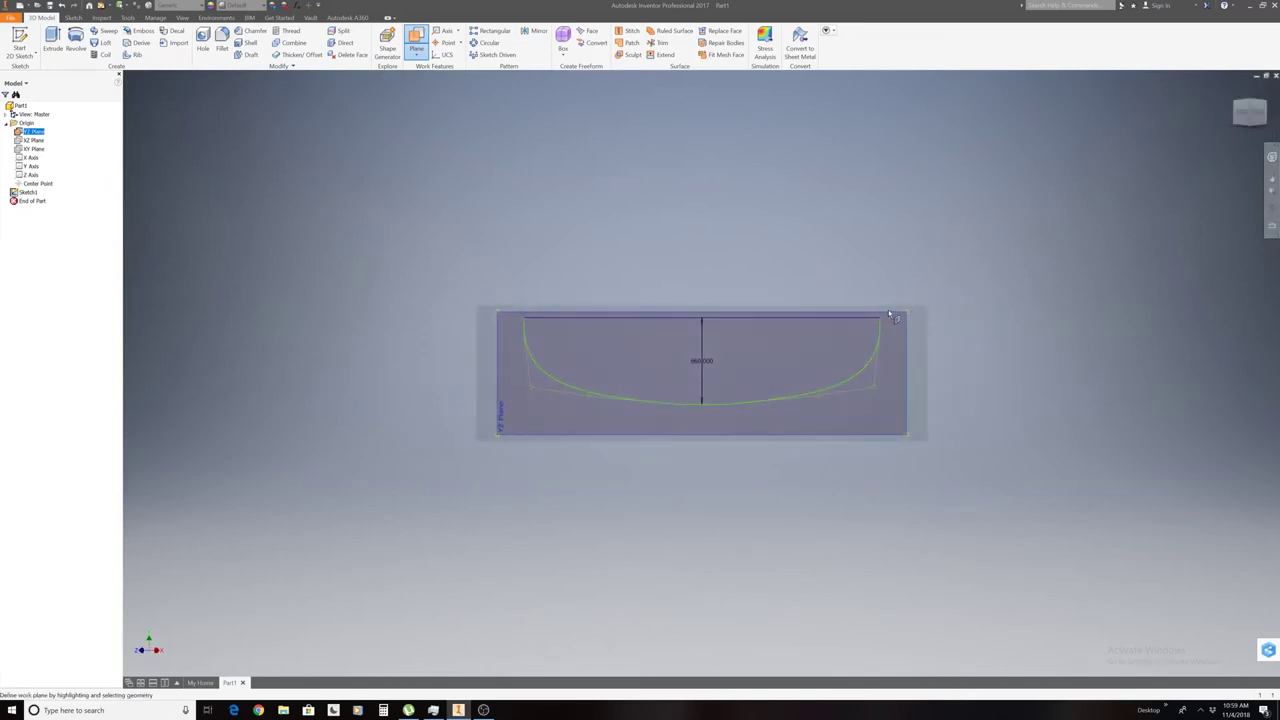
pyautogui.click(416, 56)
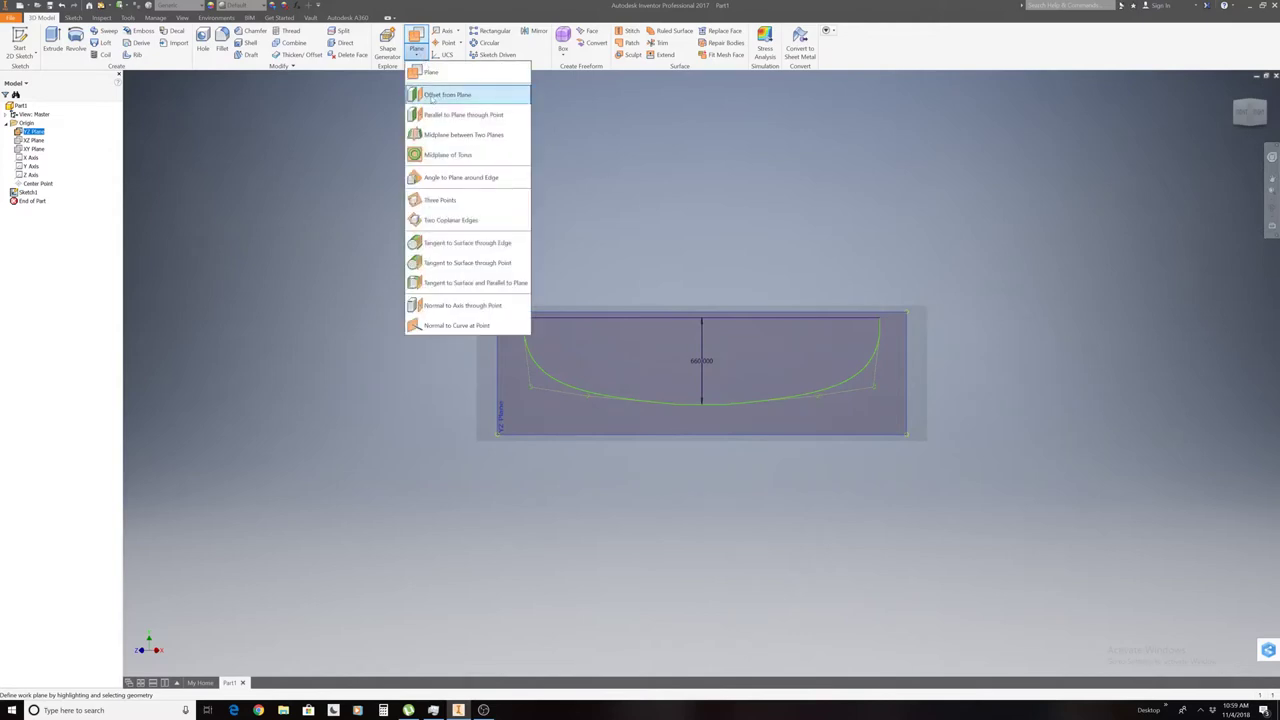
pyautogui.click(432, 97)
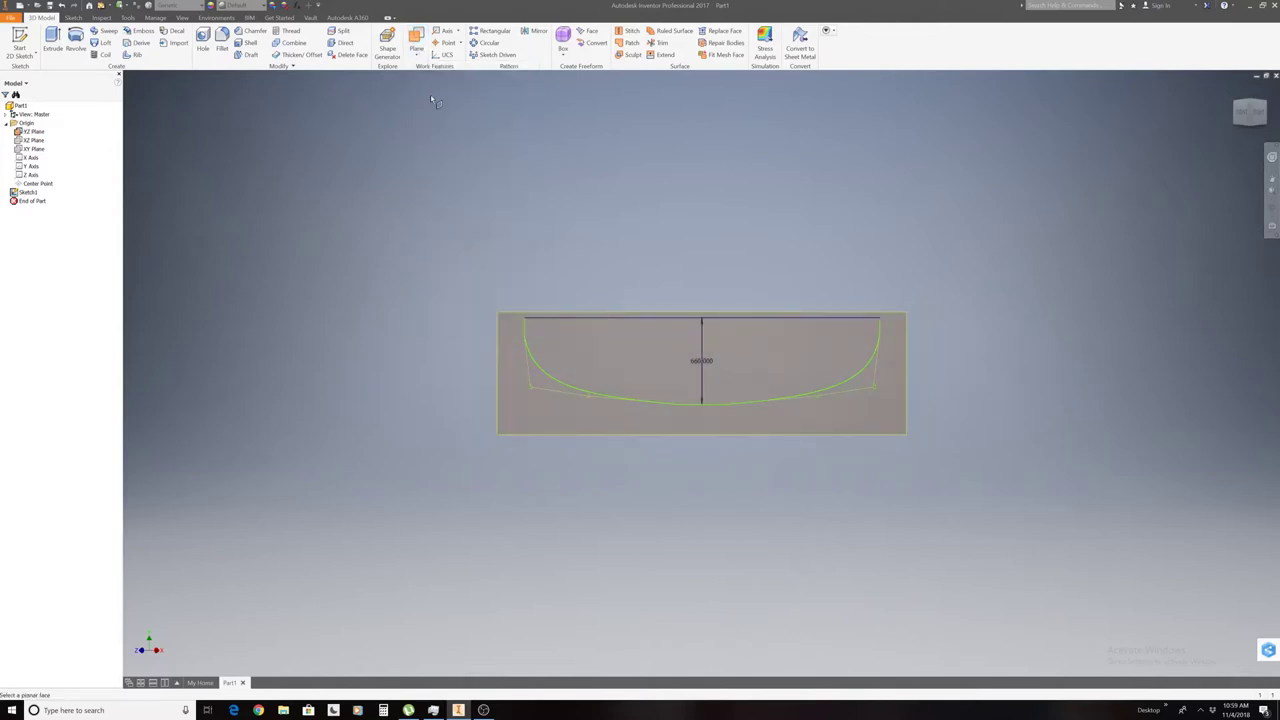
pyautogui.click(822, 315)
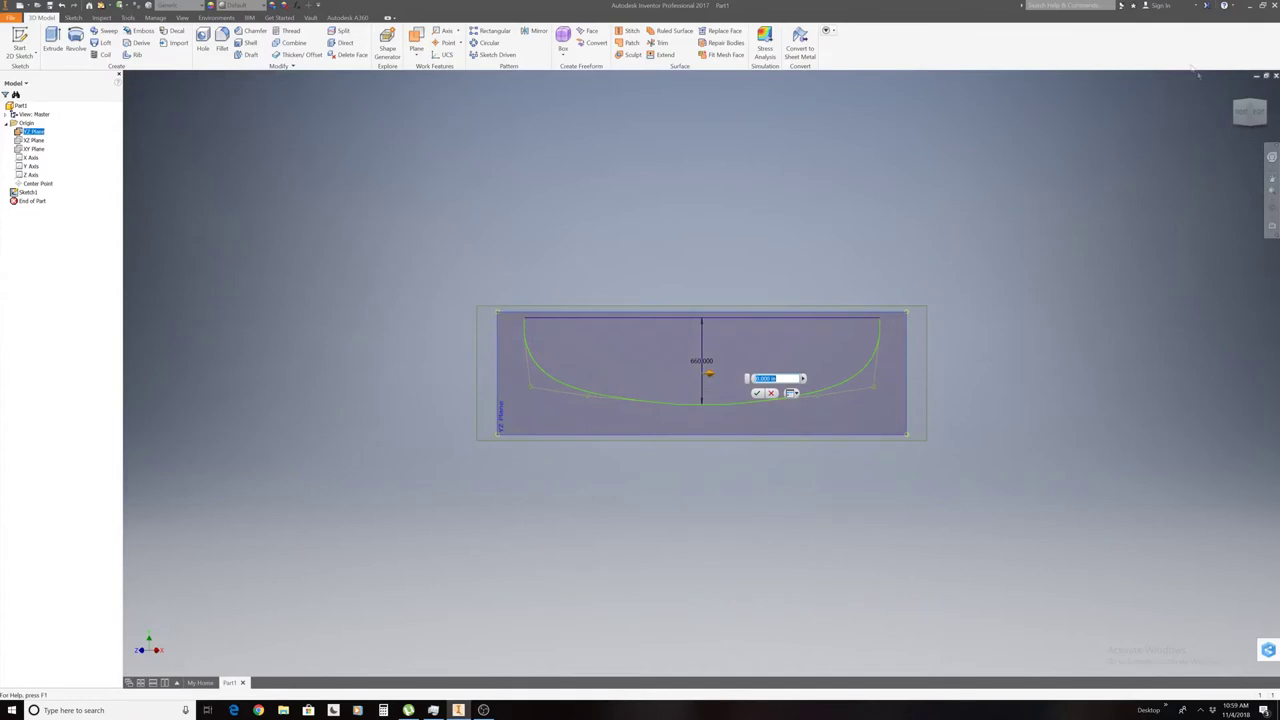
pyautogui.click(1249, 112)
pyautogui.moveTo(714, 374)
pyautogui.mouseDown()
pyautogui.moveTo(850, 373)
pyautogui.moveTo(926, 350)
pyautogui.mouseUp()
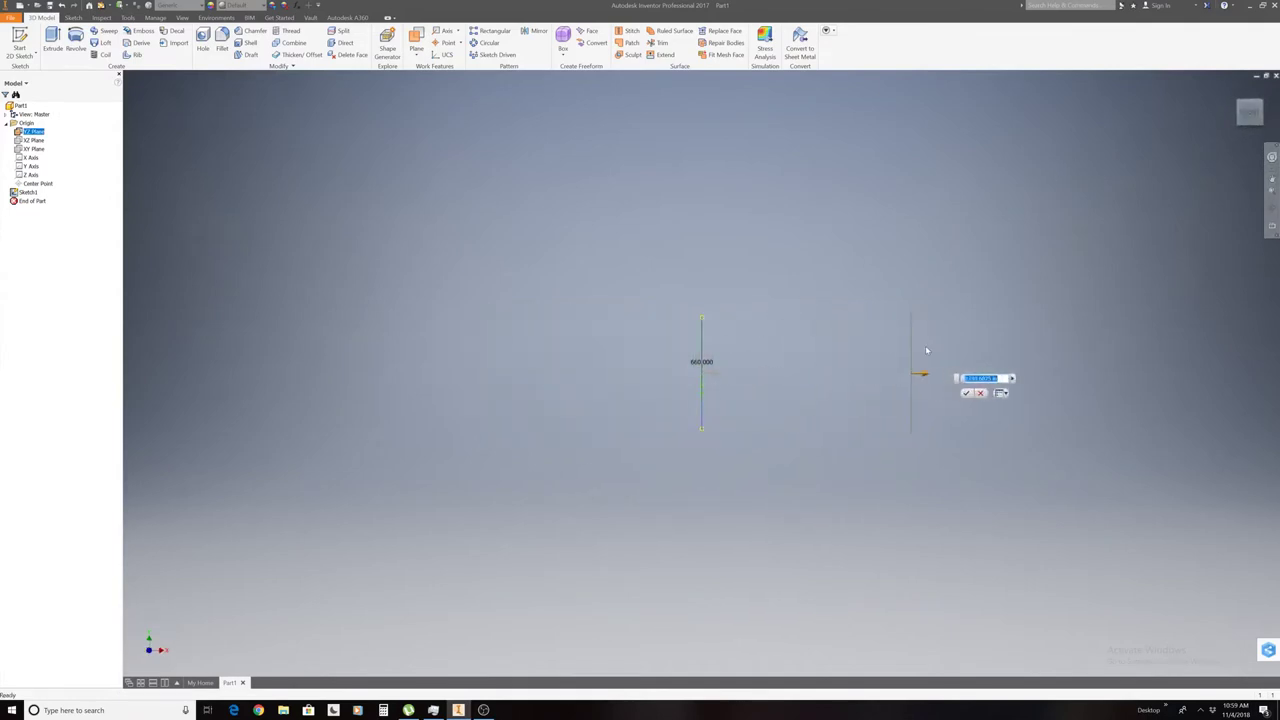
pyautogui.click(966, 392)
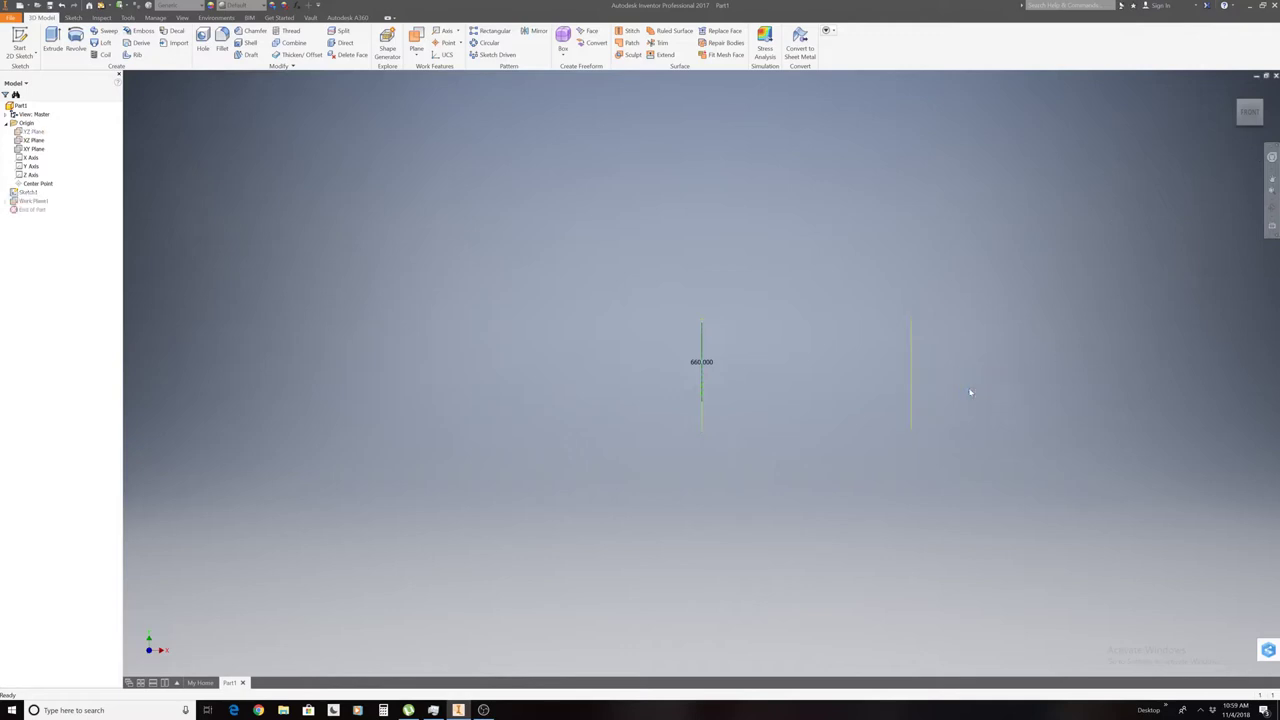
pyautogui.click(1256, 118)
pyautogui.click(1258, 112)
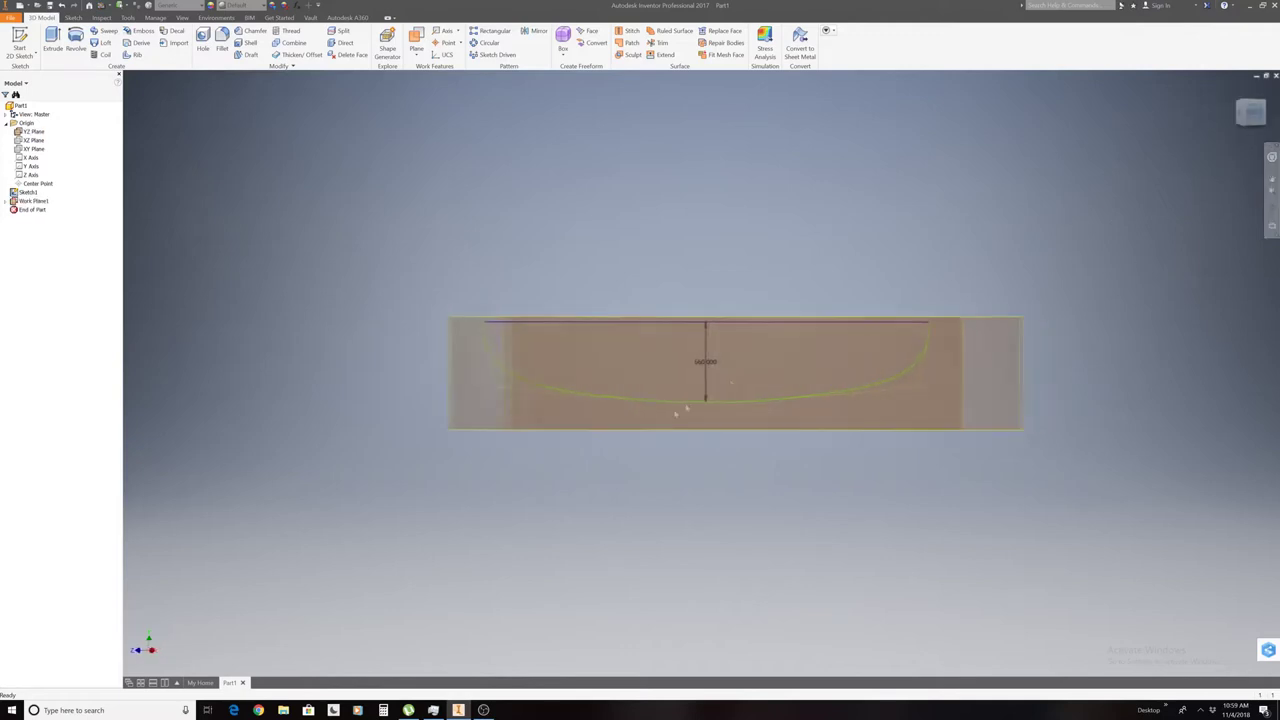
# Copy the hull sketch Sketch1, then bring up Work Plane1's options from the Right view.
pyautogui.rightClick(602, 429)
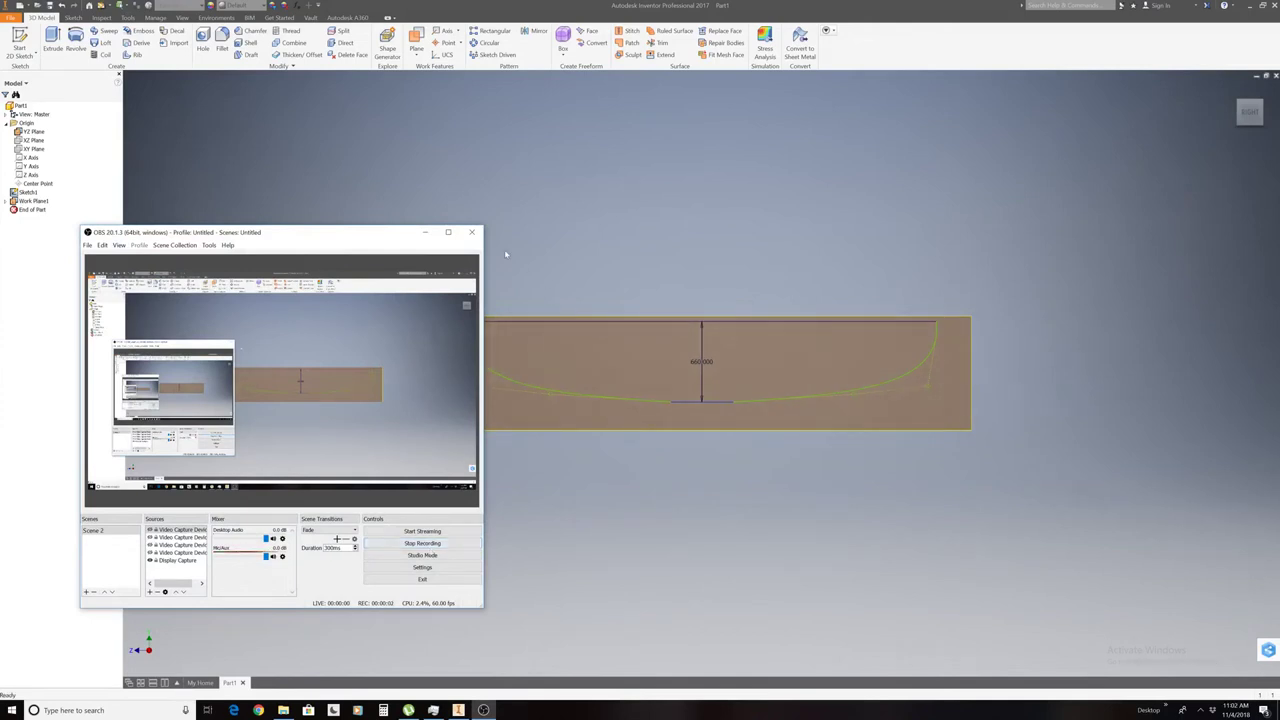
pyautogui.click(424, 232)
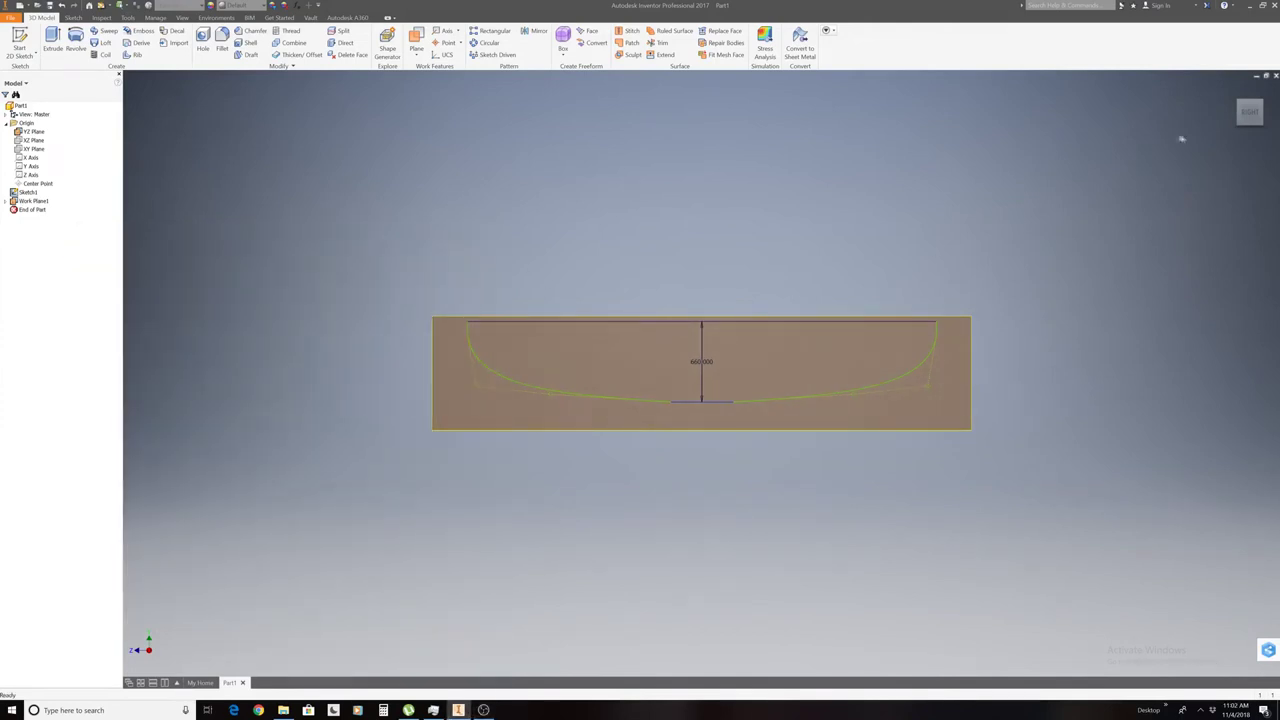
pyautogui.keyDown('shift'); pyautogui.moveTo(1250, 110); pyautogui.dragTo(859, 196, button='middle'); pyautogui.keyUp('shift')
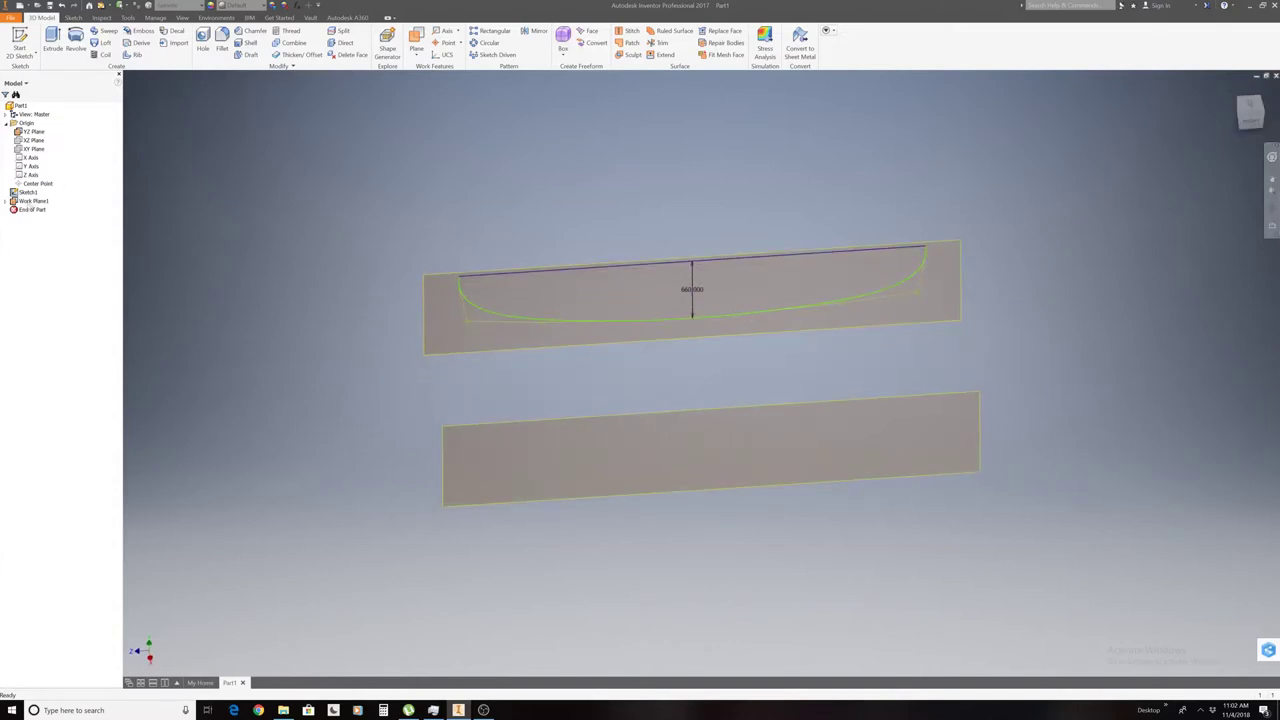
pyautogui.rightClick(28, 192)
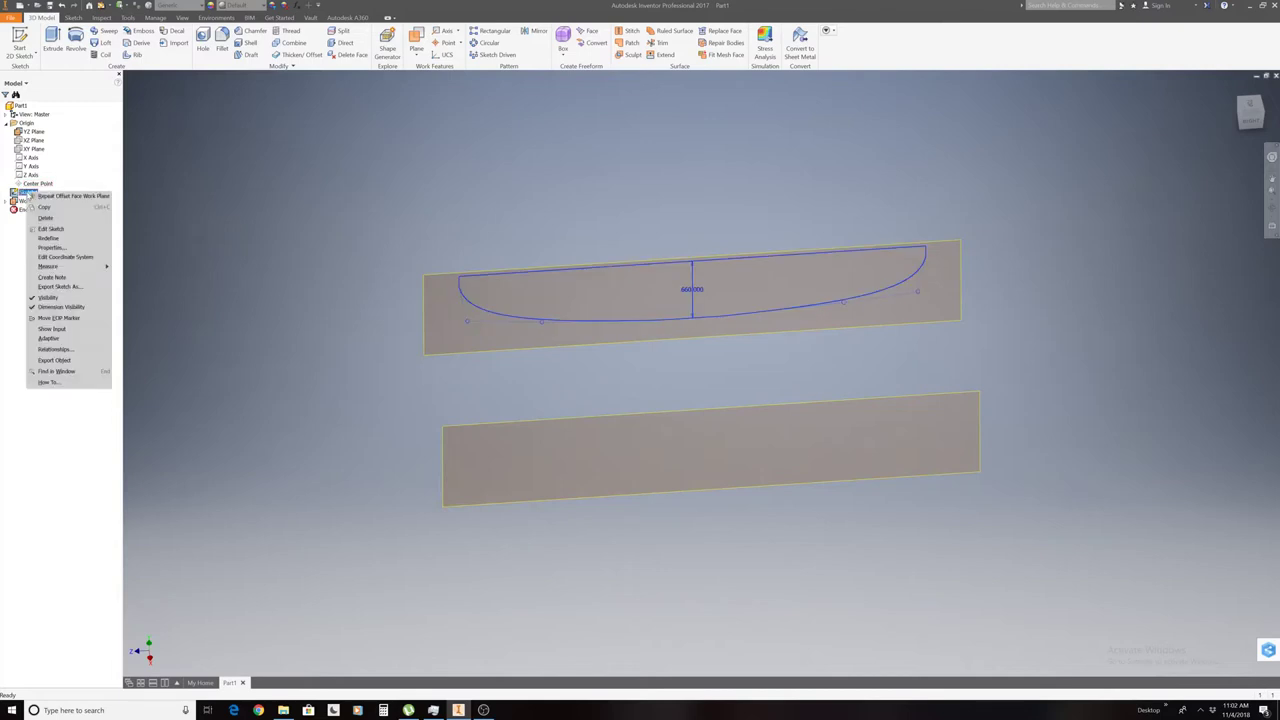
pyautogui.click(66, 207)
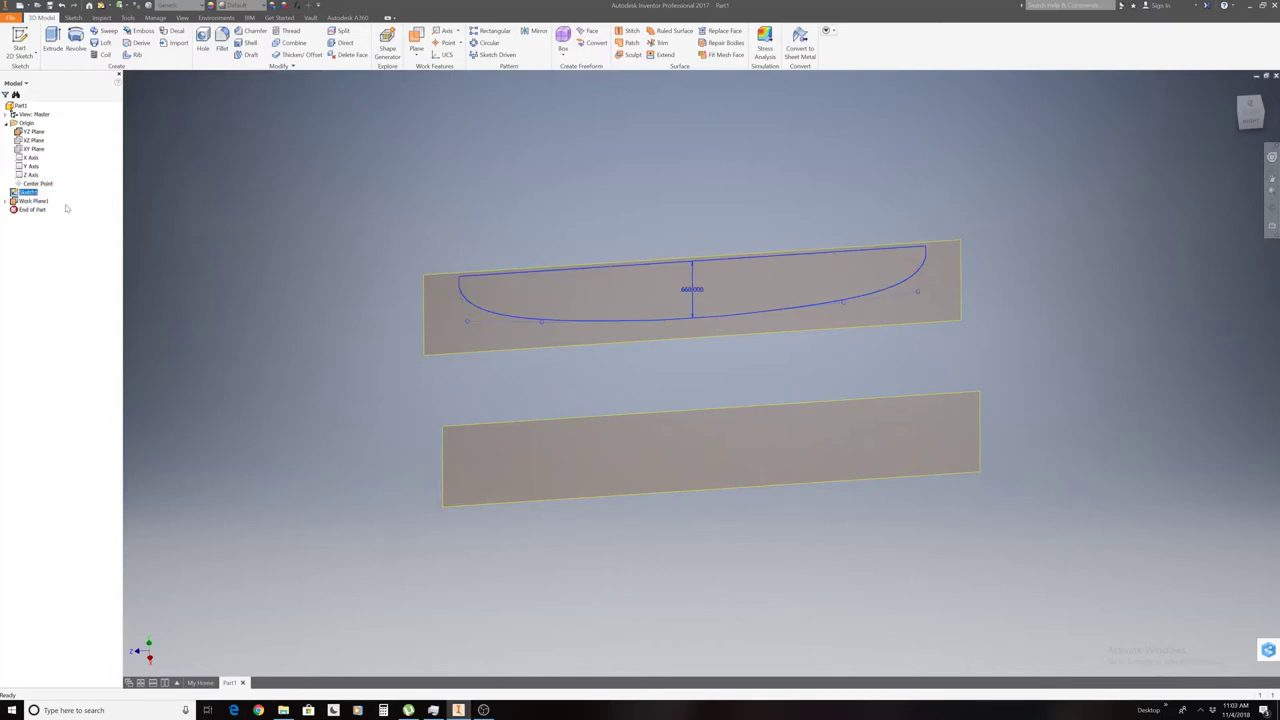
pyautogui.click(1250, 112)
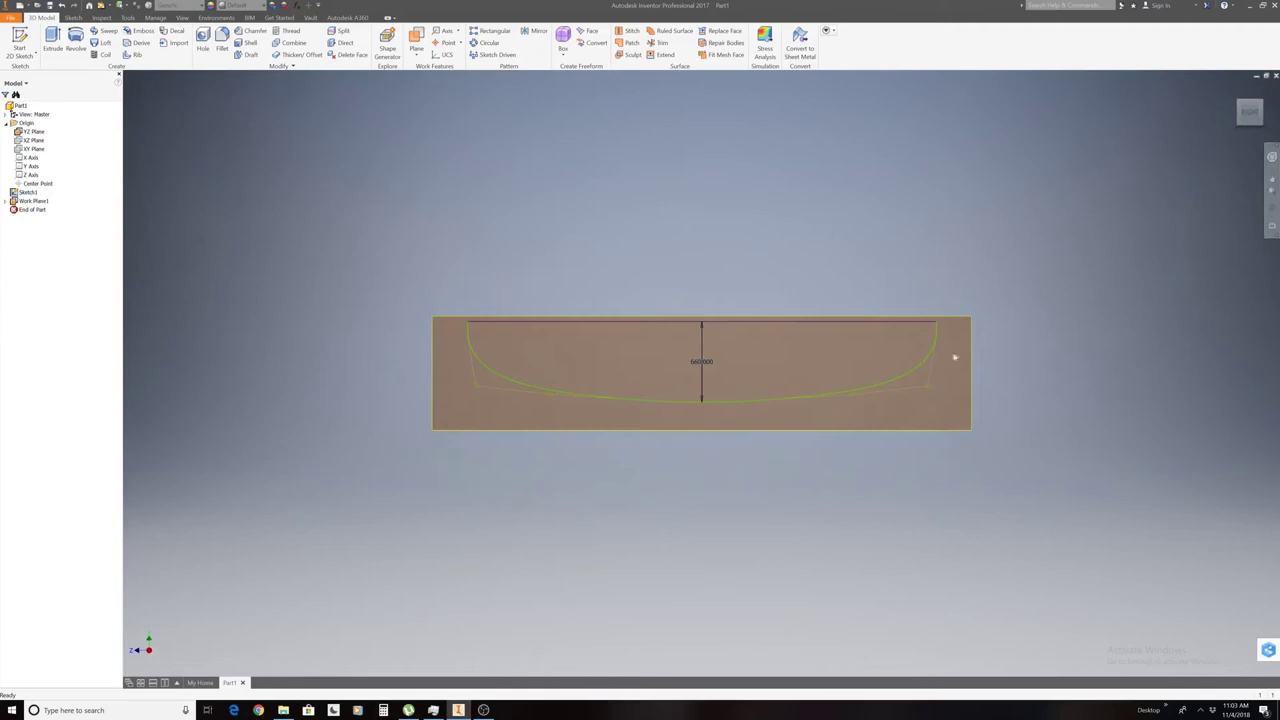
pyautogui.rightClick(923, 317)
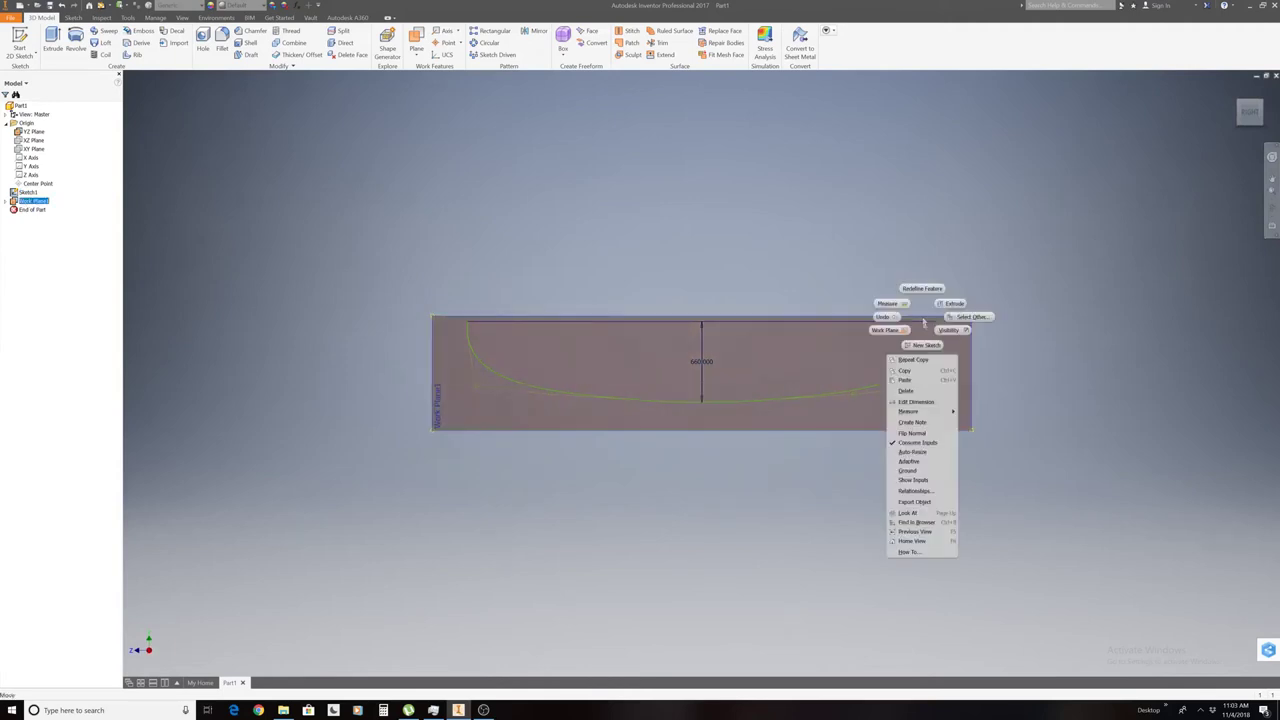
# Start a sketch on Work Plane1 and paste the copied hull profile with its 660 dimension.
pyautogui.click(921, 344)
pyautogui.rightClick(913, 382)
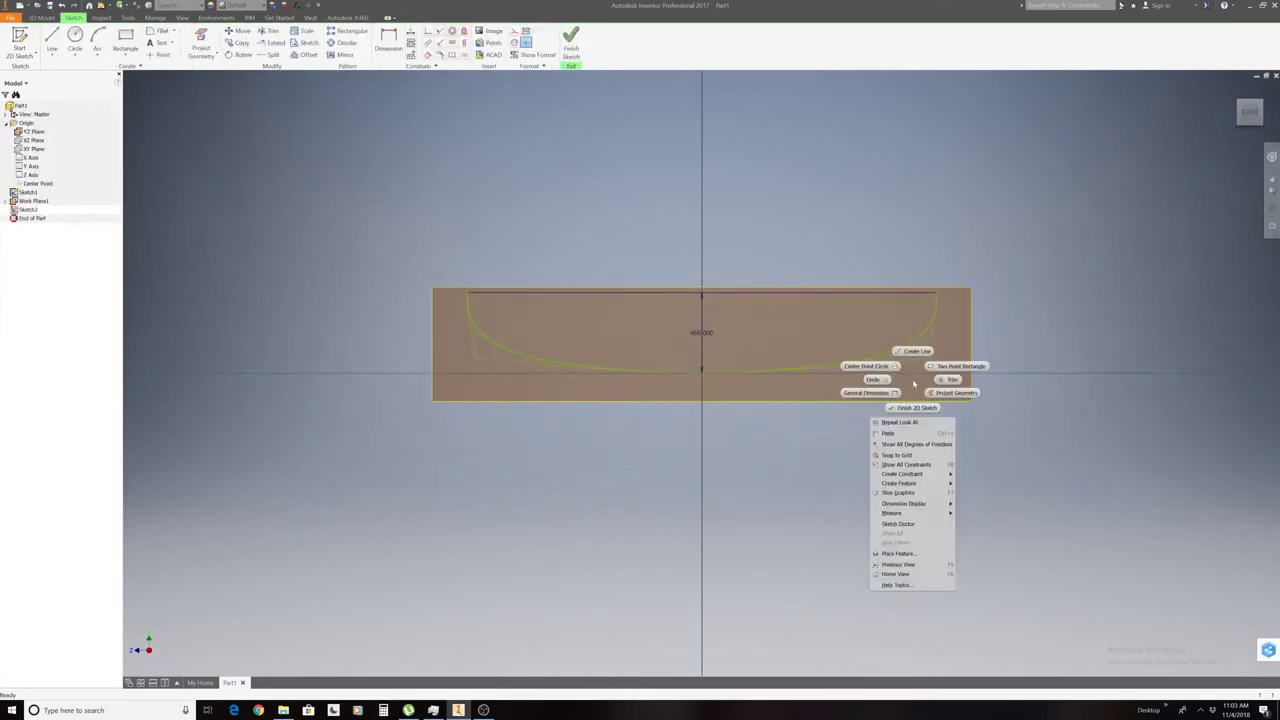
pyautogui.click(906, 433)
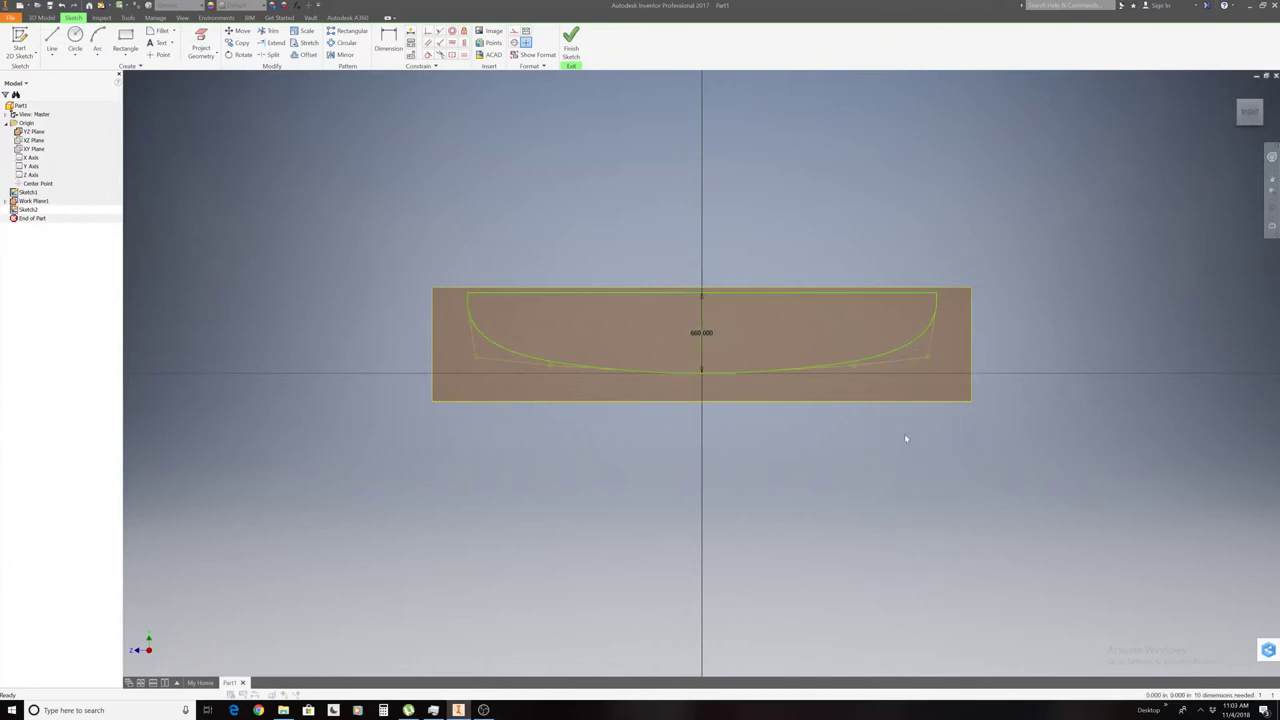
pyautogui.click(1250, 115)
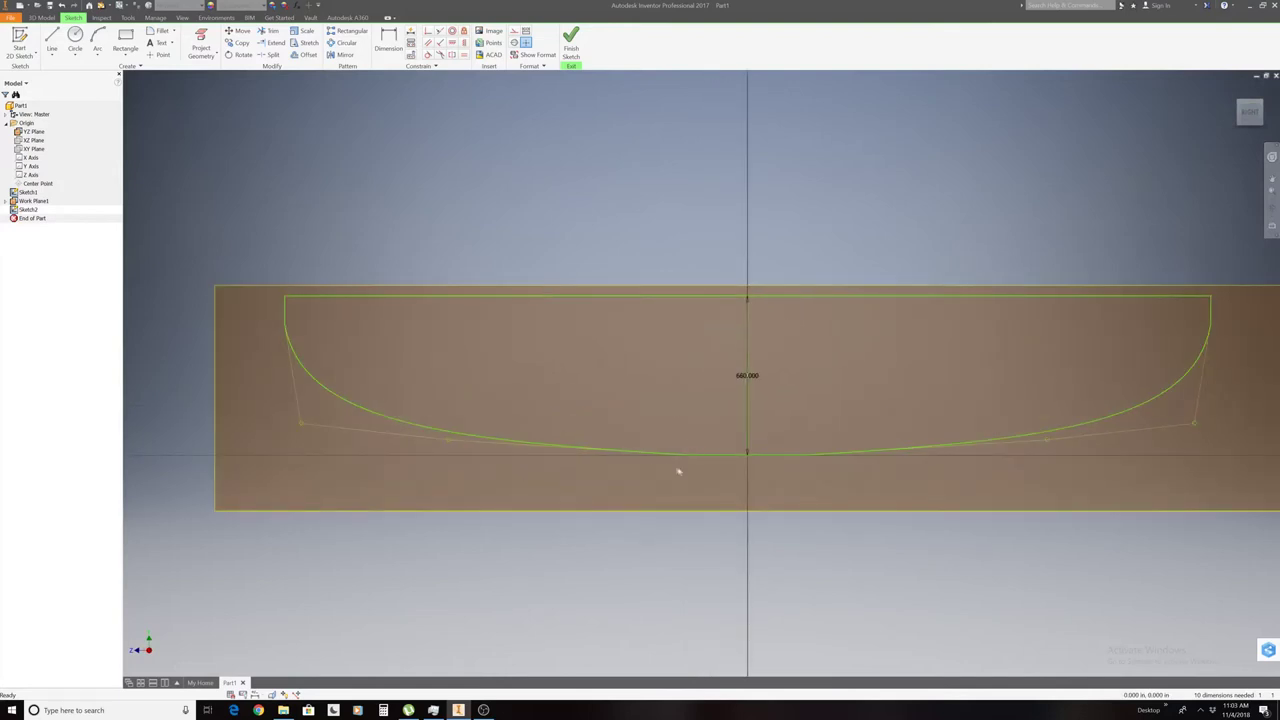
pyautogui.hotkey('ctrl', 'v')
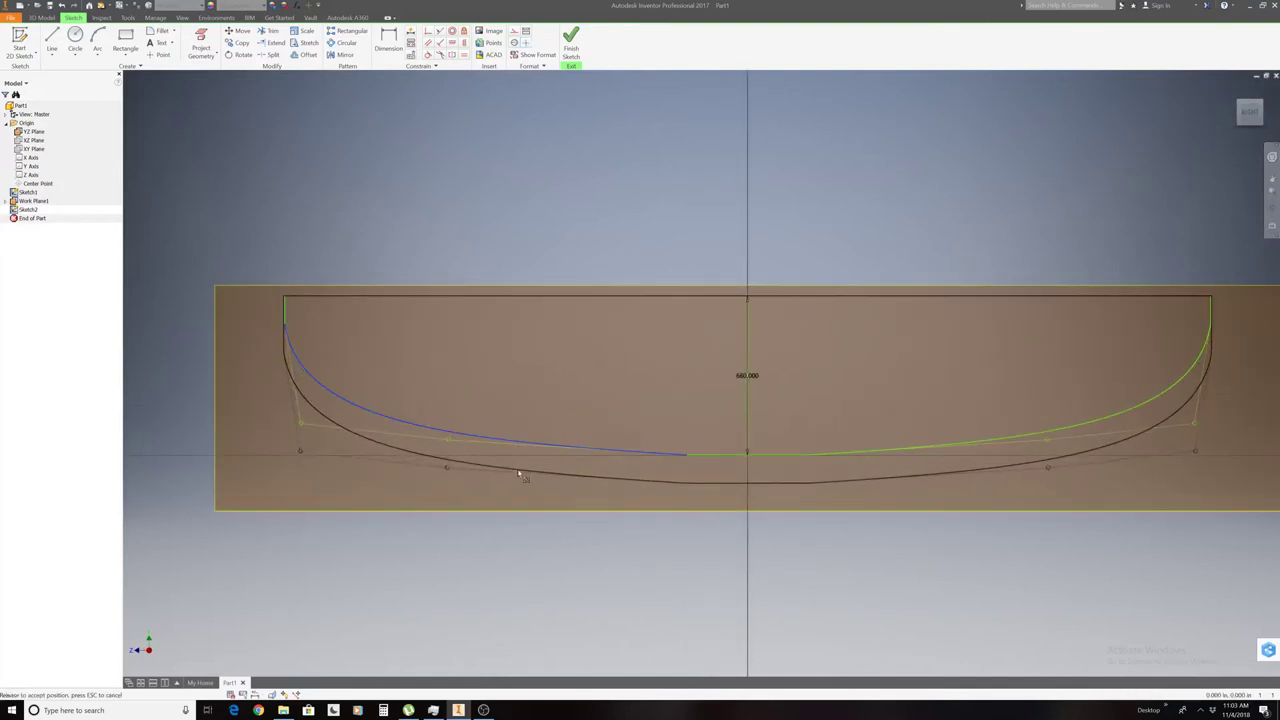
pyautogui.moveTo(523, 494); pyautogui.dragTo(520, 494)
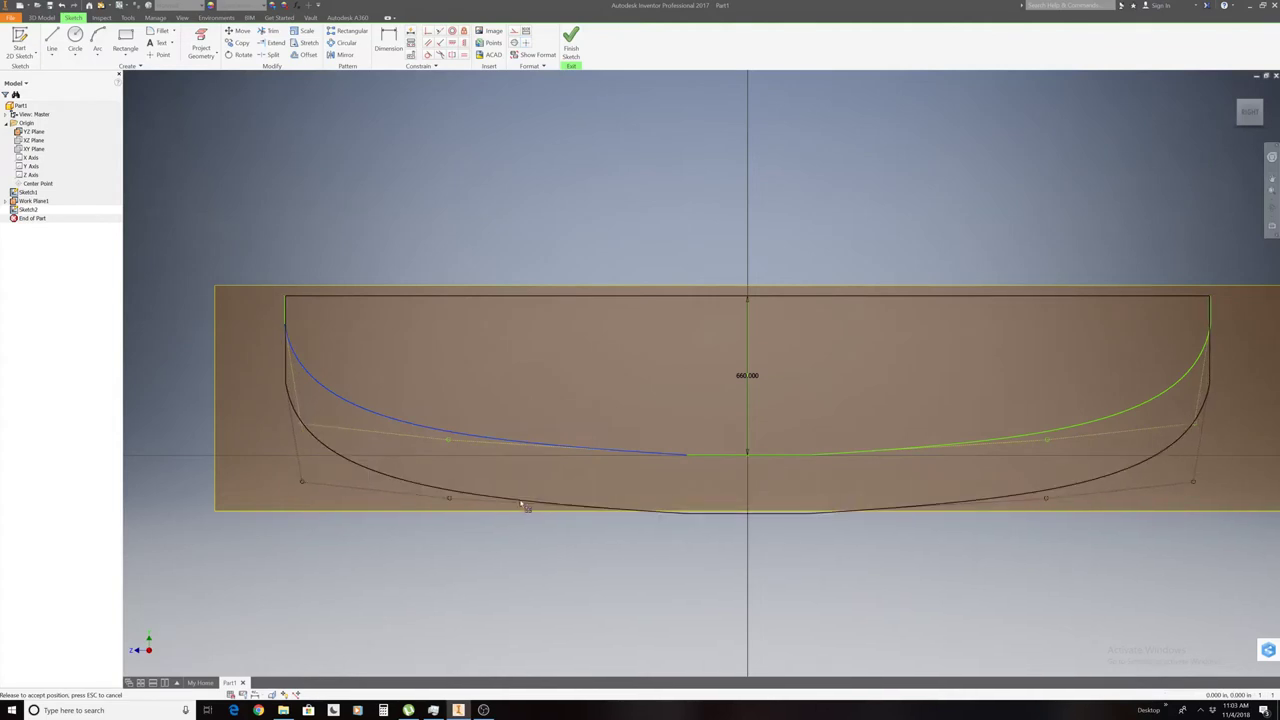
pyautogui.moveTo(521, 518); pyautogui.dragTo(518, 544)
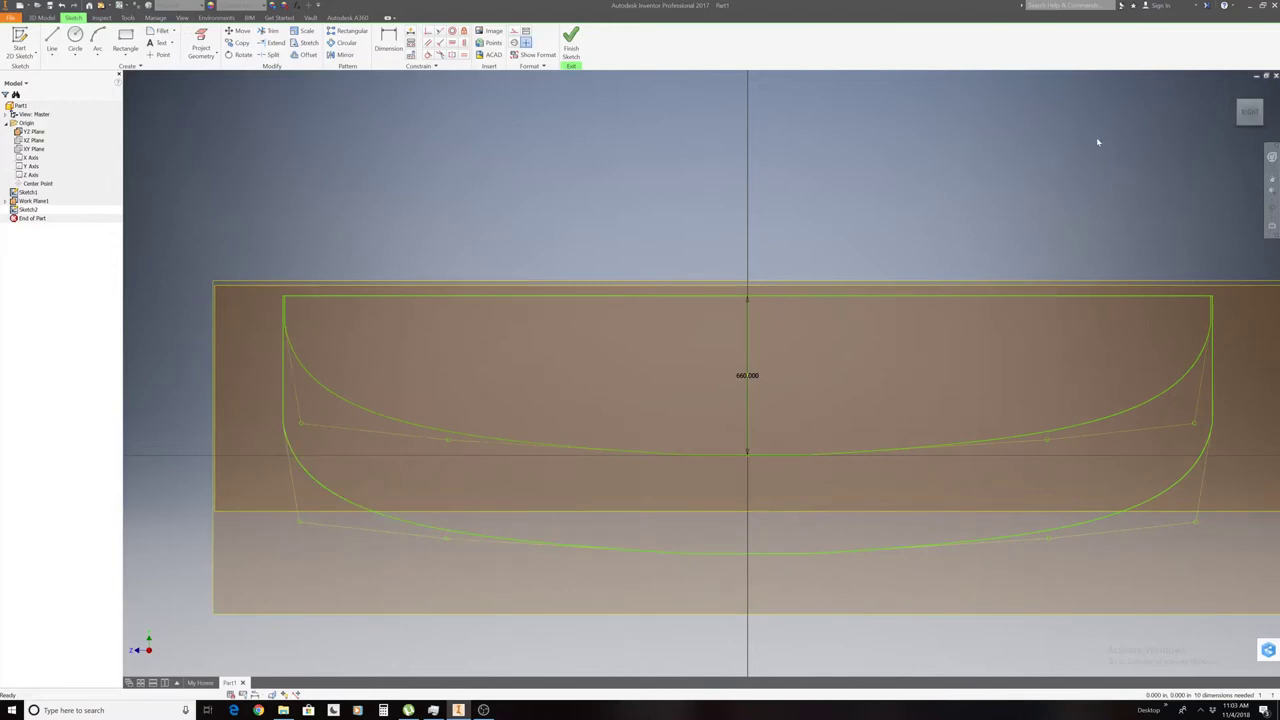
pyautogui.moveTo(1250, 111)
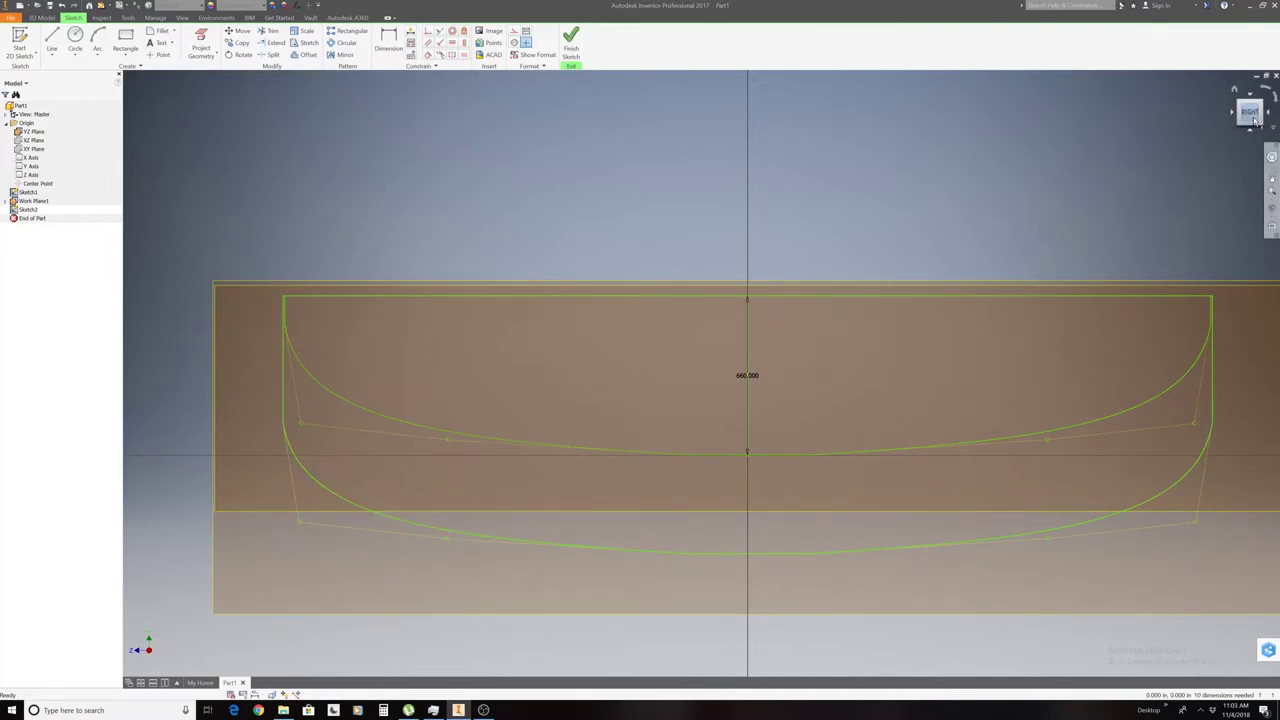
# Align the view so both profiles overlap face-on and finish Sketch2.
pyautogui.click(1266, 112)
pyautogui.click(1253, 118)
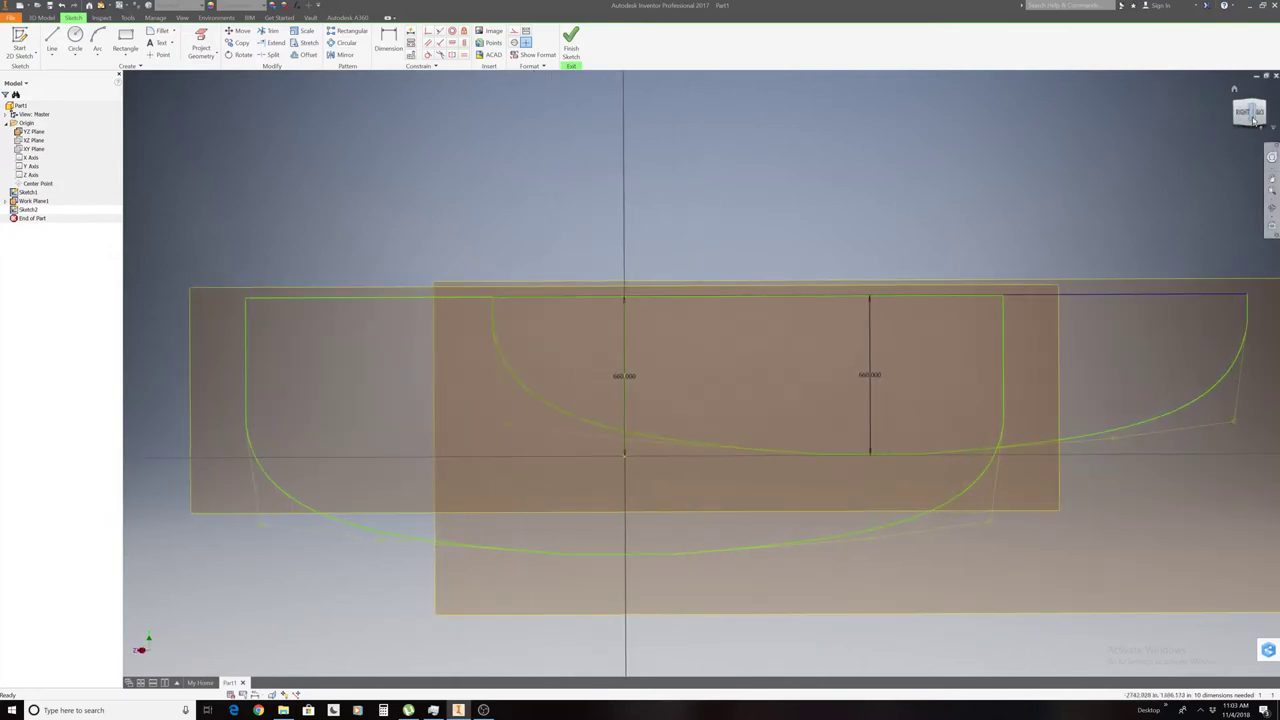
pyautogui.click(1250, 118)
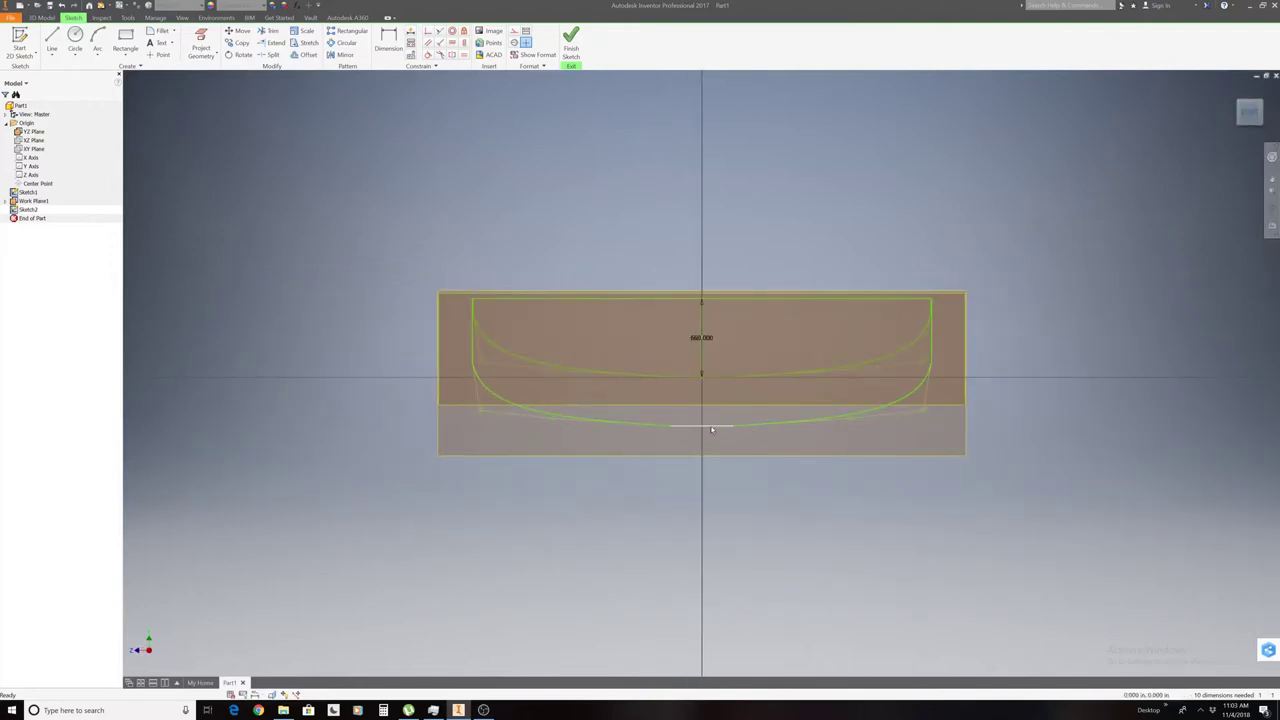
pyautogui.click(578, 46)
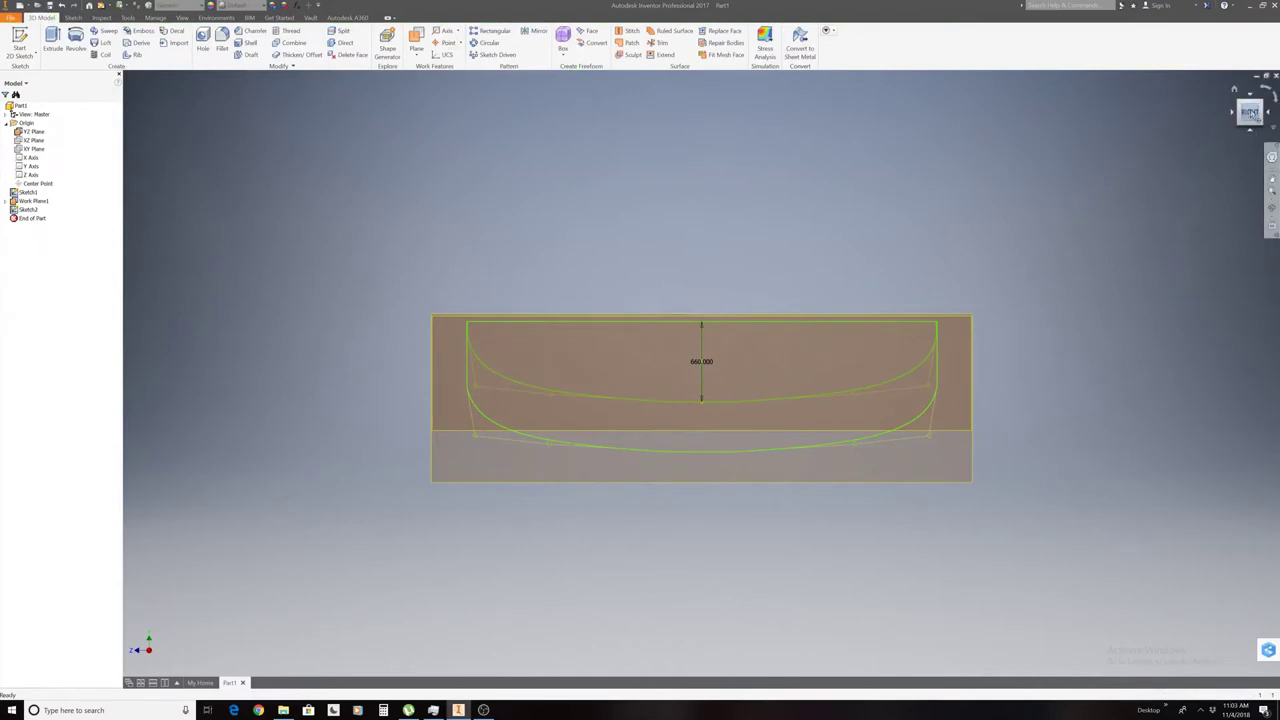
# Loft a solid between the right and left hull profiles, Sketch1 and Sketch2.
pyautogui.click(1250, 112)
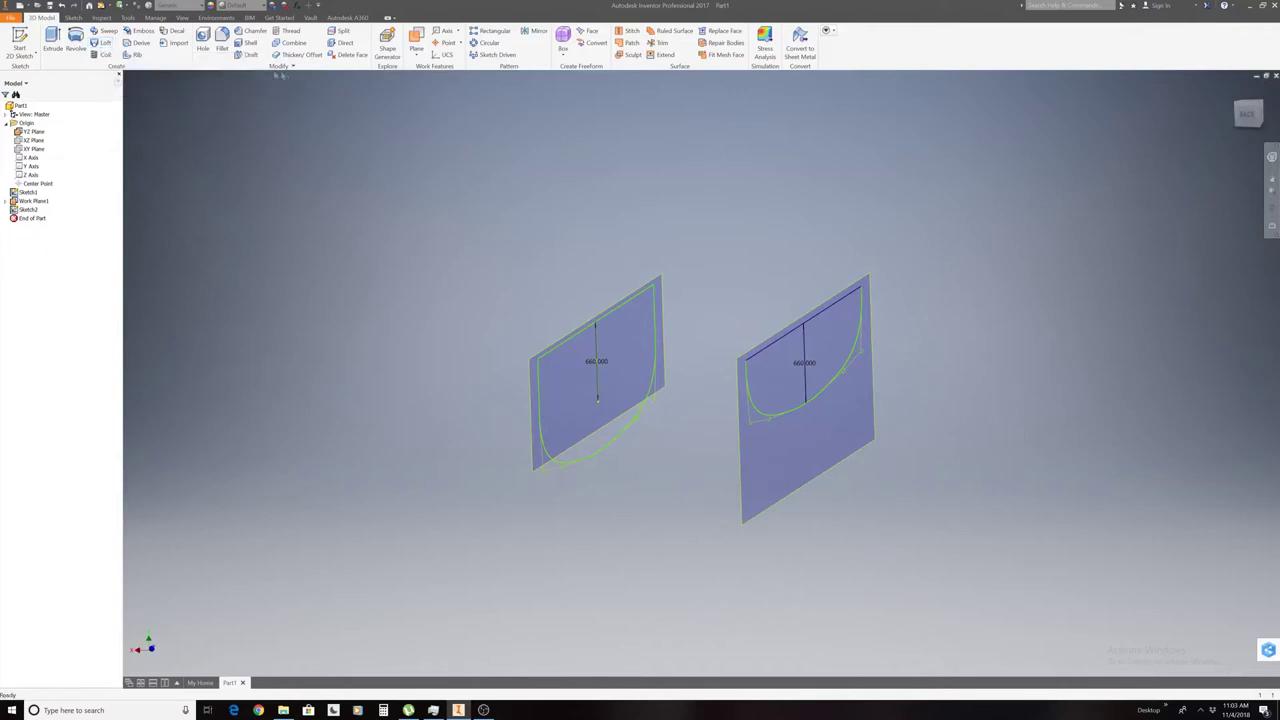
pyautogui.click(101, 43)
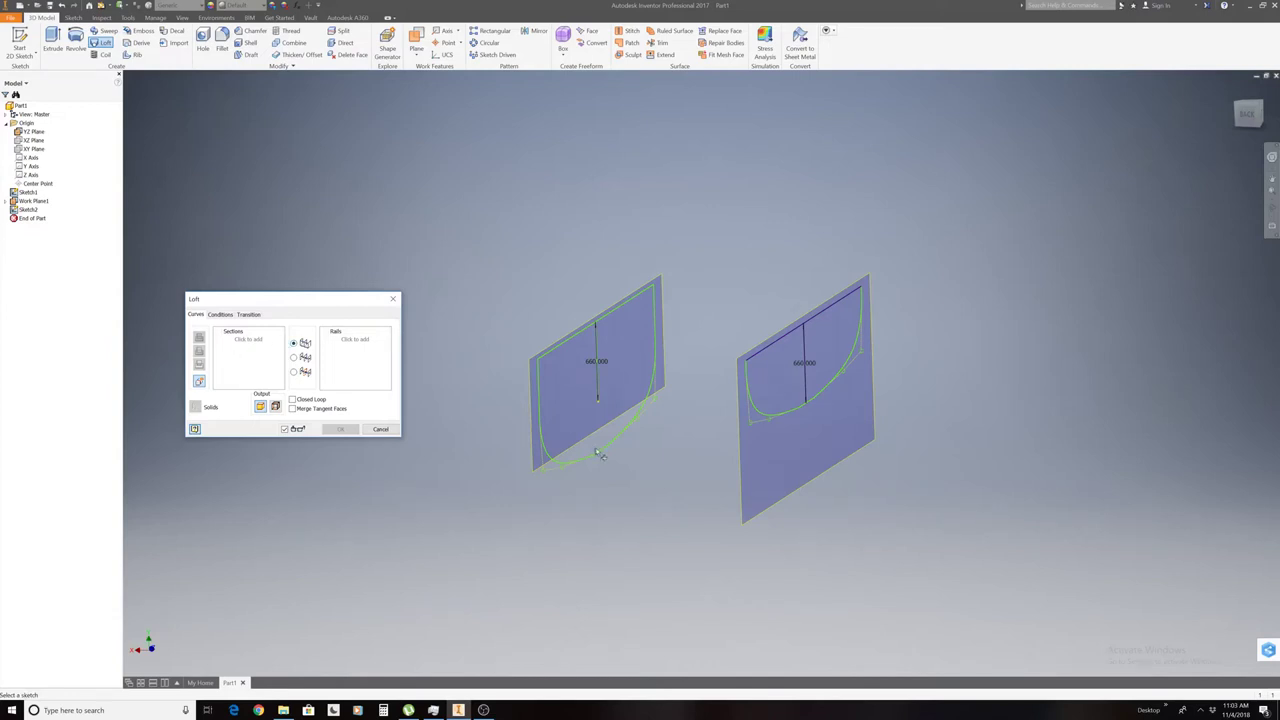
pyautogui.click(785, 418)
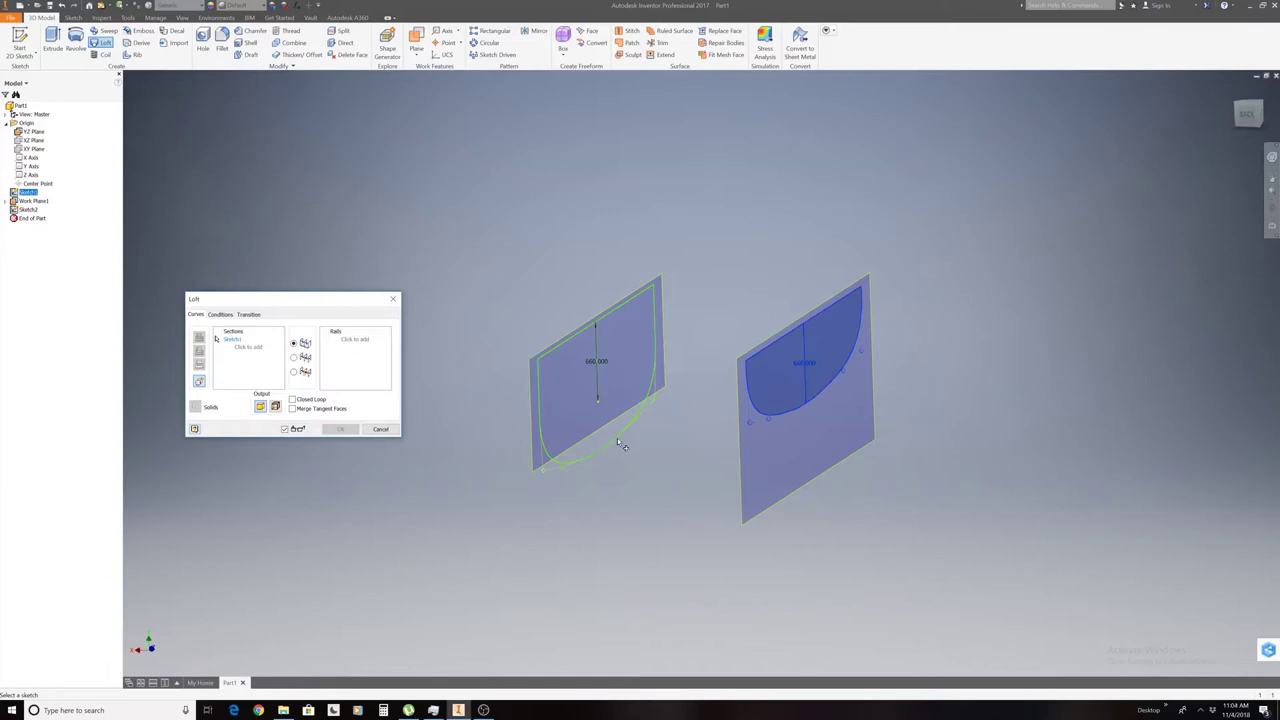
pyautogui.click(590, 462)
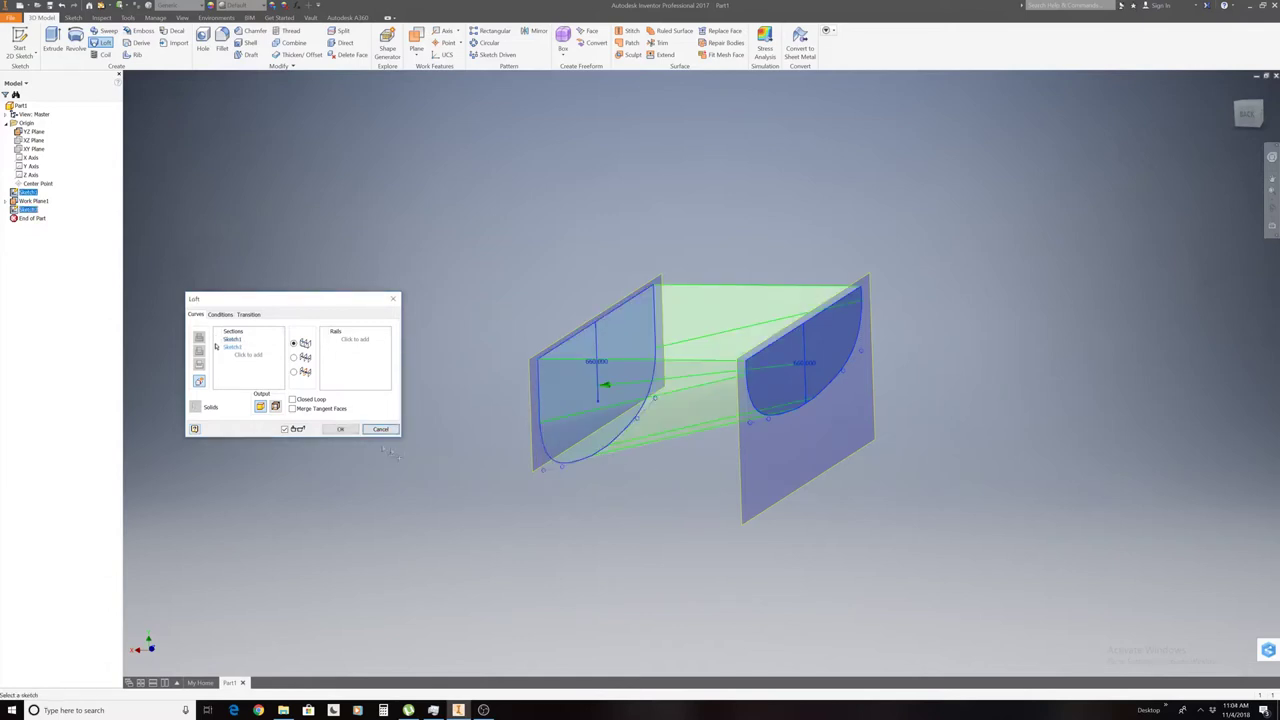
pyautogui.click(338, 429)
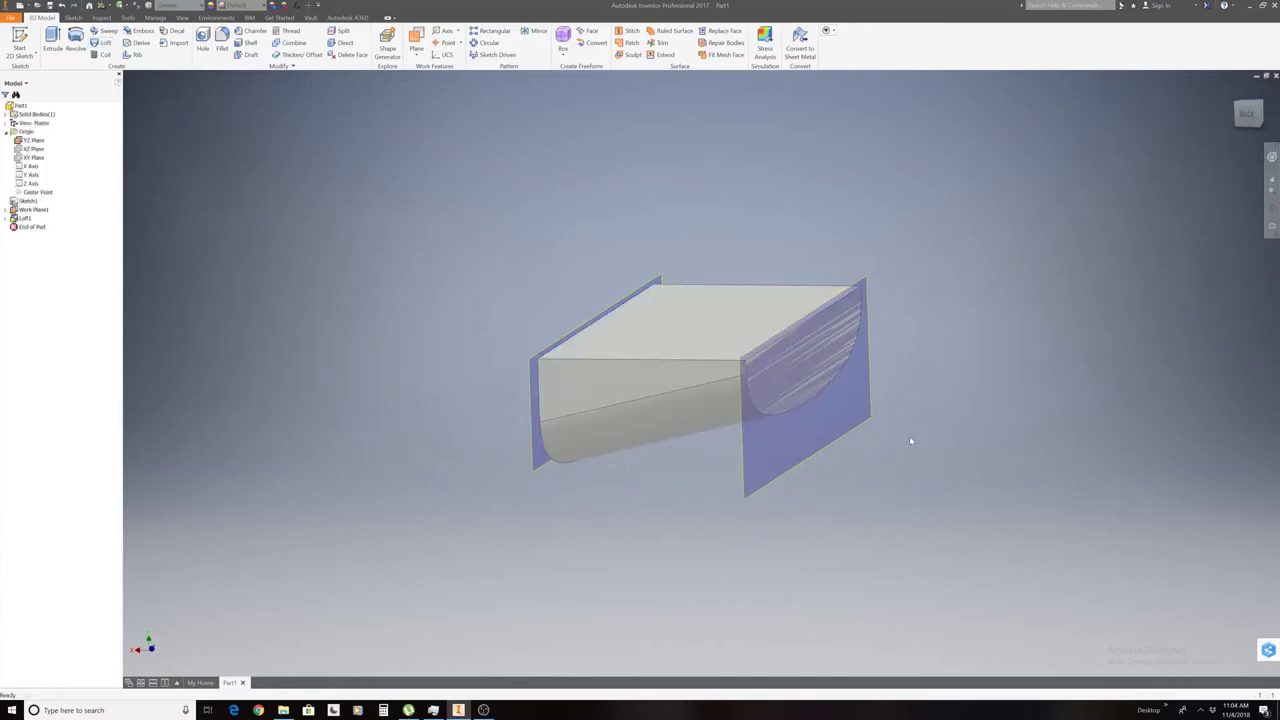
# Inspect the lofted hull, hide Work Plane1, and begin a sketch on the hull's end face.
pyautogui.click(1248, 116)
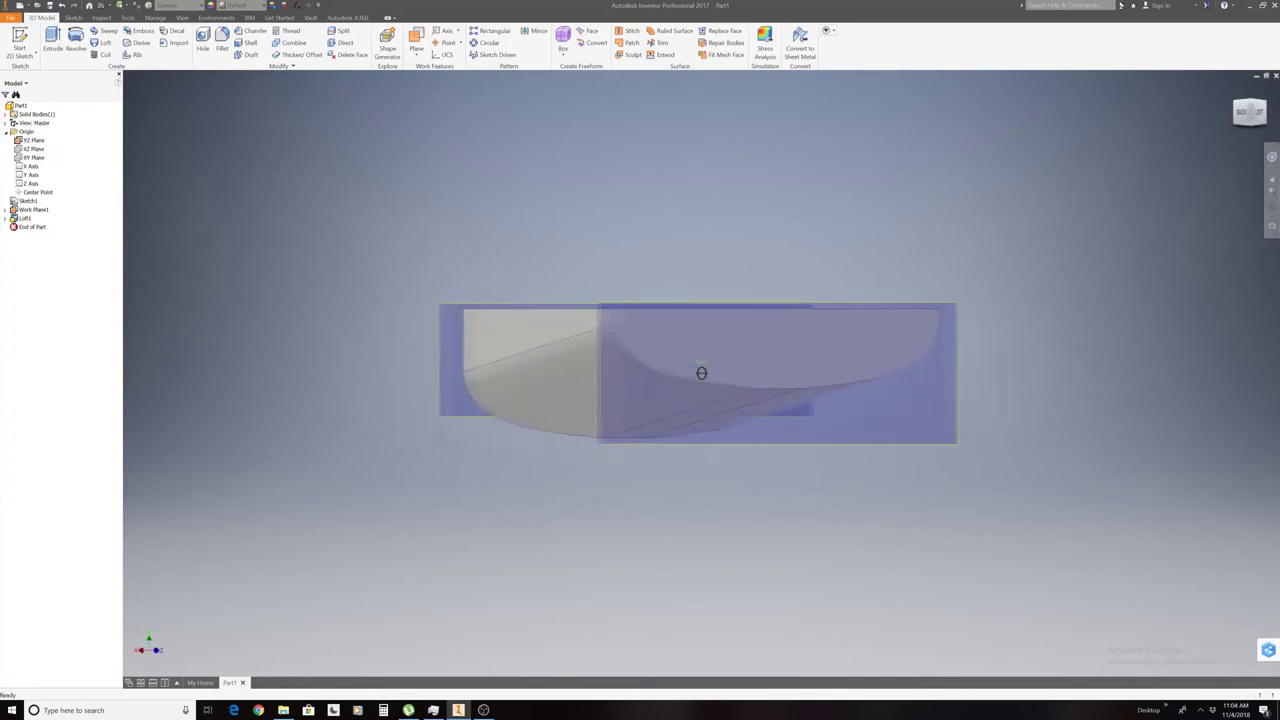
pyautogui.moveTo(1250, 112); pyautogui.dragTo(1248, 116)
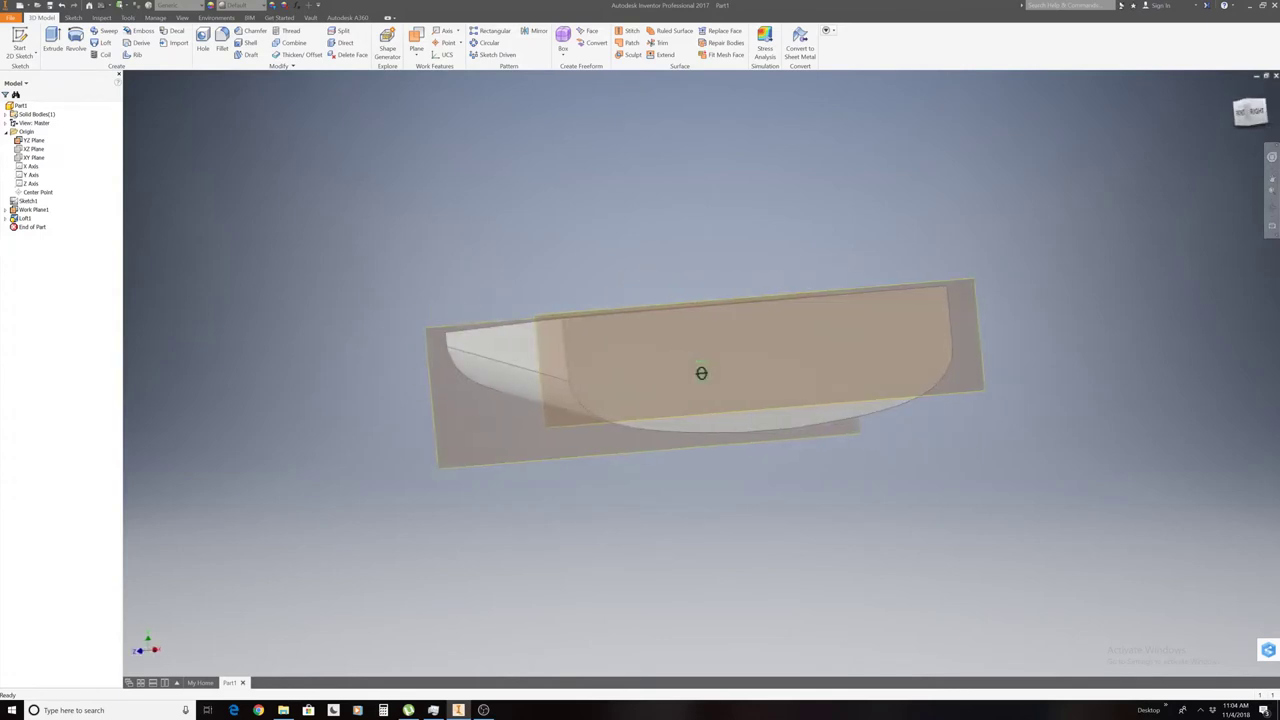
pyautogui.click(1250, 112)
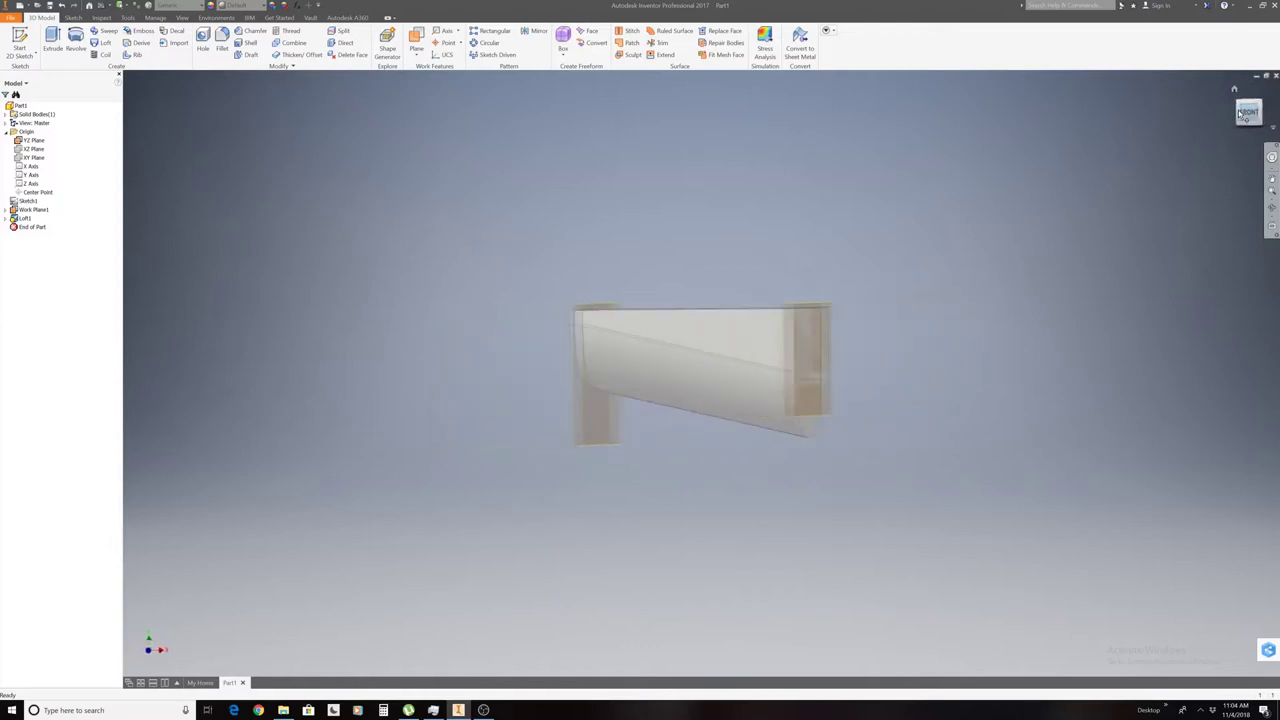
pyautogui.click(1252, 120)
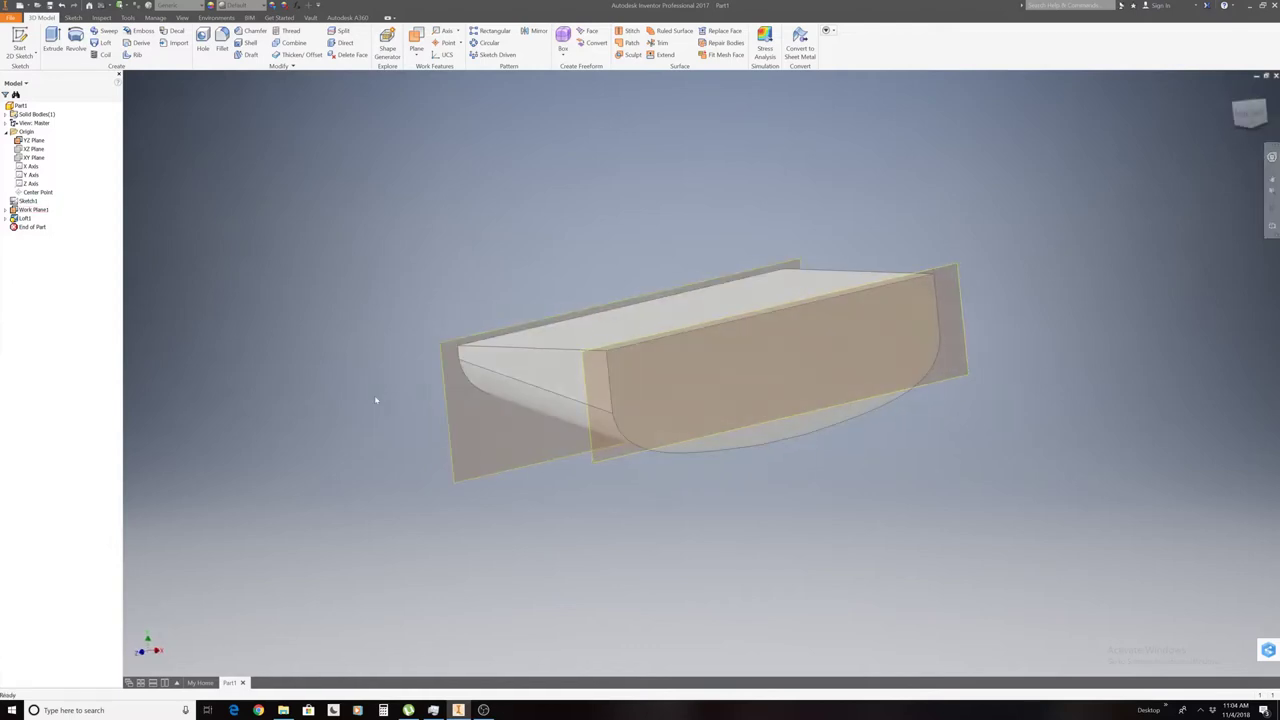
pyautogui.rightClick(48, 212)
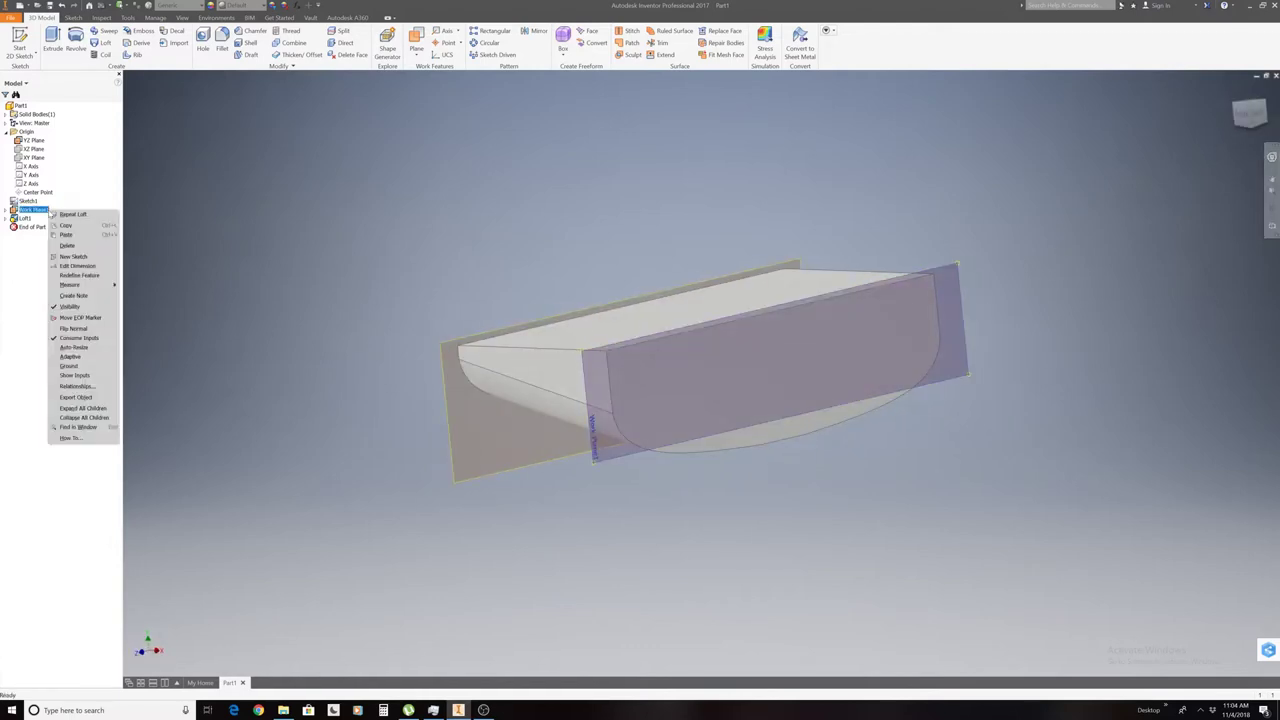
pyautogui.click(70, 306)
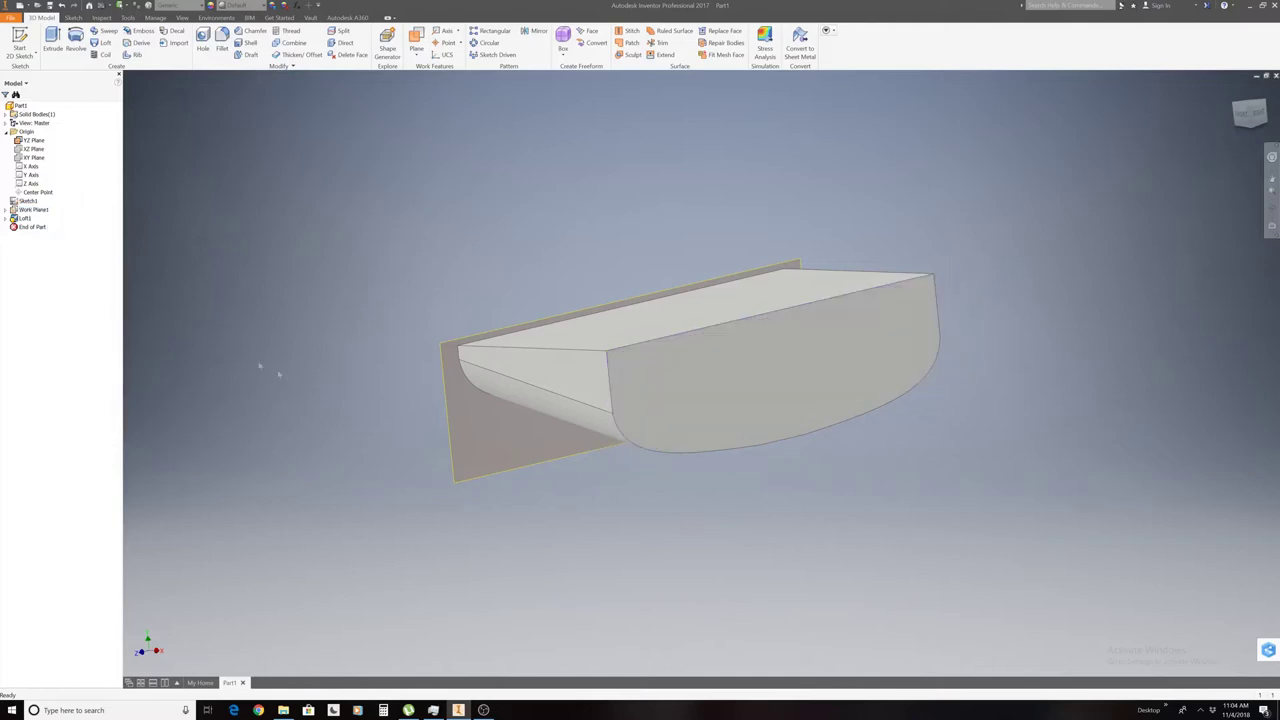
pyautogui.rightClick(662, 365)
pyautogui.click(673, 401)
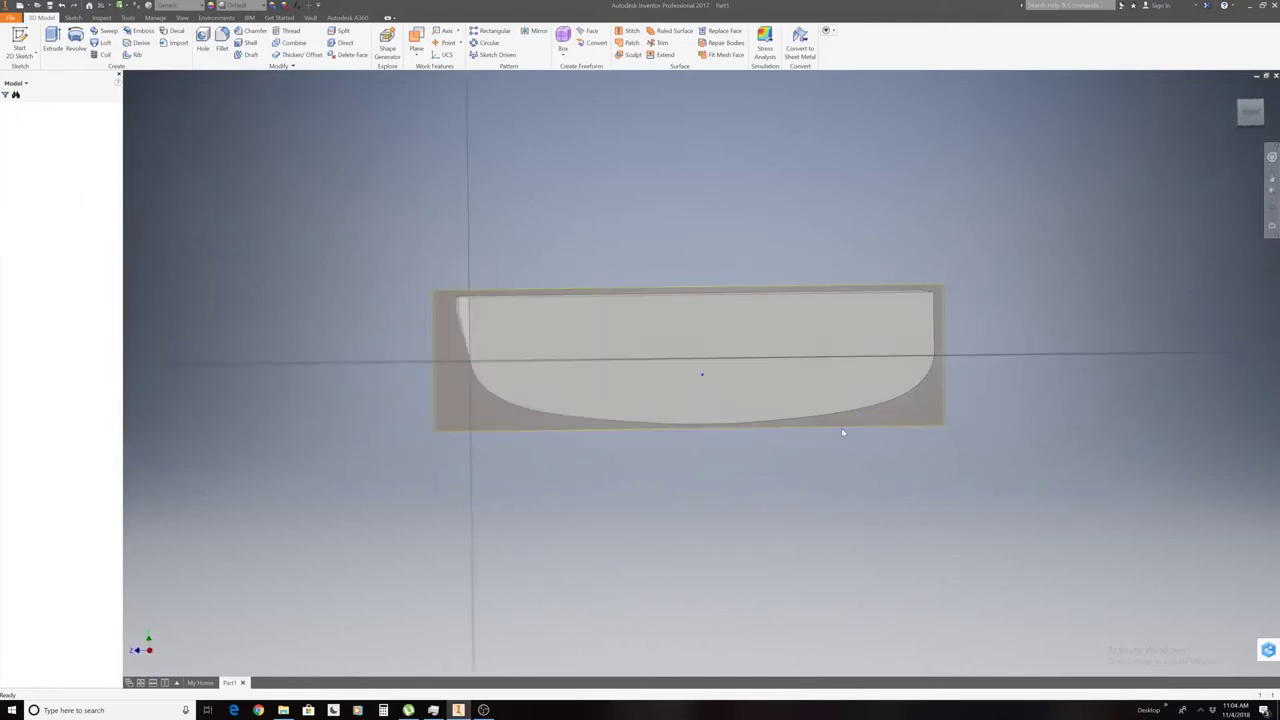
# Project the hull's end-face outline into the sketch and finish the sketch.
pyautogui.rightClick(842, 432)
pyautogui.click(885, 441)
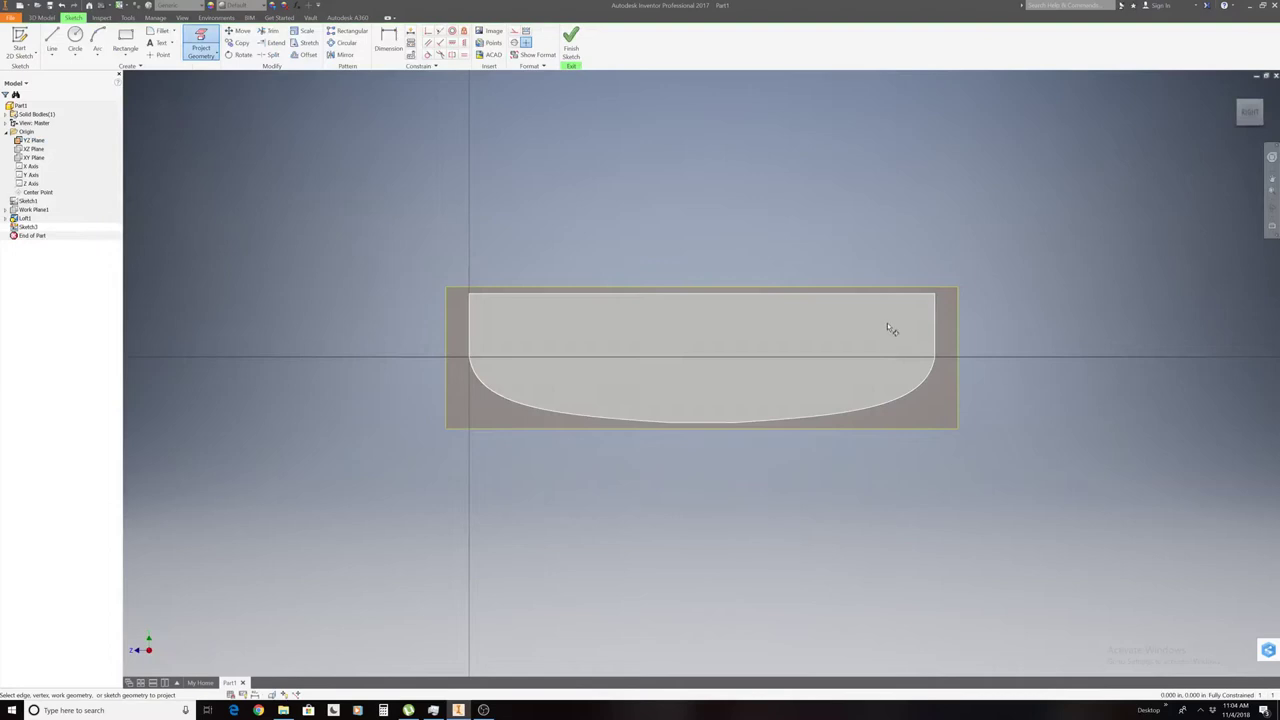
pyautogui.click(570, 45)
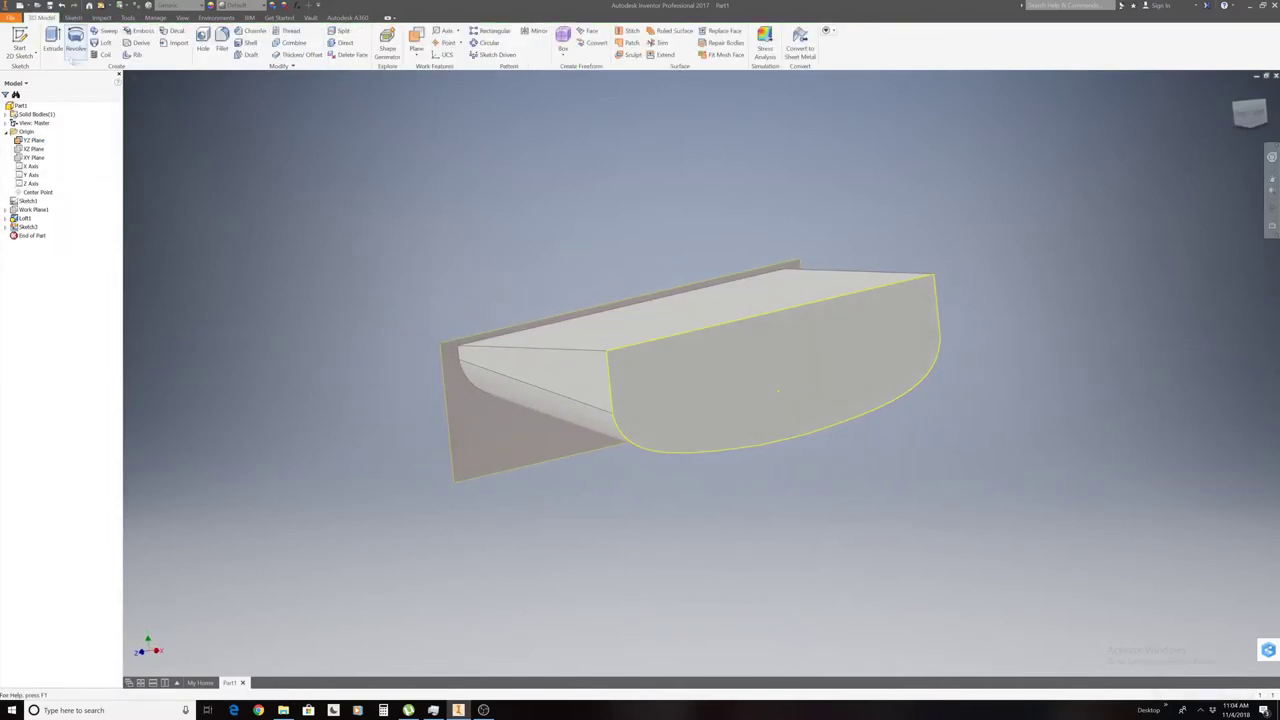
# Extrude the projected end-face profile 7066.375 in outward from the hull.
pyautogui.click(52, 40)
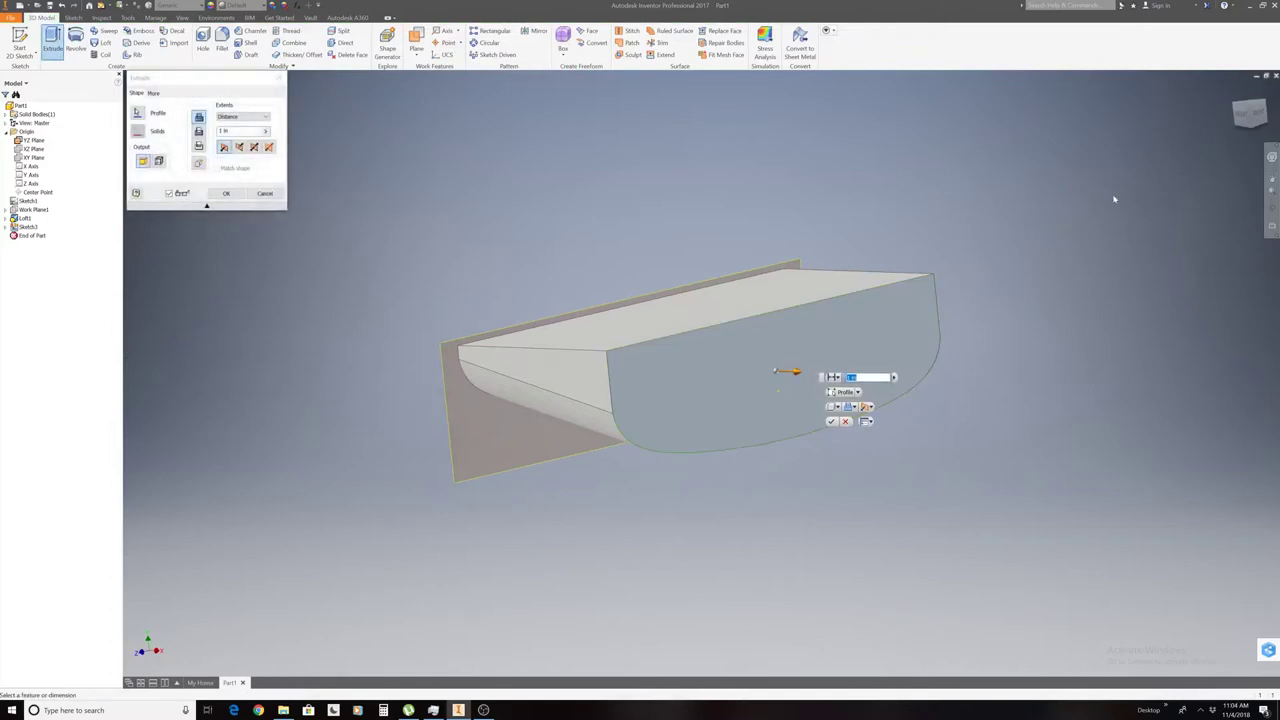
pyautogui.click(1246, 116)
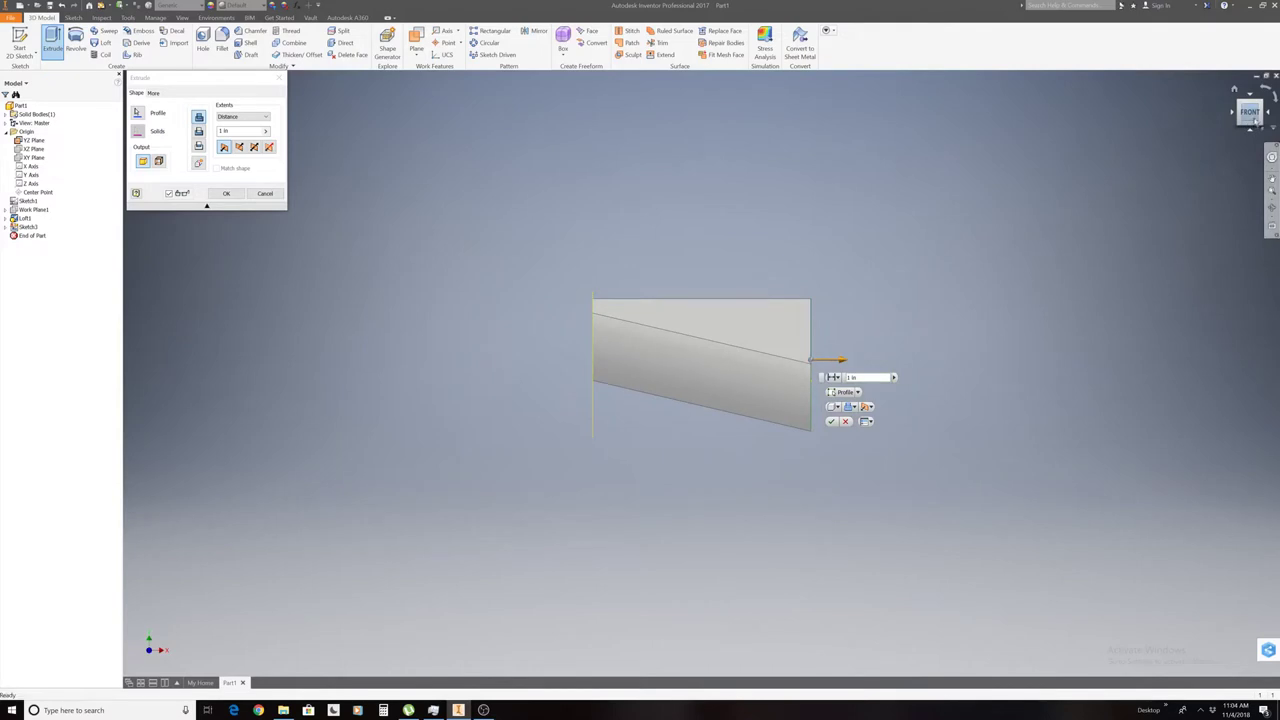
pyautogui.moveTo(843, 361); pyautogui.dragTo(1265, 364)
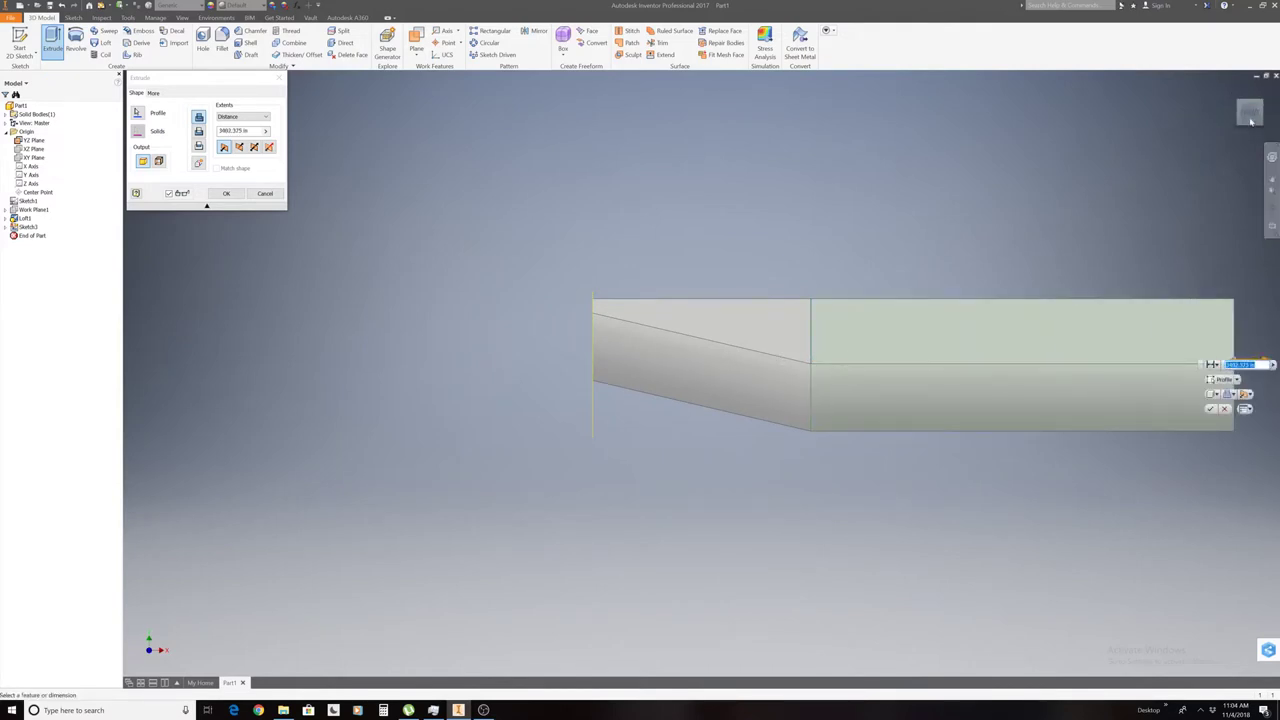
pyautogui.press('Home')
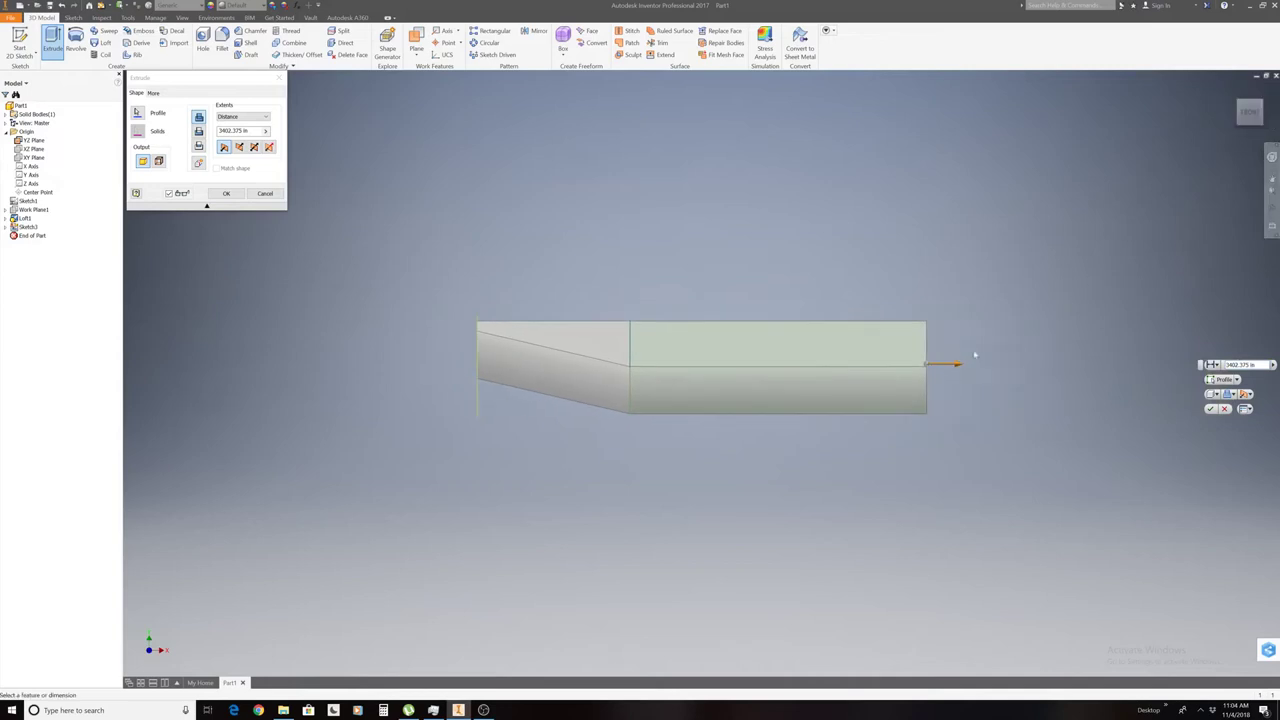
pyautogui.moveTo(953, 369)
pyautogui.mouseDown()
pyautogui.moveTo(1222, 368)
pyautogui.moveTo(1273, 383)
pyautogui.mouseUp()
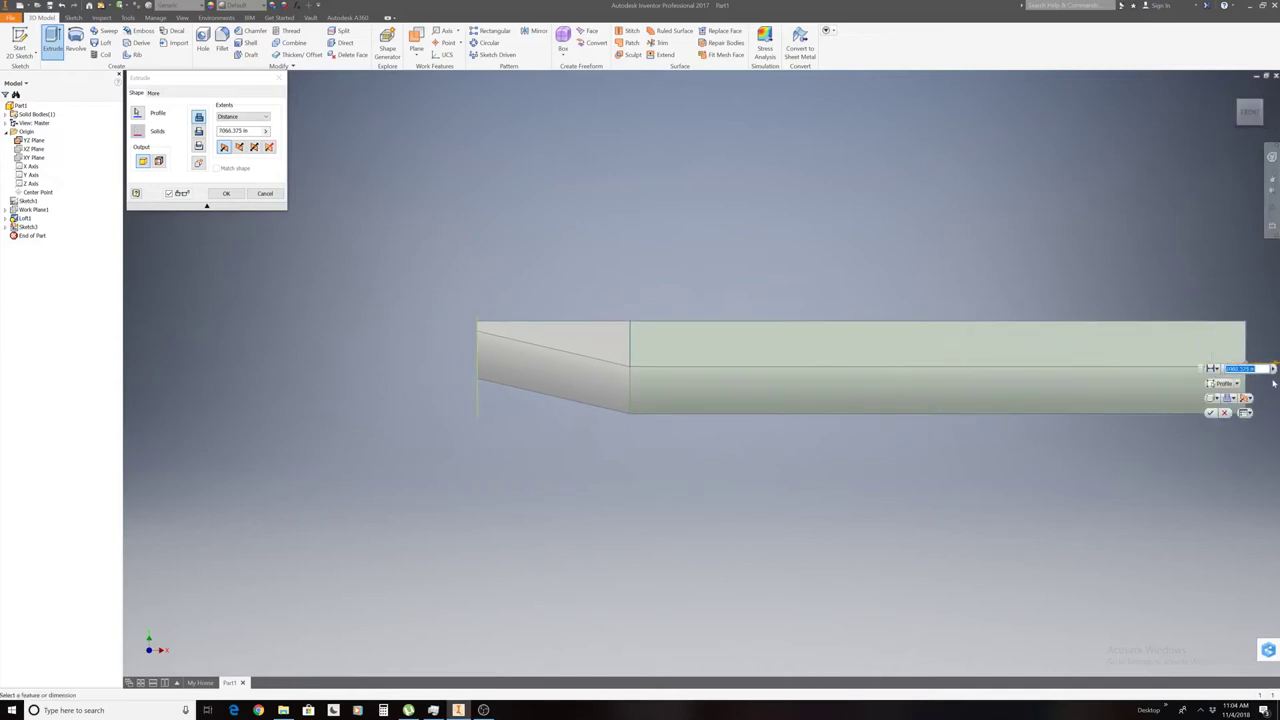
pyautogui.click(1250, 113)
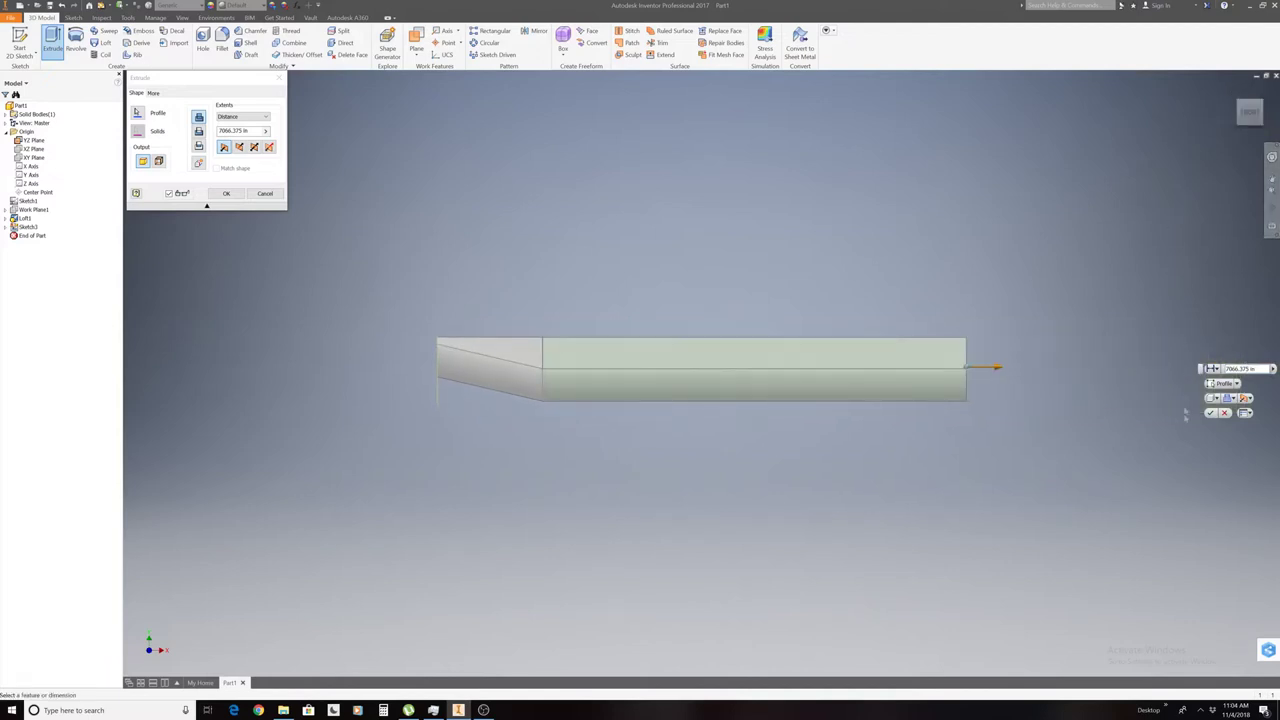
pyautogui.click(1211, 412)
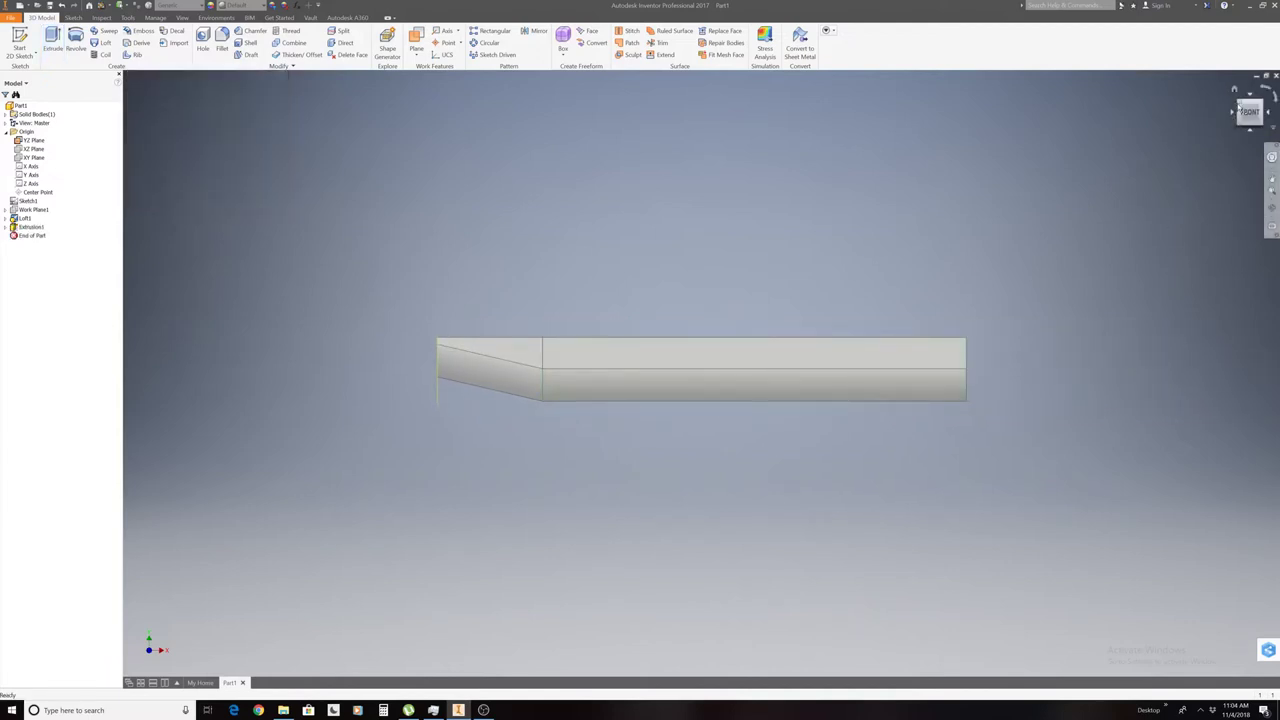
# Orbit underneath the hull and start a new sketch on its large flat face.
pyautogui.moveTo(701, 369)
pyautogui.keyDown('shift'); pyautogui.mouseDown(button='middle')
pyautogui.moveTo(701, 330)
pyautogui.moveTo(701, 369)
pyautogui.mouseUp(button='middle'); pyautogui.keyUp('shift')
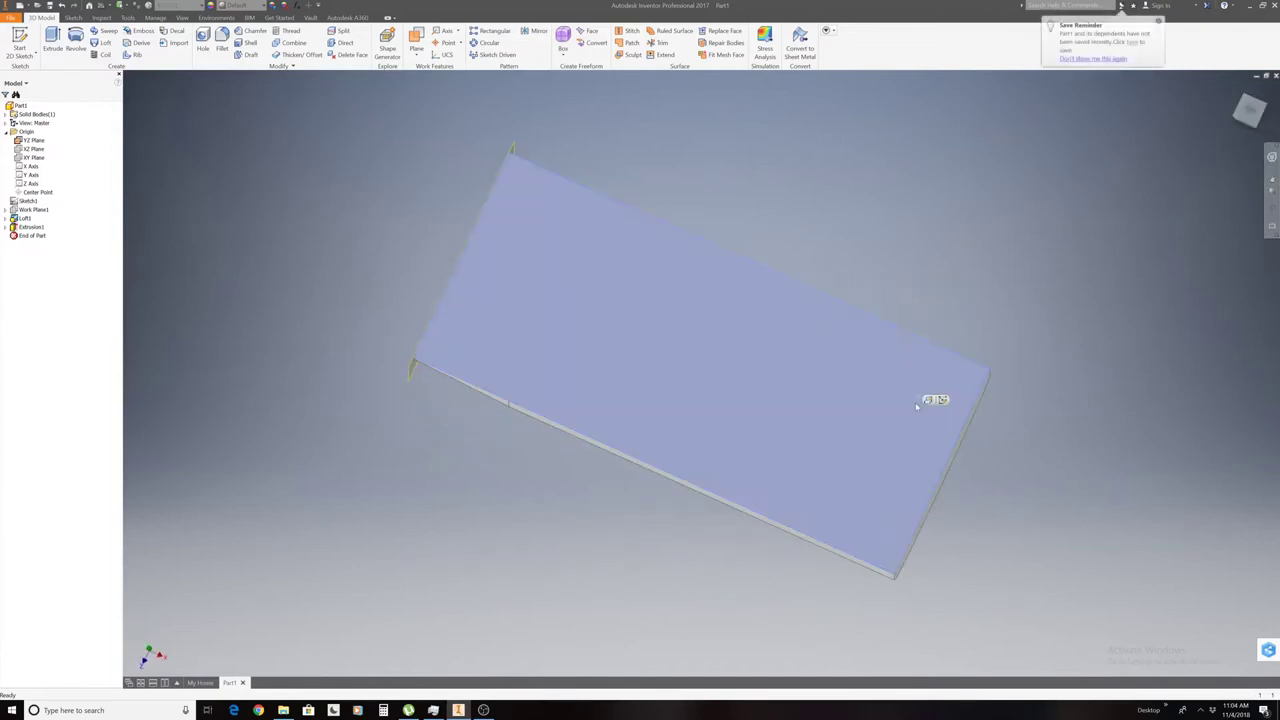
pyautogui.click(869, 467)
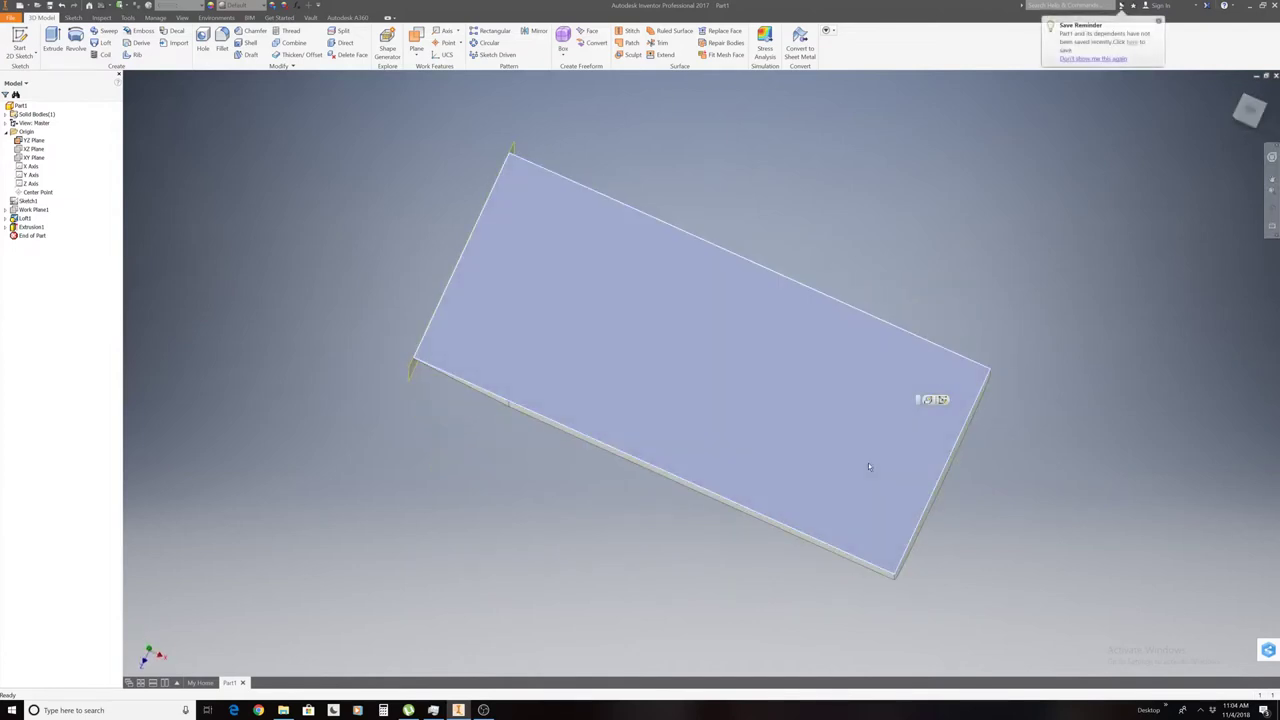
pyautogui.rightClick(868, 466)
pyautogui.click(868, 495)
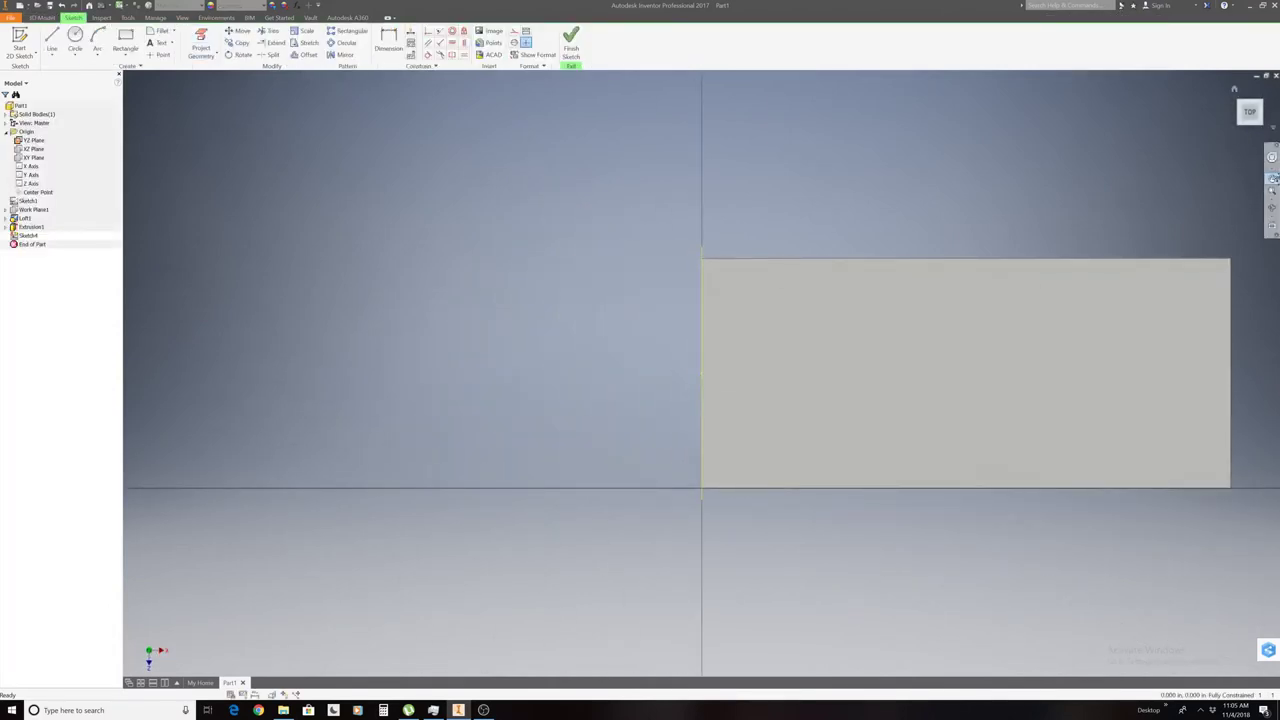
# Draw a sloped line from the plate's top-right corner, then end the line command.
pyautogui.moveTo(1149, 334); pyautogui.dragTo(711, 343, button='middle')
pyautogui.click(52, 42)
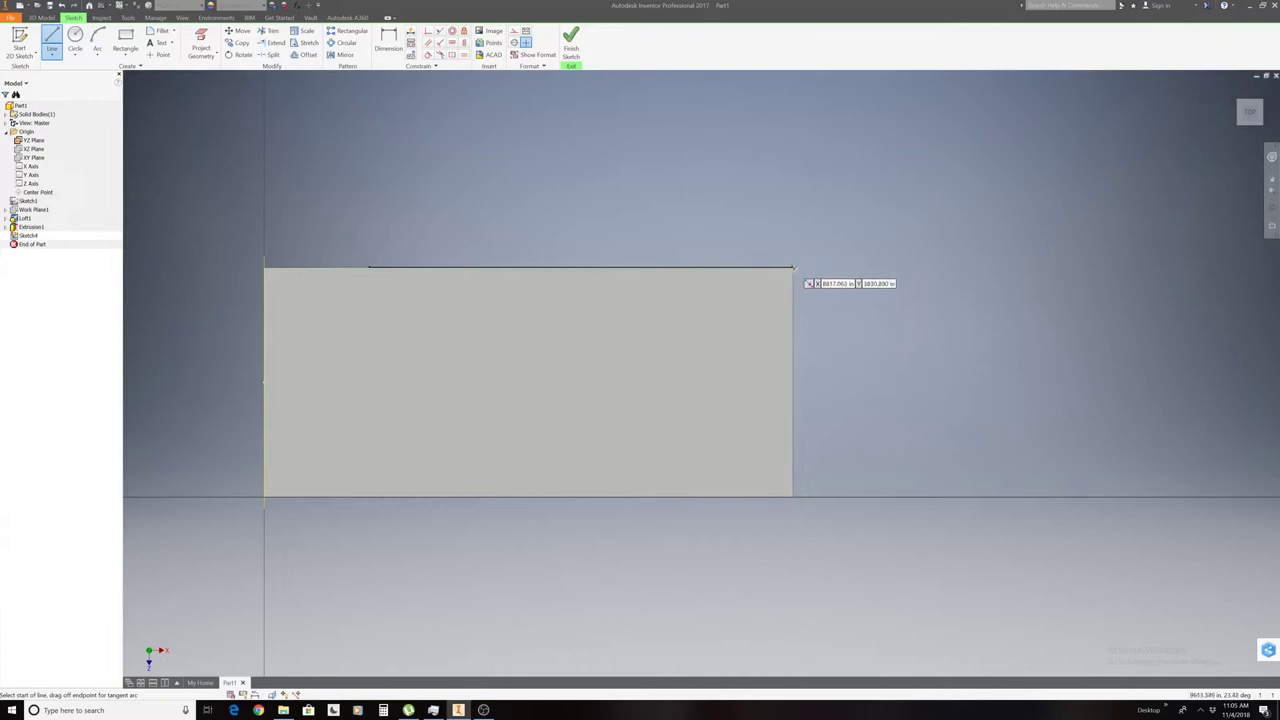
pyautogui.click(792, 267)
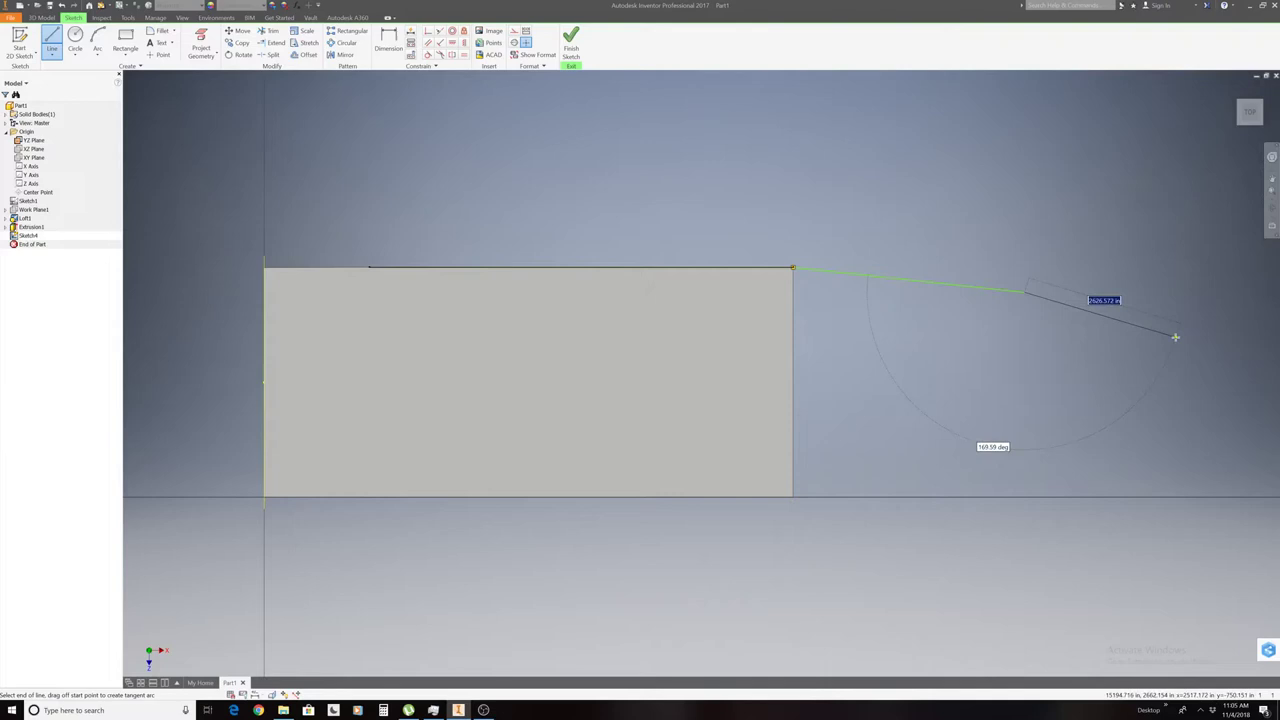
pyautogui.rightClick(1175, 337)
# Stop drawing lines and delete the sloped sketch line.
pyautogui.click(1130, 339)
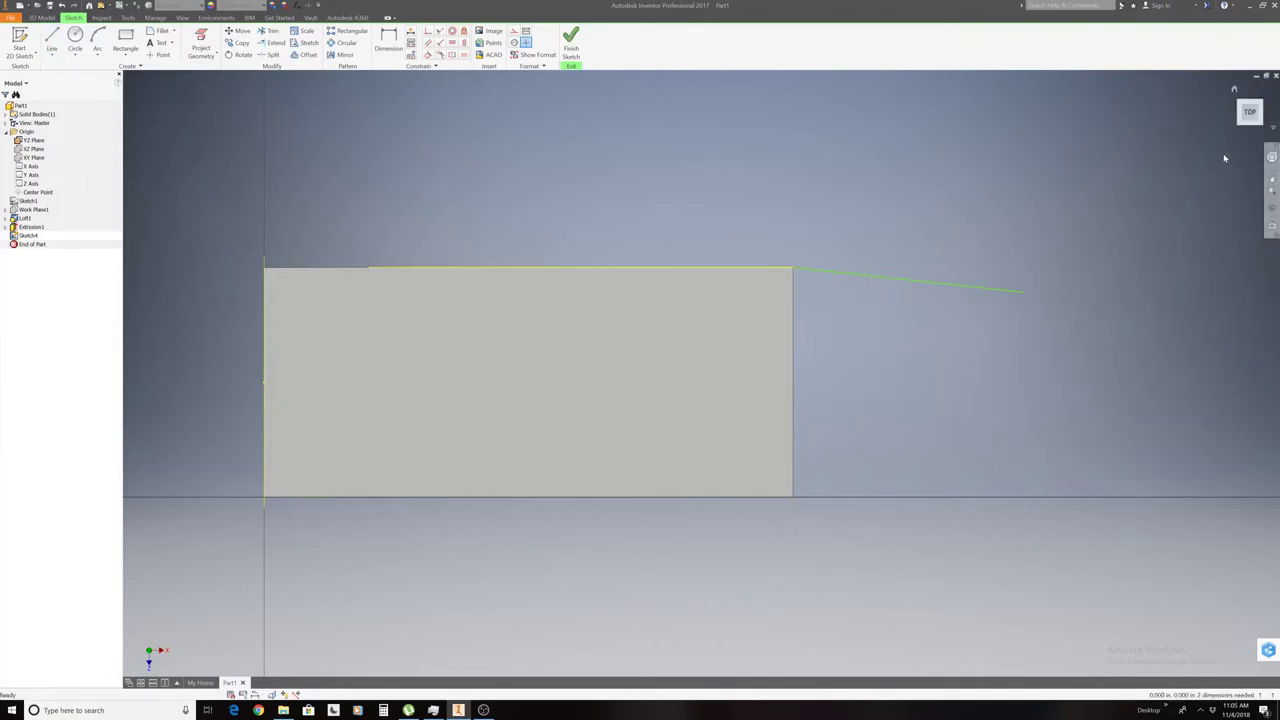
pyautogui.click(923, 285)
pyautogui.rightClick(926, 283)
pyautogui.click(924, 252)
# Exit the empty sketch, return to an isometric view, and bring up the undo menu.
pyautogui.keyDown('shift'); pyautogui.moveTo(640, 380); pyautogui.dragTo(528, 382, button='middle'); pyautogui.keyUp('shift')
pyautogui.rightClick(734, 217)
pyautogui.click(700, 220)
pyautogui.rightClick(699, 220)
pyautogui.click(685, 219)
pyautogui.rightClick(671, 218)
pyautogui.click(656, 217)
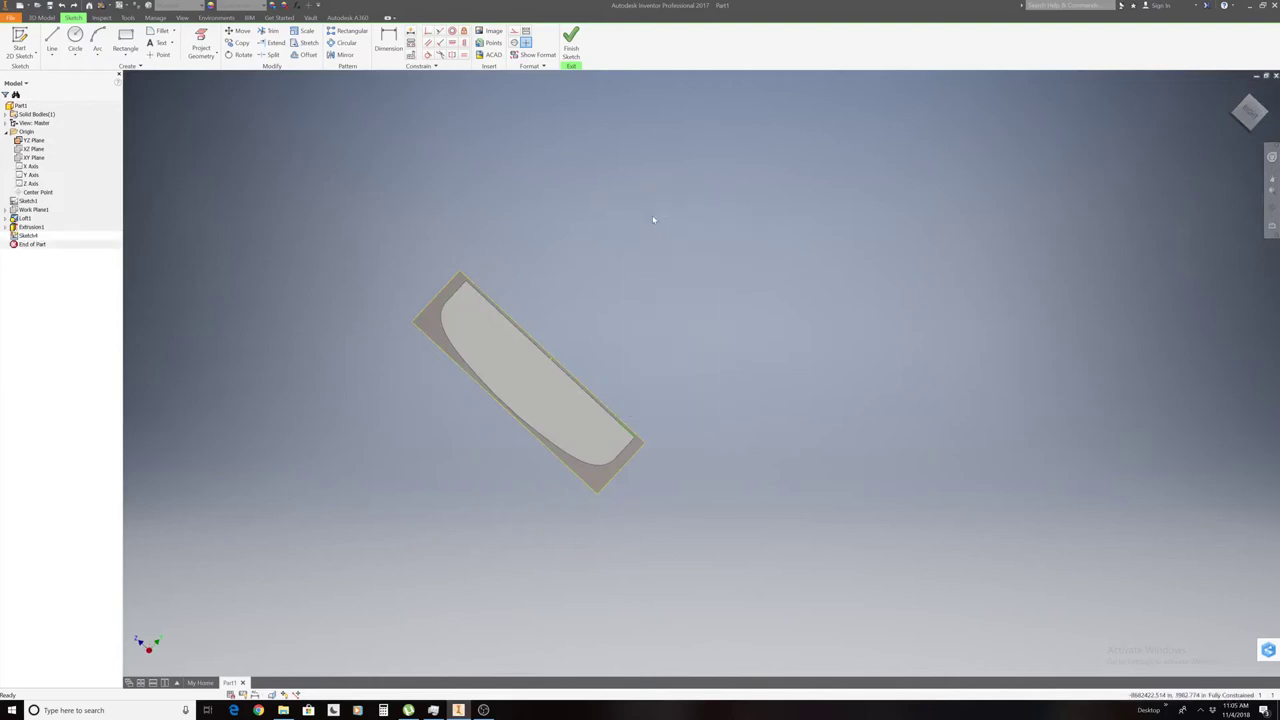
pyautogui.rightClick(653, 215)
pyautogui.click(626, 214)
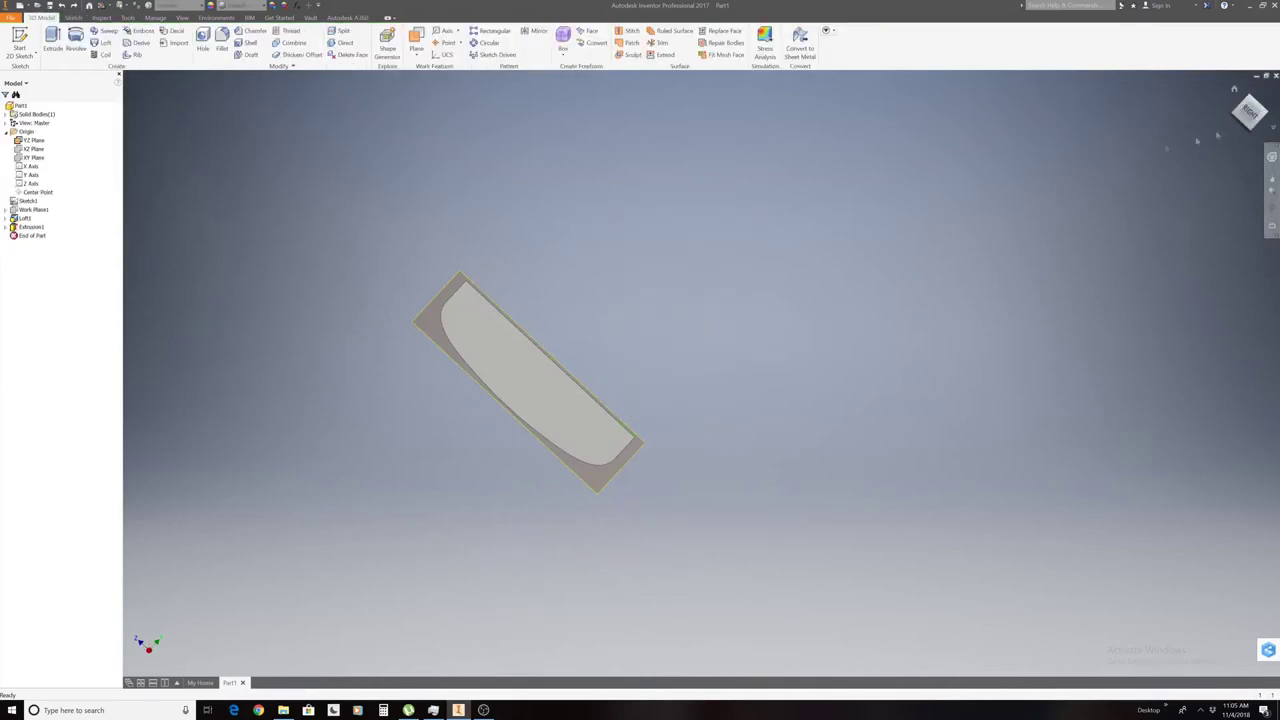
pyautogui.click(1252, 112)
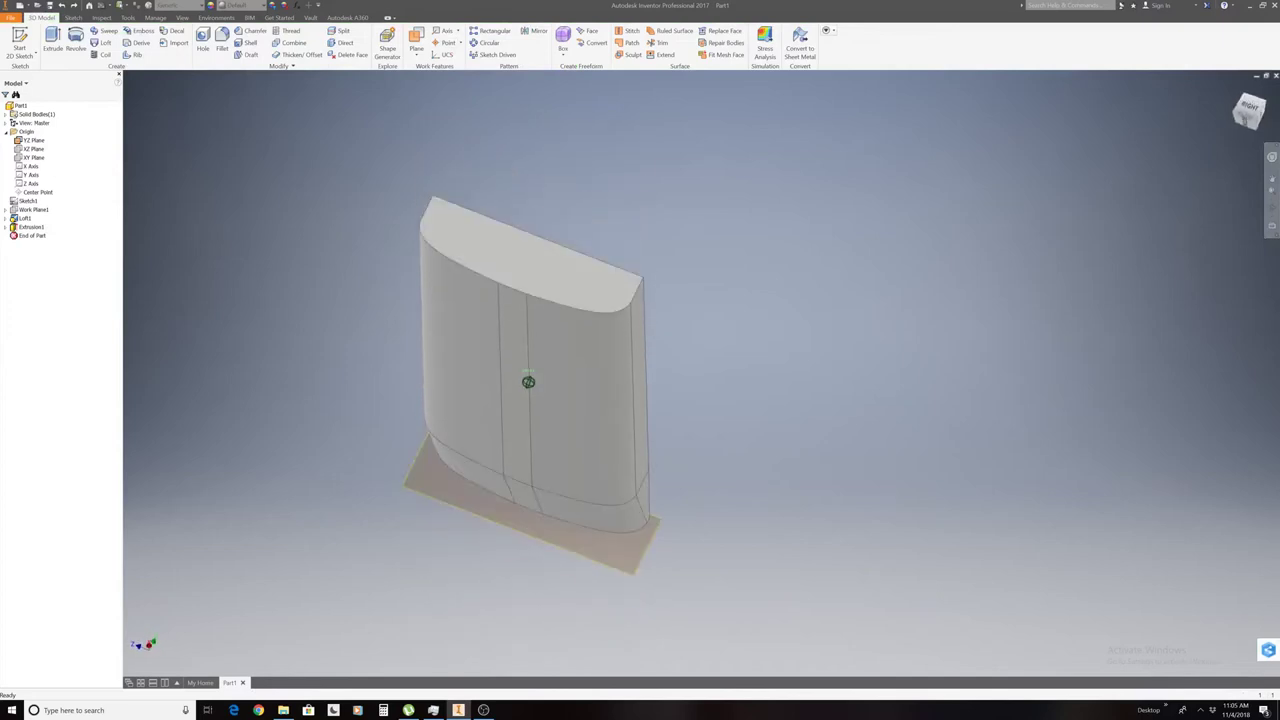
pyautogui.rightClick(851, 253)
# Undo repeatedly to remove Extrusion1 and Loft1, then switch to the front view.
pyautogui.click(822, 249)
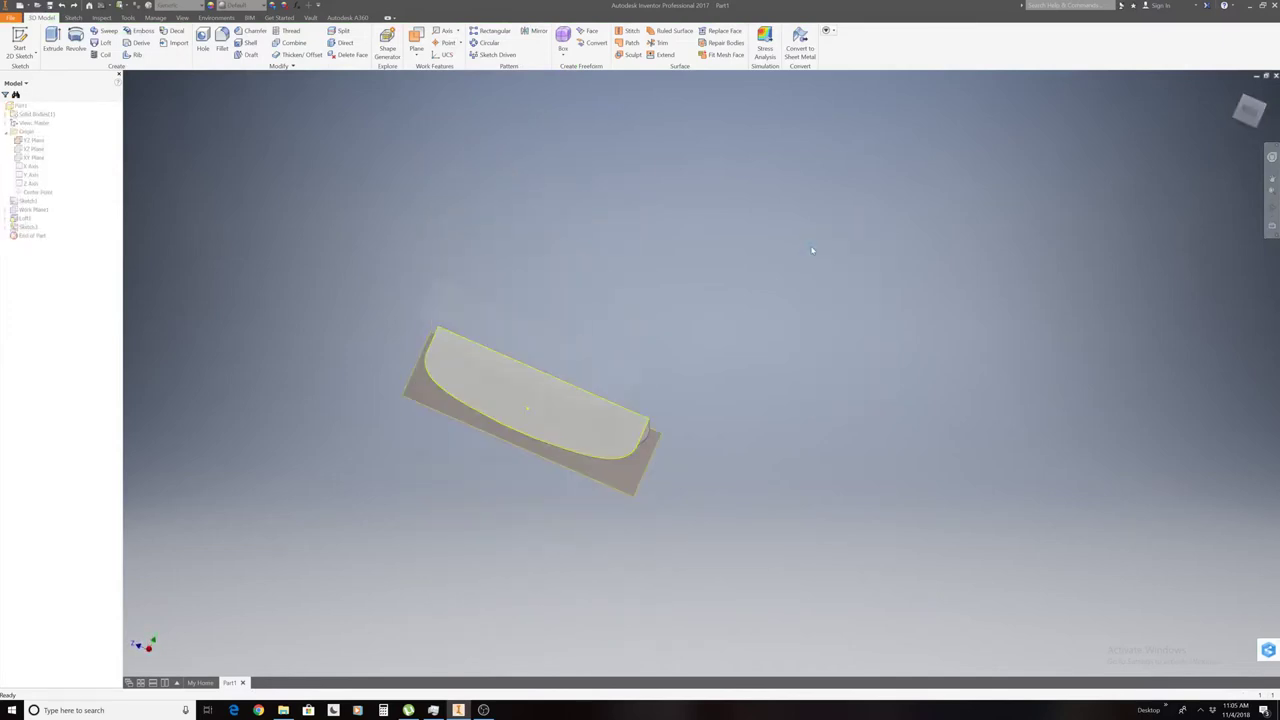
pyautogui.rightClick(832, 213)
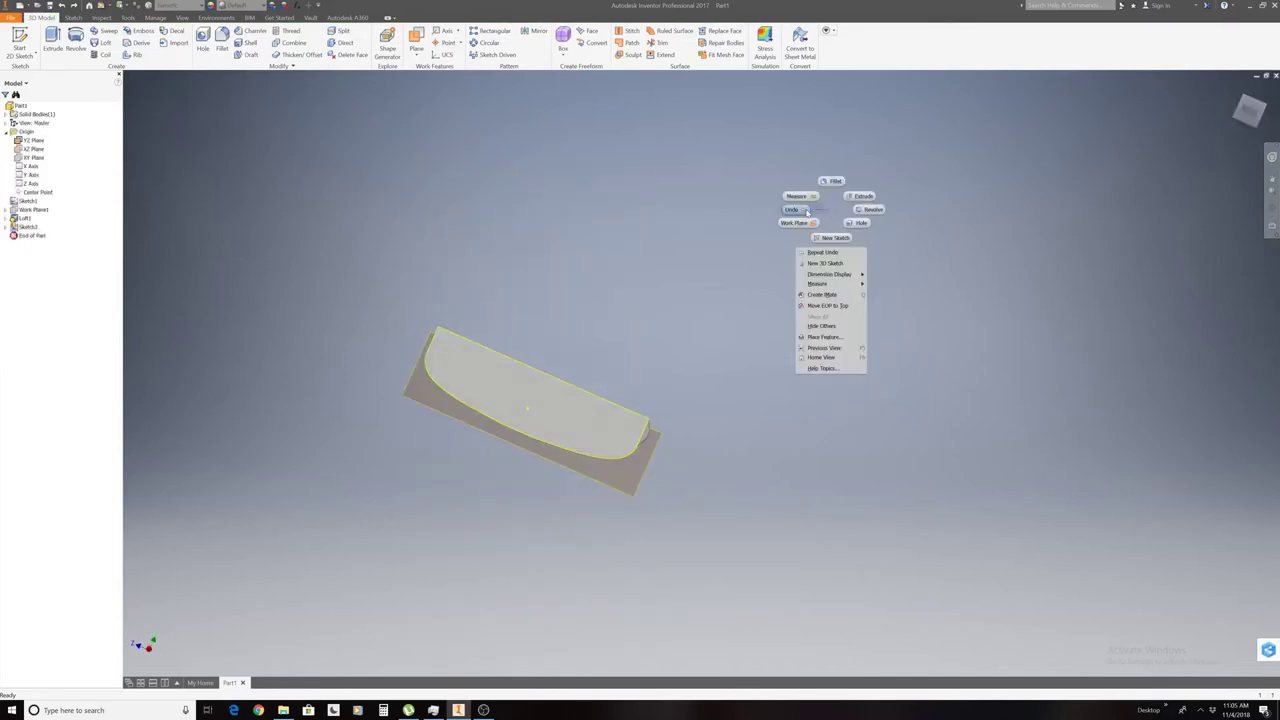
pyautogui.click(835, 237)
pyautogui.rightClick(881, 190)
pyautogui.click(851, 187)
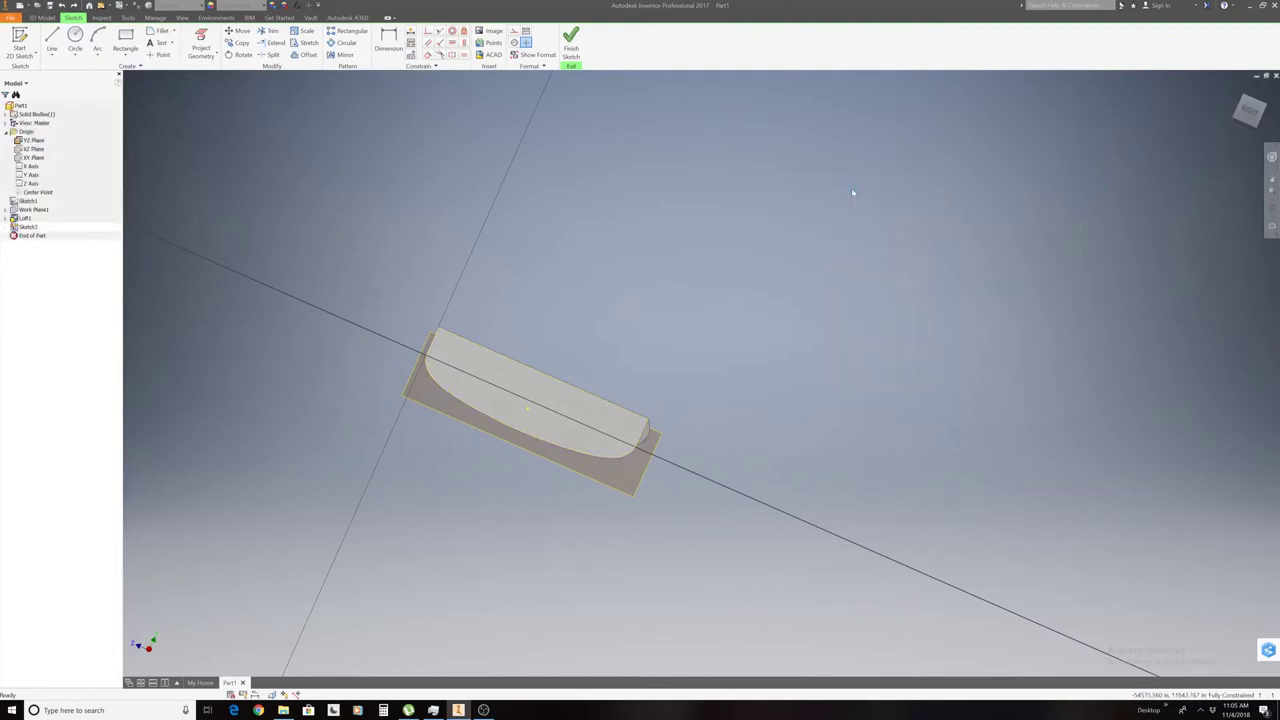
pyautogui.rightClick(980, 206)
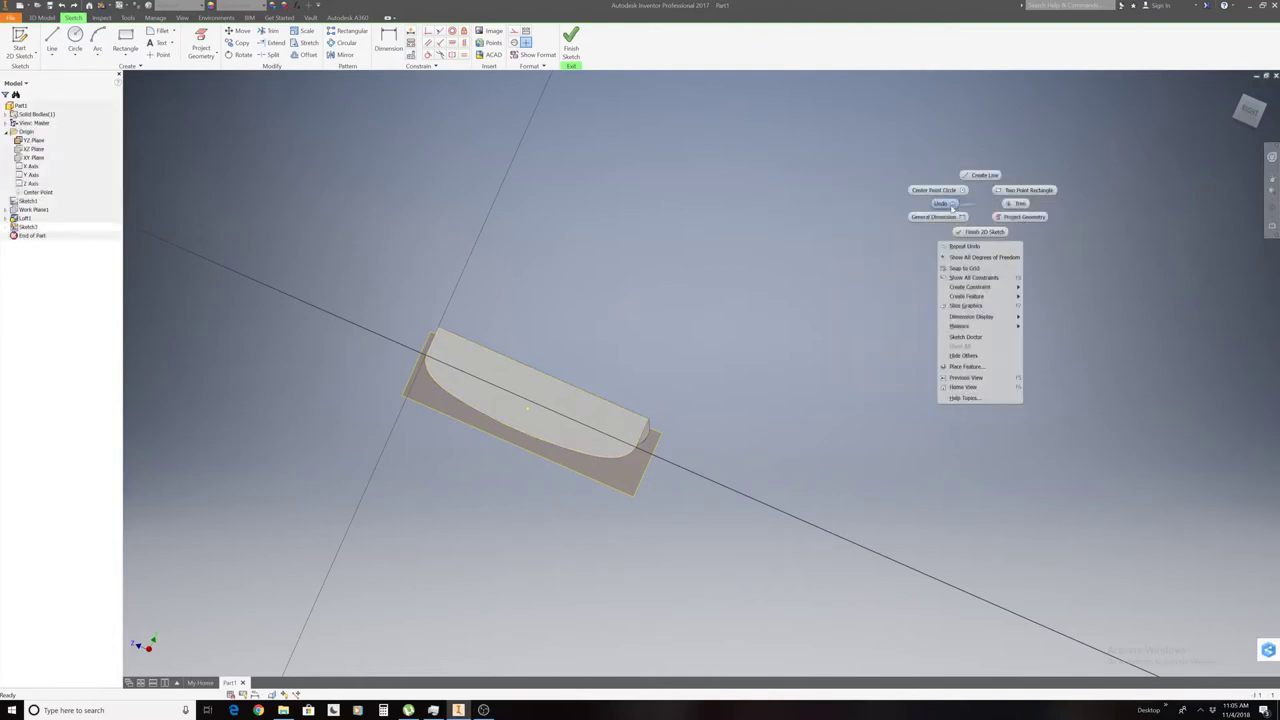
pyautogui.click(951, 204)
pyautogui.rightClick(951, 205)
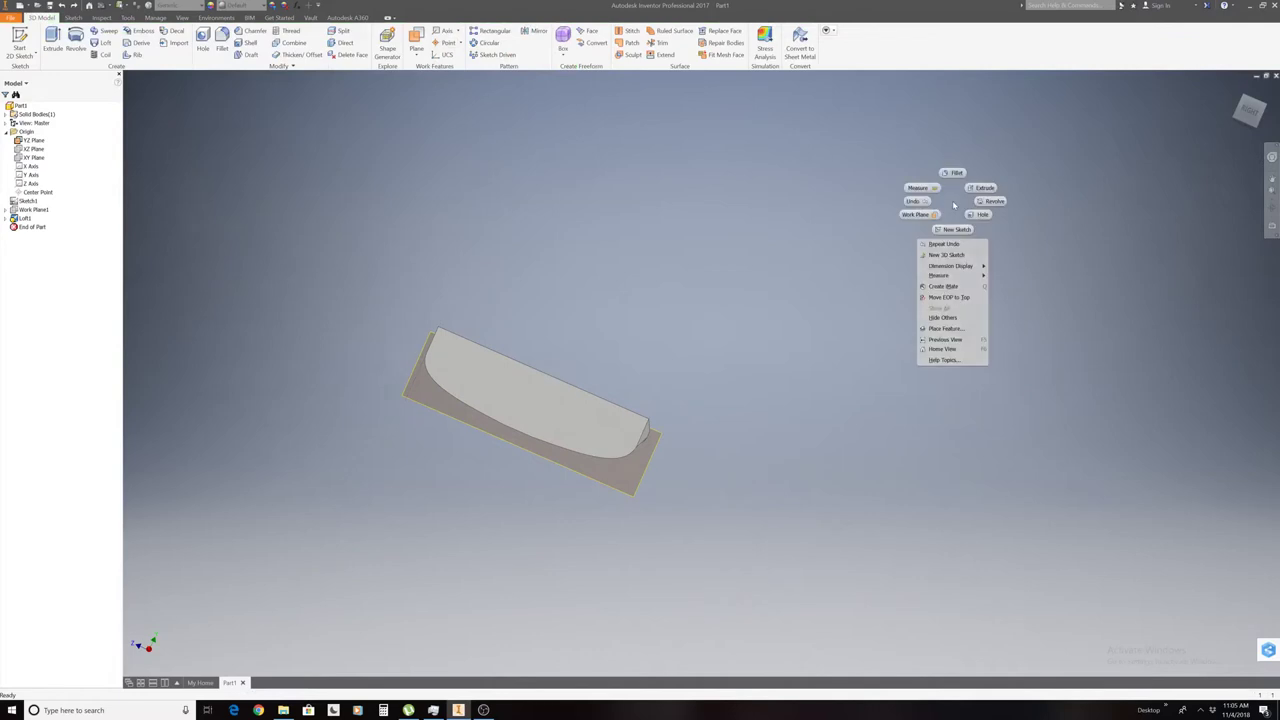
pyautogui.click(967, 186)
pyautogui.rightClick(1000, 181)
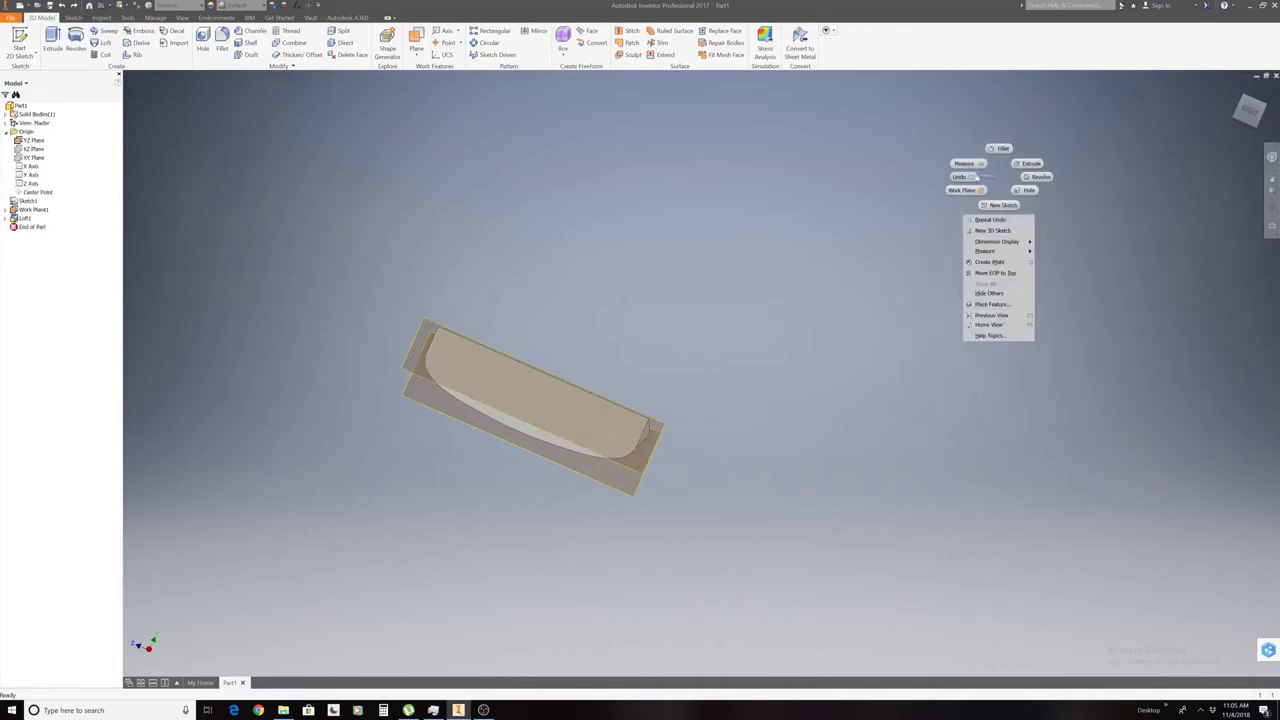
pyautogui.click(1020, 174)
pyautogui.click(1251, 112)
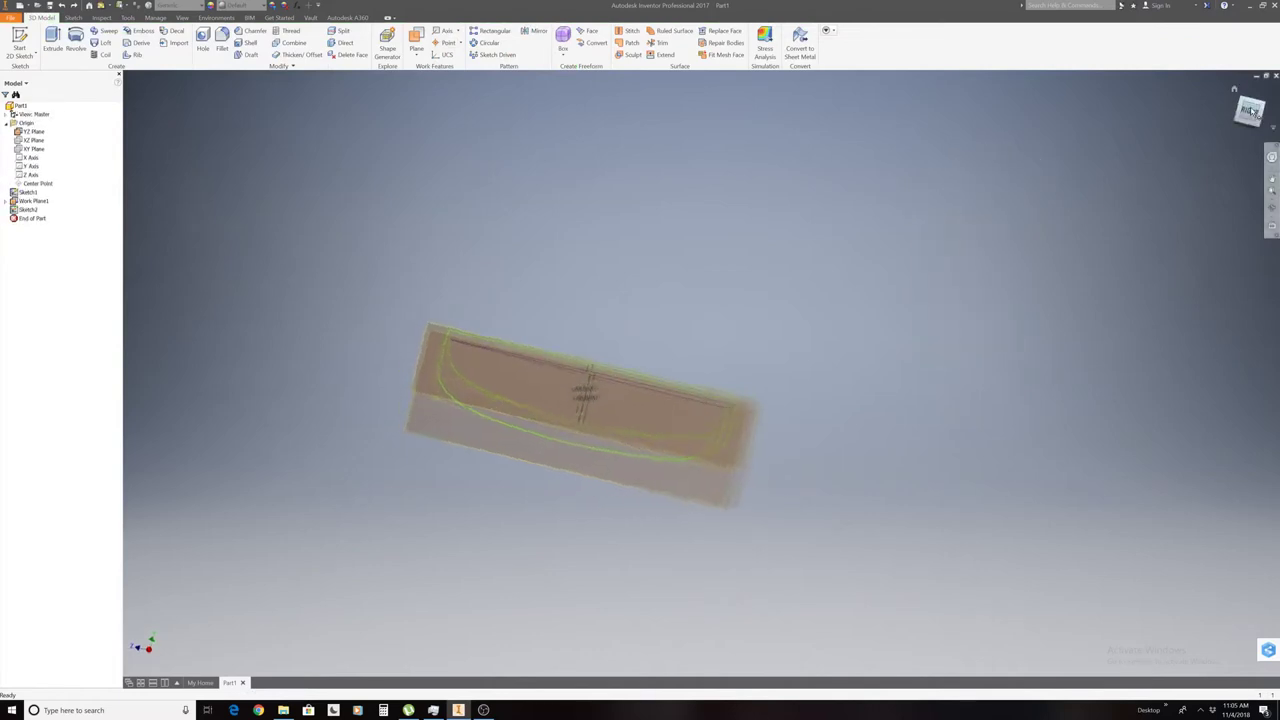
# Widen Work Plane1 by dragging its edge outward, then orbit to an angled view.
pyautogui.click(931, 338)
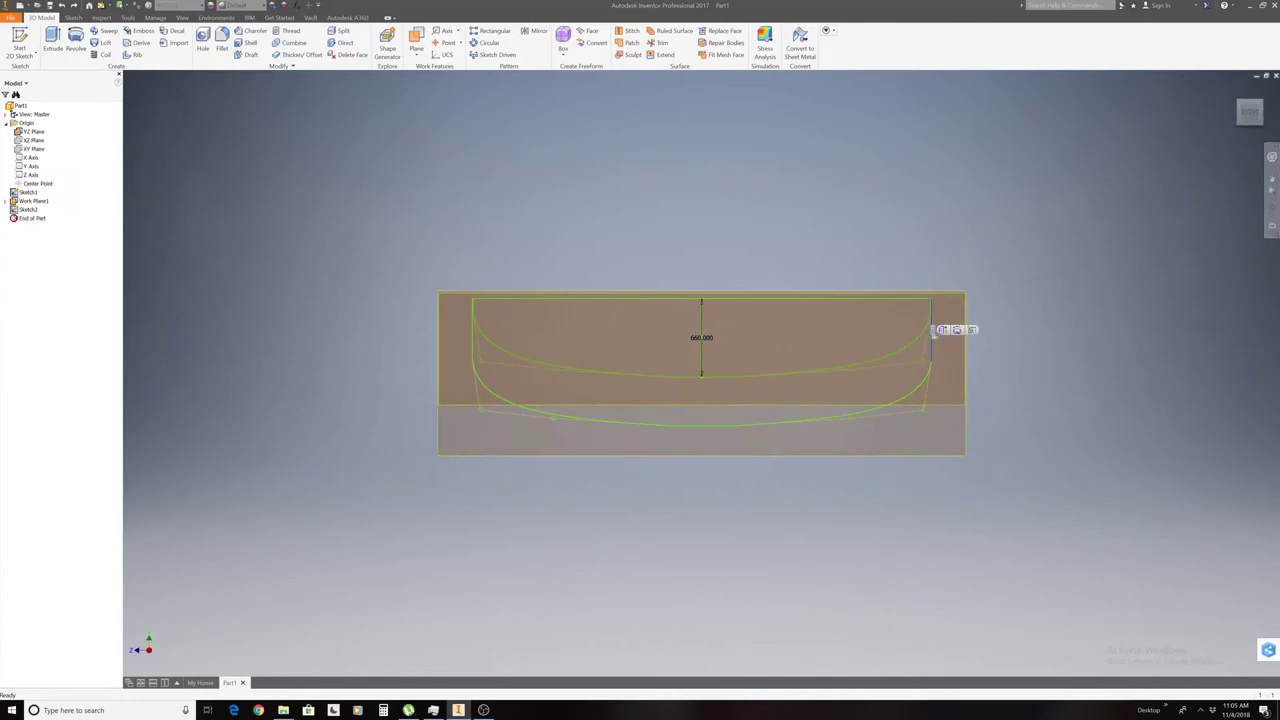
pyautogui.press('Escape')
pyautogui.moveTo(931, 347)
pyautogui.mouseDown()
pyautogui.moveTo(1007, 338)
pyautogui.moveTo(1039, 349)
pyautogui.mouseUp()
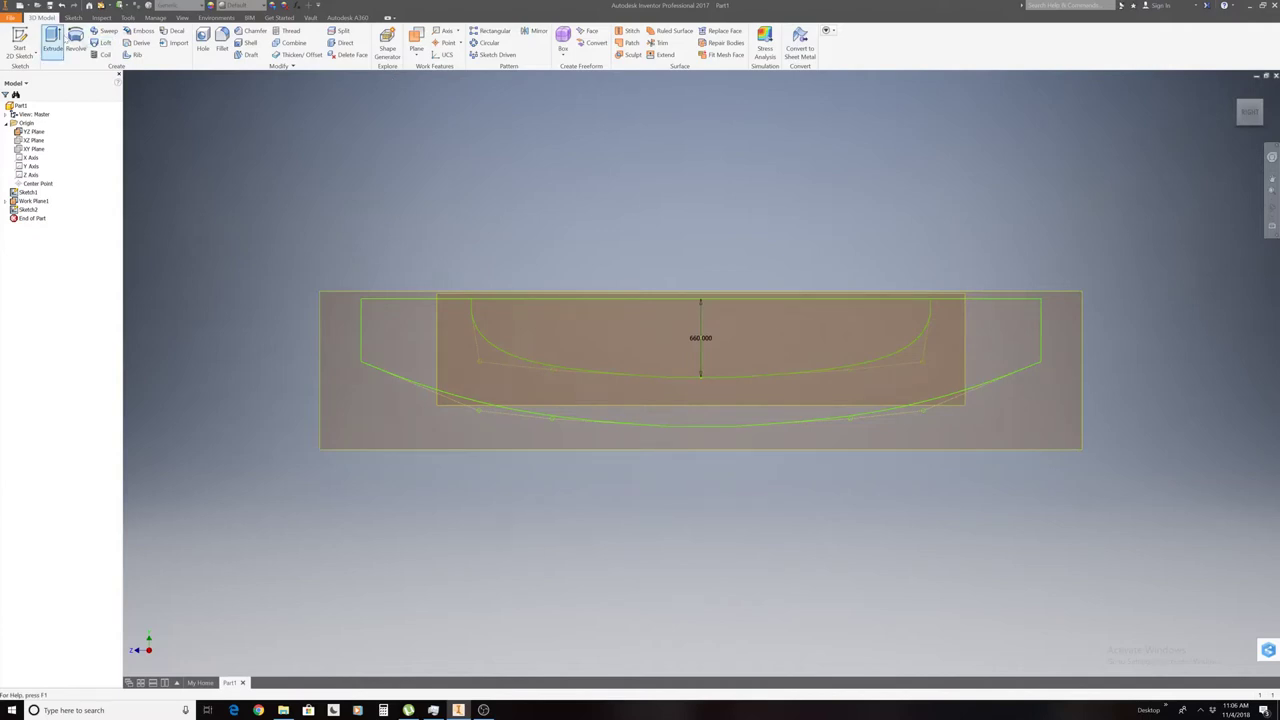
pyautogui.moveTo(1250, 116); pyautogui.dragTo(1240, 114)
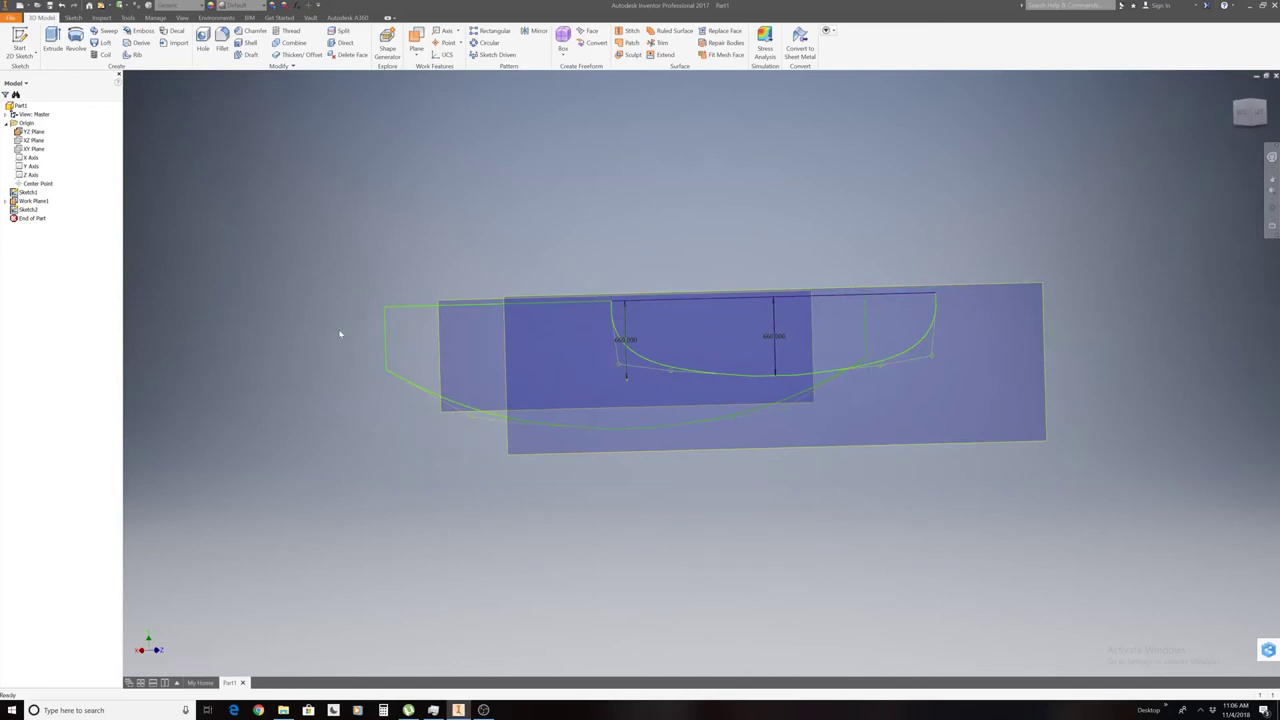
pyautogui.moveTo(389, 369); pyautogui.dragTo(384, 338)
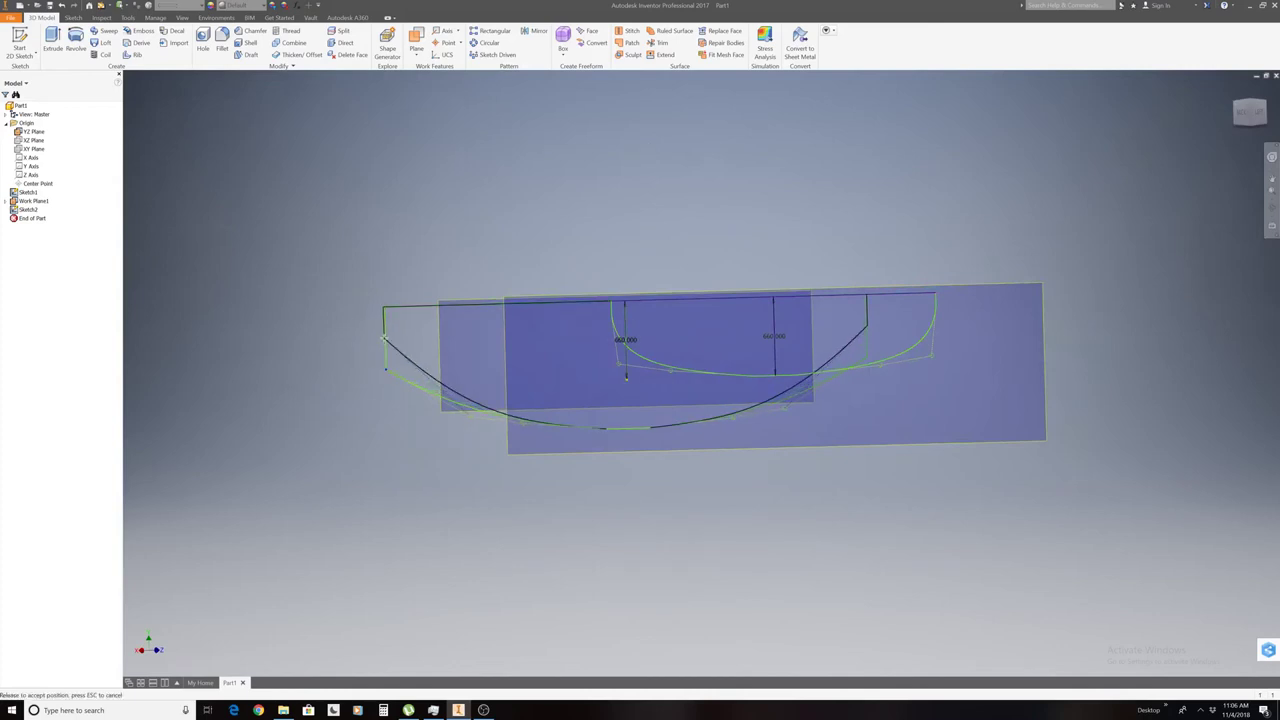
pyautogui.moveTo(384, 338); pyautogui.dragTo(383, 385)
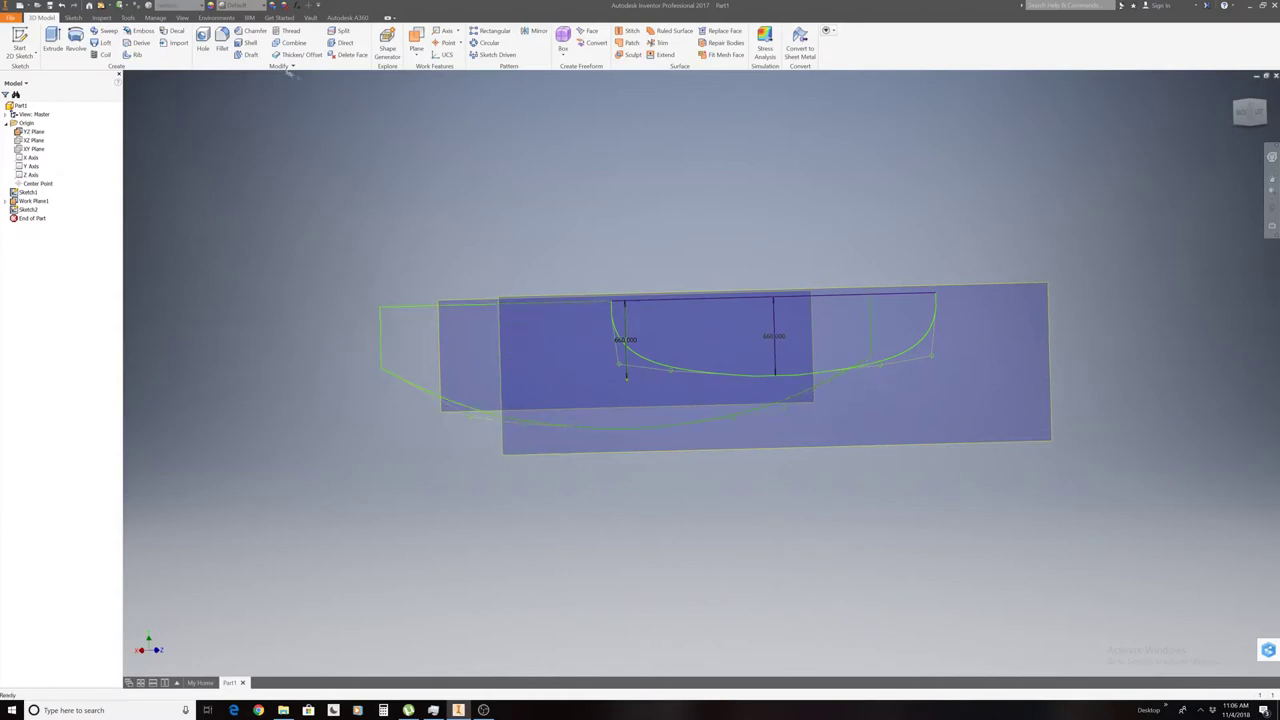
# Loft a solid between Sketch1 and Sketch2 as the two sections.
pyautogui.click(100, 43)
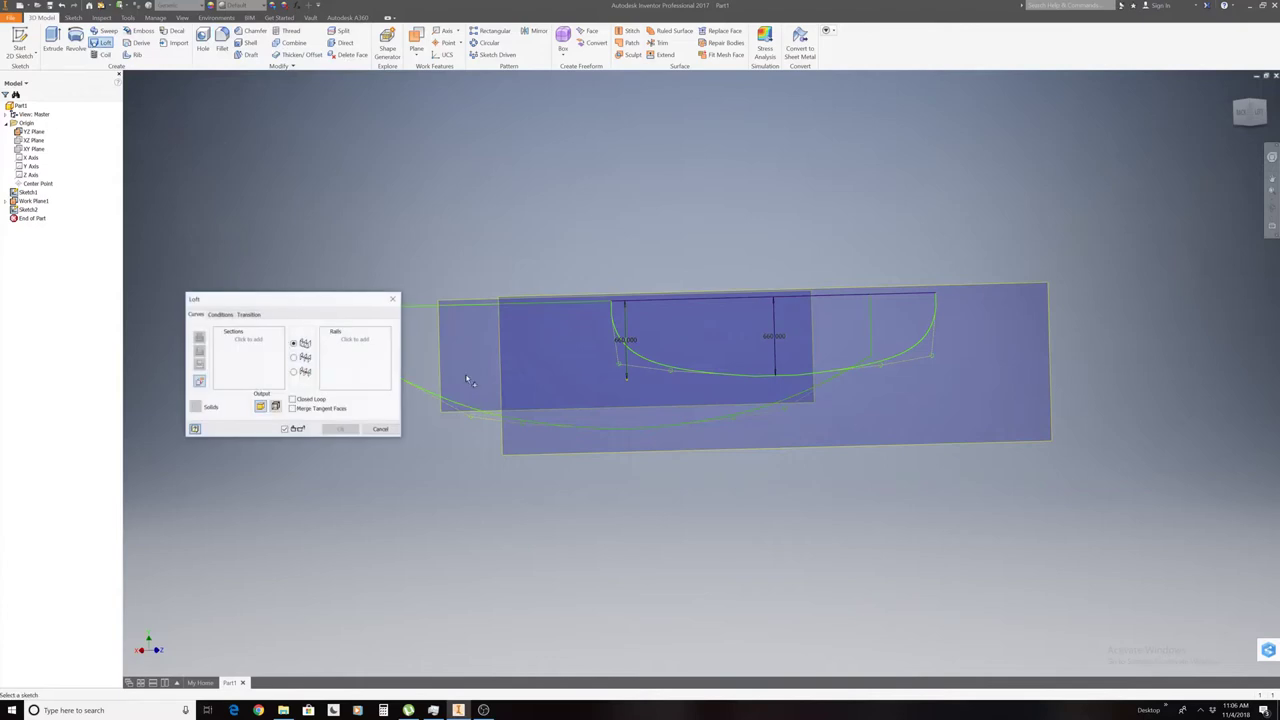
pyautogui.click(617, 373)
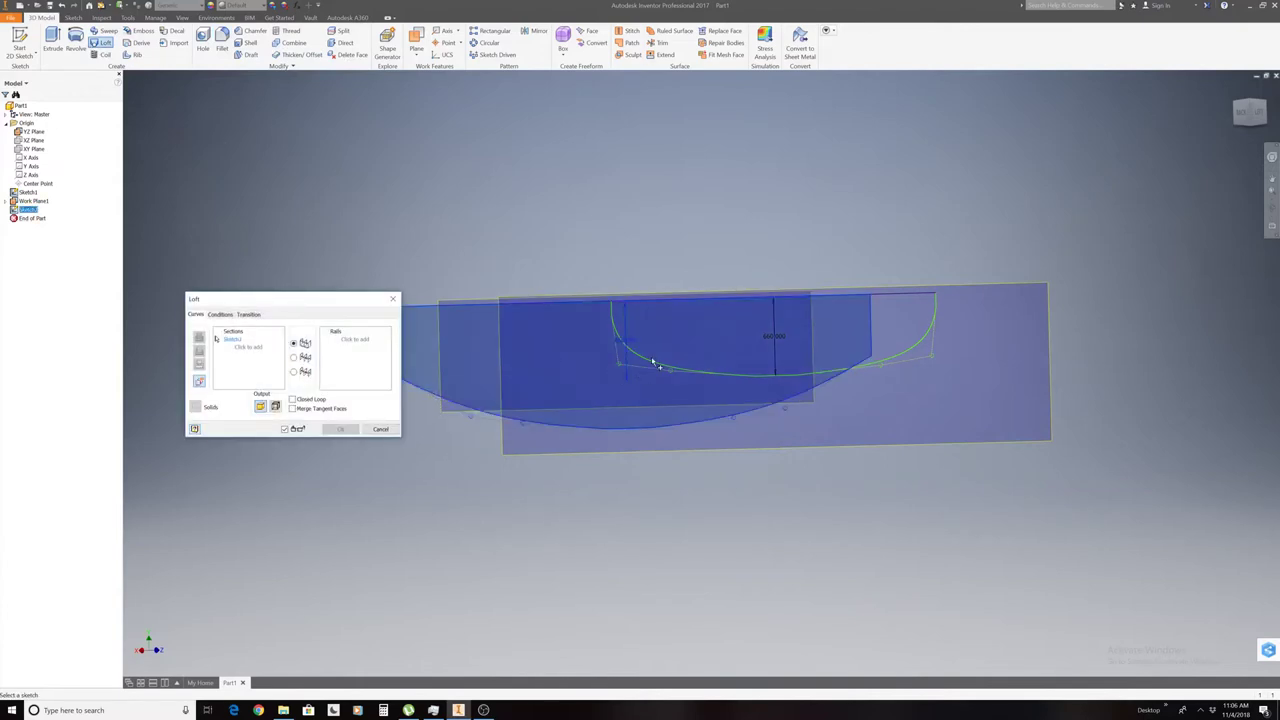
pyautogui.click(654, 366)
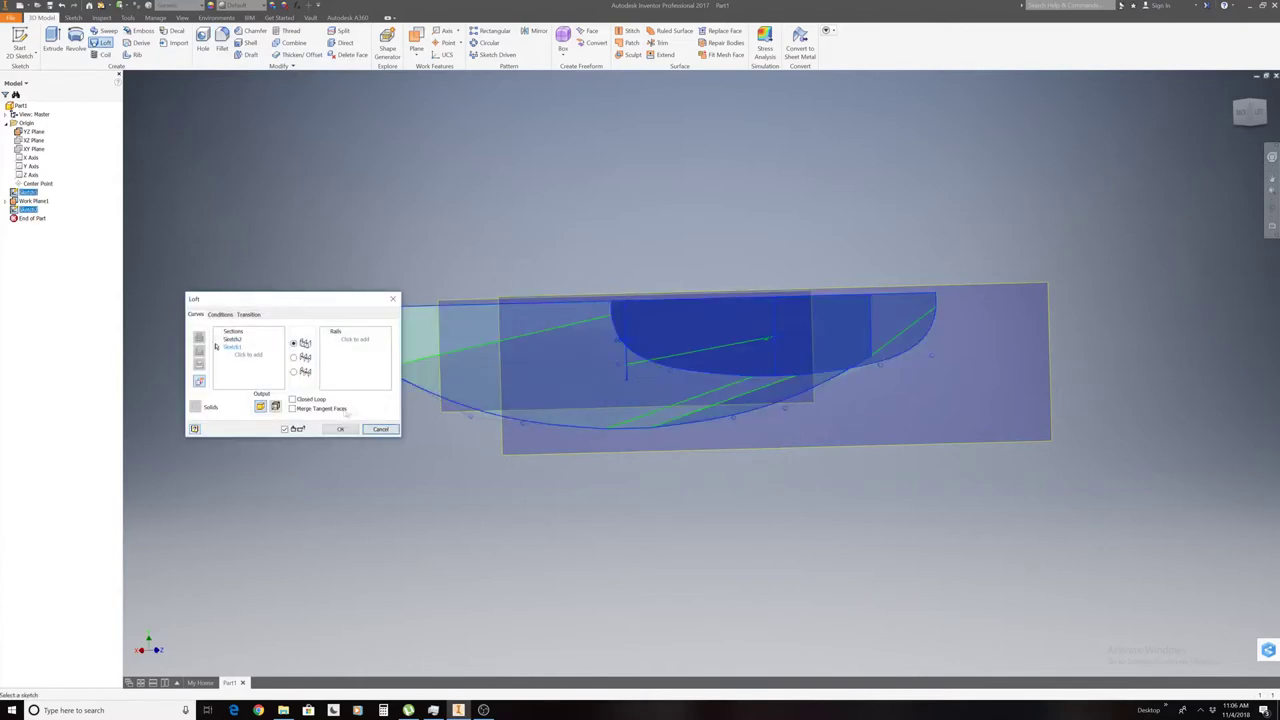
pyautogui.click(341, 429)
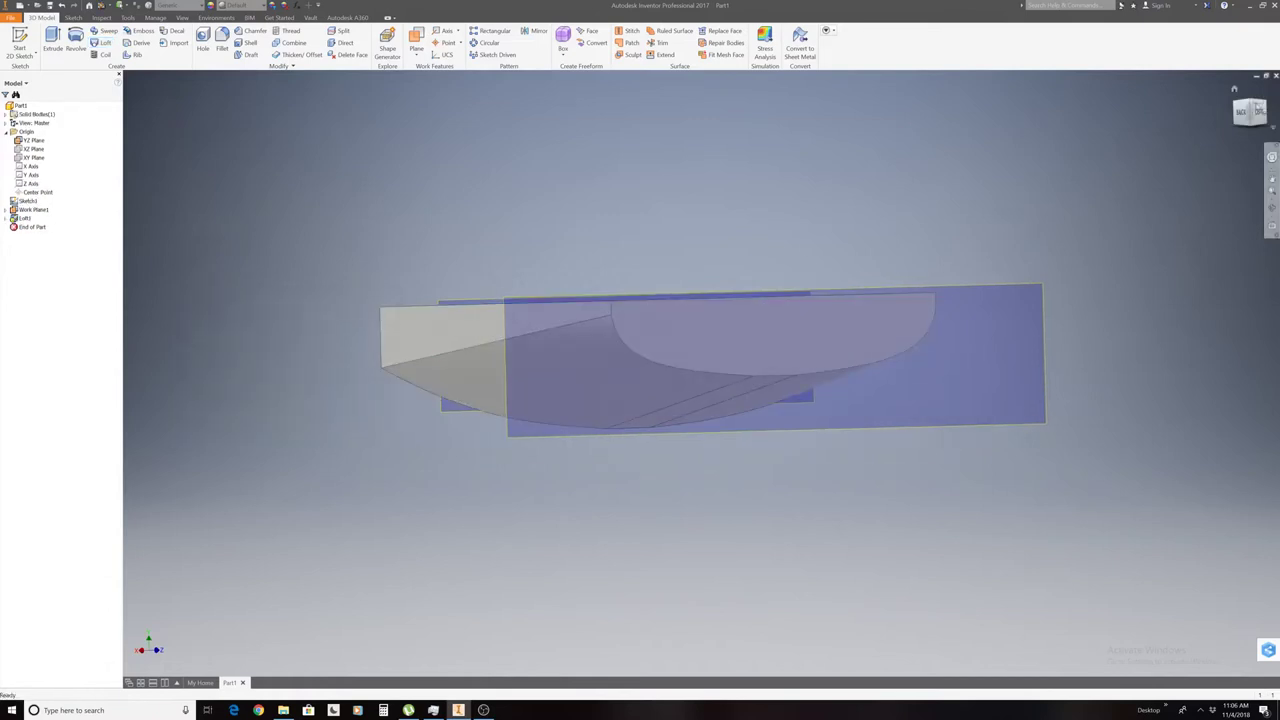
# Check Loft1 from several ViewCube angles, then expand Work Plane1 in the browser and open its options.
pyautogui.moveTo(700, 362)
pyautogui.keyDown('shift'); pyautogui.mouseDown(button='middle')
pyautogui.moveTo(700, 330)
pyautogui.moveTo(700, 362)
pyautogui.moveTo(1258, 124)
pyautogui.mouseUp(button='middle'); pyautogui.keyUp('shift')
pyautogui.click(1258, 124)
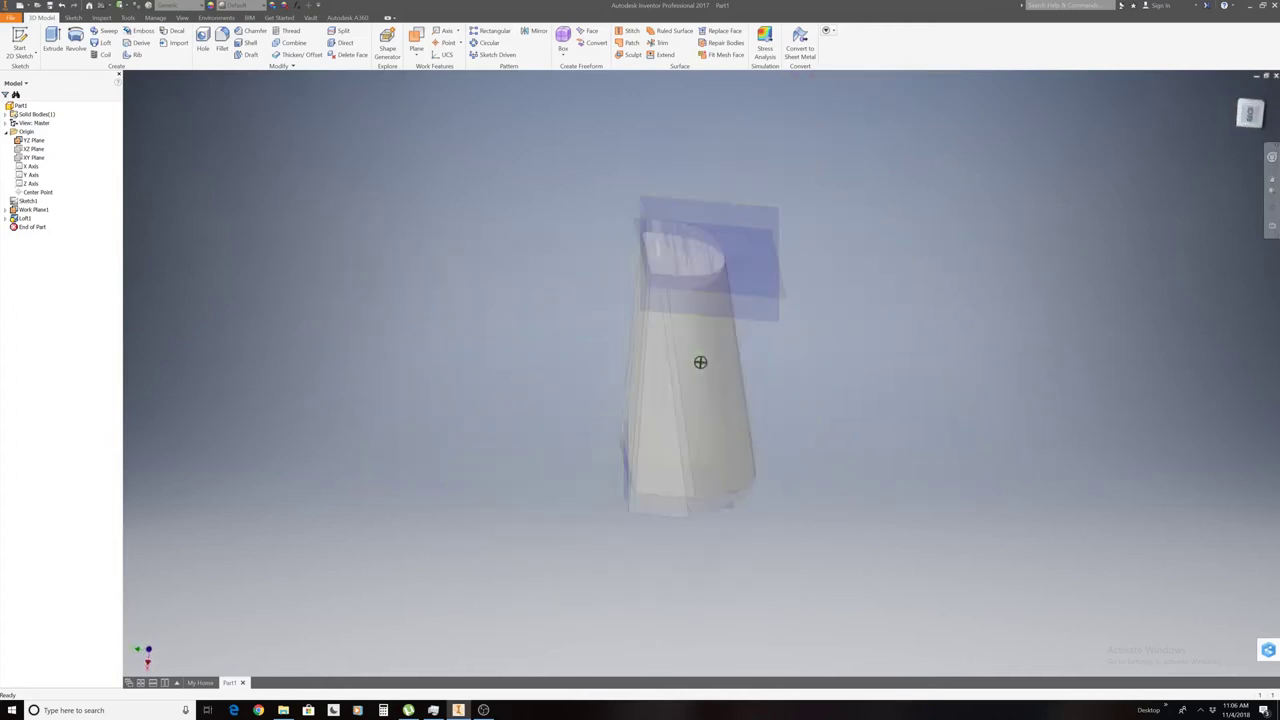
pyautogui.click(1243, 115)
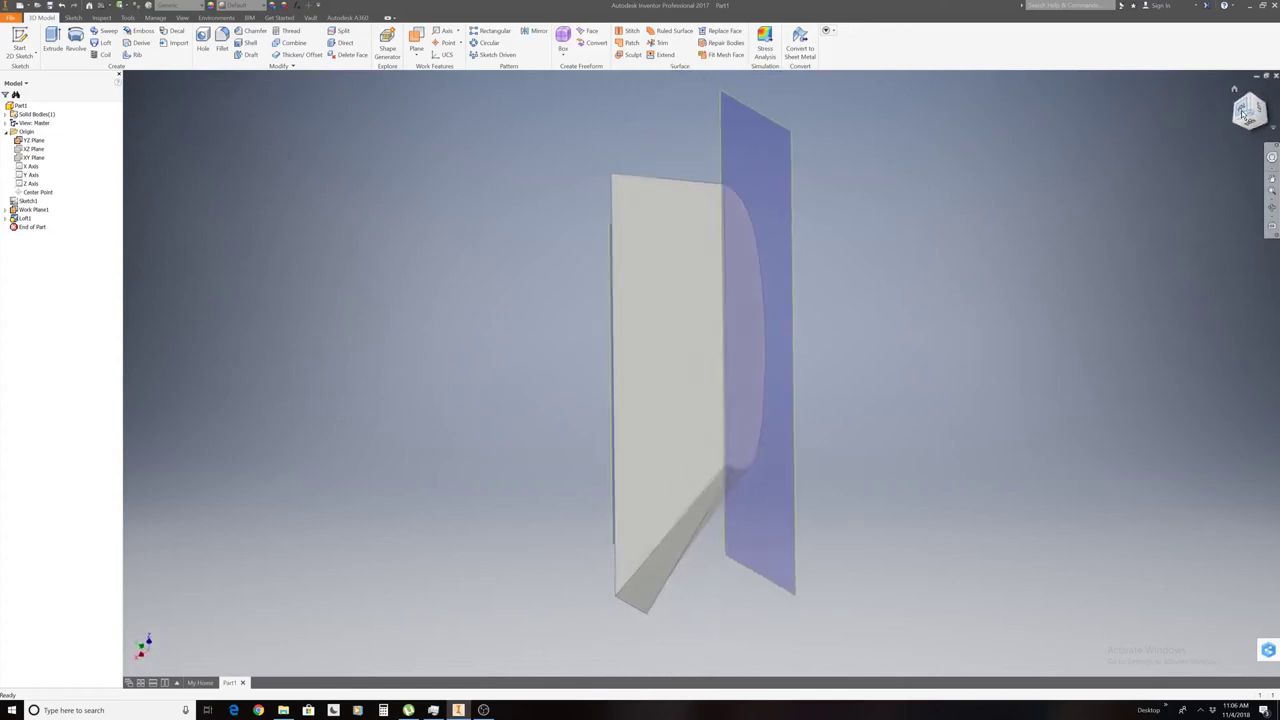
pyautogui.keyDown('shift'); pyautogui.moveTo(760, 190); pyautogui.dragTo(789, 180, button='middle'); pyautogui.keyUp('shift')
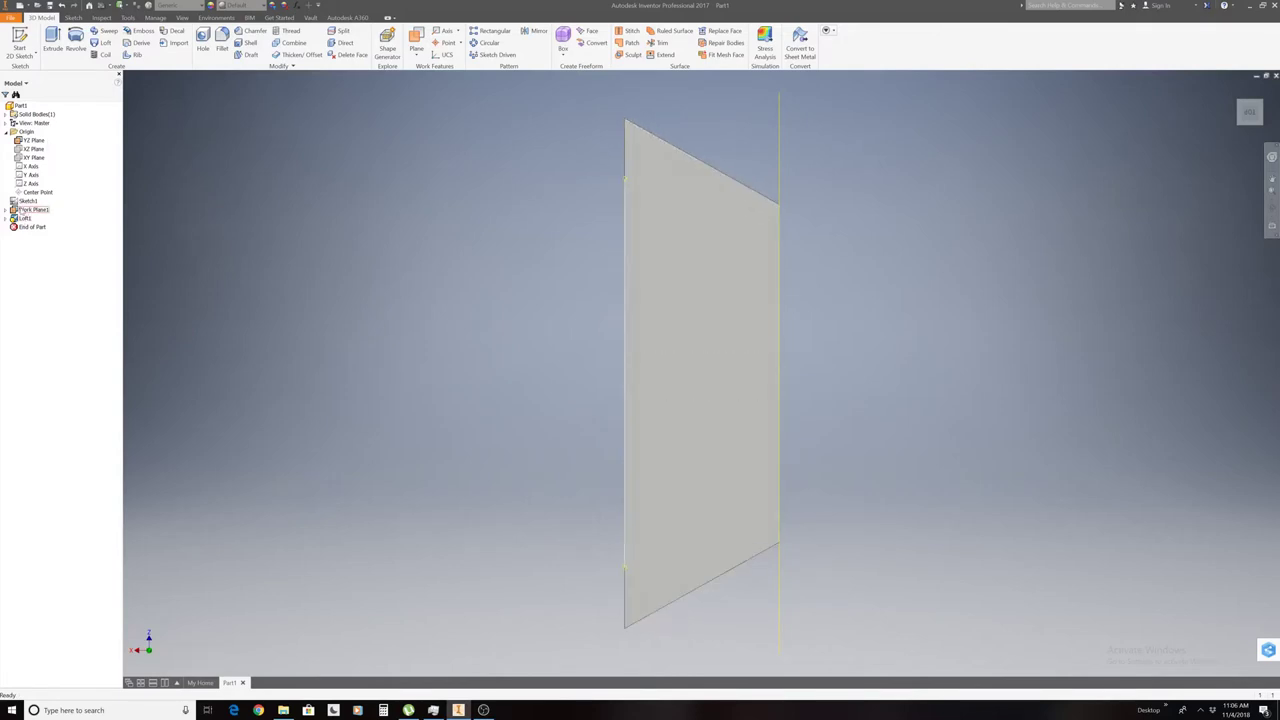
pyautogui.click(6, 210)
pyautogui.rightClick(30, 210)
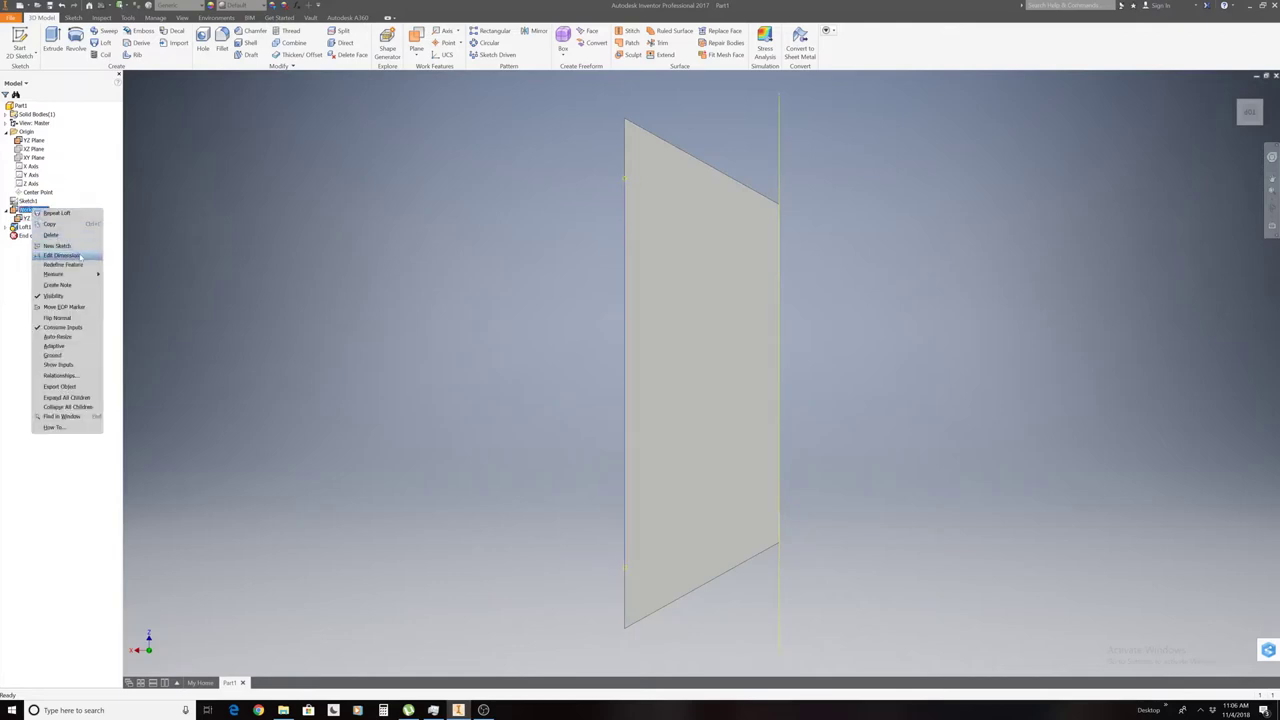
# Drag Work Plane1's offset farther left, confirm it, and view the updated loft in 3D.
pyautogui.click(81, 257)
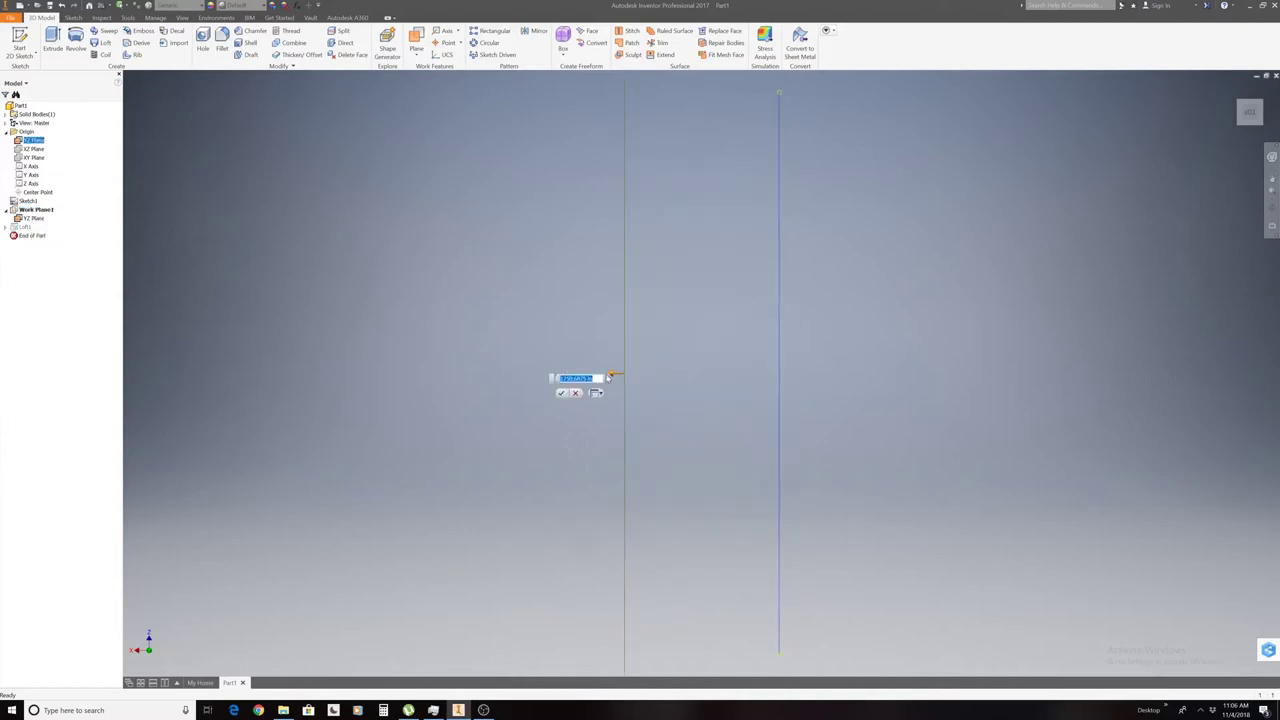
pyautogui.moveTo(612, 377); pyautogui.dragTo(258, 377)
pyautogui.scroll(3, 628, 383)
pyautogui.moveTo(482, 378); pyautogui.dragTo(460, 381)
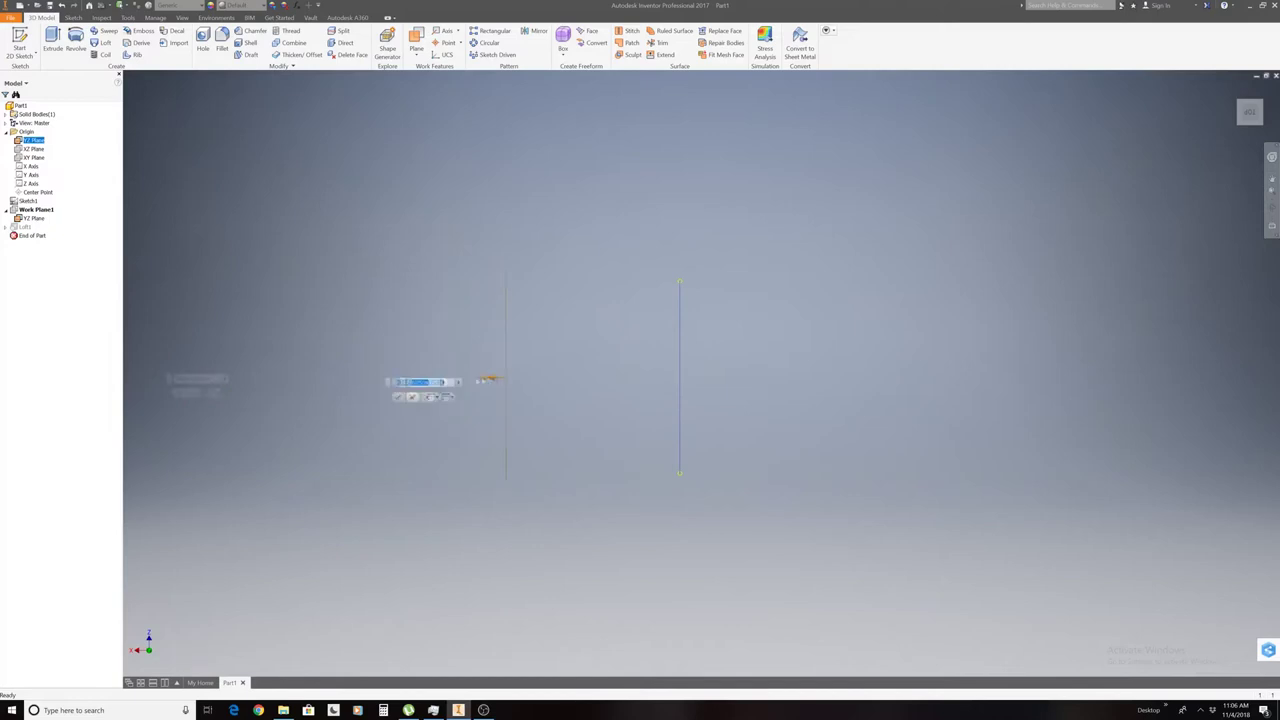
pyautogui.click(378, 397)
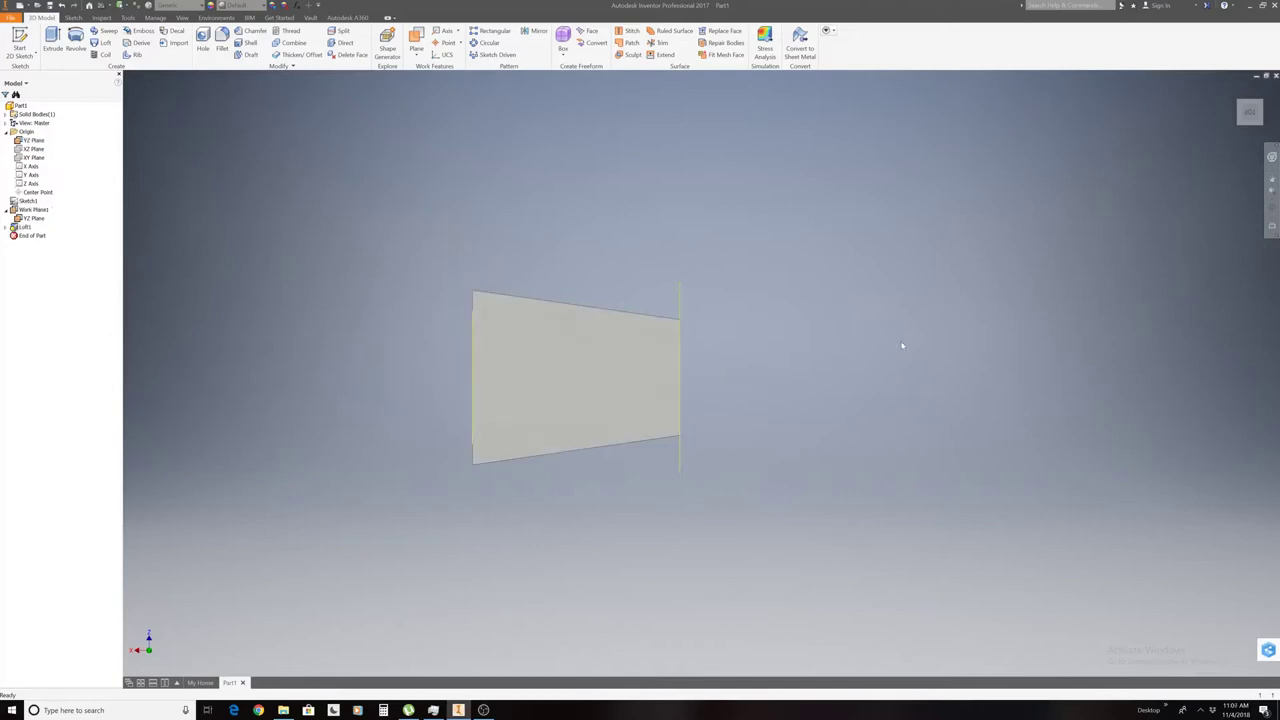
pyautogui.keyDown('shift'); pyautogui.moveTo(560, 376); pyautogui.dragTo(575, 377, button='middle'); pyautogui.keyUp('shift')
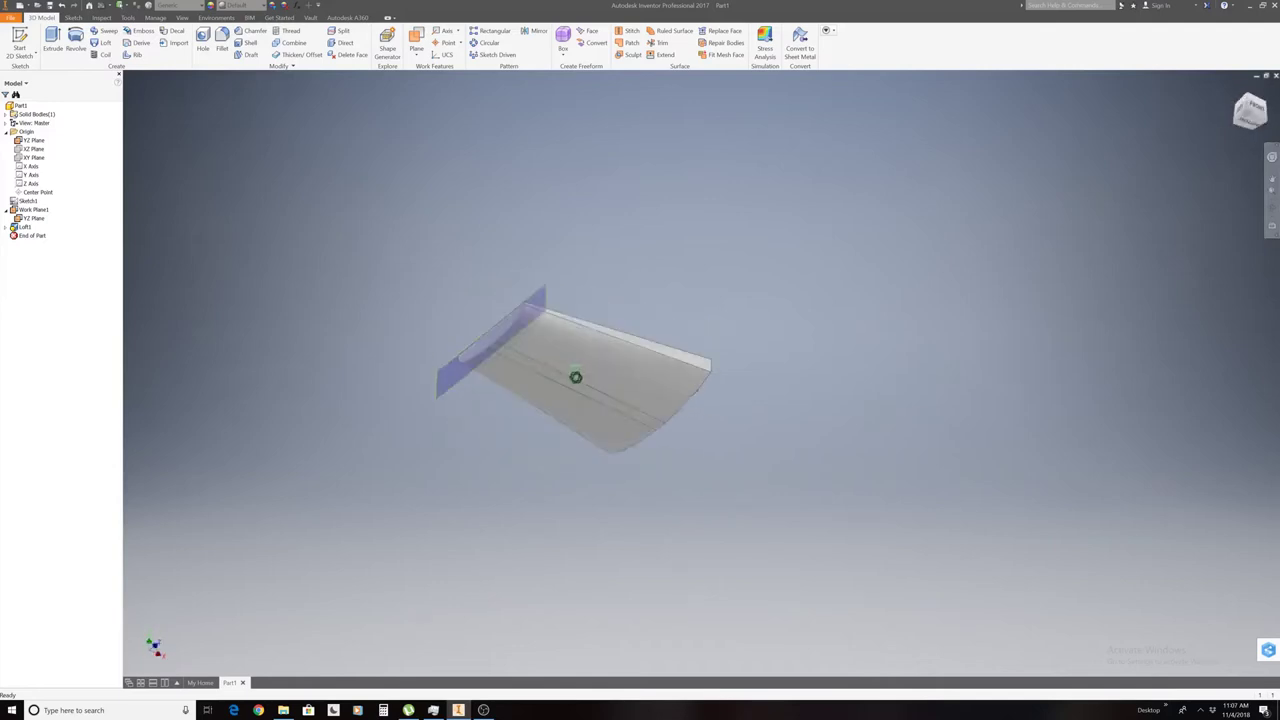
# Expand Loft1 in the browser and open Sketch2 for editing.
pyautogui.press('F5')
pyautogui.keyDown('shift'); pyautogui.moveTo(575, 377); pyautogui.dragTo(575, 377, button='middle'); pyautogui.keyUp('shift')
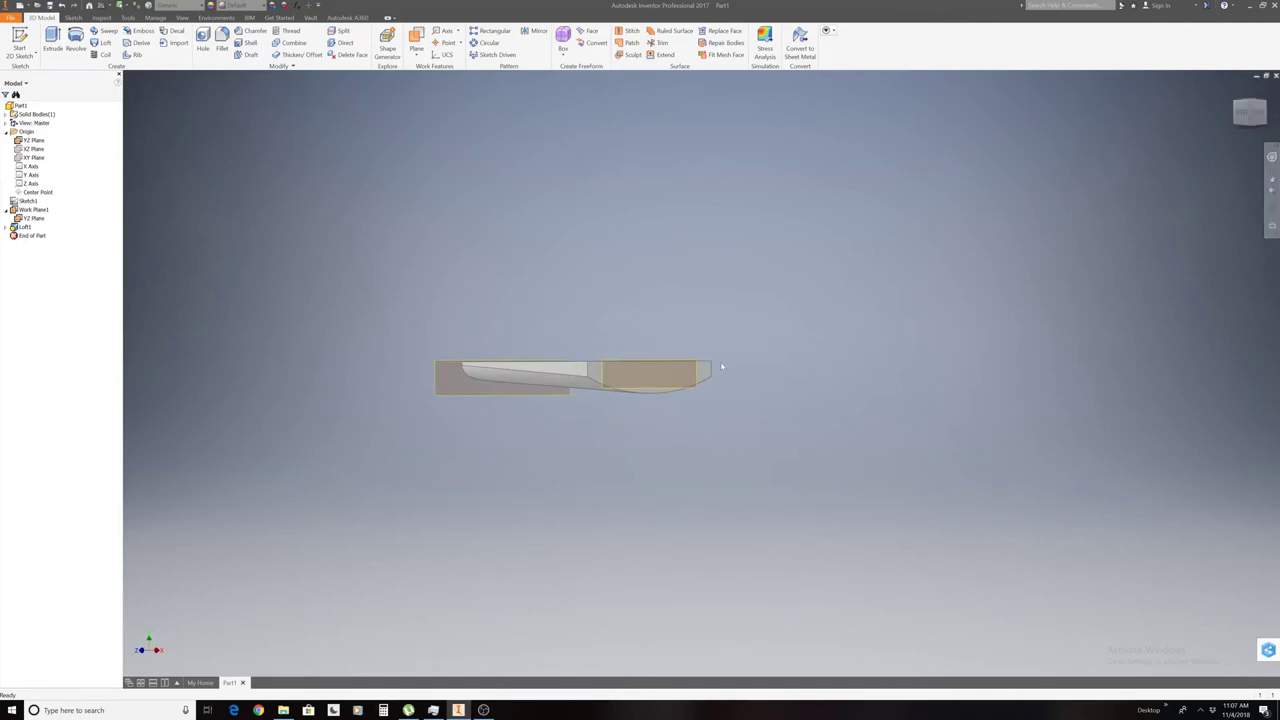
pyautogui.scroll(-3, 720, 361)
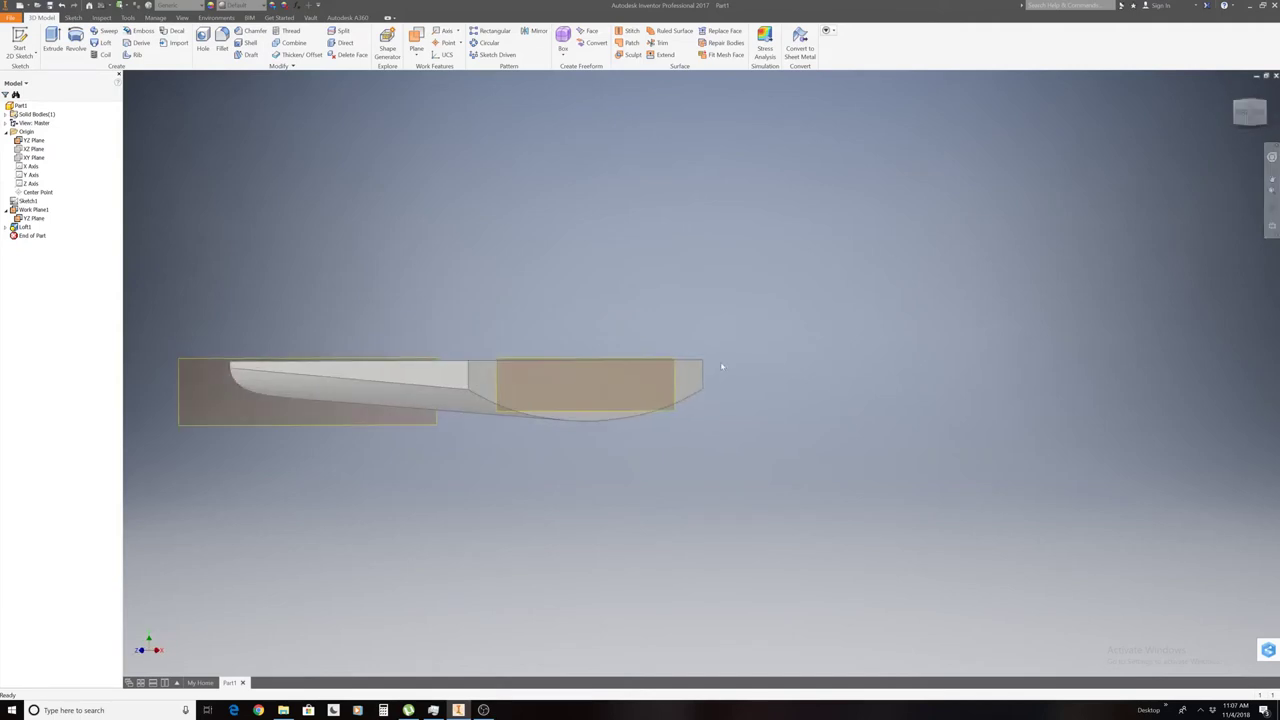
pyautogui.click(7, 227)
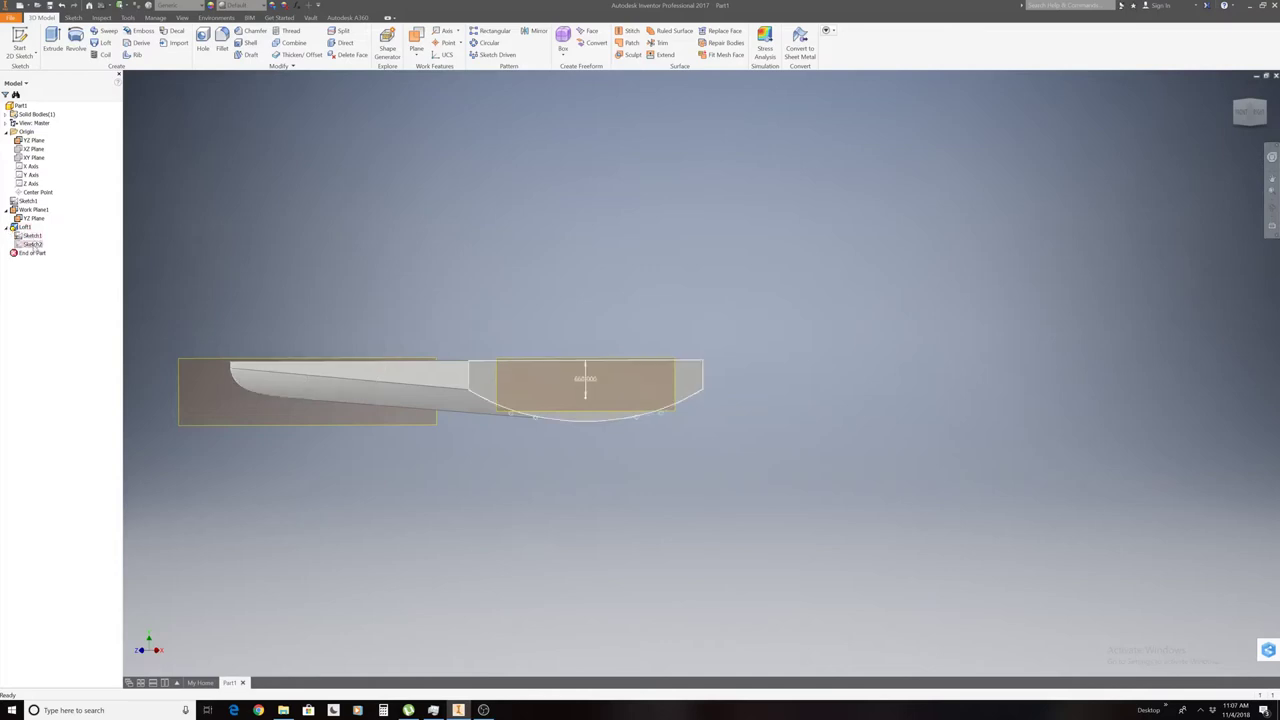
pyautogui.rightClick(33, 244)
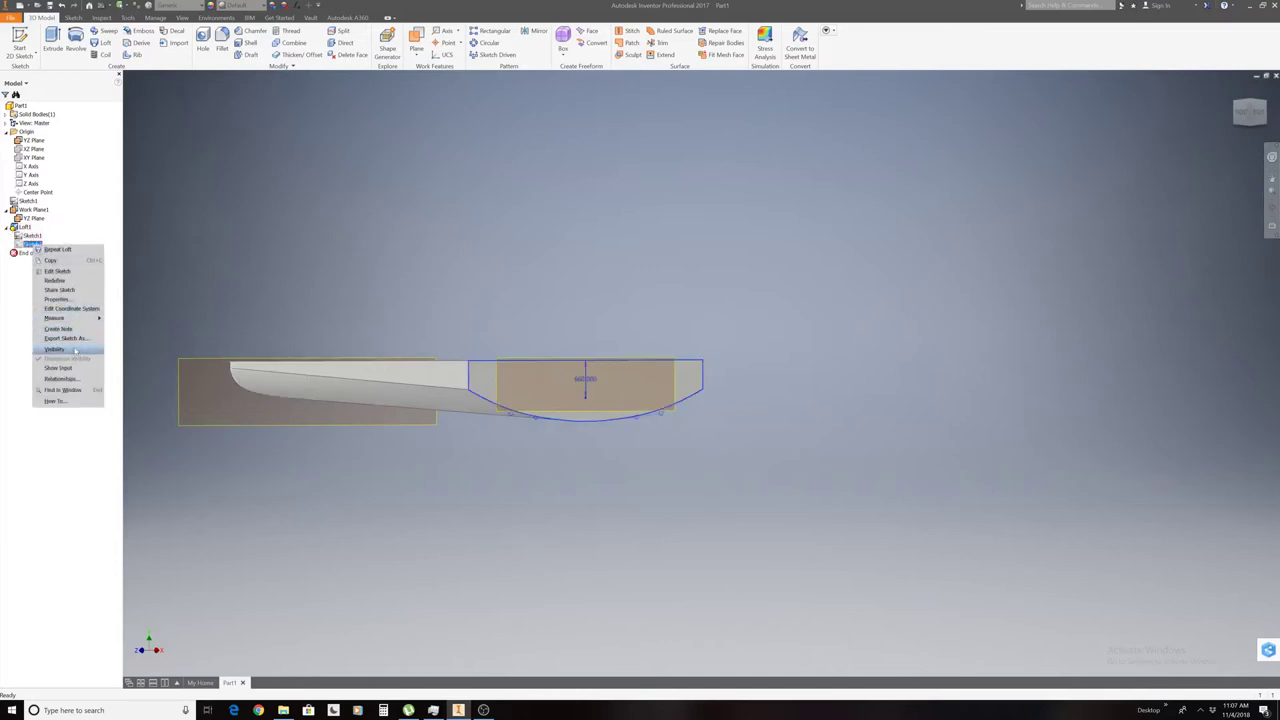
pyautogui.click(57, 271)
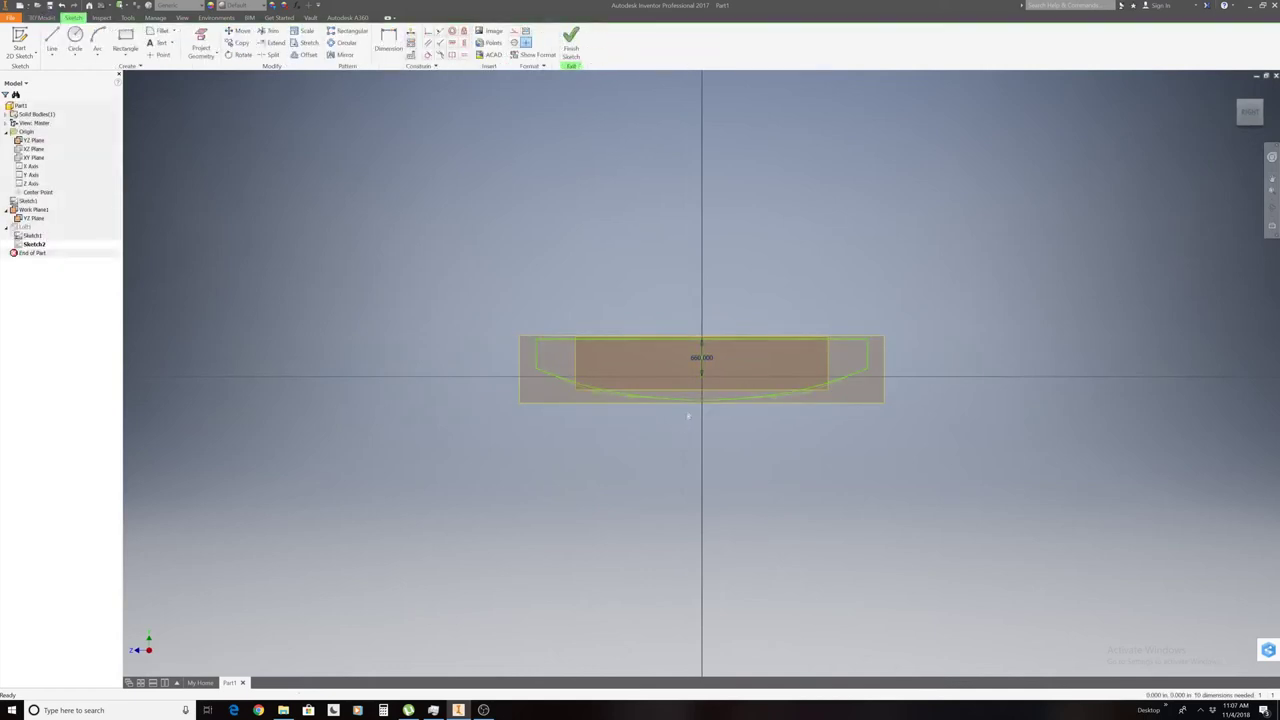
# Drag the profile's left endpoint lower to deepen the hull curve, then finish the sketch.
pyautogui.moveTo(697, 402); pyautogui.dragTo(701, 400)
pyautogui.scroll(-3, 563, 368)
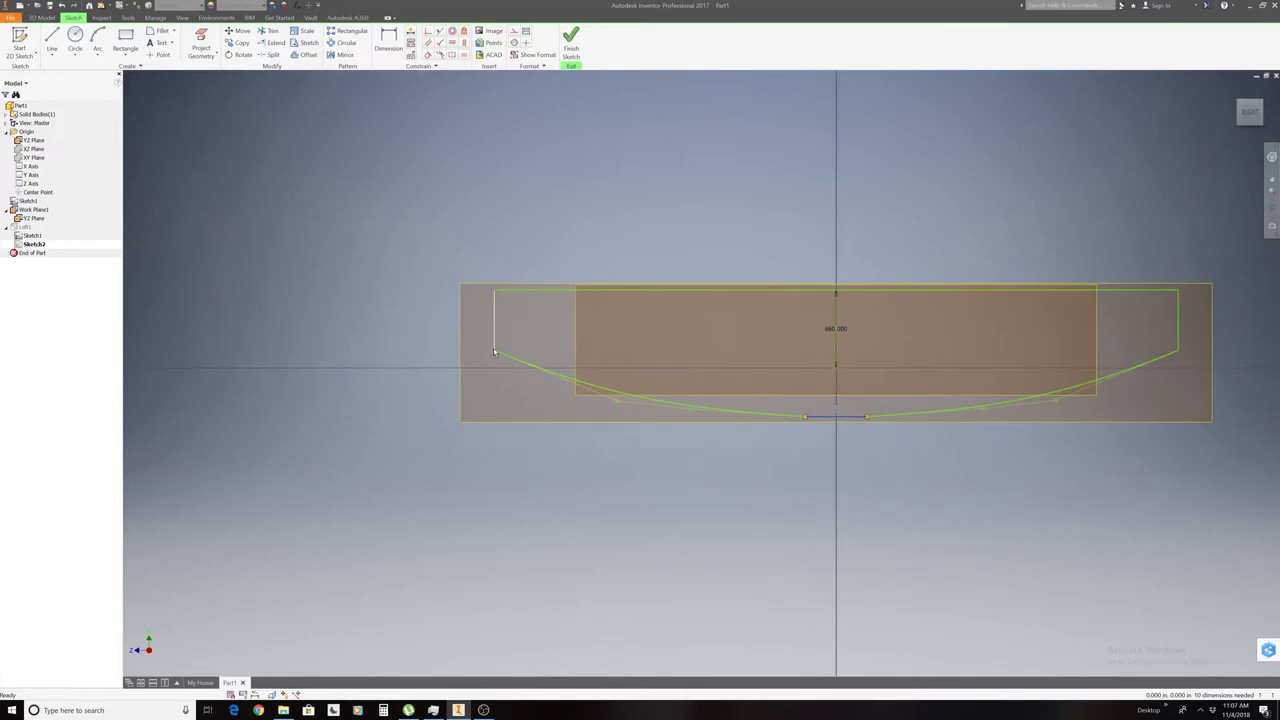
pyautogui.moveTo(504, 353)
pyautogui.mouseDown()
pyautogui.moveTo(507, 420)
pyautogui.moveTo(501, 410)
pyautogui.mouseUp()
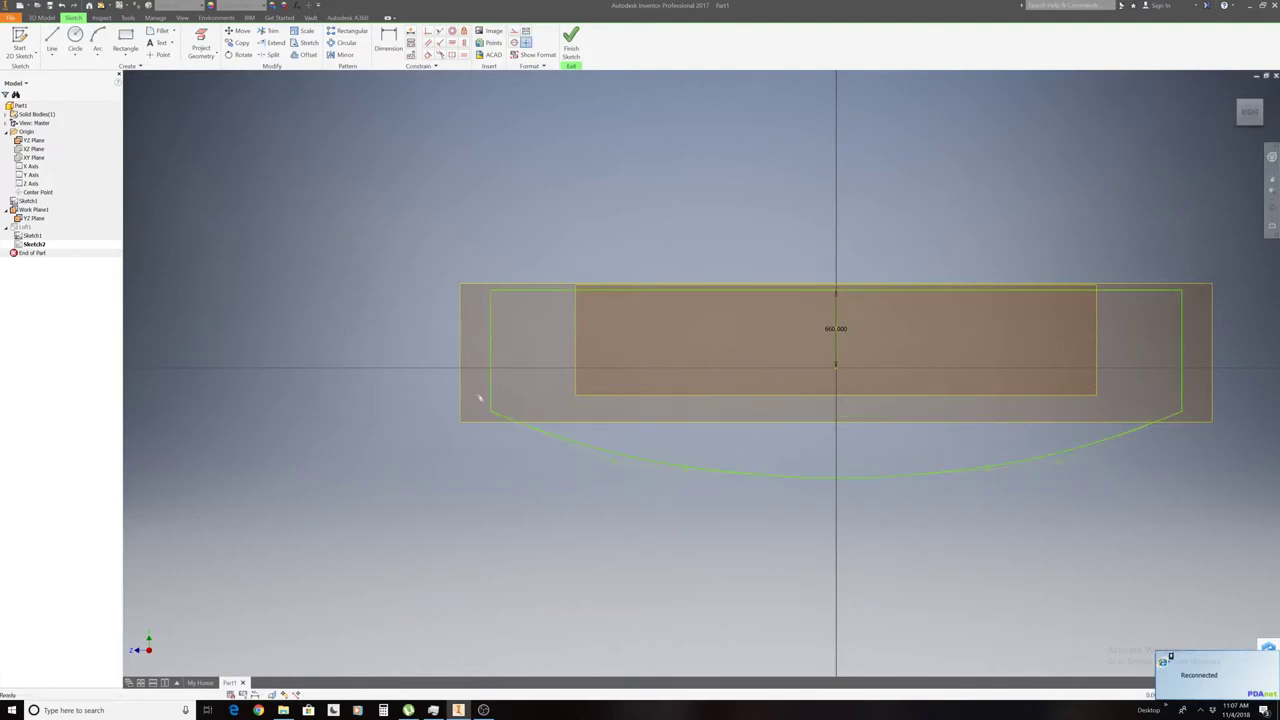
pyautogui.click(571, 40)
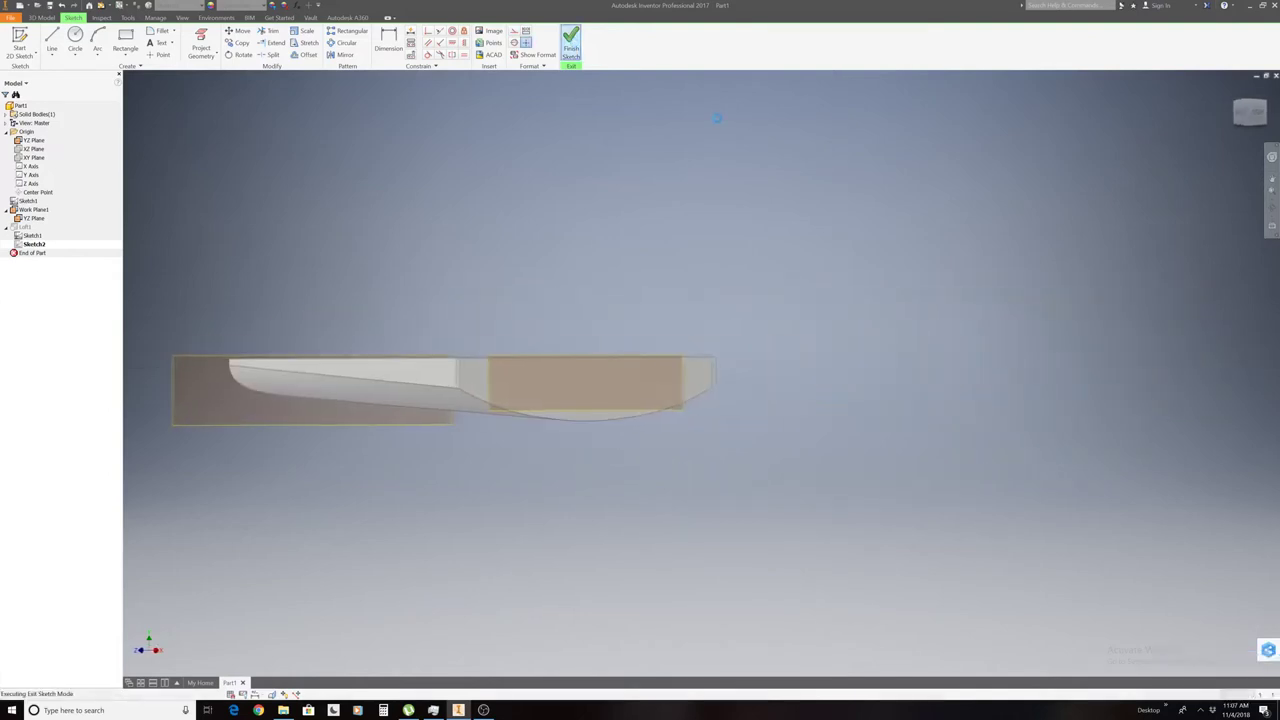
# Orbit to the loft's flat end face and start a new sketch on it.
pyautogui.click(1248, 113)
pyautogui.moveTo(1248, 113); pyautogui.dragTo(1249, 111)
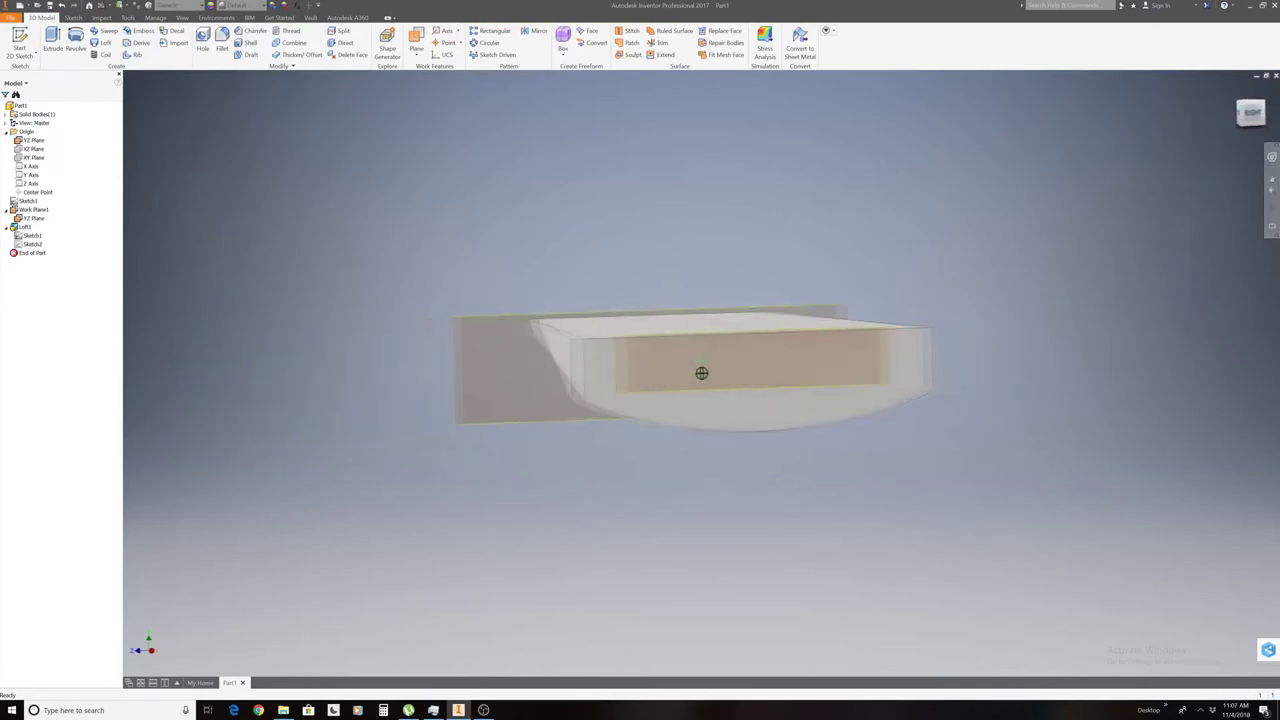
pyautogui.keyDown('shift'); pyautogui.moveTo(701, 373); pyautogui.dragTo(701, 373, button='middle'); pyautogui.keyUp('shift')
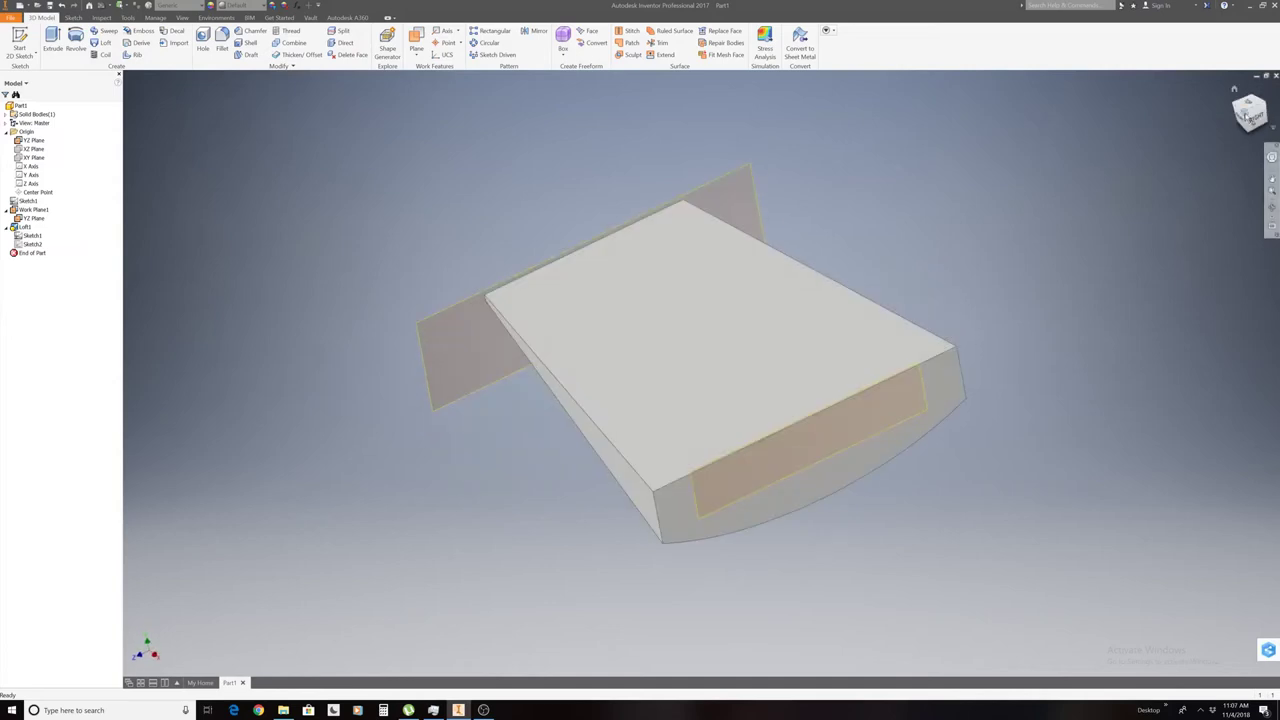
pyautogui.rightClick(952, 400)
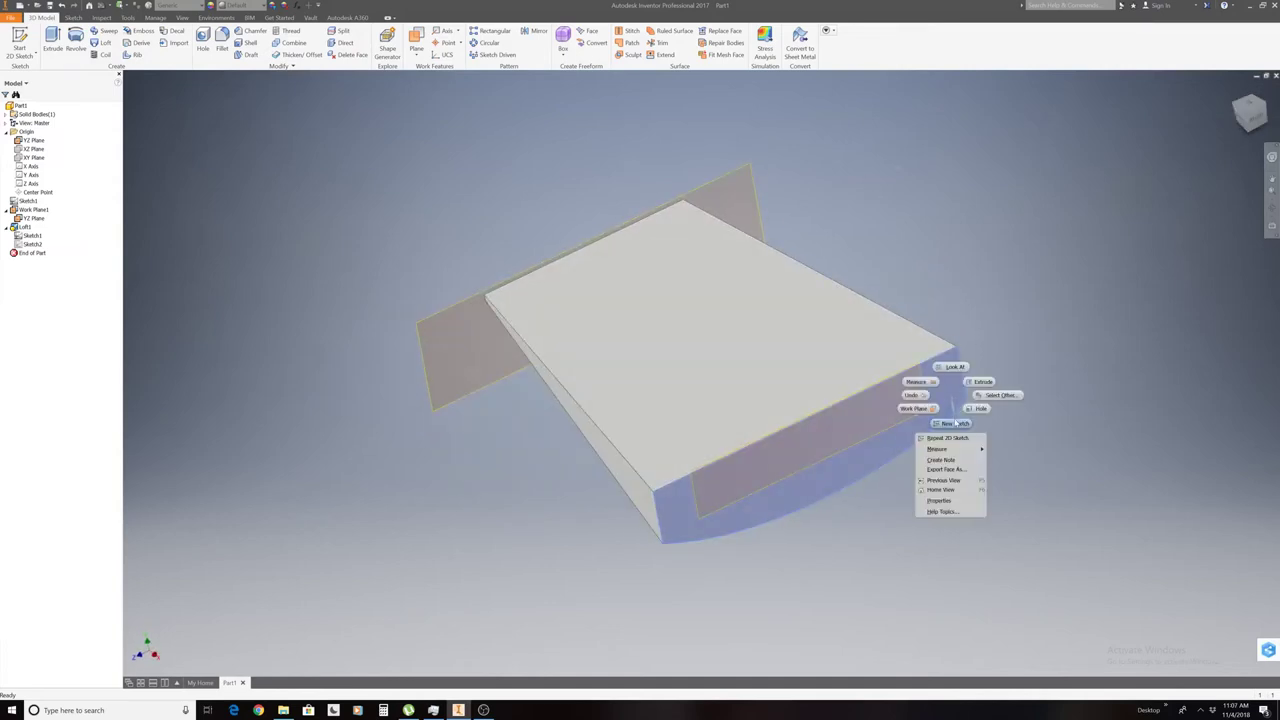
pyautogui.click(950, 425)
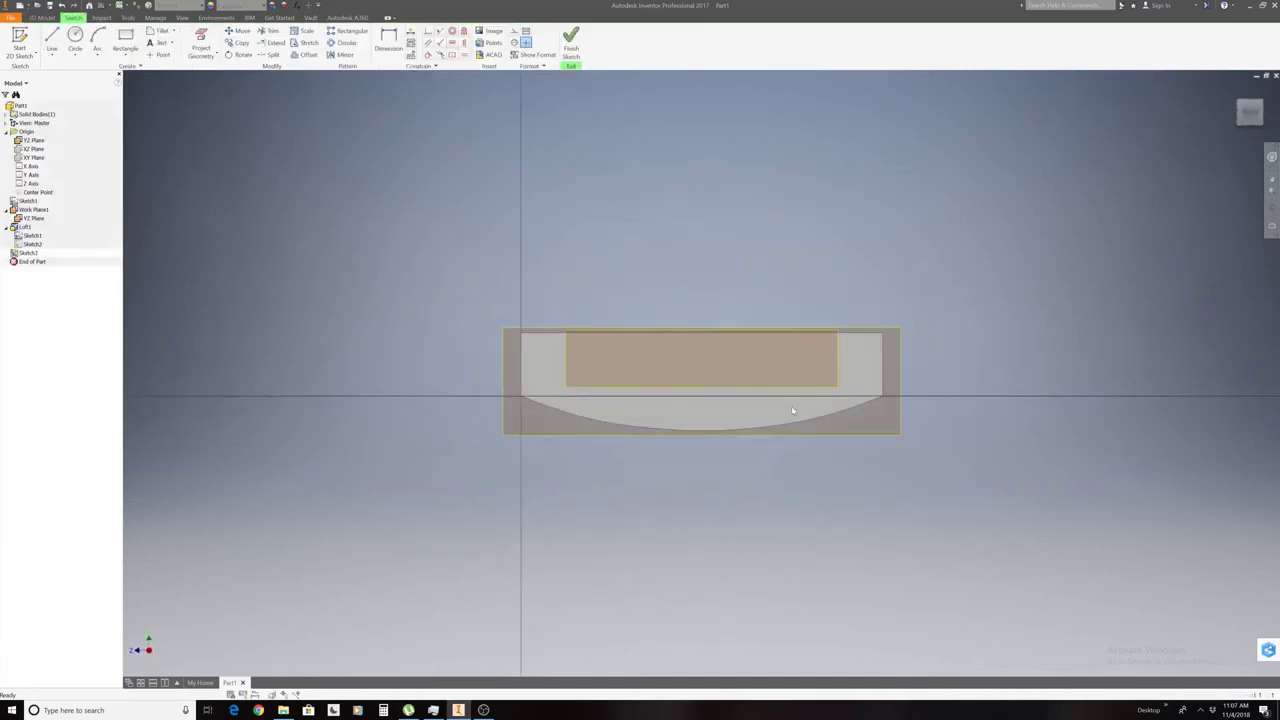
# Project the end face's edges into Sketch3 and finish the sketch.
pyautogui.rightClick(790, 406)
pyautogui.click(818, 420)
pyautogui.rightClick(920, 171)
pyautogui.press('Escape')
pyautogui.click(570, 42)
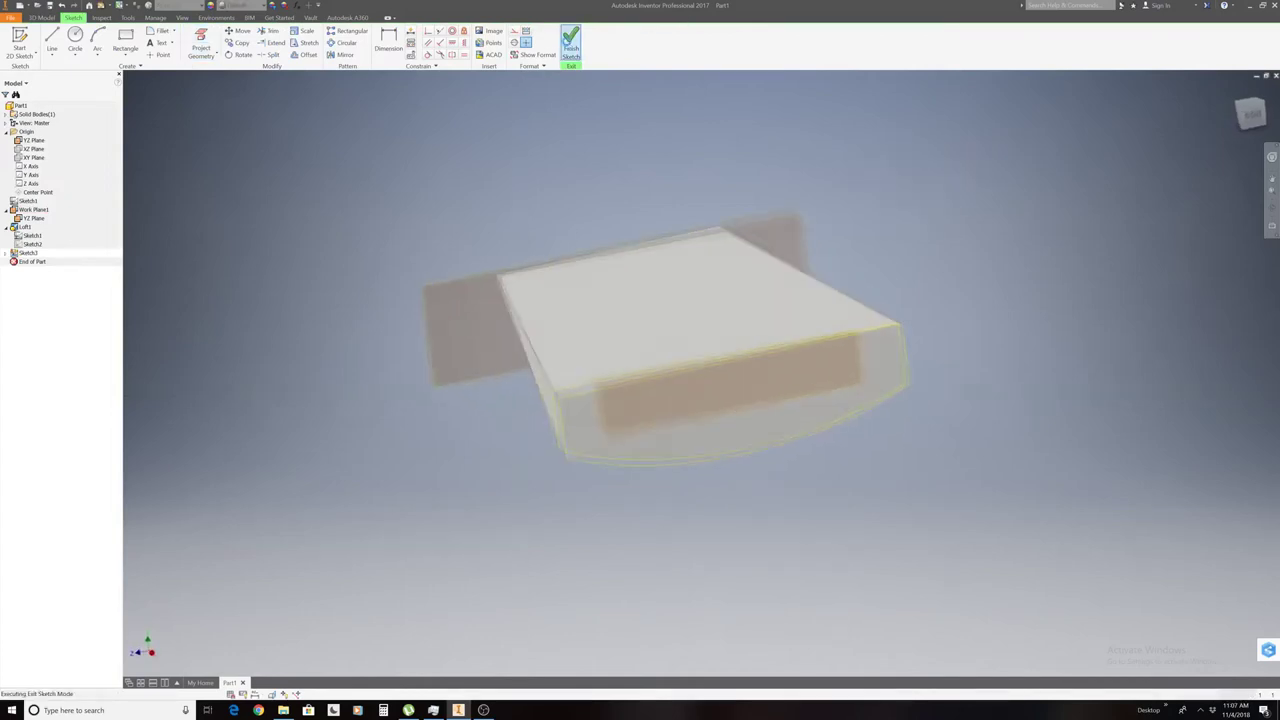
# Extrude the projected end-face outline 19501.125 in, then tilt the view to inspect the hull.
pyautogui.click(52, 42)
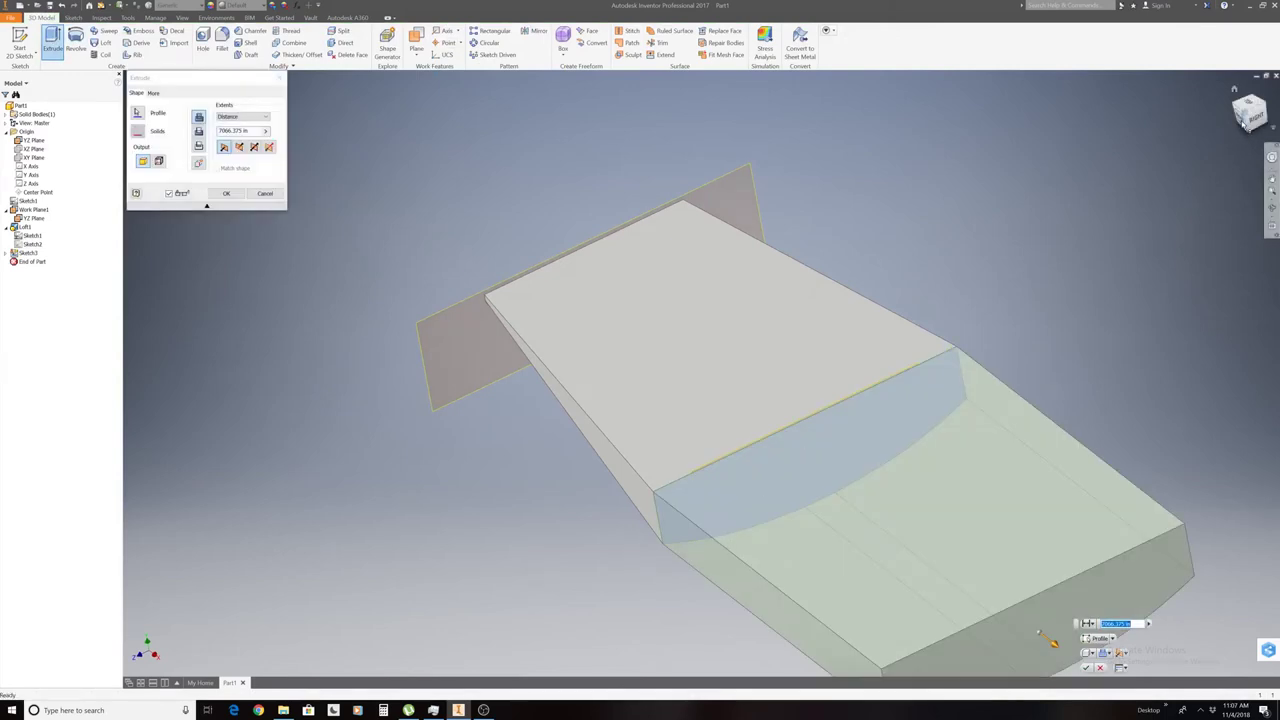
pyautogui.click(1245, 118)
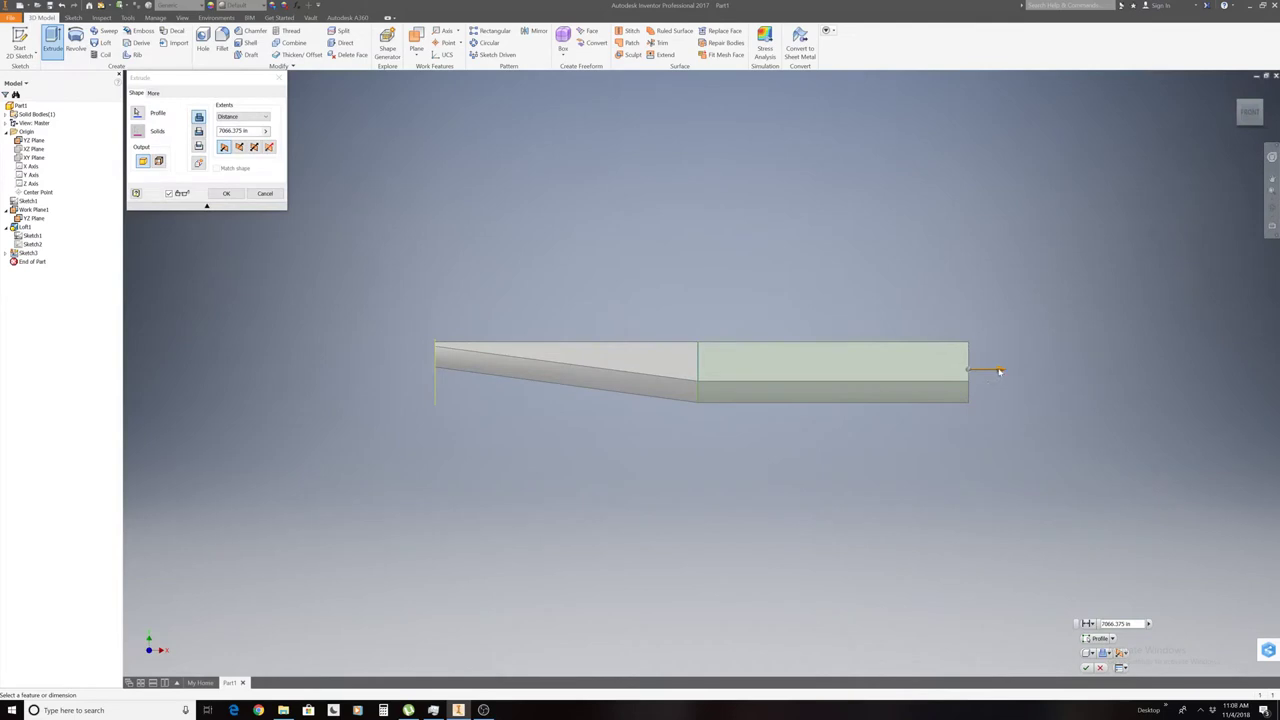
pyautogui.moveTo(999, 371); pyautogui.dragTo(1250, 372)
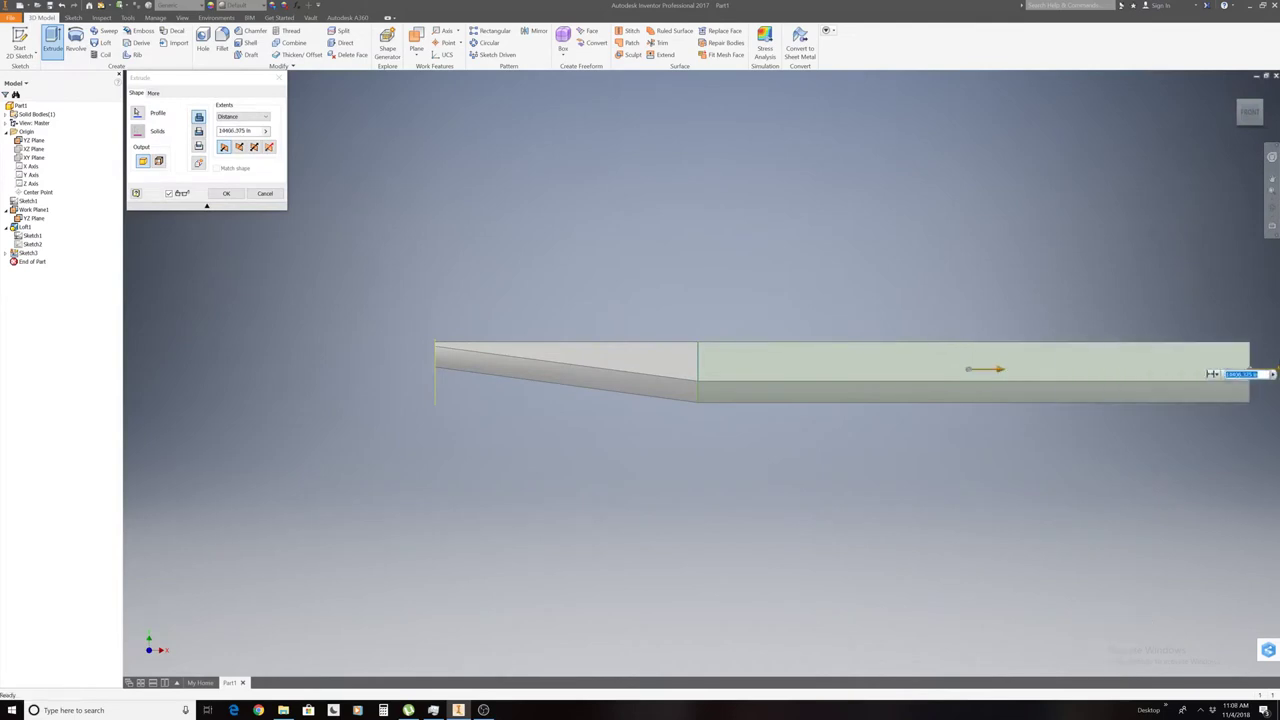
pyautogui.click(1253, 112)
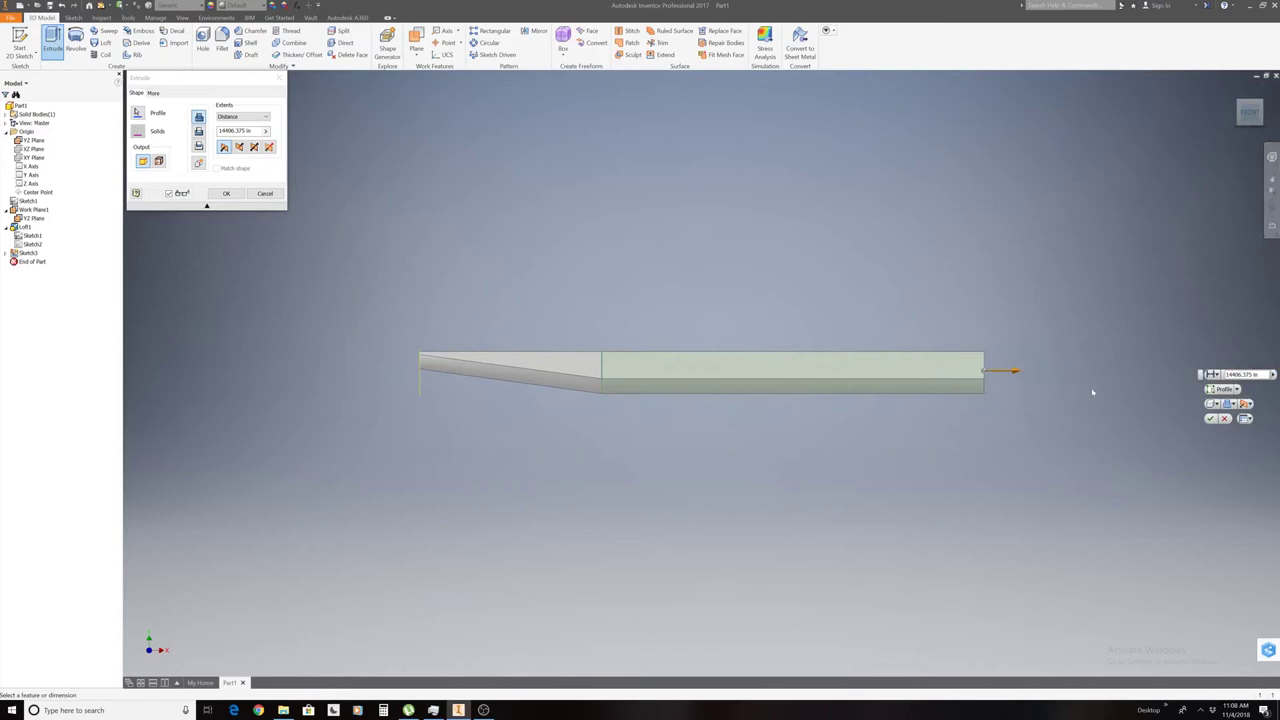
pyautogui.moveTo(1015, 371); pyautogui.dragTo(1155, 385)
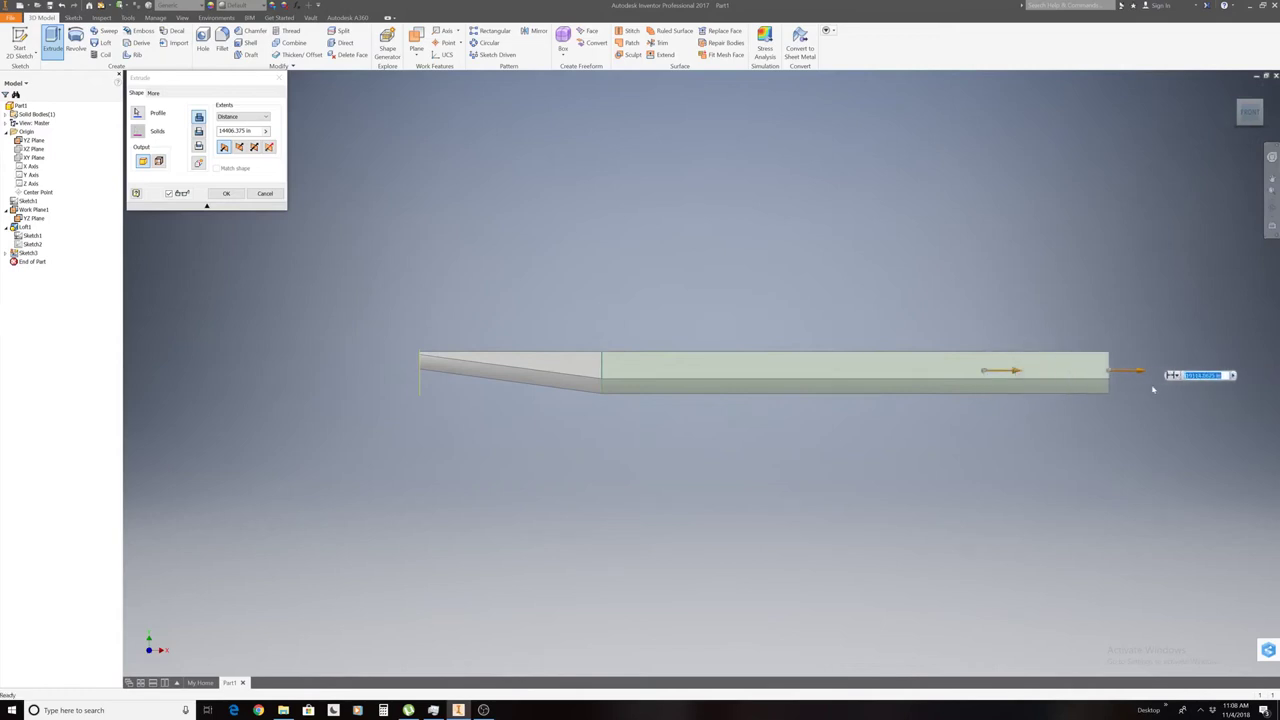
pyautogui.click(1255, 111)
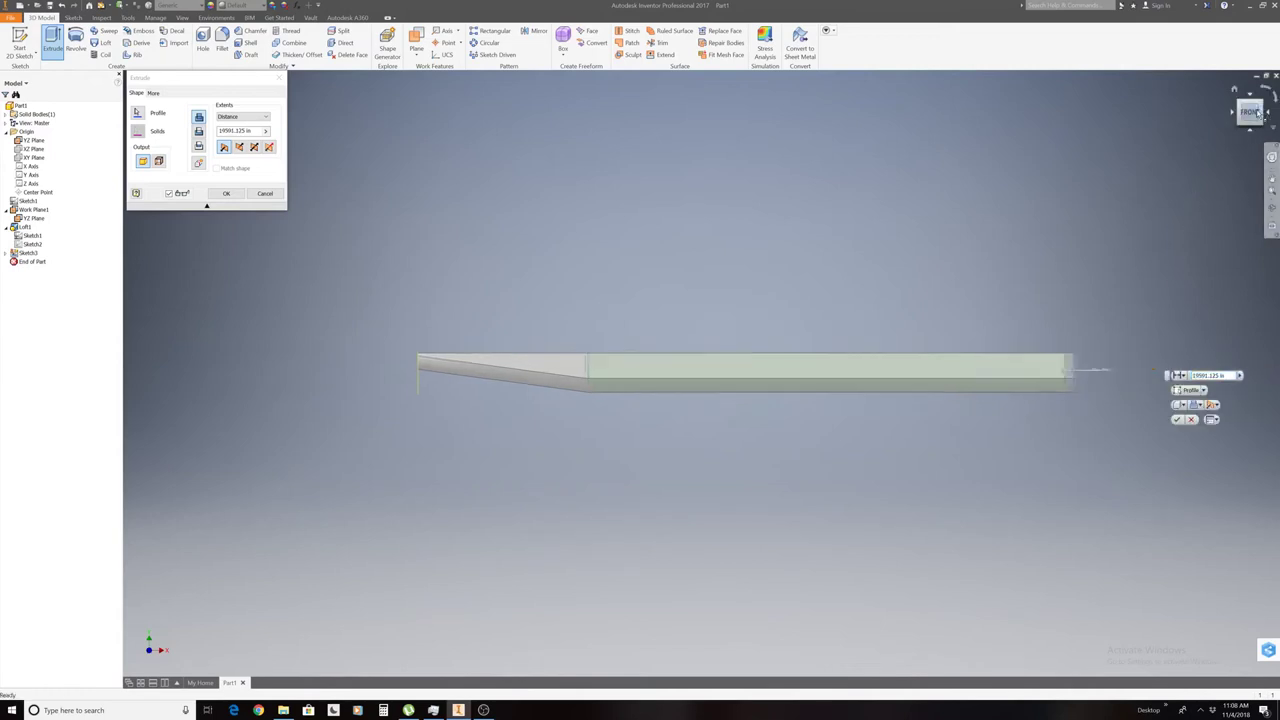
pyautogui.click(1178, 419)
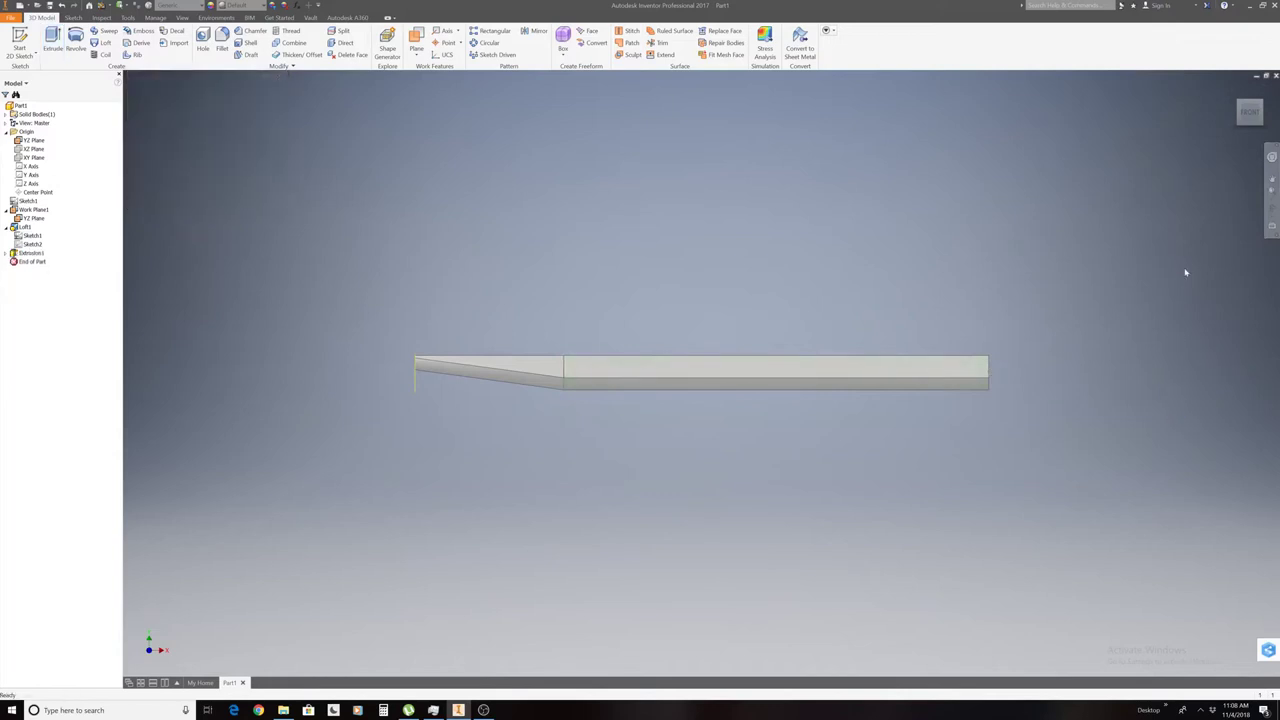
pyautogui.moveTo(1255, 120)
pyautogui.mouseDown()
pyautogui.moveTo(1240, 128)
pyautogui.moveTo(1250, 112)
pyautogui.mouseUp()
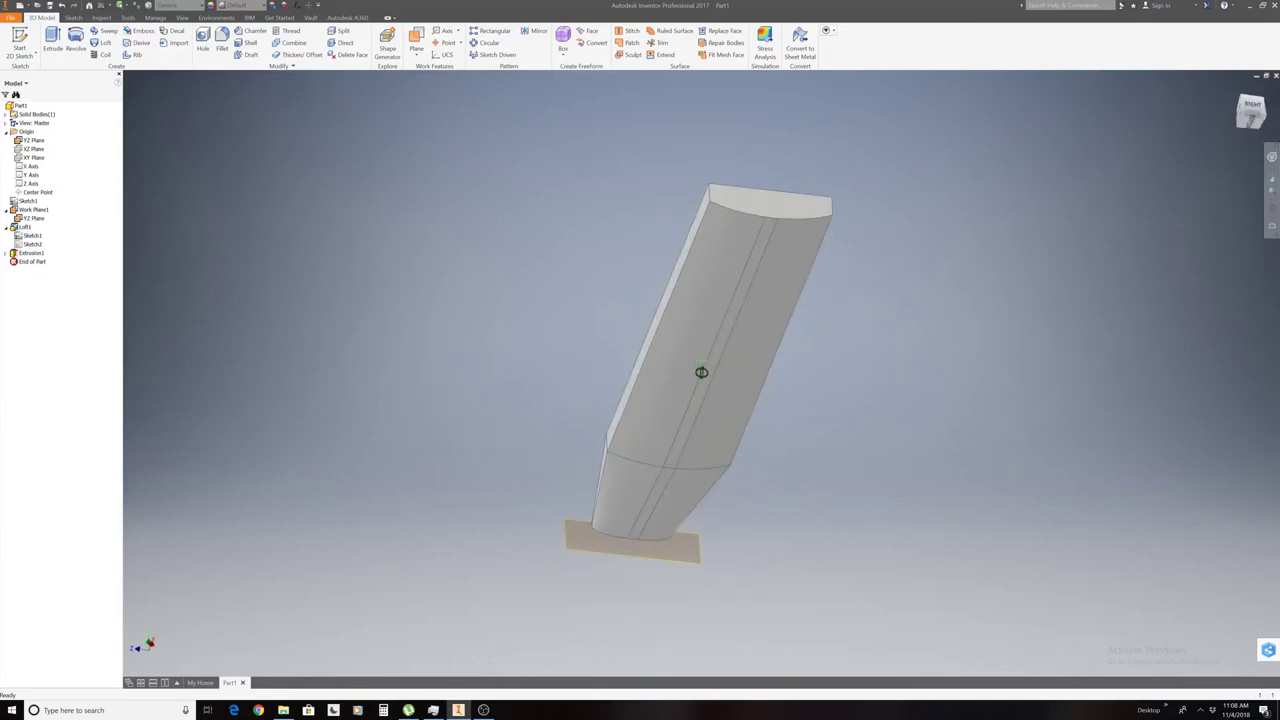
# Turn the view to look straight at the extruded hull's flat end face.
pyautogui.rightClick(806, 310)
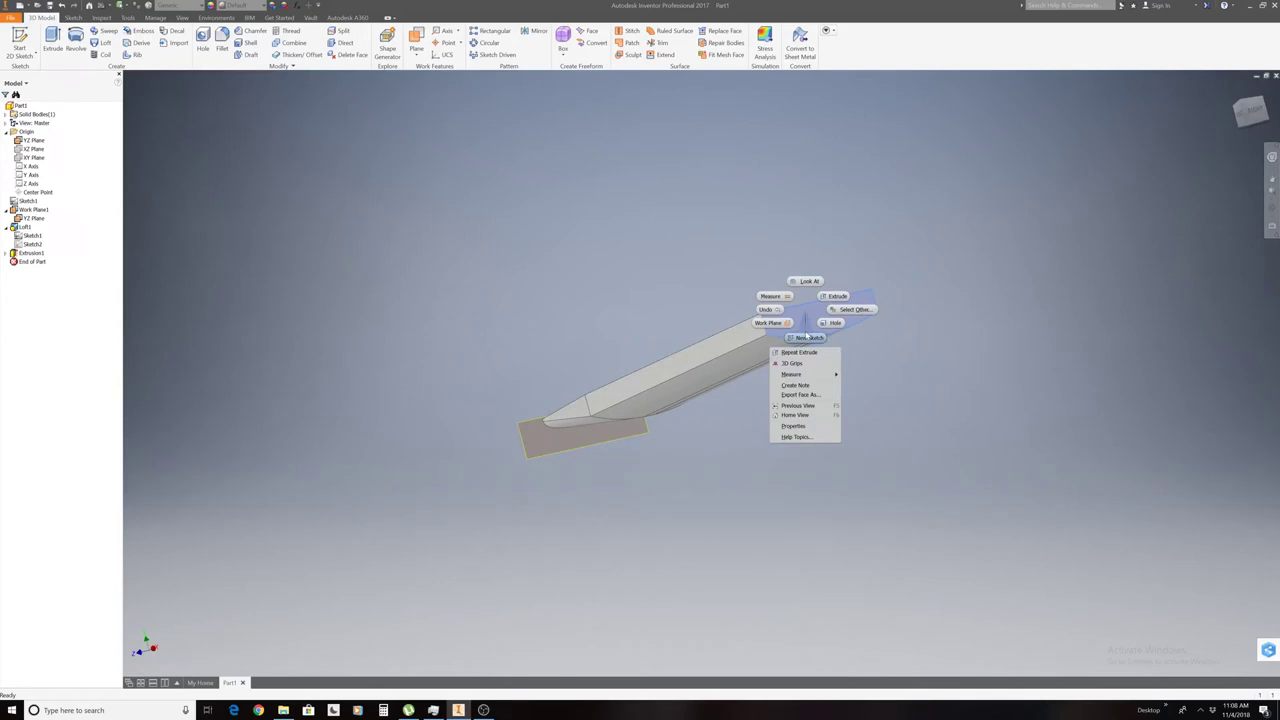
pyautogui.click(898, 373)
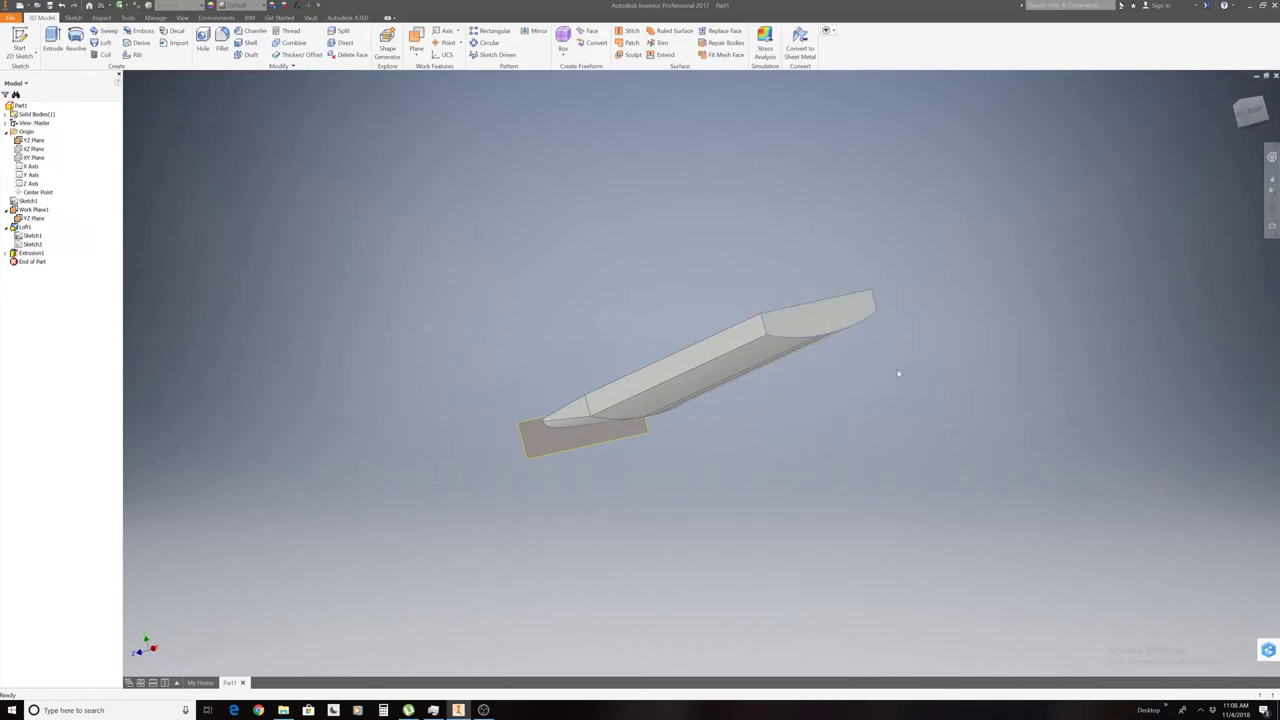
pyautogui.click(1255, 107)
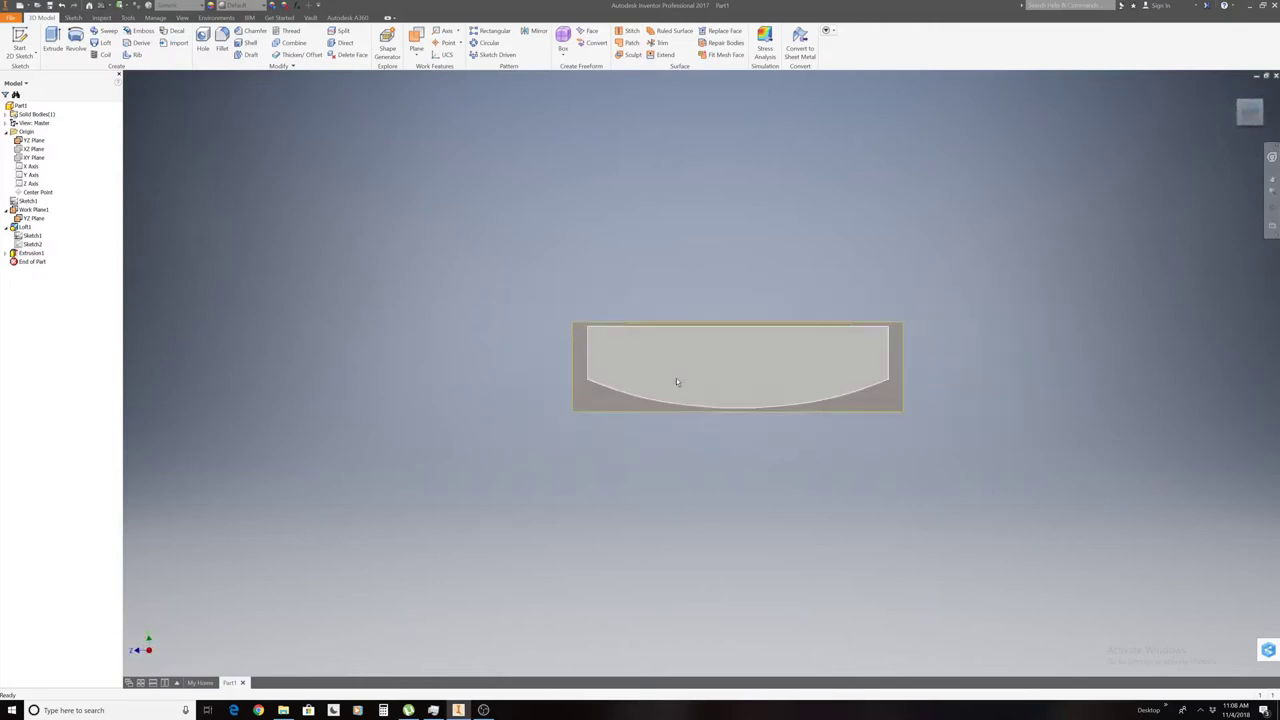
# Create Work Plane2 offset from the extrusion's end face, pulled outward beyond the extrusion.
pyautogui.click(416, 52)
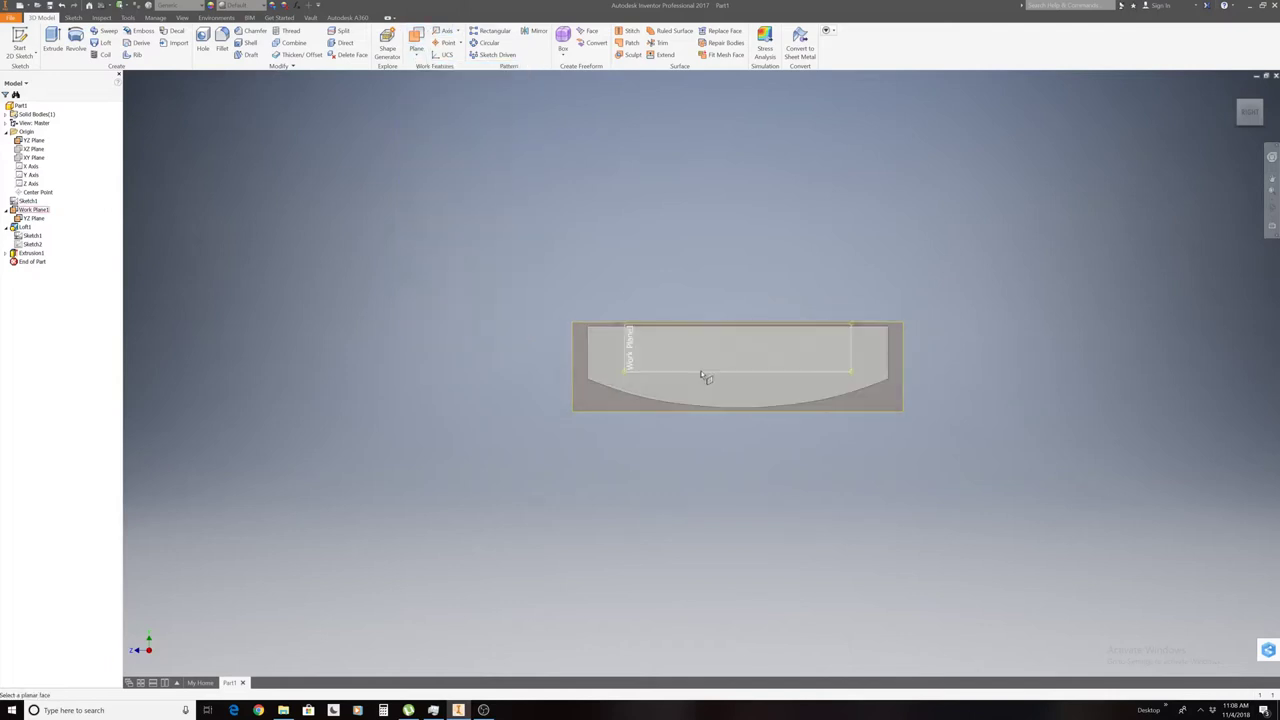
pyautogui.click(710, 341)
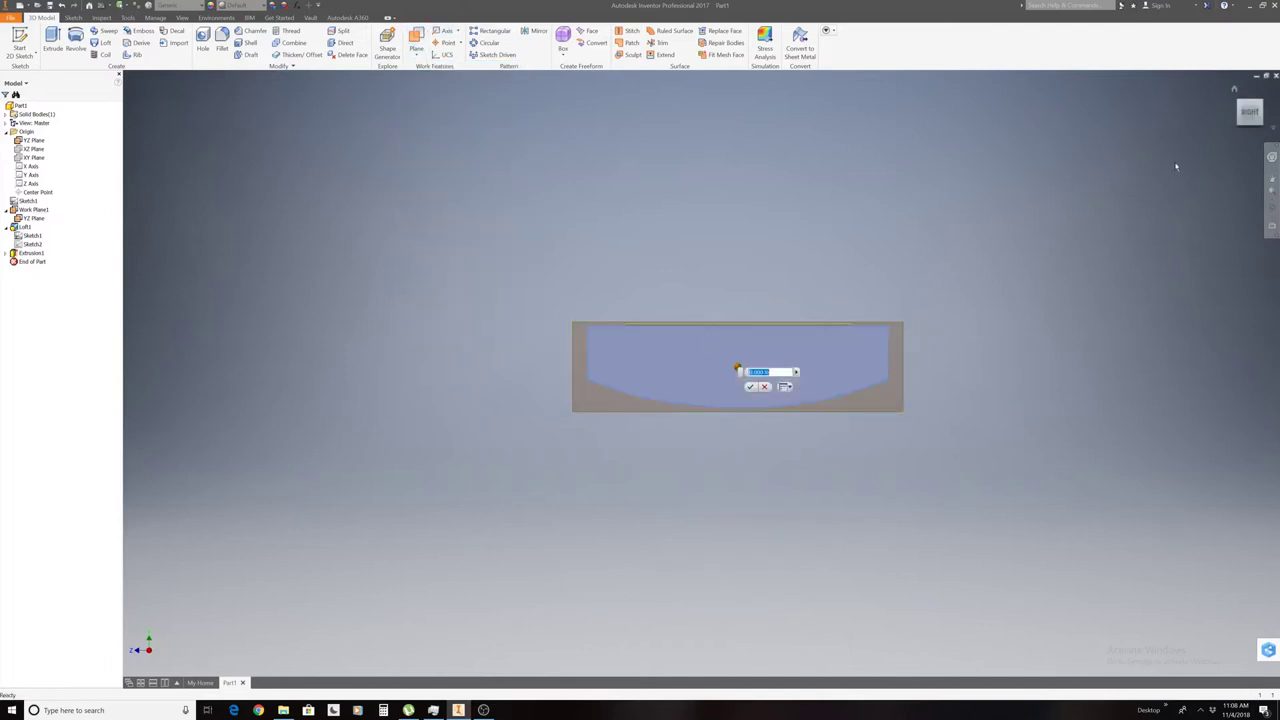
pyautogui.click(1252, 116)
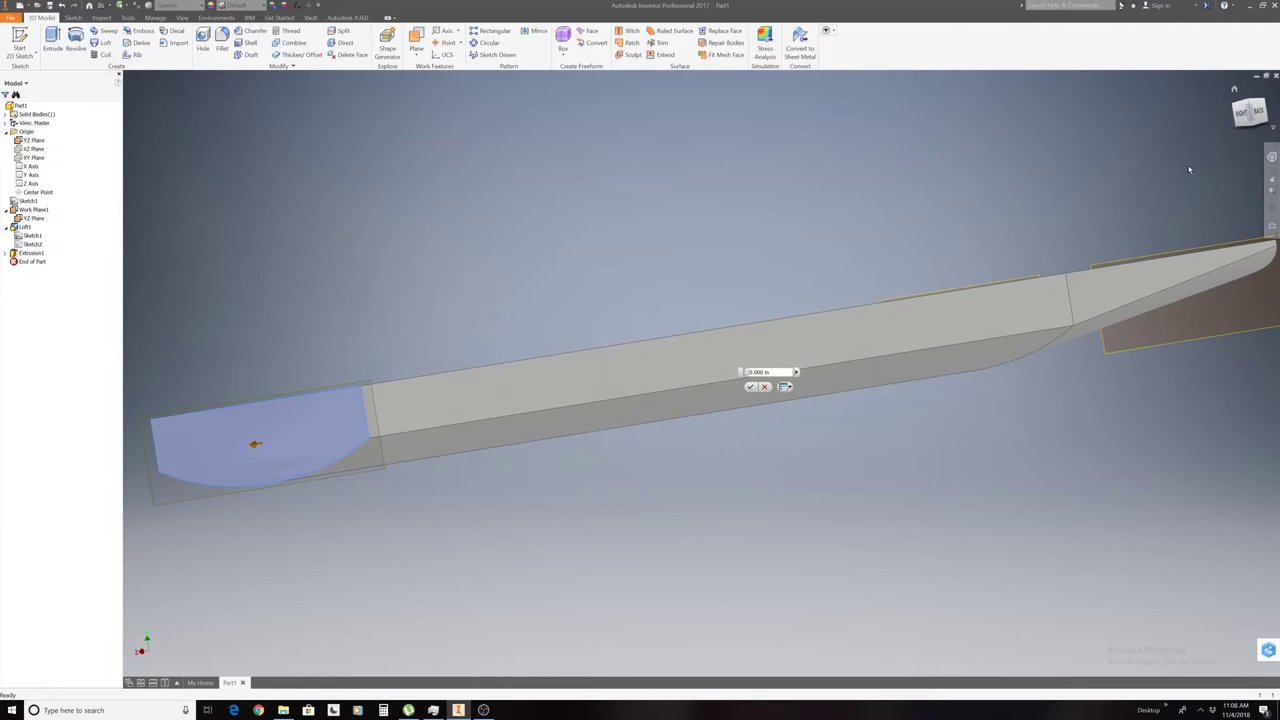
pyautogui.scroll(-3, 1267, 122)
pyautogui.click(1262, 116)
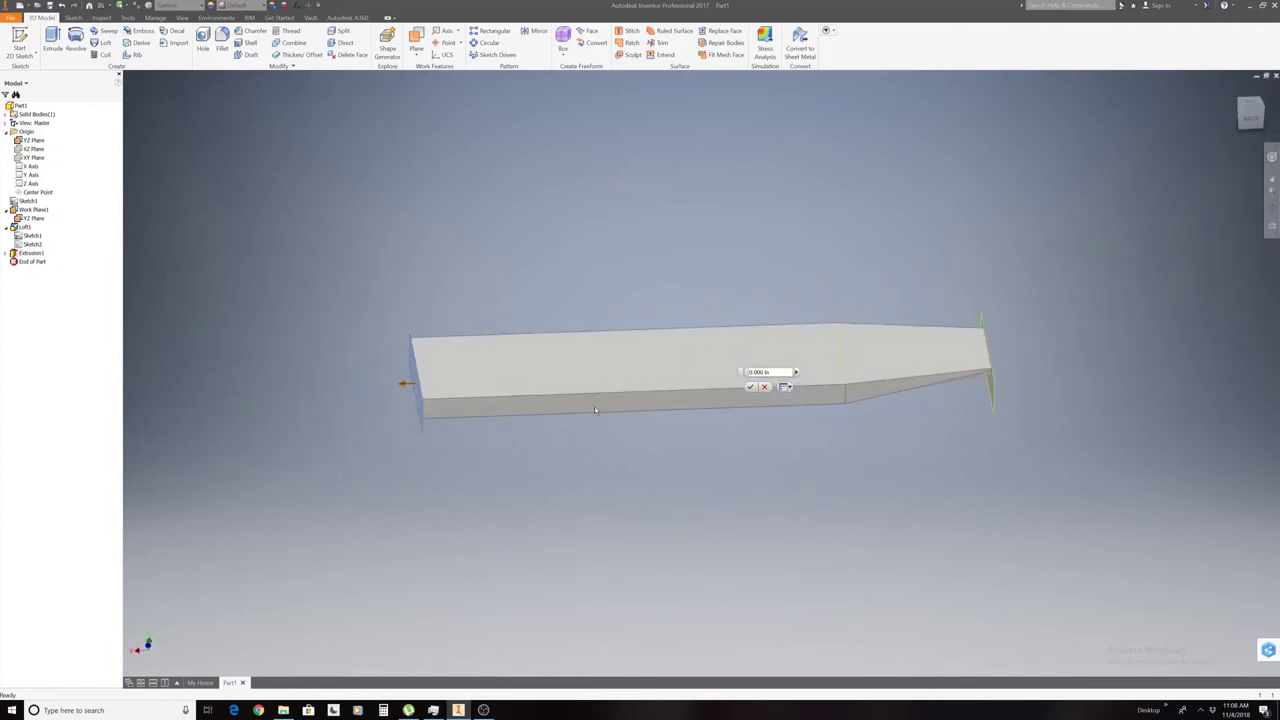
pyautogui.moveTo(409, 386); pyautogui.dragTo(343, 388)
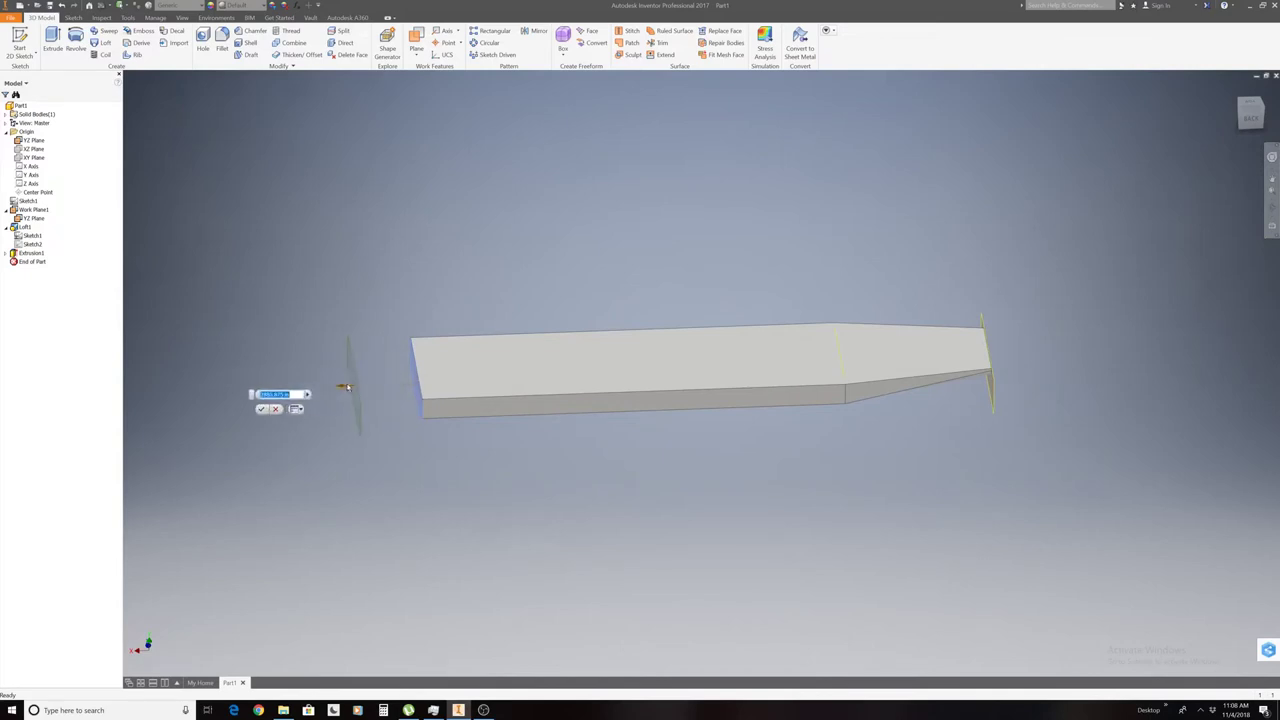
pyautogui.click(265, 411)
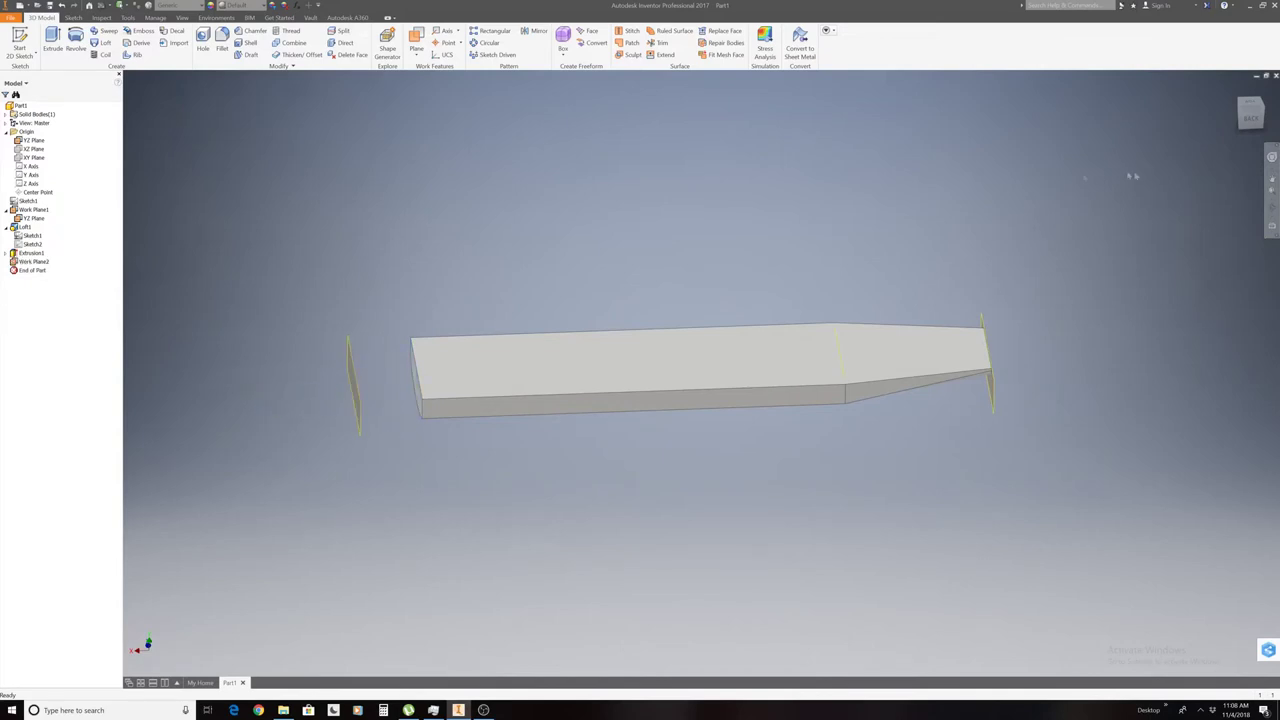
pyautogui.click(1247, 117)
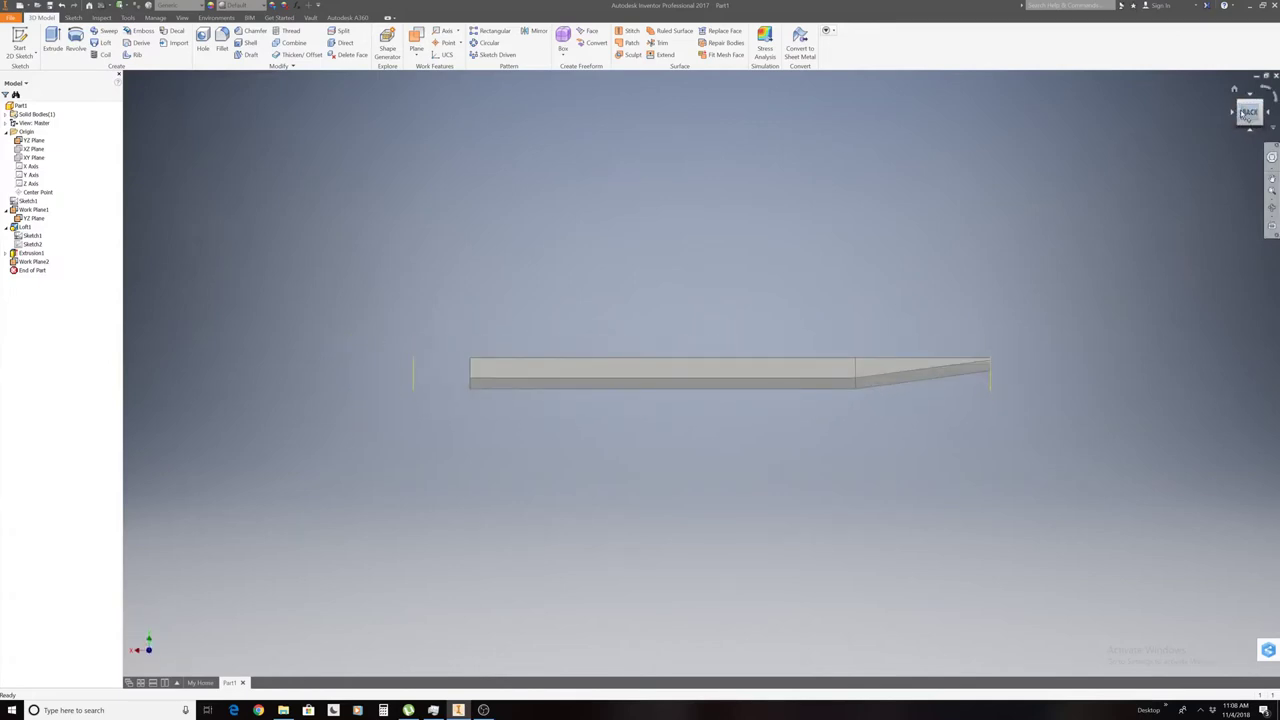
pyautogui.click(1242, 114)
pyautogui.click(1244, 113)
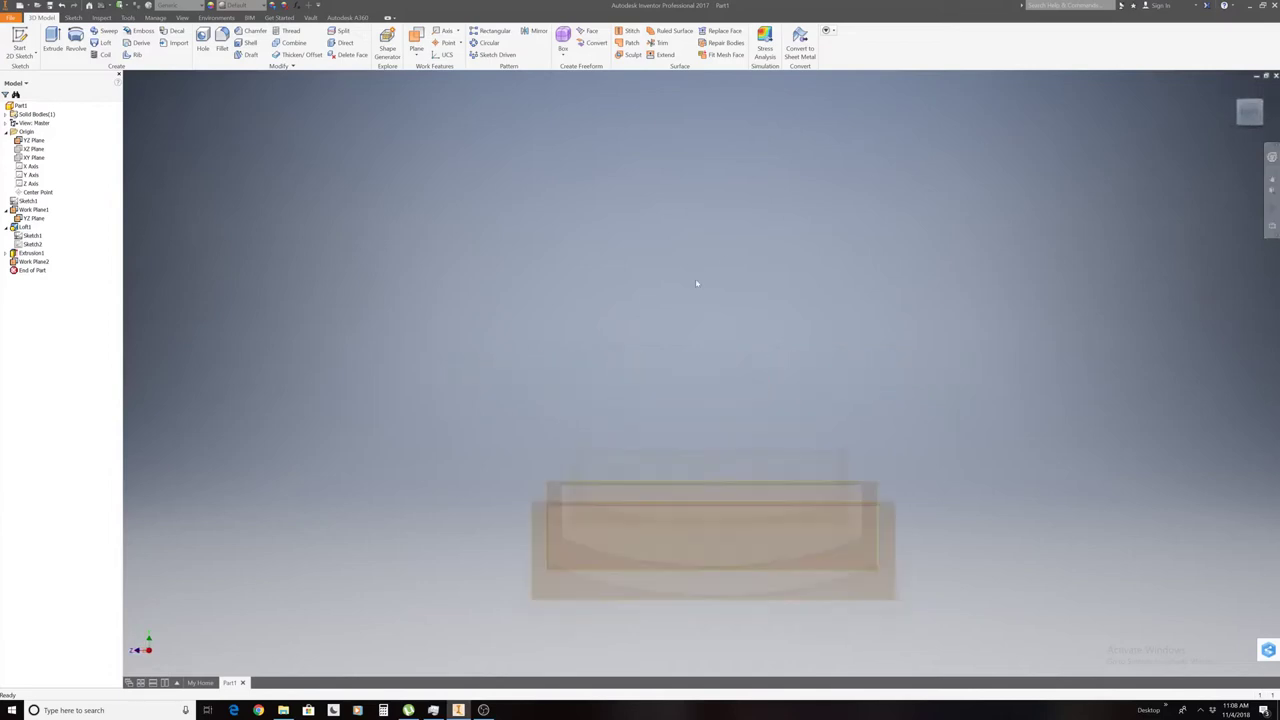
# Hide Work Plane2 so it no longer shows on the model.
pyautogui.scroll(5, 676, 528)
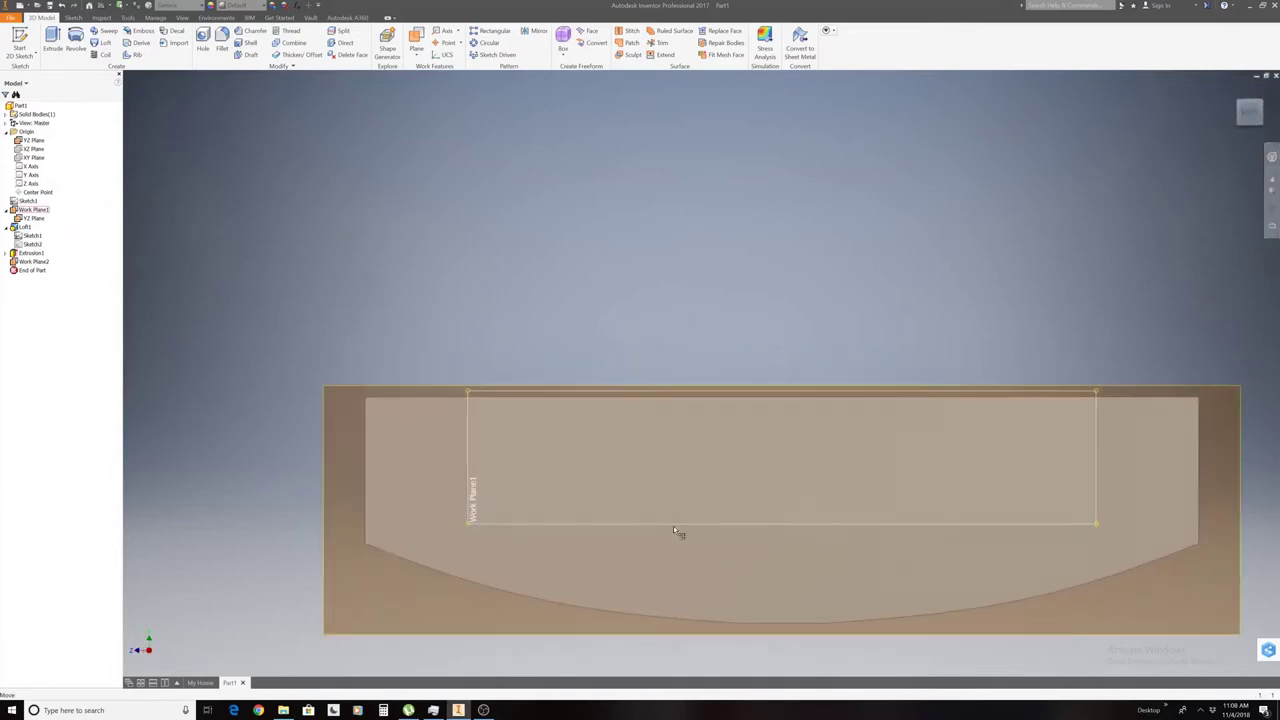
pyautogui.click(412, 391)
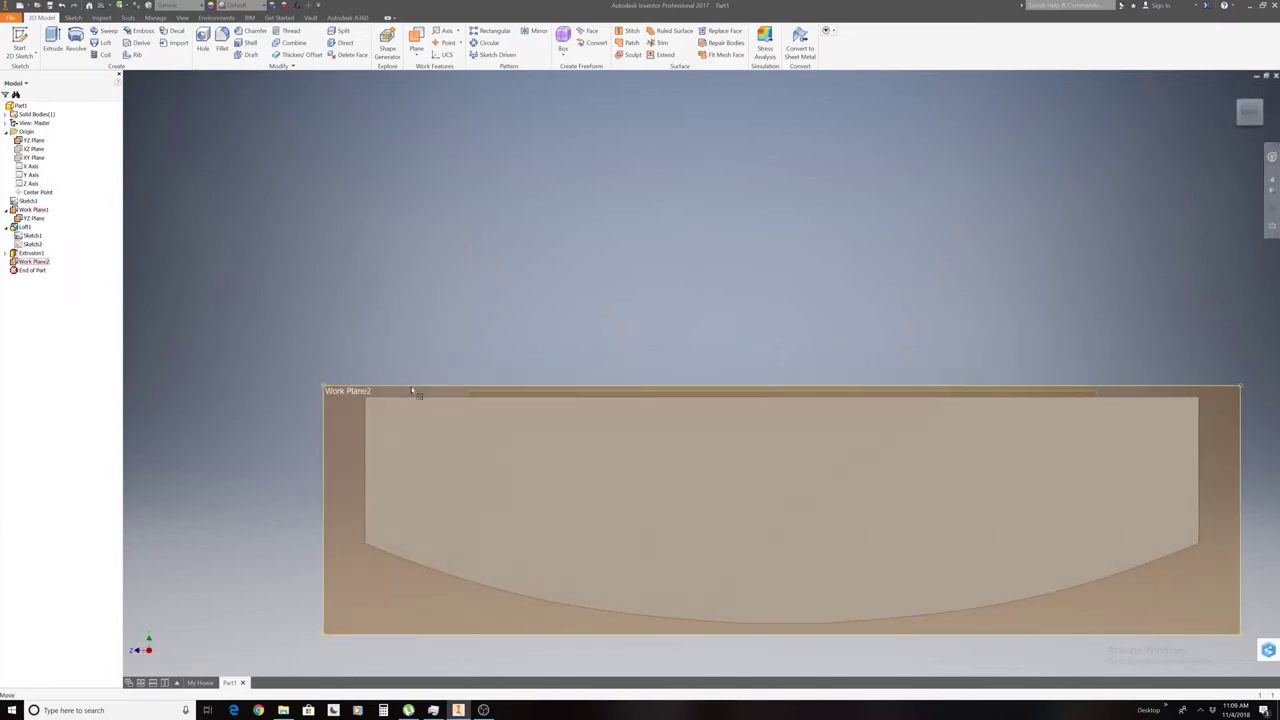
pyautogui.rightClick(412, 391)
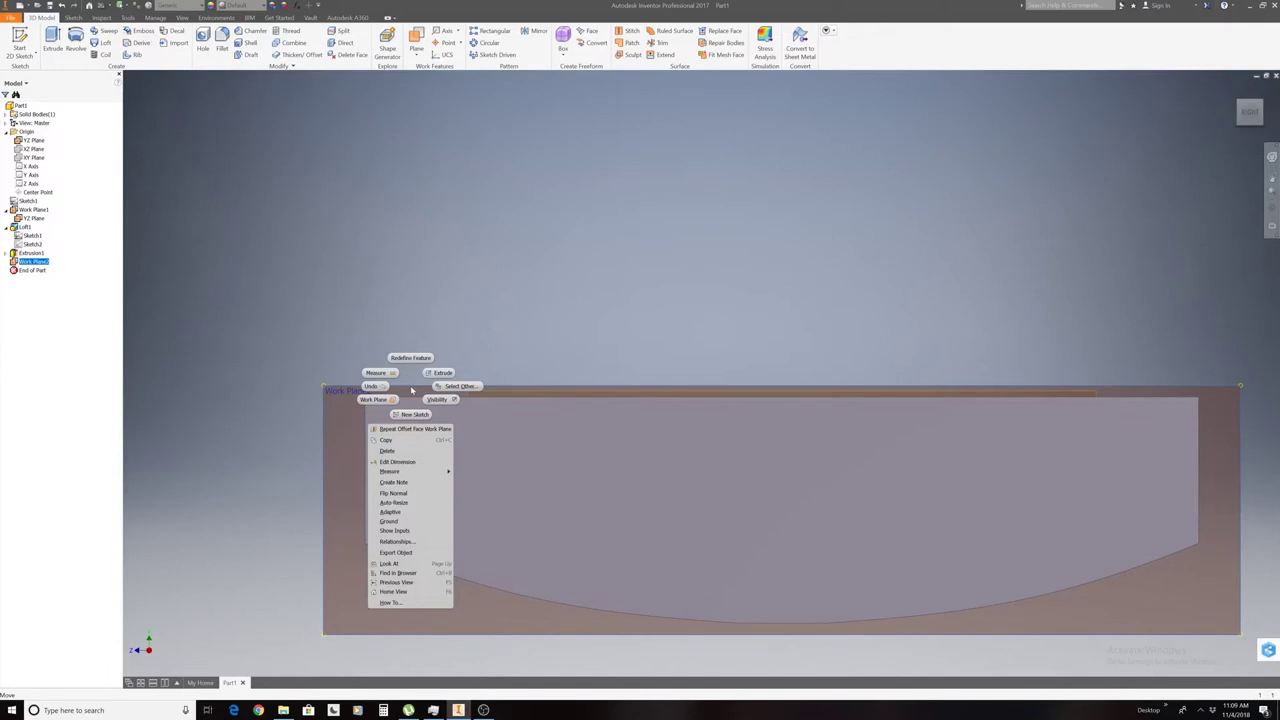
pyautogui.click(437, 399)
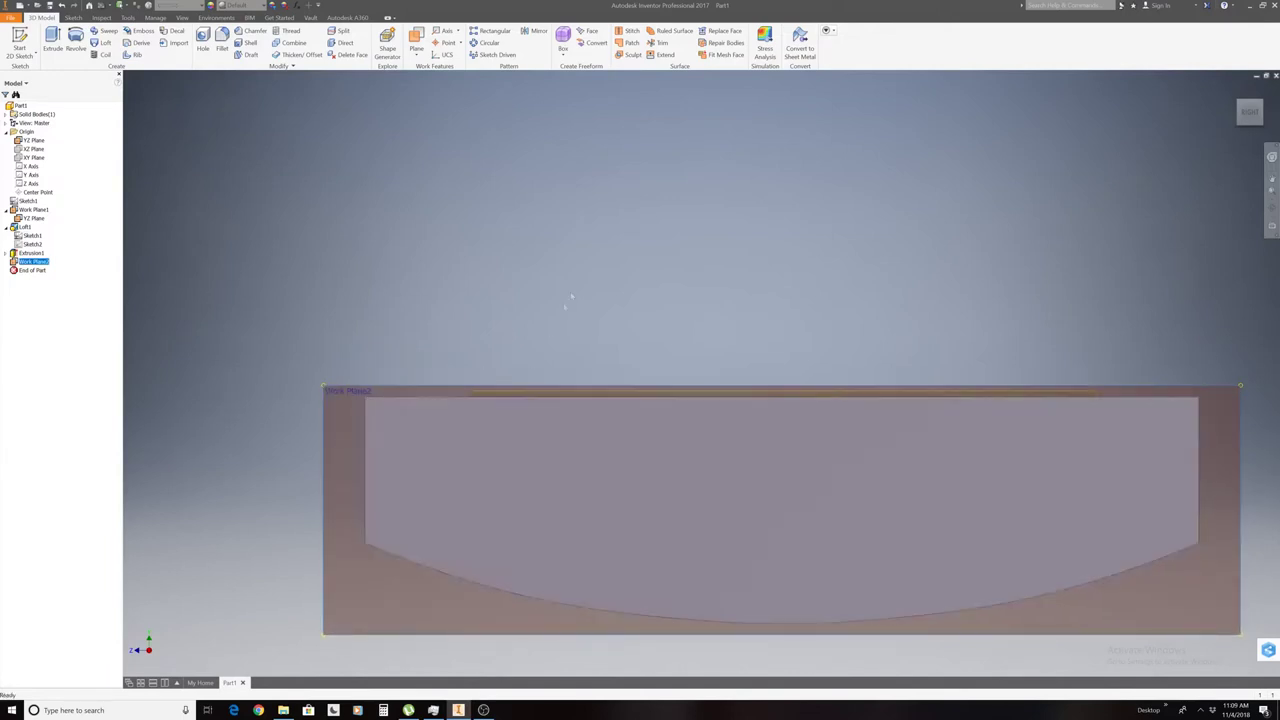
# Start Sketch4 on the hull's large end face.
pyautogui.click(570, 473)
pyautogui.rightClick(571, 476)
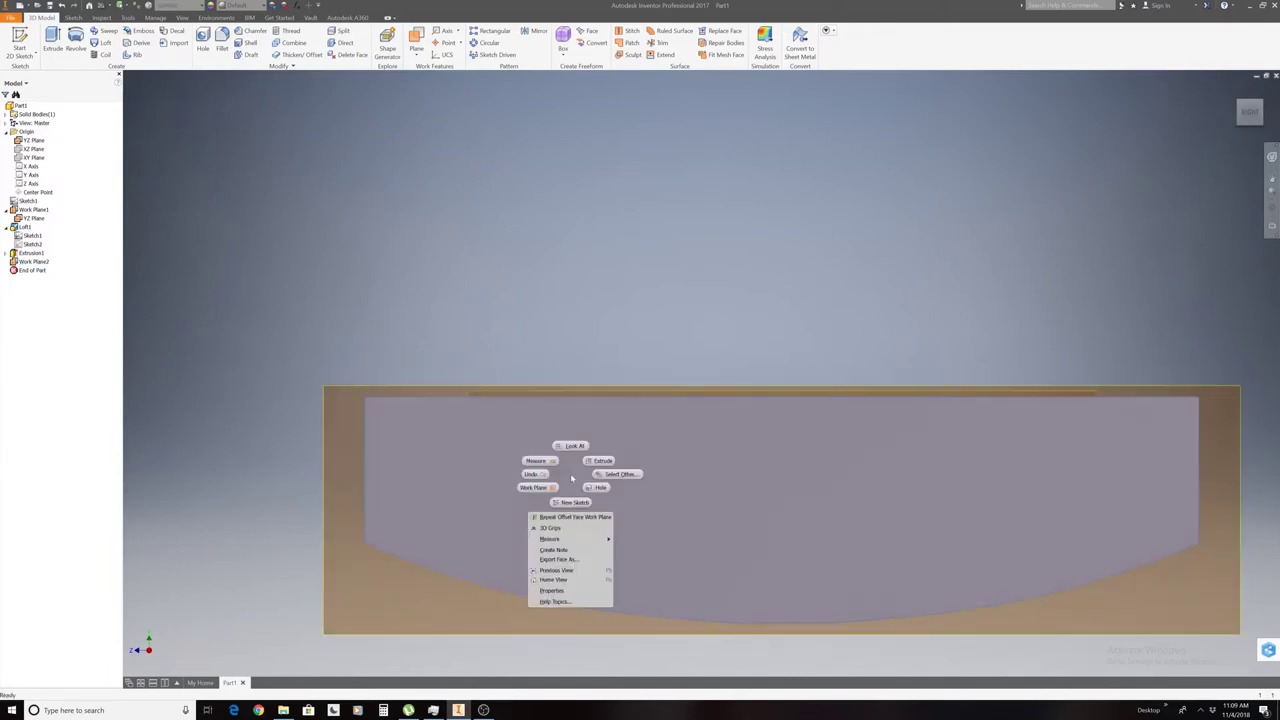
pyautogui.click(575, 501)
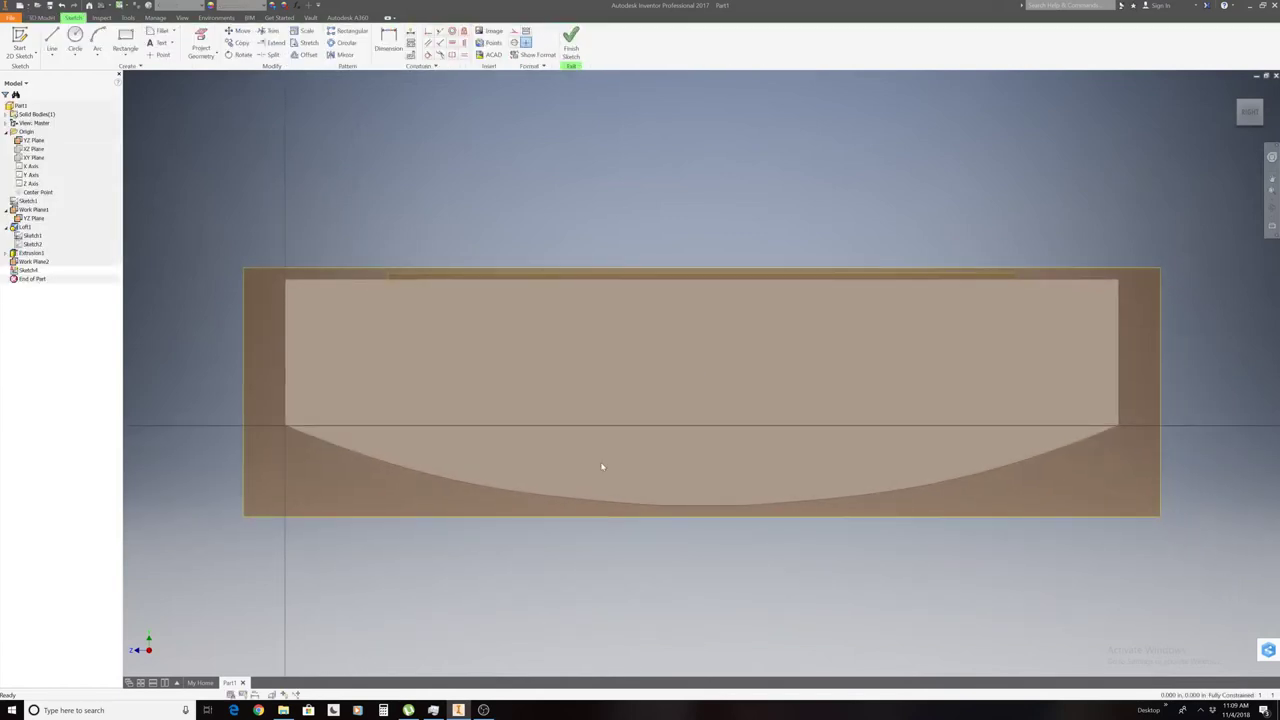
# Draw a vertical centre line from the hull curve's lowest point up to the top edge.
pyautogui.click(52, 40)
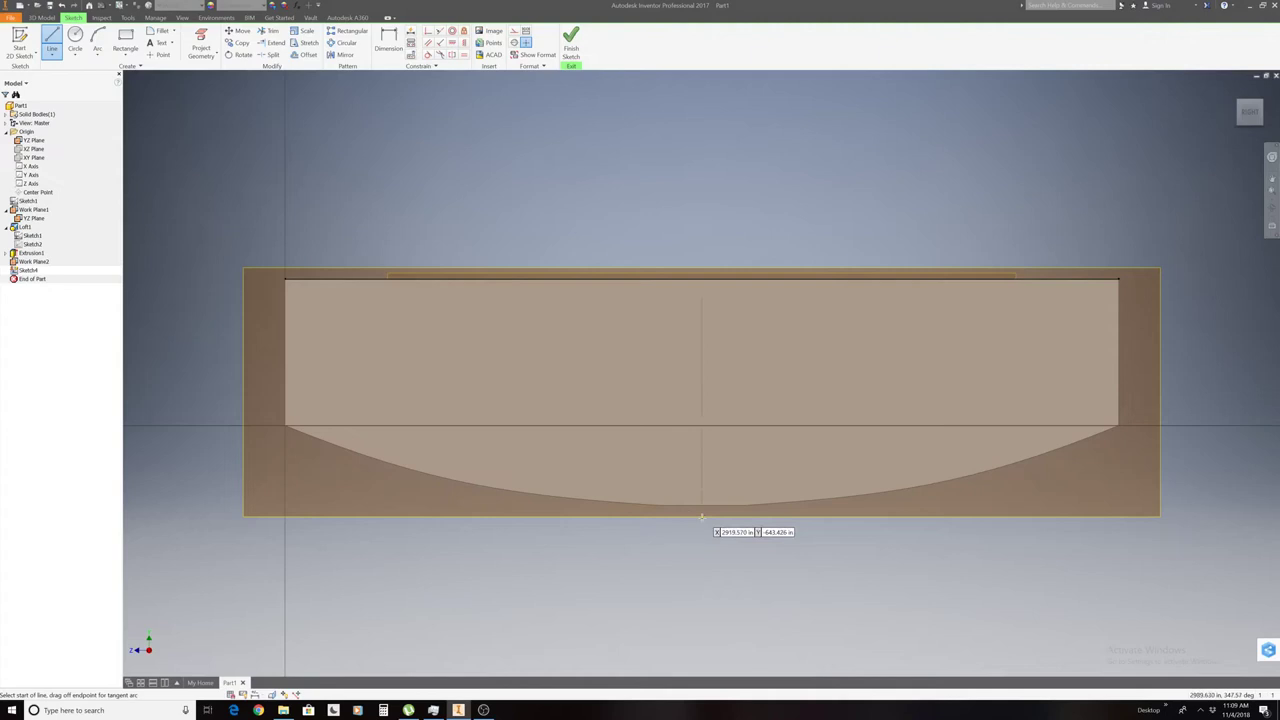
pyautogui.click(701, 516)
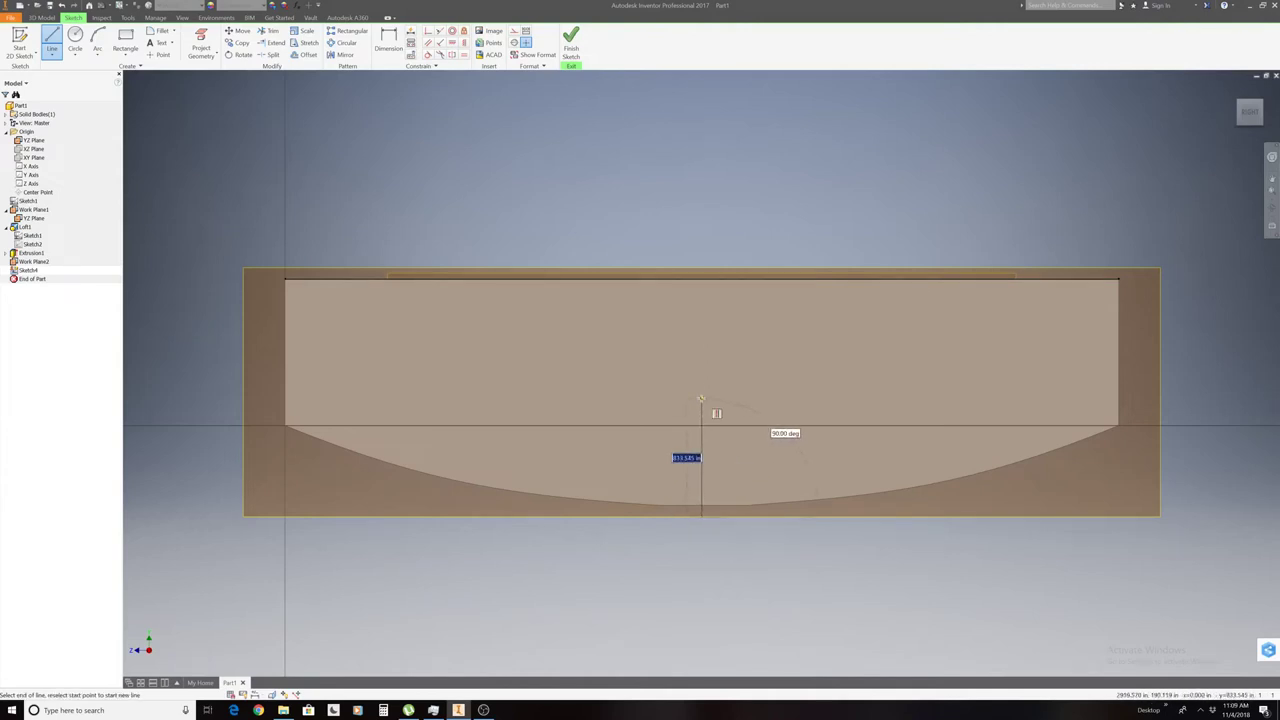
pyautogui.click(703, 280)
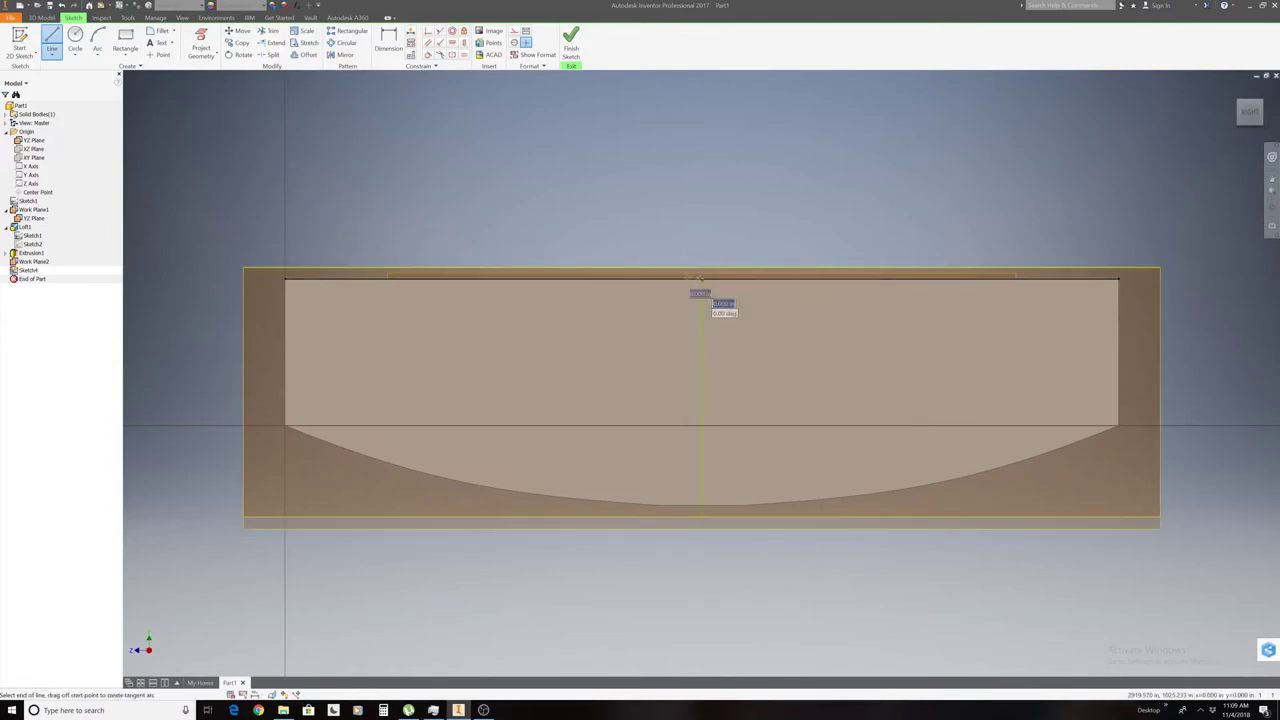
pyautogui.doubleClick(372, 279)
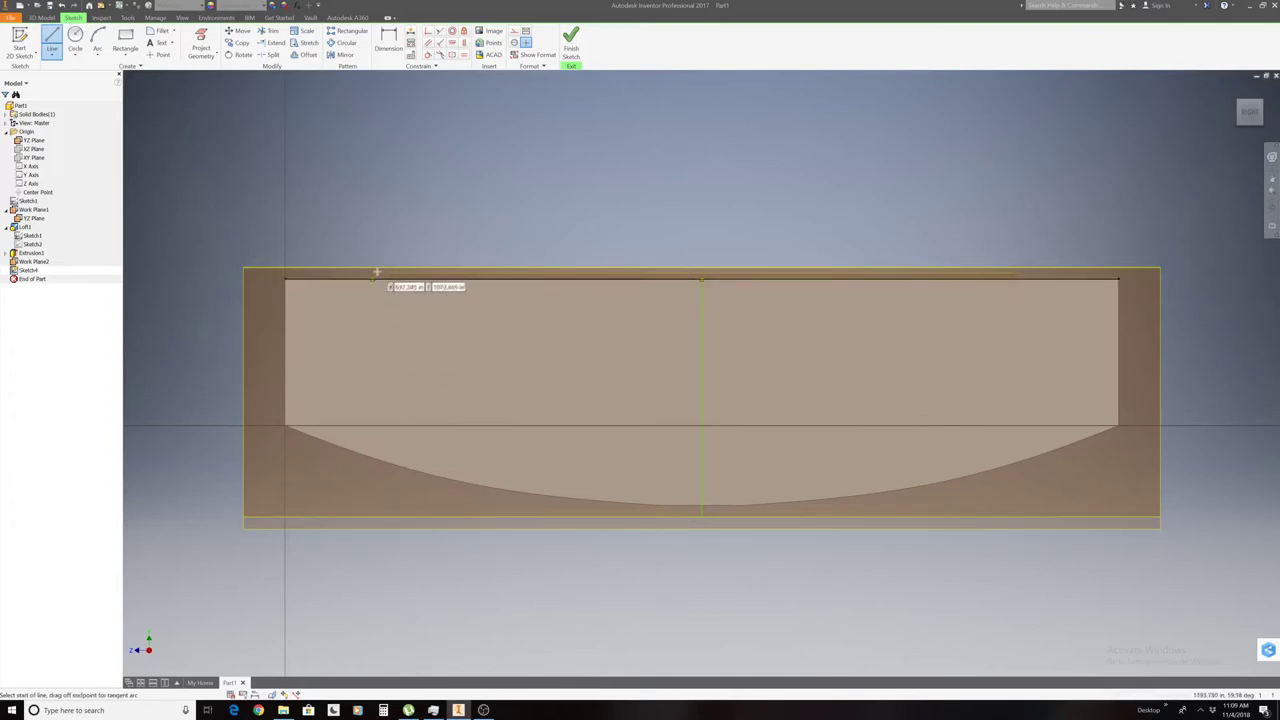
pyautogui.click(372, 279)
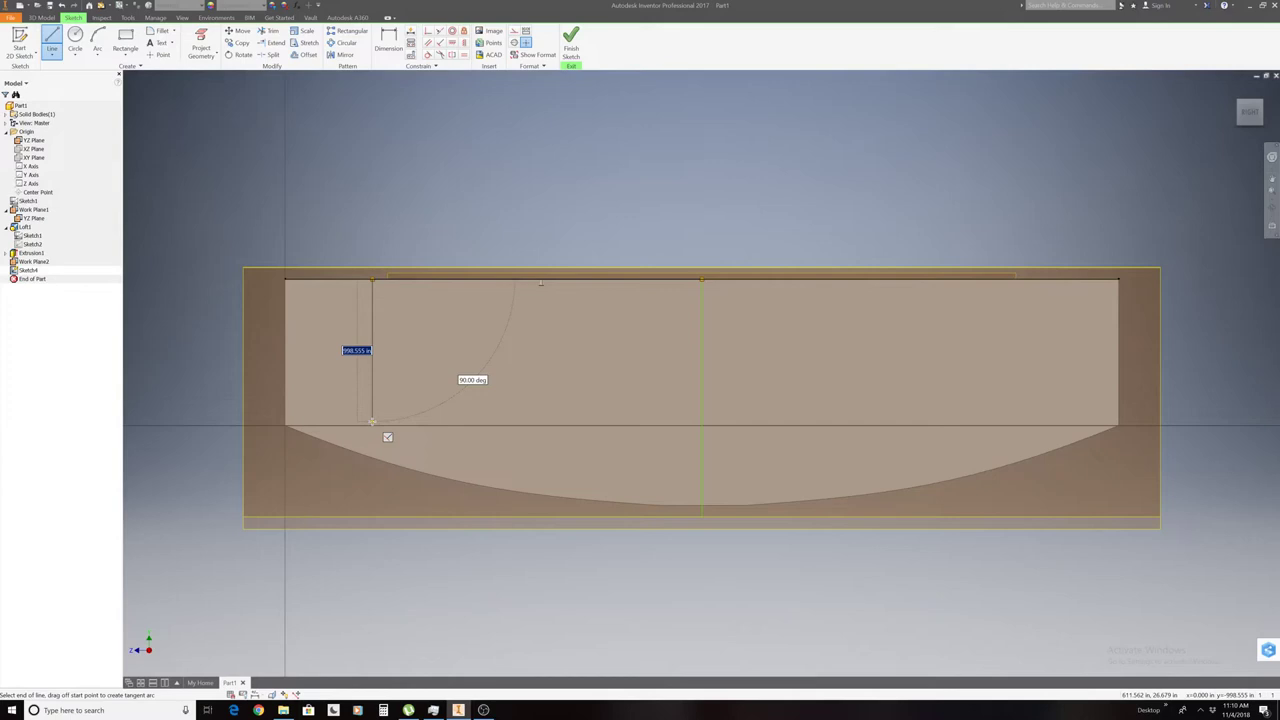
# Add a vertical line down from the top edge left of centre, then shorten it.
pyautogui.click(372, 421)
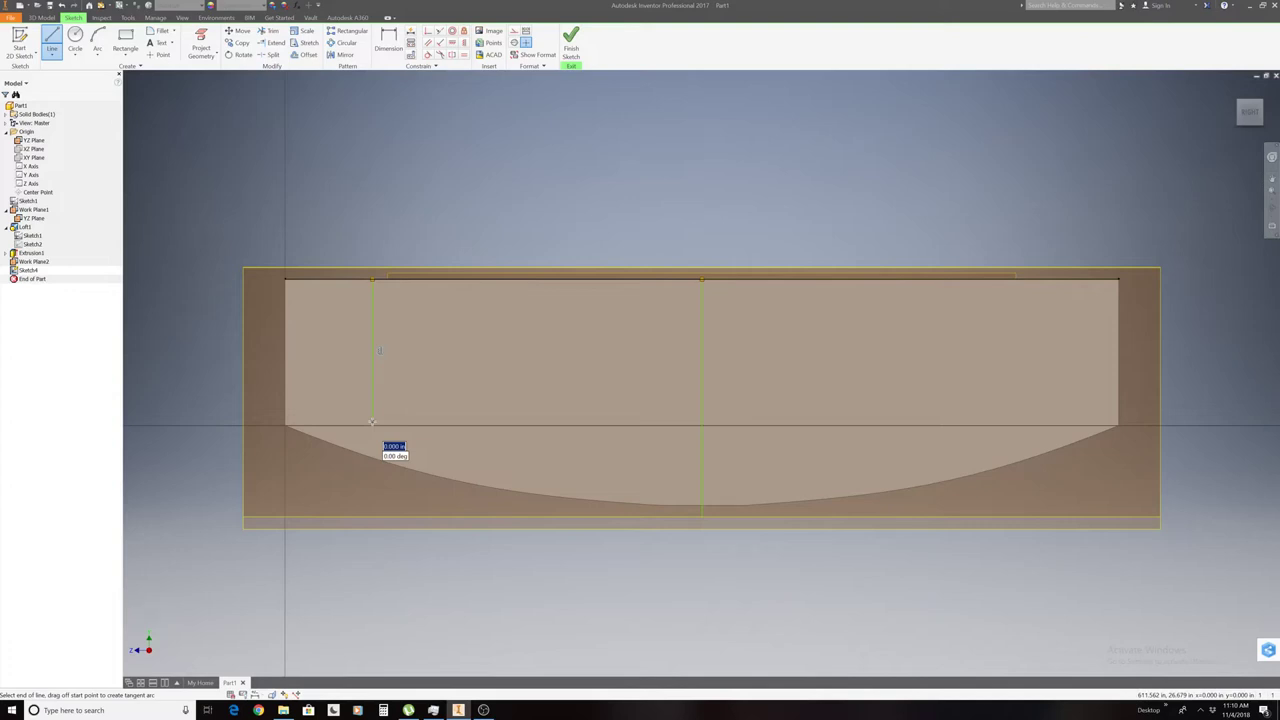
pyautogui.click(285, 424)
pyautogui.click(430, 296)
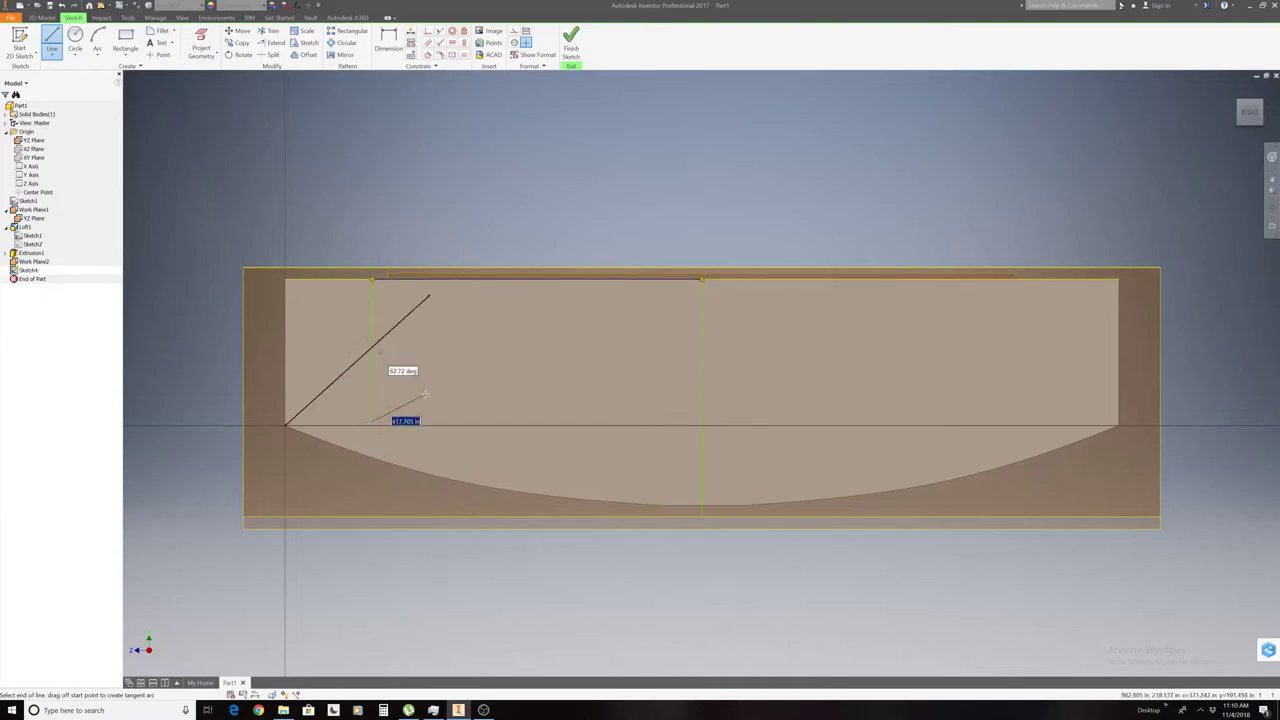
pyautogui.rightClick(427, 397)
pyautogui.click(378, 394)
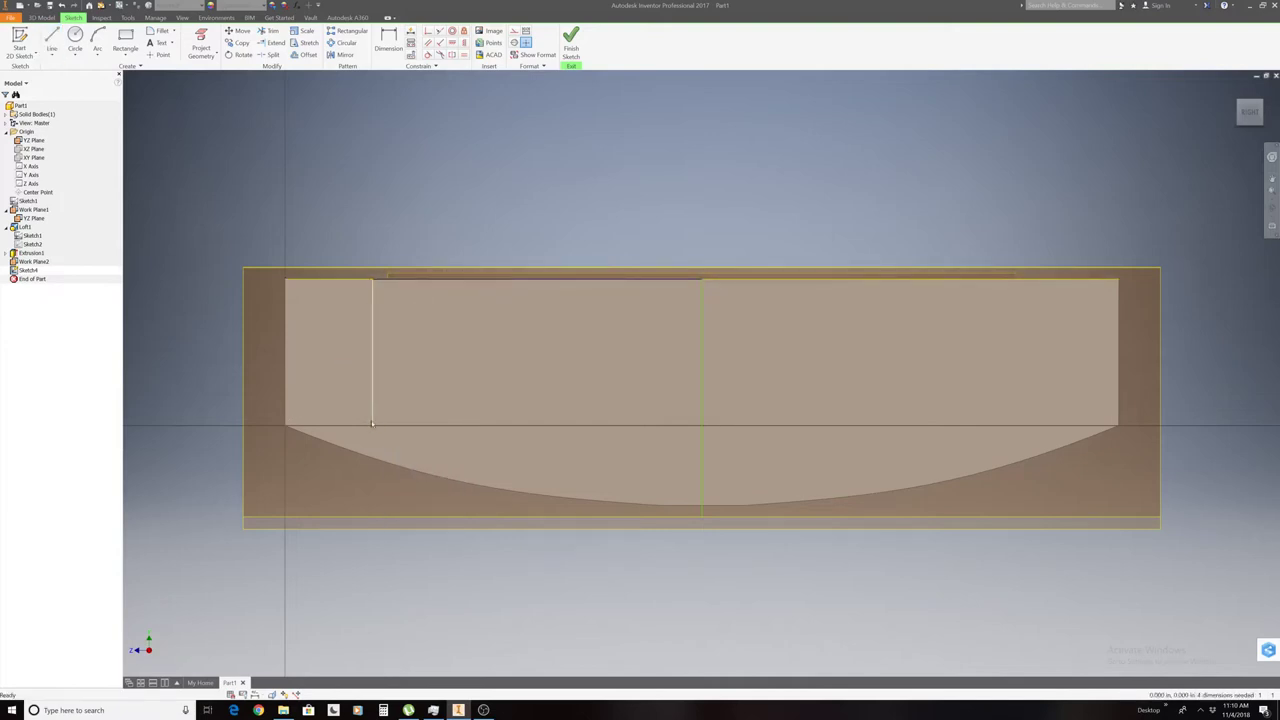
pyautogui.moveTo(374, 425); pyautogui.dragTo(373, 351)
# Draw a control-vertex spline from the short line's lower end curving down toward the keel.
pyautogui.click(56, 58)
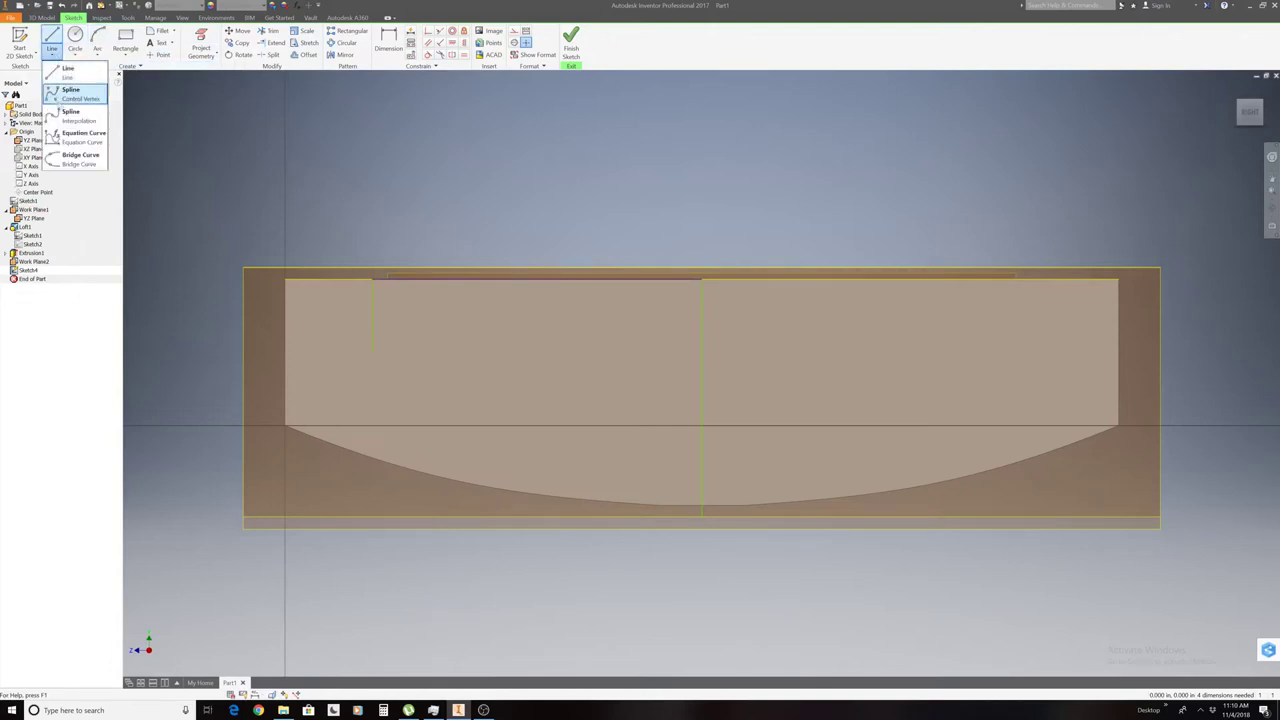
pyautogui.click(58, 95)
pyautogui.click(374, 351)
pyautogui.click(520, 361)
pyautogui.click(597, 376)
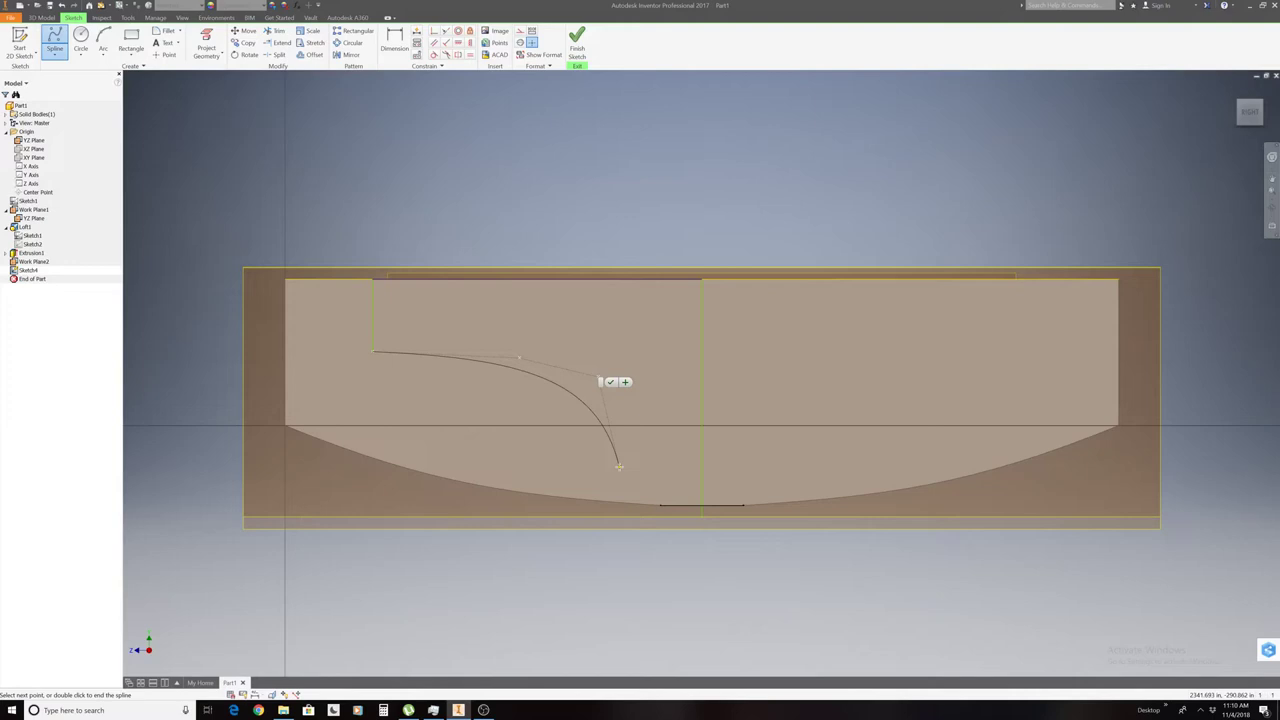
pyautogui.click(618, 466)
pyautogui.press('Return')
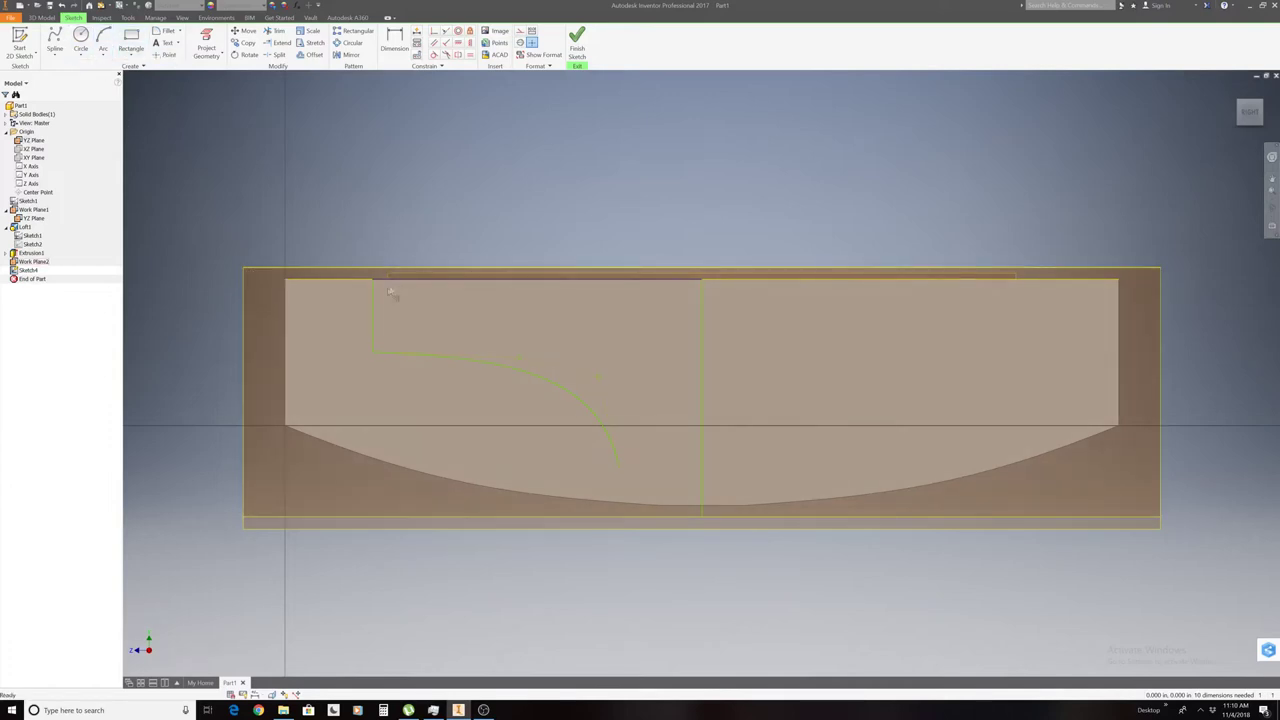
# Mirror the left vertical line and spline across the vertical centre line.
pyautogui.click(350, 54)
pyautogui.click(372, 318)
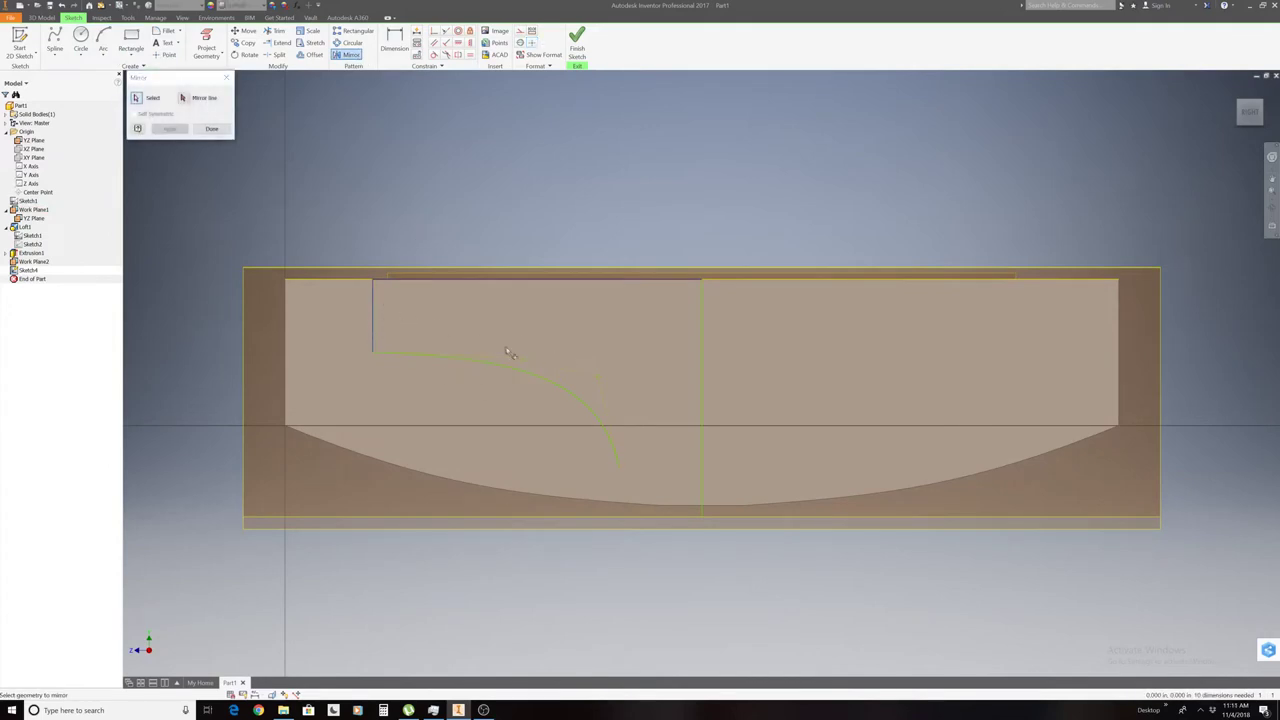
pyautogui.click(510, 365)
pyautogui.click(184, 98)
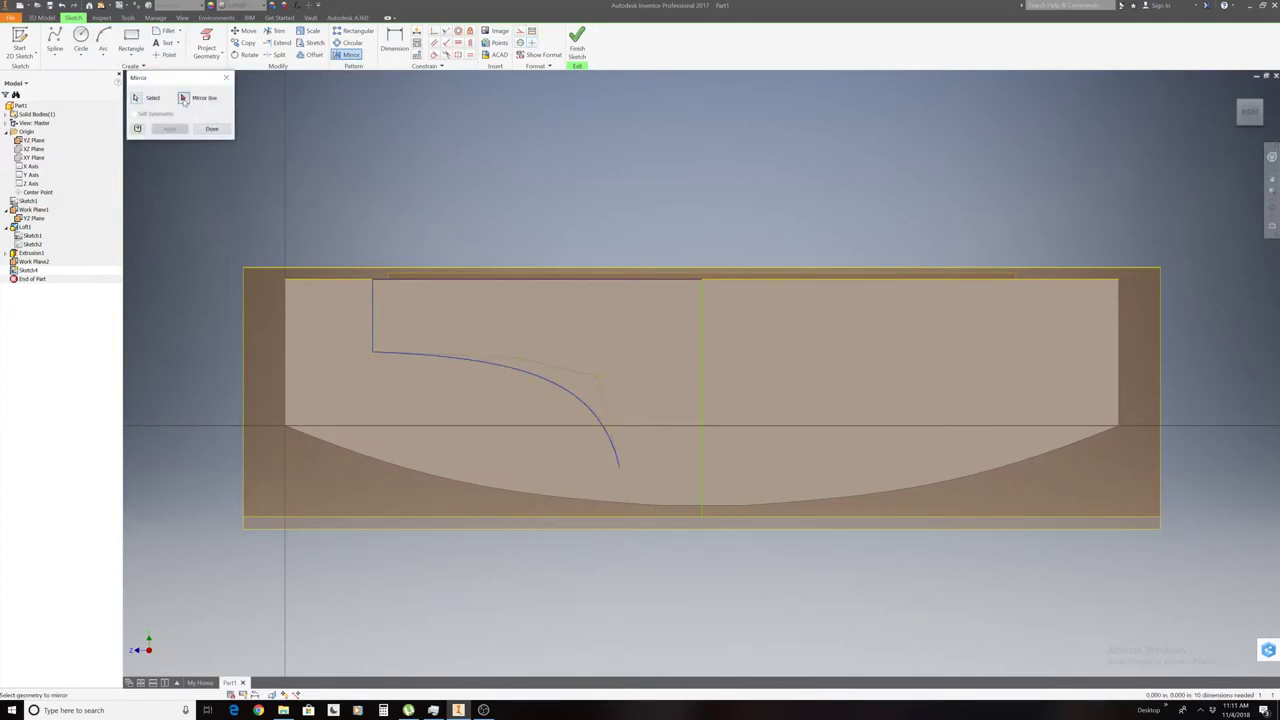
pyautogui.click(705, 356)
pyautogui.click(172, 130)
pyautogui.click(225, 130)
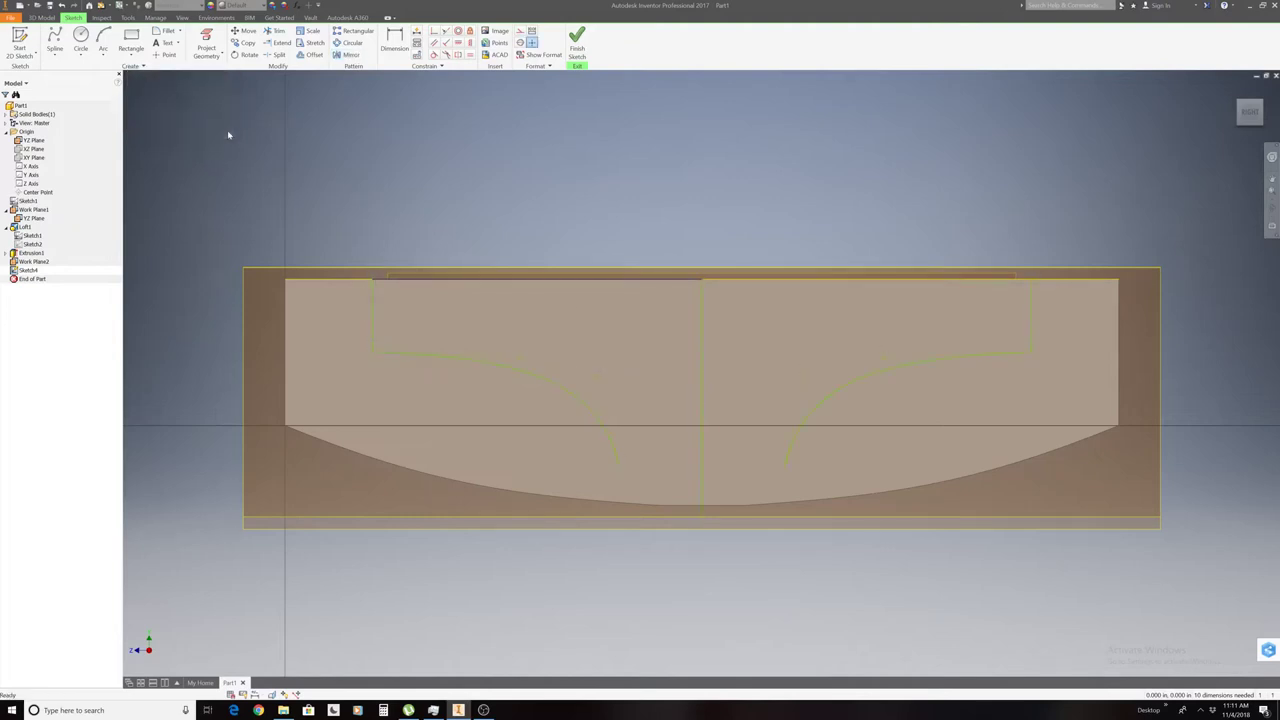
# Join the two spline ends with a three-point arc bulging below the hull bottom.
pyautogui.click(103, 56)
pyautogui.click(111, 79)
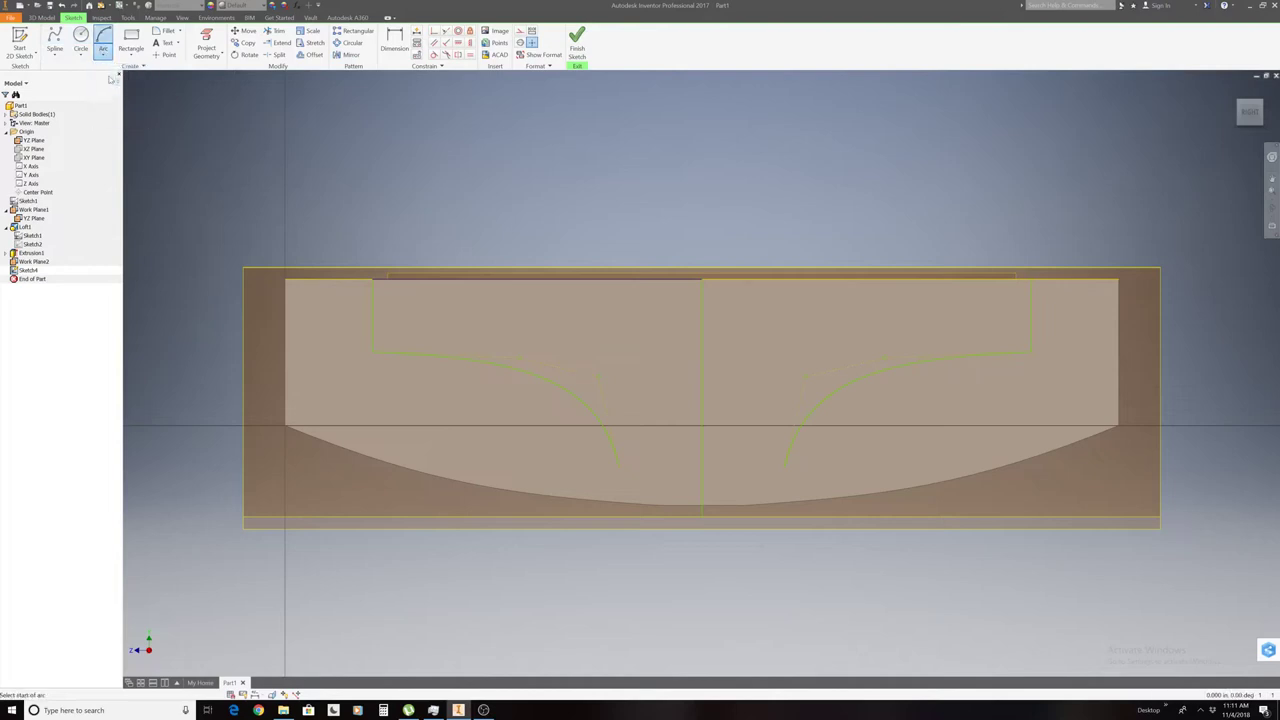
pyautogui.click(619, 467)
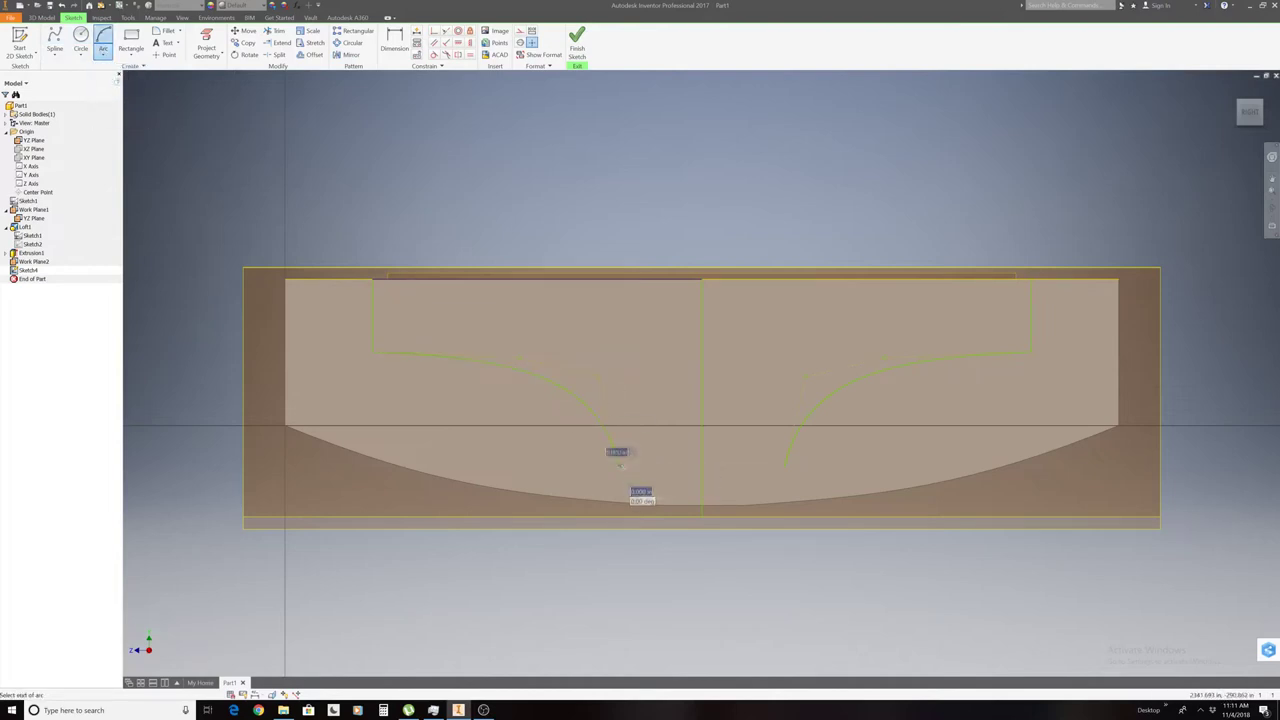
pyautogui.click(786, 468)
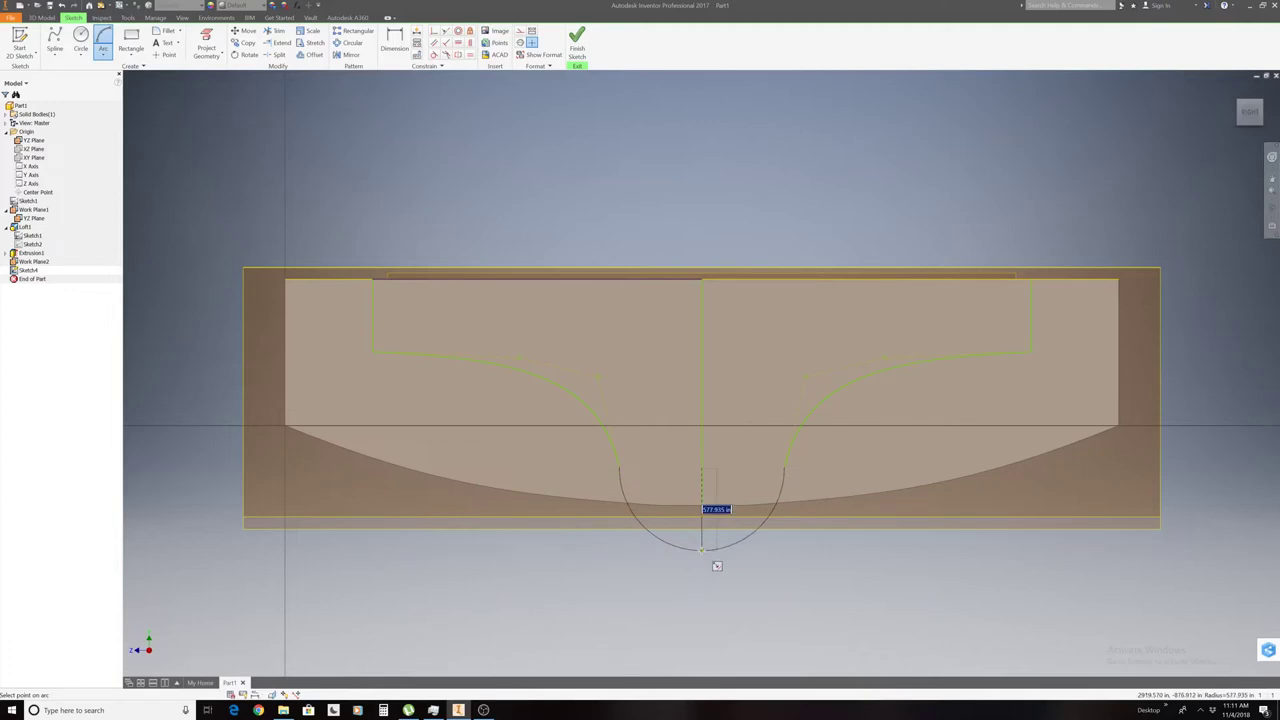
pyautogui.click(716, 562)
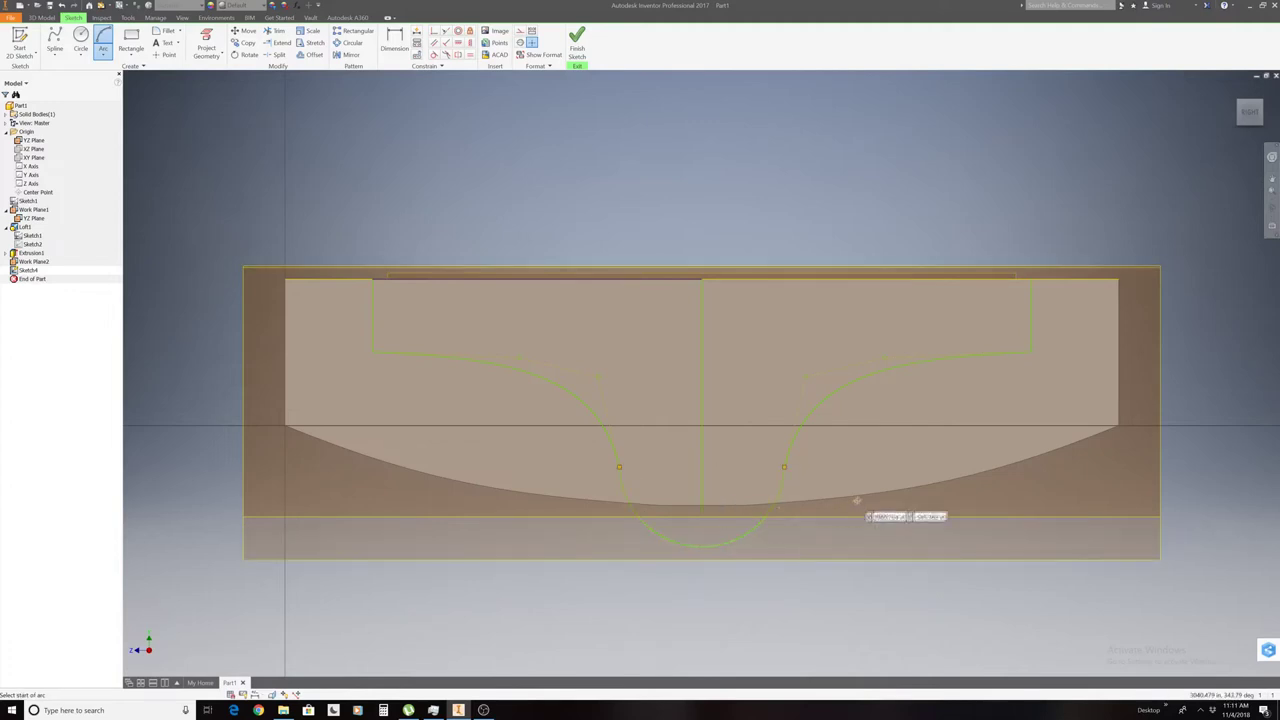
pyautogui.rightClick(880, 468)
pyautogui.click(910, 463)
pyautogui.click(103, 62)
pyautogui.click(55, 62)
# Add a line on the top edge running right from the centre.
pyautogui.click(59, 87)
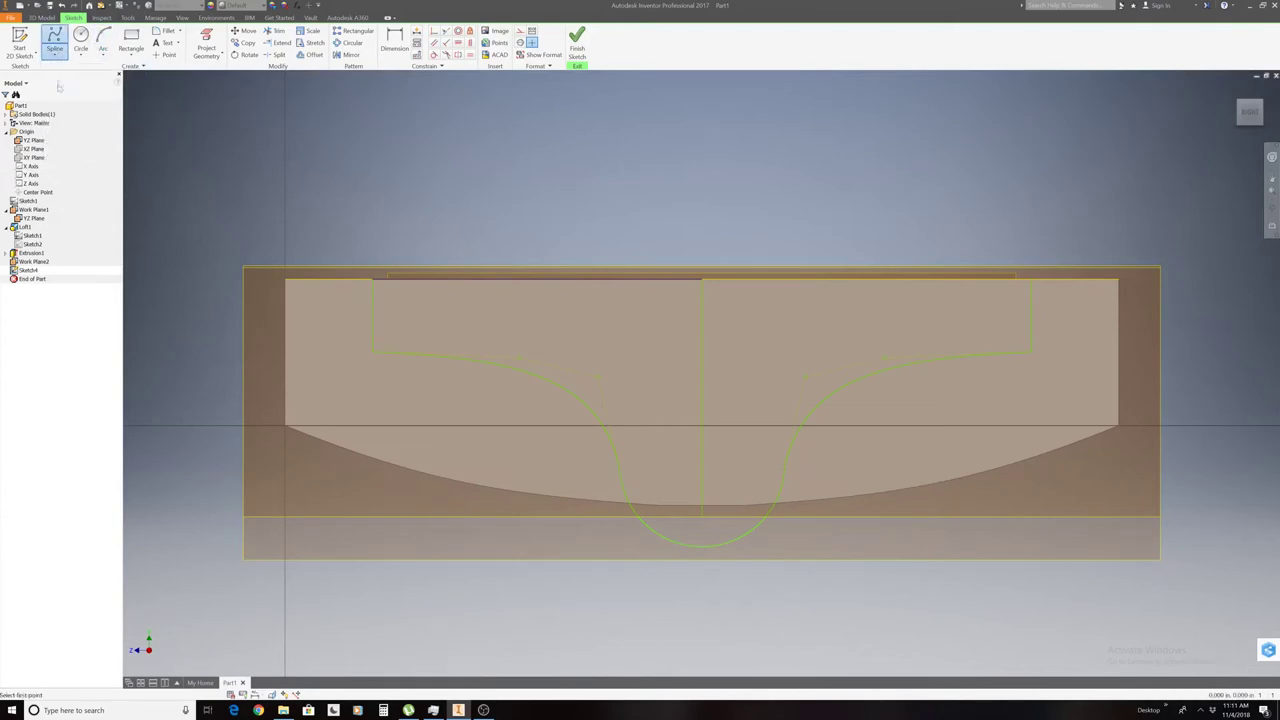
pyautogui.click(55, 60)
pyautogui.click(58, 76)
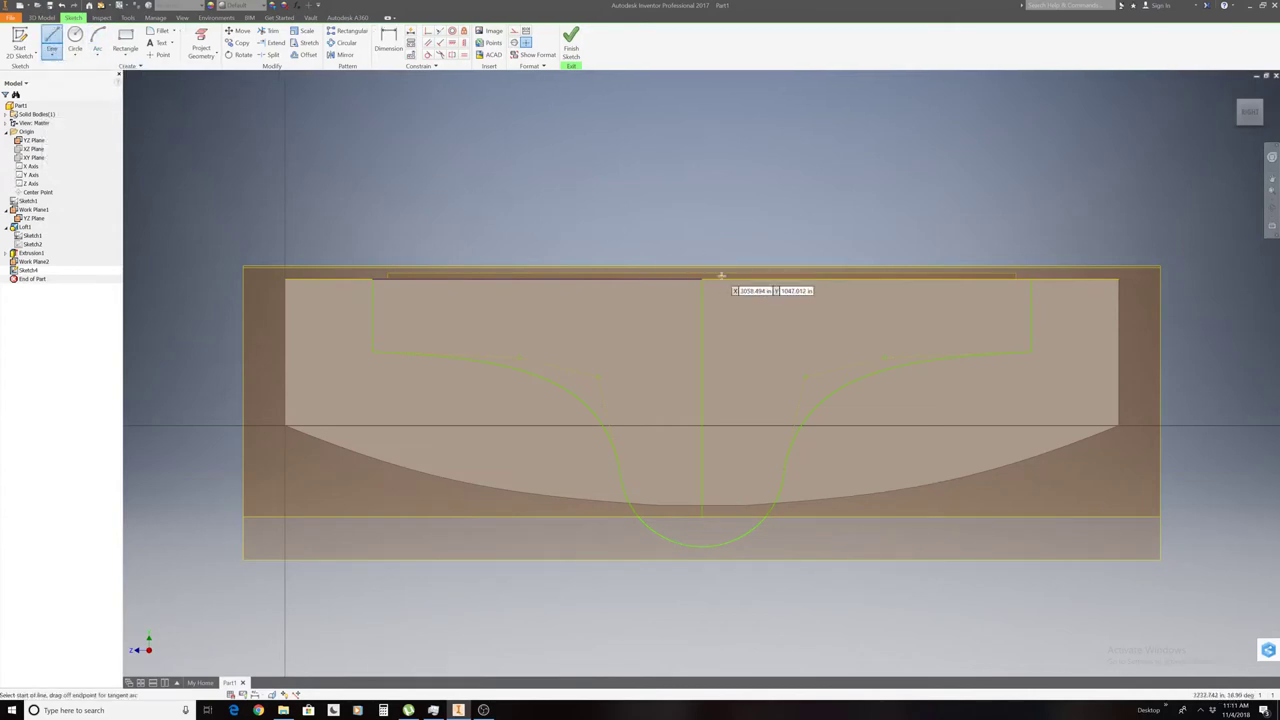
pyautogui.click(703, 279)
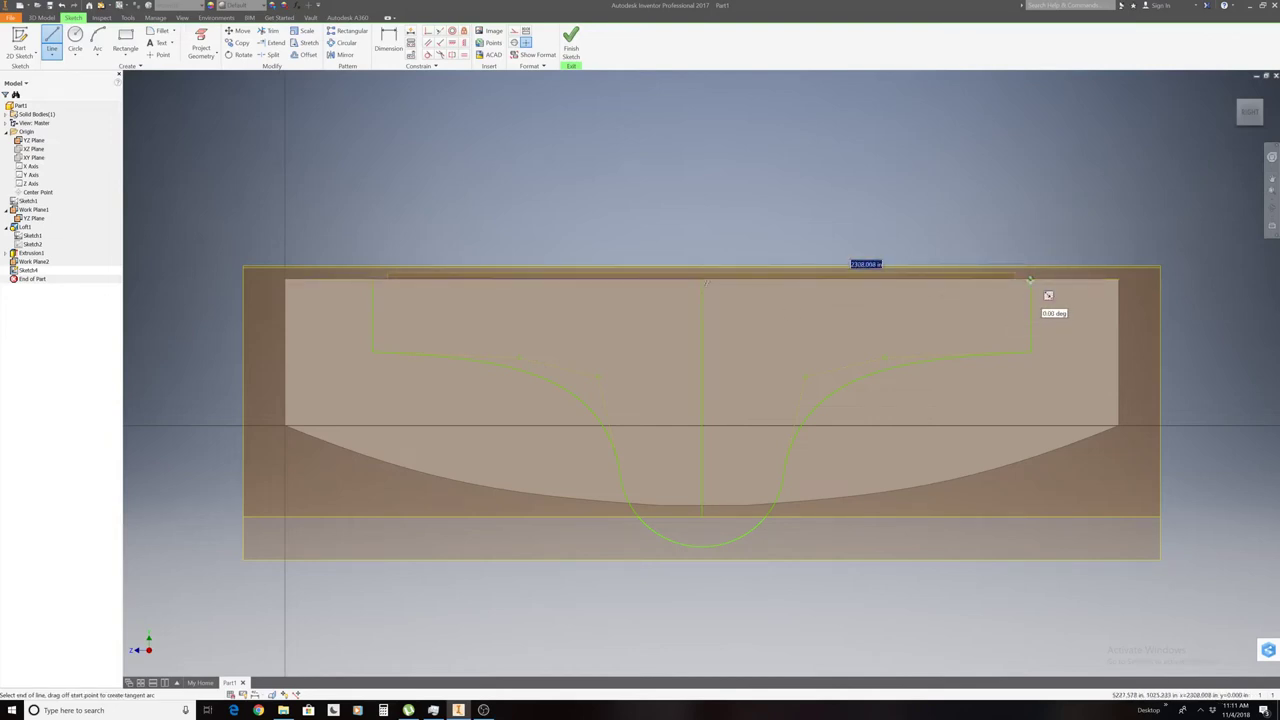
pyautogui.click(1030, 280)
# Finish Sketch4 and orbit to an oblique 3D view of the part.
pyautogui.click(571, 40)
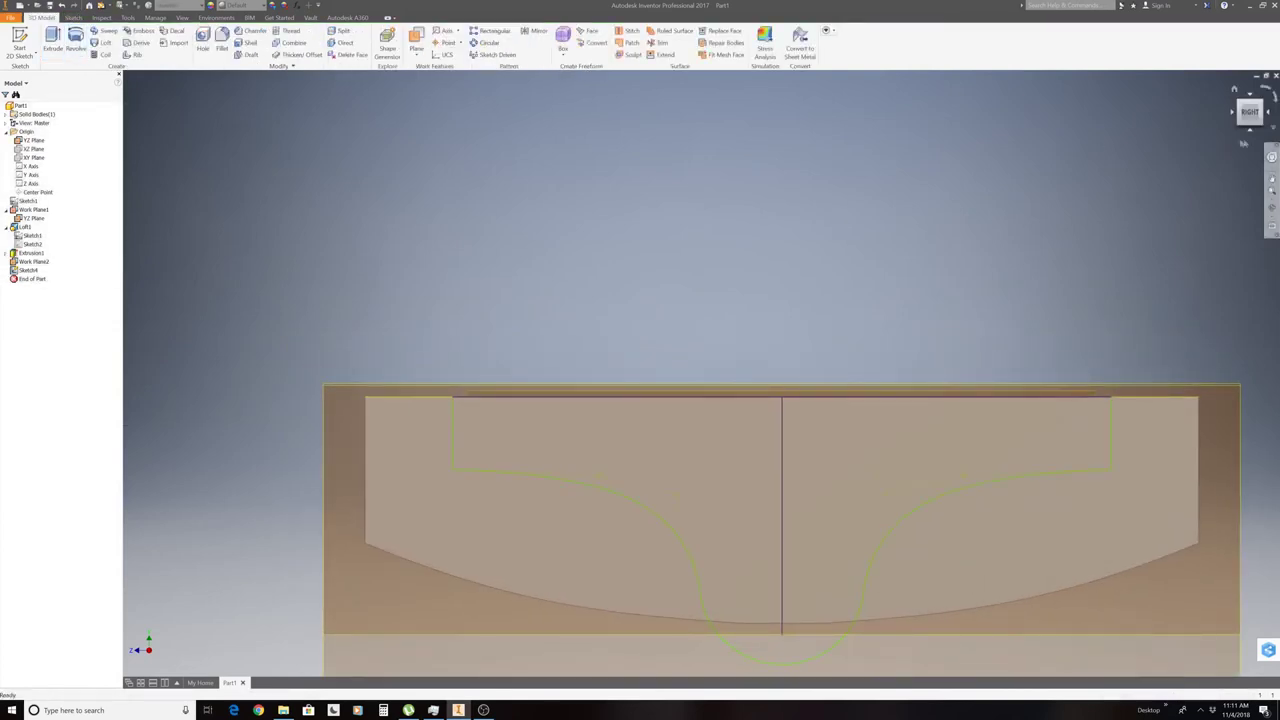
pyautogui.moveTo(1242, 113); pyautogui.dragTo(781, 530)
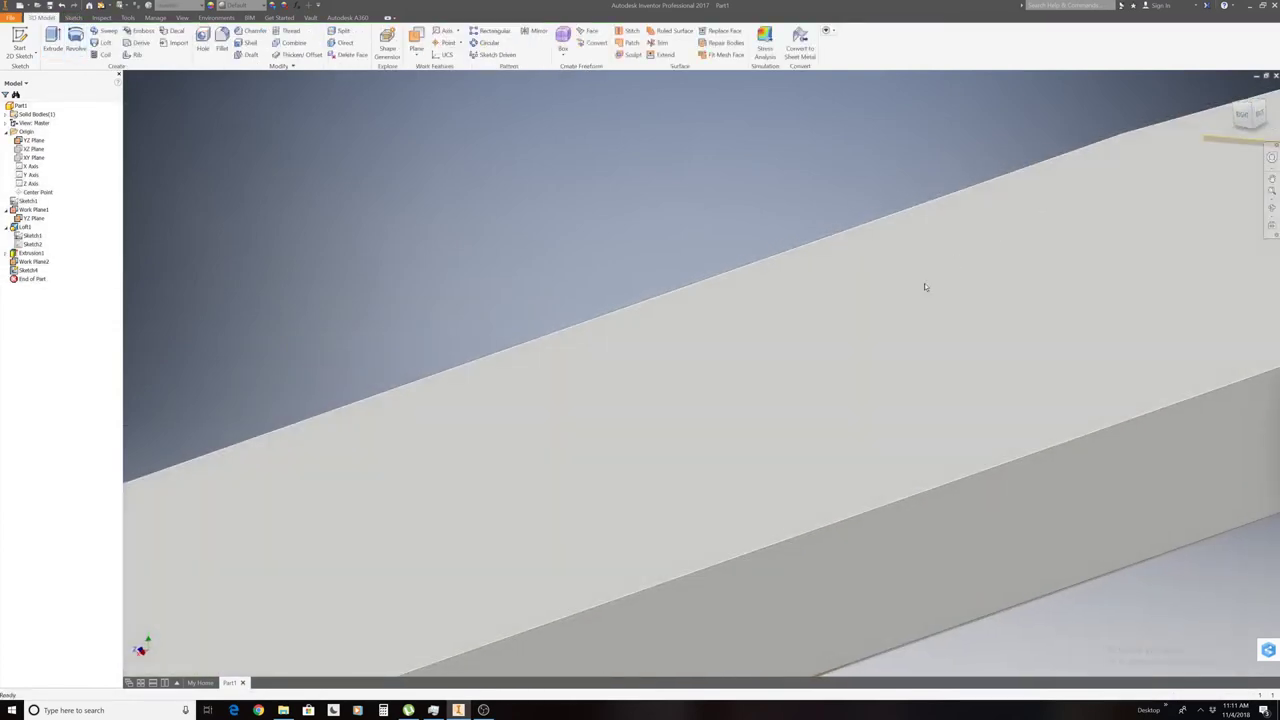
pyautogui.scroll(5, 923, 286)
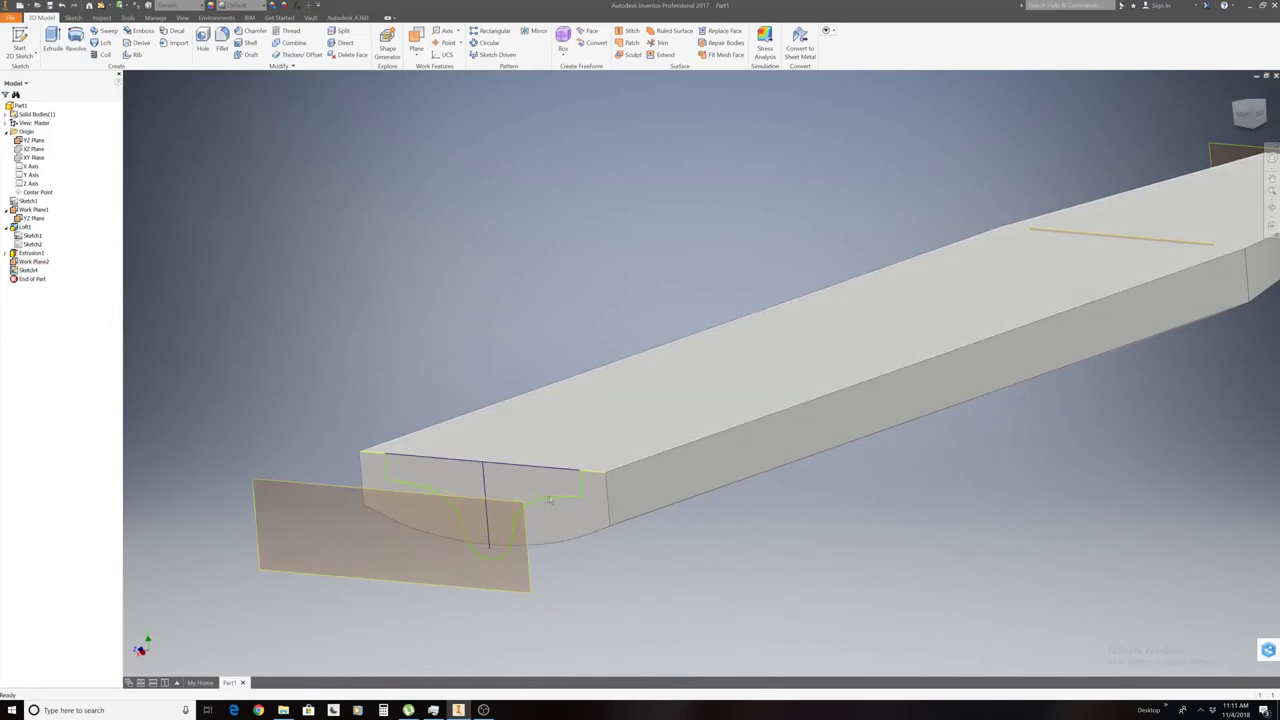
# Hide the keel profile sketch.
pyautogui.click(578, 497)
pyautogui.rightClick(30, 271)
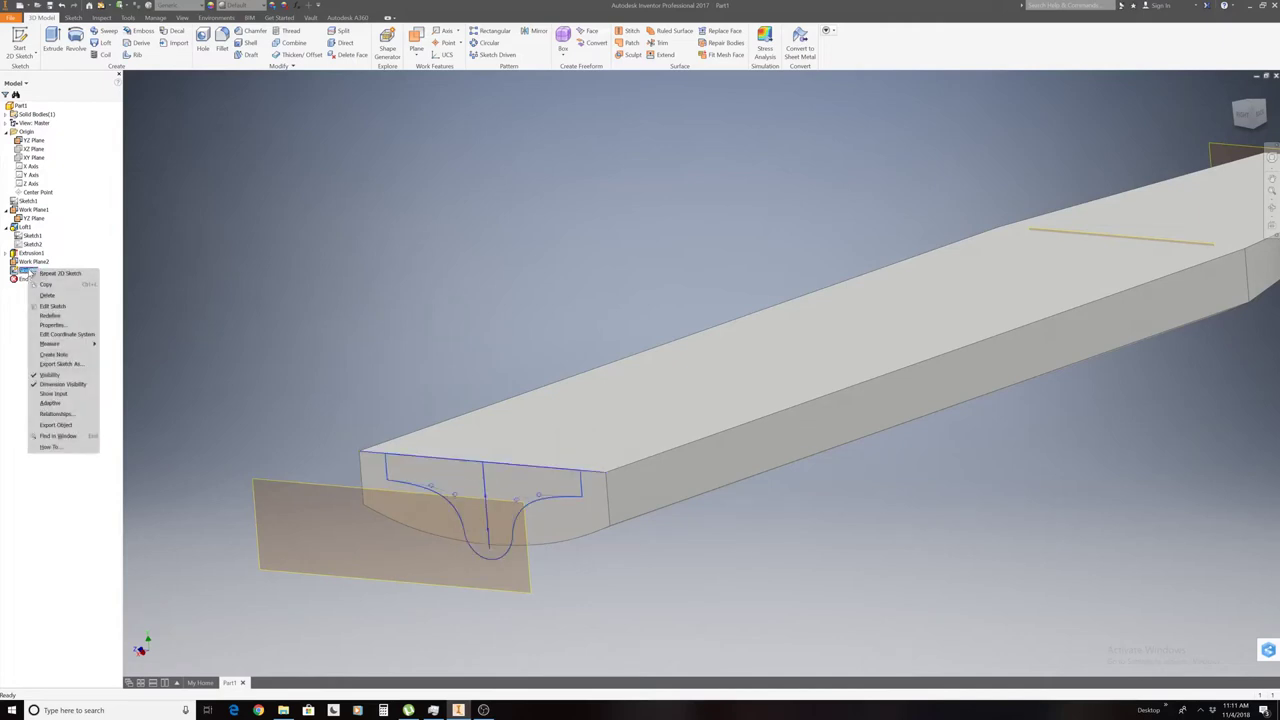
pyautogui.click(50, 374)
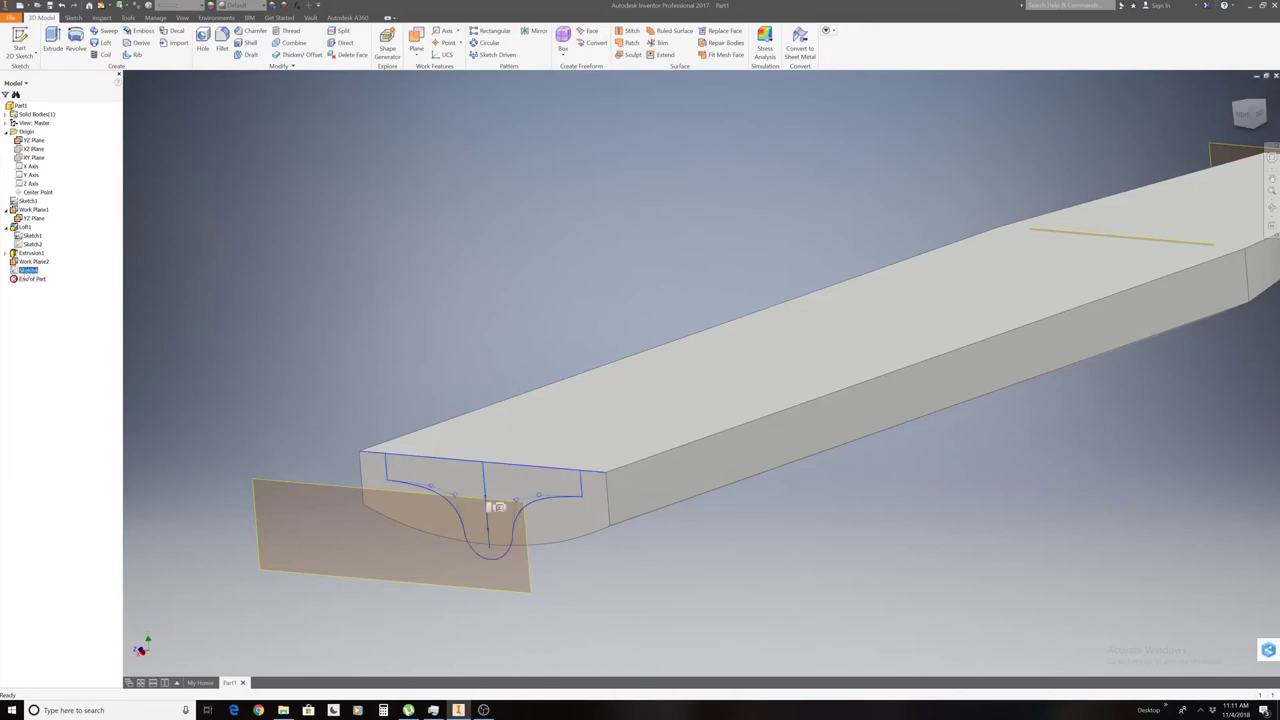
pyautogui.rightClick(28, 270)
pyautogui.press('Escape')
# Start a sketch on the offset work plane and finish it empty.
pyautogui.rightClick(339, 491)
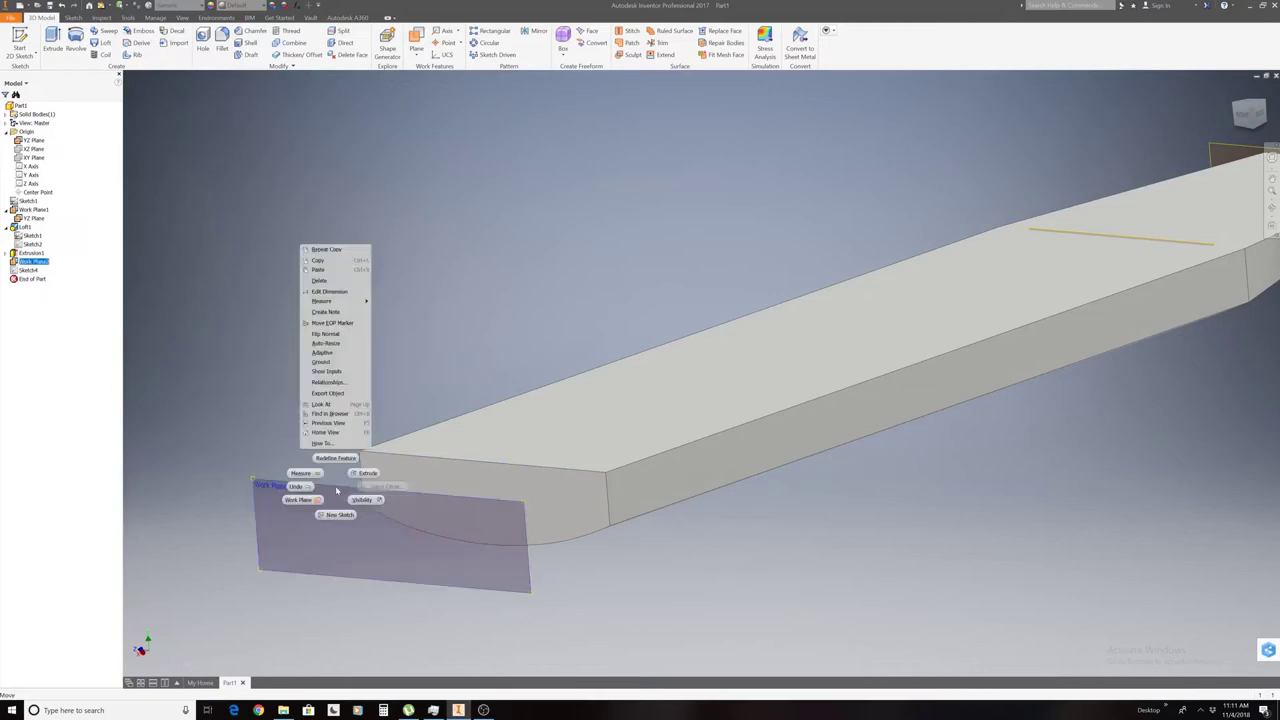
pyautogui.click(340, 515)
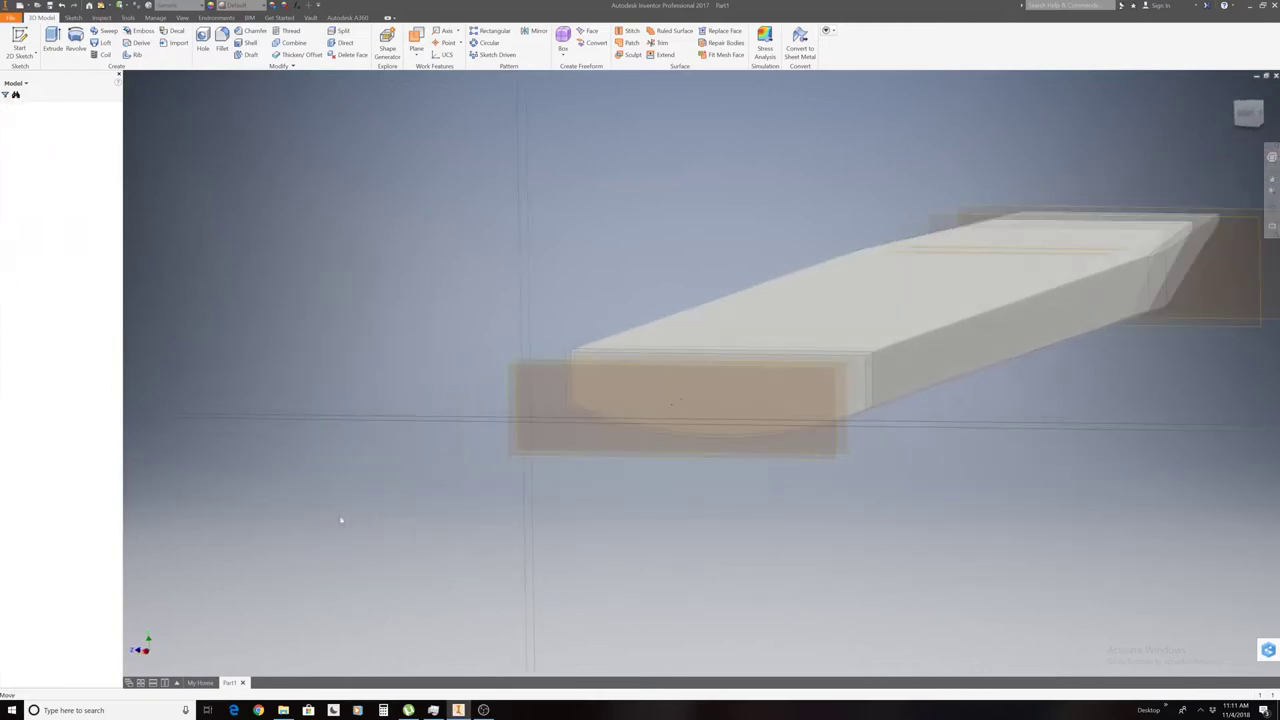
pyautogui.rightClick(661, 398)
pyautogui.click(659, 421)
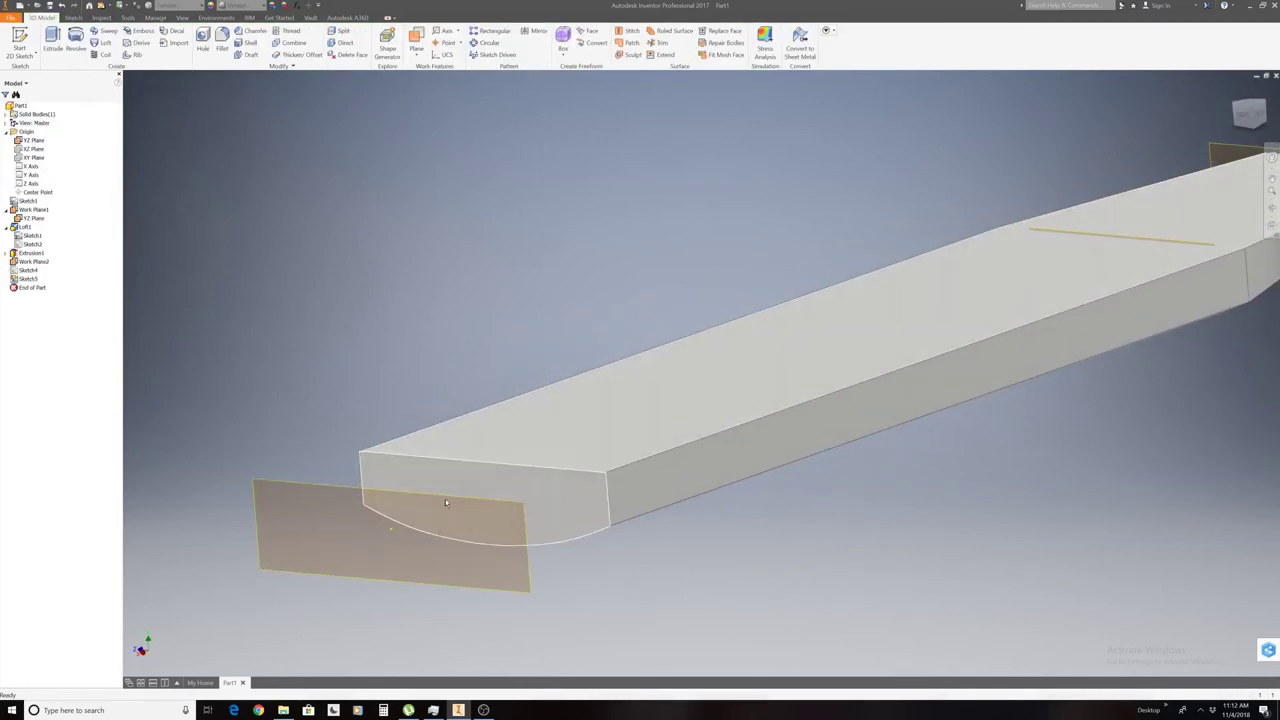
# Create Sketch6 on the offset work plane with a pasted copy of the keel profile.
pyautogui.rightClick(445, 500)
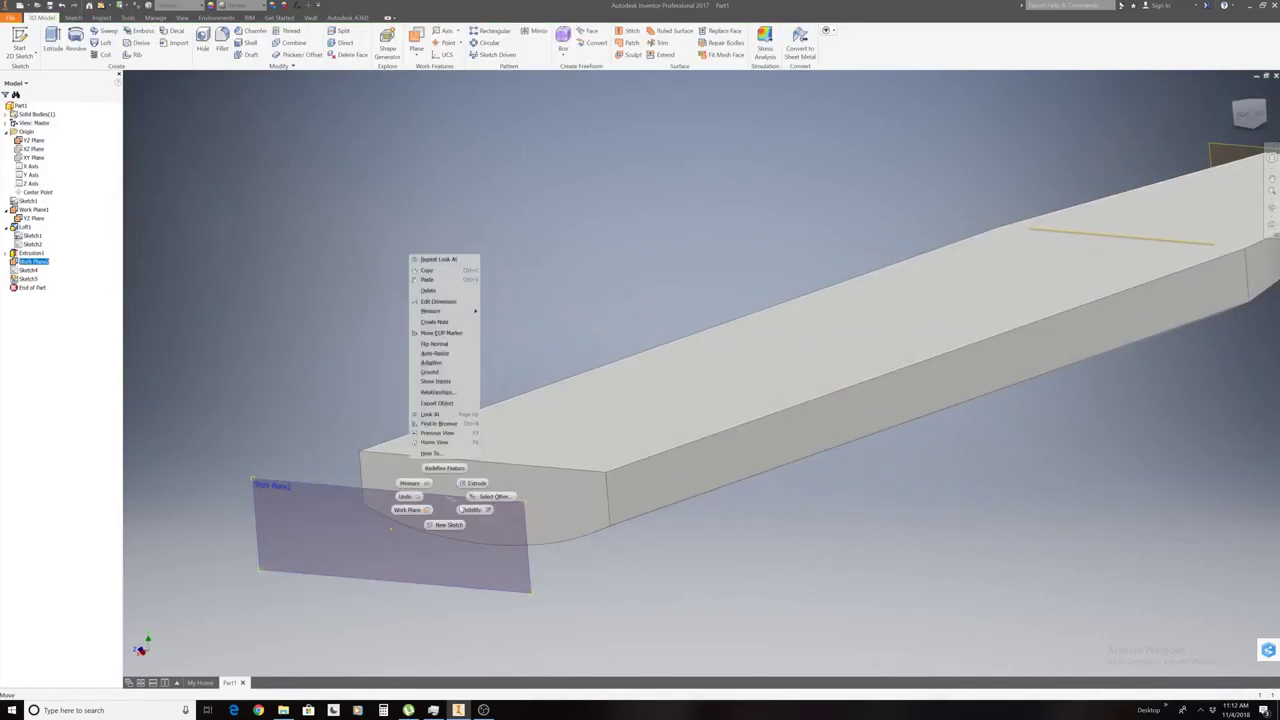
pyautogui.click(447, 525)
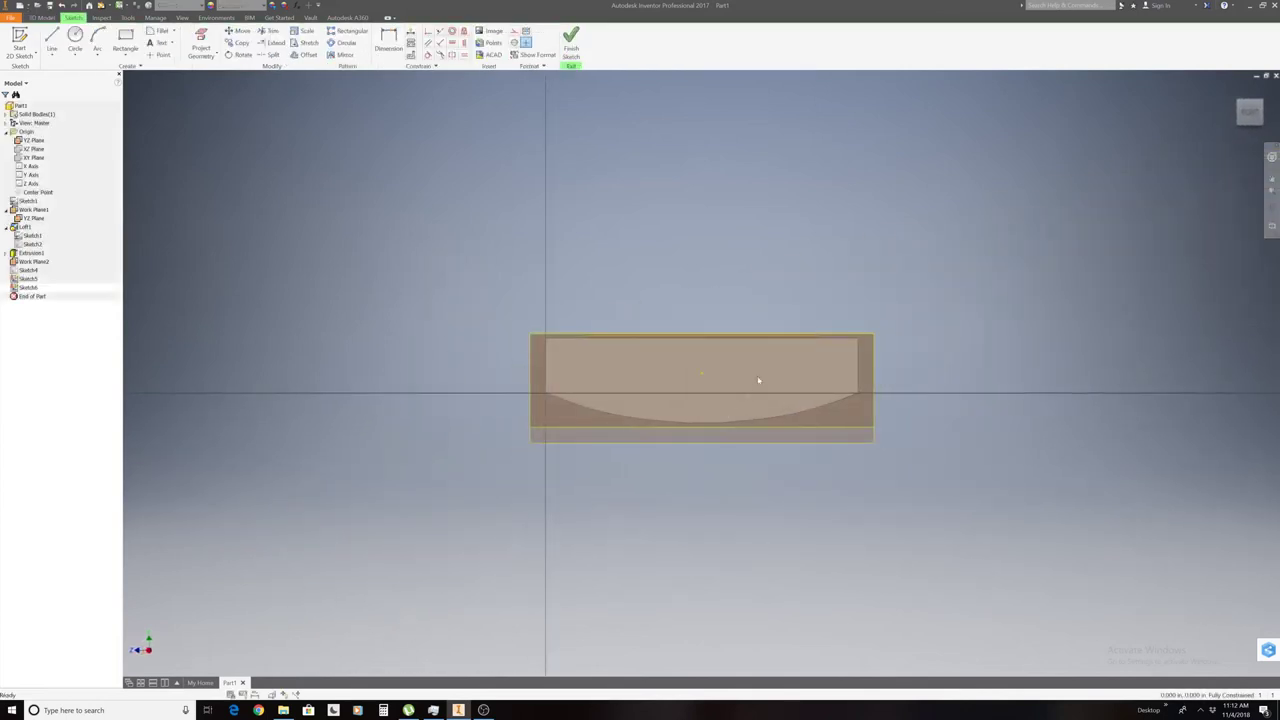
pyautogui.rightClick(758, 380)
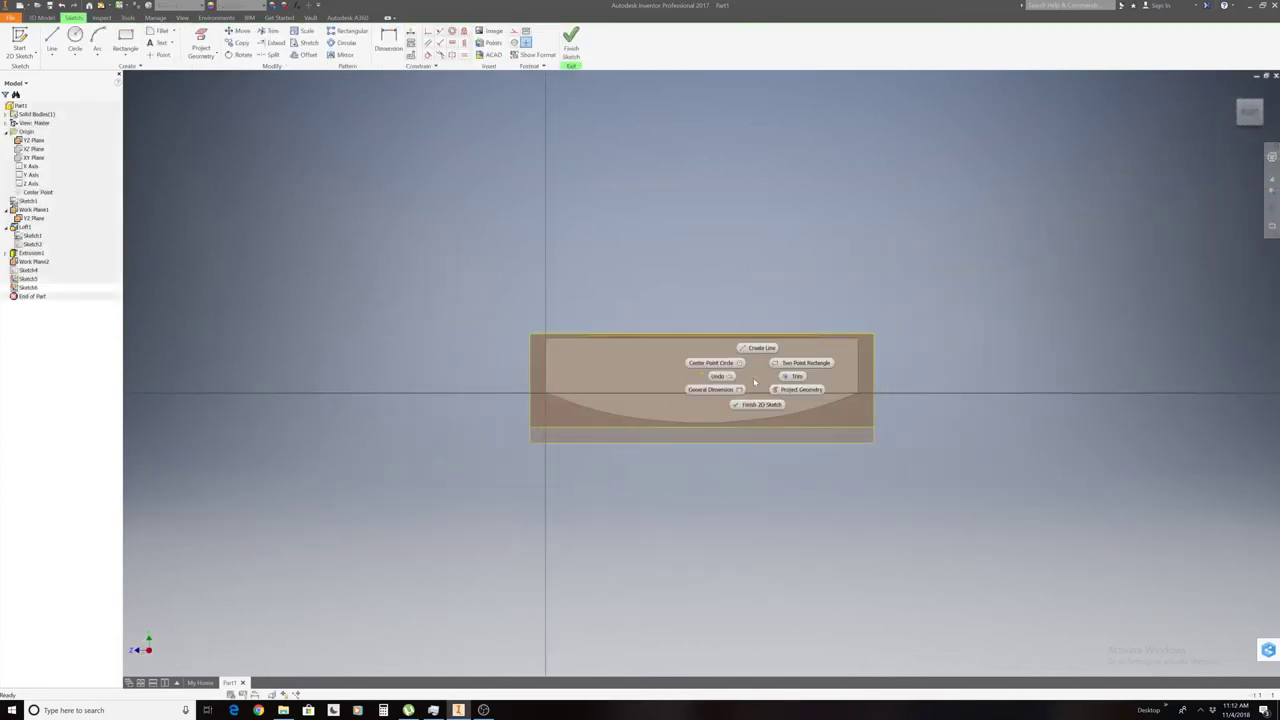
pyautogui.rightClick(703, 384)
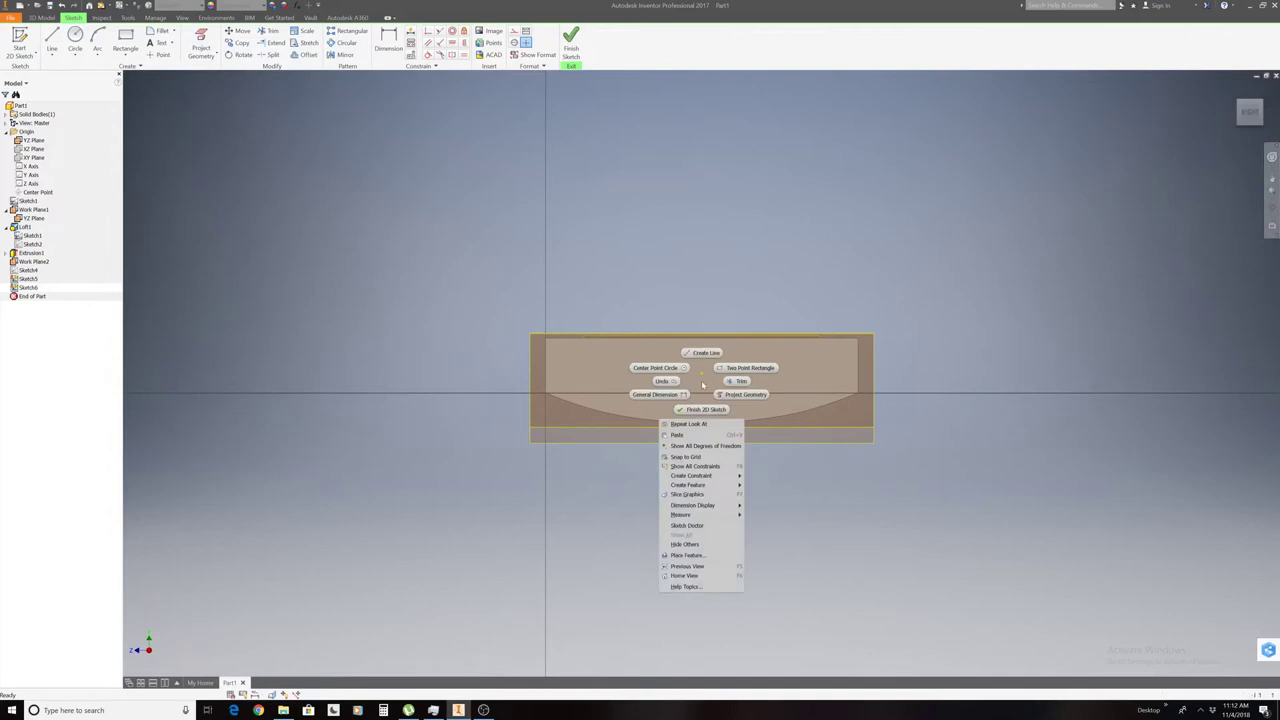
pyautogui.click(700, 435)
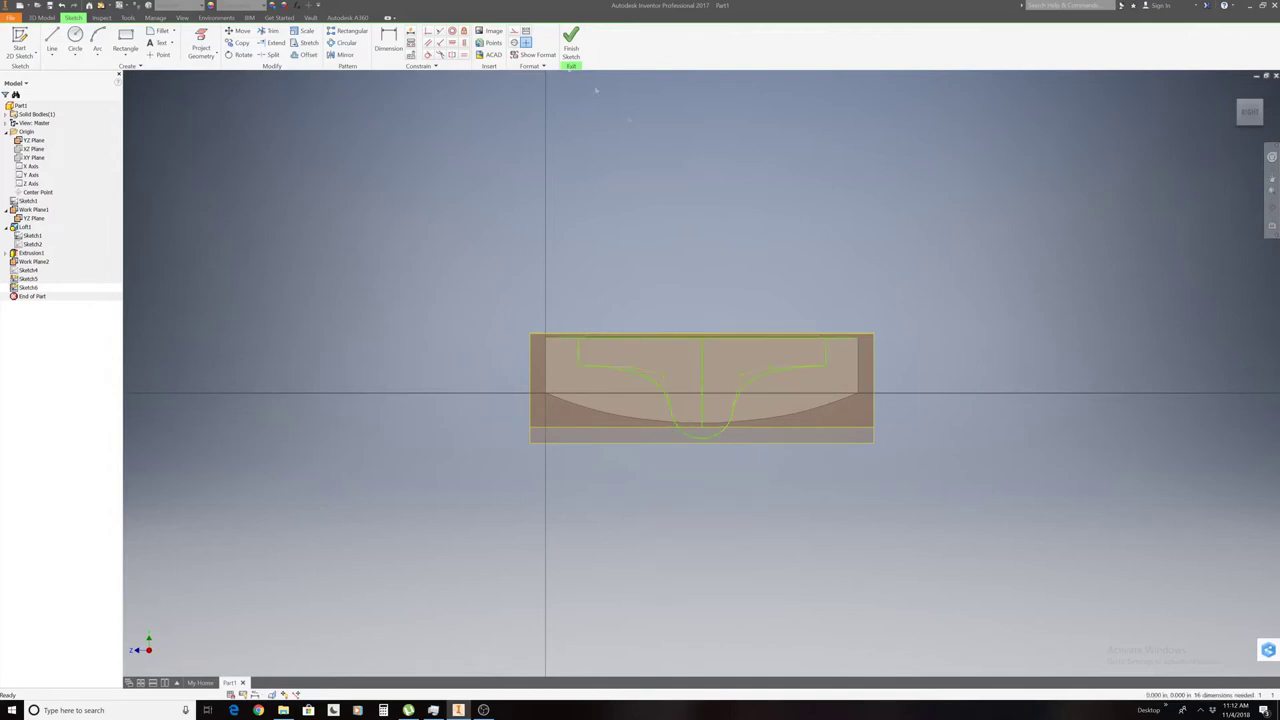
pyautogui.click(571, 40)
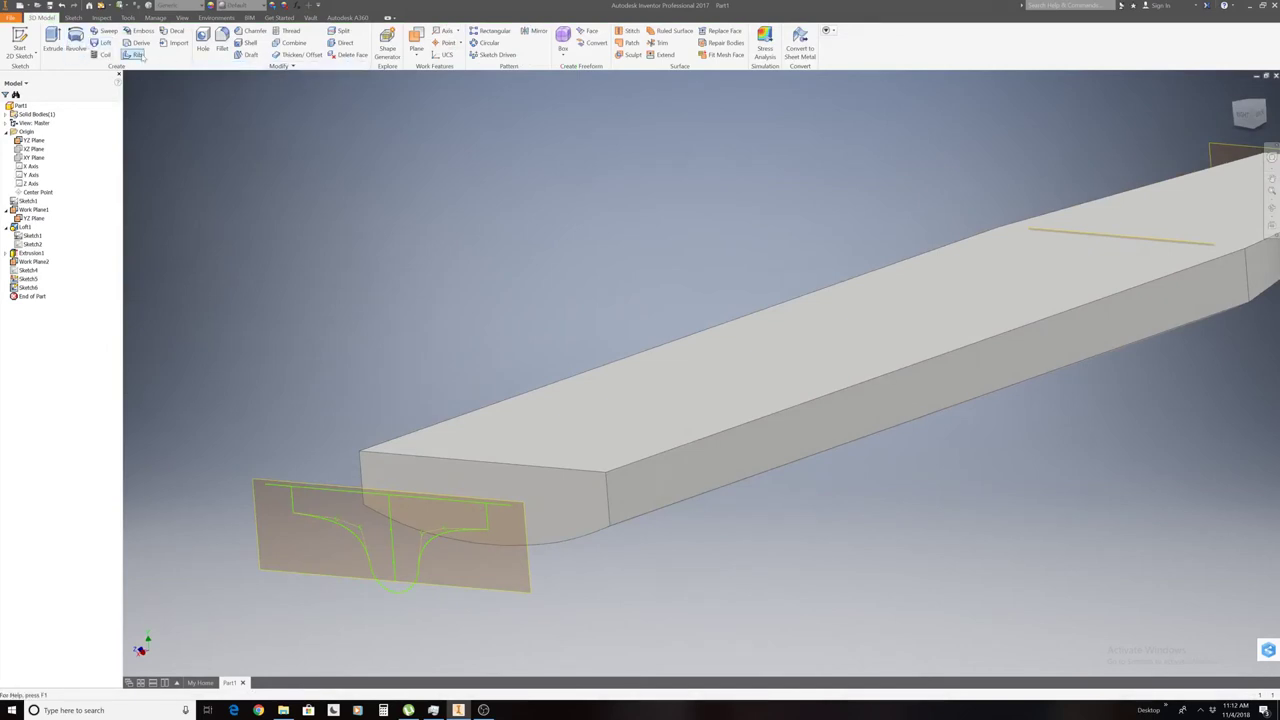
# Start a new sketch on the hull's curved front end face.
pyautogui.click(103, 42)
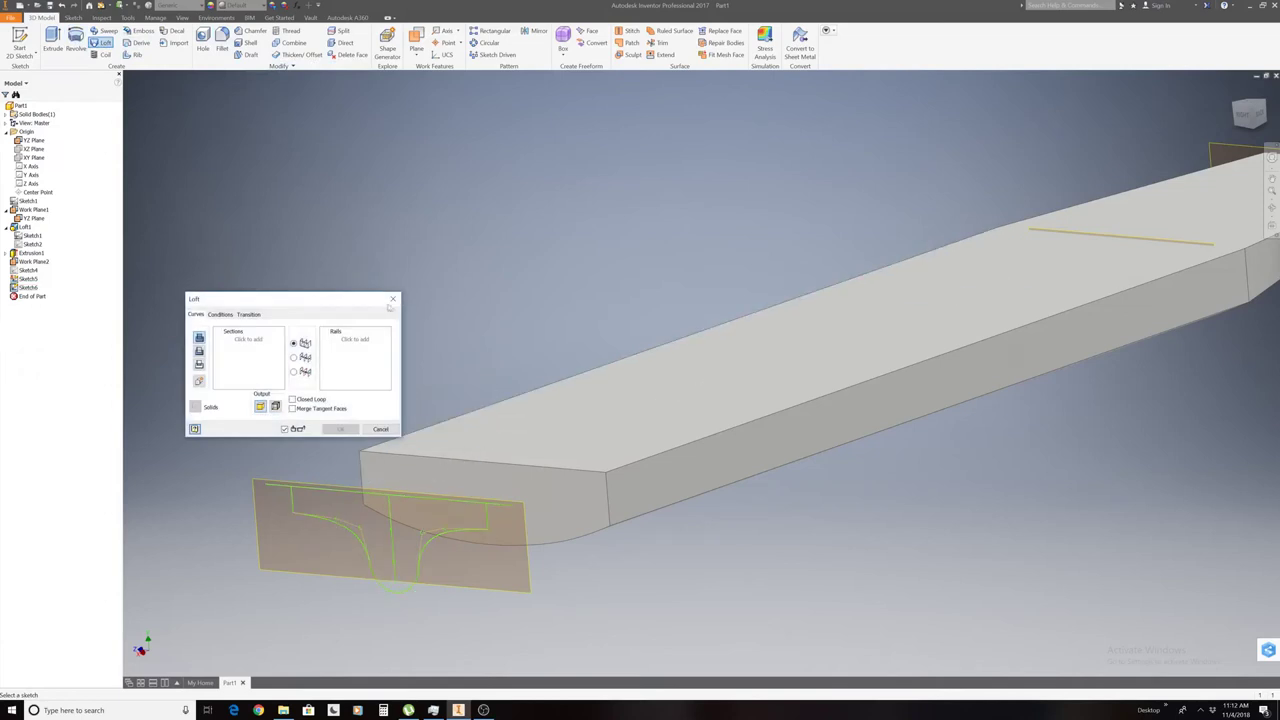
pyautogui.click(392, 298)
pyautogui.rightClick(577, 518)
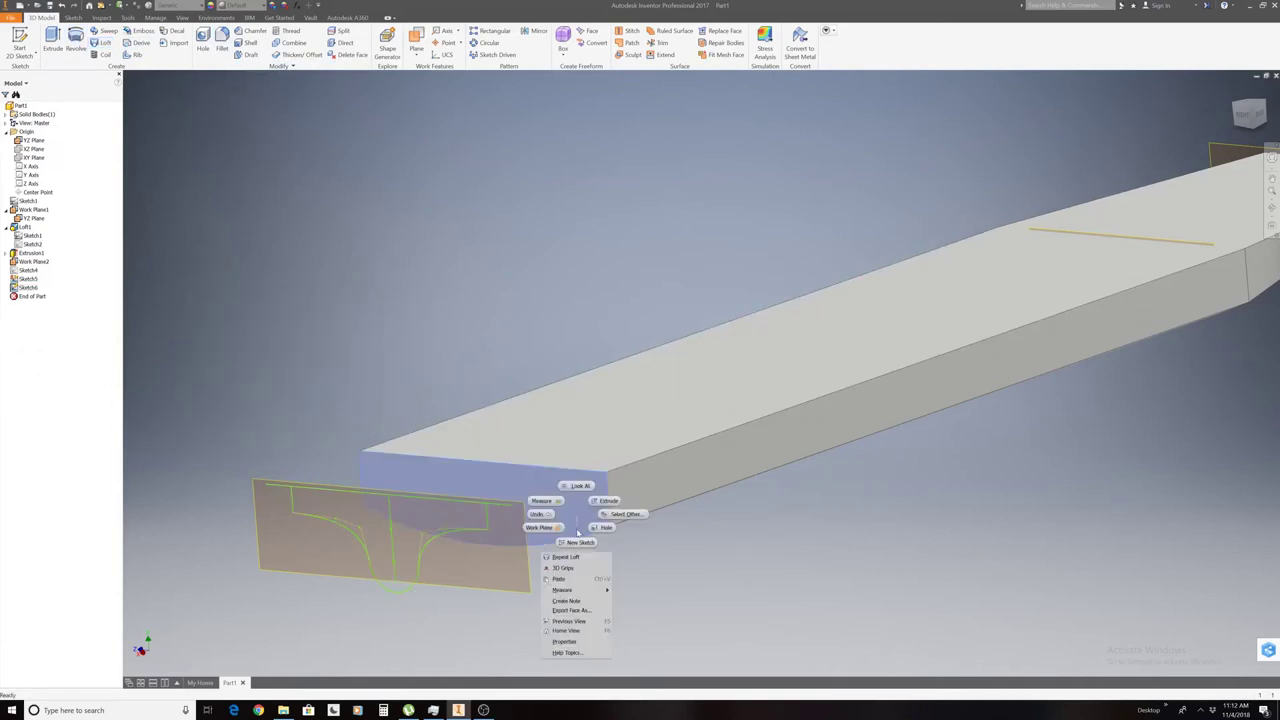
pyautogui.click(582, 529)
pyautogui.rightClick(540, 549)
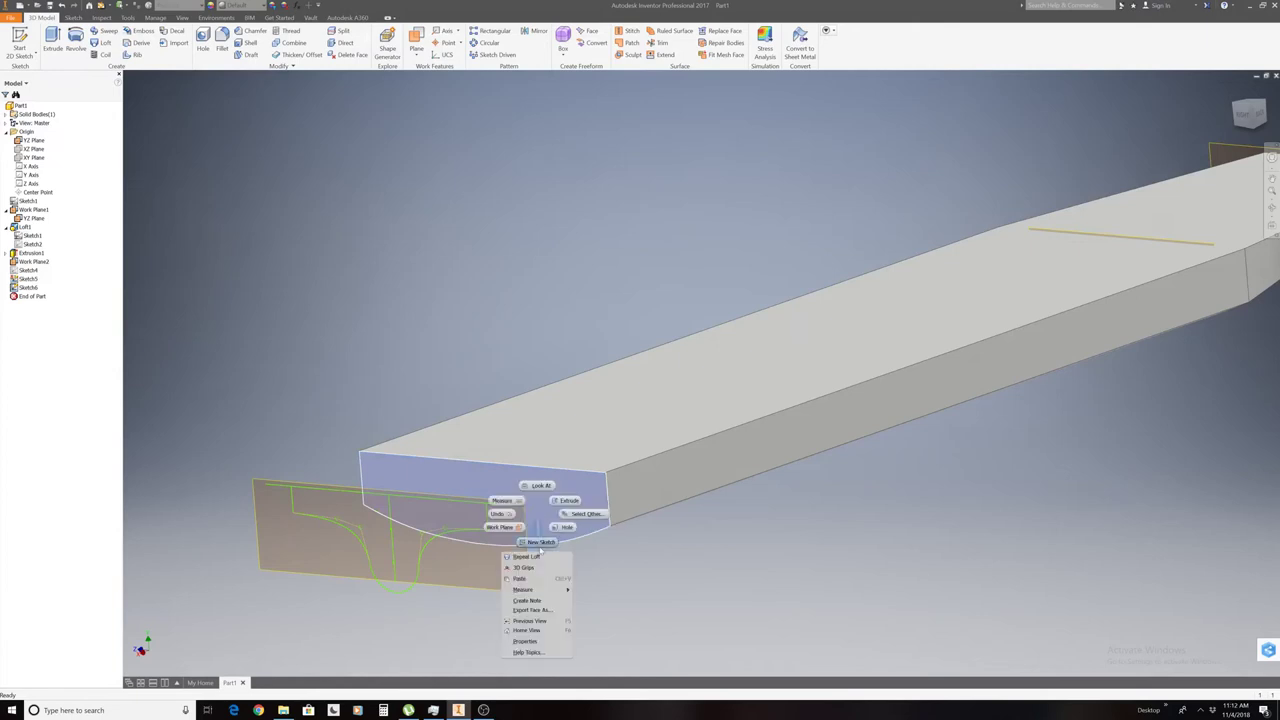
pyautogui.click(540, 543)
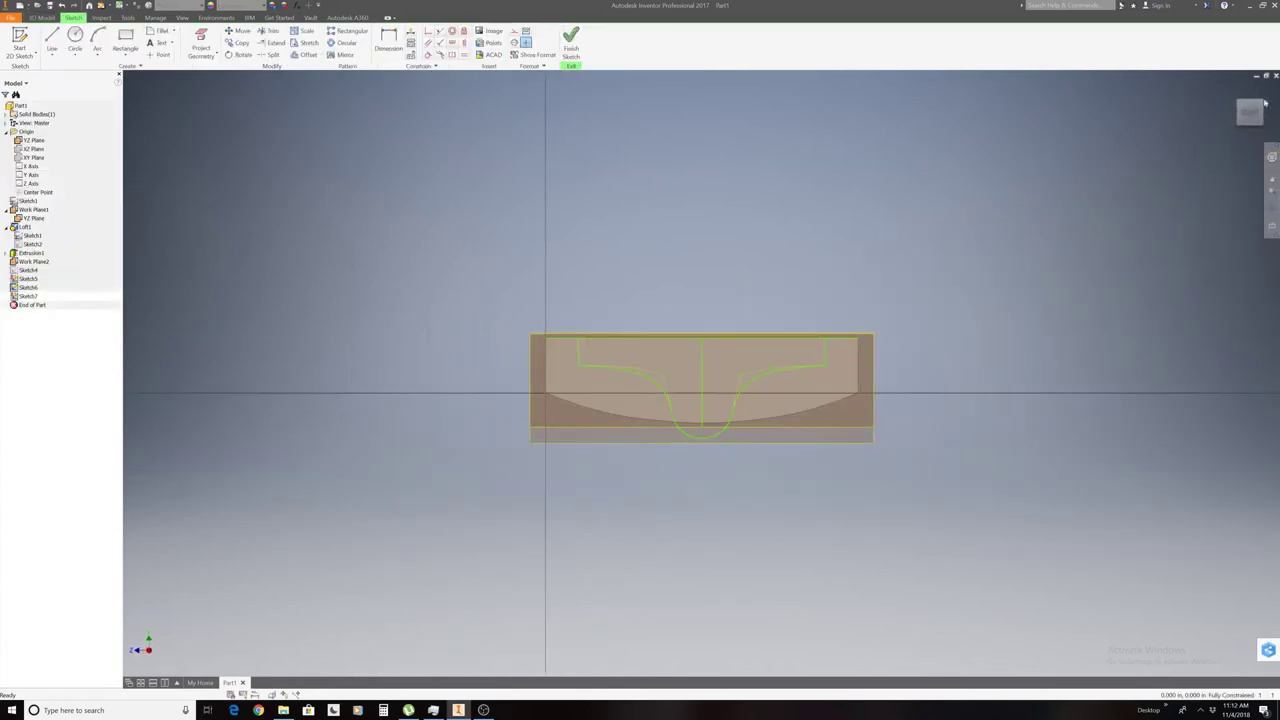
# Project the end face's edges into Sketch7 and finish the sketch.
pyautogui.click(1264, 103)
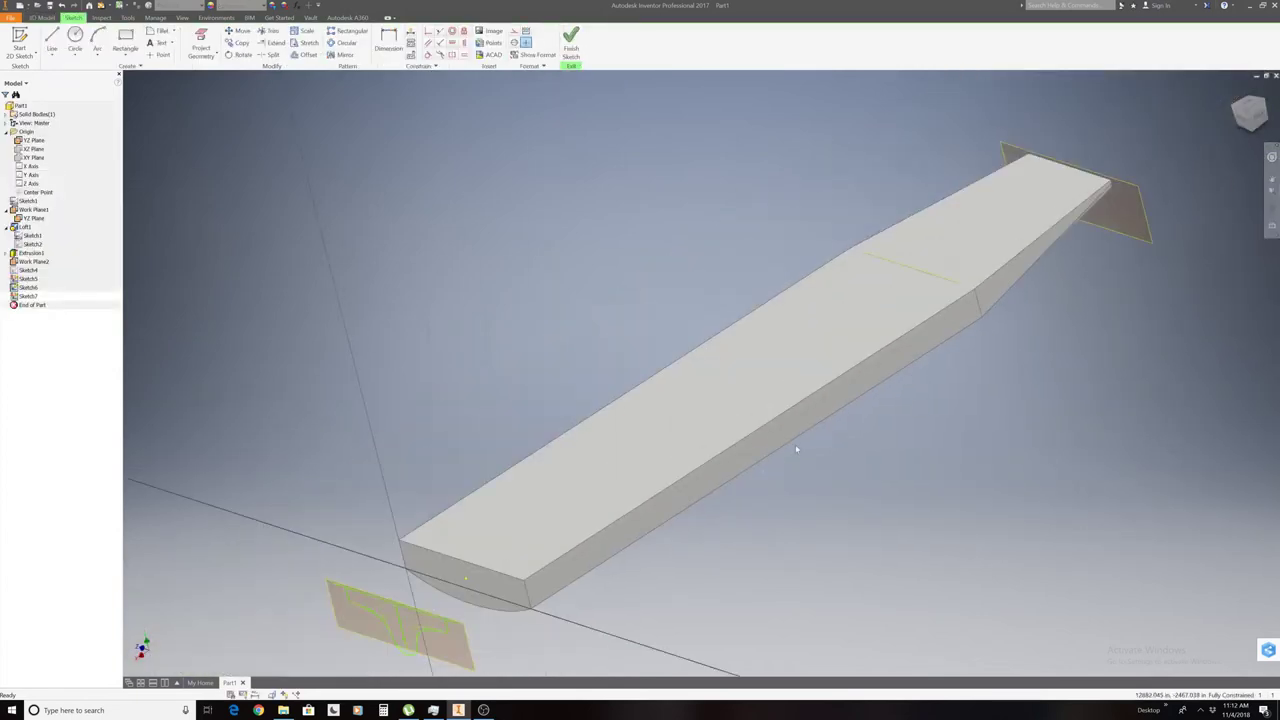
pyautogui.rightClick(488, 550)
pyautogui.click(501, 599)
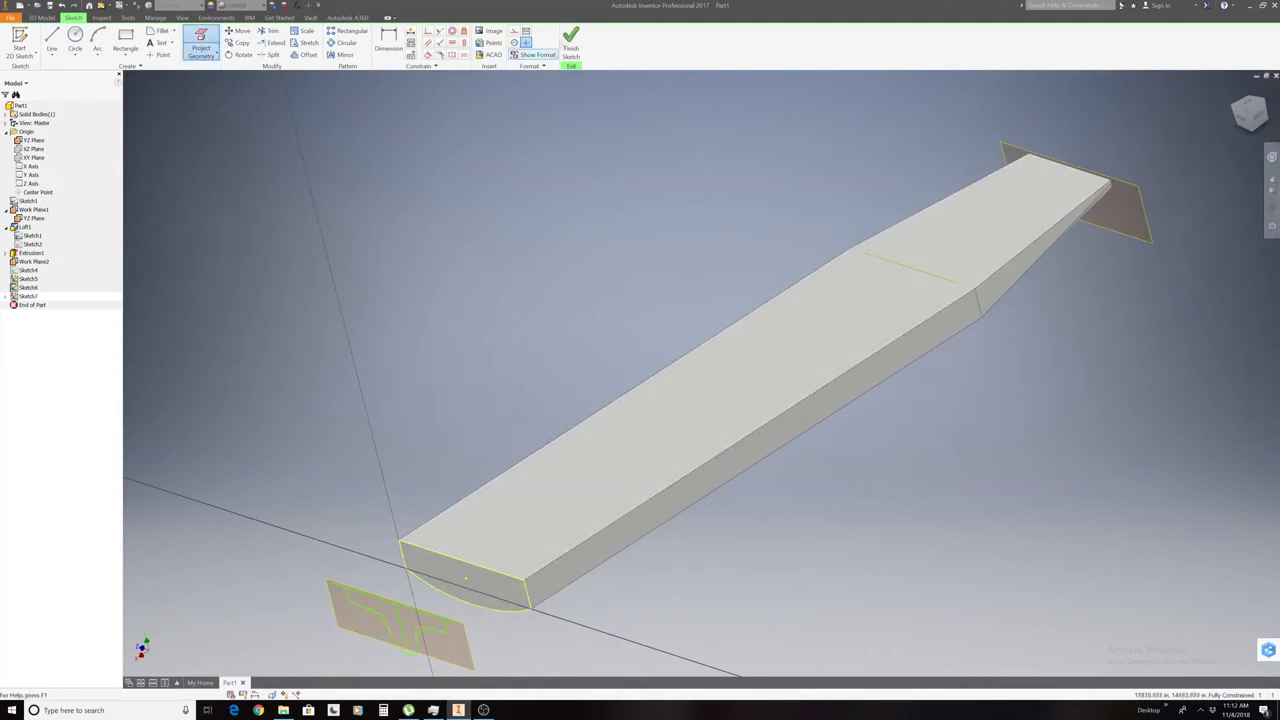
pyautogui.click(571, 40)
pyautogui.scroll(-5, 440, 291)
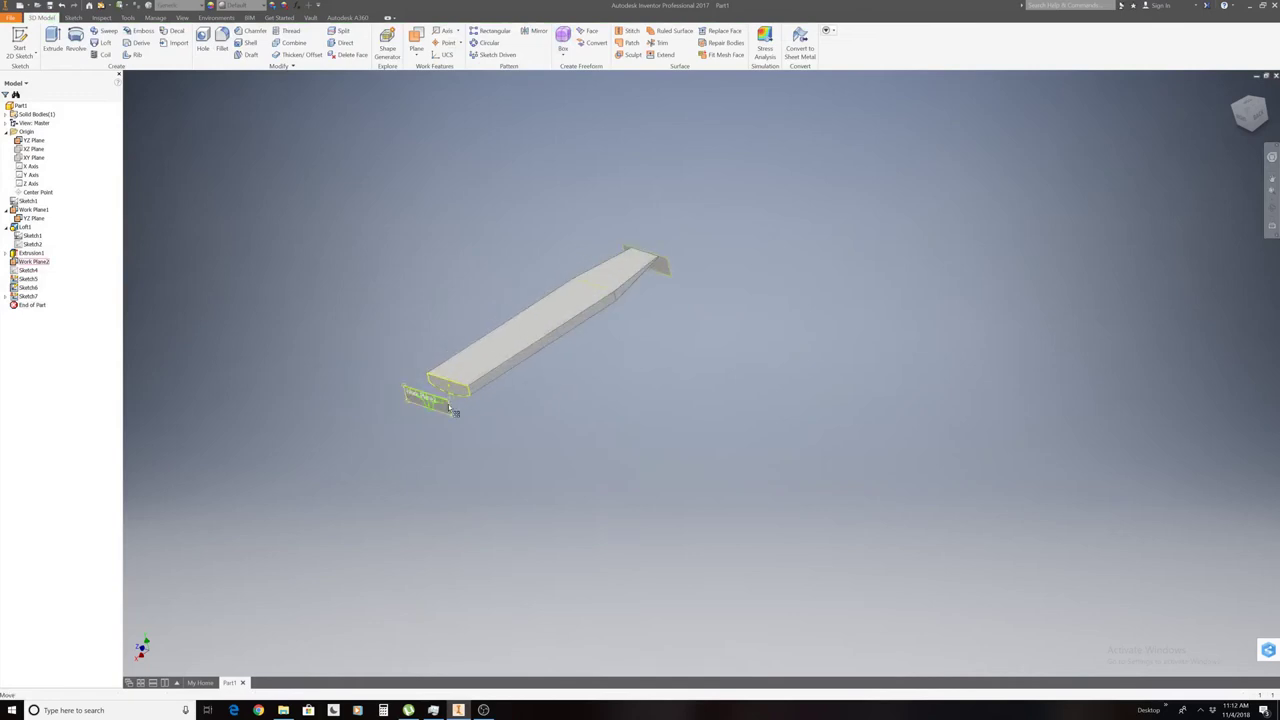
pyautogui.scroll(5, 450, 408)
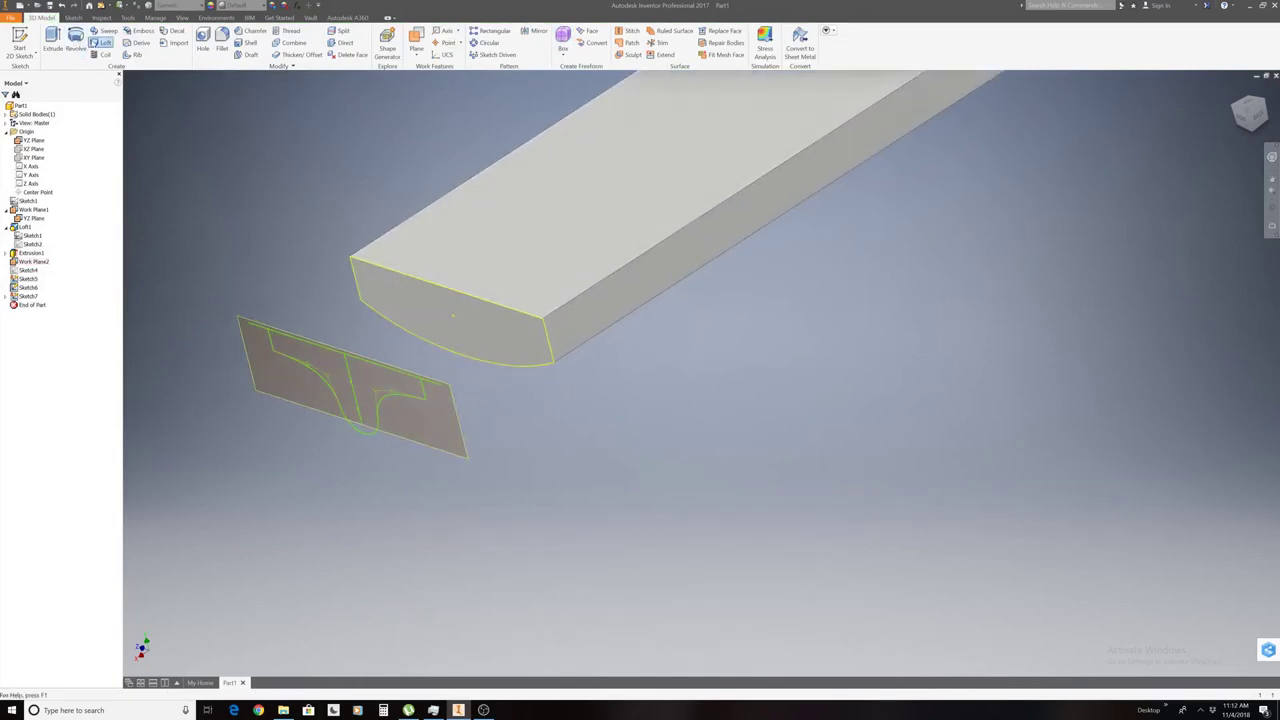
# Try lofting between the end-face edges and keel sketch, cancelling twice.
pyautogui.click(101, 42)
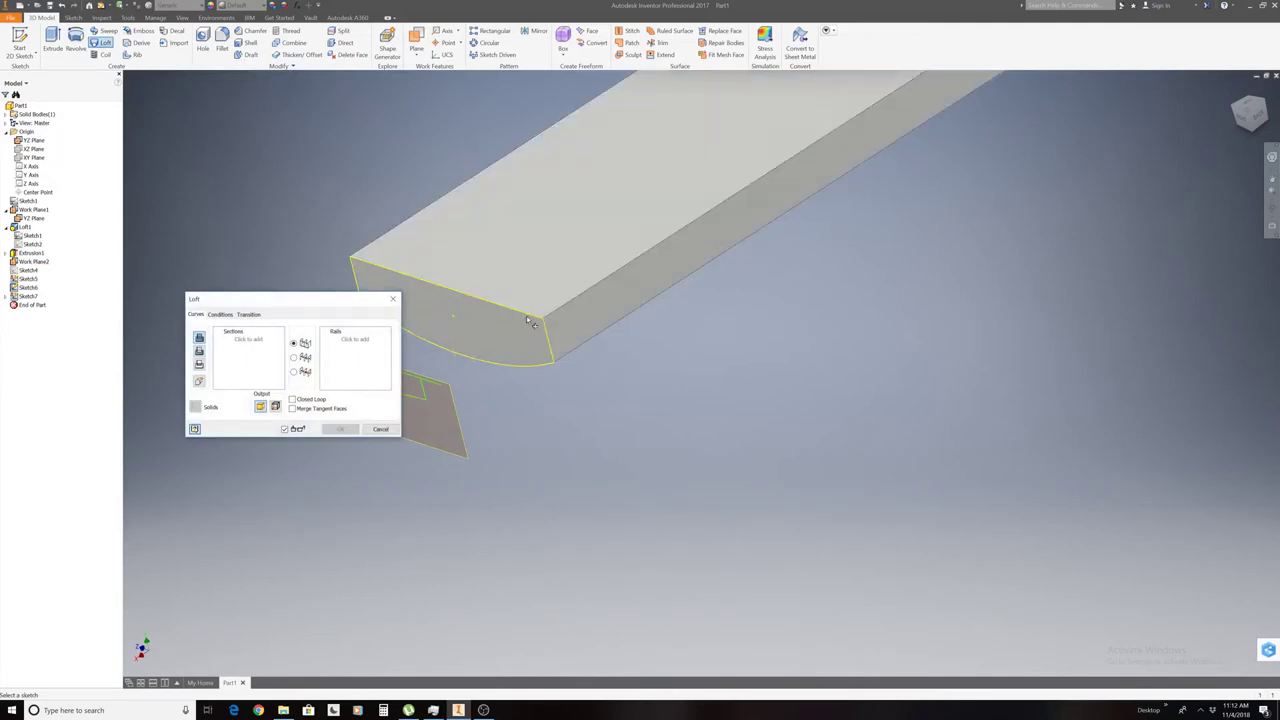
pyautogui.click(463, 303)
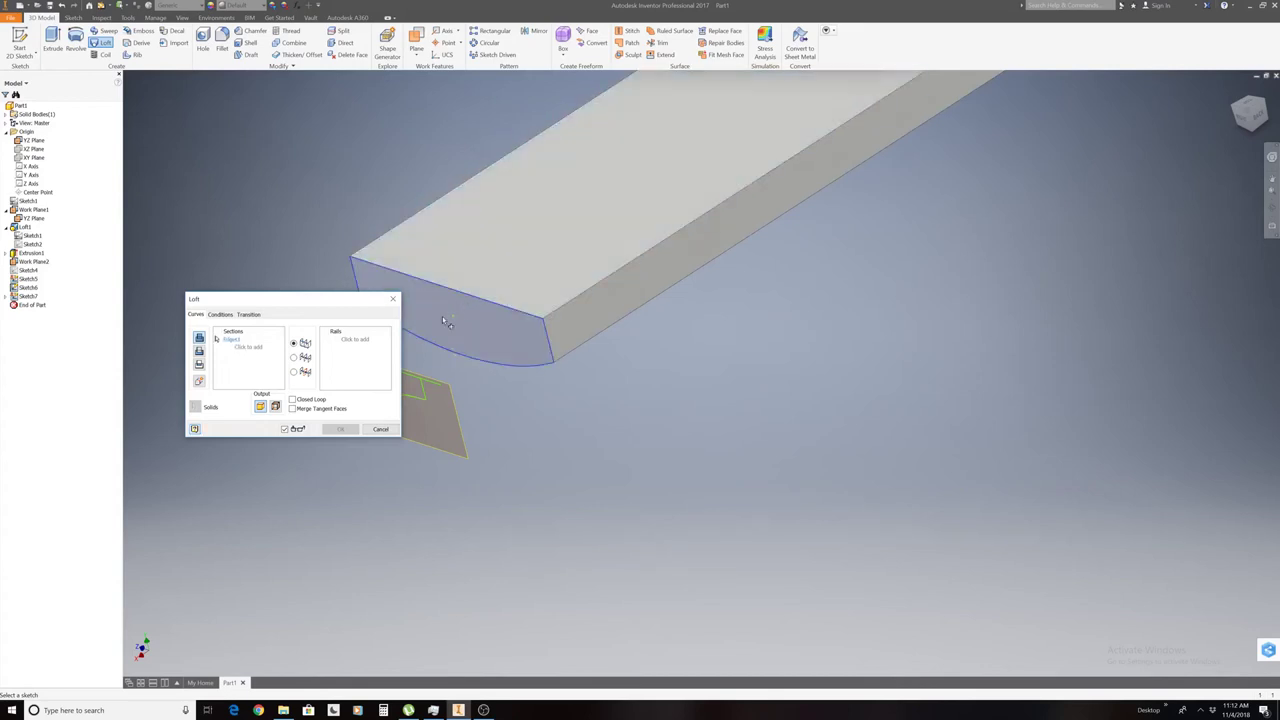
pyautogui.click(393, 298)
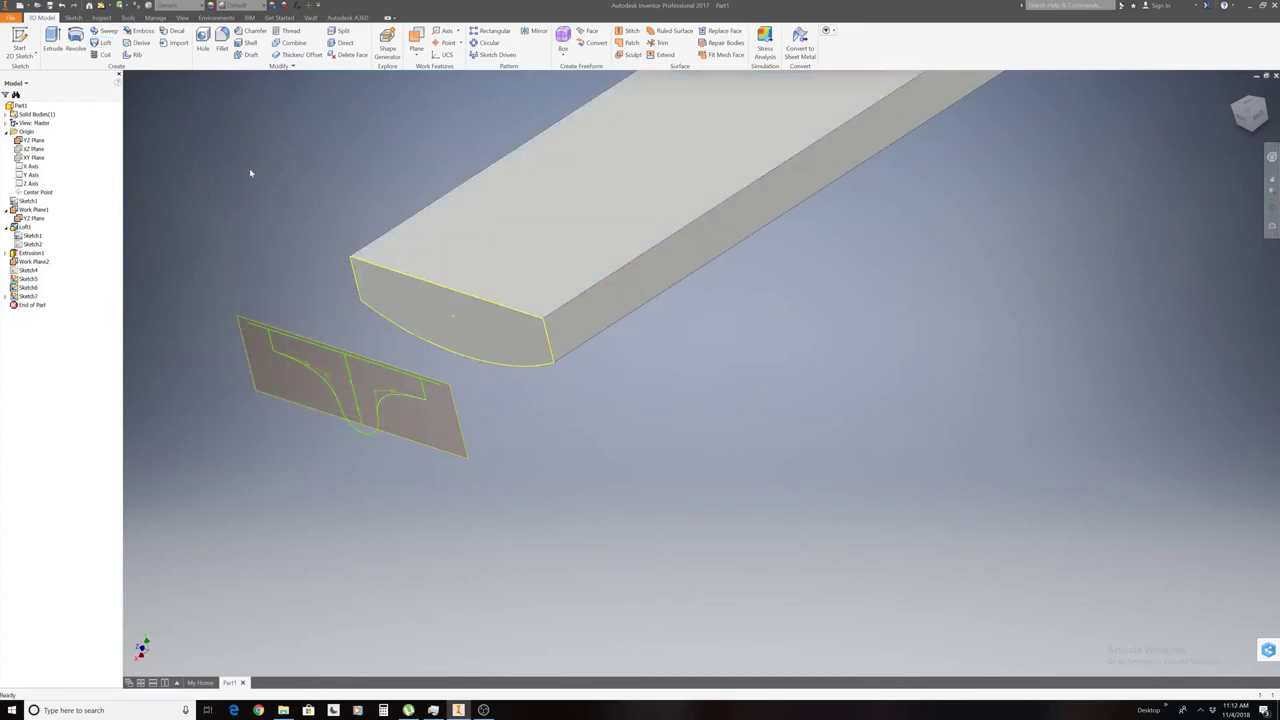
pyautogui.click(104, 42)
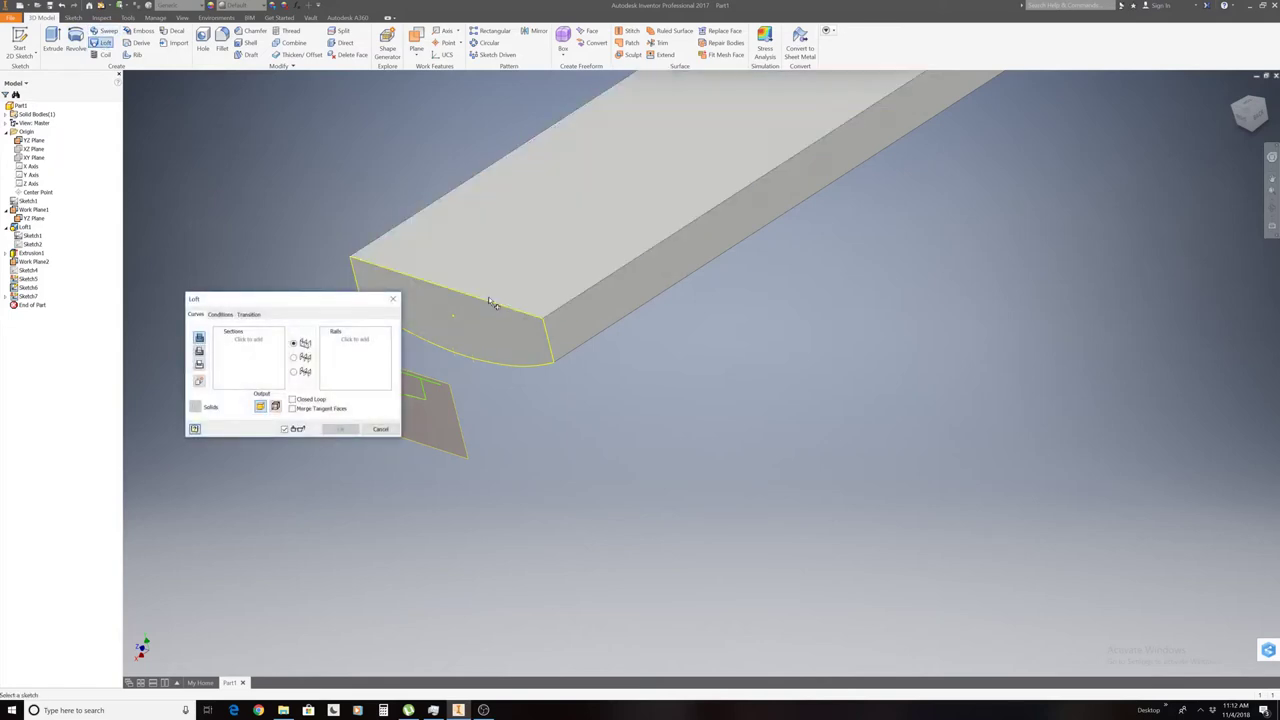
pyautogui.click(492, 304)
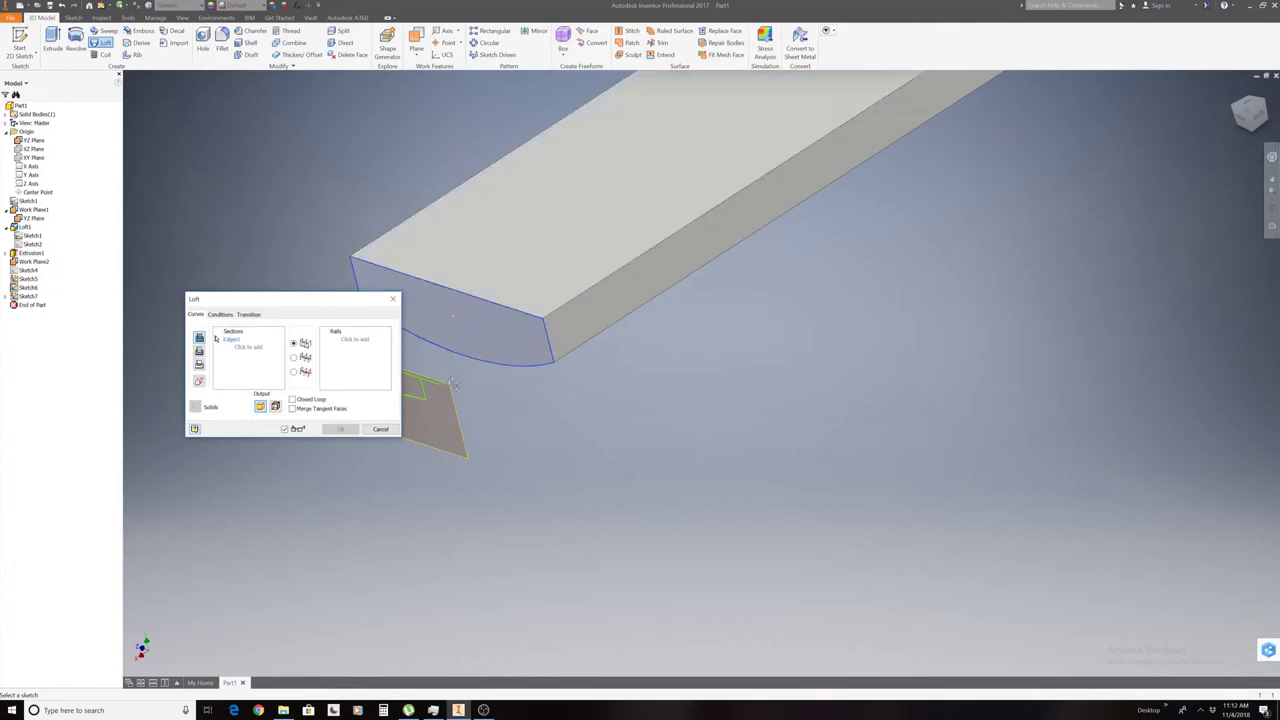
pyautogui.click(421, 400)
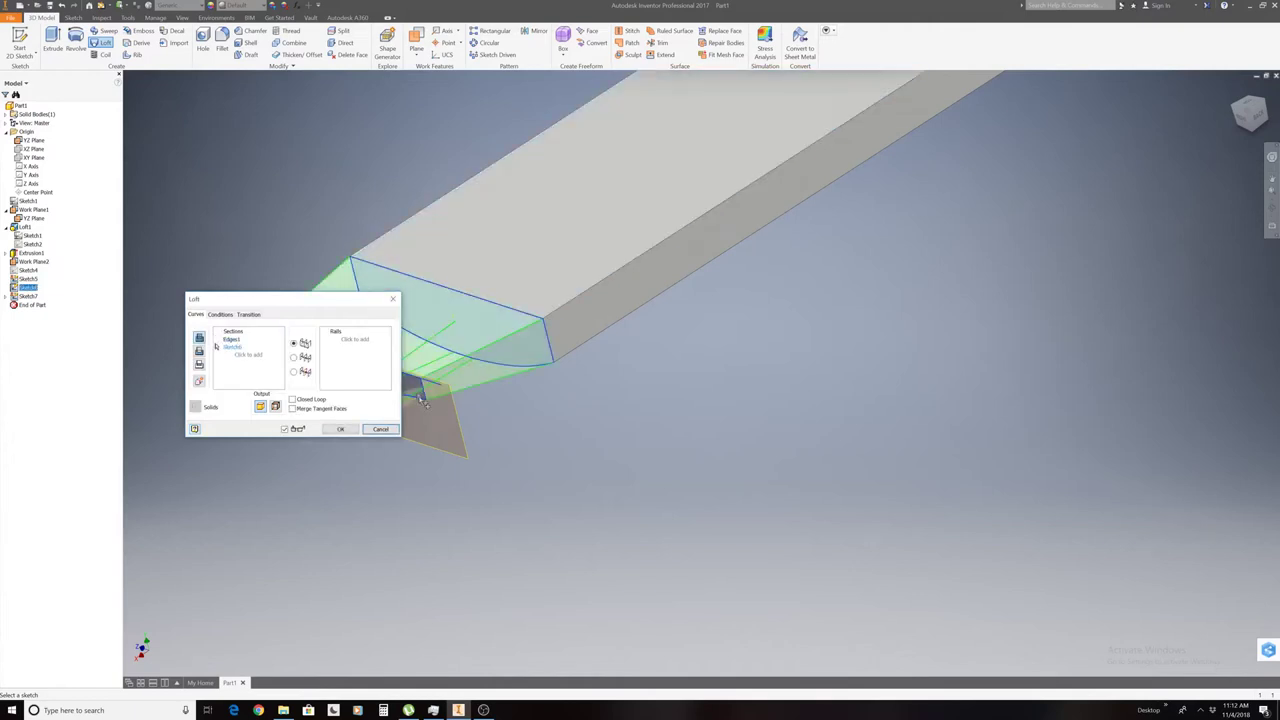
pyautogui.click(390, 304)
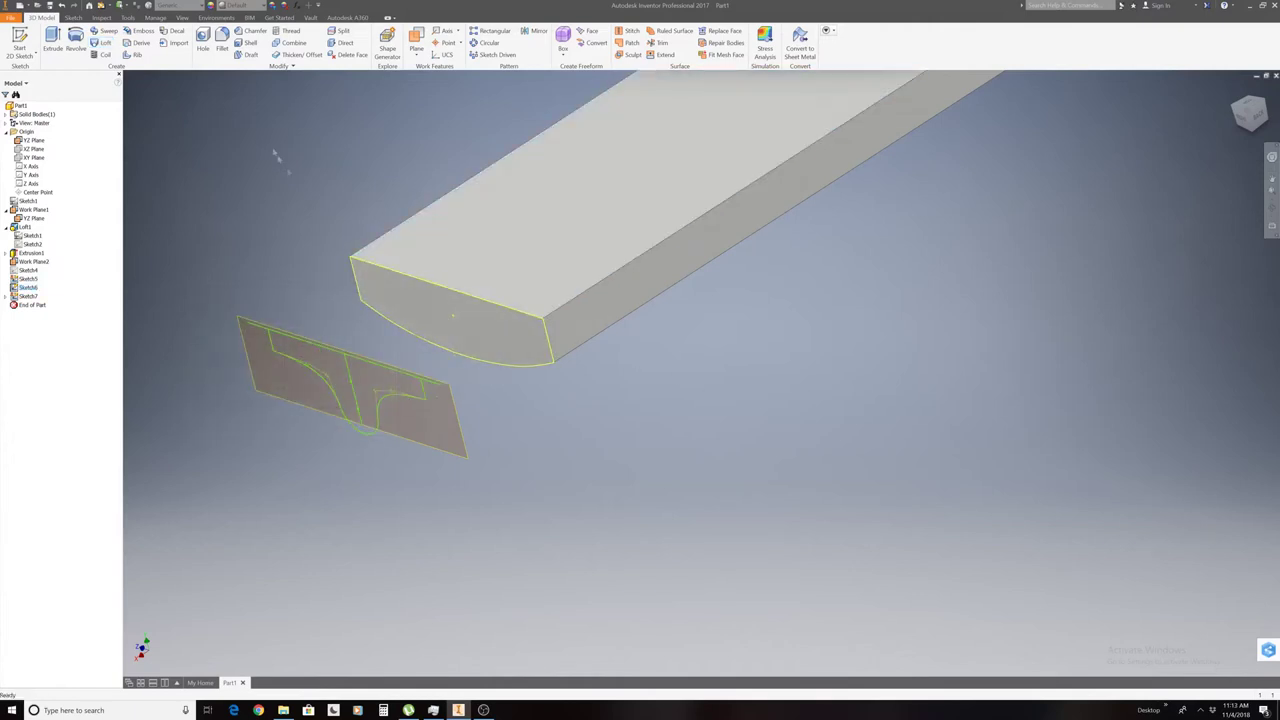
# Loft from Sketch6 to the hull's end-face edge loop to create the bow.
pyautogui.click(101, 43)
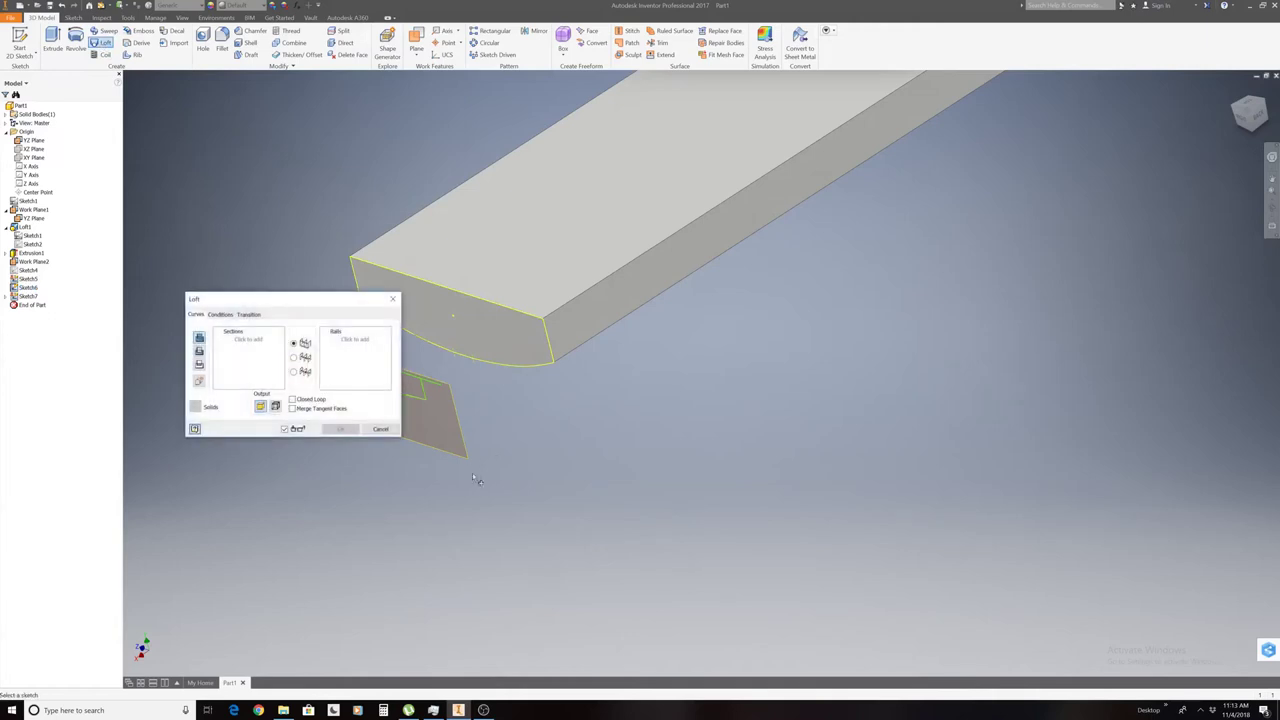
pyautogui.click(421, 400)
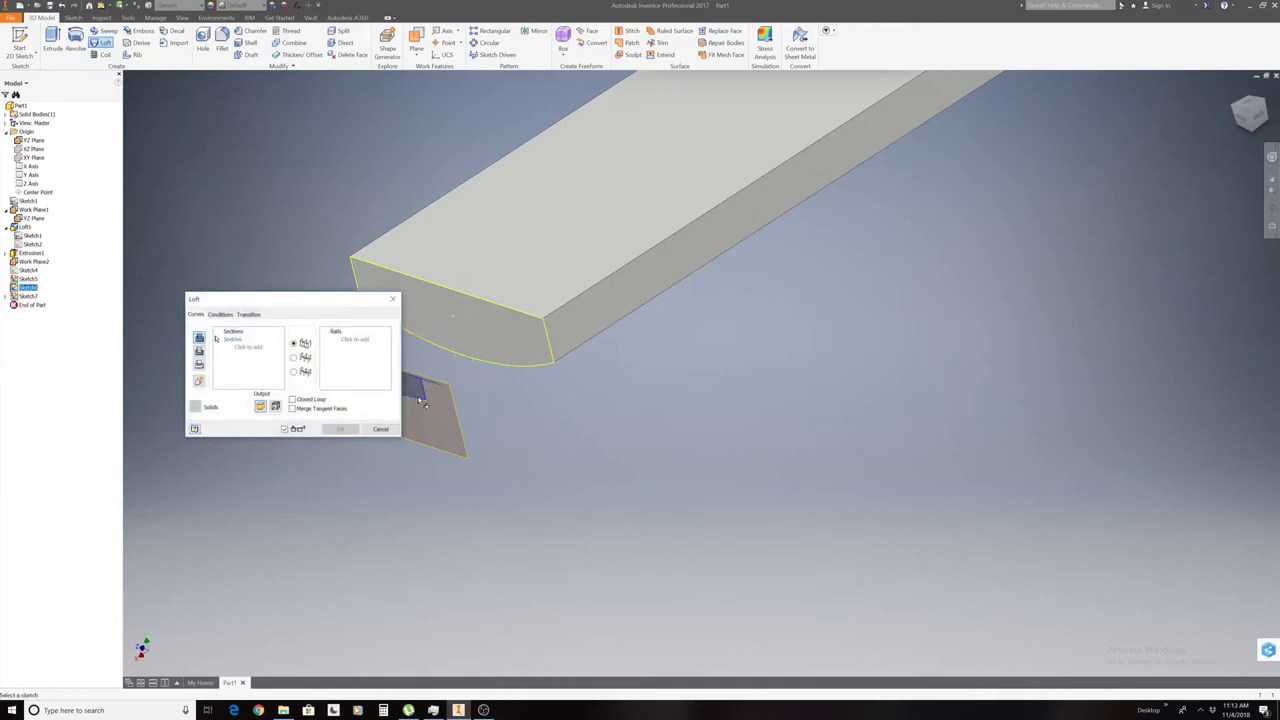
pyautogui.click(474, 305)
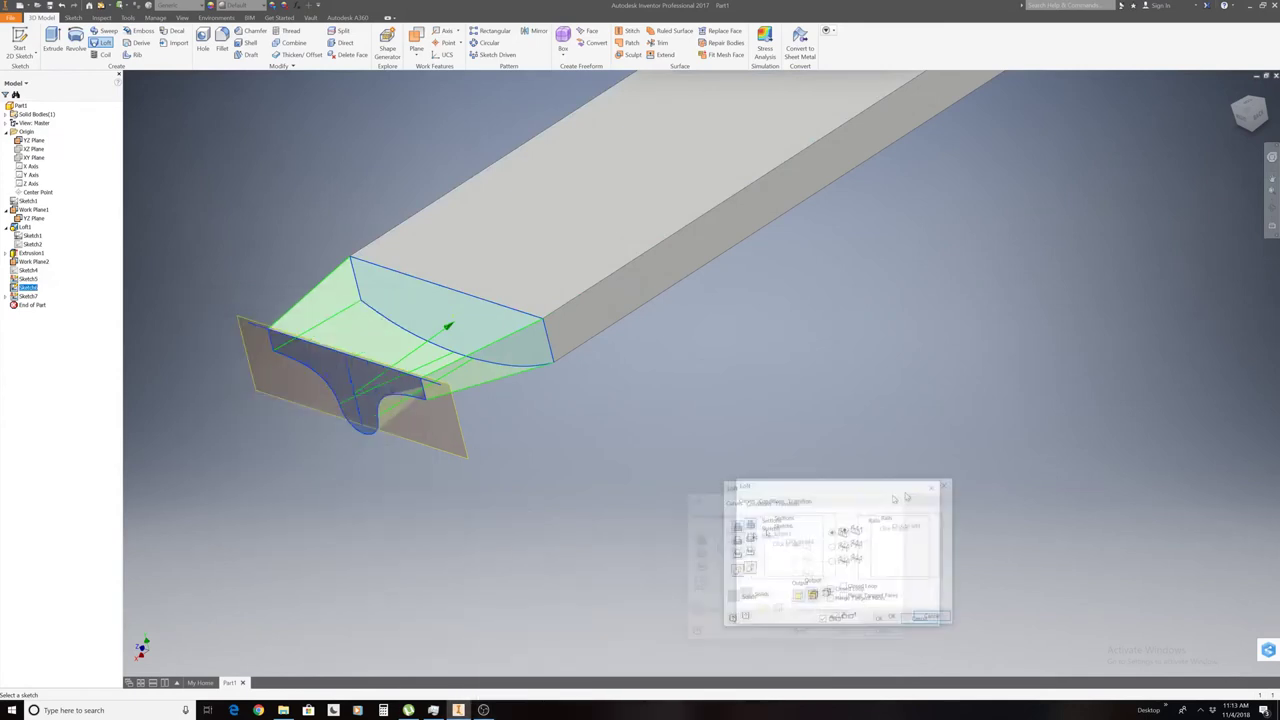
pyautogui.moveTo(363, 300); pyautogui.dragTo(926, 485)
pyautogui.moveTo(1244, 108)
pyautogui.mouseDown()
pyautogui.moveTo(1230, 125)
pyautogui.moveTo(1246, 110)
pyautogui.moveTo(1255, 125)
pyautogui.mouseUp()
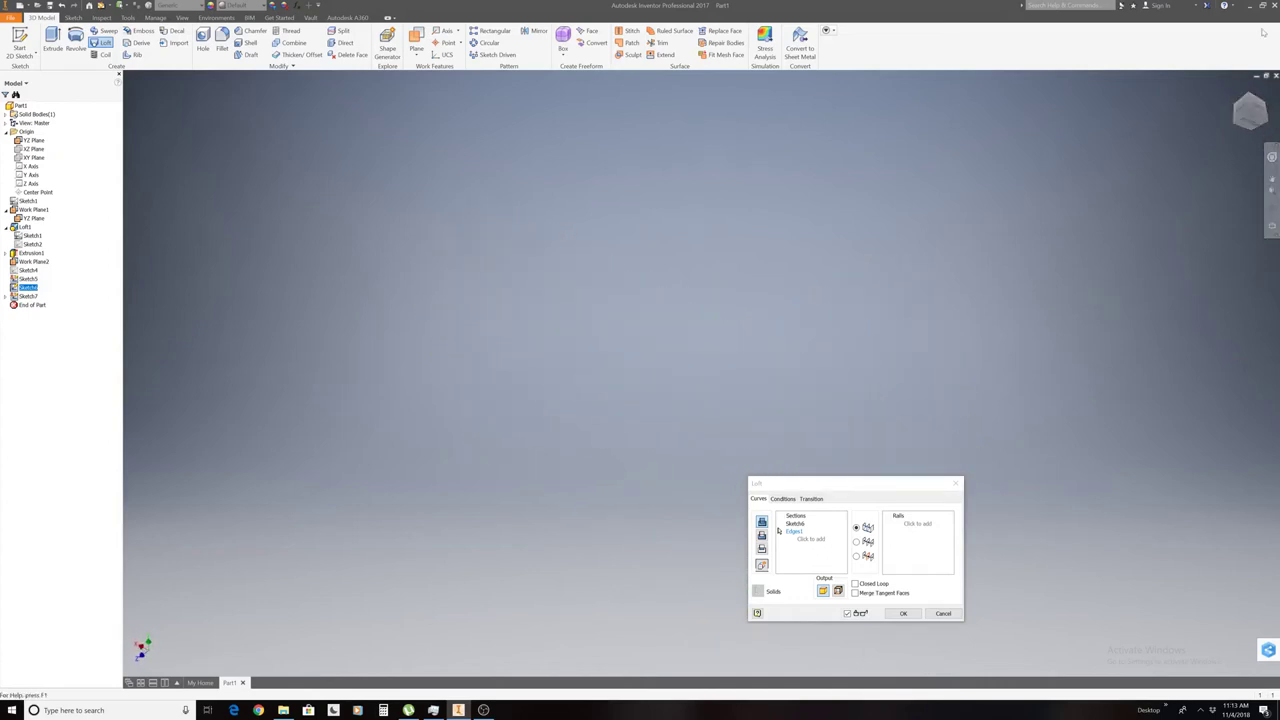
pyautogui.click(1250, 115)
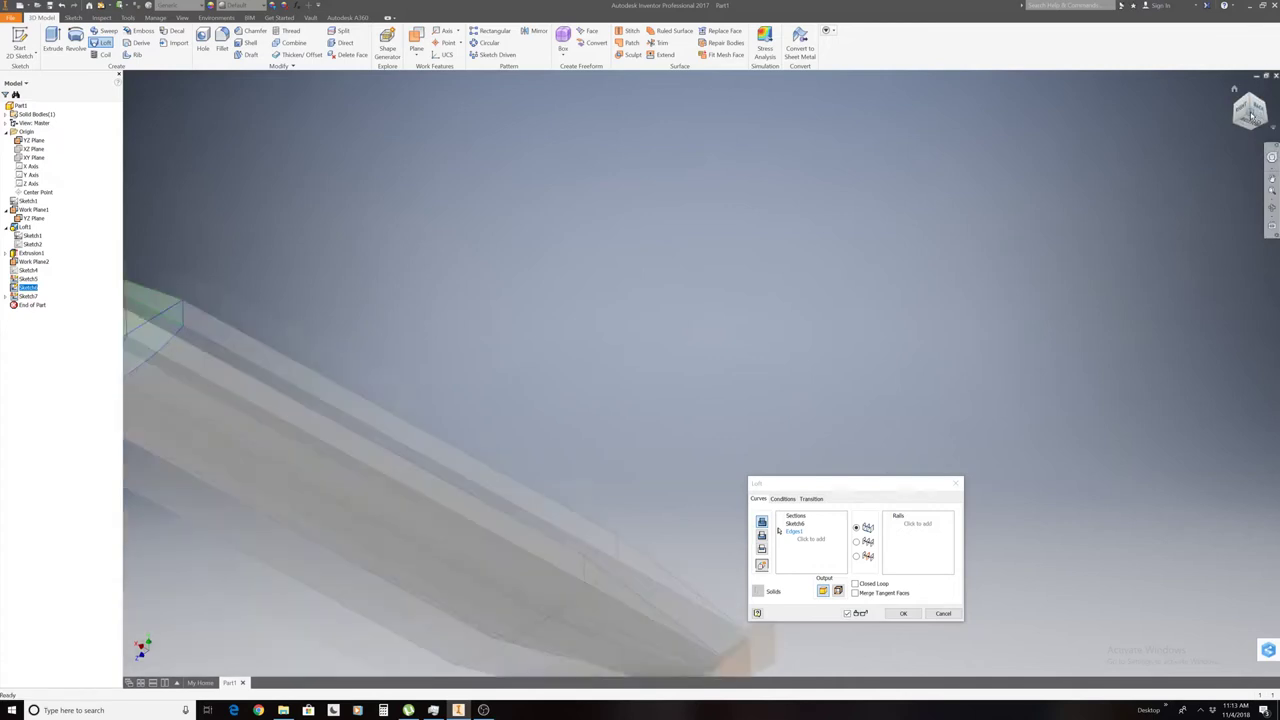
pyautogui.click(903, 612)
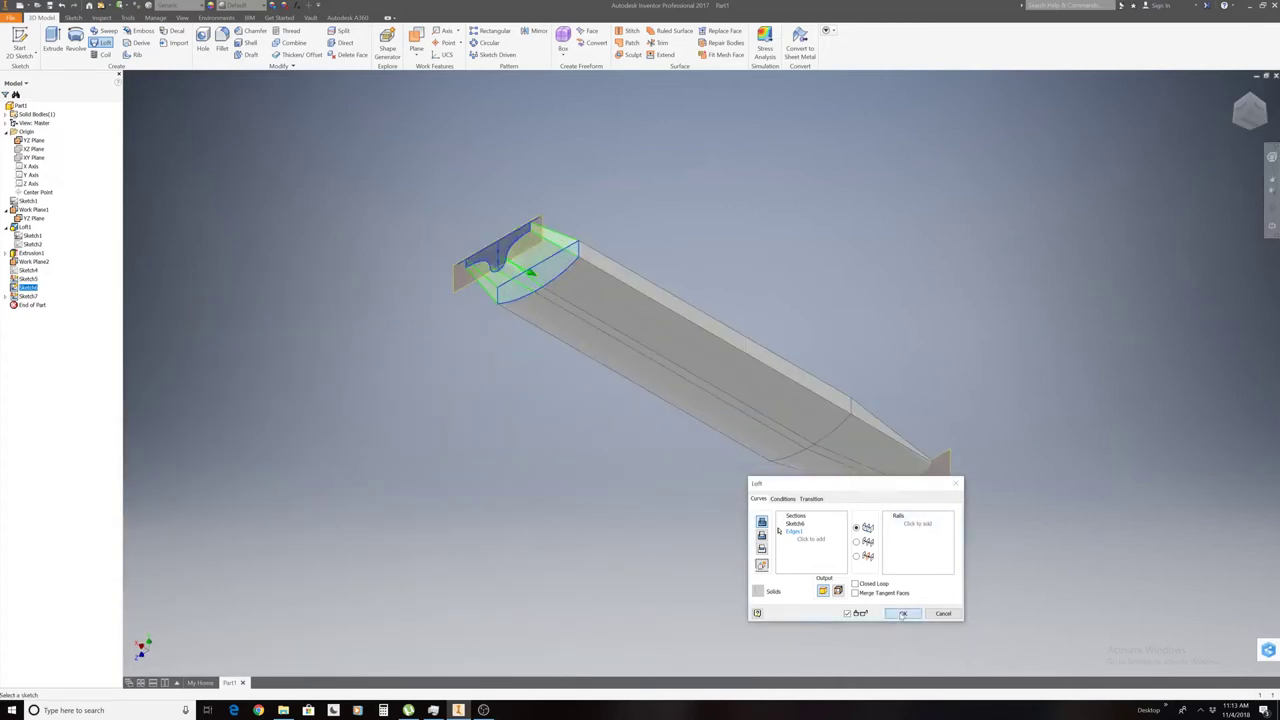
# Orbit between side and isometric views of the hull, then inspect the bow face and Loft2's sketch and edges.
pyautogui.moveTo(1250, 112)
pyautogui.moveTo(1250, 112); pyautogui.dragTo(701, 373)
pyautogui.scroll(5, 449, 457)
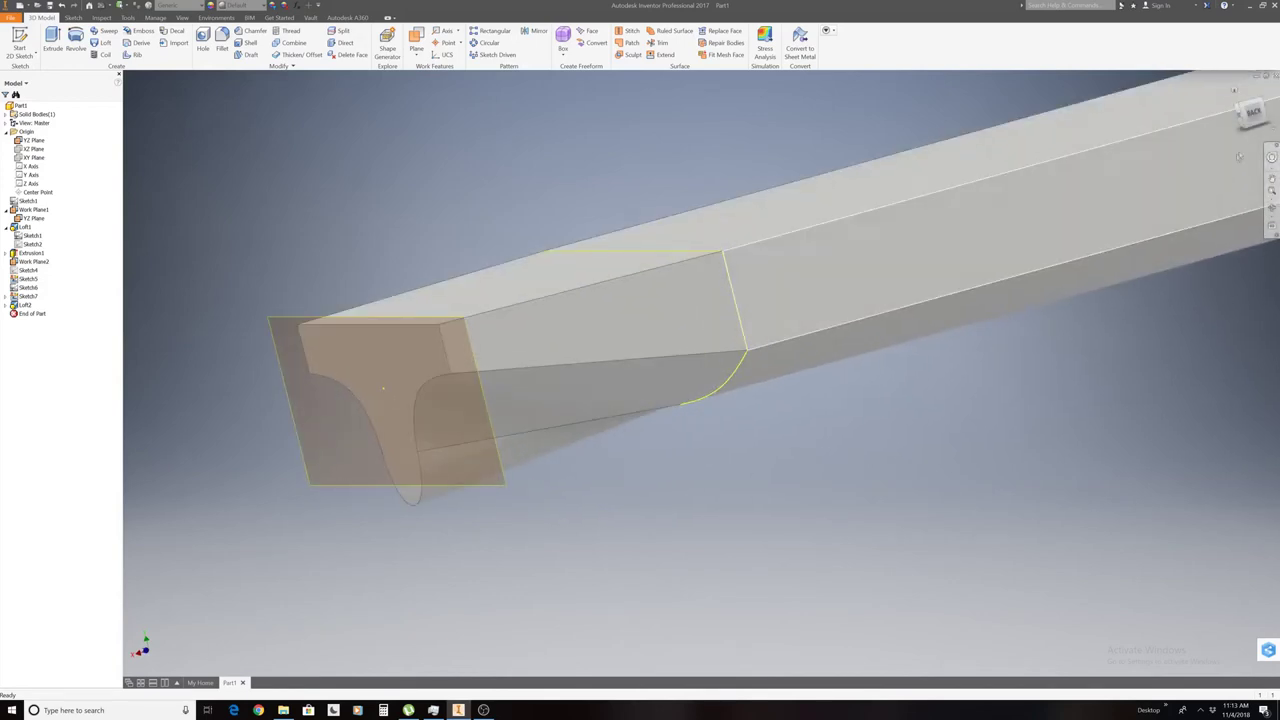
pyautogui.click(1241, 118)
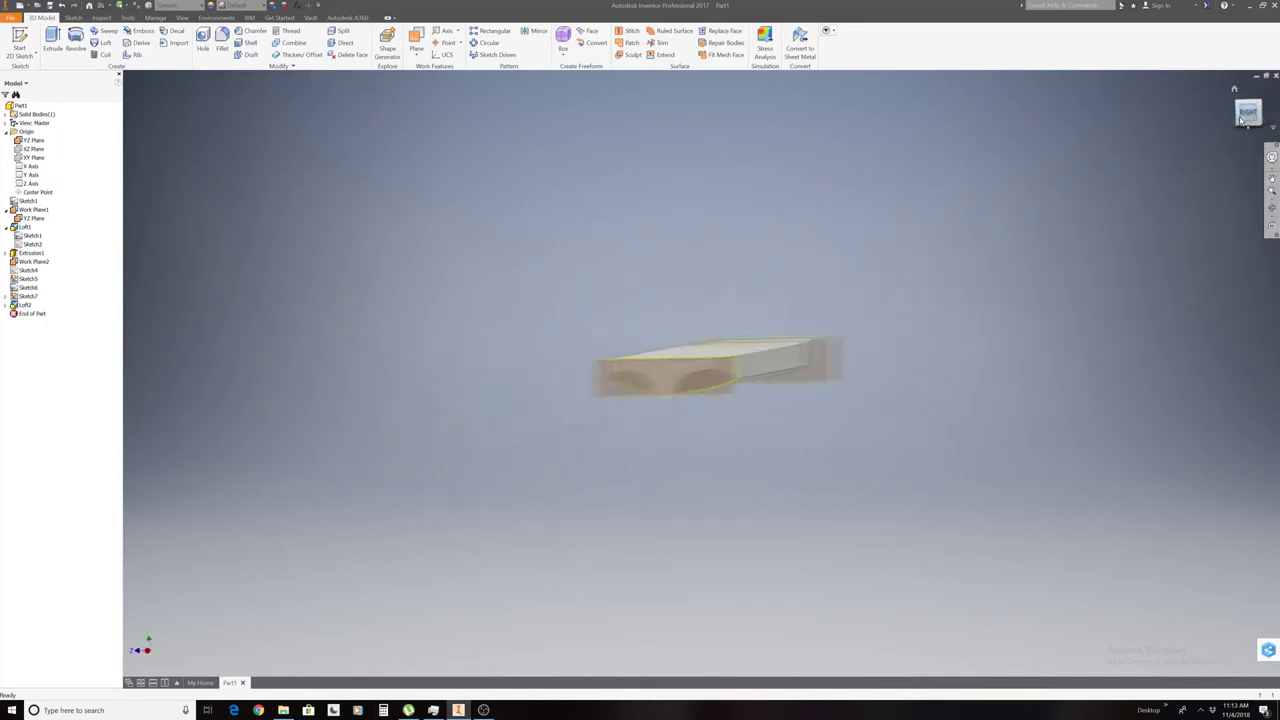
pyautogui.click(1241, 119)
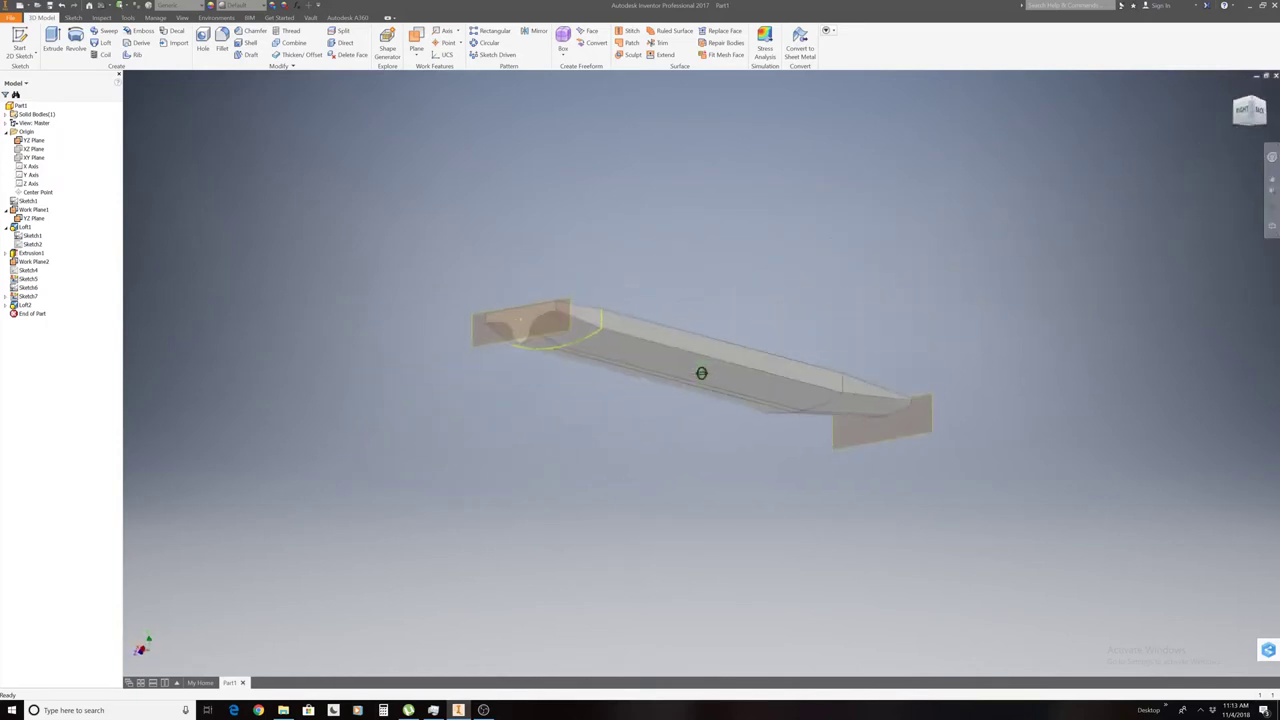
pyautogui.scroll(3, 723, 282)
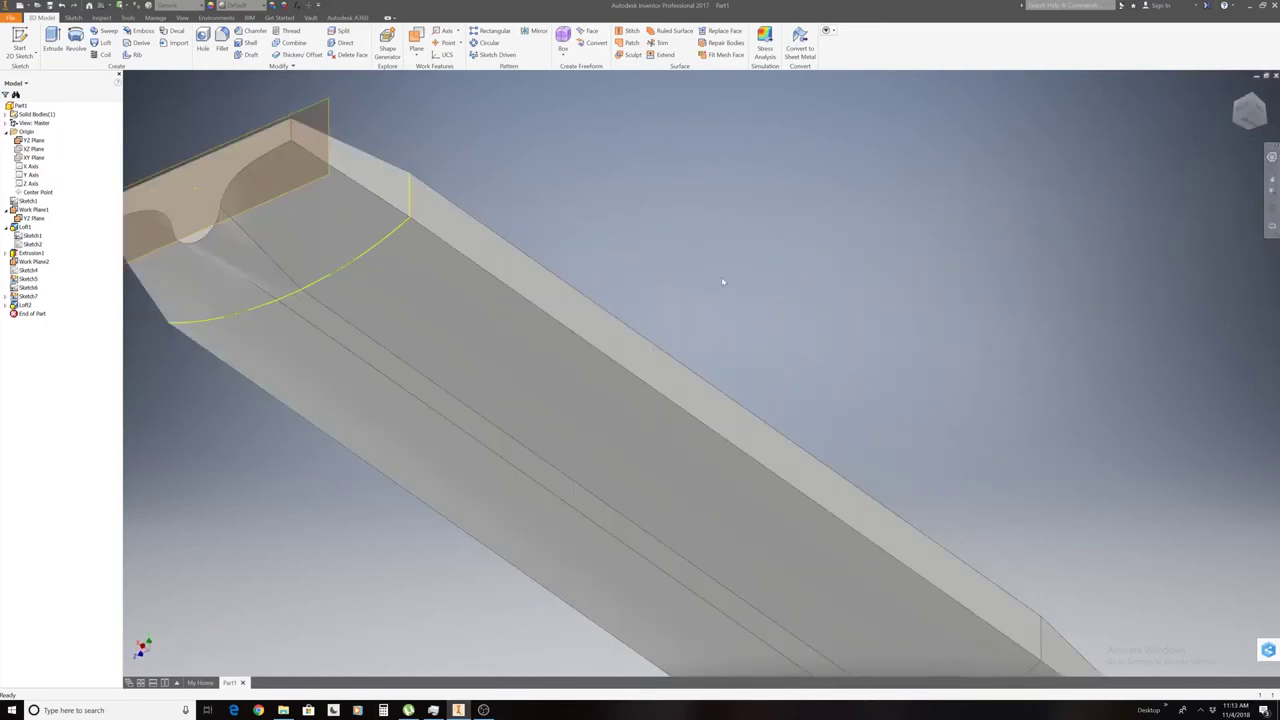
pyautogui.scroll(-1, 723, 282)
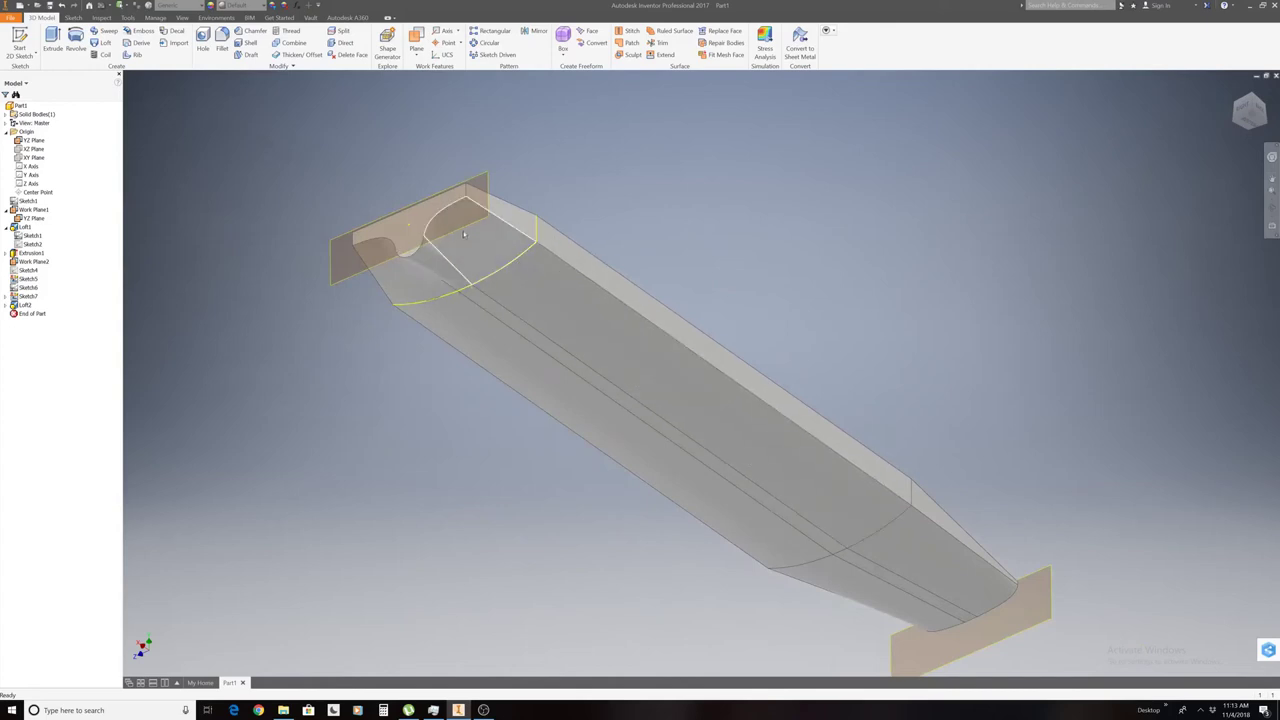
pyautogui.moveTo(1250, 110)
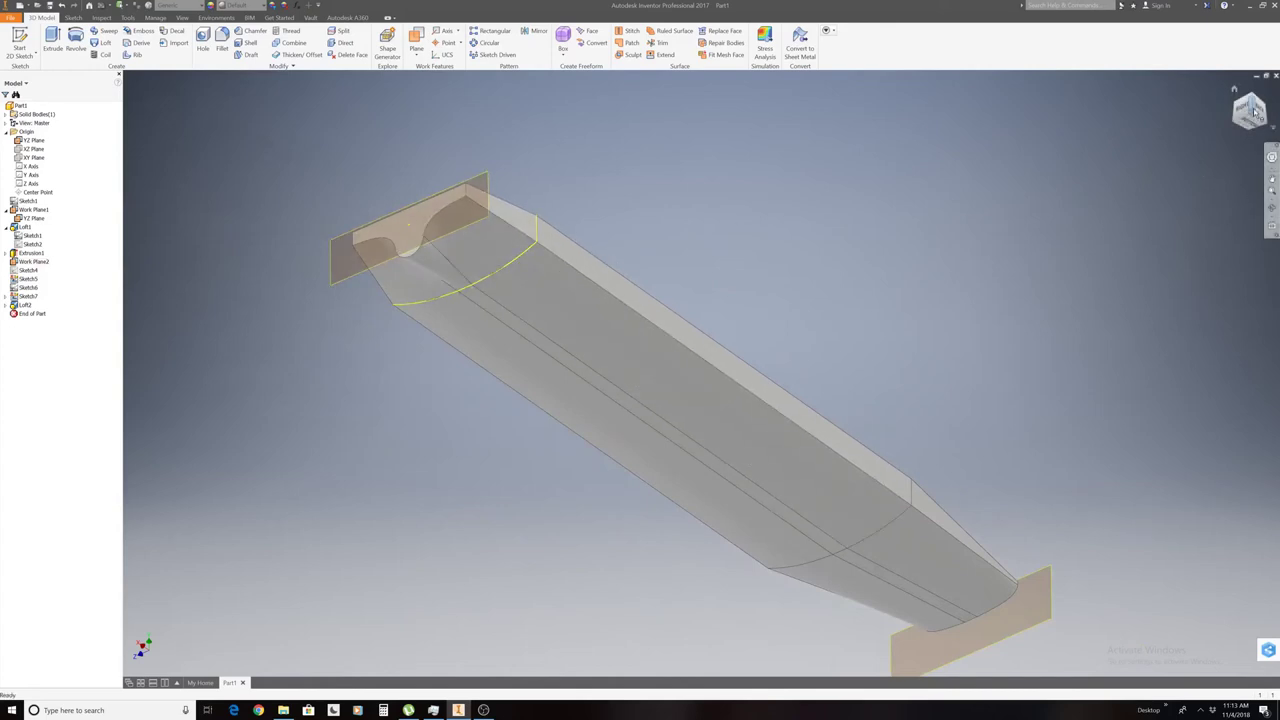
pyautogui.moveTo(1241, 112); pyautogui.dragTo(1248, 111)
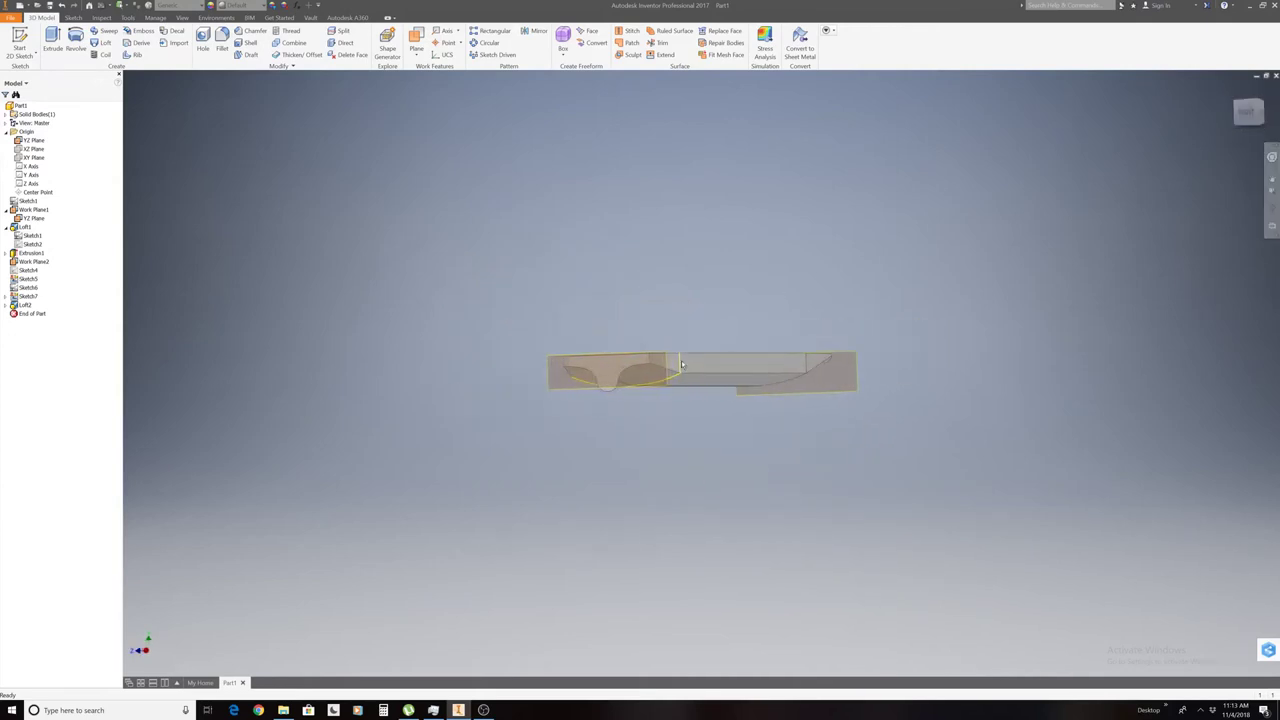
pyautogui.scroll(5, 681, 360)
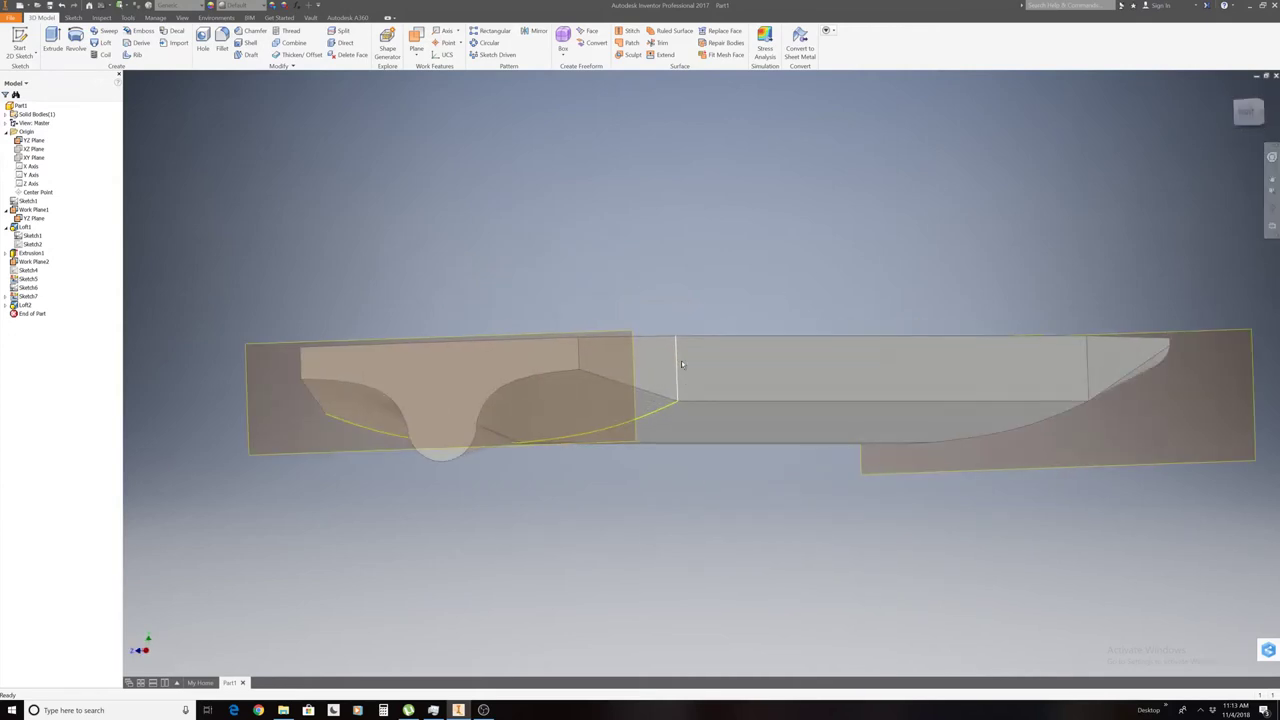
pyautogui.click(552, 400)
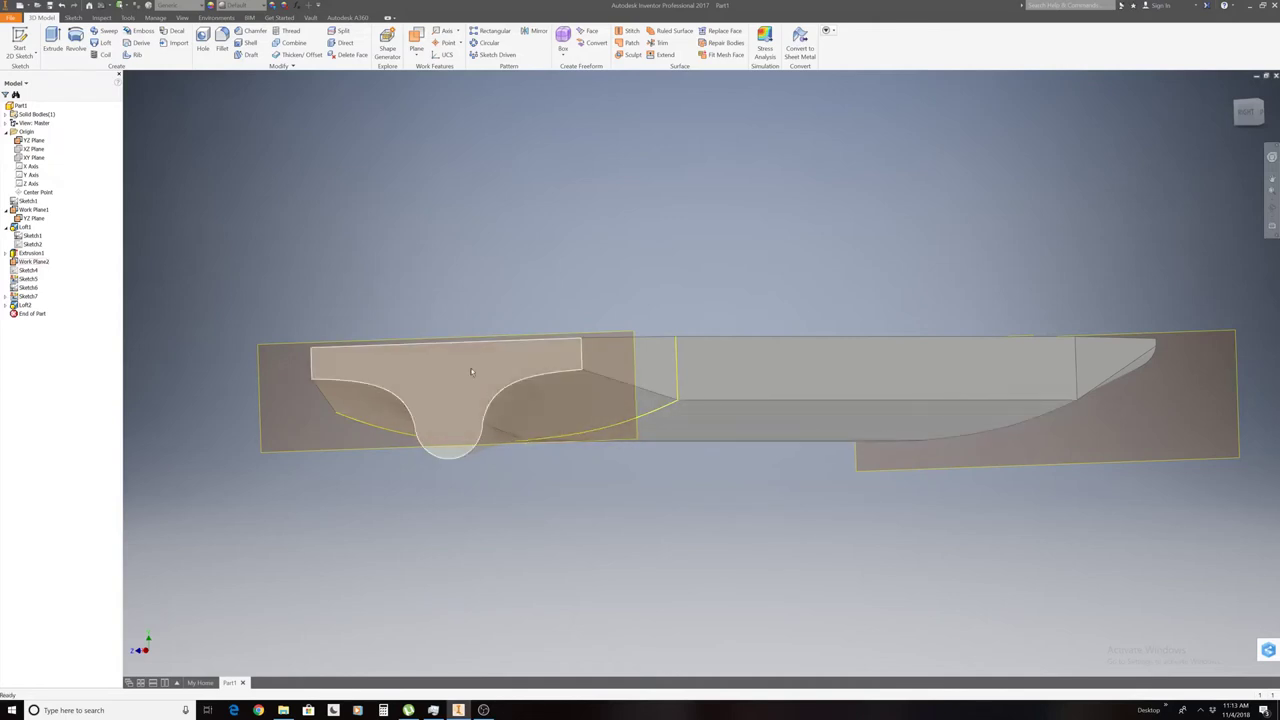
pyautogui.click(6, 304)
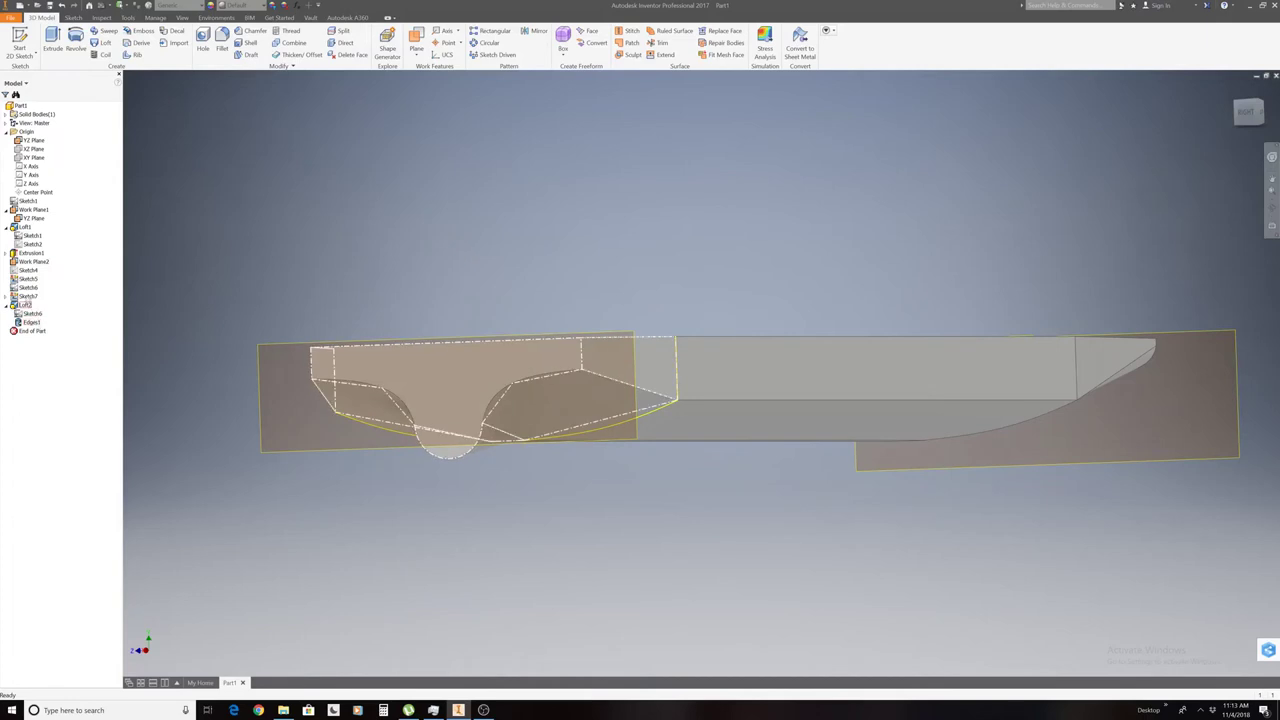
# Hide Work Plane2 and start a new sketch on the bow loft's flat end face.
pyautogui.rightClick(30, 262)
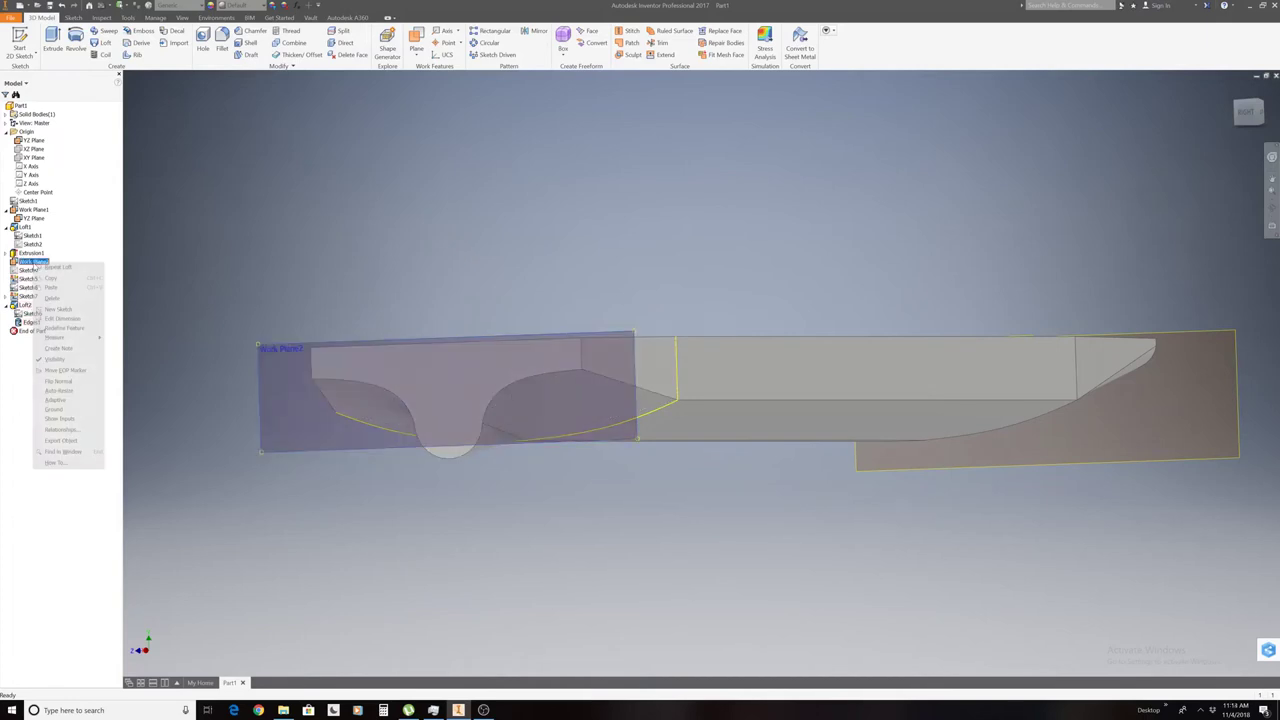
pyautogui.click(54, 358)
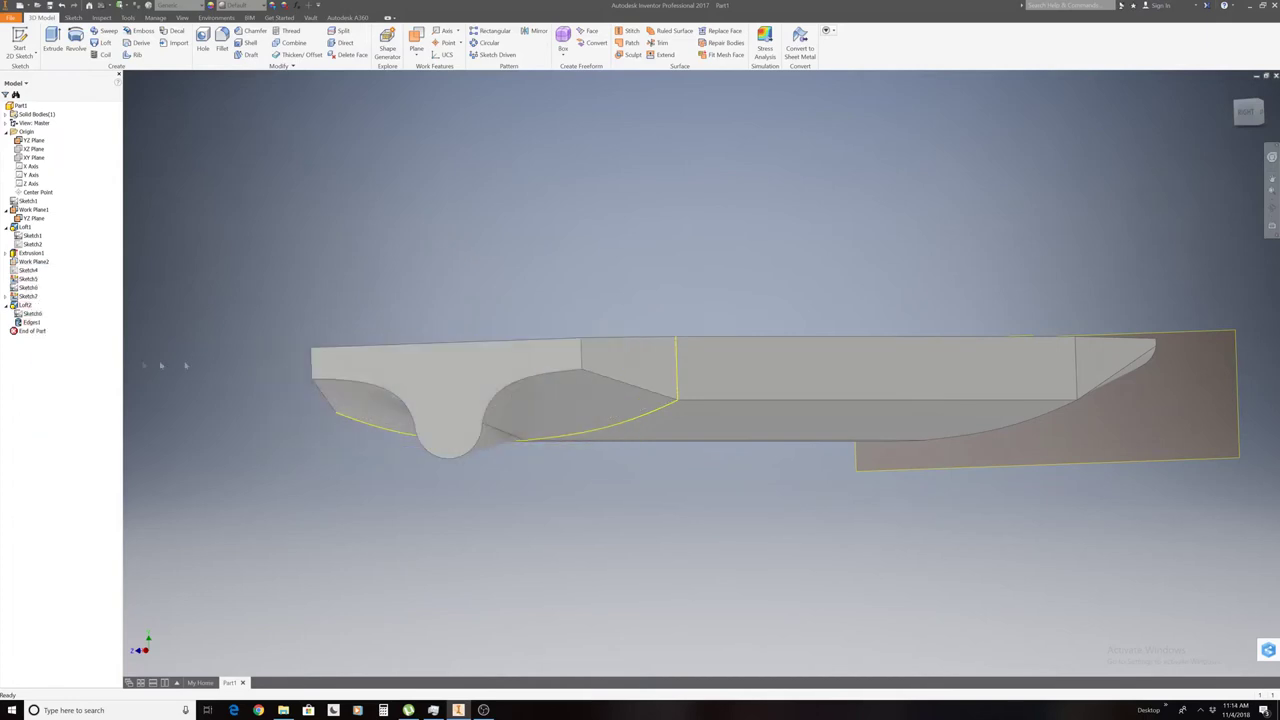
pyautogui.rightClick(411, 380)
pyautogui.click(414, 407)
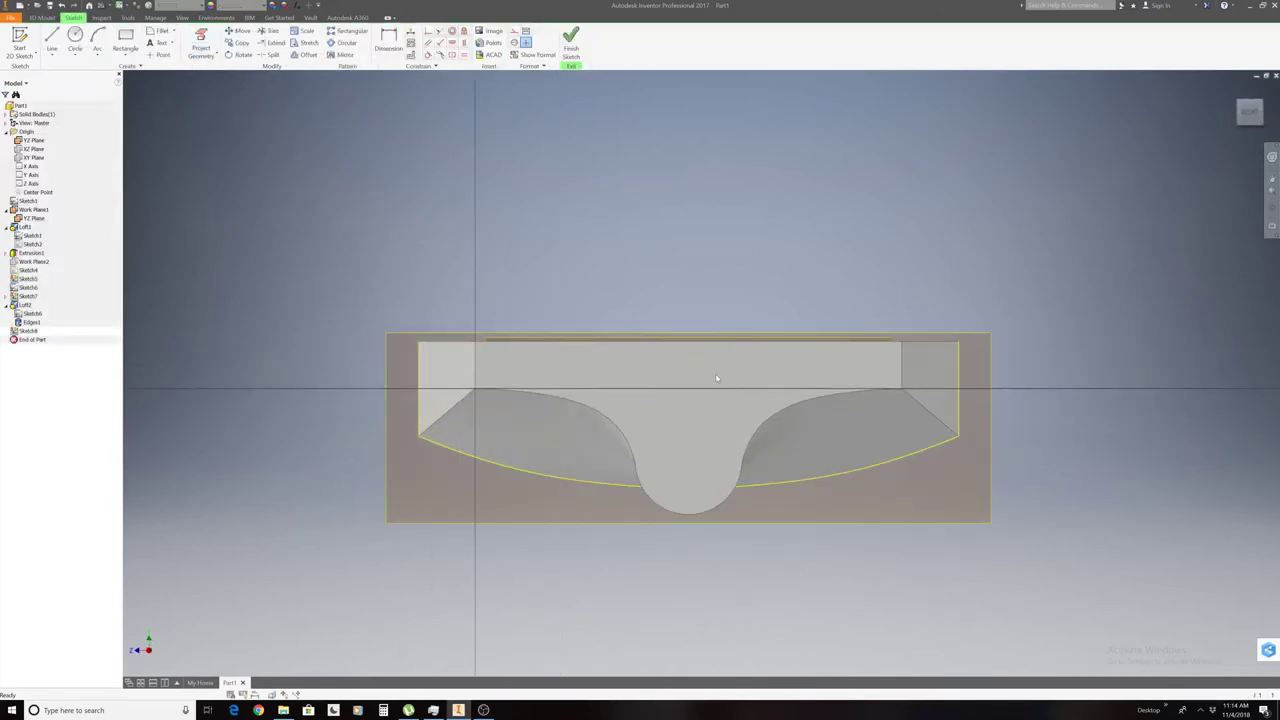
# Project the end face's edges into the sketch and finish it as Sketch8.
pyautogui.rightClick(715, 373)
pyautogui.click(741, 394)
pyautogui.click(701, 385)
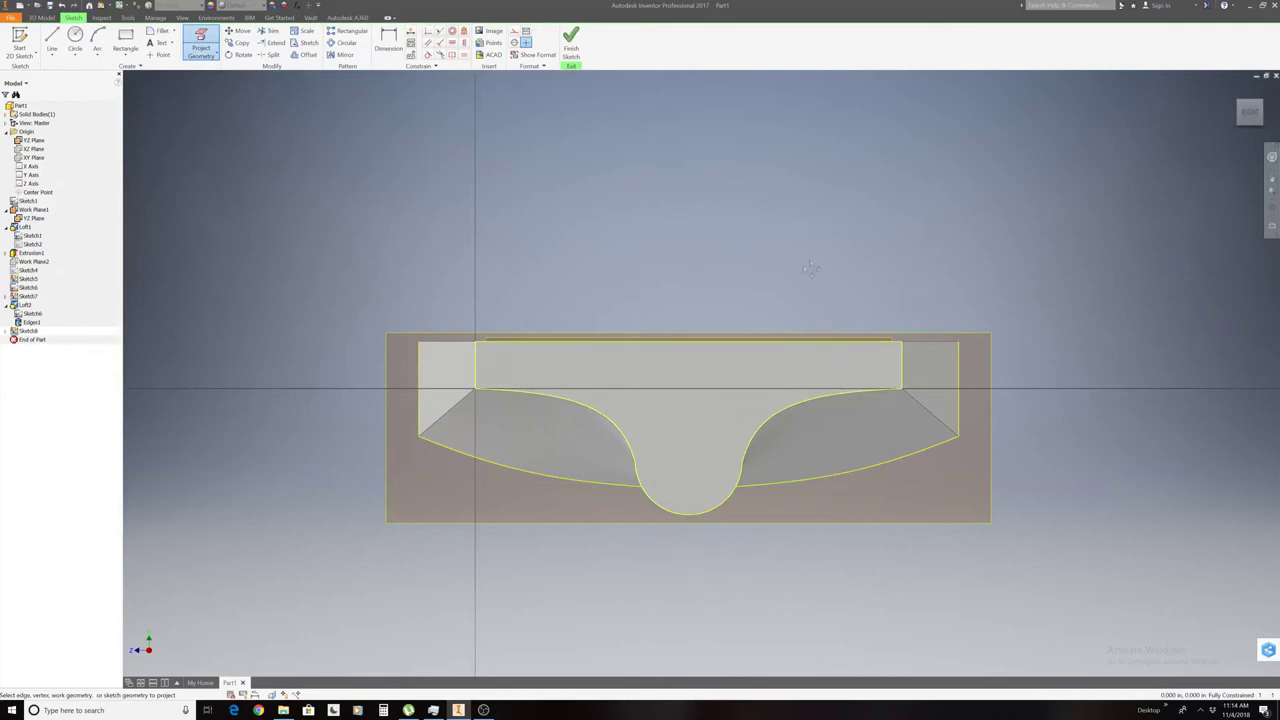
pyautogui.click(571, 42)
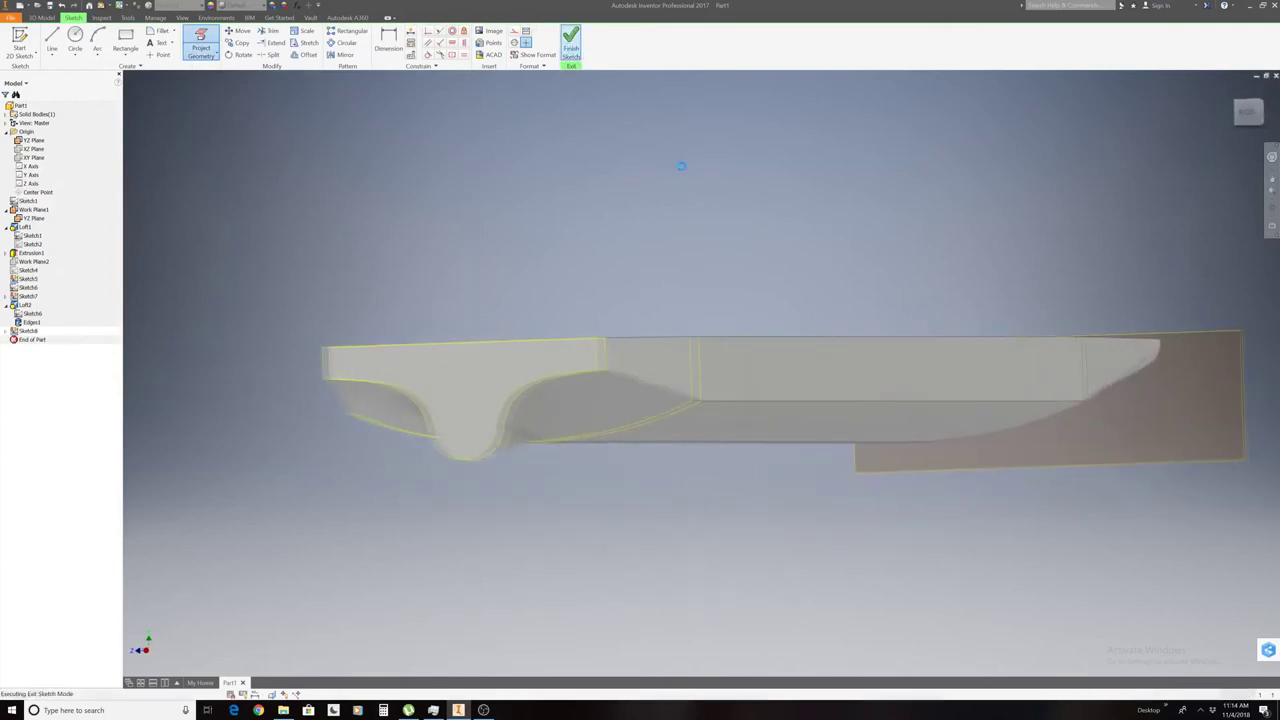
# Create Work Plane3 offset from the bow's end face, pushed outward beyond the hull.
pyautogui.click(1249, 112)
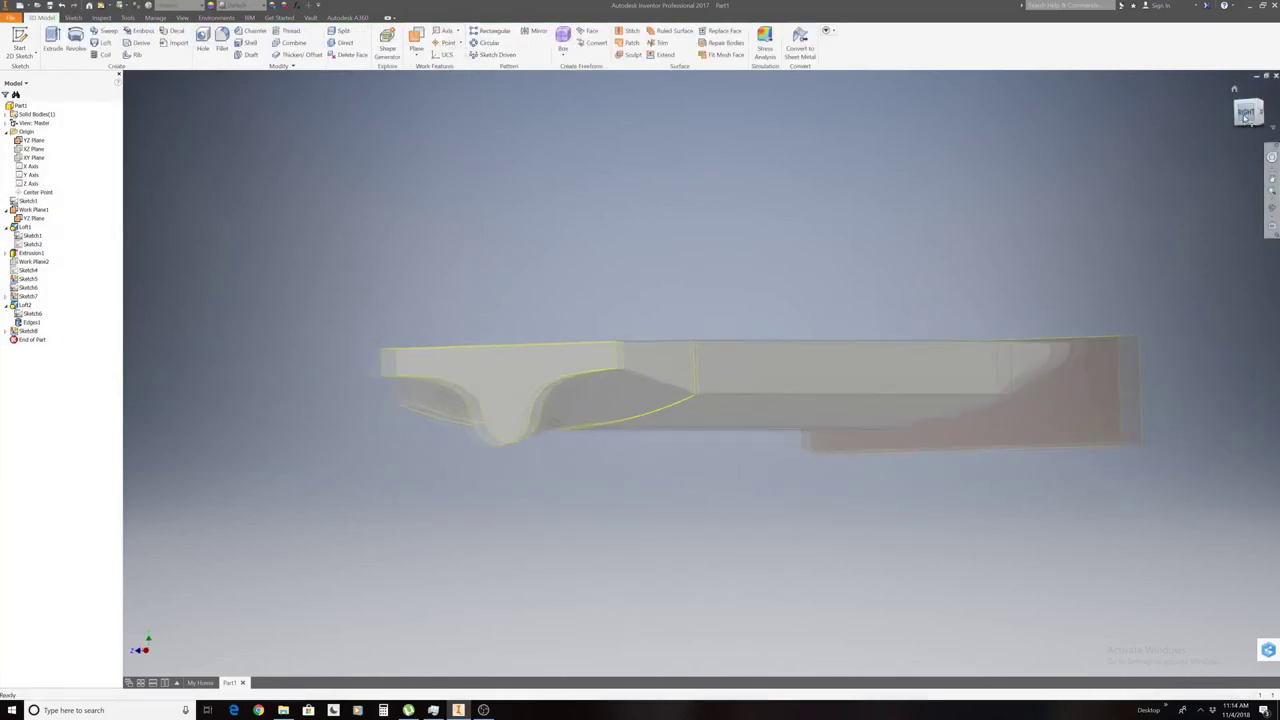
pyautogui.click(1234, 88)
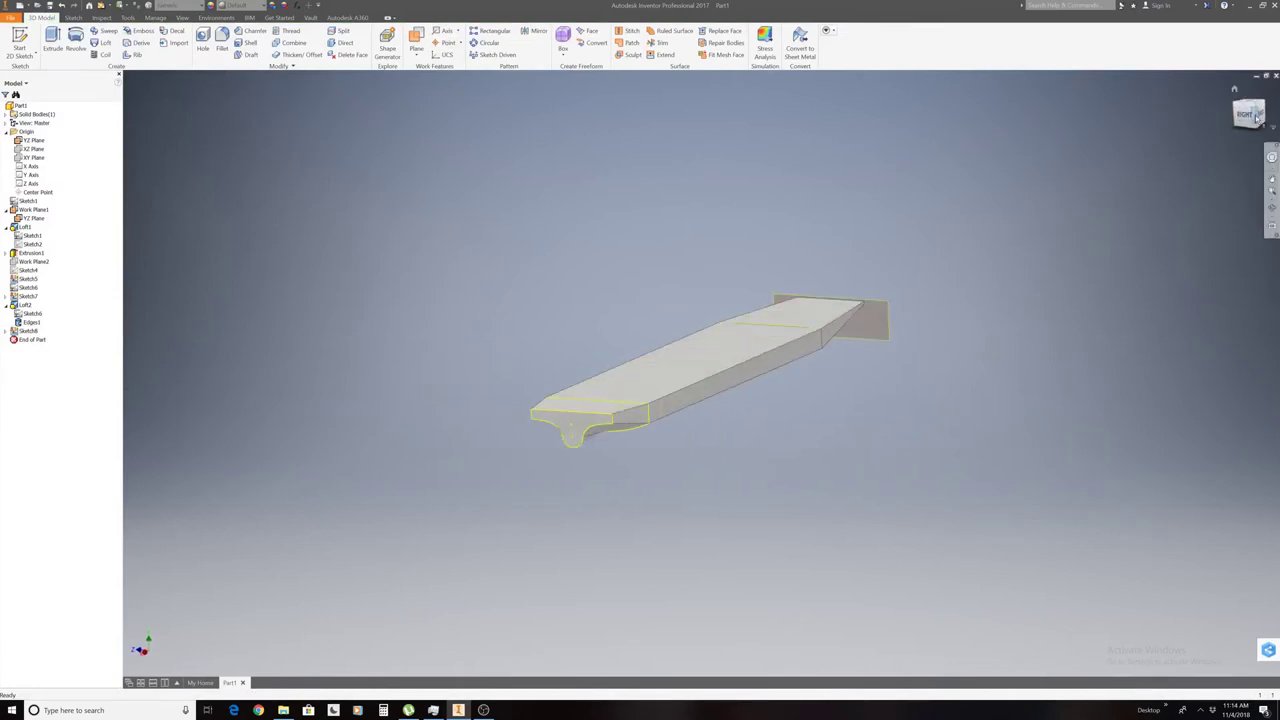
pyautogui.click(416, 45)
pyautogui.click(428, 92)
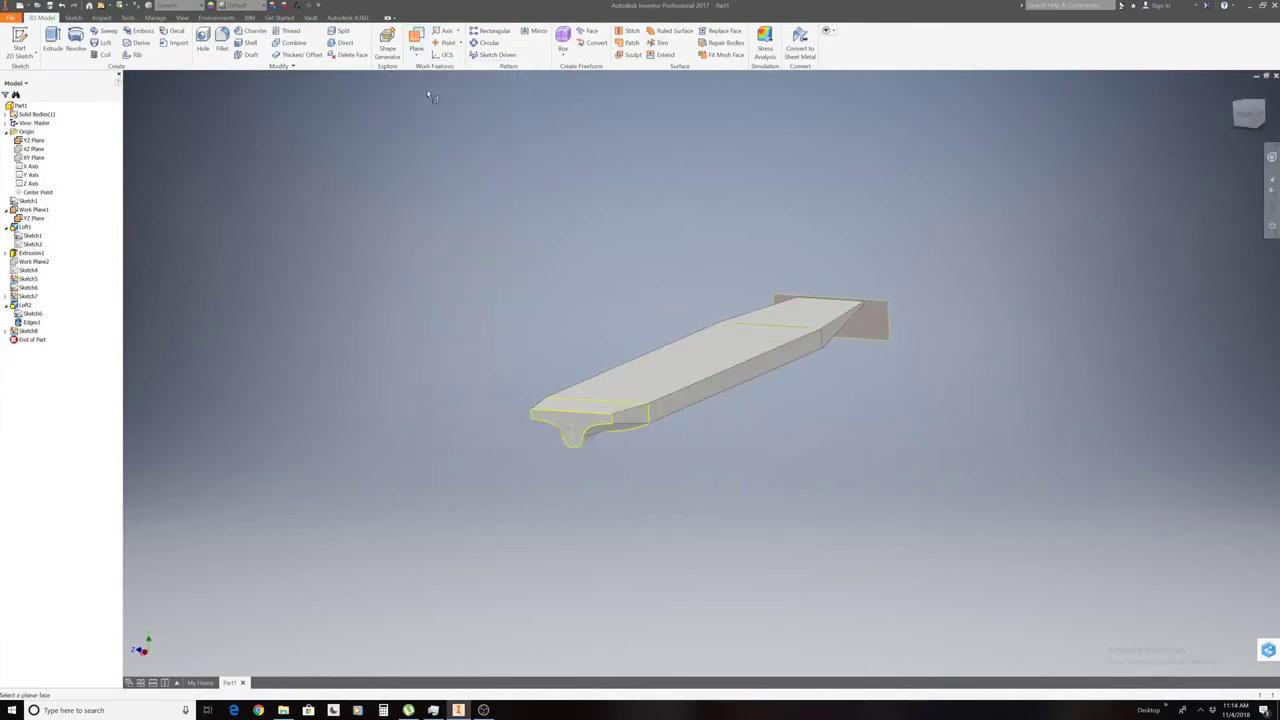
pyautogui.click(604, 412)
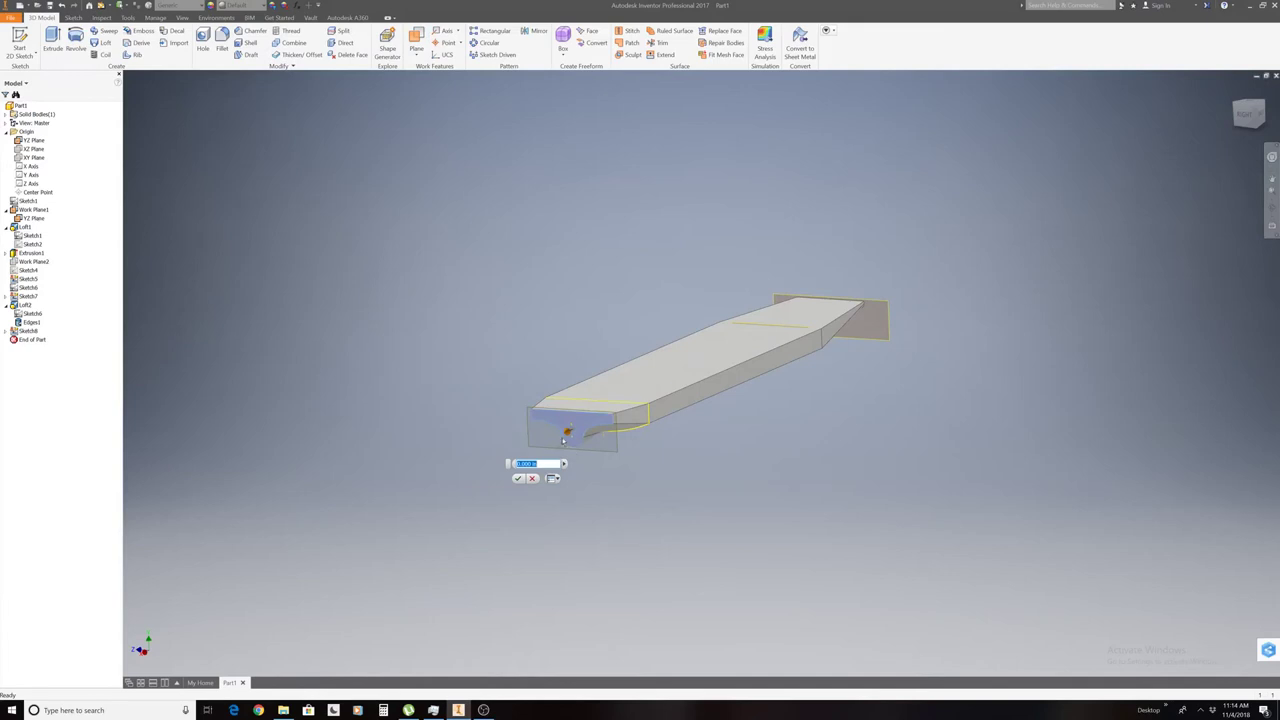
pyautogui.moveTo(567, 435); pyautogui.dragTo(523, 471)
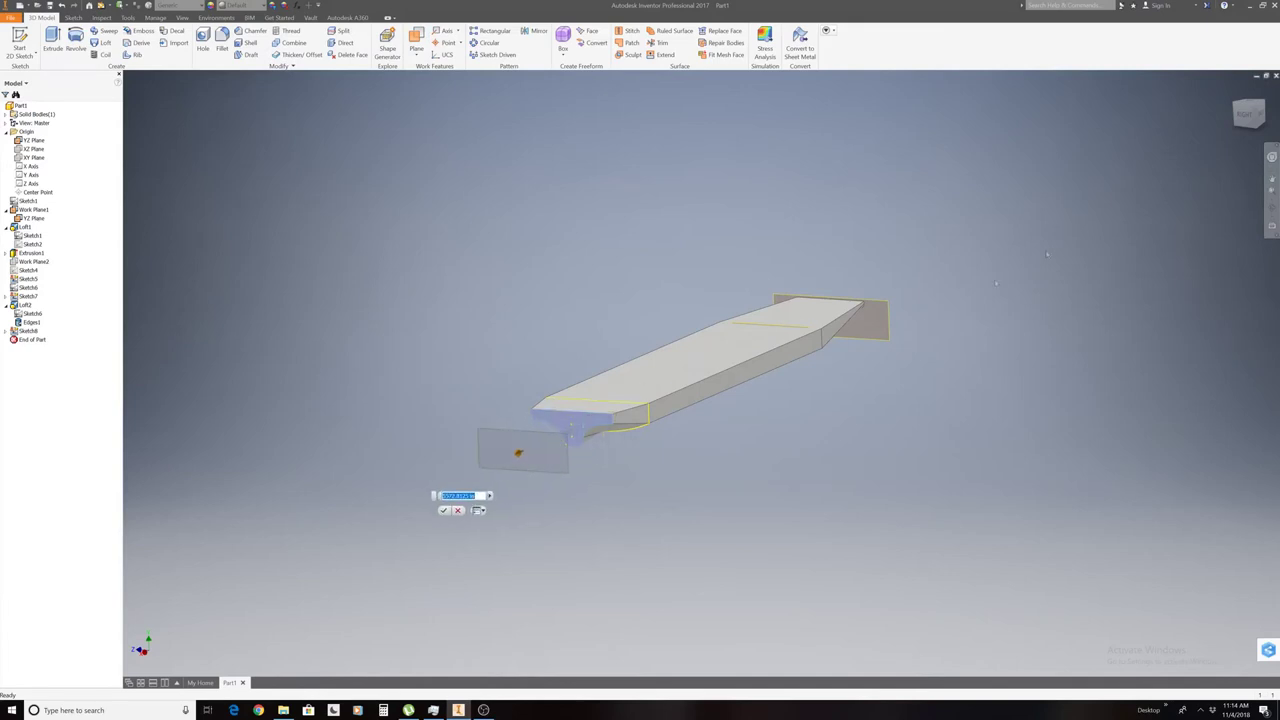
pyautogui.click(1250, 118)
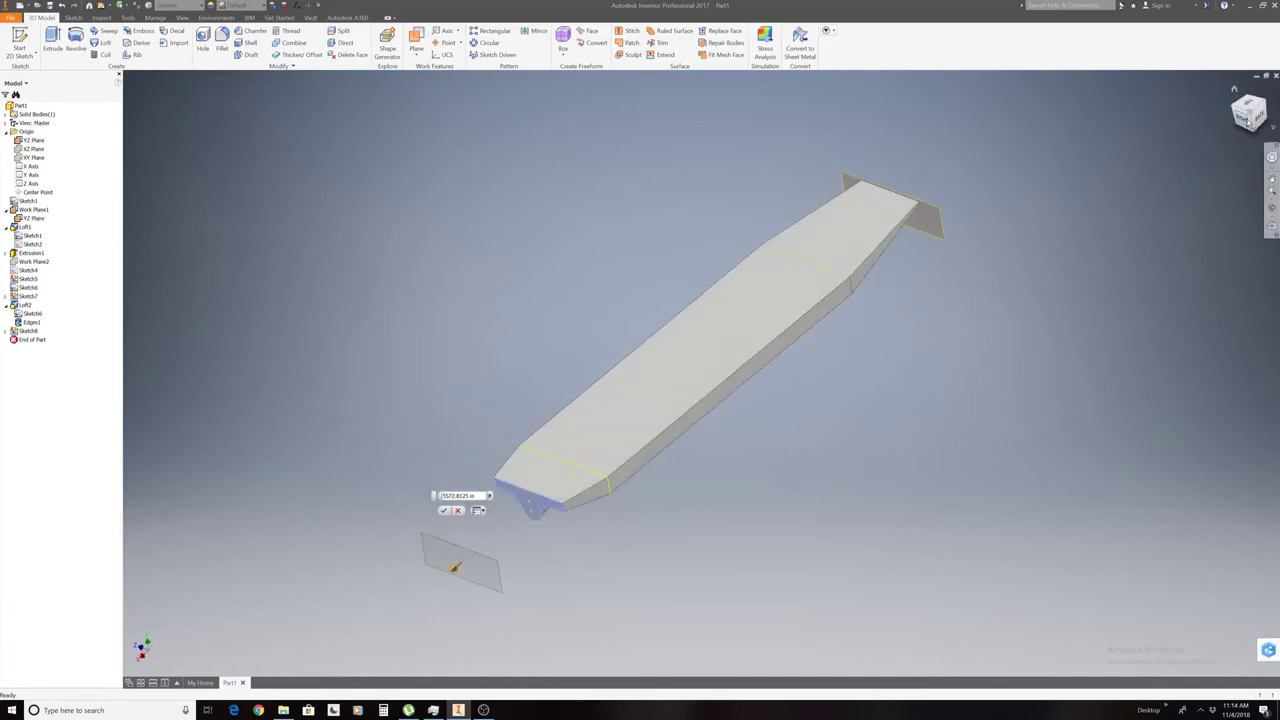
pyautogui.keyDown('shift'); pyautogui.moveTo(677, 383); pyautogui.dragTo(688, 512, button='middle'); pyautogui.keyUp('shift')
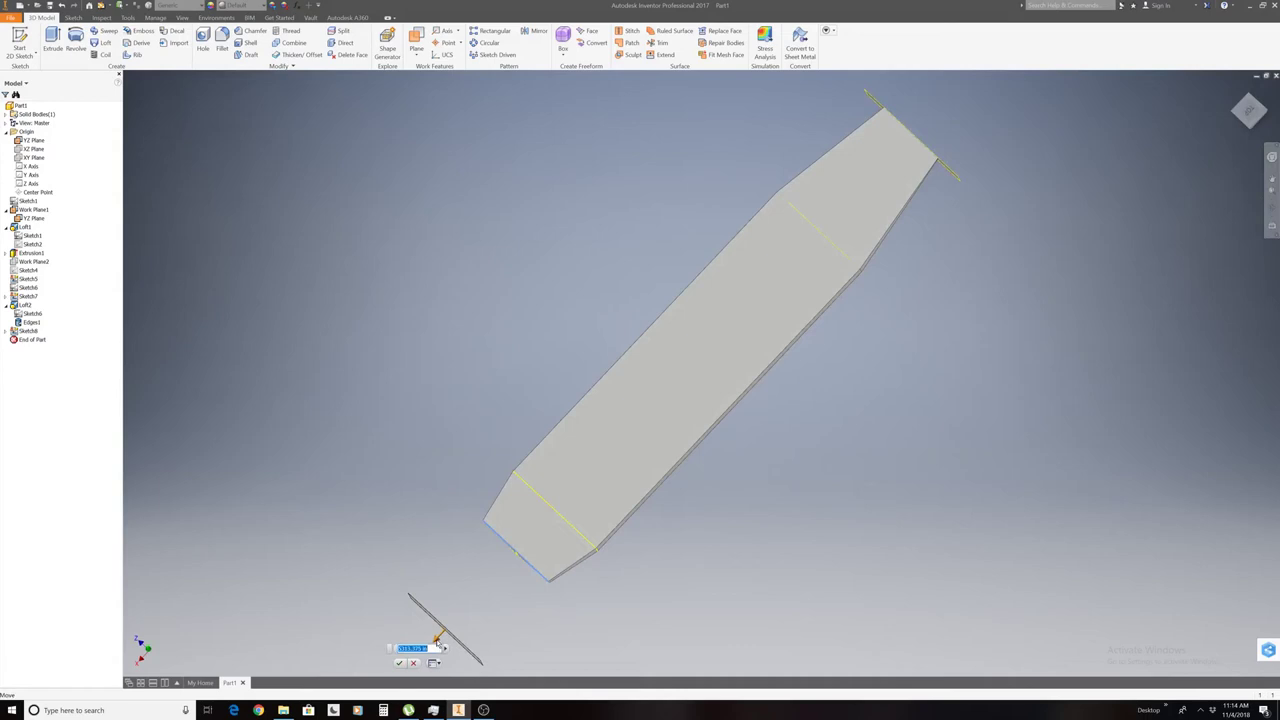
pyautogui.moveTo(437, 643); pyautogui.dragTo(451, 623)
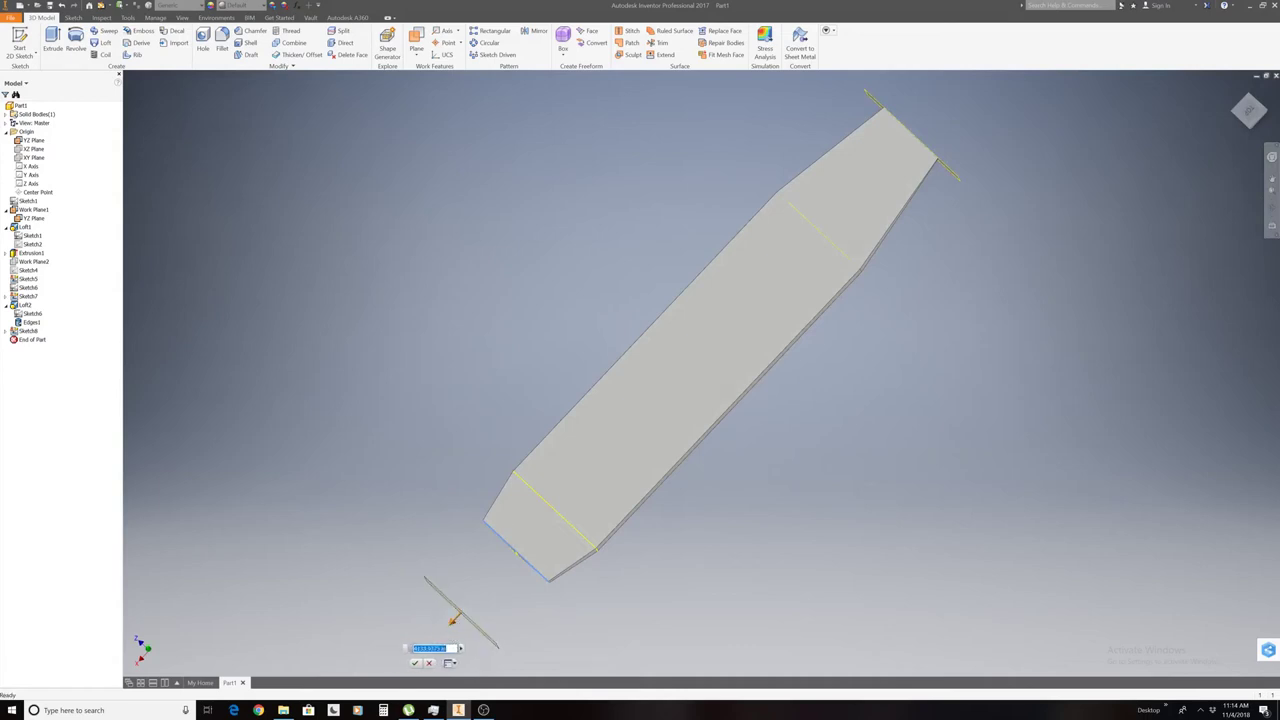
pyautogui.click(415, 663)
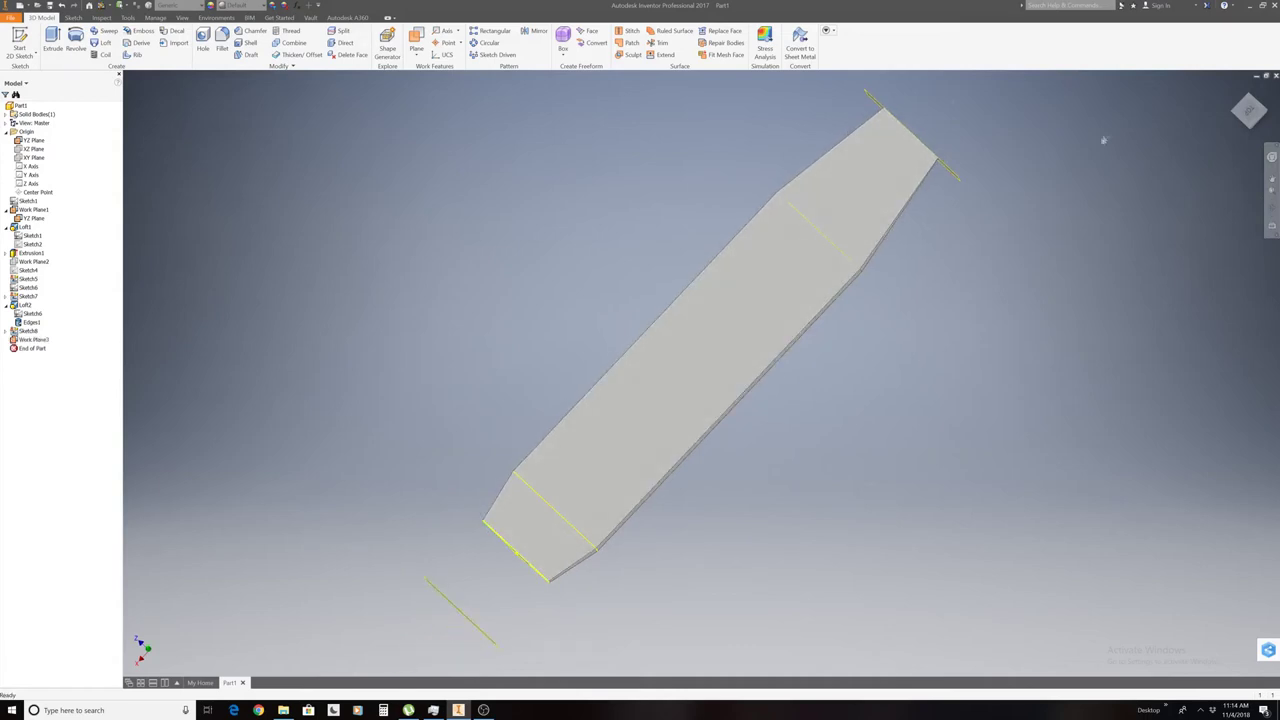
pyautogui.click(1258, 114)
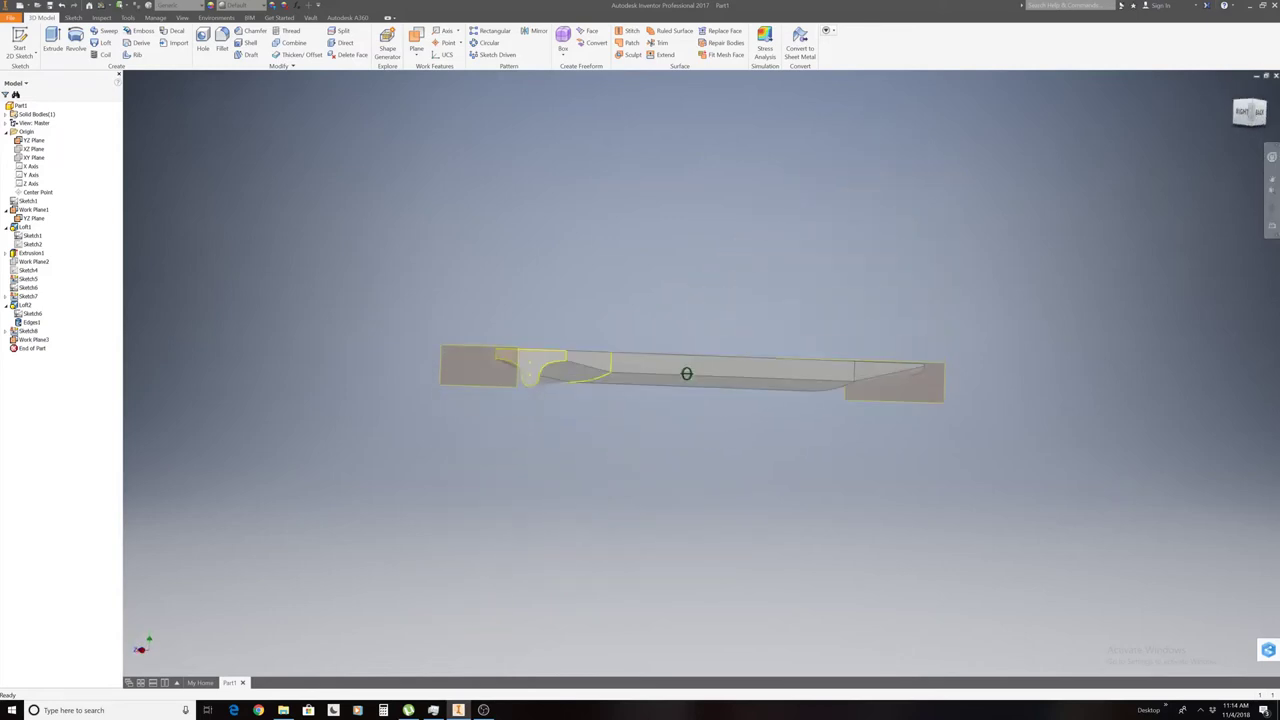
# Start a new sketch, Sketch9, on Work Plane3 in front of the bow.
pyautogui.click(492, 348)
pyautogui.rightClick(492, 349)
pyautogui.click(496, 376)
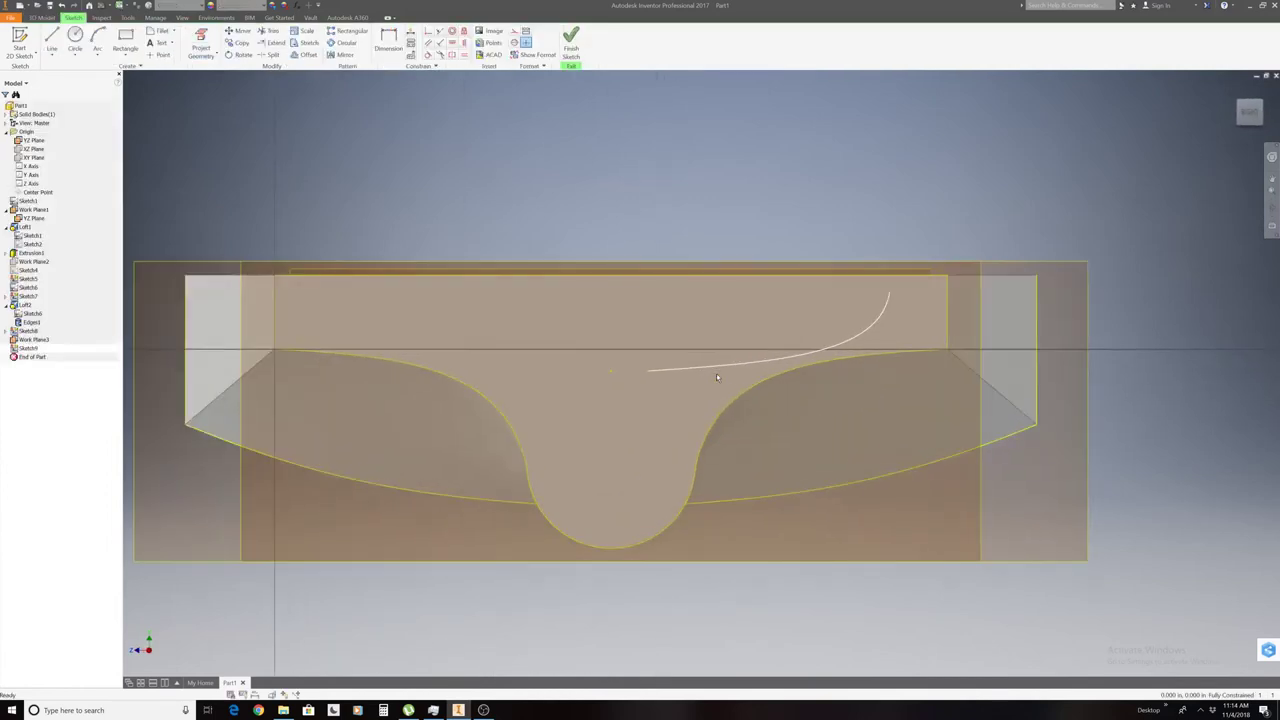
pyautogui.scroll(-1, 716, 373)
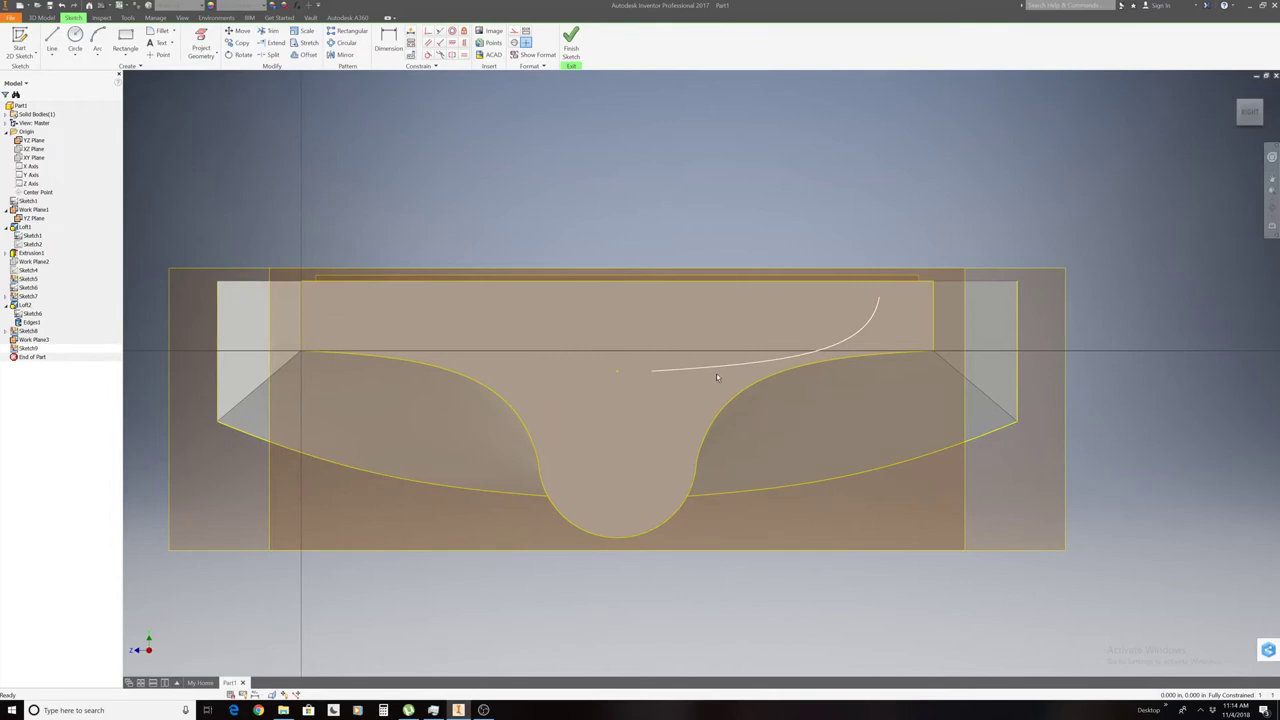
# Try drawing a line along the profile's top edge, then cancel the Line tool.
pyautogui.click(51, 40)
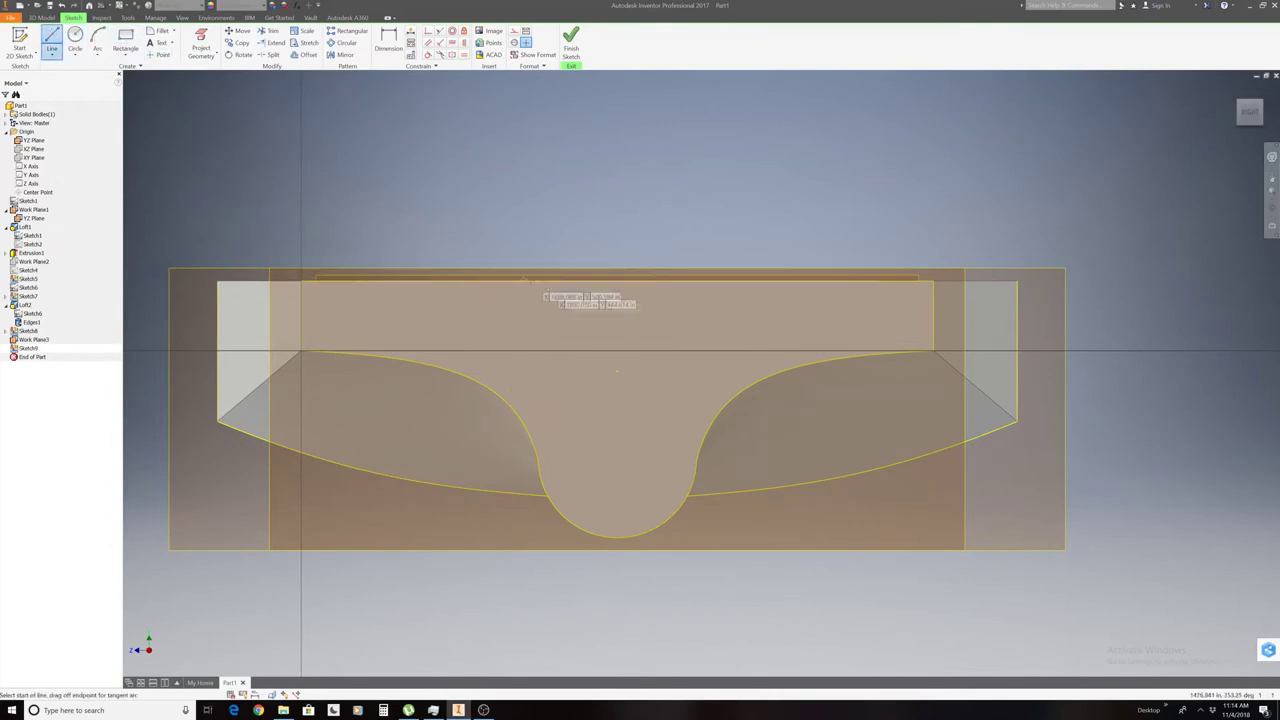
pyautogui.click(617, 281)
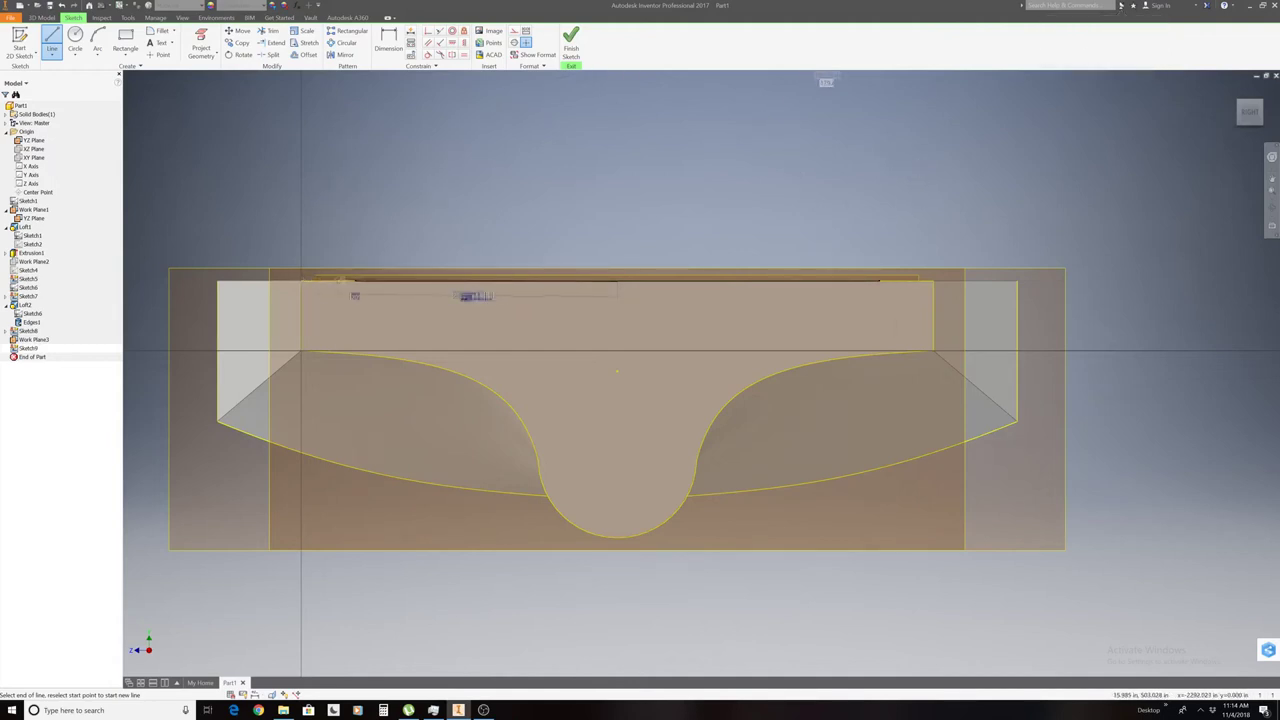
pyautogui.click(440, 282)
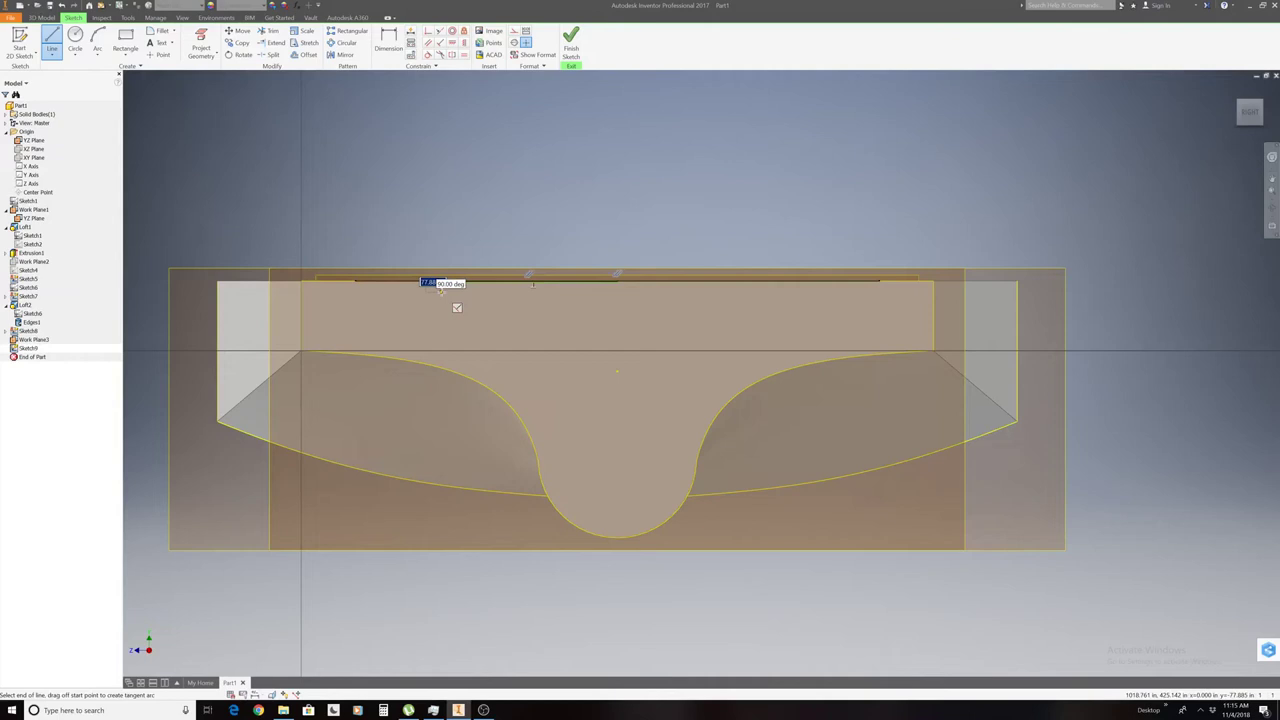
pyautogui.rightClick(513, 345)
pyautogui.click(547, 343)
# Draw a control-vertex spline from the top edge down to the keel bulb, then drag its points to reshape it.
pyautogui.click(52, 56)
pyautogui.click(70, 93)
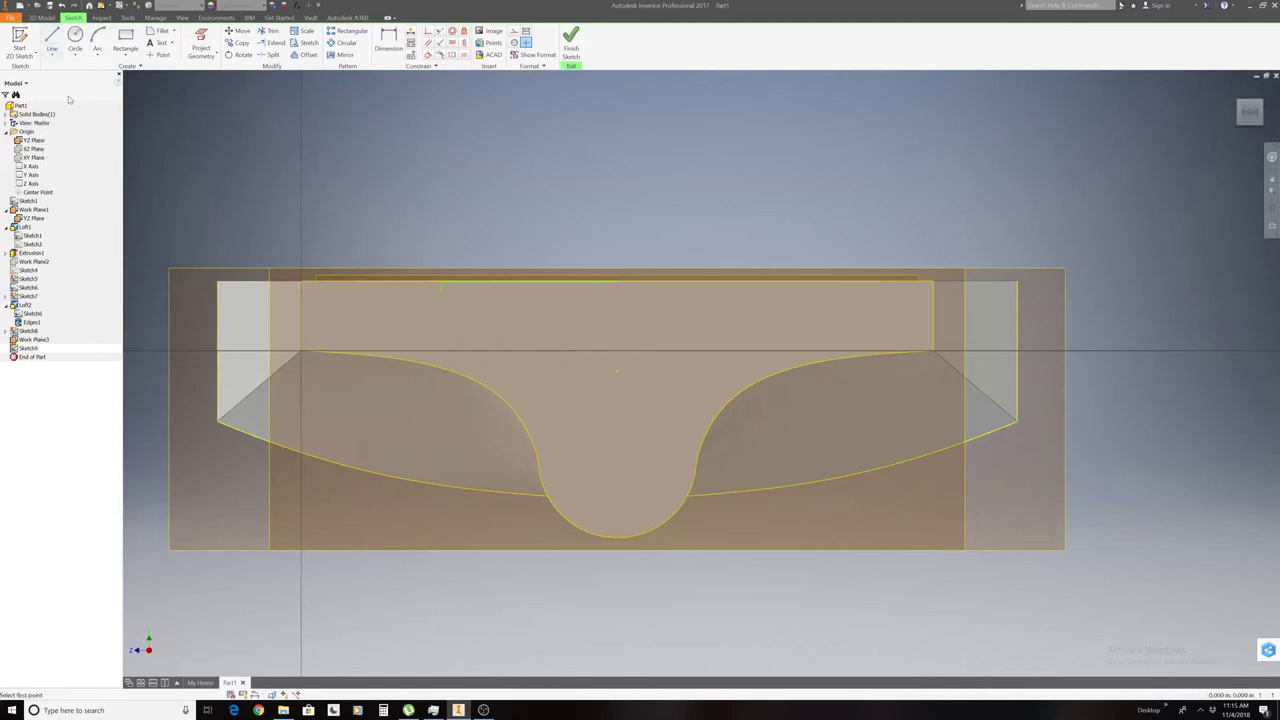
pyautogui.click(441, 292)
pyautogui.click(530, 302)
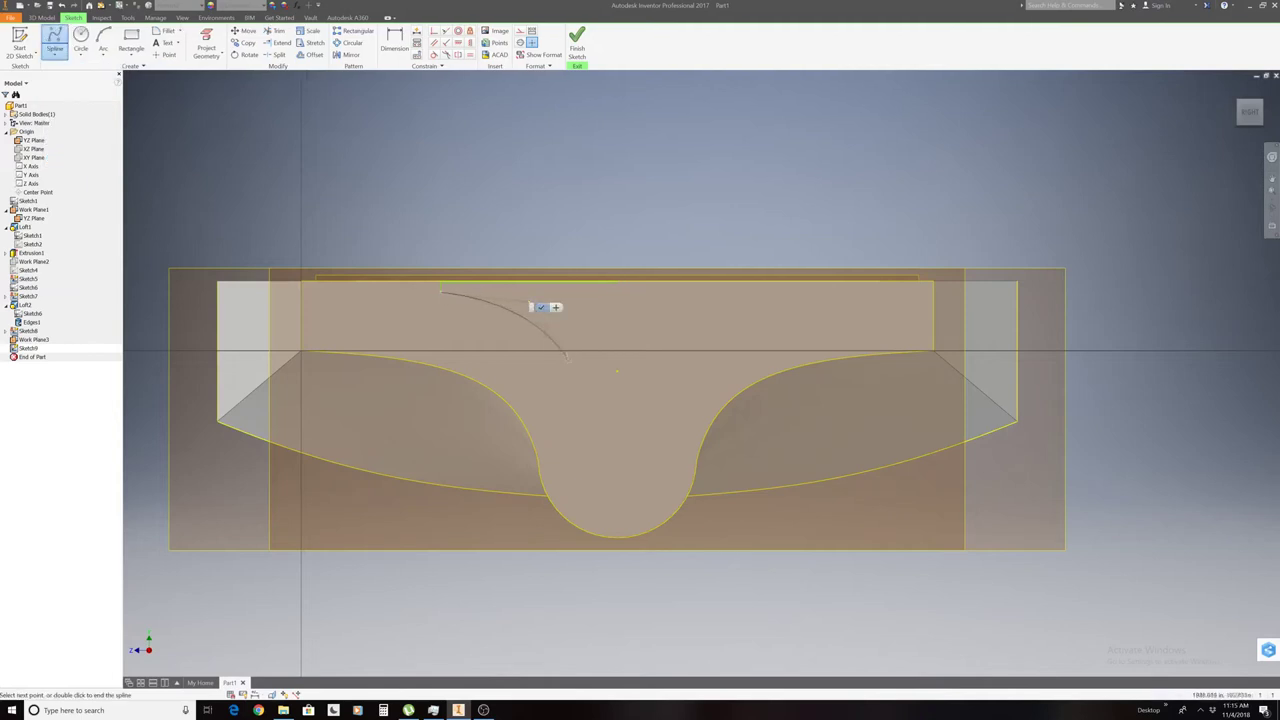
pyautogui.click(565, 400)
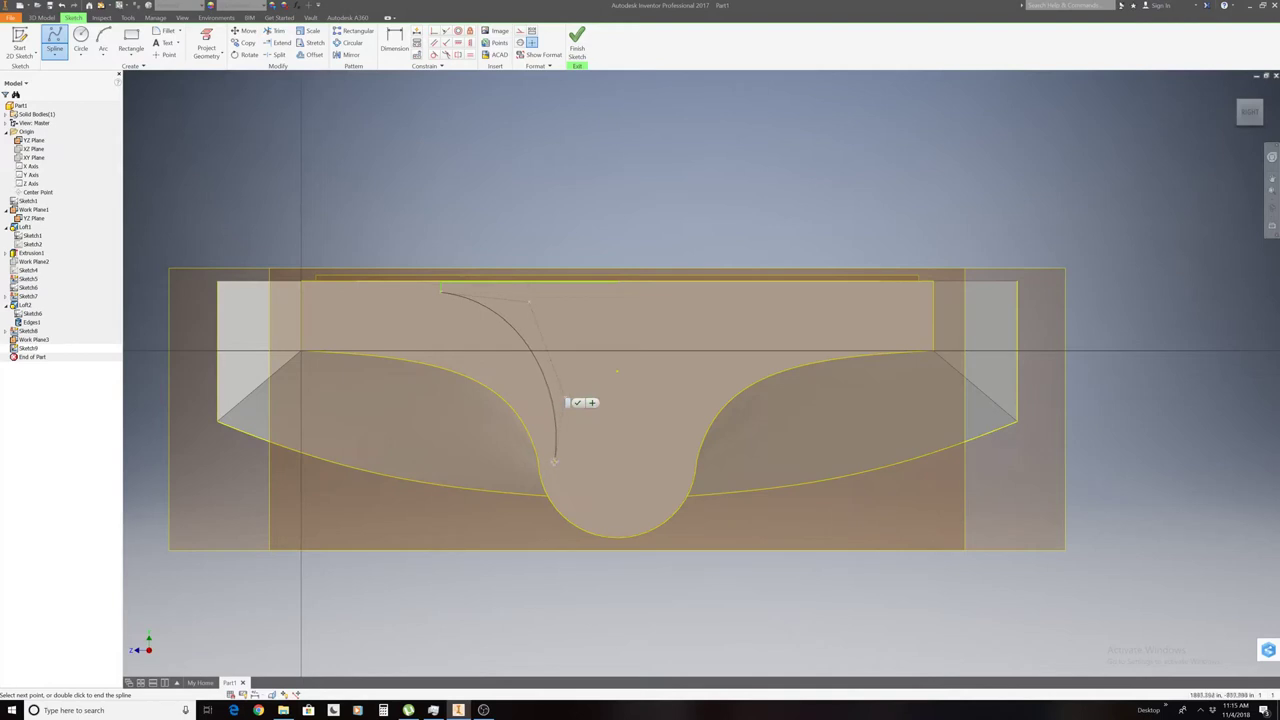
pyautogui.click(540, 460)
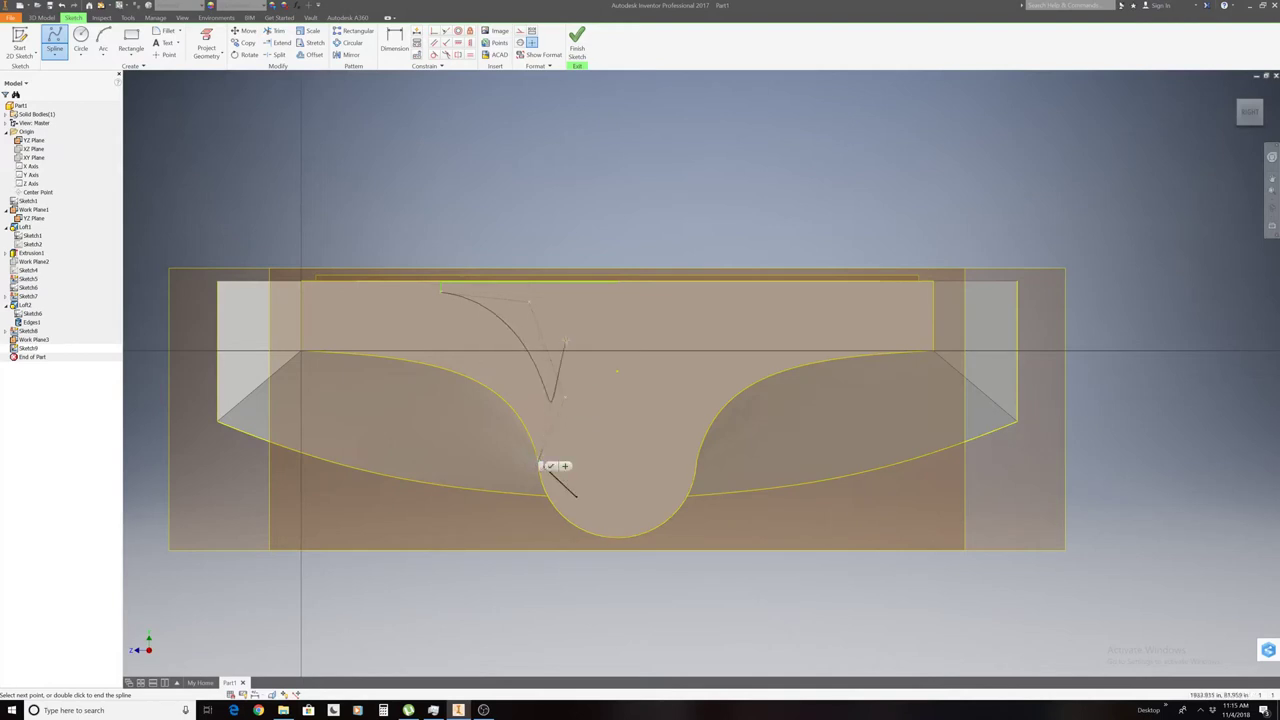
pyautogui.click(550, 466)
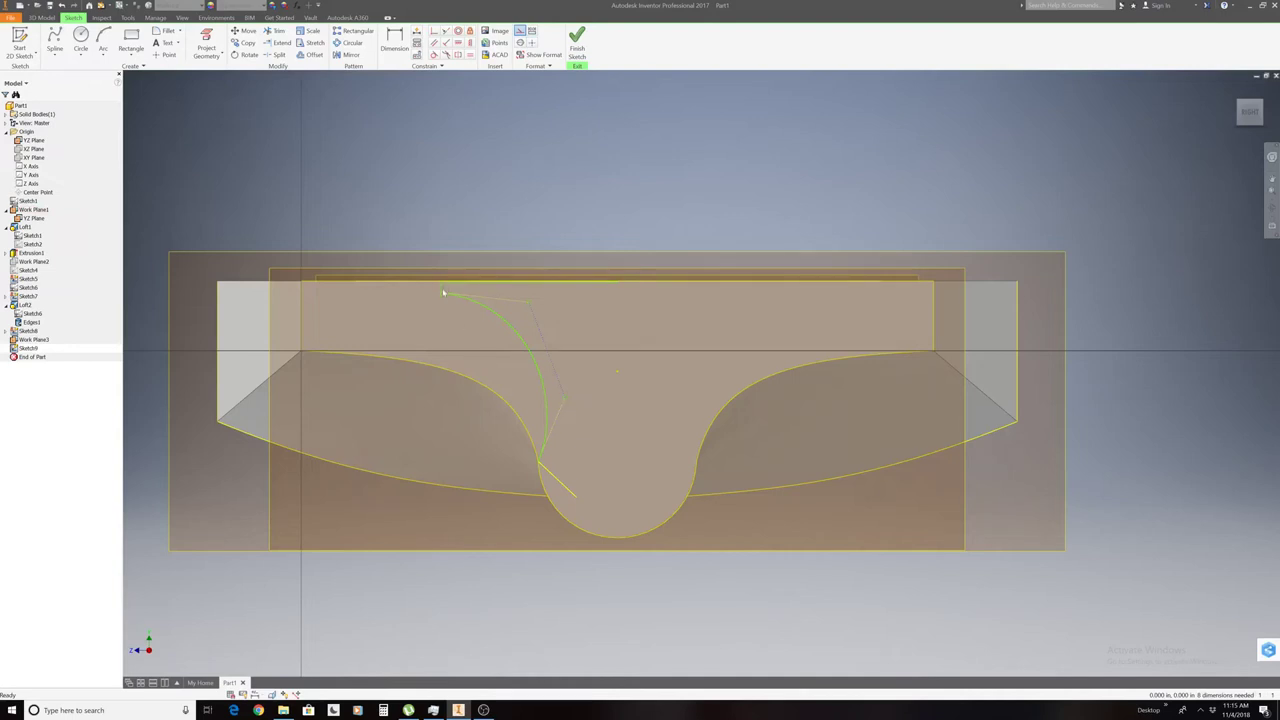
pyautogui.moveTo(442, 291); pyautogui.dragTo(303, 289)
pyautogui.moveTo(538, 398); pyautogui.dragTo(526, 380)
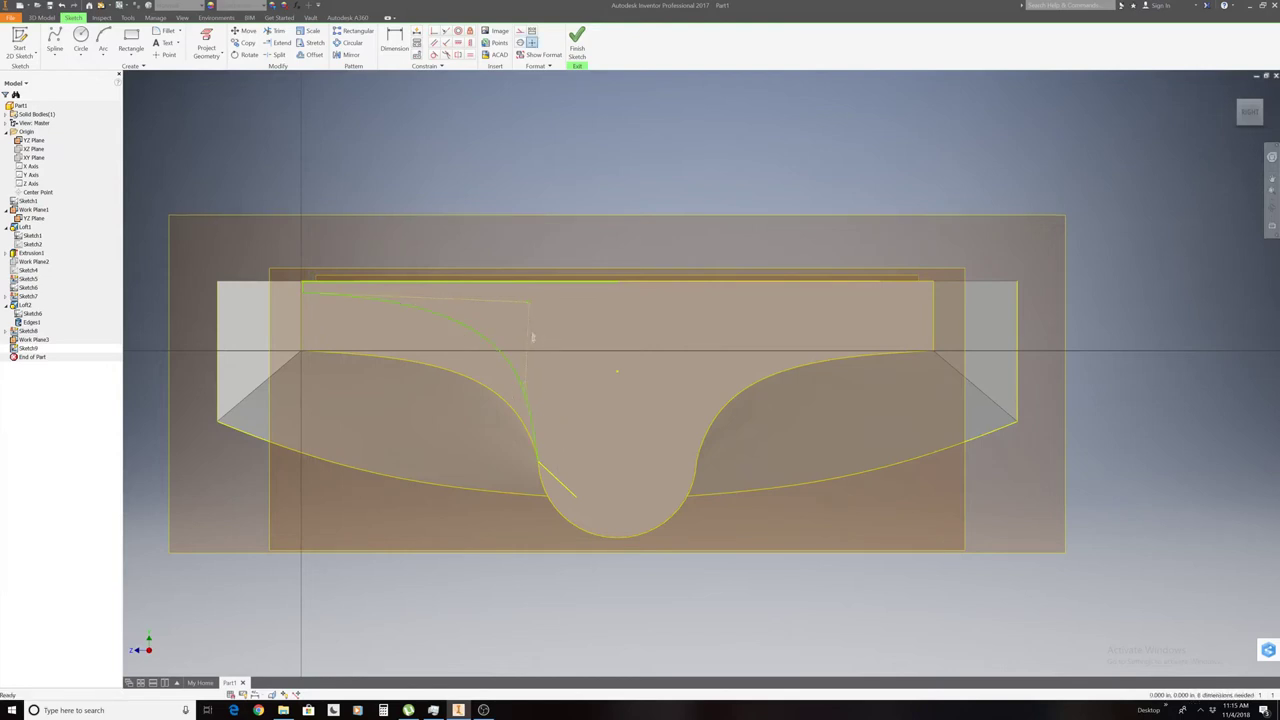
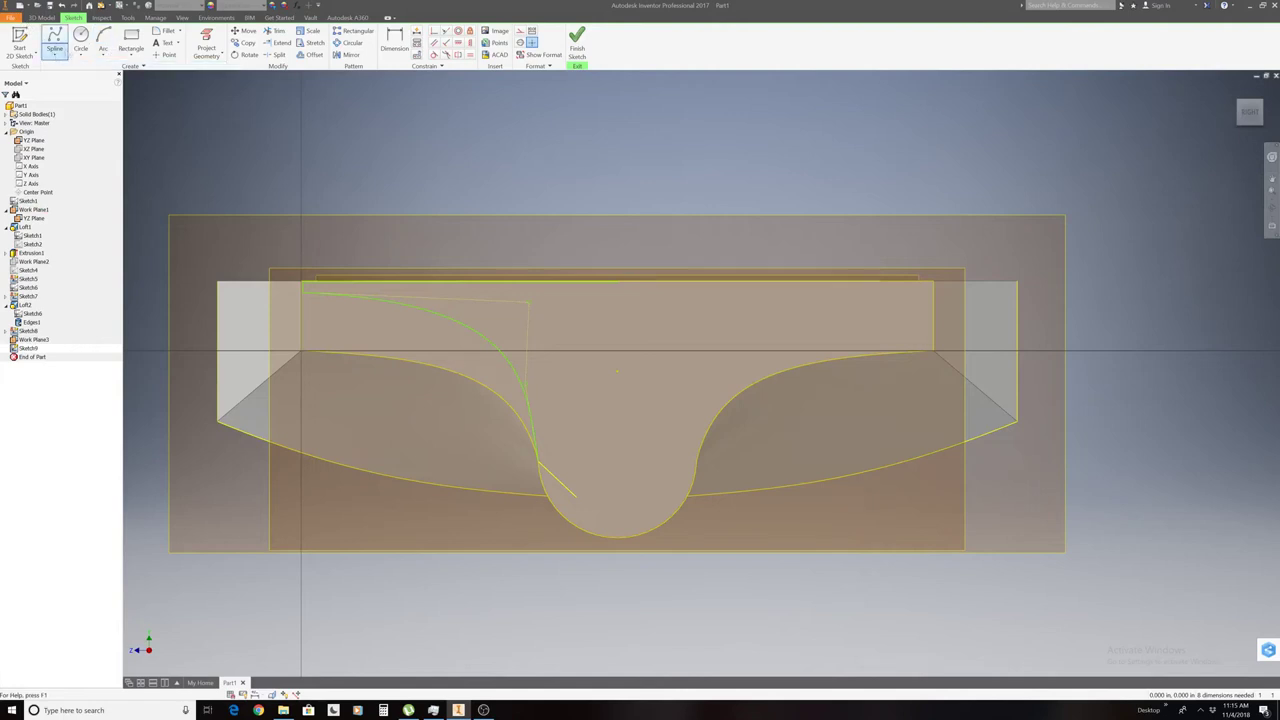
# Draw a short vertical centre line at the middle of the sketch.
pyautogui.click(53, 57)
pyautogui.click(62, 83)
pyautogui.click(617, 371)
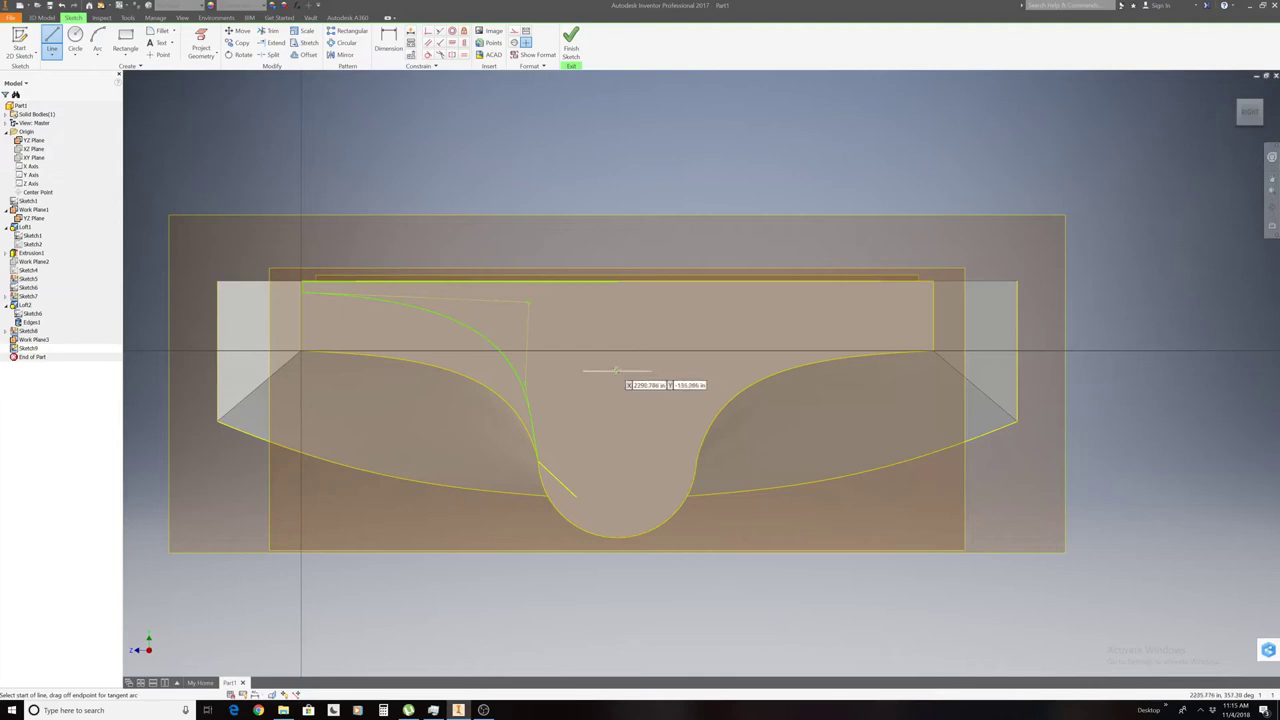
pyautogui.click(617, 343)
pyautogui.rightClick(625, 352)
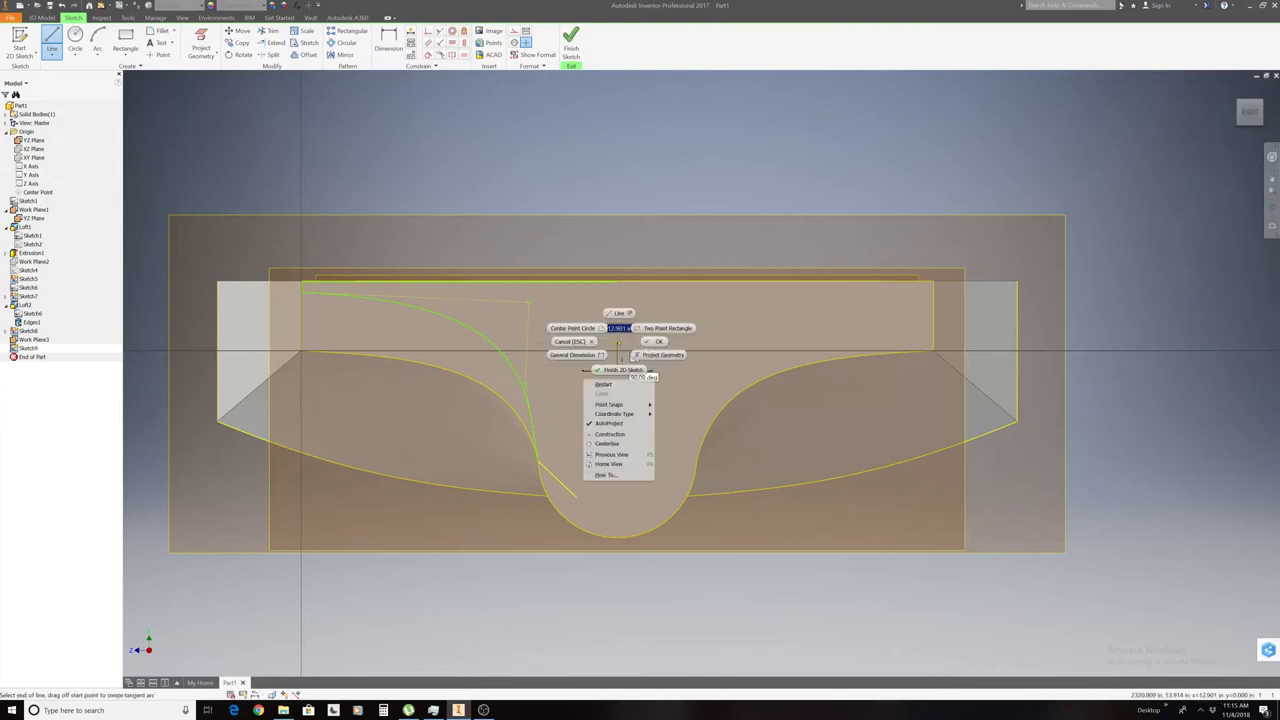
pyautogui.click(659, 352)
# Mirror the left spline across the vertical centre line to create the right curve.
pyautogui.click(59, 52)
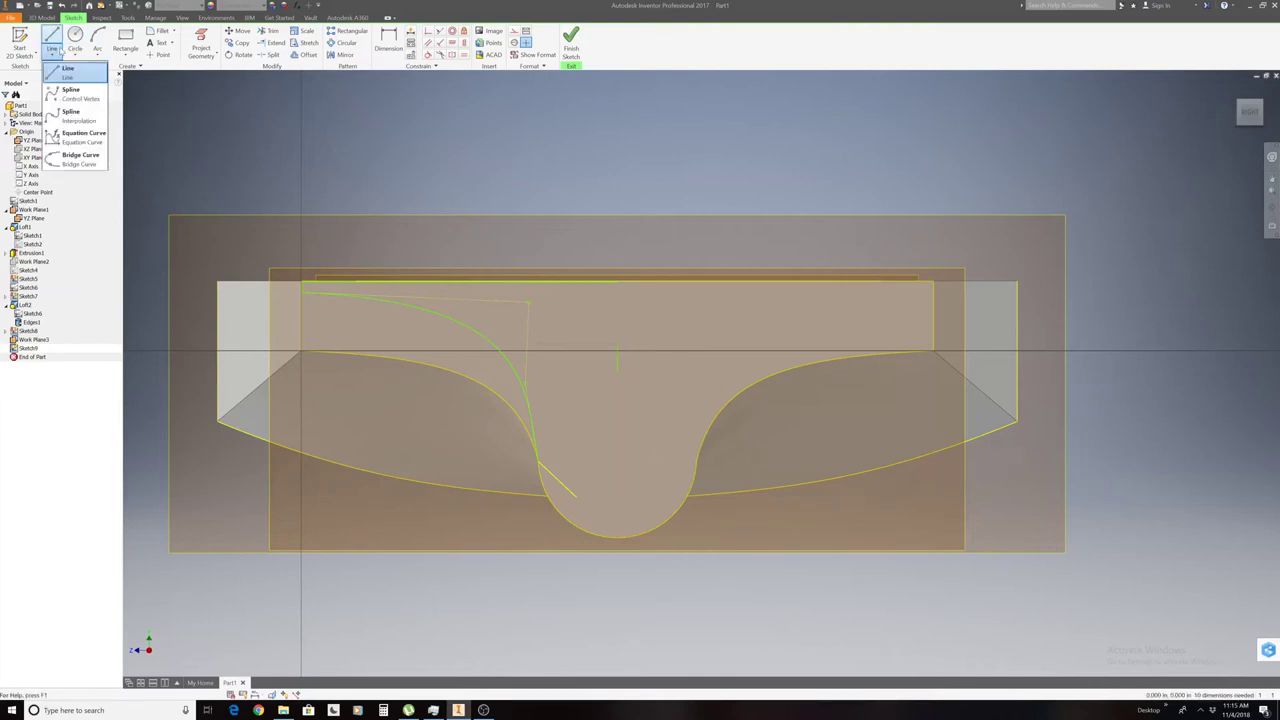
pyautogui.click(345, 57)
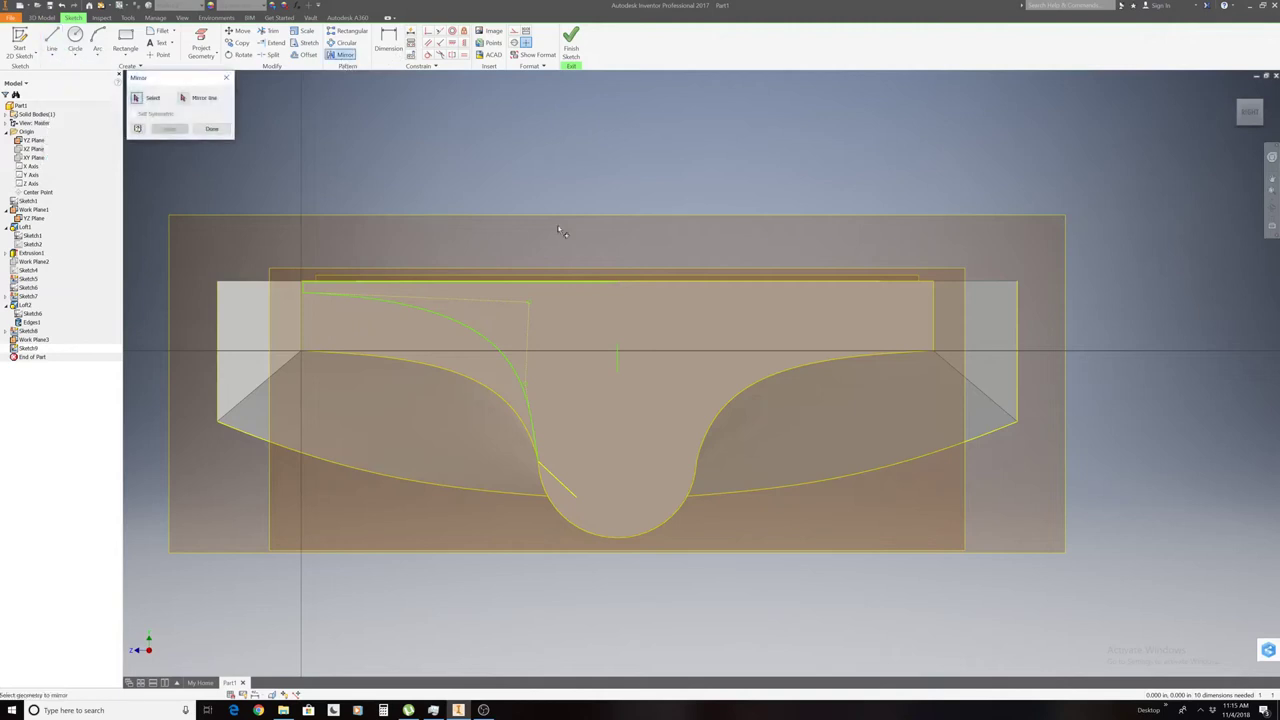
pyautogui.click(308, 289)
pyautogui.click(184, 98)
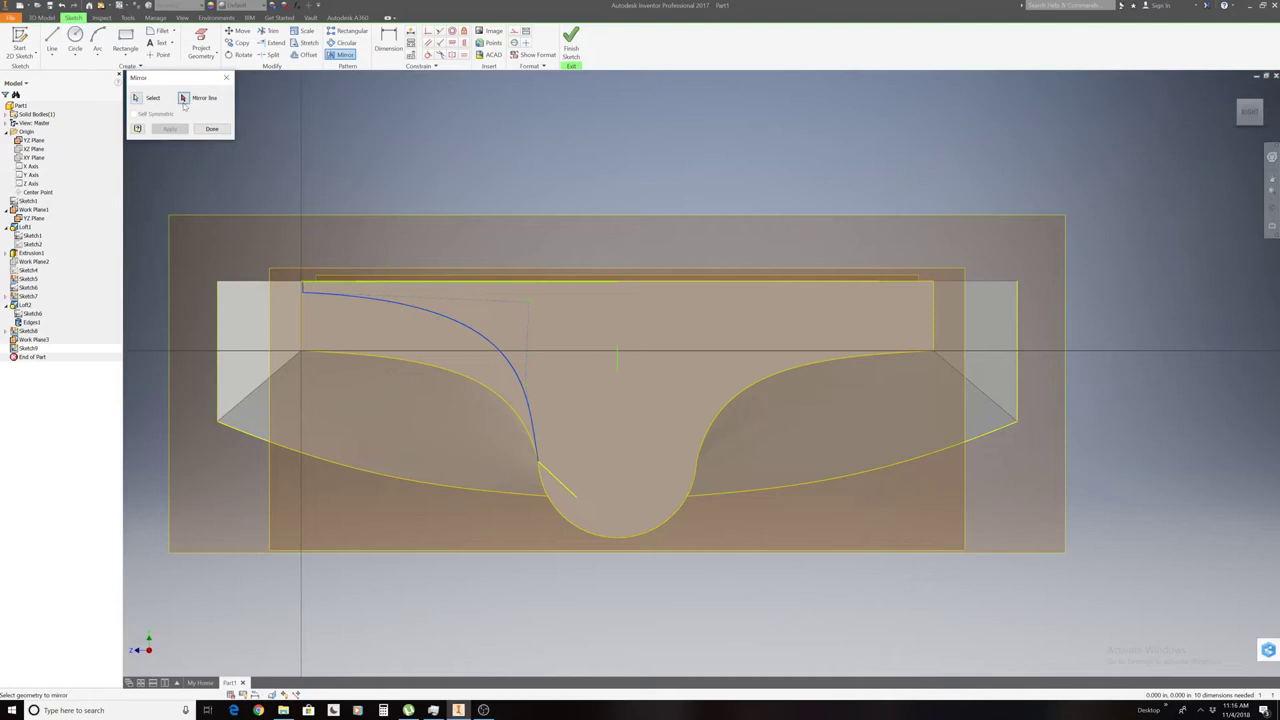
pyautogui.click(618, 359)
pyautogui.click(169, 130)
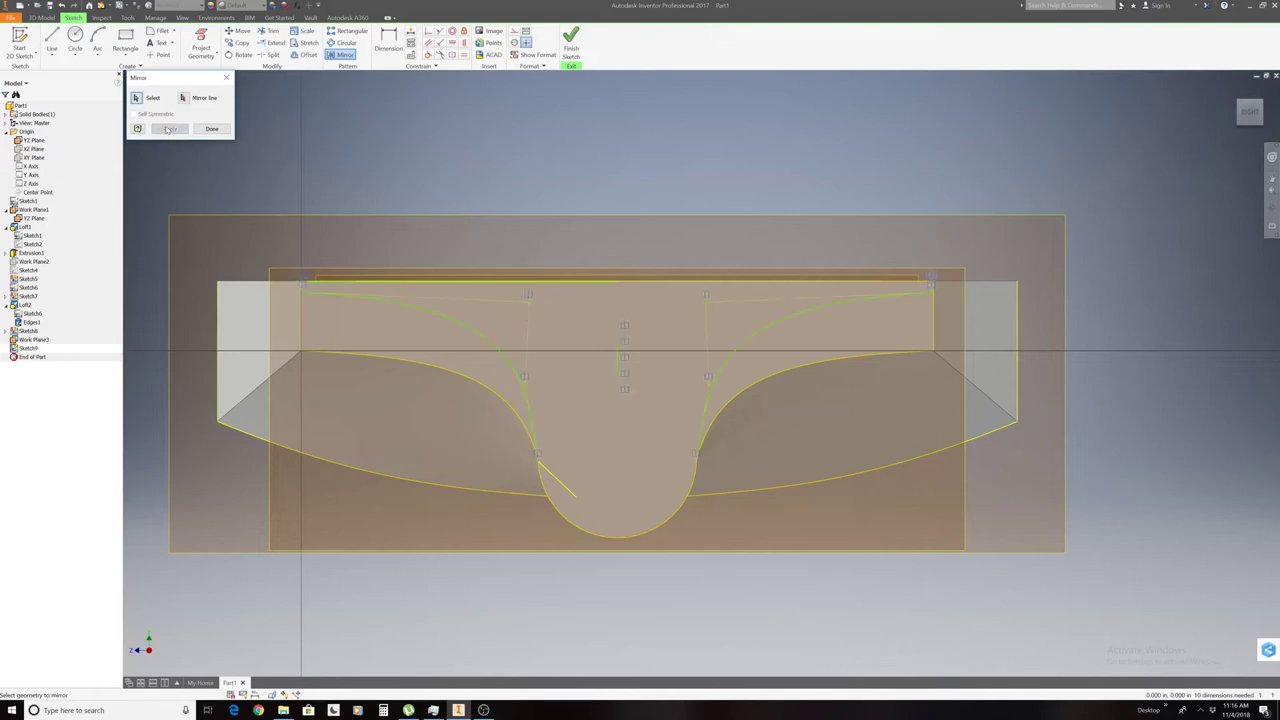
pyautogui.click(209, 130)
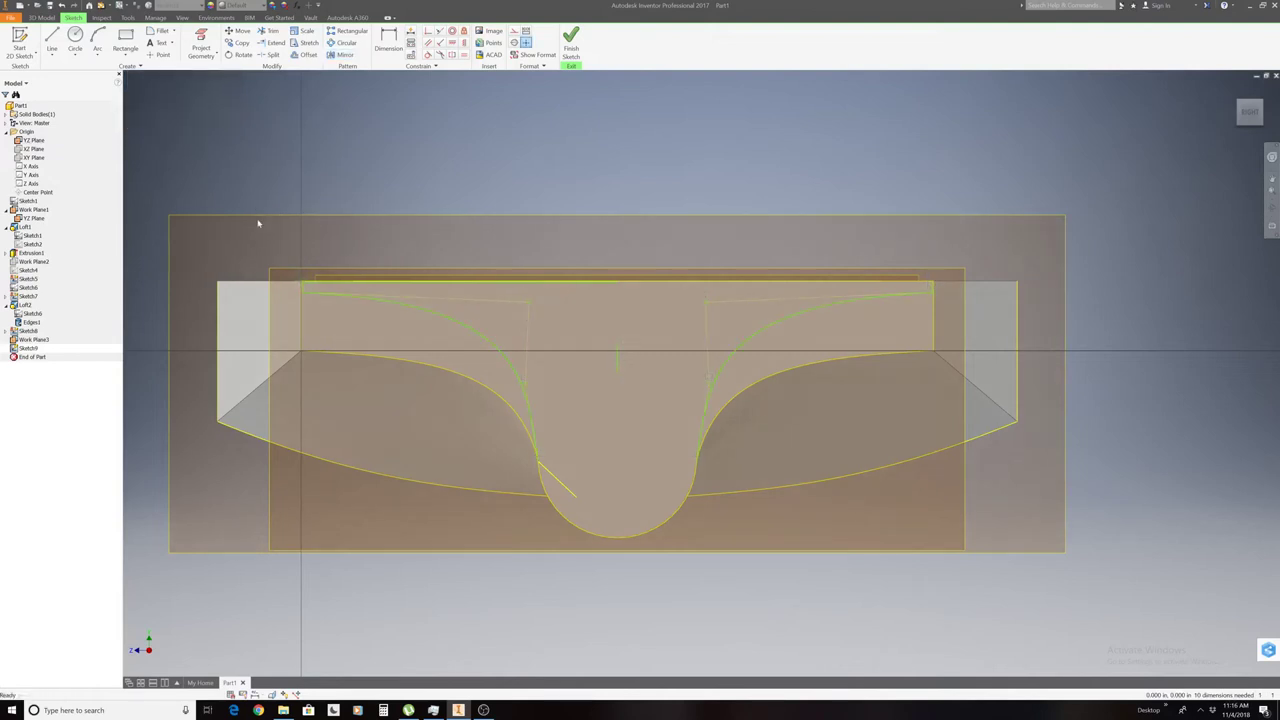
# Draw the top line from the top-edge middle to the right curve's upper end.
pyautogui.click(52, 57)
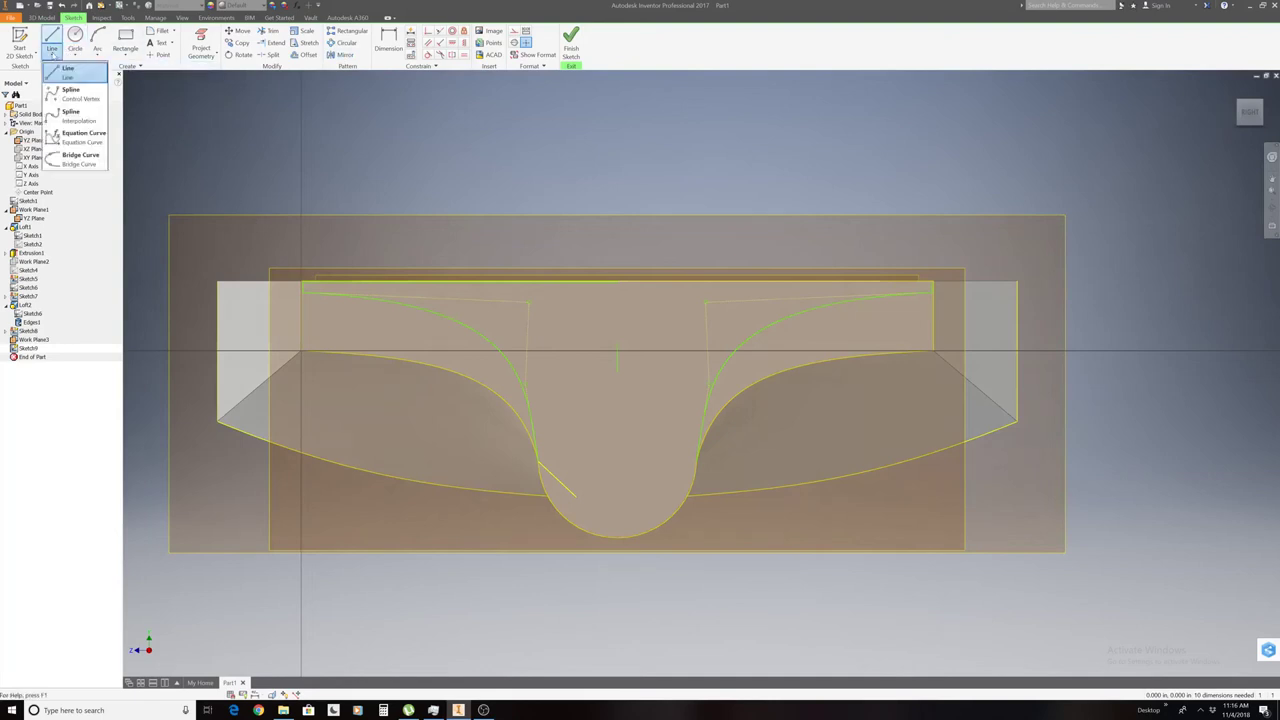
pyautogui.click(70, 72)
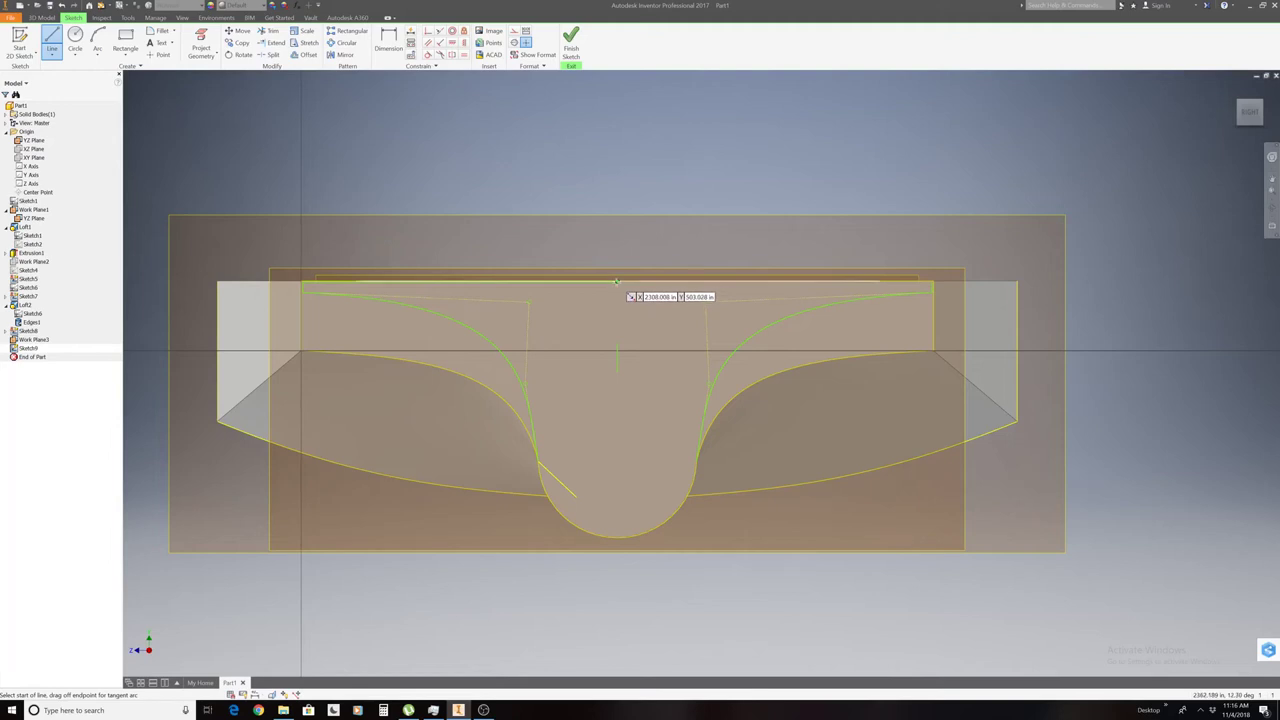
pyautogui.click(616, 282)
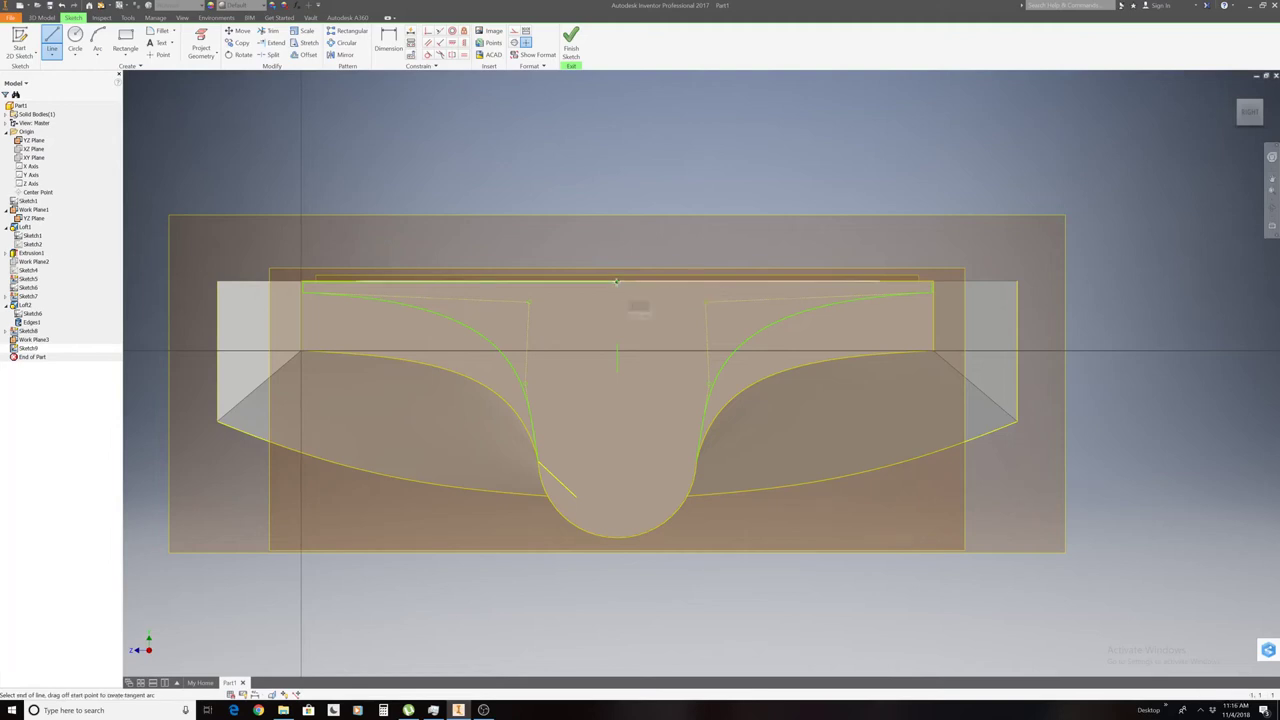
pyautogui.click(932, 282)
pyautogui.rightClick(800, 402)
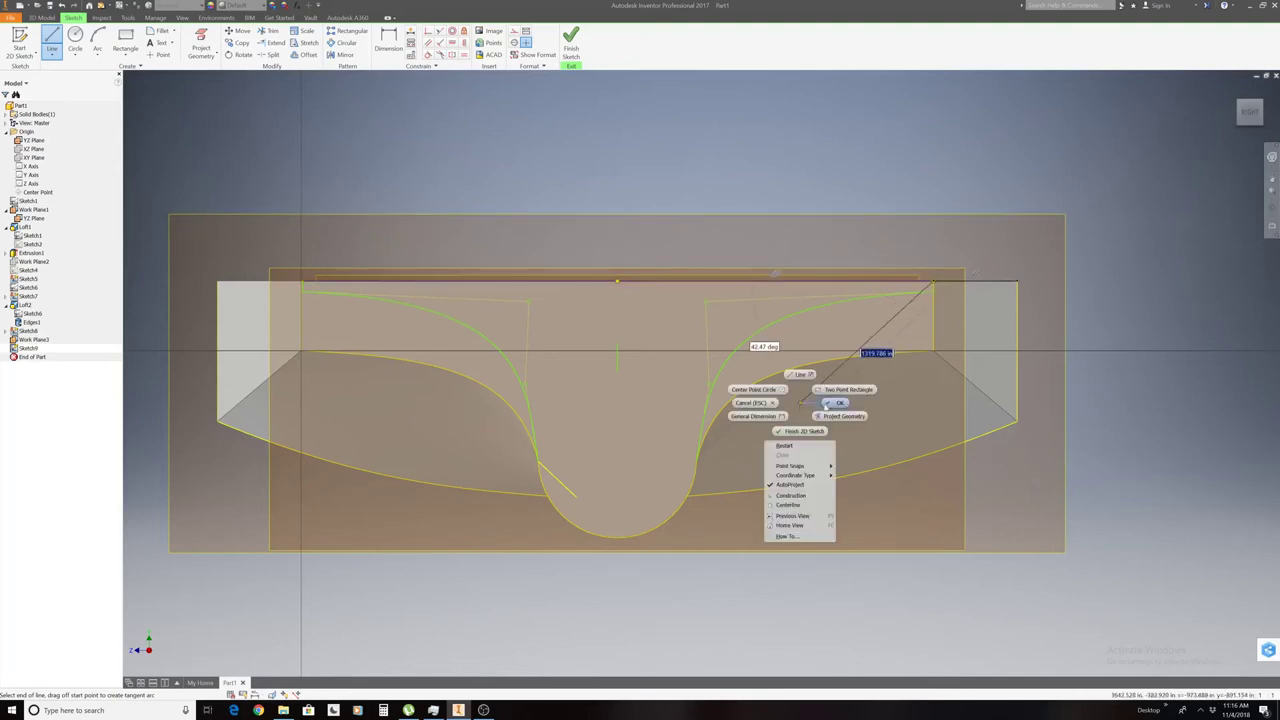
pyautogui.click(828, 404)
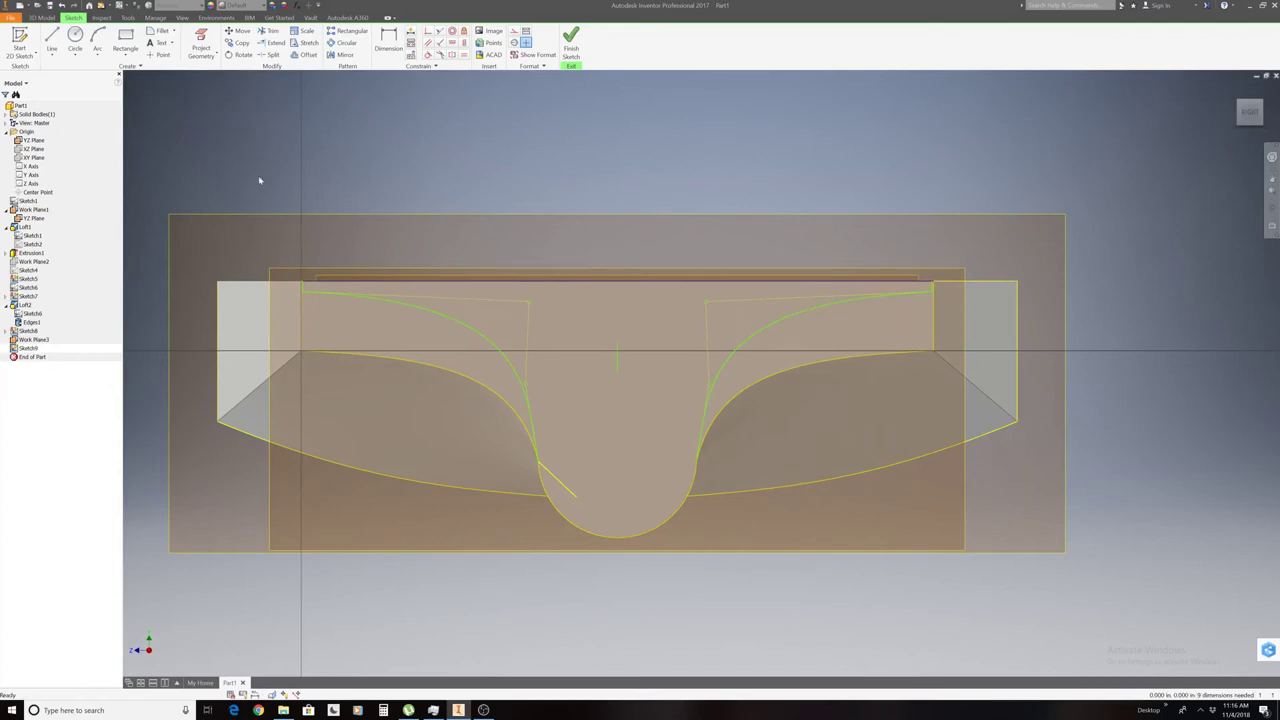
# Join the lower curve ends with a downward three-point semicircular arc, then finish the sketch.
pyautogui.click(103, 56)
pyautogui.click(115, 78)
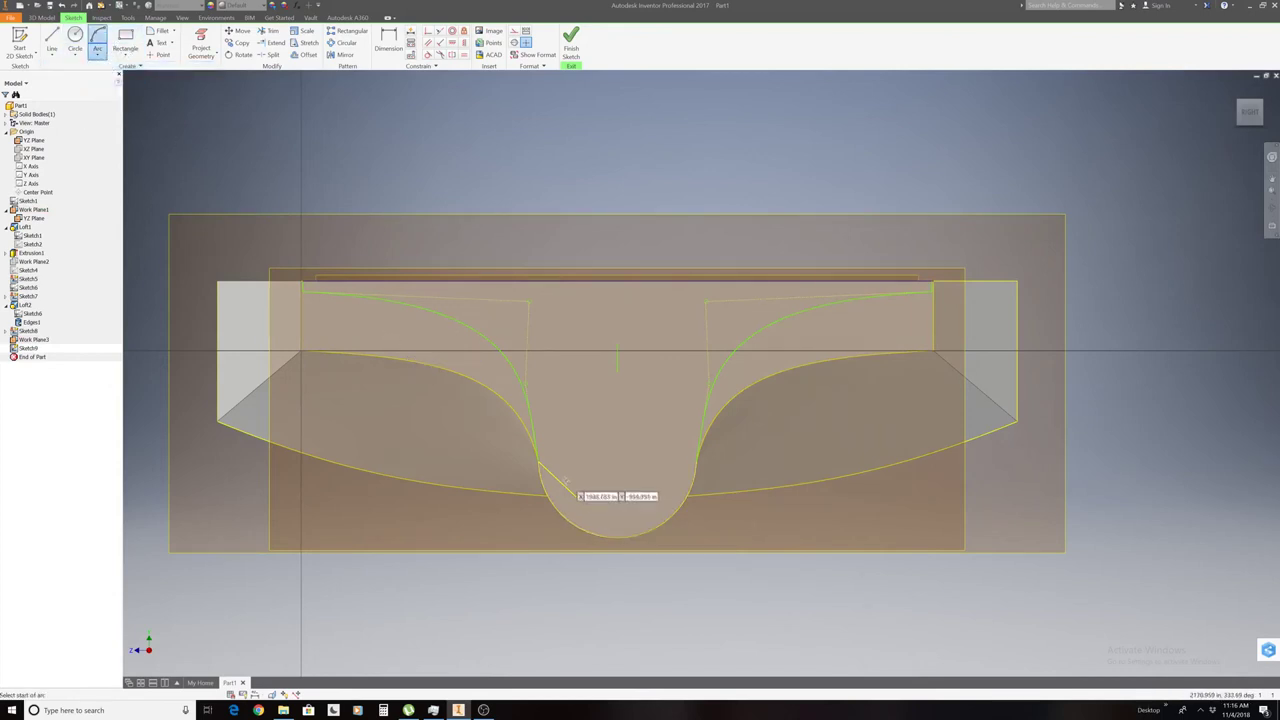
pyautogui.click(538, 462)
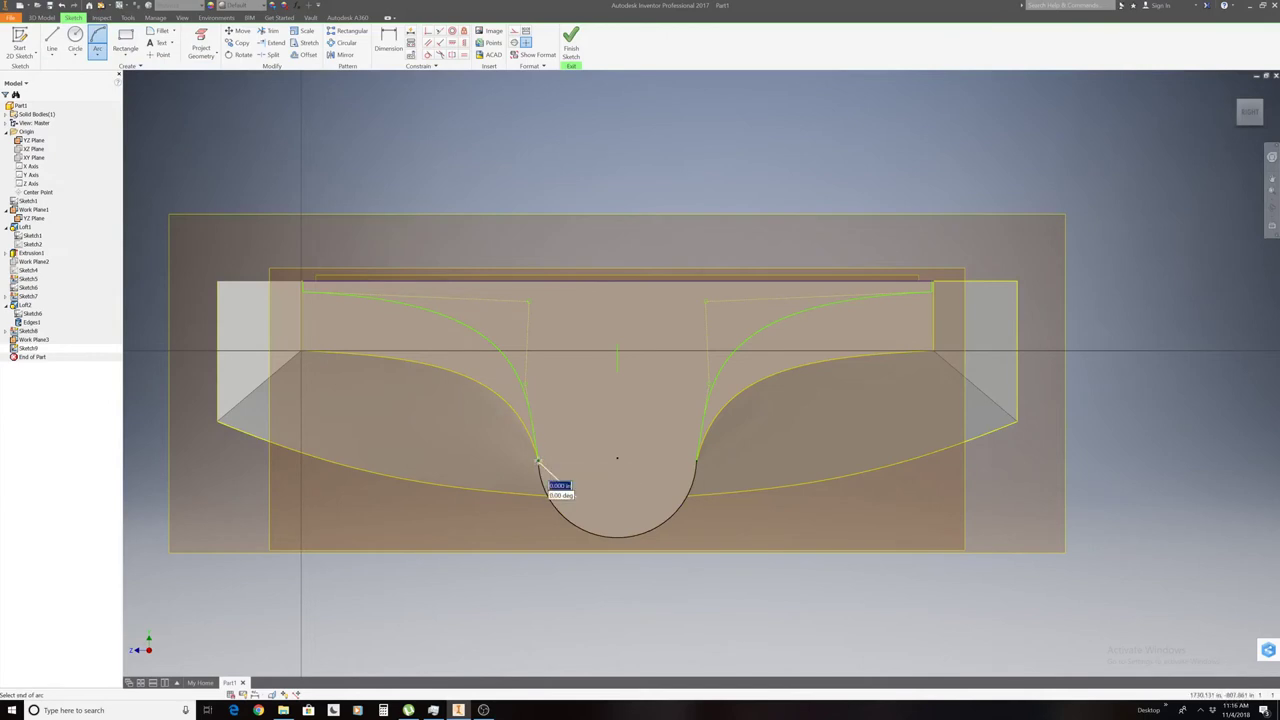
pyautogui.click(695, 462)
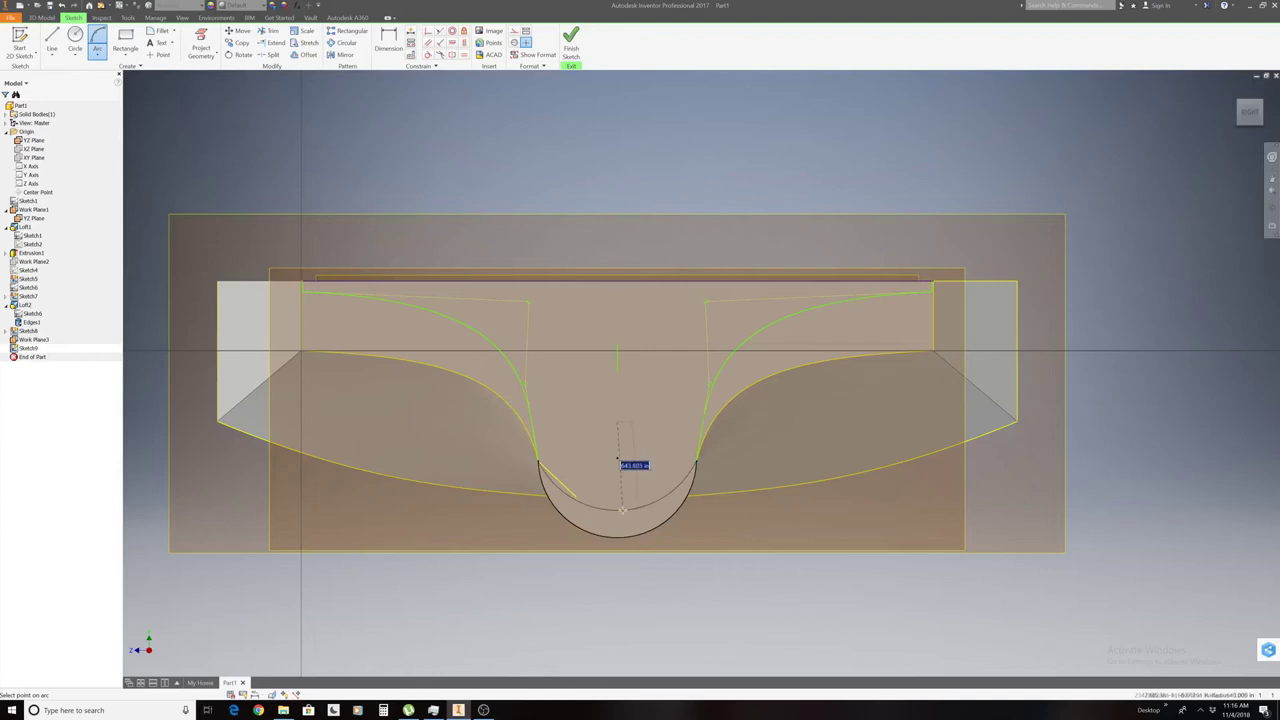
pyautogui.click(617, 538)
pyautogui.rightClick(638, 455)
pyautogui.click(617, 458)
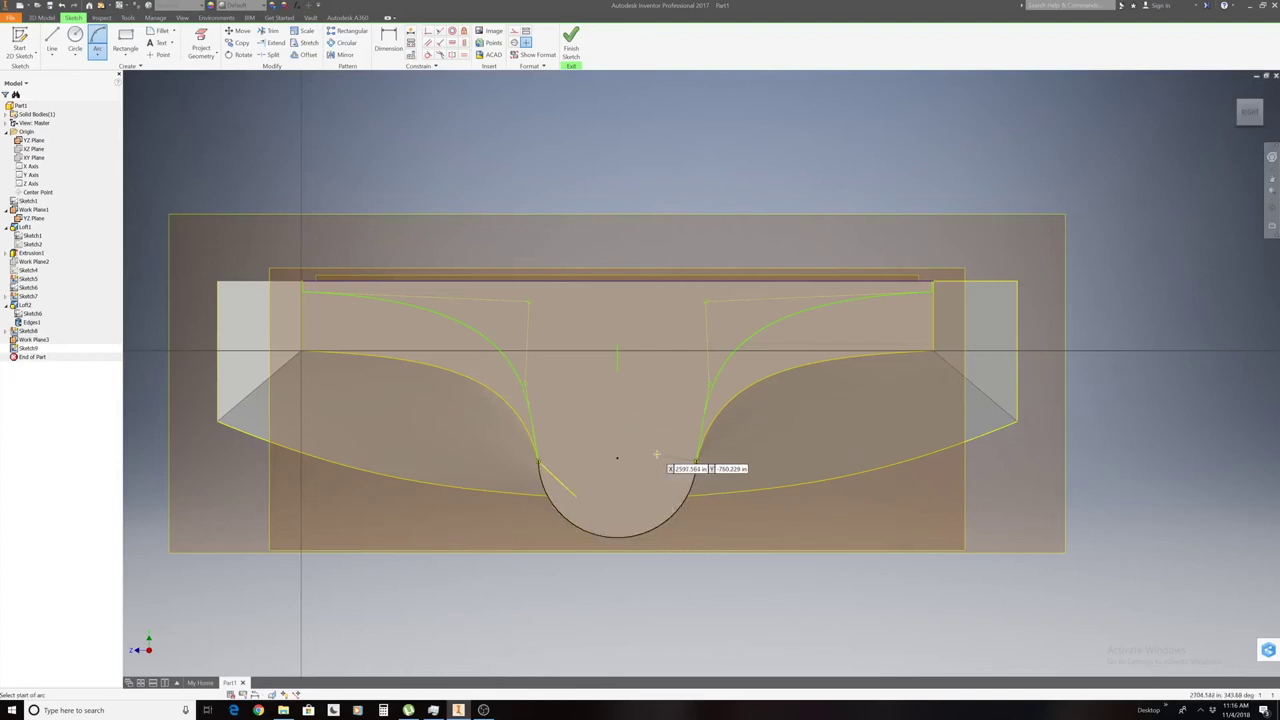
pyautogui.rightClick(688, 405)
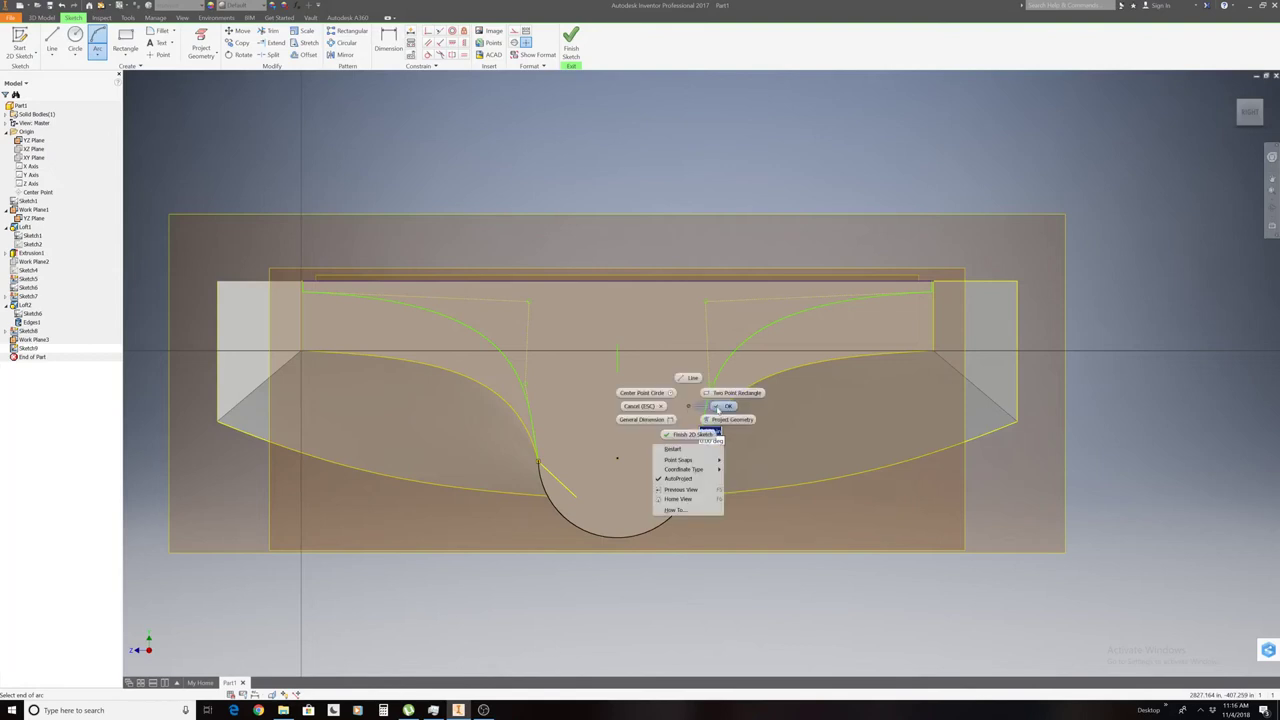
pyautogui.click(722, 406)
pyautogui.click(570, 42)
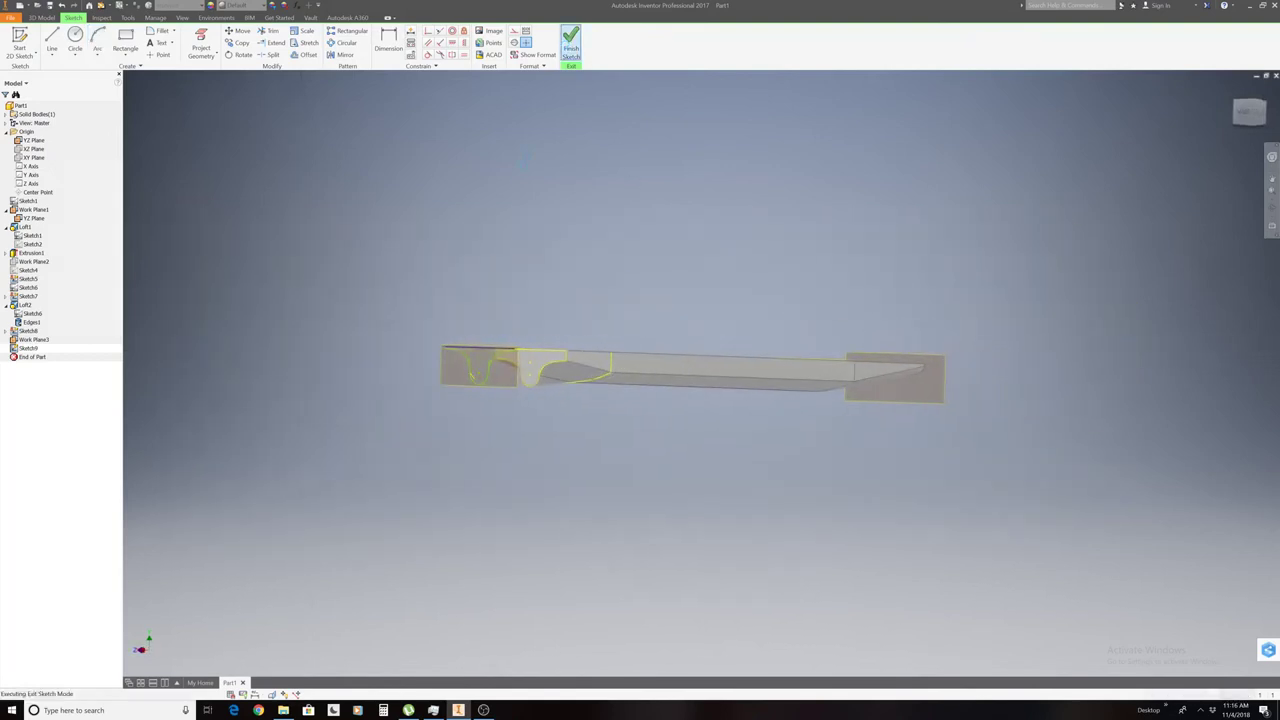
pyautogui.scroll(-3, 458, 340)
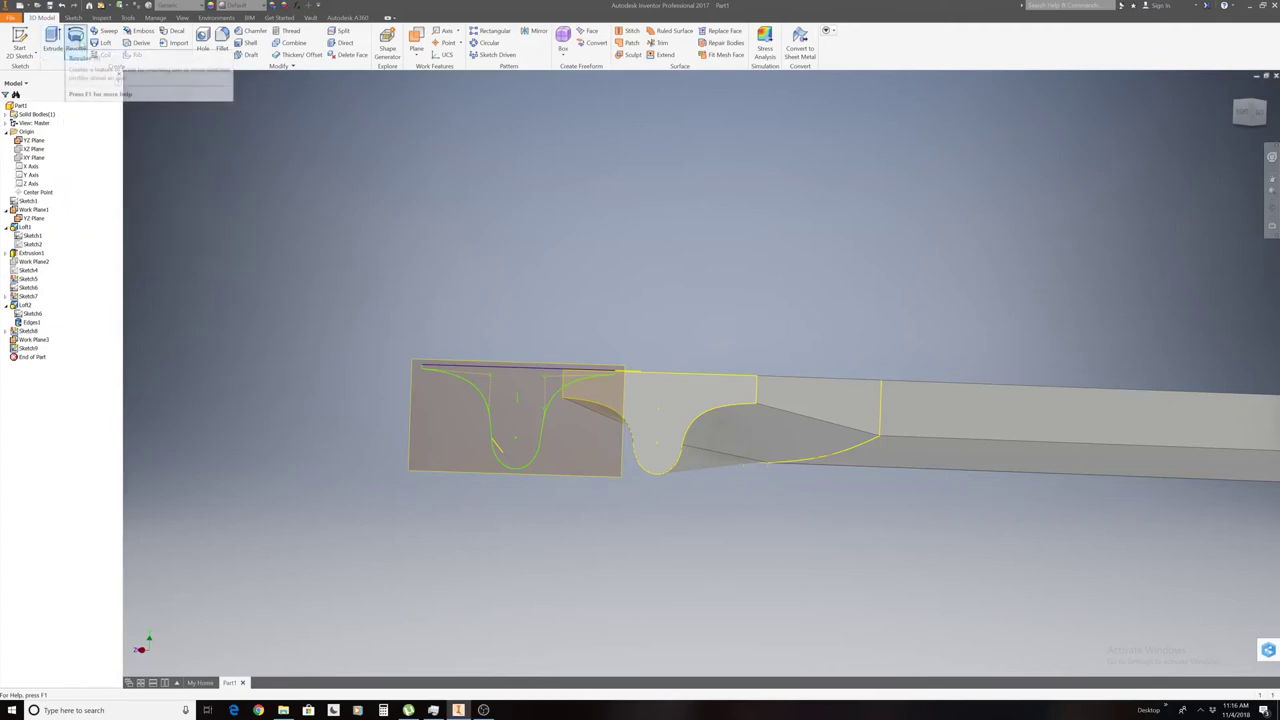
pyautogui.click(102, 42)
pyautogui.click(738, 397)
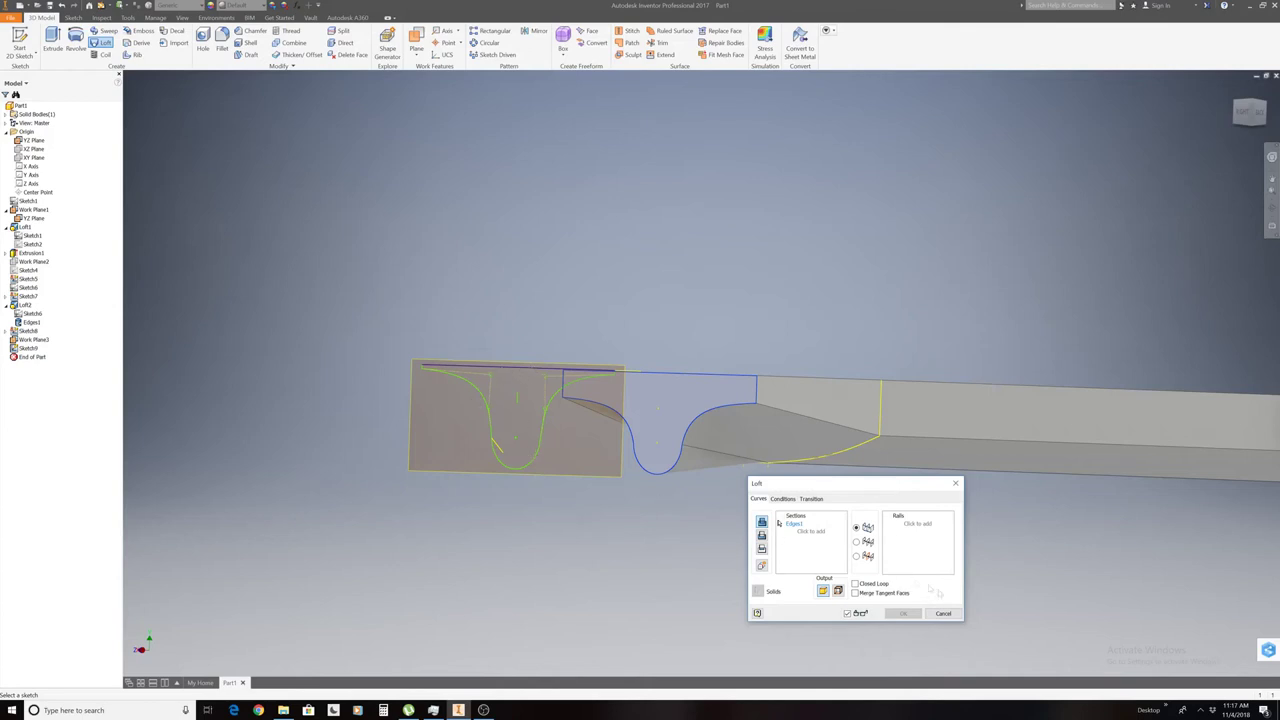
pyautogui.click(943, 614)
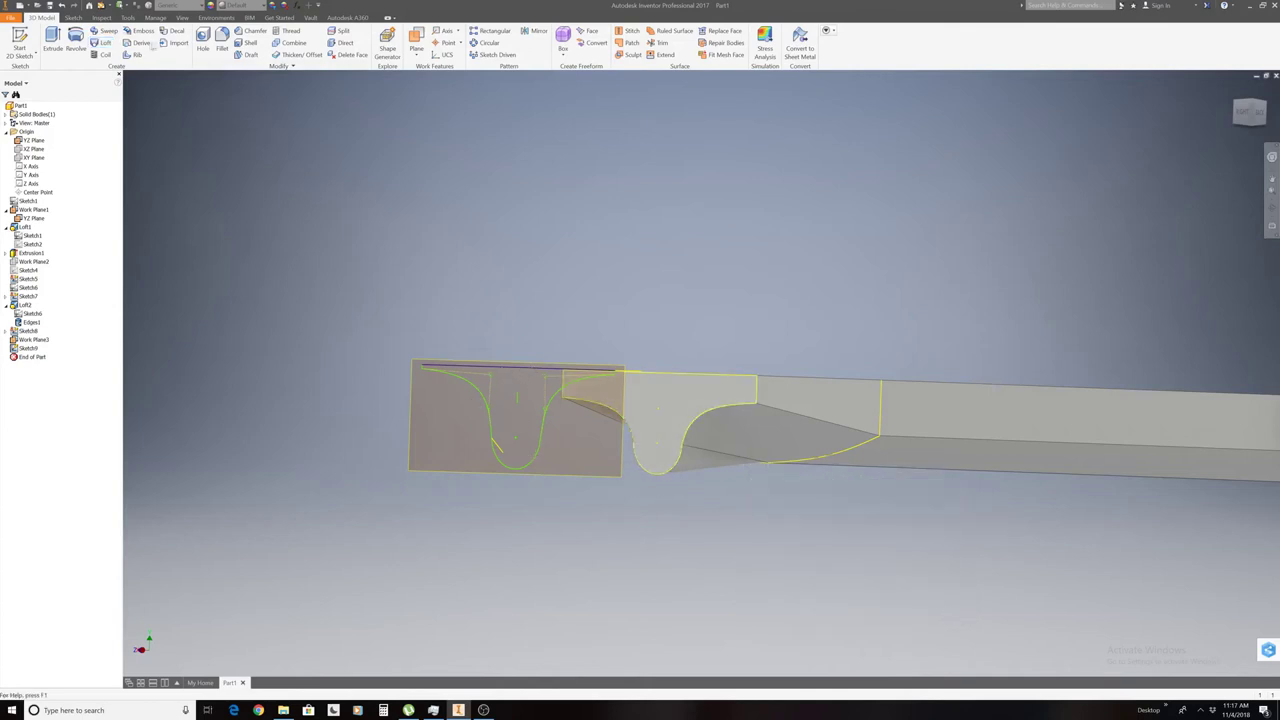
pyautogui.click(103, 43)
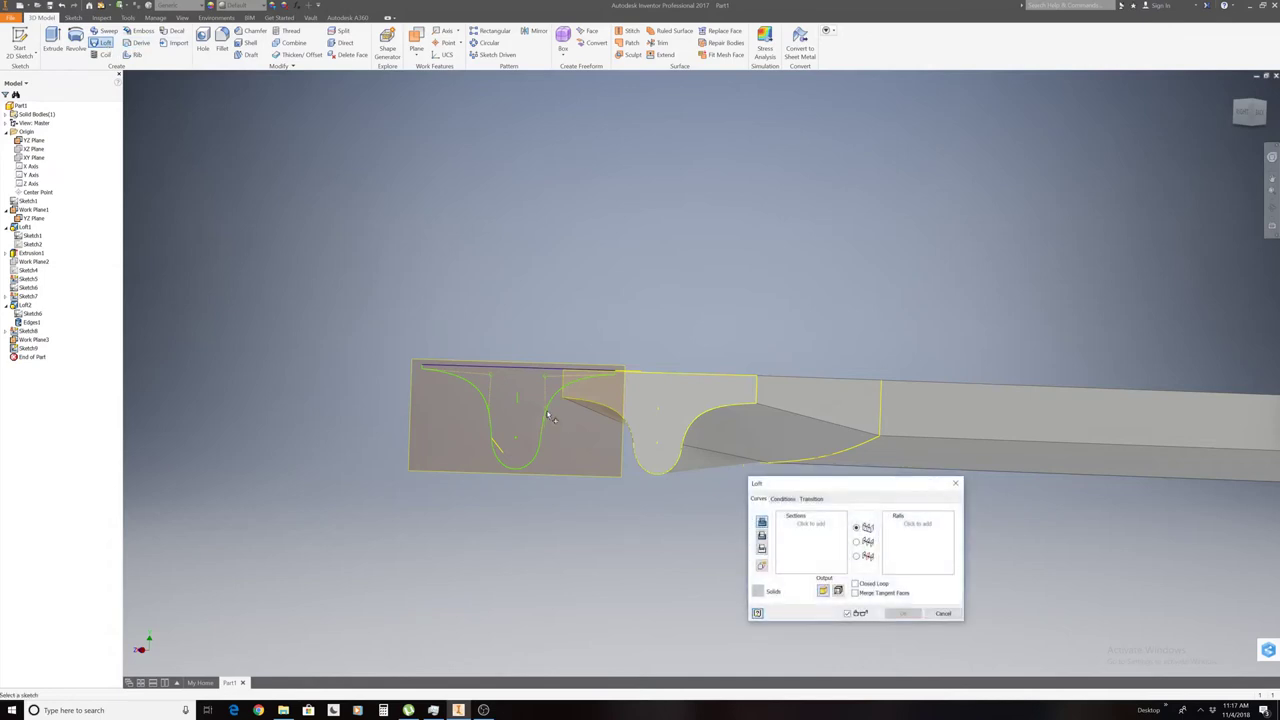
pyautogui.click(943, 614)
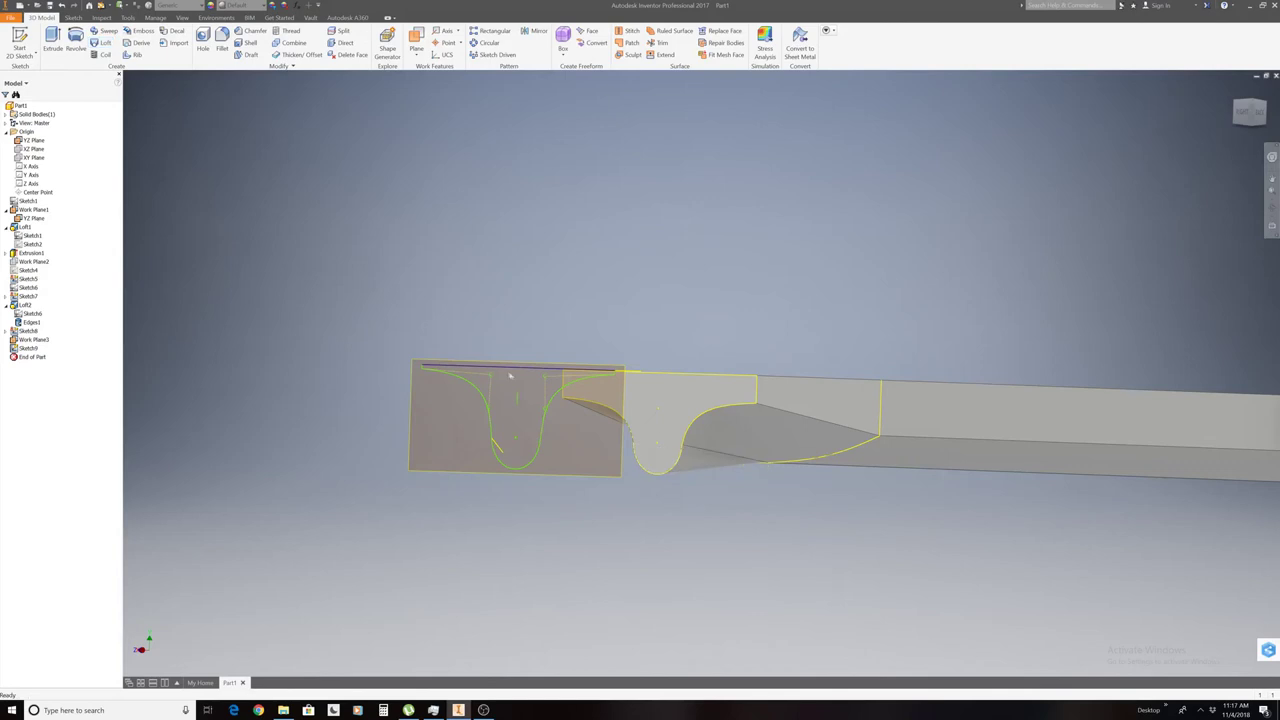
# Reopen the nose sketch for editing and return to its full view.
pyautogui.rightClick(506, 373)
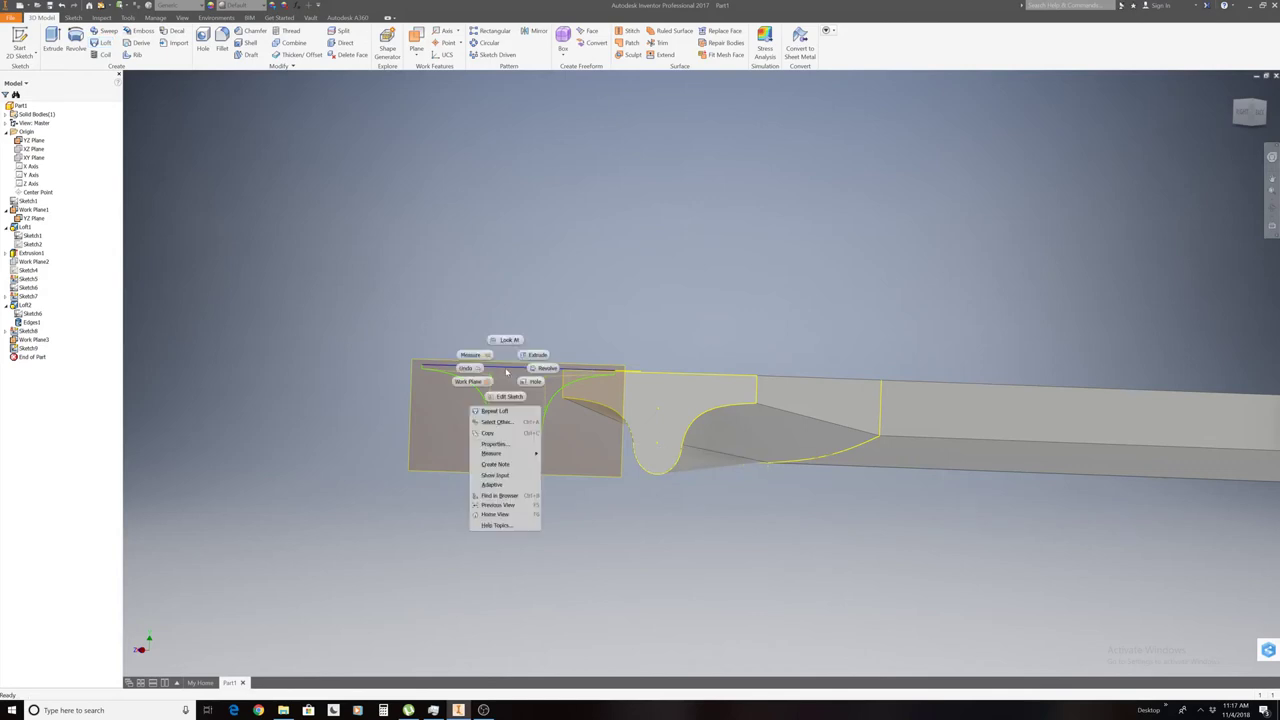
pyautogui.click(514, 394)
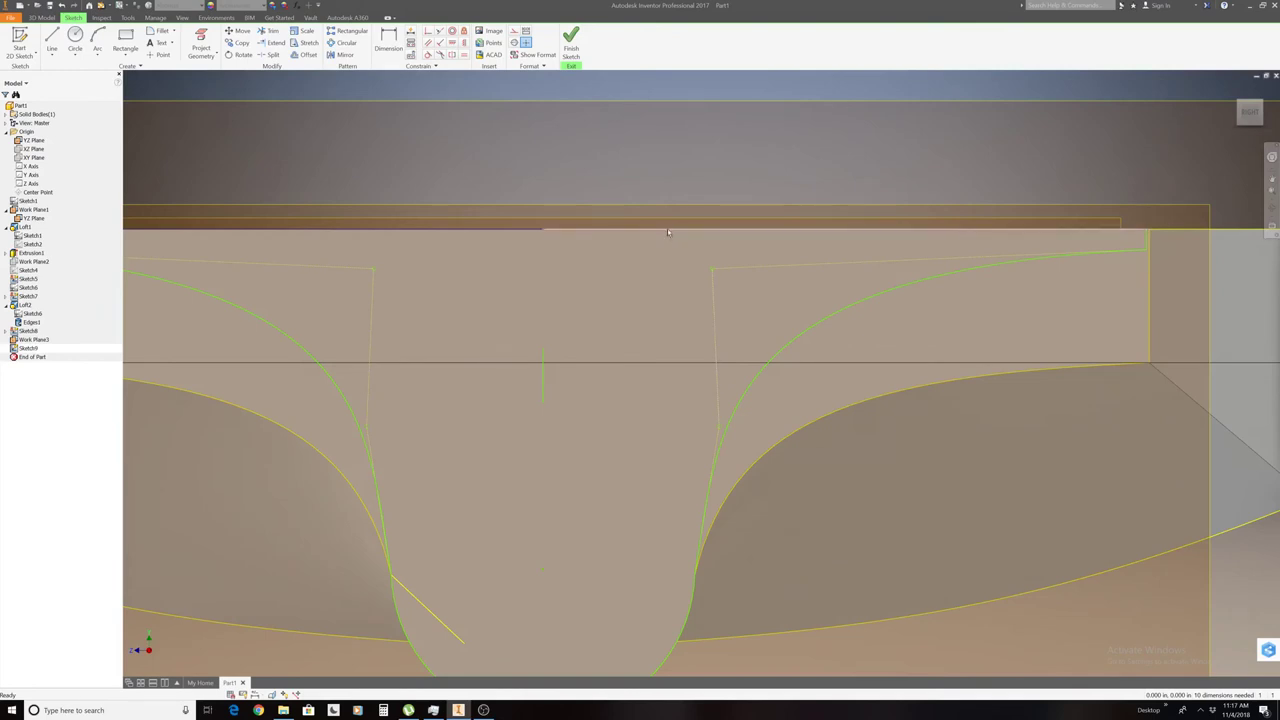
pyautogui.rightClick(667, 228)
pyautogui.click(629, 223)
pyautogui.rightClick(522, 229)
pyautogui.click(515, 195)
pyautogui.press('l')
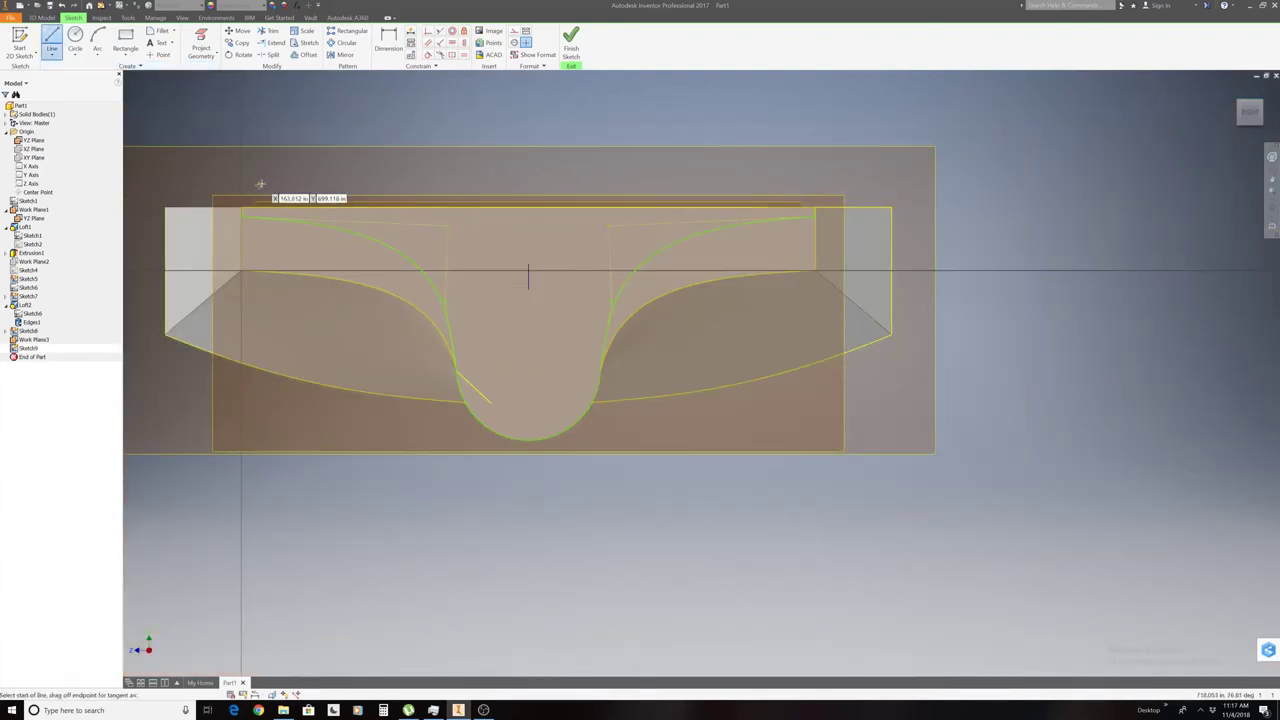
pyautogui.scroll(-5, 229, 174)
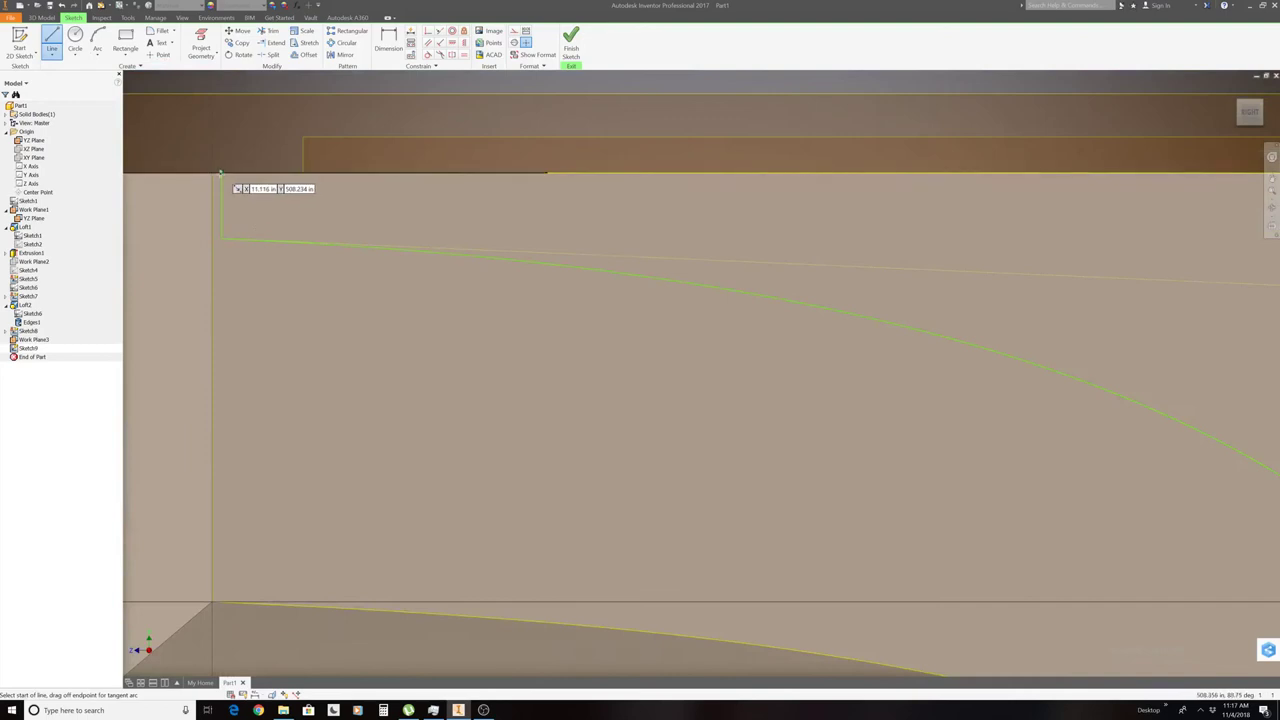
# Draw a line from the top-left corner to the top-right corner, then finish the sketch.
pyautogui.click(220, 174)
pyautogui.scroll(2, 222, 180)
pyautogui.scroll(3, 225, 185)
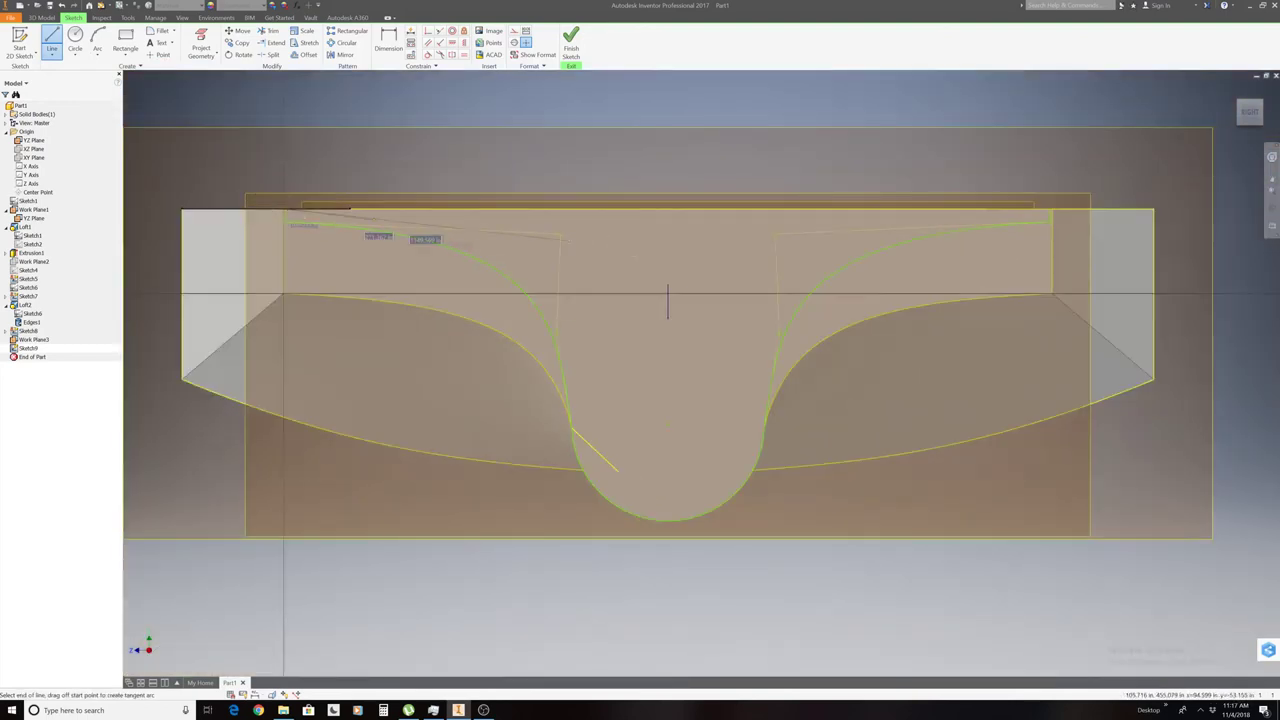
pyautogui.scroll(-3, 1046, 202)
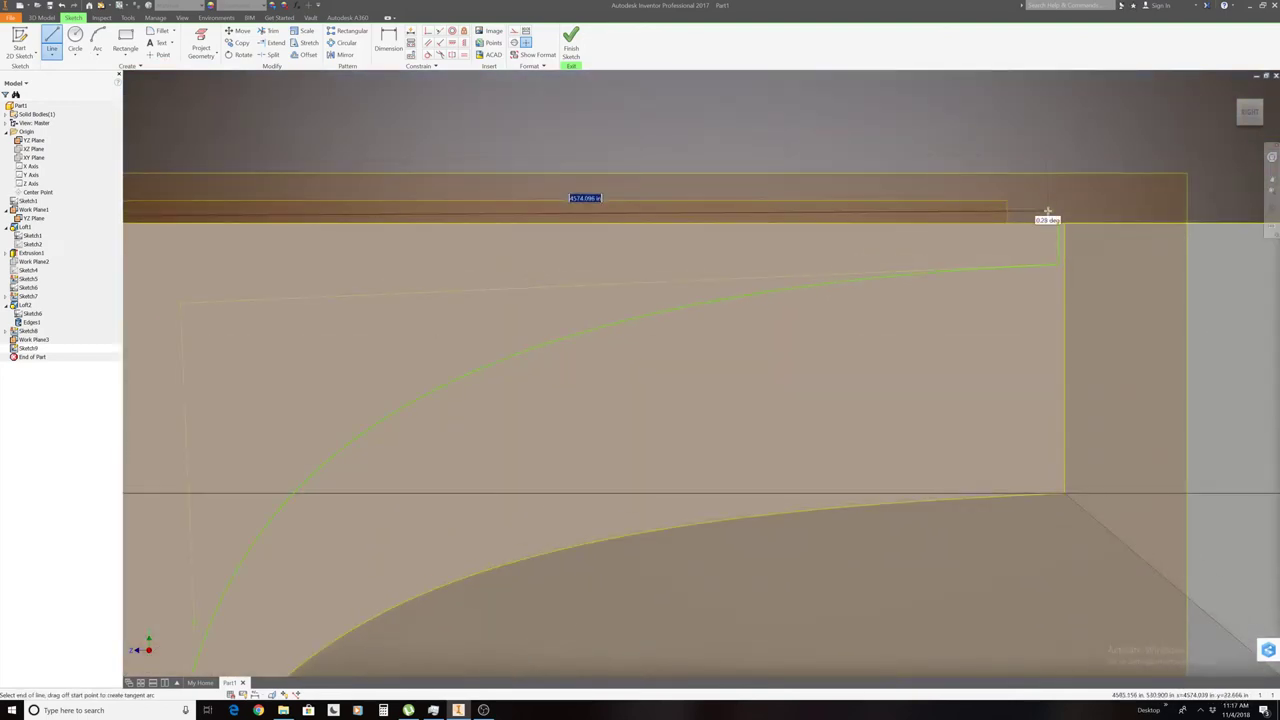
pyautogui.click(1056, 220)
pyautogui.press('Escape')
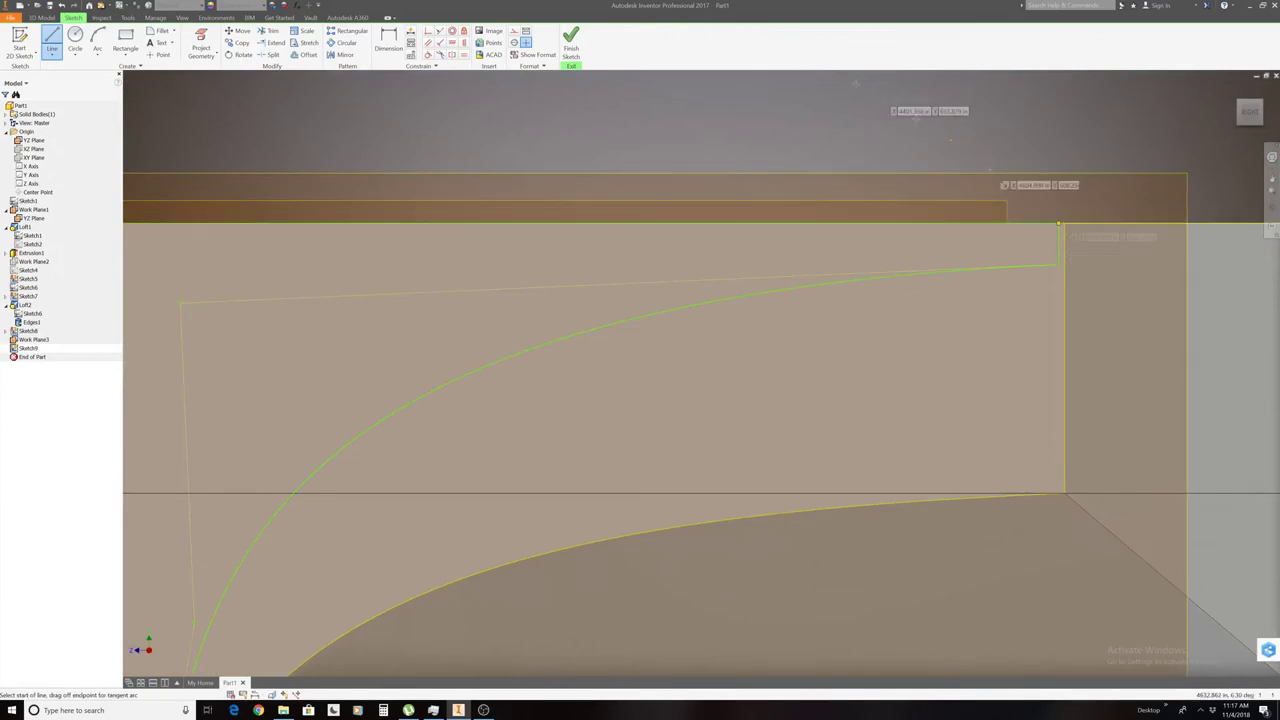
pyautogui.click(570, 45)
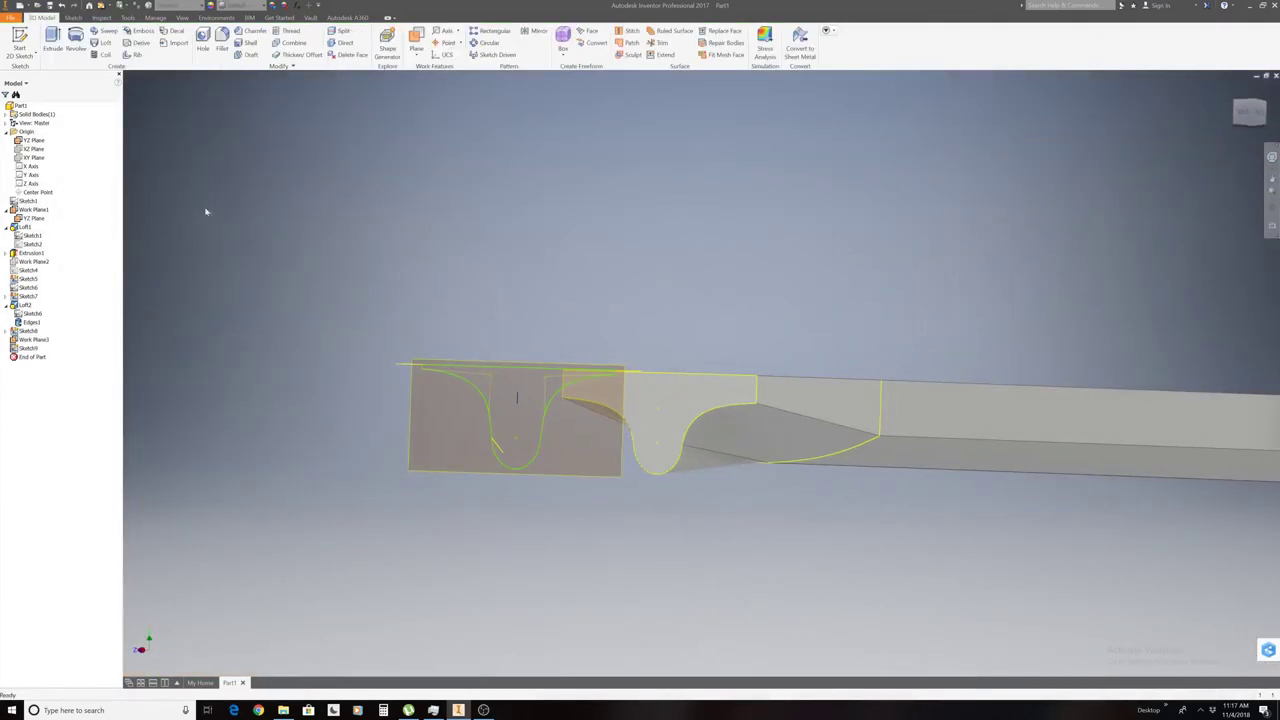
# Loft from the pod's end edges to the new sketch's profile loop, creating Loft3.
pyautogui.click(104, 42)
pyautogui.click(543, 441)
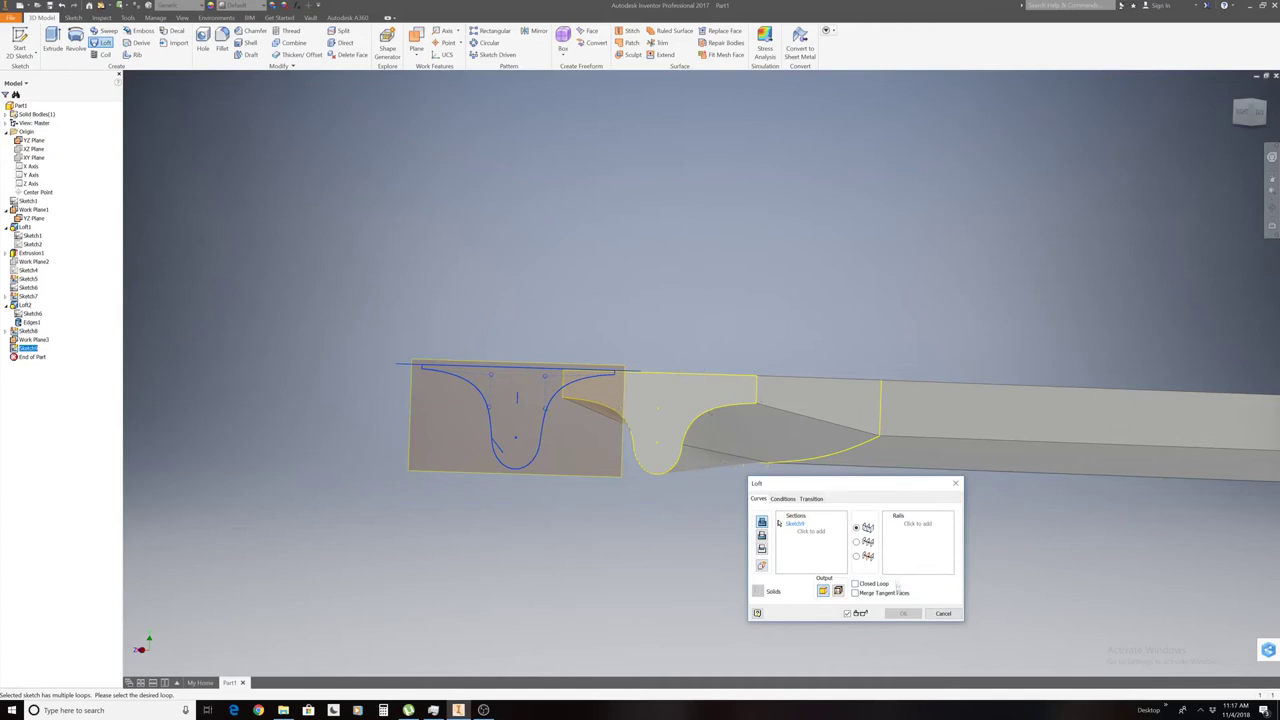
pyautogui.click(944, 613)
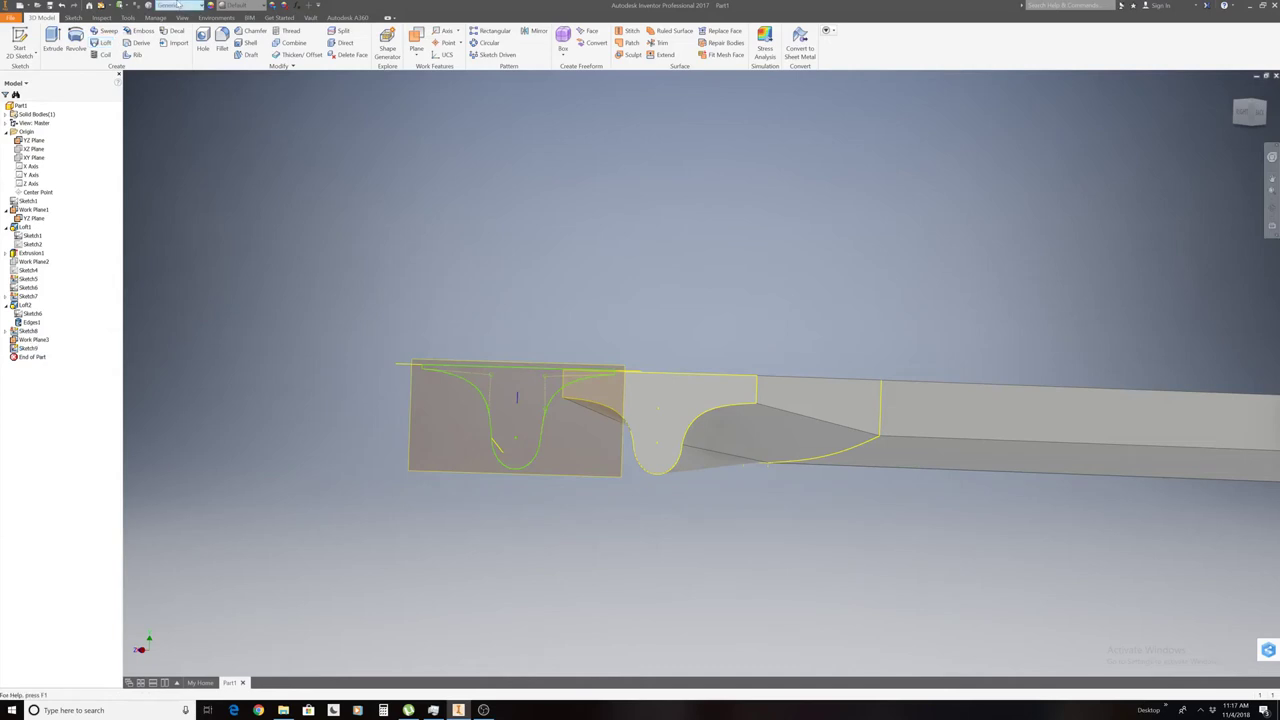
pyautogui.click(104, 42)
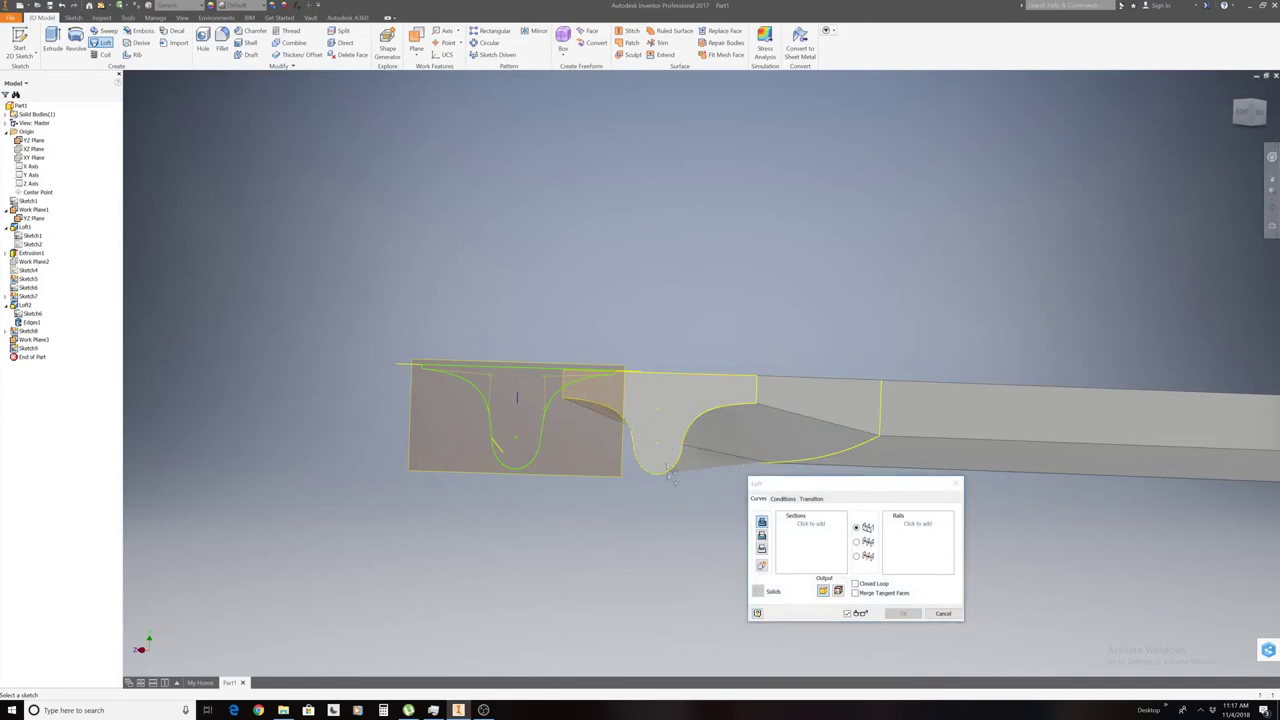
pyautogui.click(669, 476)
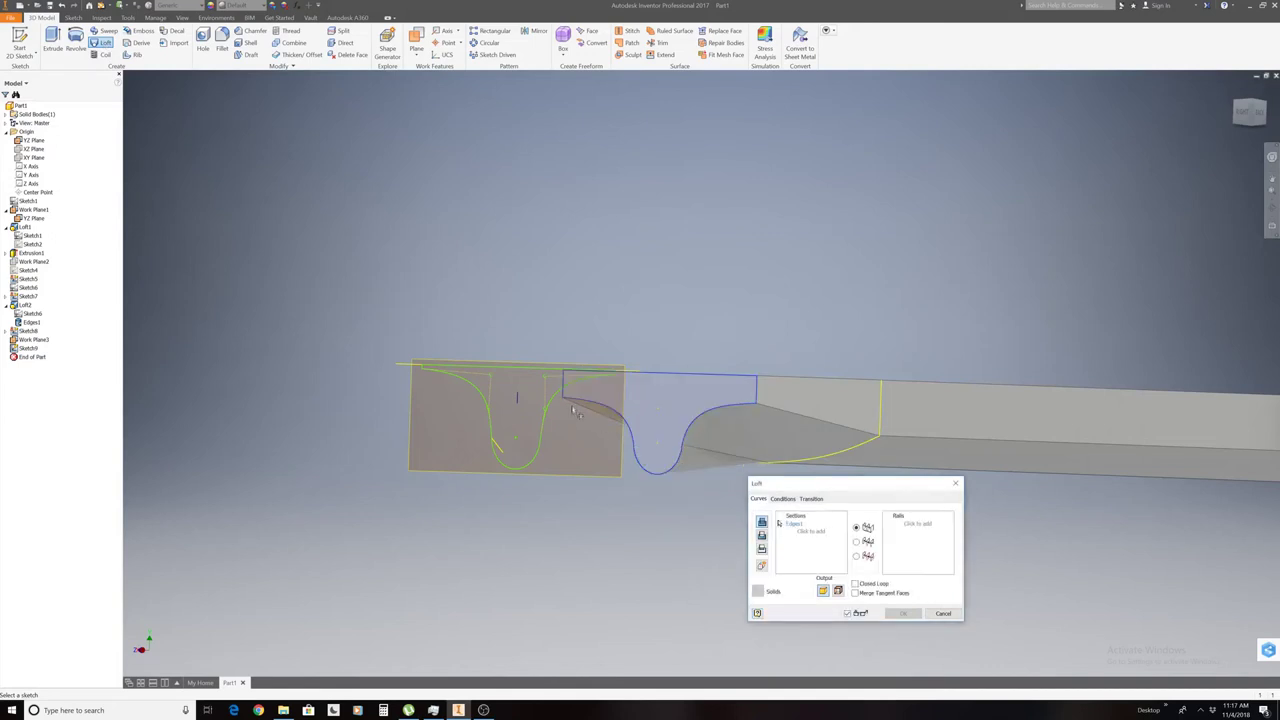
pyautogui.click(538, 458)
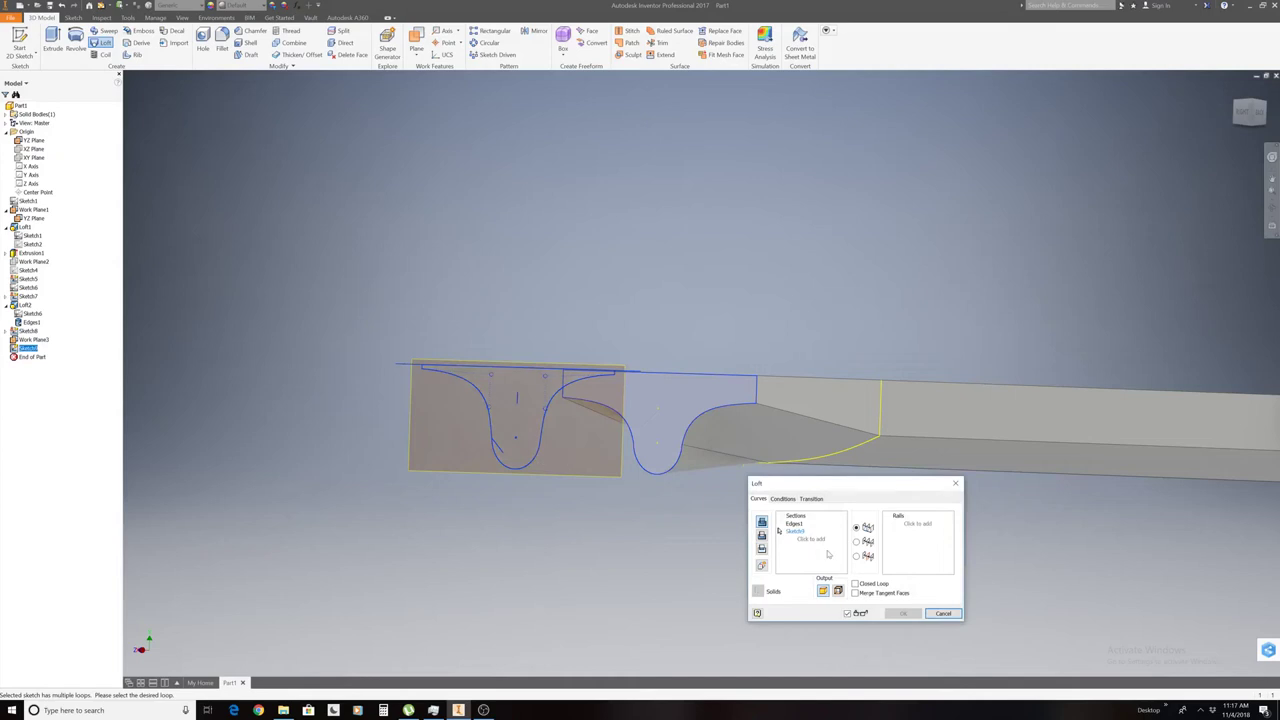
pyautogui.click(497, 386)
pyautogui.click(901, 614)
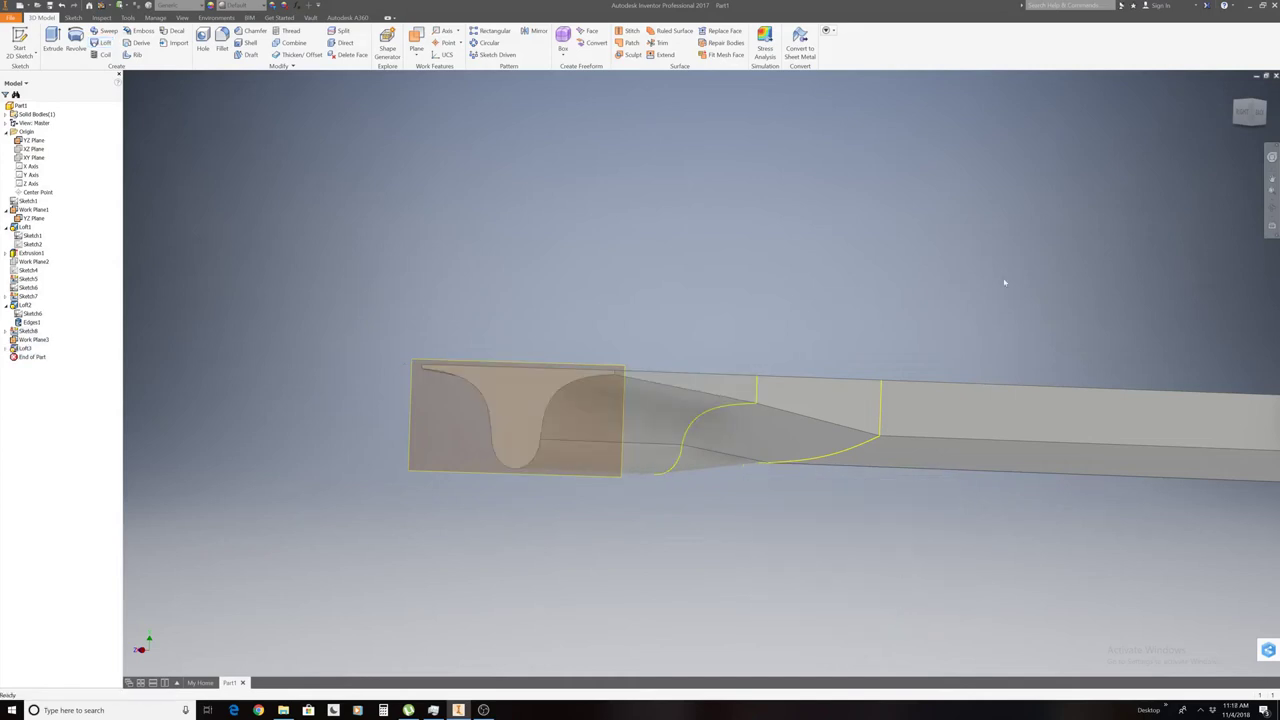
pyautogui.click(1248, 112)
pyautogui.keyDown('shift'); pyautogui.moveTo(686, 371); pyautogui.dragTo(701, 373, button='middle'); pyautogui.keyUp('shift')
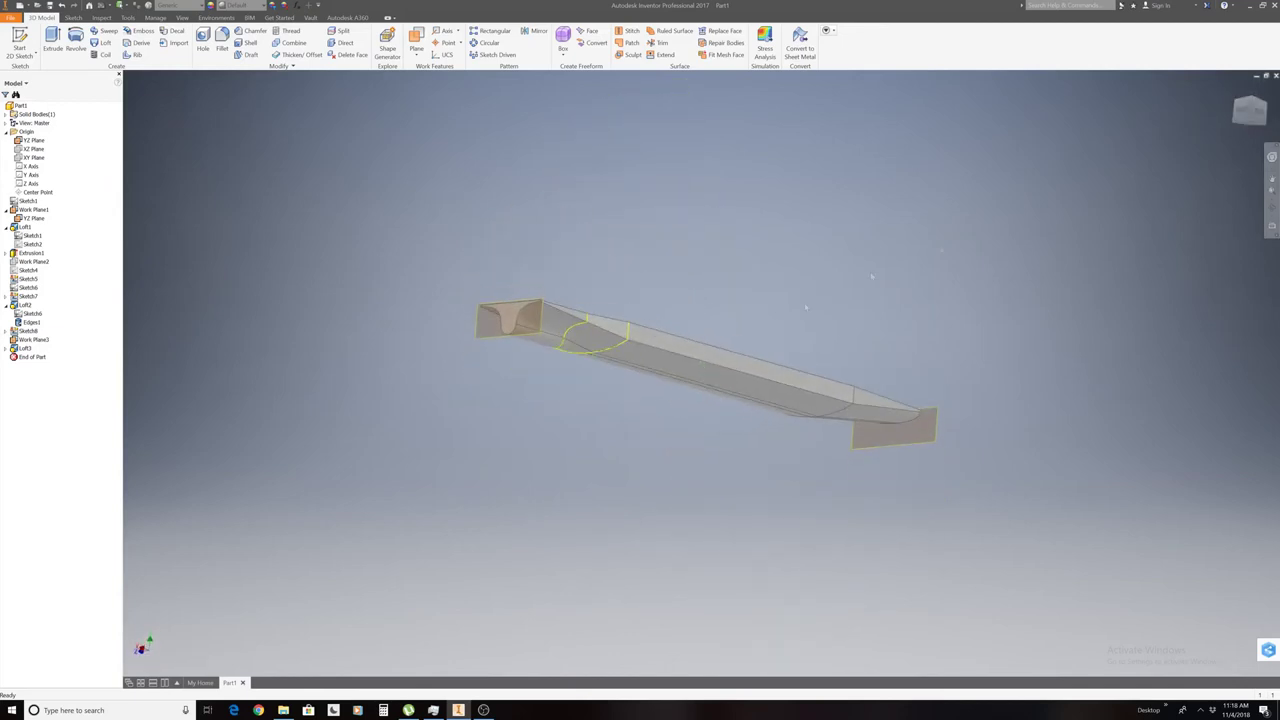
pyautogui.scroll(3, 773, 313)
pyautogui.scroll(-2, 773, 313)
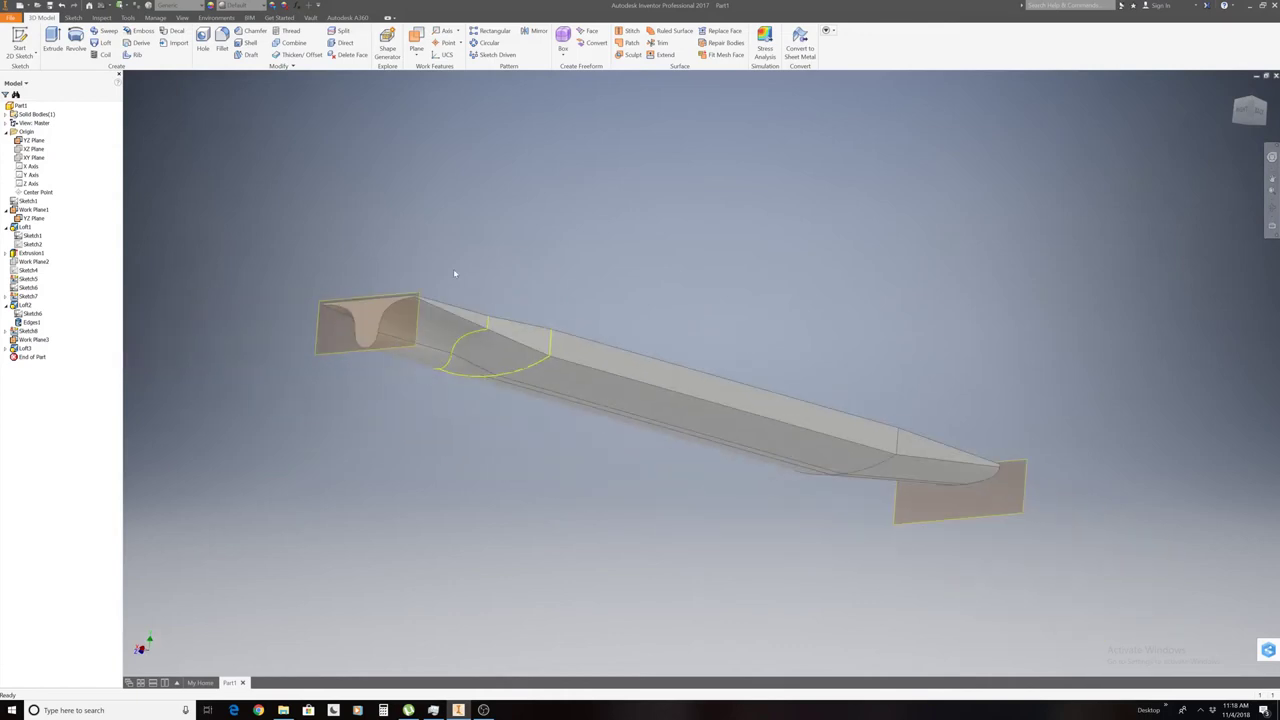
pyautogui.click(1243, 115)
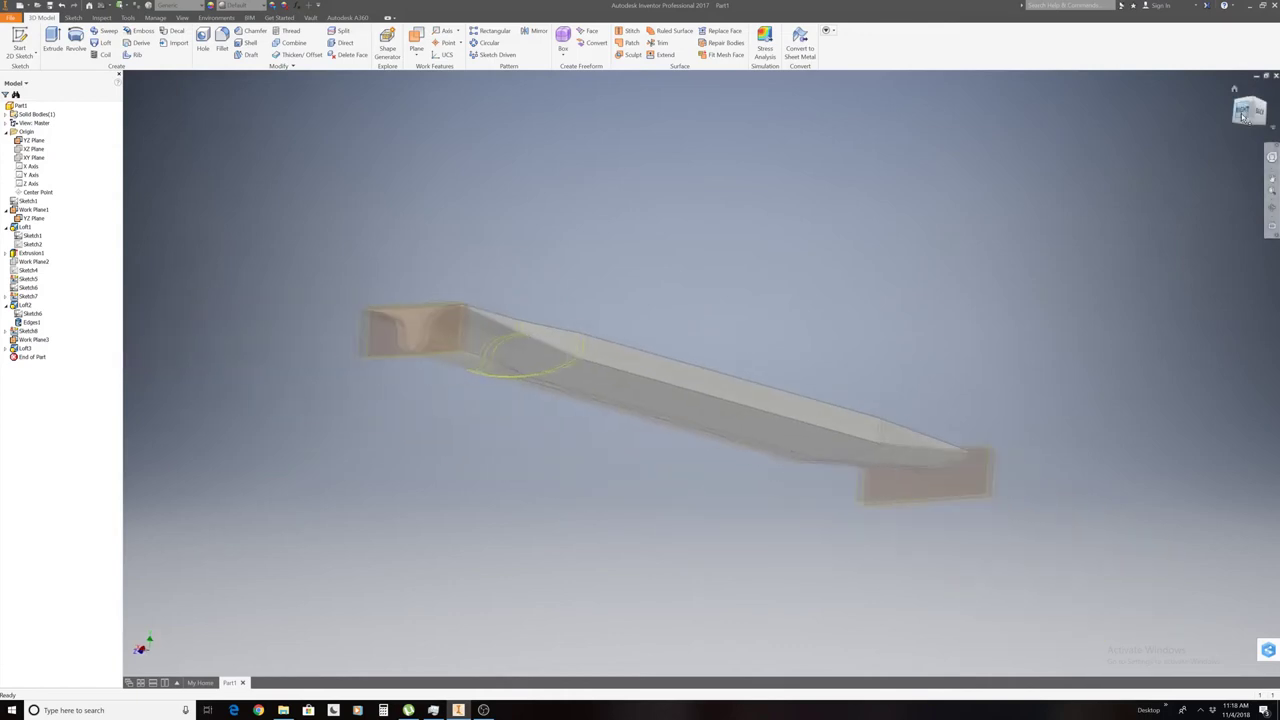
pyautogui.scroll(5, 706, 380)
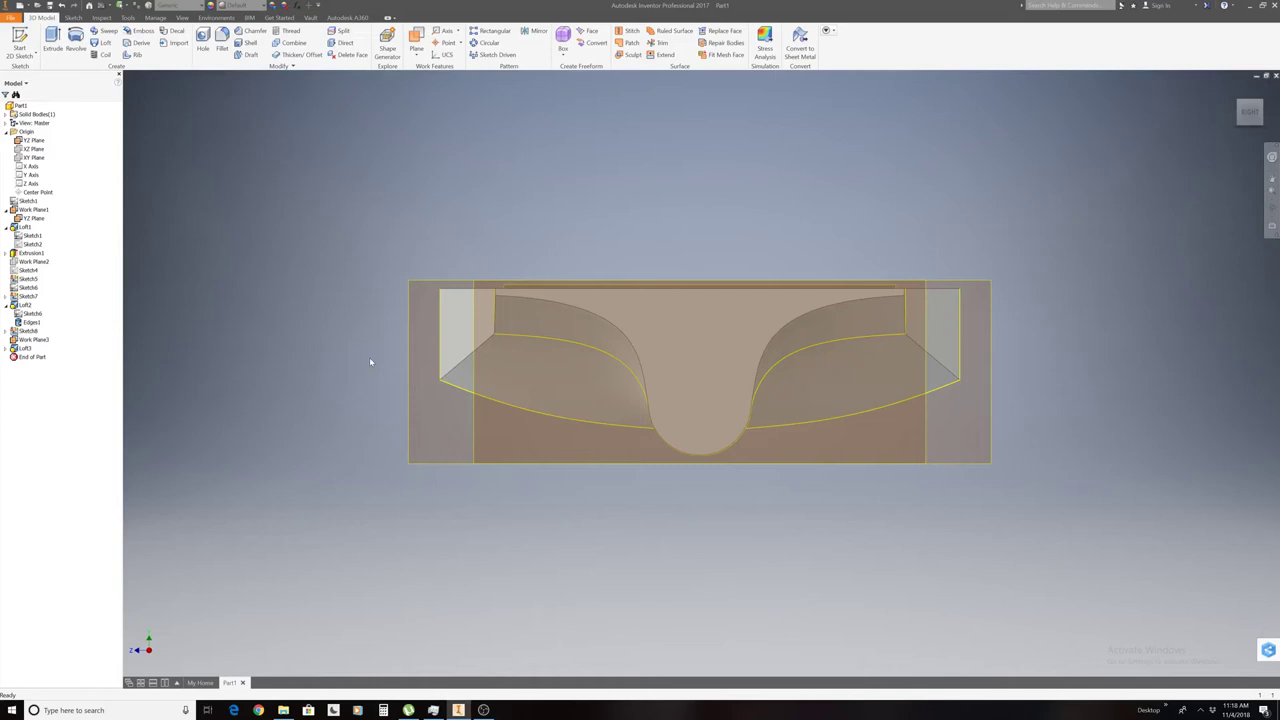
# Edit Sketch6 and drag its spline endpoint toward the upper left.
pyautogui.rightClick(24, 288)
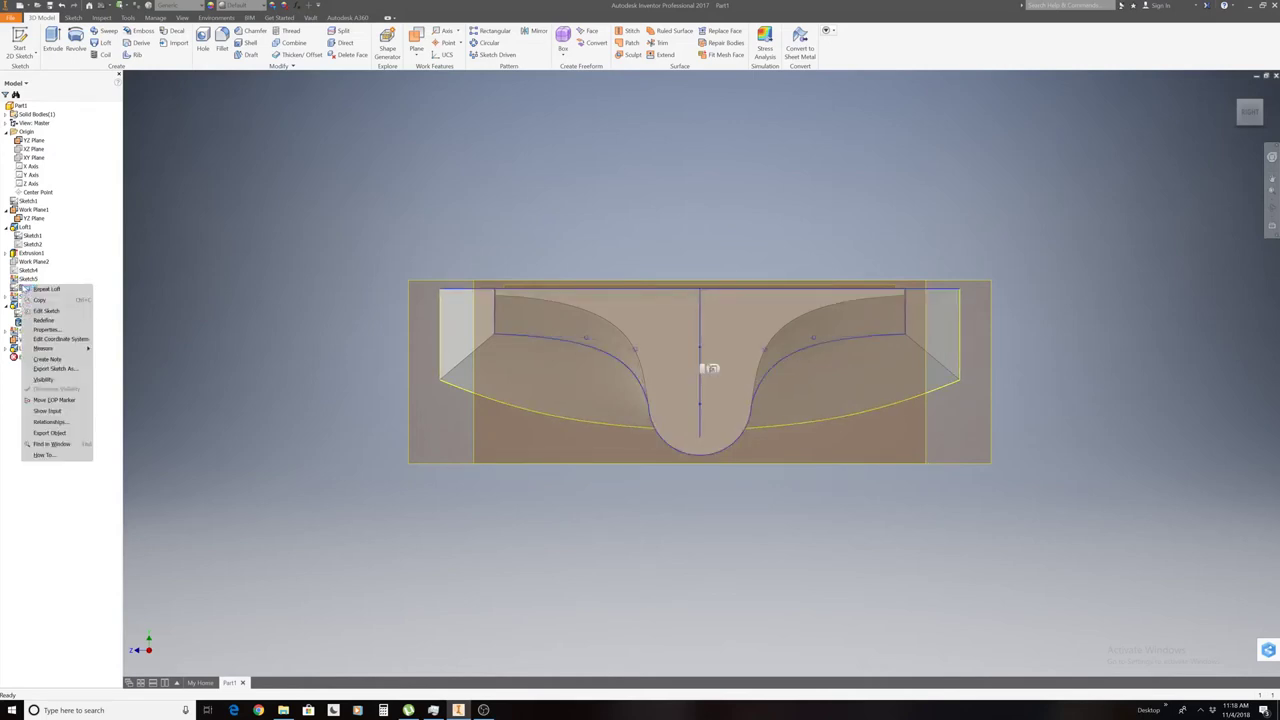
pyautogui.click(46, 311)
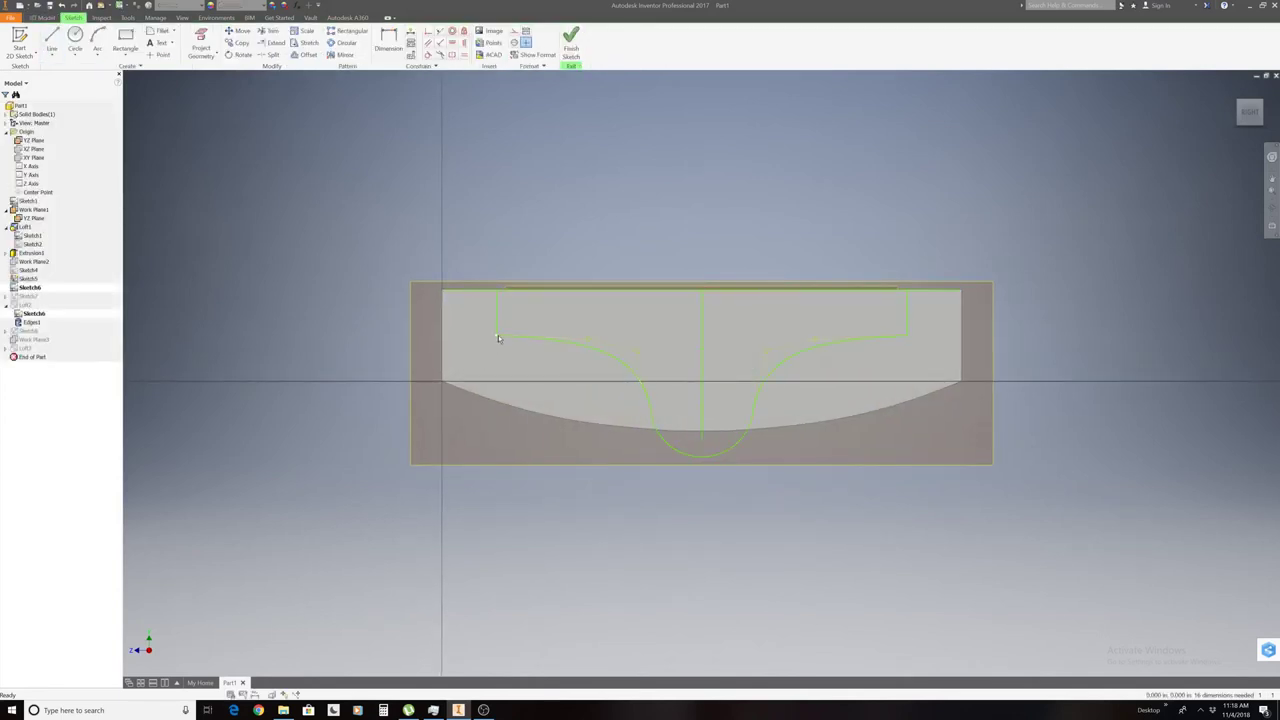
pyautogui.moveTo(497, 337); pyautogui.dragTo(447, 311)
# Finish Sketch6 so the loft rebuilds, then orbit to inspect the tapered body.
pyautogui.click(570, 44)
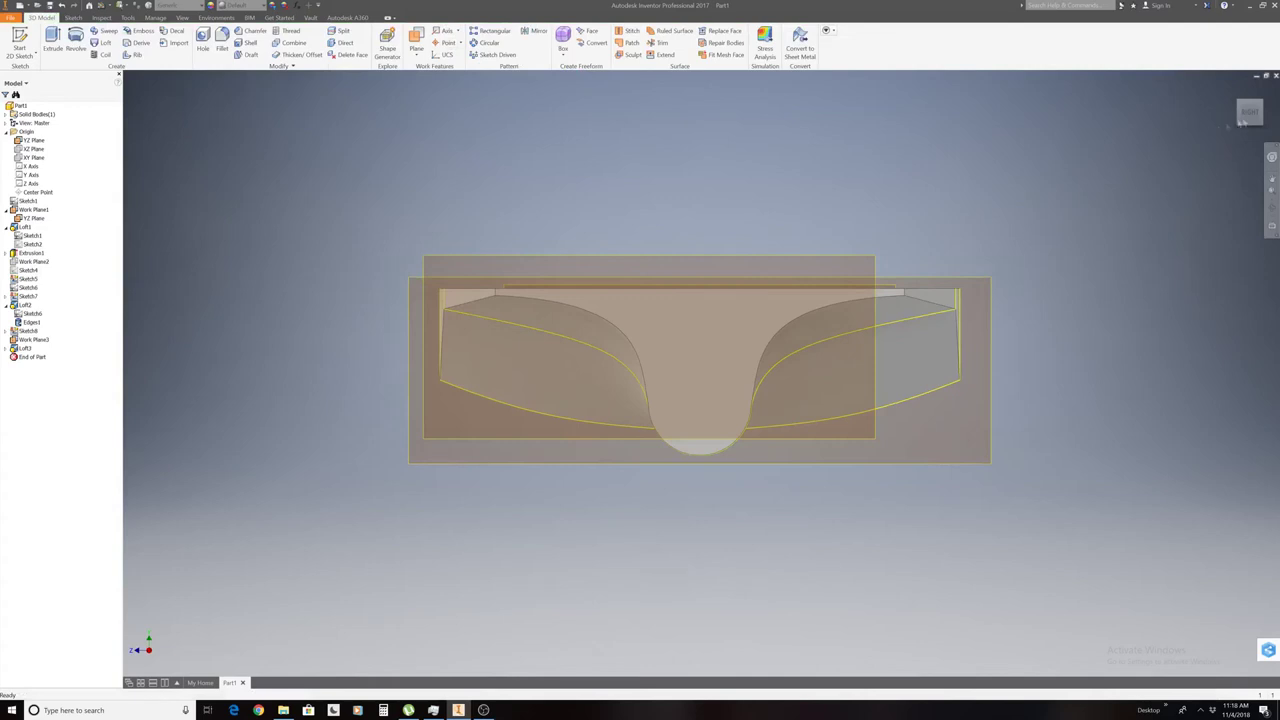
pyautogui.keyDown('shift'); pyautogui.moveTo(700, 358); pyautogui.dragTo(740, 362, button='middle'); pyautogui.keyUp('shift')
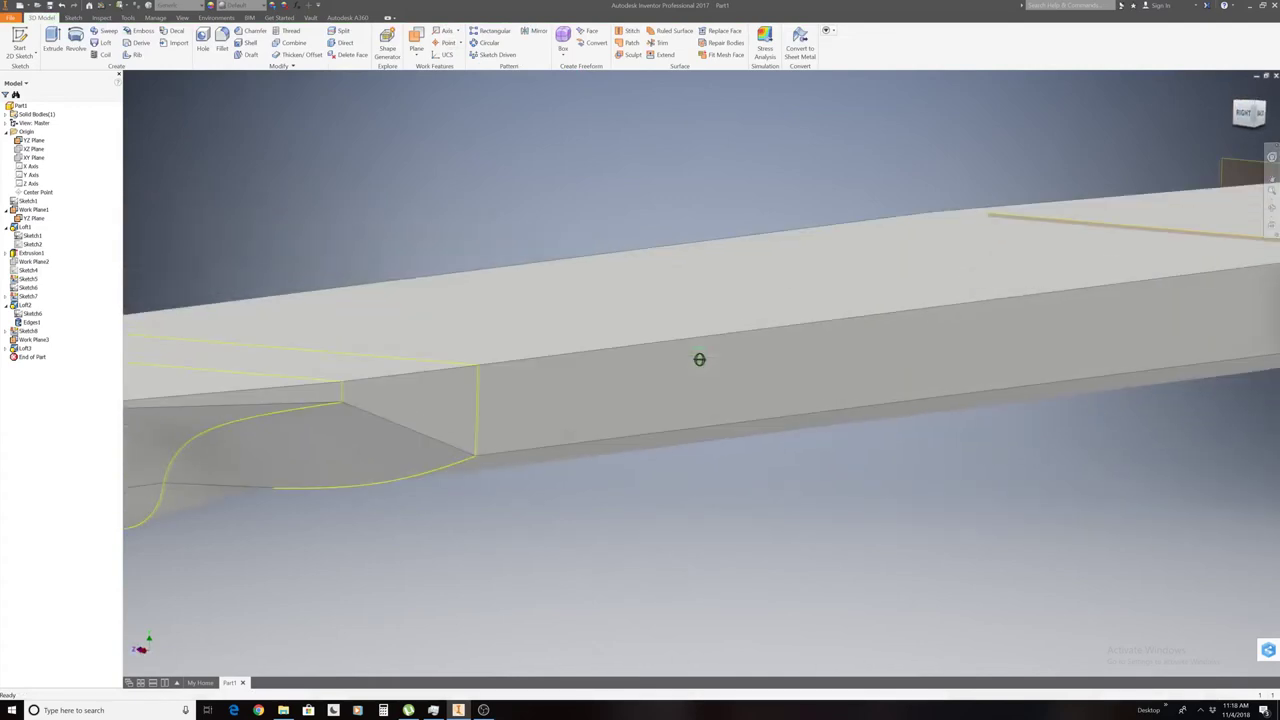
pyautogui.press('F5')
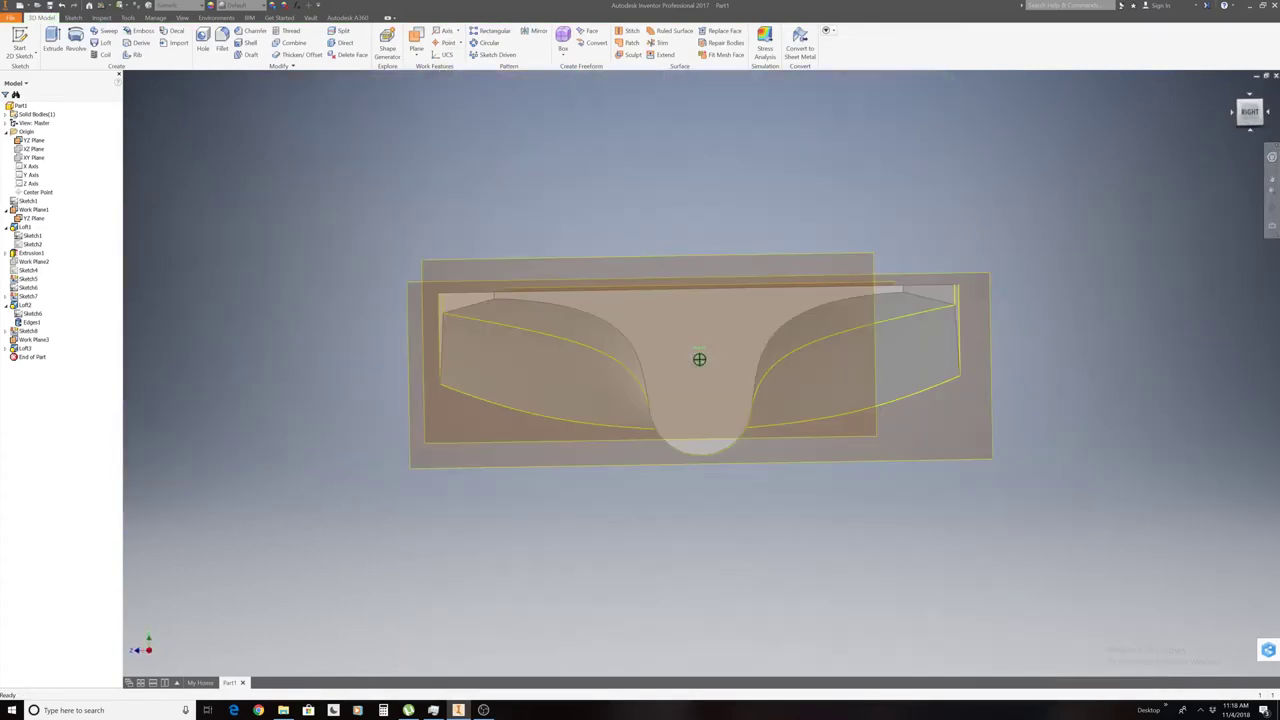
pyautogui.keyDown('shift'); pyautogui.moveTo(1152, 134); pyautogui.dragTo(1086, 268, button='middle'); pyautogui.keyUp('shift')
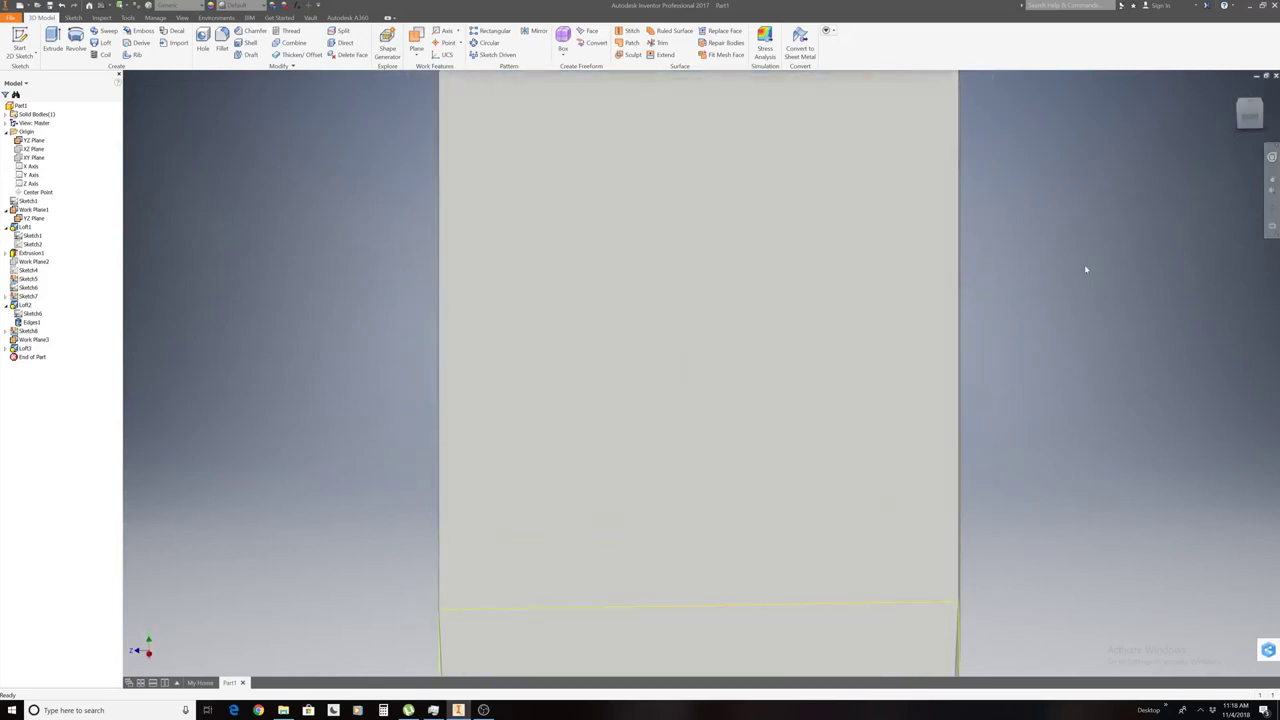
pyautogui.press('F5')
pyautogui.keyDown('shift'); pyautogui.moveTo(1085, 266); pyautogui.dragTo(928, 303, button='middle'); pyautogui.keyUp('shift')
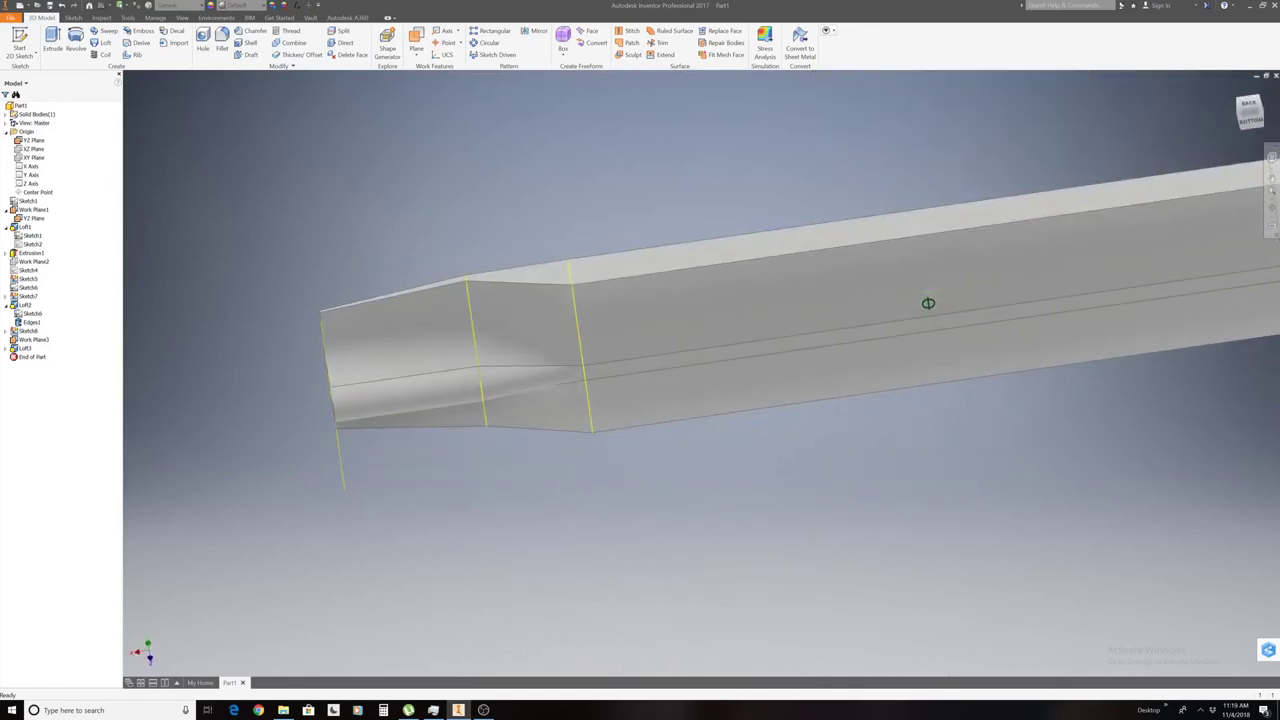
pyautogui.keyDown('shift'); pyautogui.moveTo(928, 303); pyautogui.dragTo(928, 303, button='middle'); pyautogui.keyUp('shift')
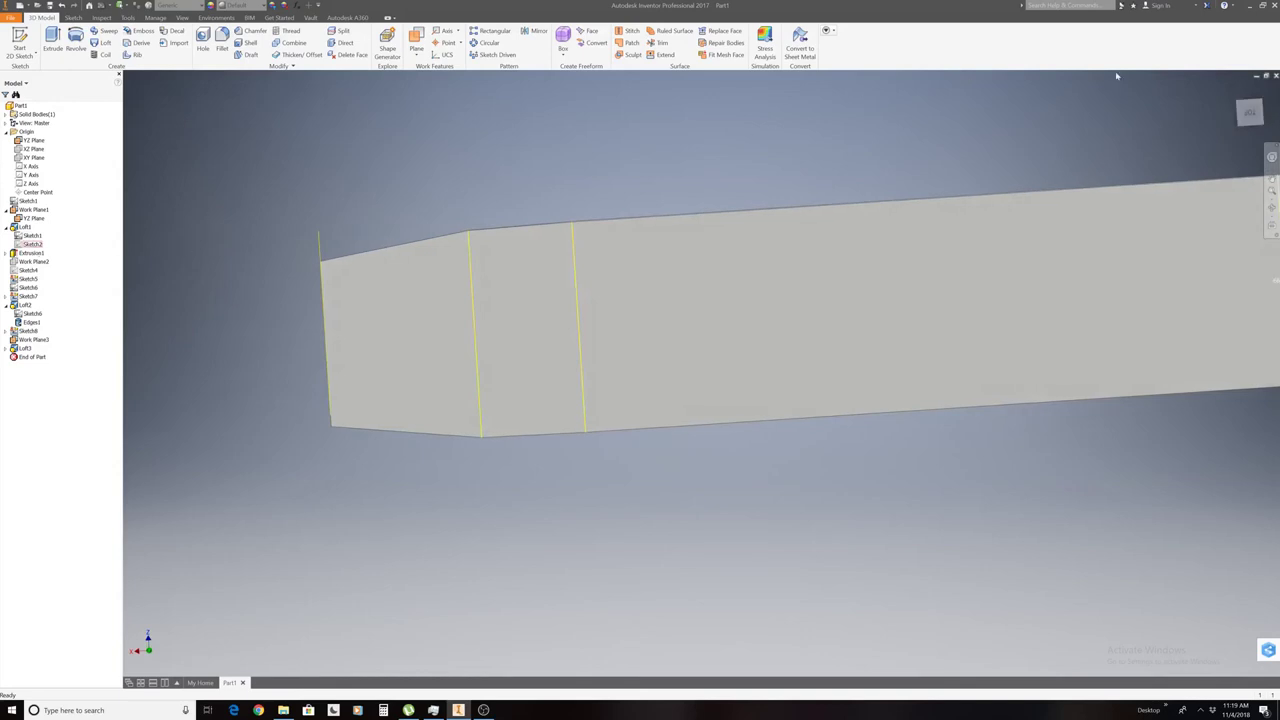
pyautogui.keyDown('shift'); pyautogui.moveTo(928, 303); pyautogui.dragTo(928, 303, button='middle'); pyautogui.keyUp('shift')
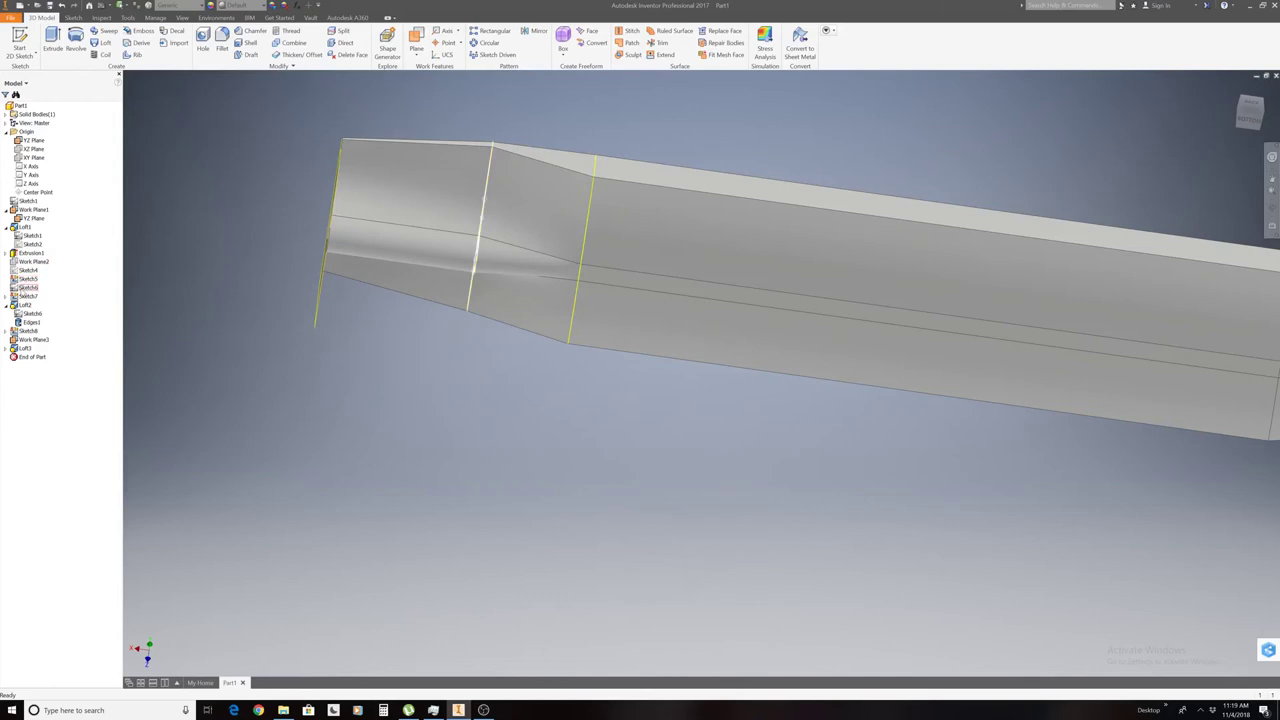
# Edit Sketch6, pull a spline point down and the bottom-left endpoint up, then finish.
pyautogui.click(28, 287)
pyautogui.rightClick(28, 287)
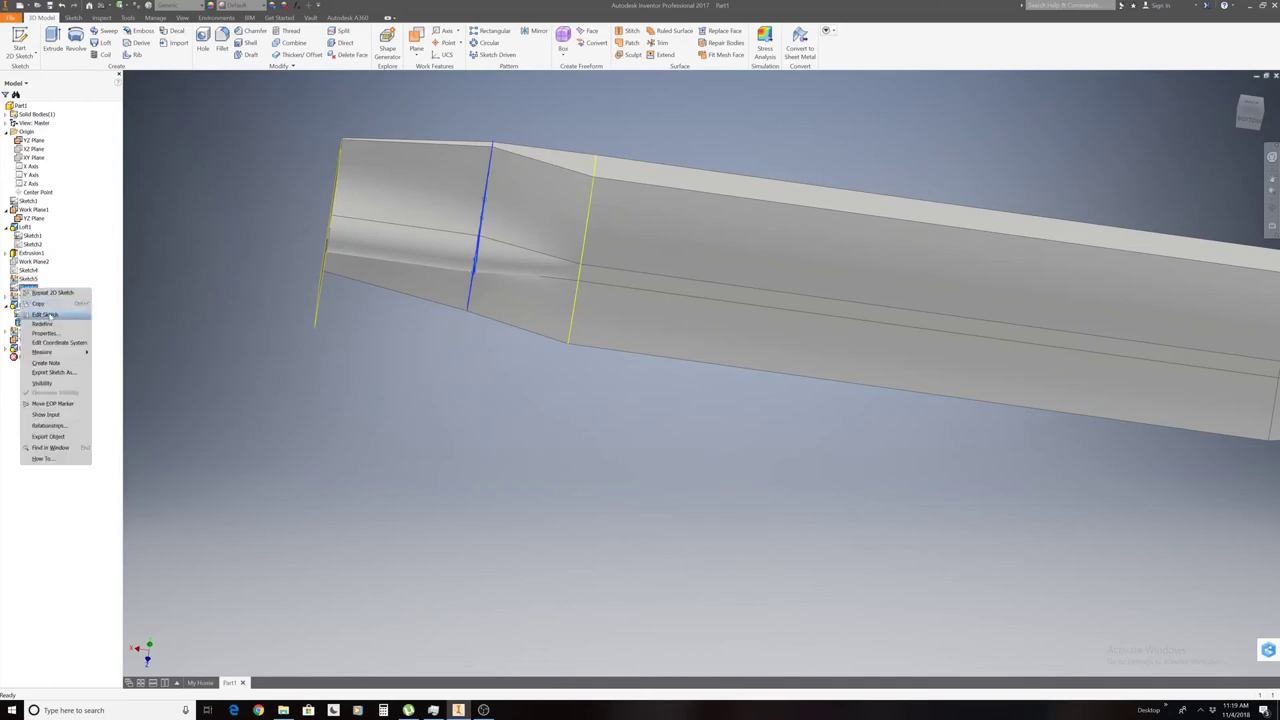
pyautogui.click(80, 318)
pyautogui.scroll(-2, 640, 288)
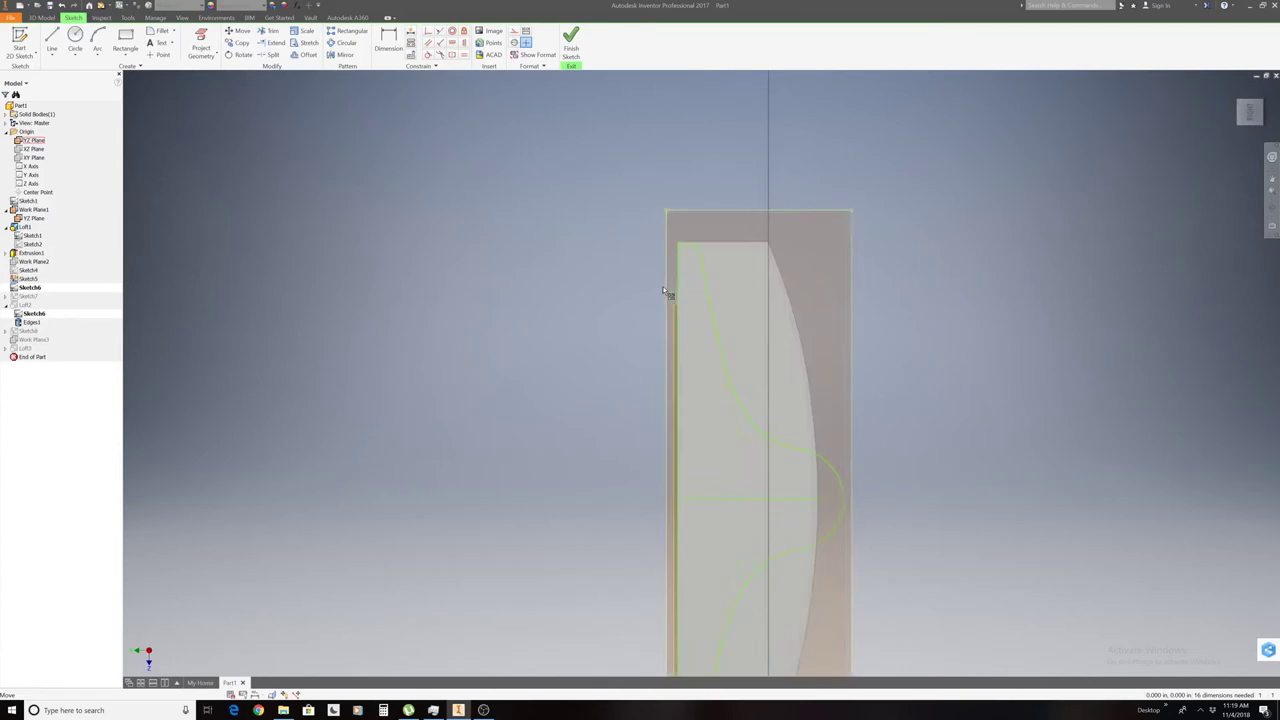
pyautogui.scroll(-2, 670, 286)
pyautogui.moveTo(691, 248)
pyautogui.mouseDown()
pyautogui.moveTo(701, 284)
pyautogui.moveTo(699, 250)
pyautogui.mouseUp()
pyautogui.scroll(3, 723, 385)
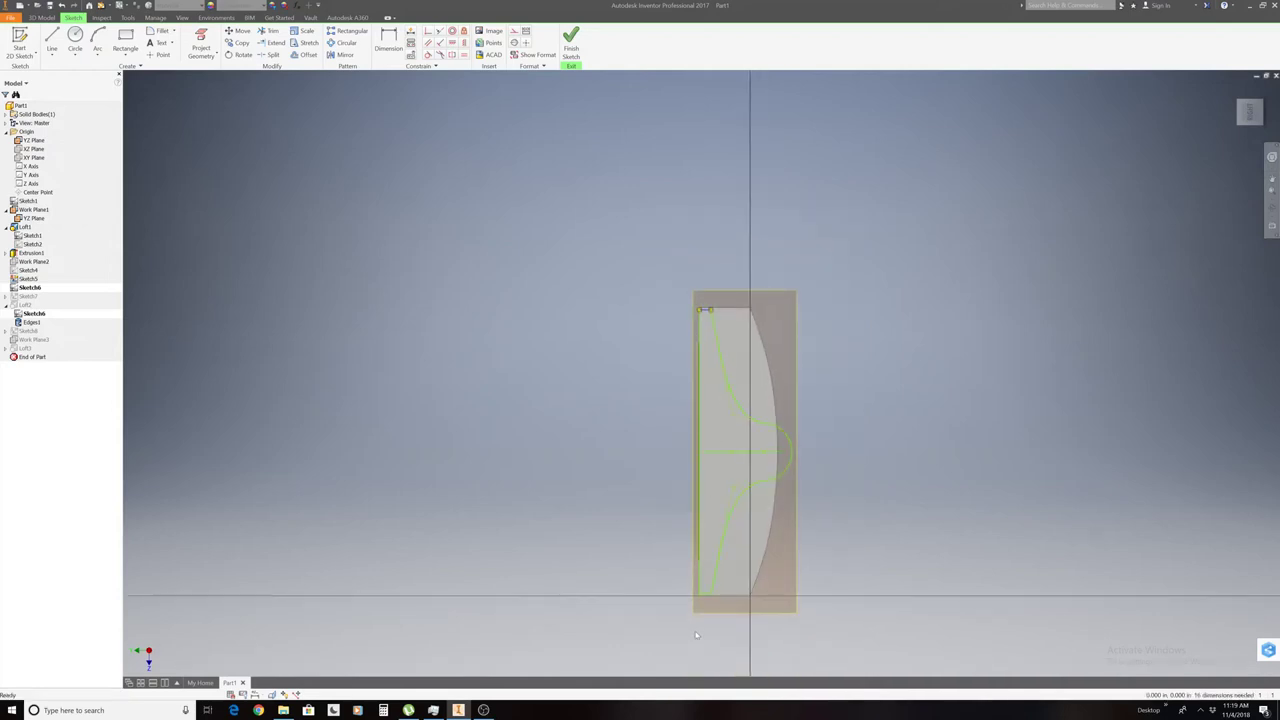
pyautogui.moveTo(705, 594); pyautogui.dragTo(703, 563)
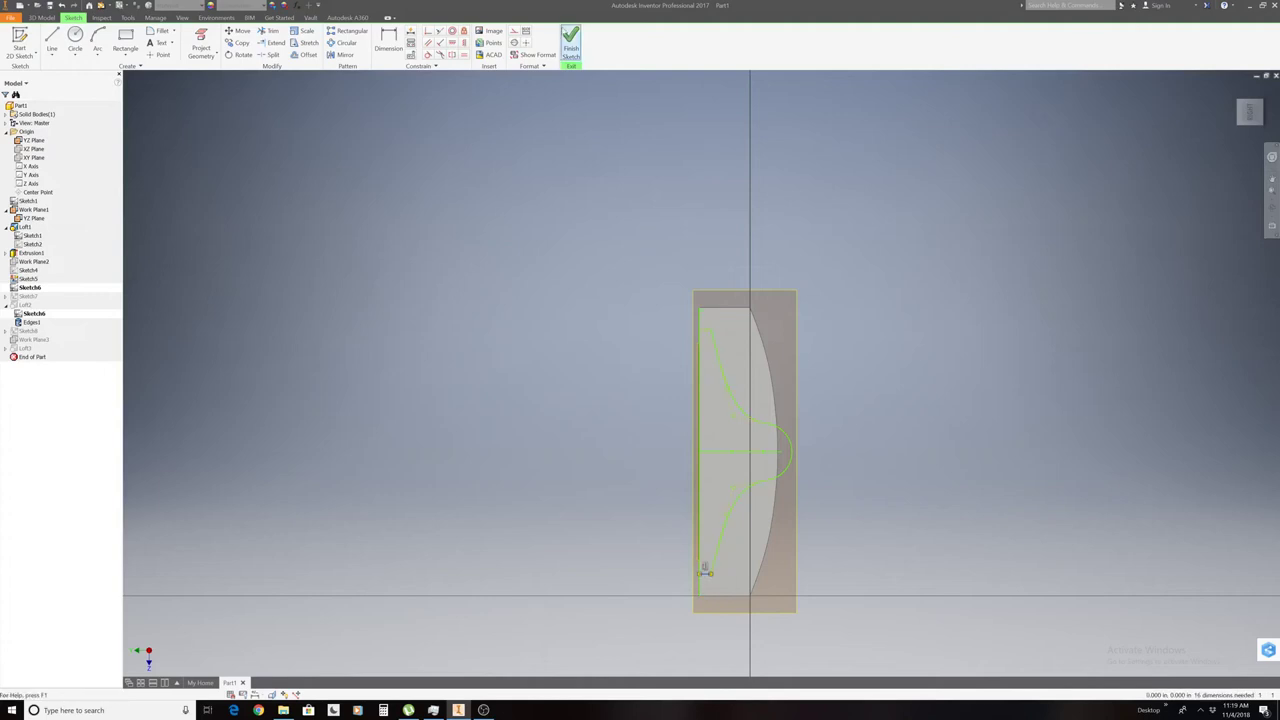
pyautogui.click(570, 42)
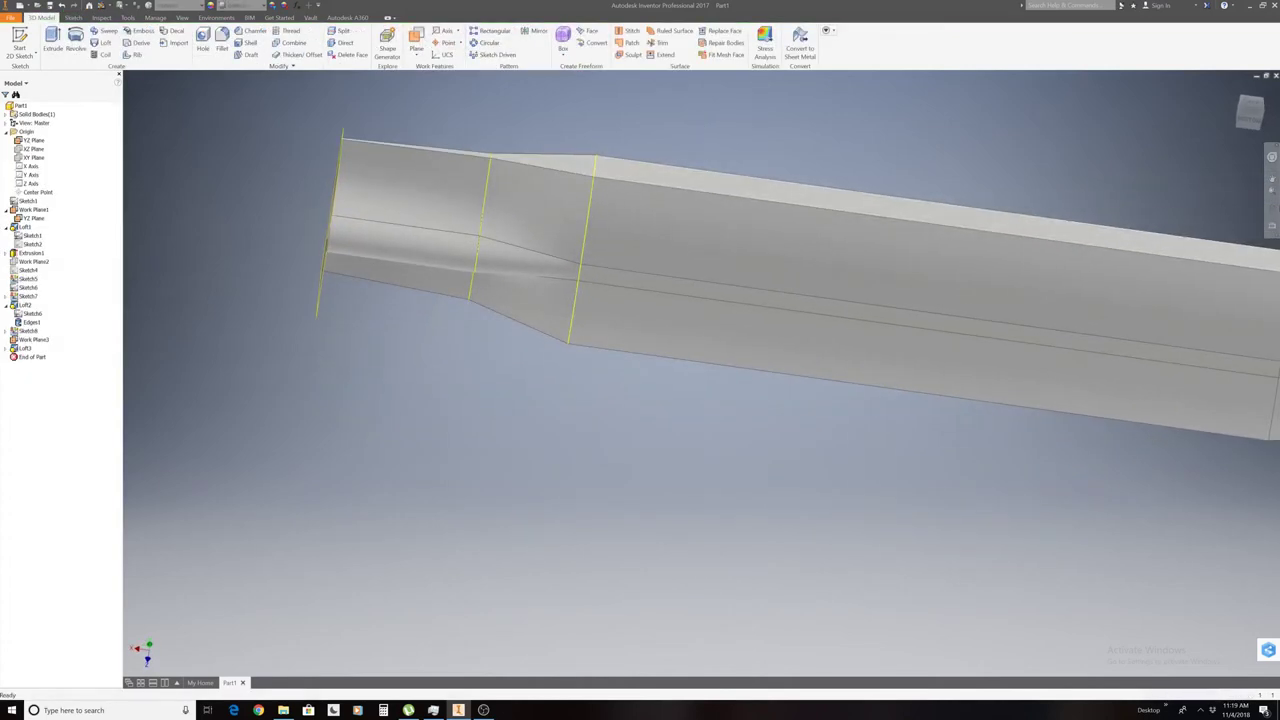
# Orbit to the top face and expand Loft3 in the browser to show its sketch.
pyautogui.keyDown('shift'); pyautogui.moveTo(928, 303); pyautogui.dragTo(928, 303, button='middle'); pyautogui.keyUp('shift')
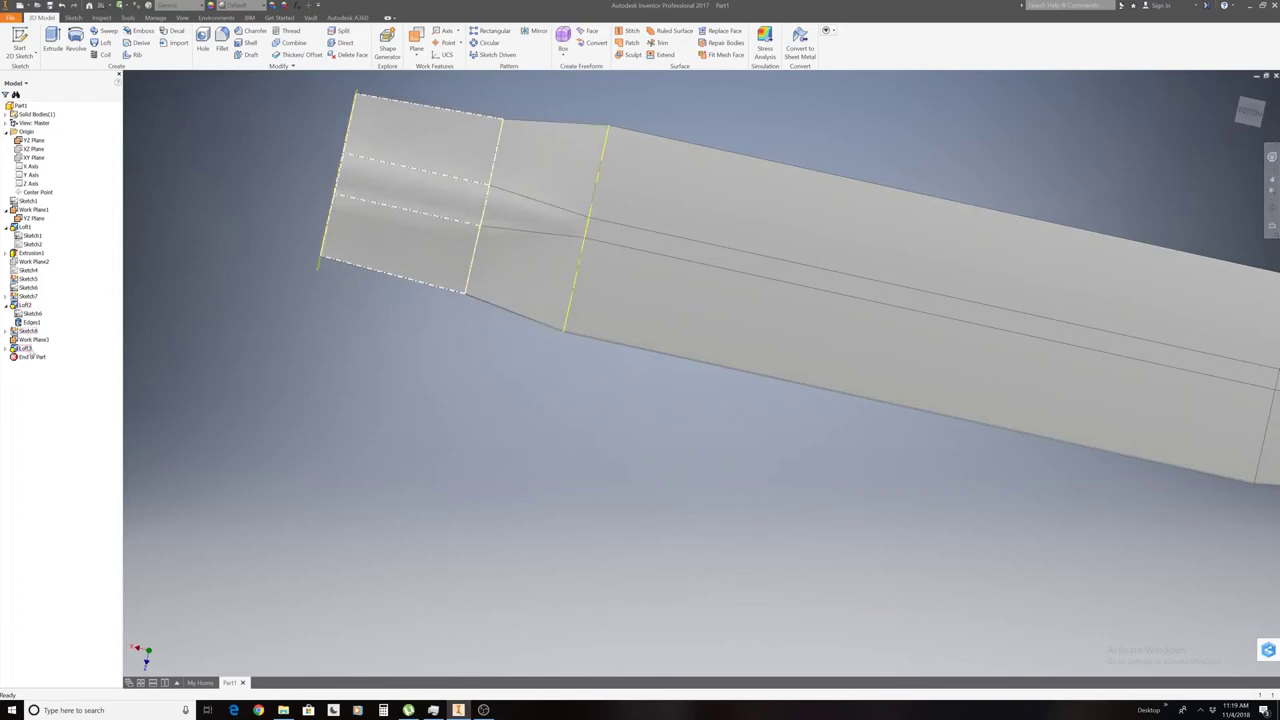
pyautogui.click(6, 348)
# Edit Loft3's profile sketch, raise the curve's lower endpoint, and finish the sketch.
pyautogui.rightClick(27, 357)
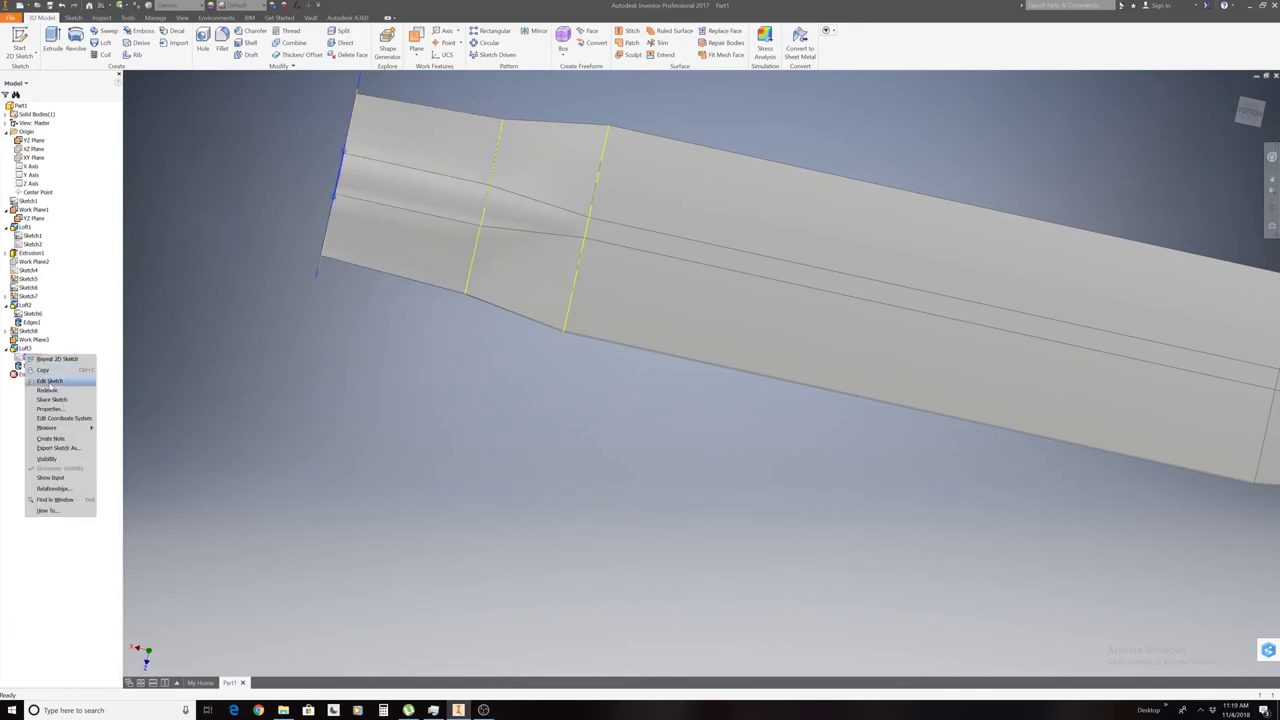
pyautogui.click(48, 381)
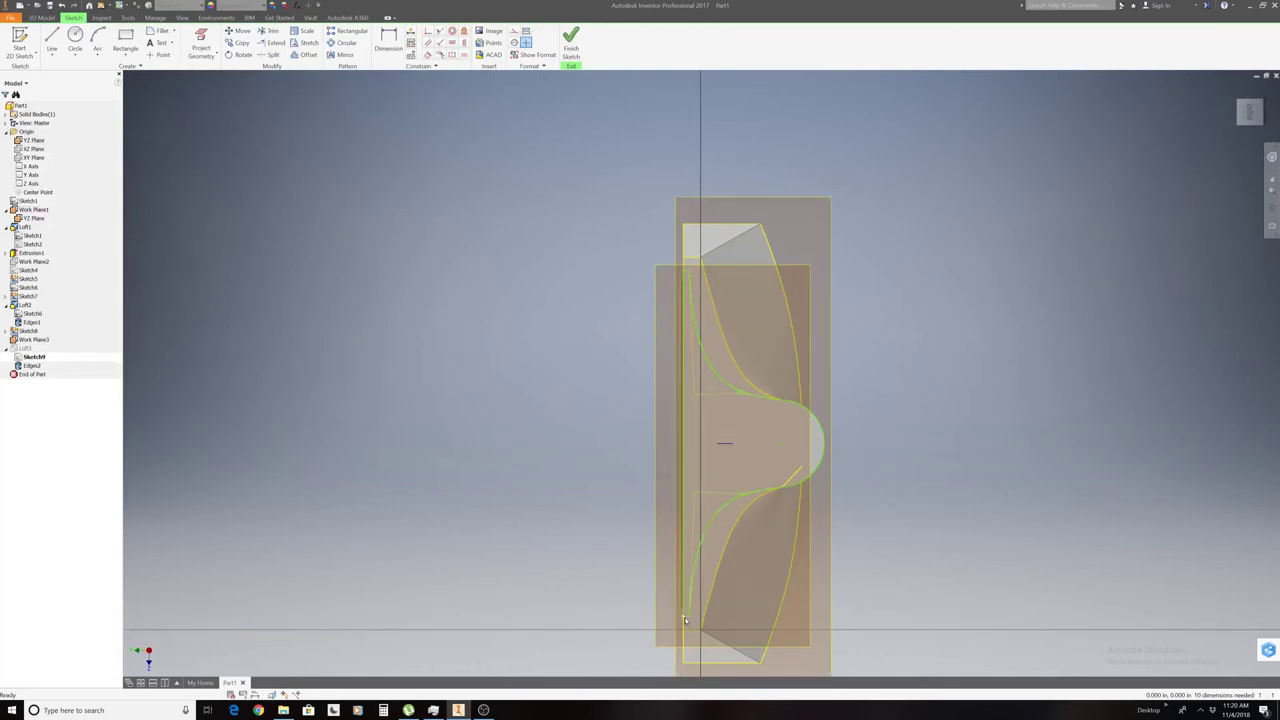
pyautogui.moveTo(686, 619); pyautogui.dragTo(690, 543)
pyautogui.click(571, 40)
pyautogui.click(596, 42)
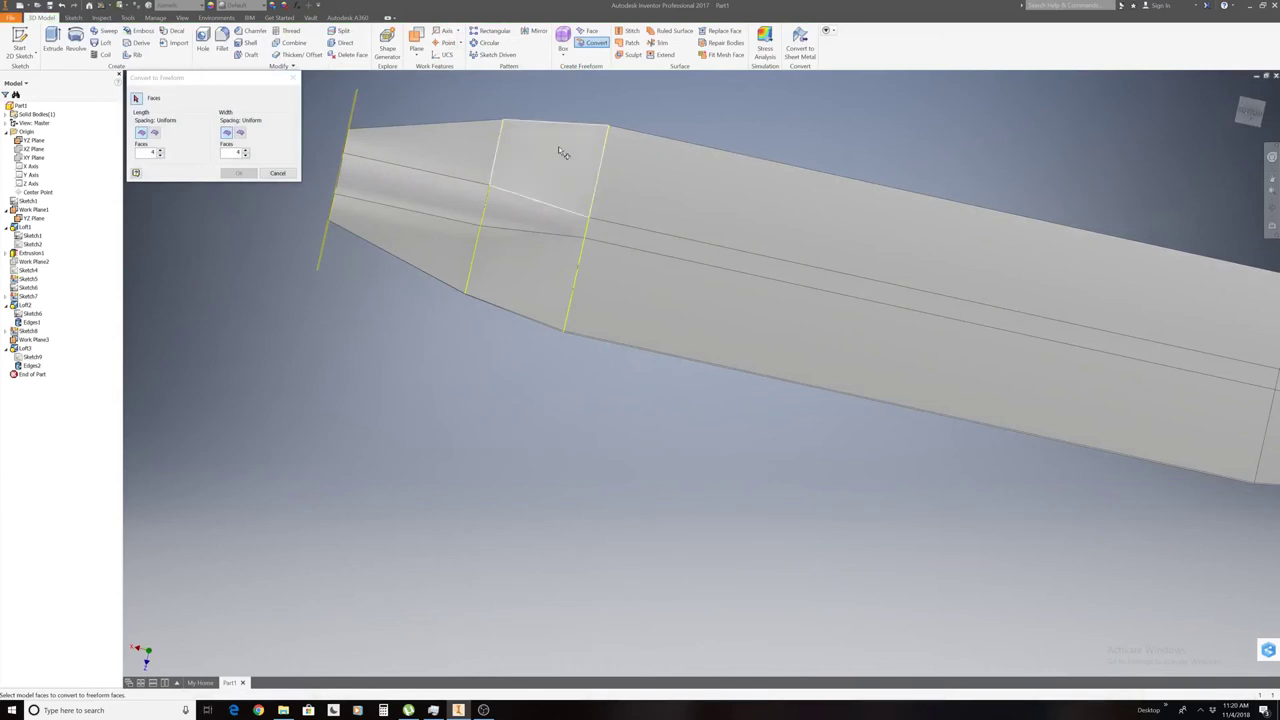
pyautogui.click(293, 78)
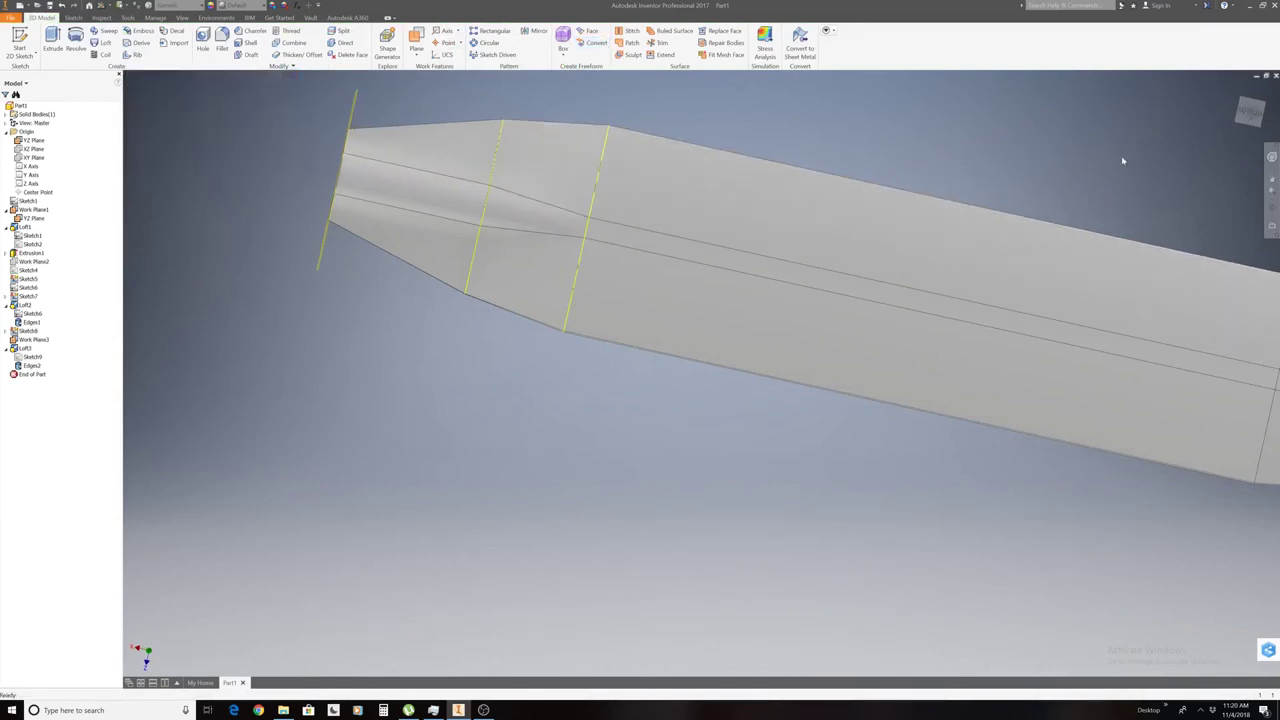
# Hide Work Plane3 and turn the view to face the nose end of the part.
pyautogui.click(1247, 112)
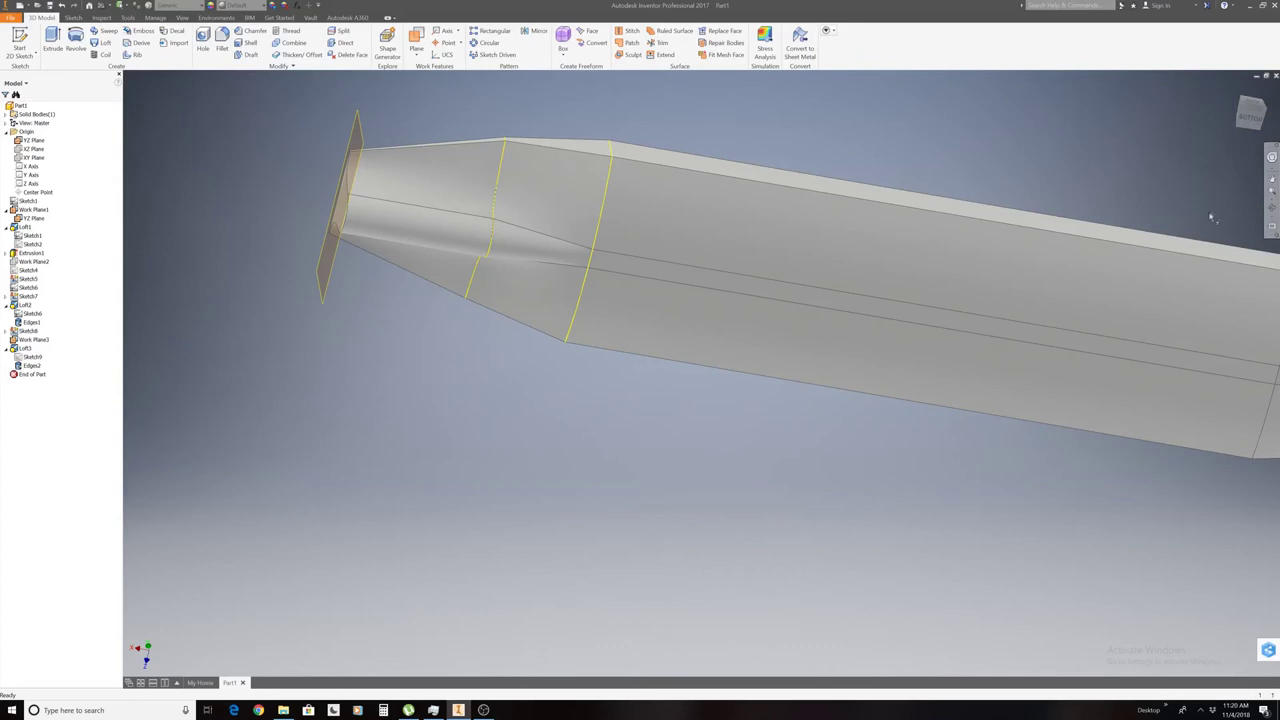
pyautogui.keyDown('shift'); pyautogui.moveTo(928, 303); pyautogui.dragTo(928, 303, button='middle'); pyautogui.keyUp('shift')
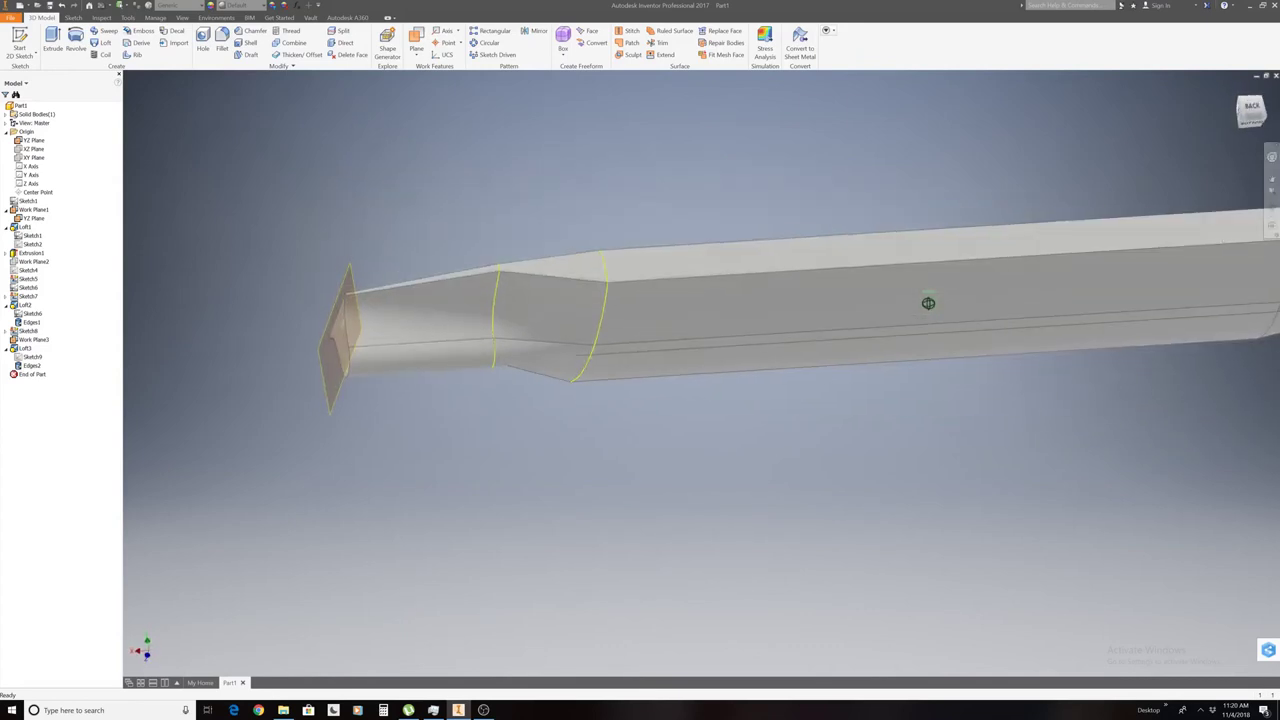
pyautogui.click(1244, 113)
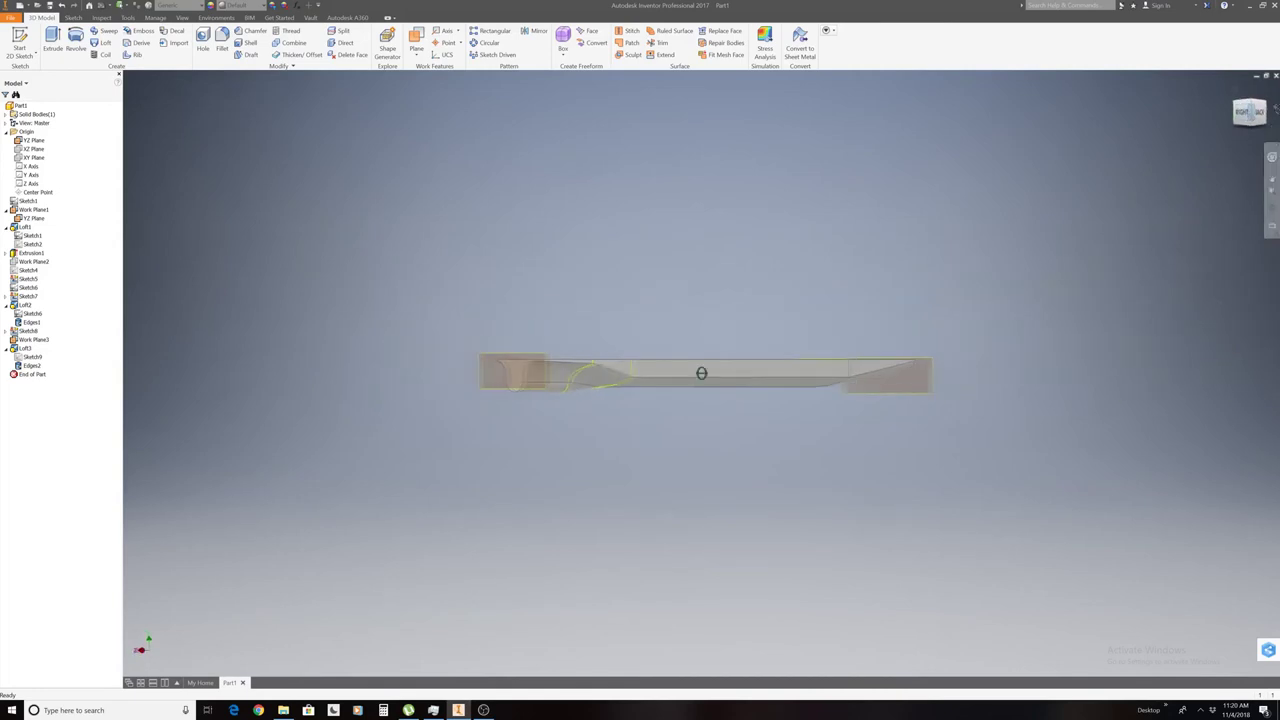
pyautogui.keyDown('shift'); pyautogui.moveTo(700, 374); pyautogui.dragTo(810, 312, button='middle'); pyautogui.keyUp('shift')
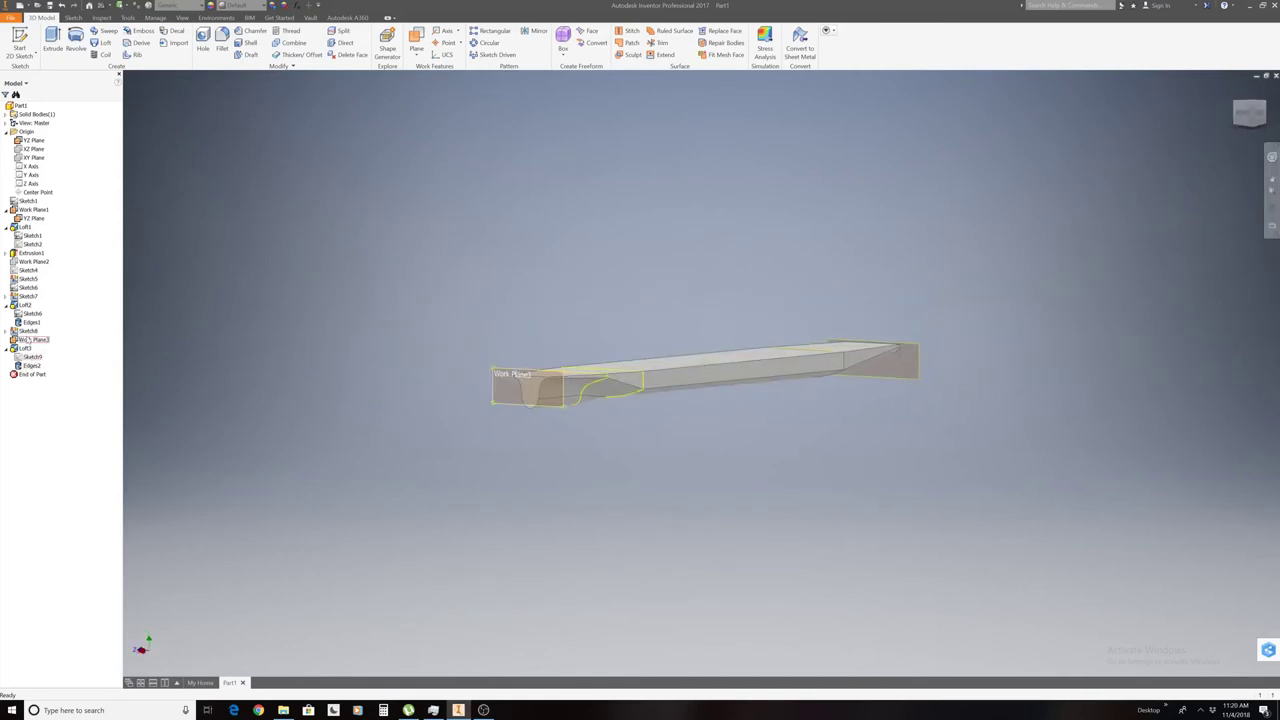
pyautogui.rightClick(28, 340)
pyautogui.click(48, 432)
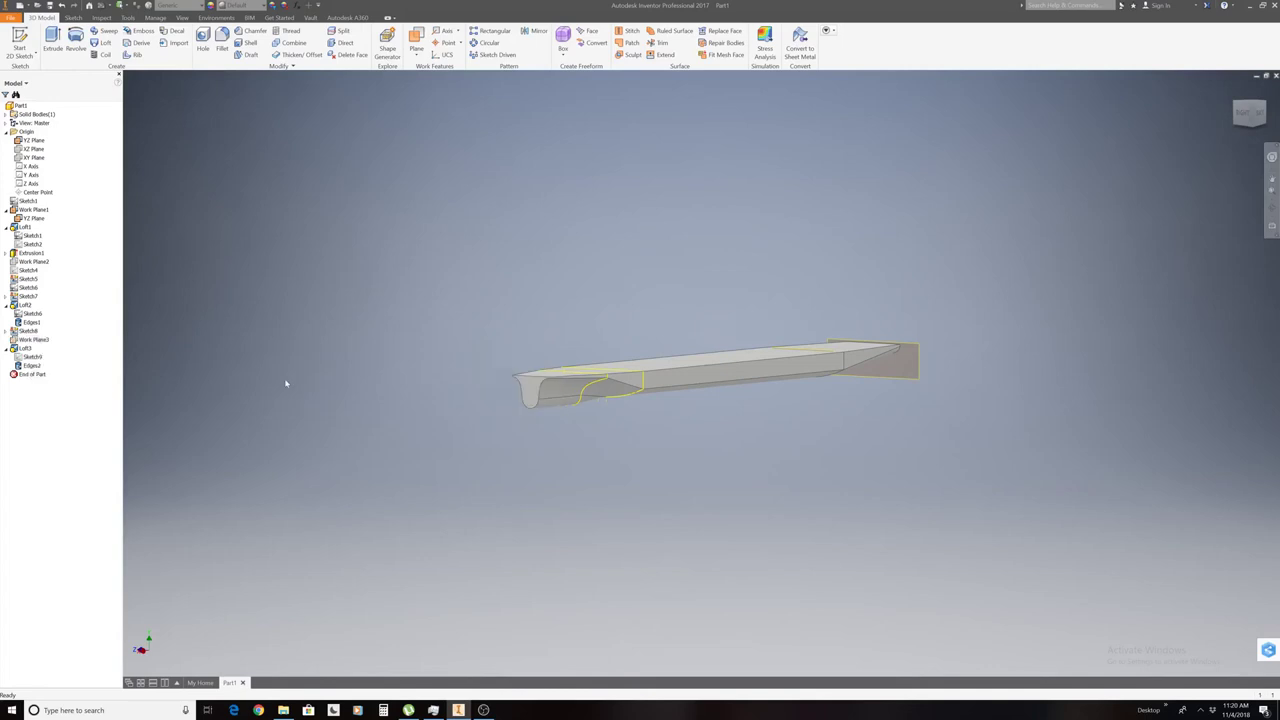
pyautogui.click(1249, 112)
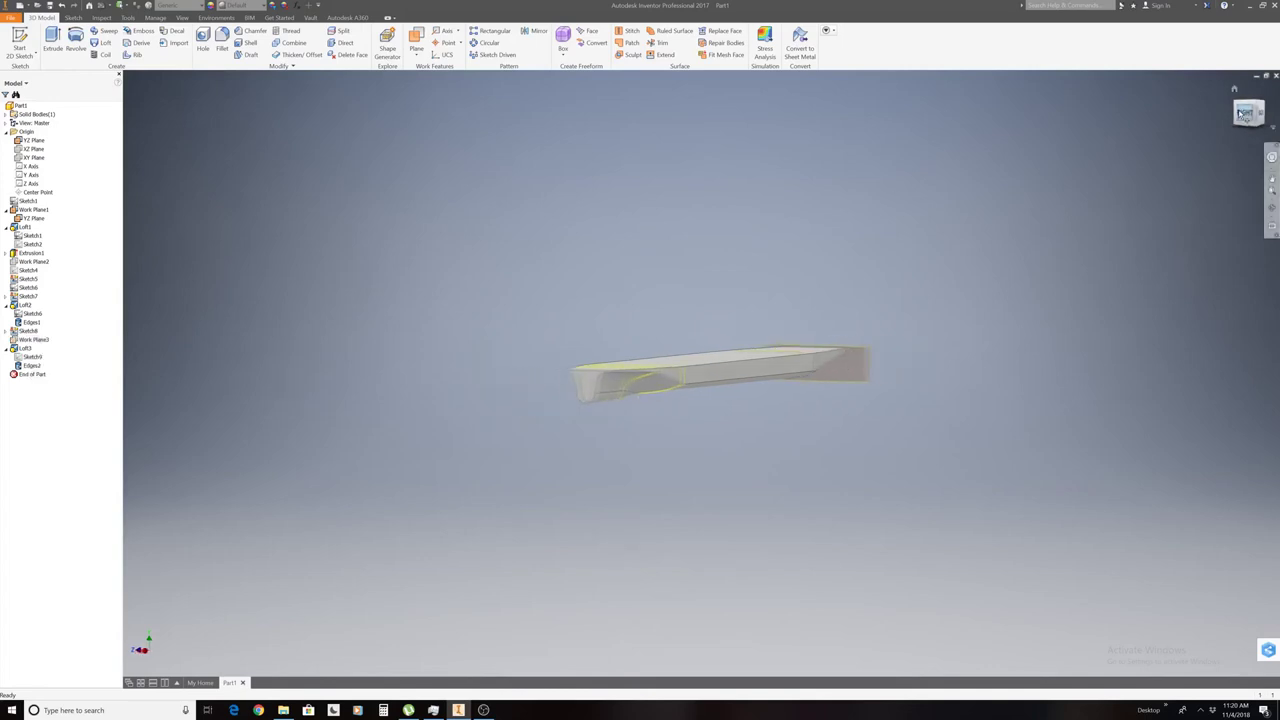
pyautogui.rightClick(700, 404)
# Start a new sketch on the nose end face and project the body's outline edges into it.
pyautogui.click(714, 434)
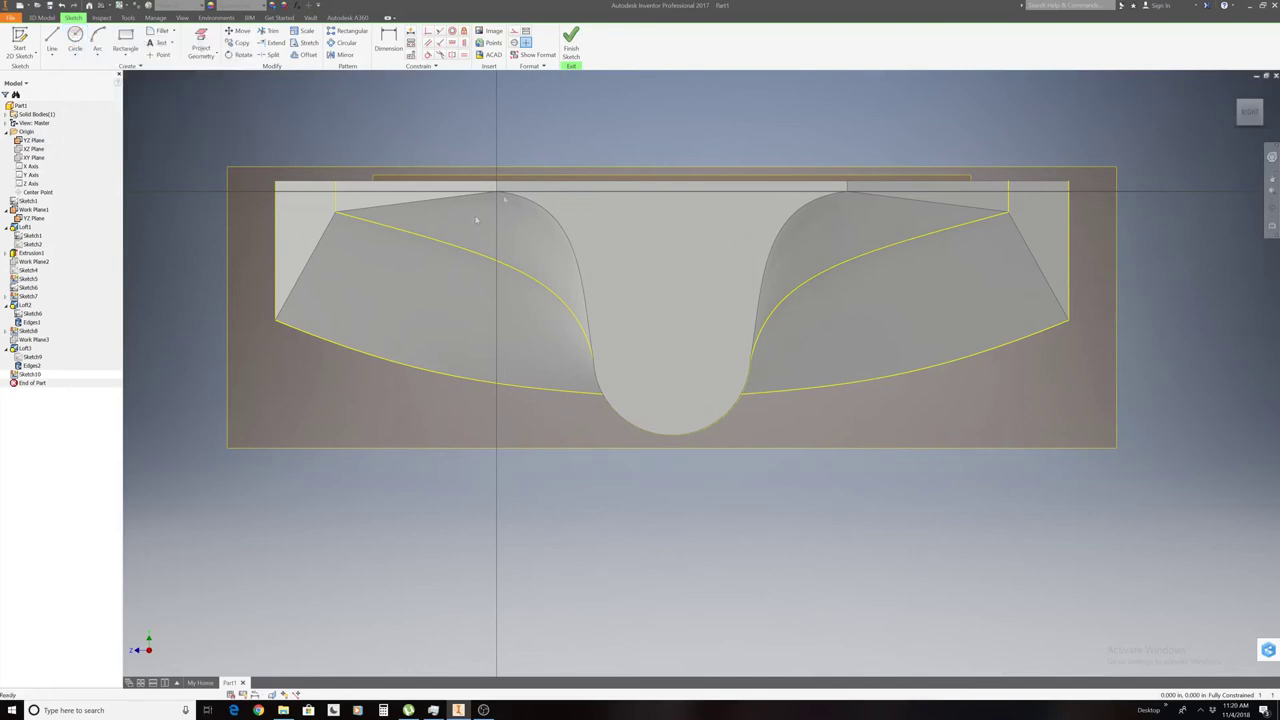
pyautogui.rightClick(667, 104)
pyautogui.click(684, 118)
pyautogui.rightClick(775, 105)
pyautogui.click(800, 105)
# Draw a center-point circle inside the pod outline, offset a smaller copy, then delete the copy.
pyautogui.click(75, 40)
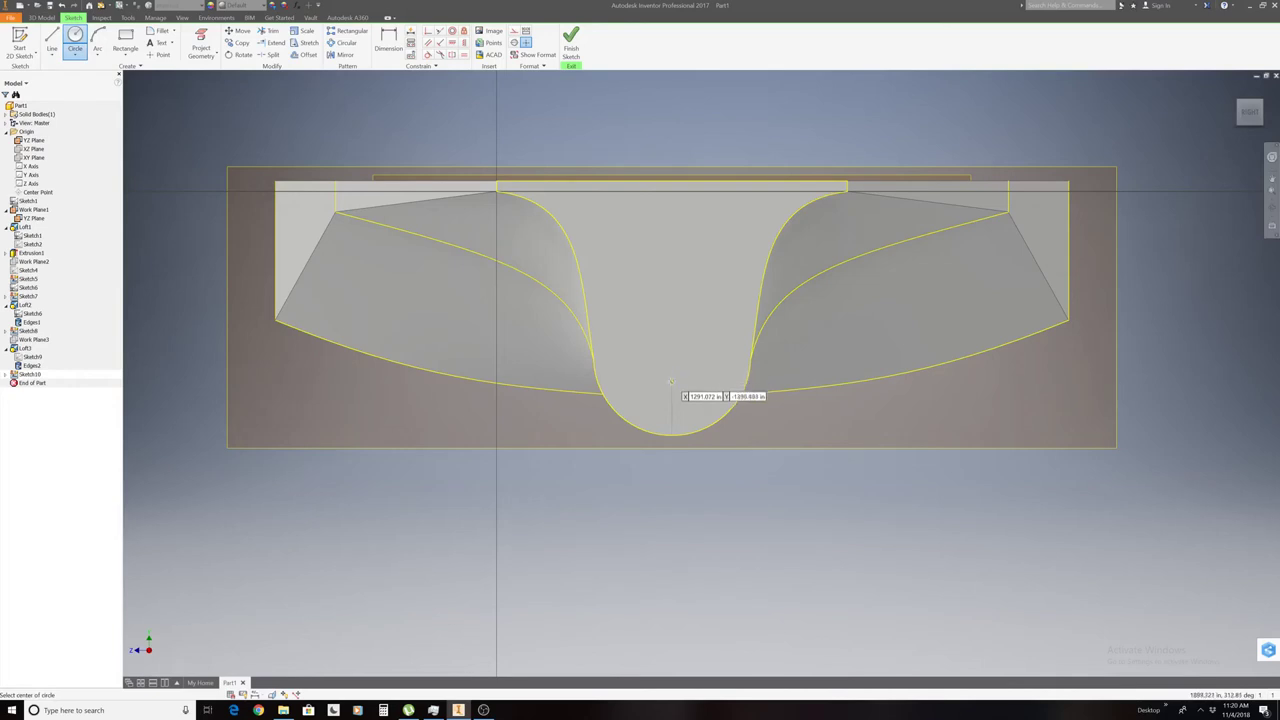
pyautogui.click(671, 376)
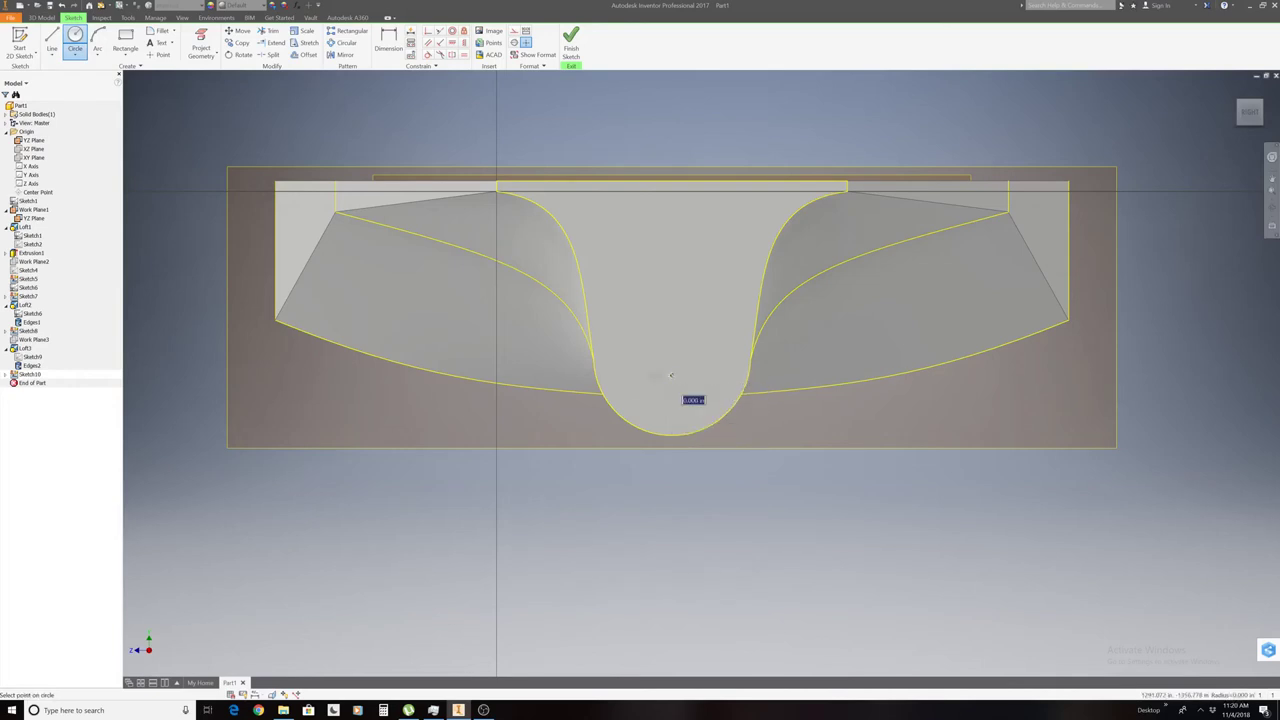
pyautogui.click(686, 308)
pyautogui.rightClick(708, 372)
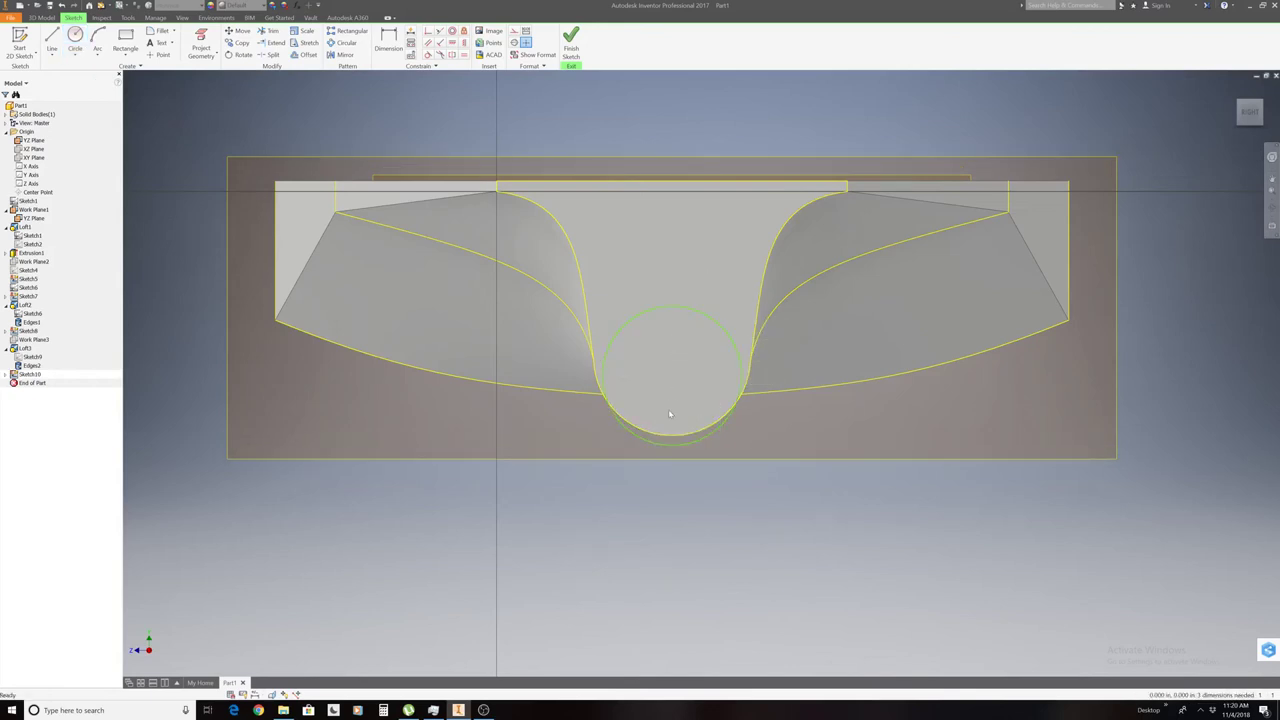
pyautogui.press('o')
pyautogui.moveTo(674, 360); pyautogui.dragTo(704, 368)
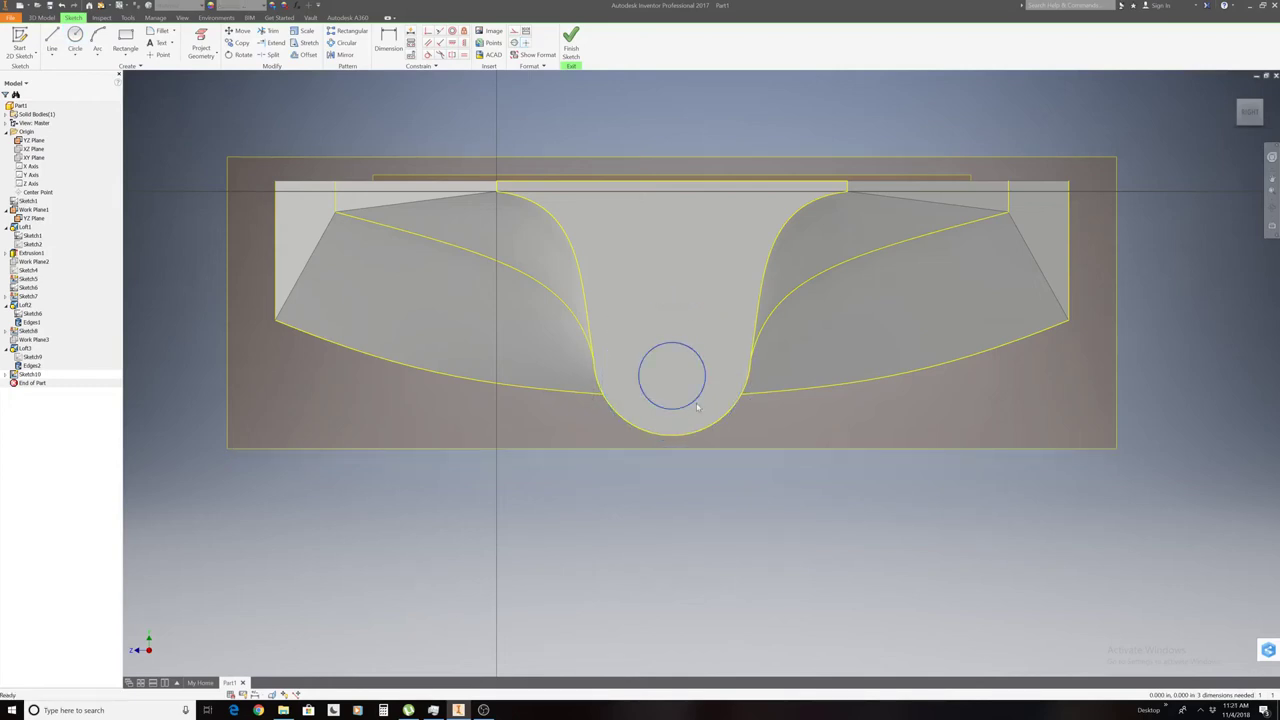
pyautogui.rightClick(694, 400)
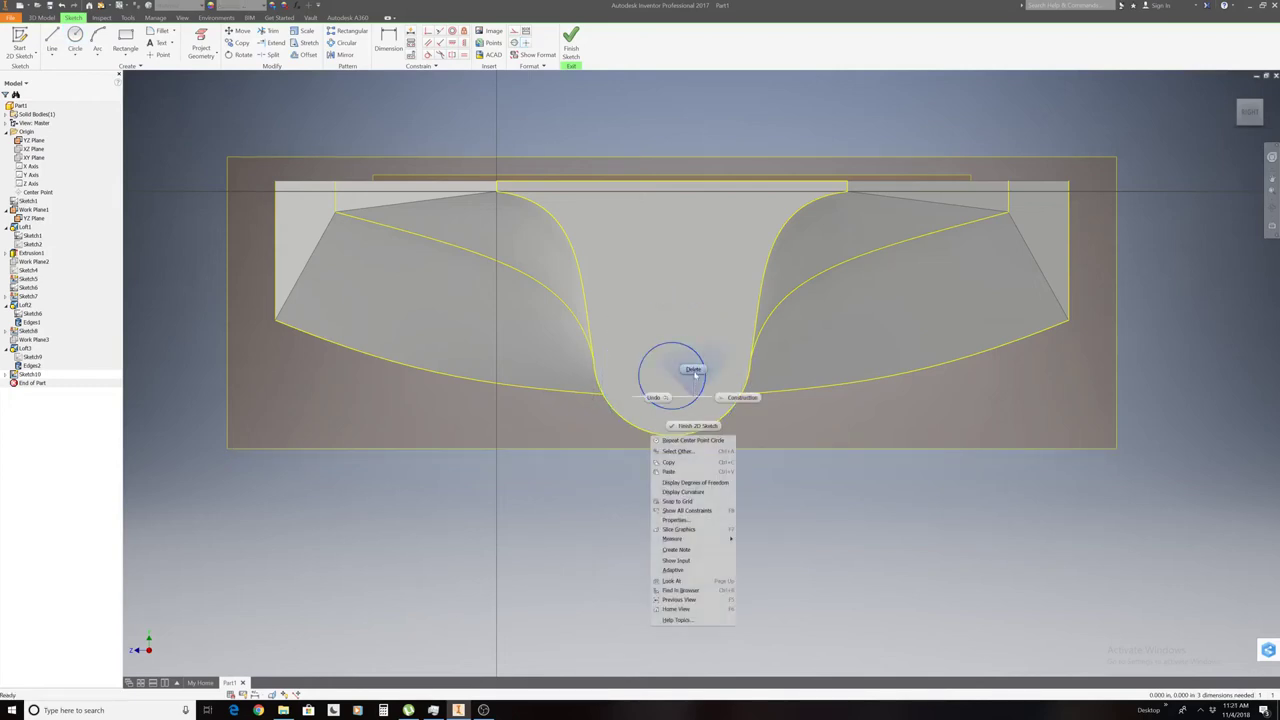
pyautogui.click(695, 375)
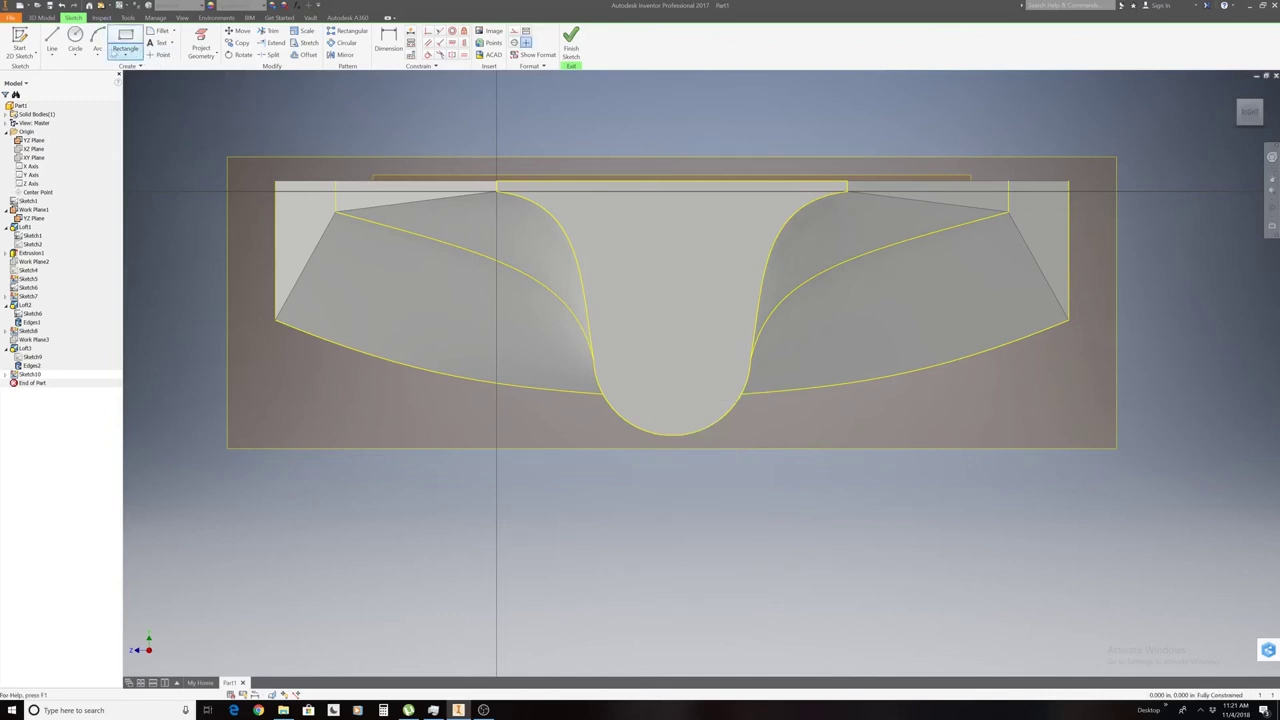
# Draw a three-point arc over the top of the pod between the outline's two ends.
pyautogui.click(99, 46)
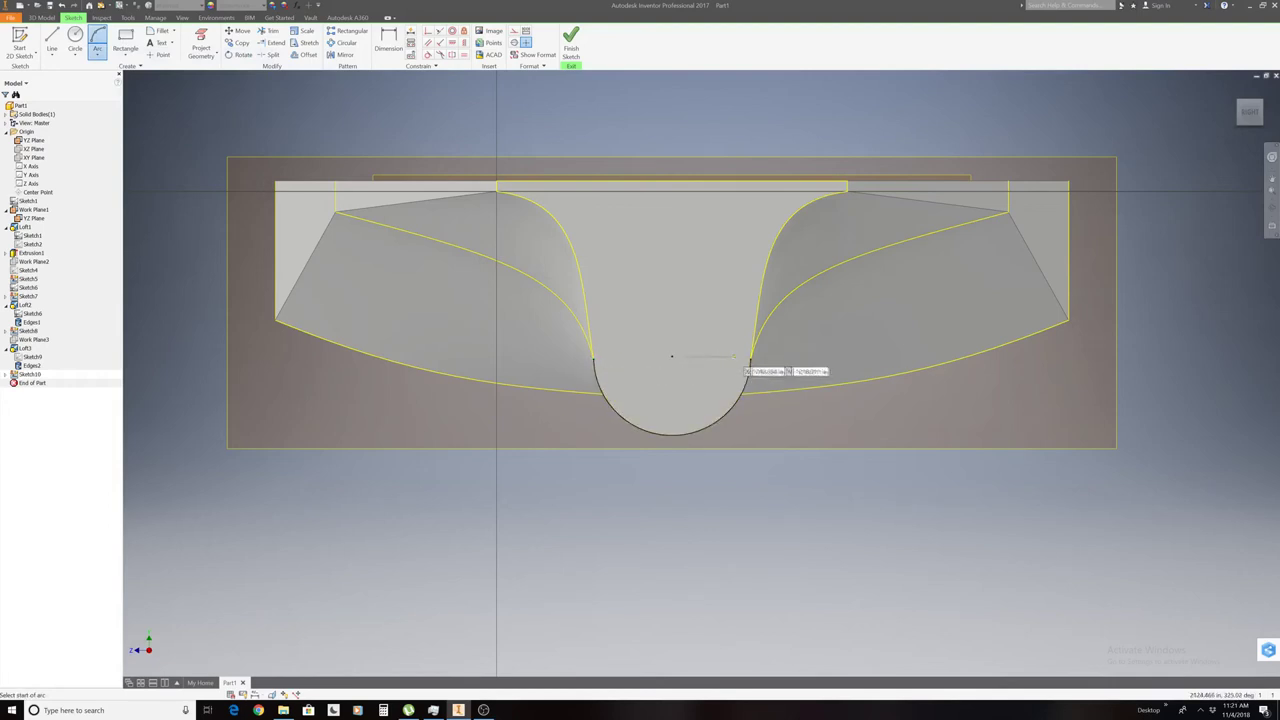
pyautogui.click(751, 358)
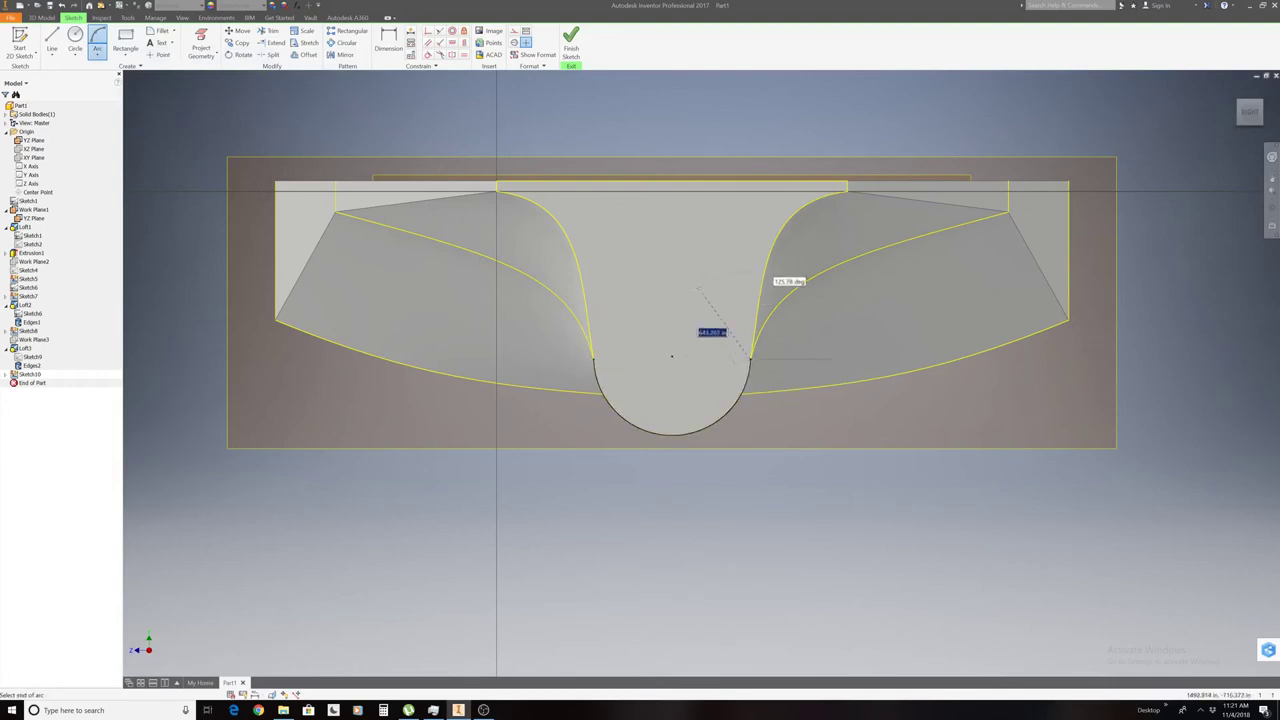
pyautogui.click(594, 358)
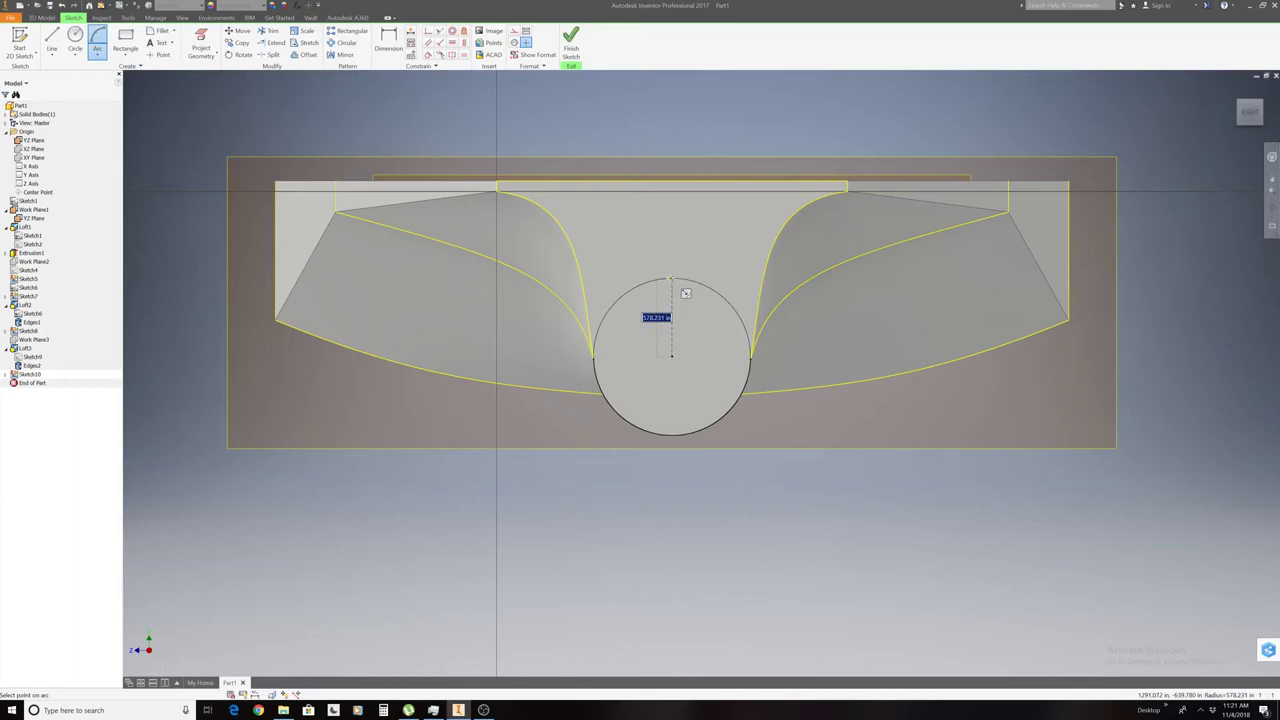
pyautogui.click(685, 293)
pyautogui.rightClick(724, 327)
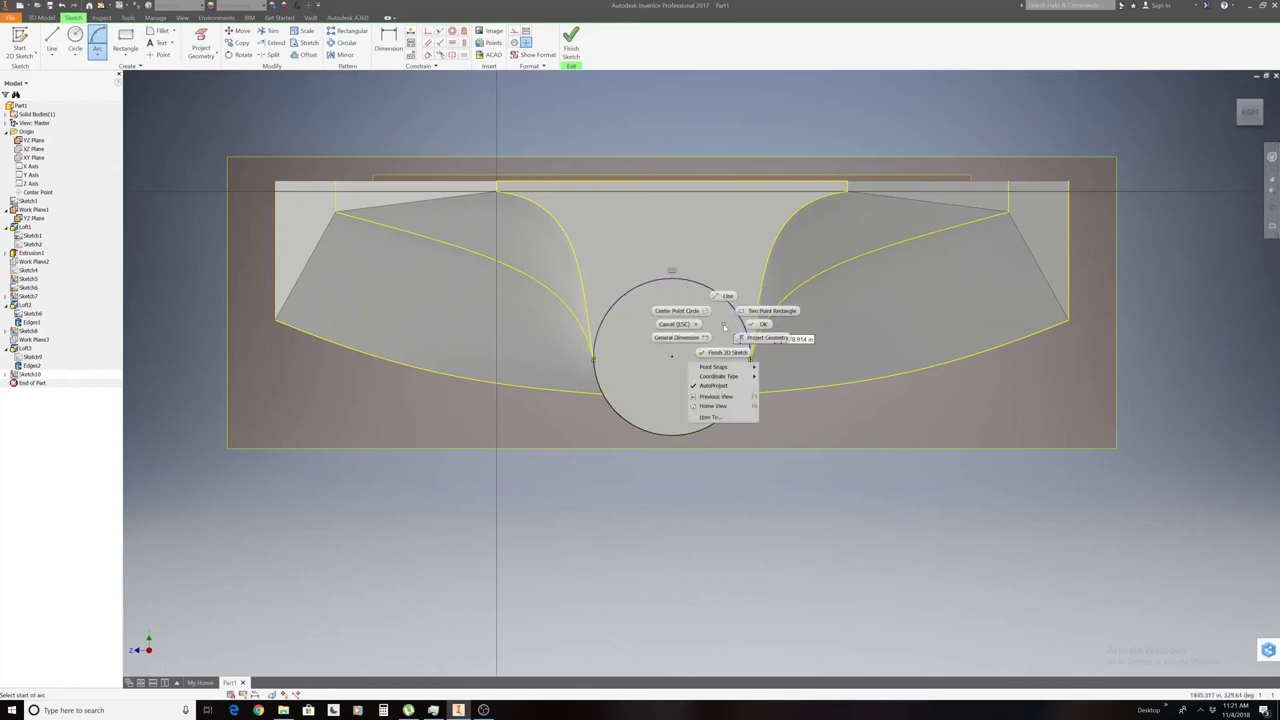
pyautogui.click(757, 333)
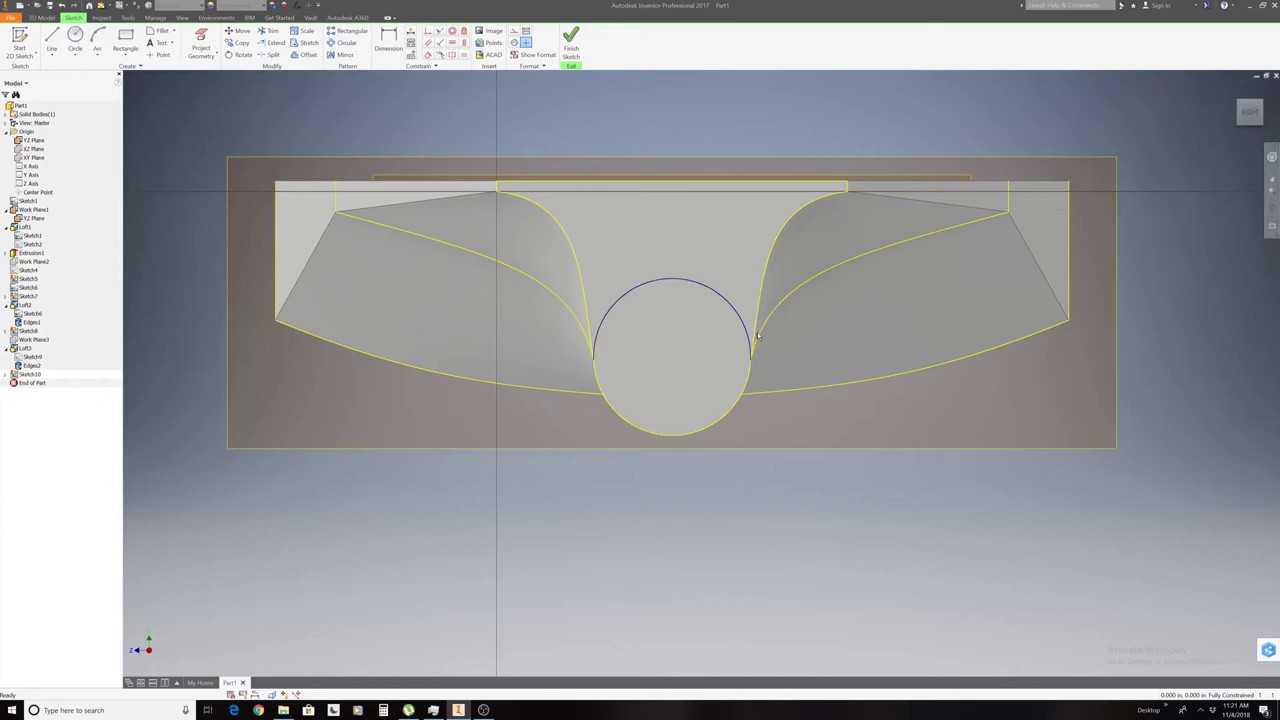
# Draw a center-point circle at the pod's centre, sized to match the pod outline.
pyautogui.click(75, 38)
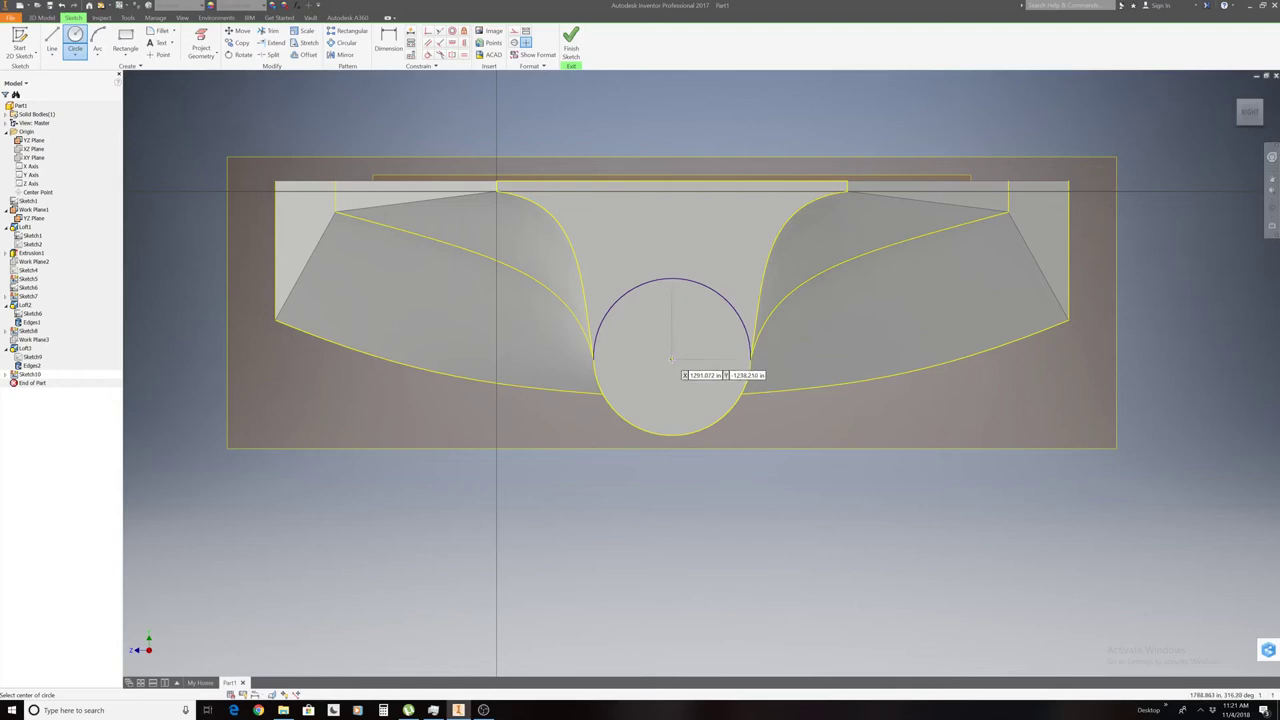
pyautogui.click(672, 355)
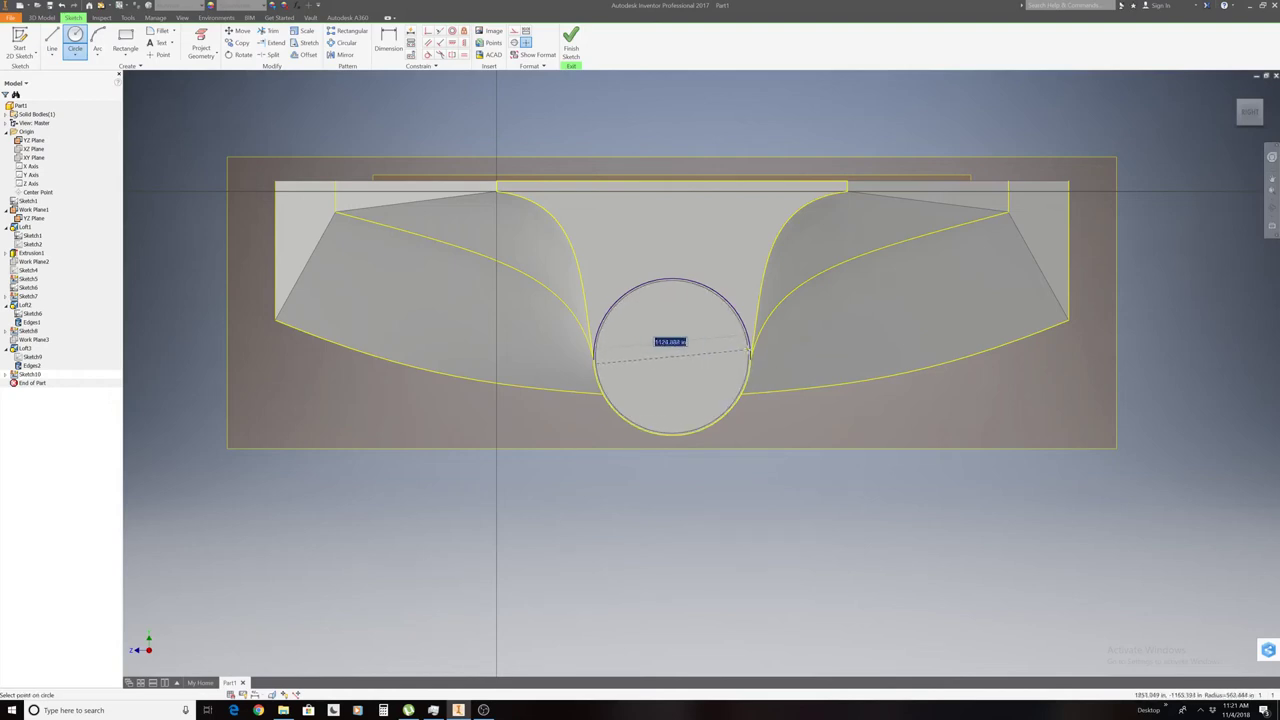
pyautogui.click(764, 365)
pyautogui.rightClick(683, 360)
pyautogui.click(691, 346)
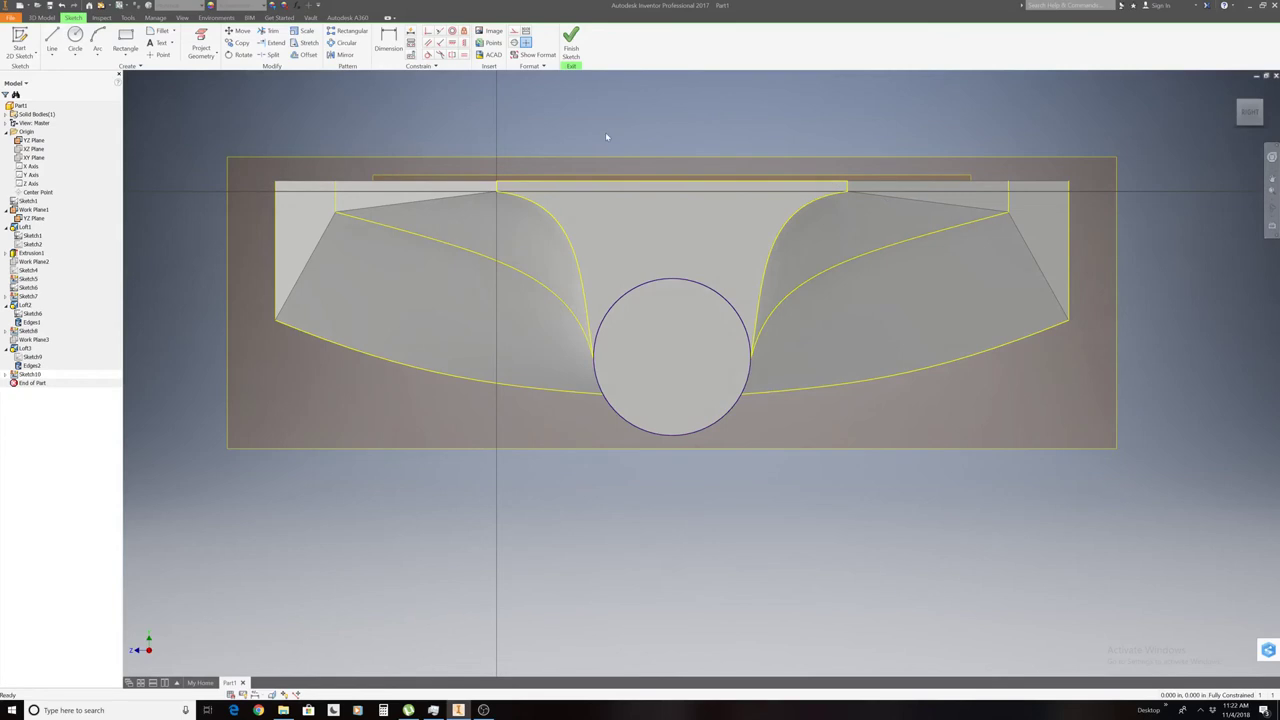
# Close Sketch10 and view the nose-end circle from an angled isometric view.
pyautogui.click(570, 42)
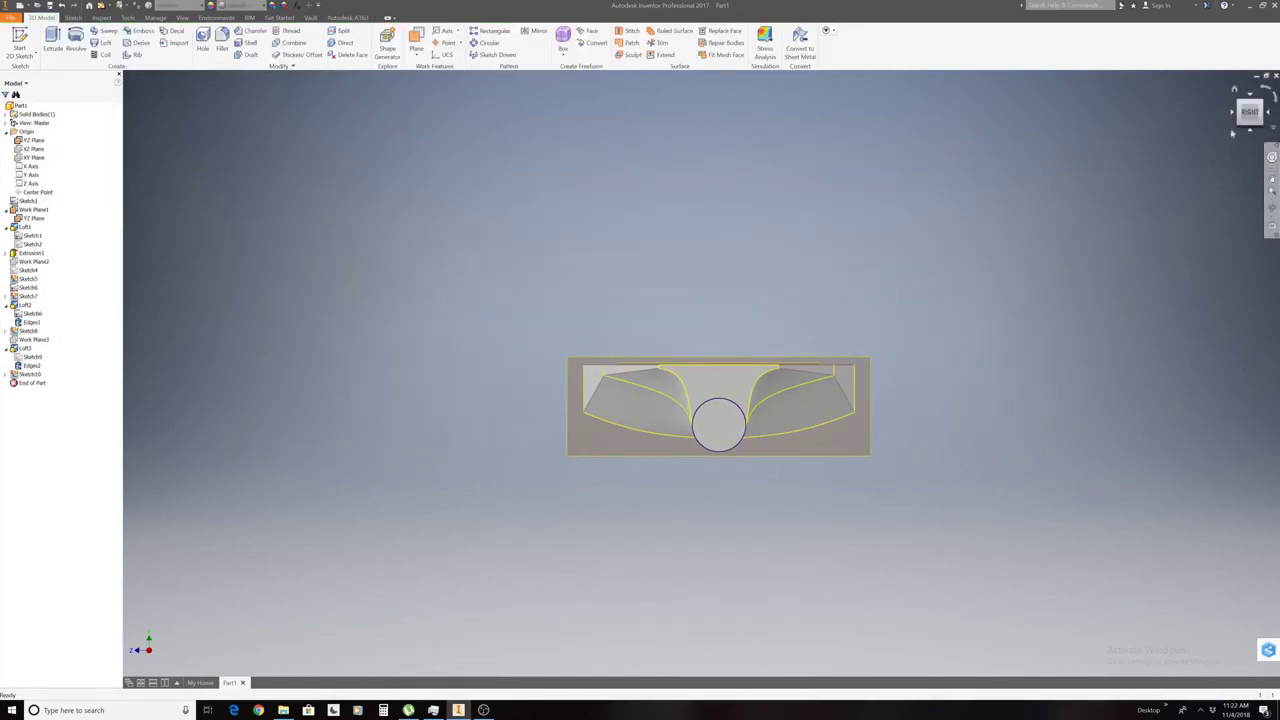
pyautogui.click(1246, 120)
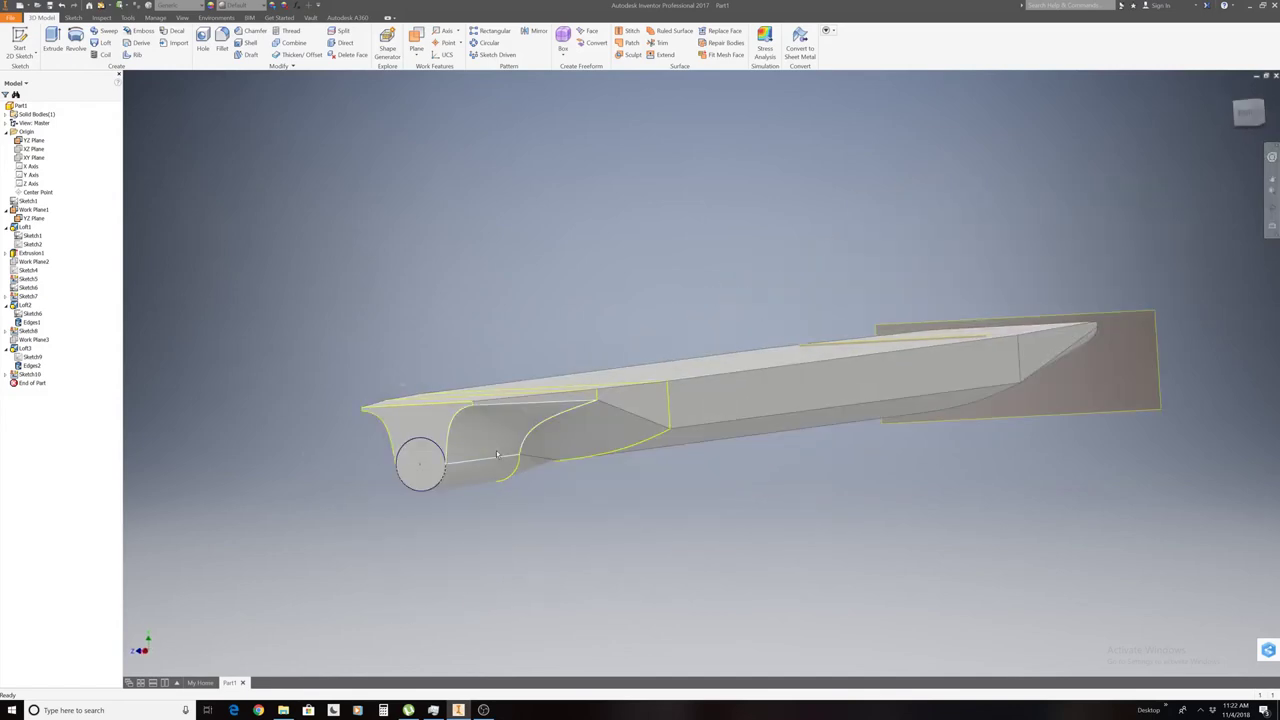
pyautogui.scroll(5, 491, 449)
pyautogui.scroll(-2, 491, 449)
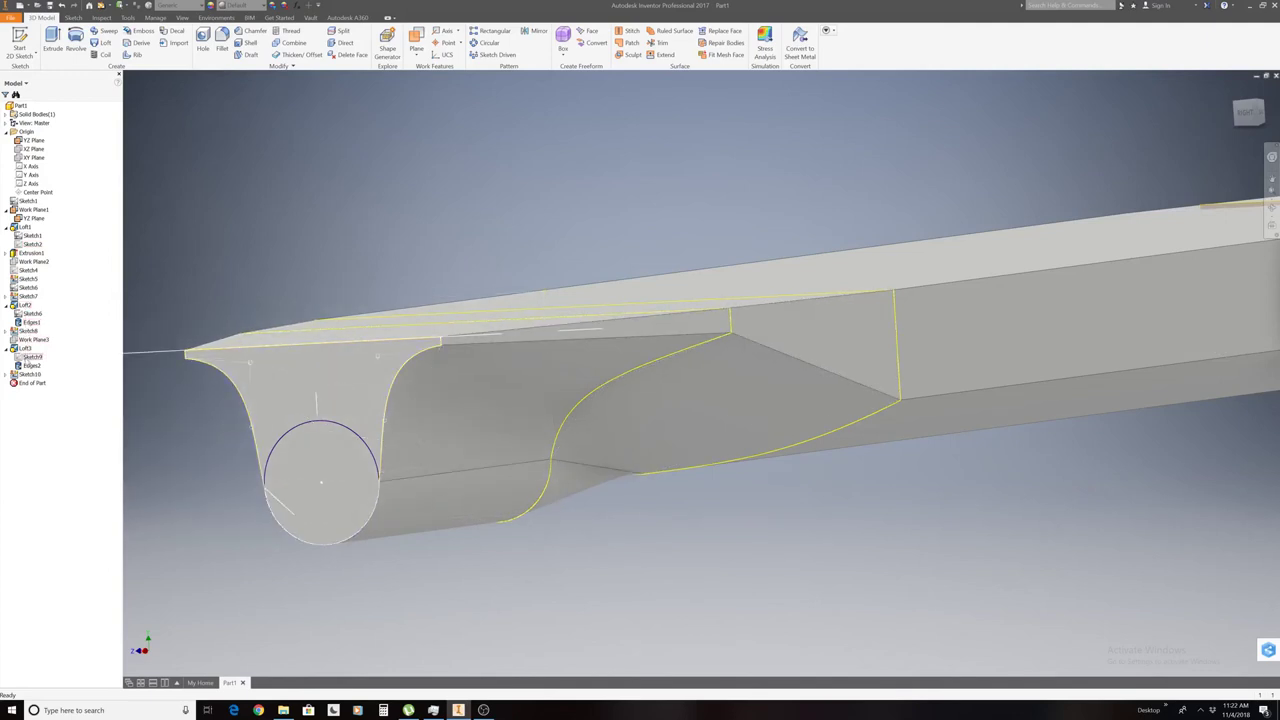
pyautogui.rightClick(33, 357)
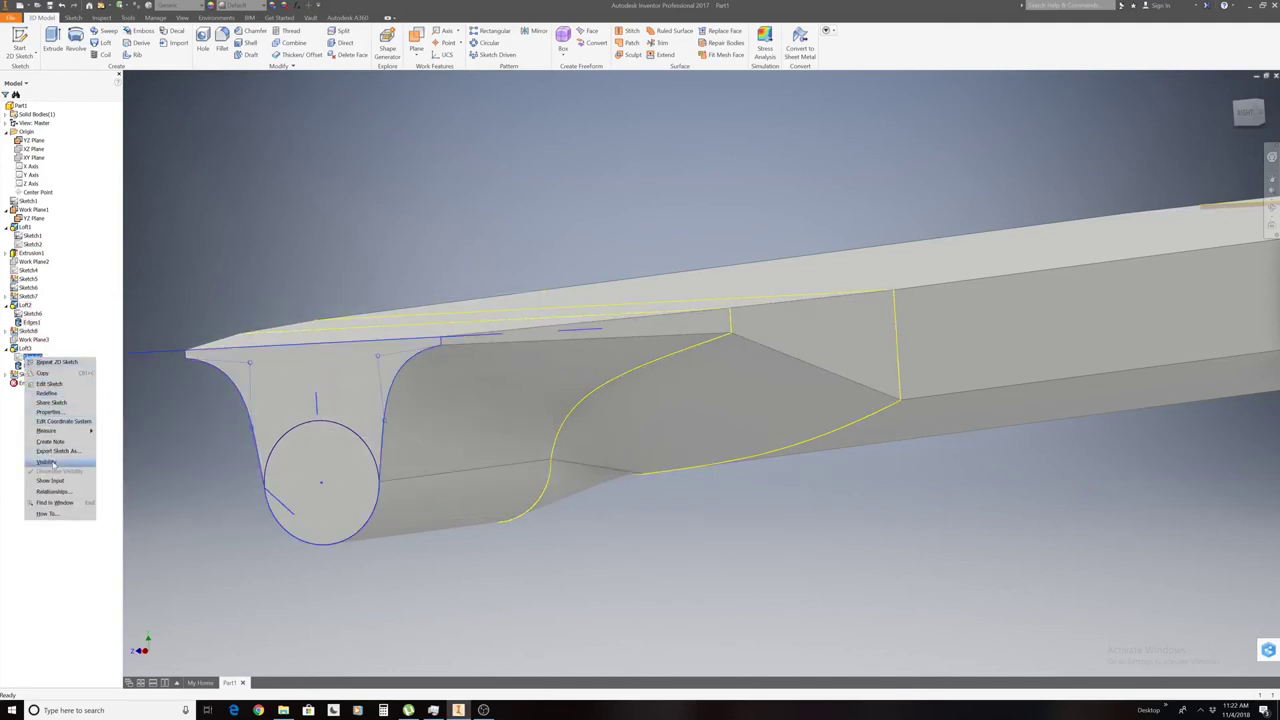
pyautogui.click(50, 384)
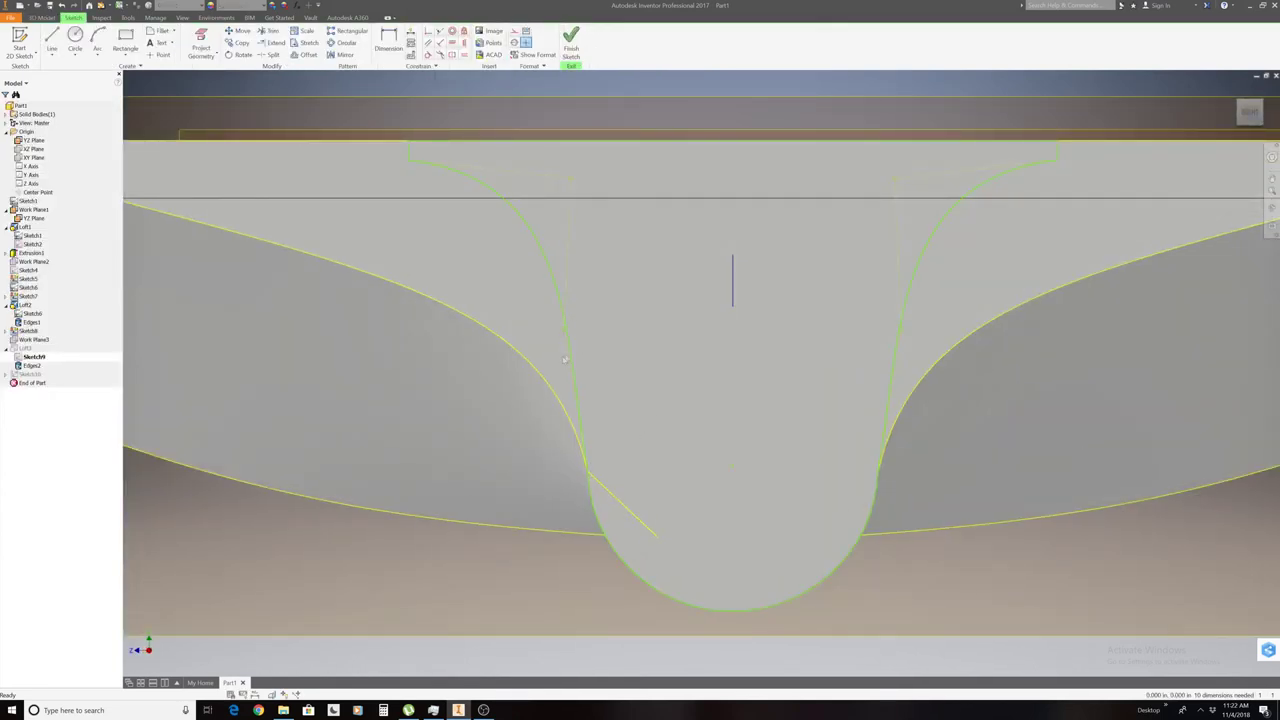
pyautogui.scroll(-1, 560, 300)
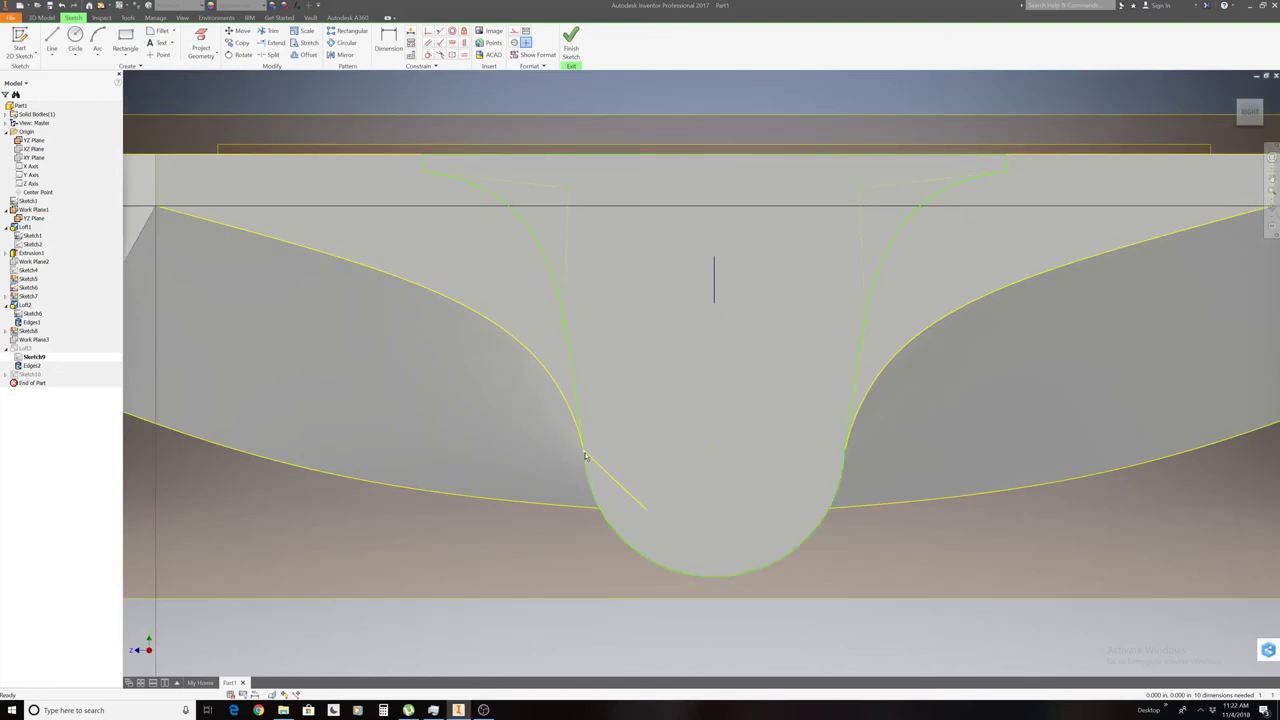
# Draw a circle at the arc centre around the rounded bottom, then delete the left spline.
pyautogui.moveTo(590, 470)
pyautogui.click(75, 40)
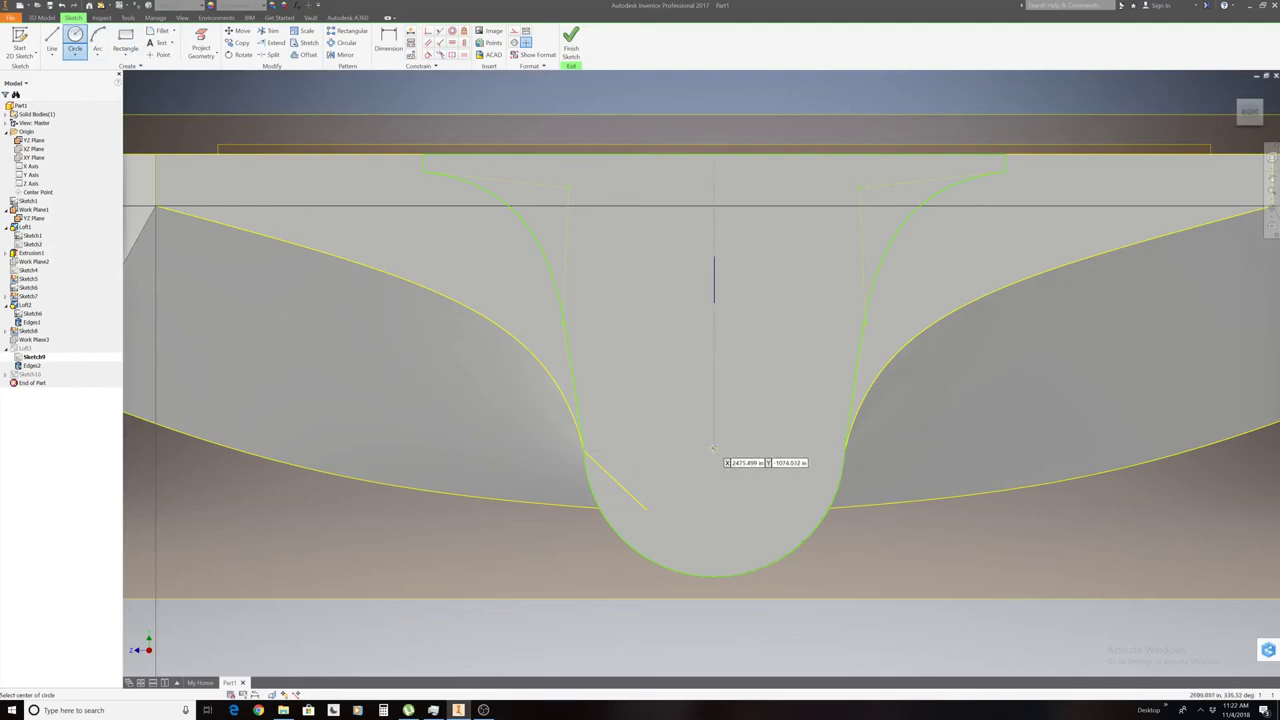
pyautogui.click(713, 447)
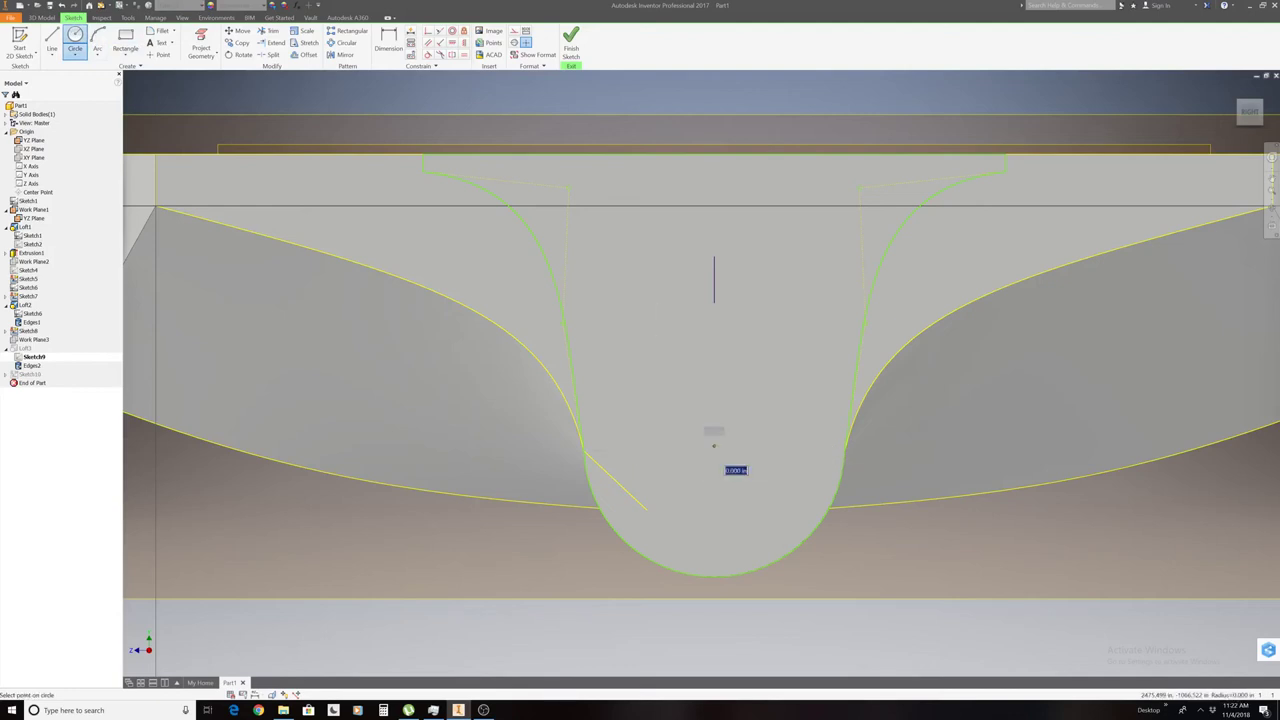
pyautogui.click(836, 534)
pyautogui.rightClick(794, 469)
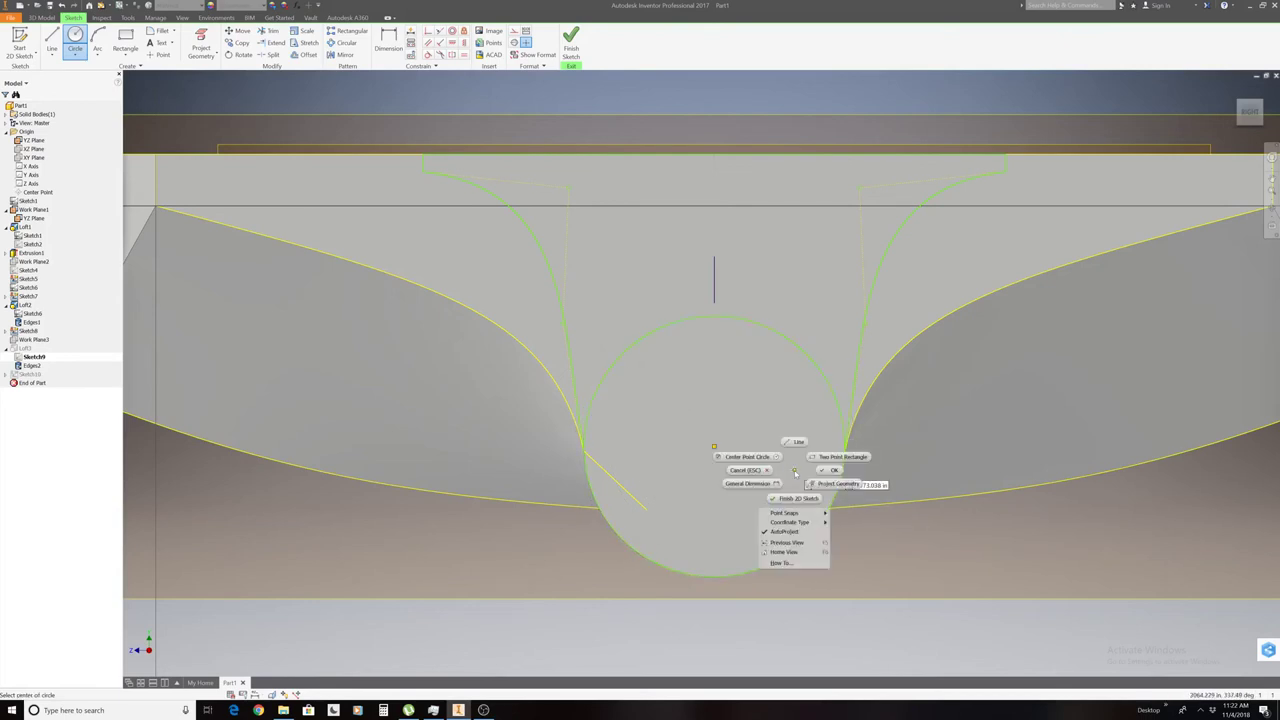
pyautogui.click(822, 472)
pyautogui.rightClick(570, 357)
pyautogui.click(580, 398)
# Draw a new left spline from the upper left, curving down to end on the circle's top.
pyautogui.click(52, 40)
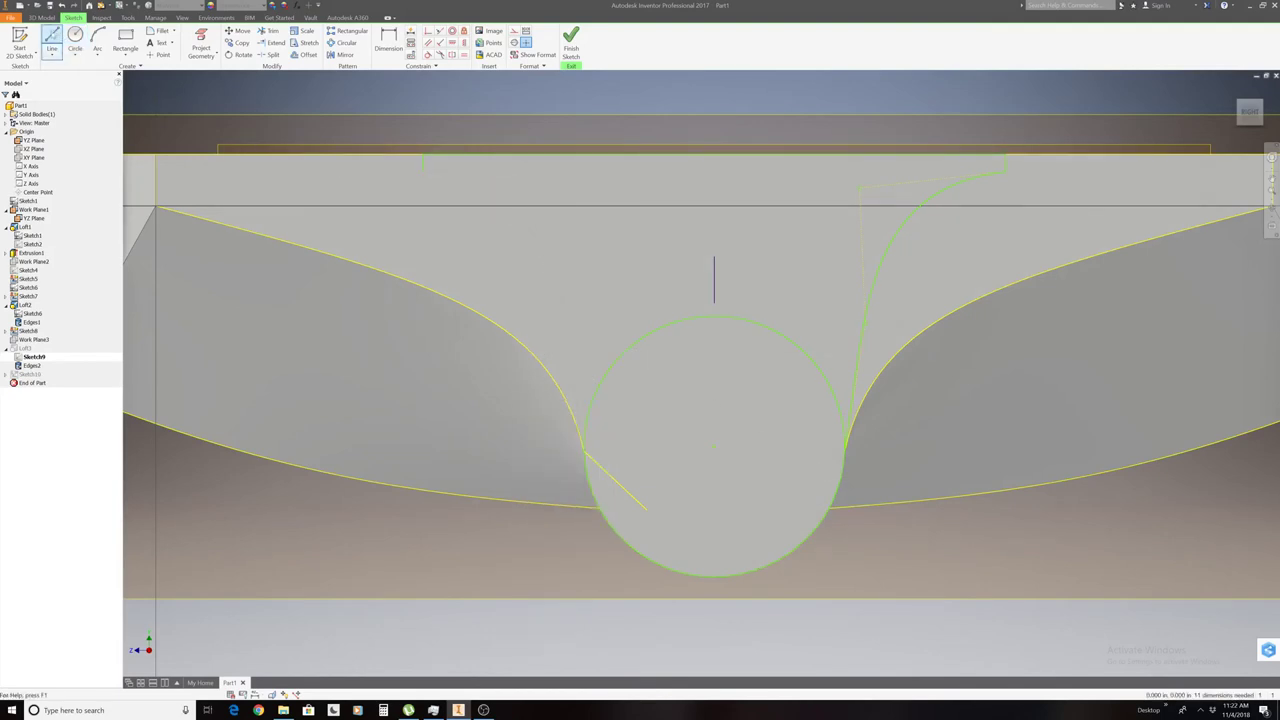
pyautogui.click(52, 57)
pyautogui.click(56, 96)
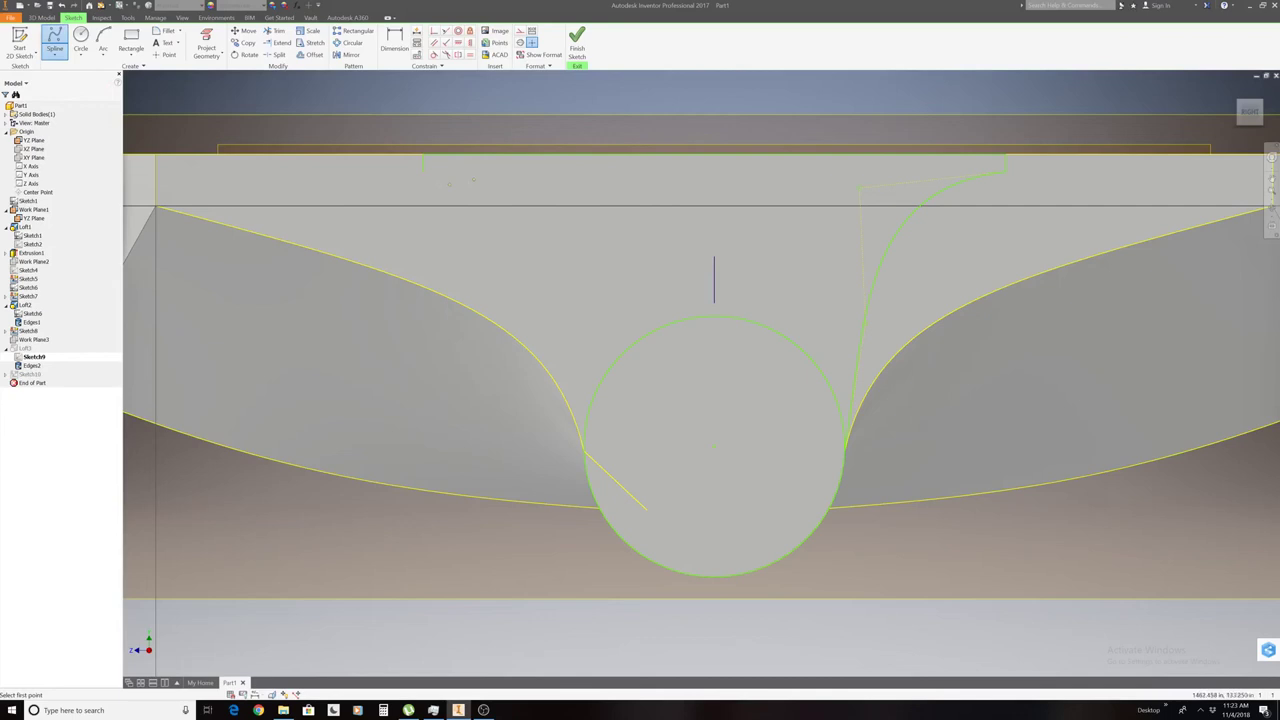
pyautogui.click(423, 171)
pyautogui.click(550, 184)
pyautogui.click(623, 208)
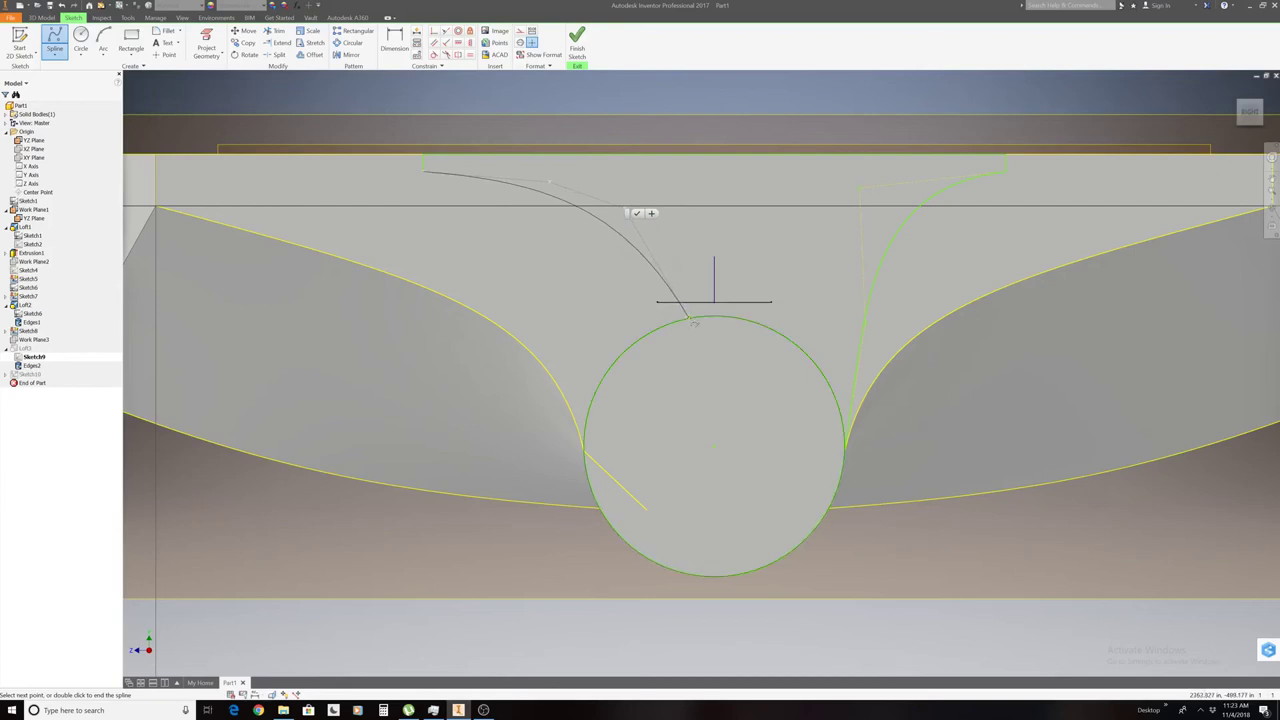
pyautogui.click(684, 286)
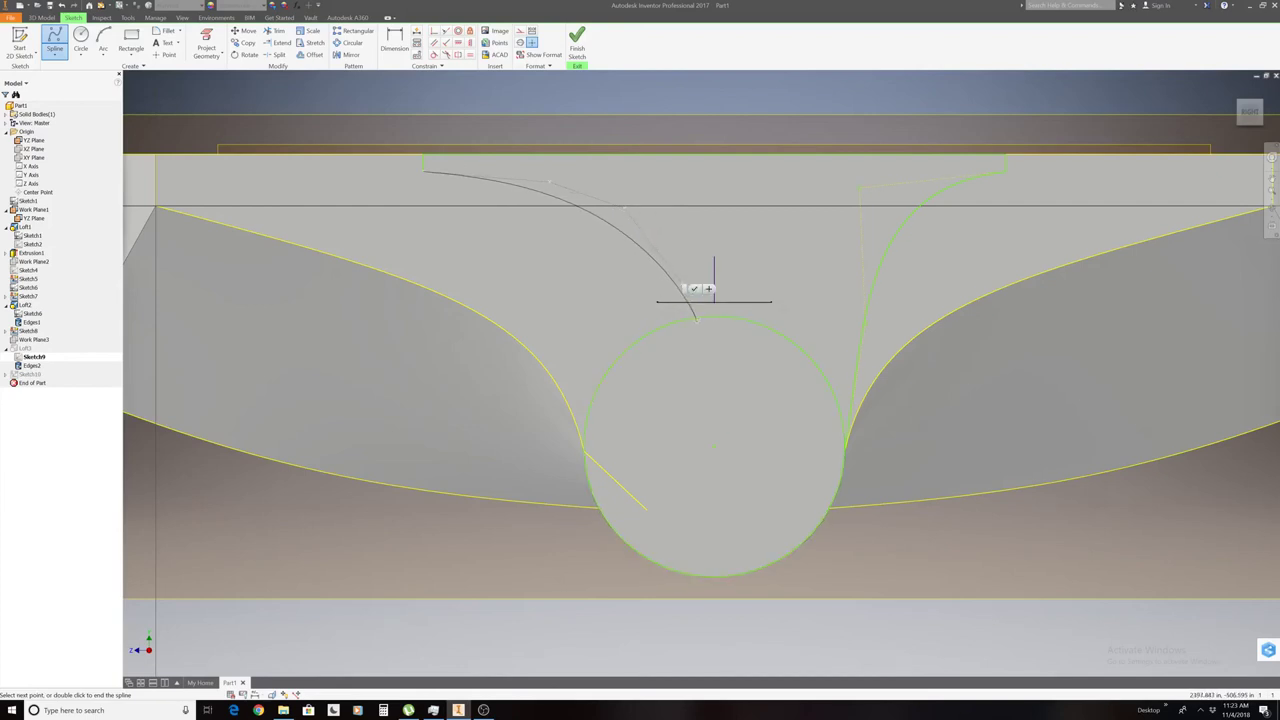
pyautogui.click(695, 318)
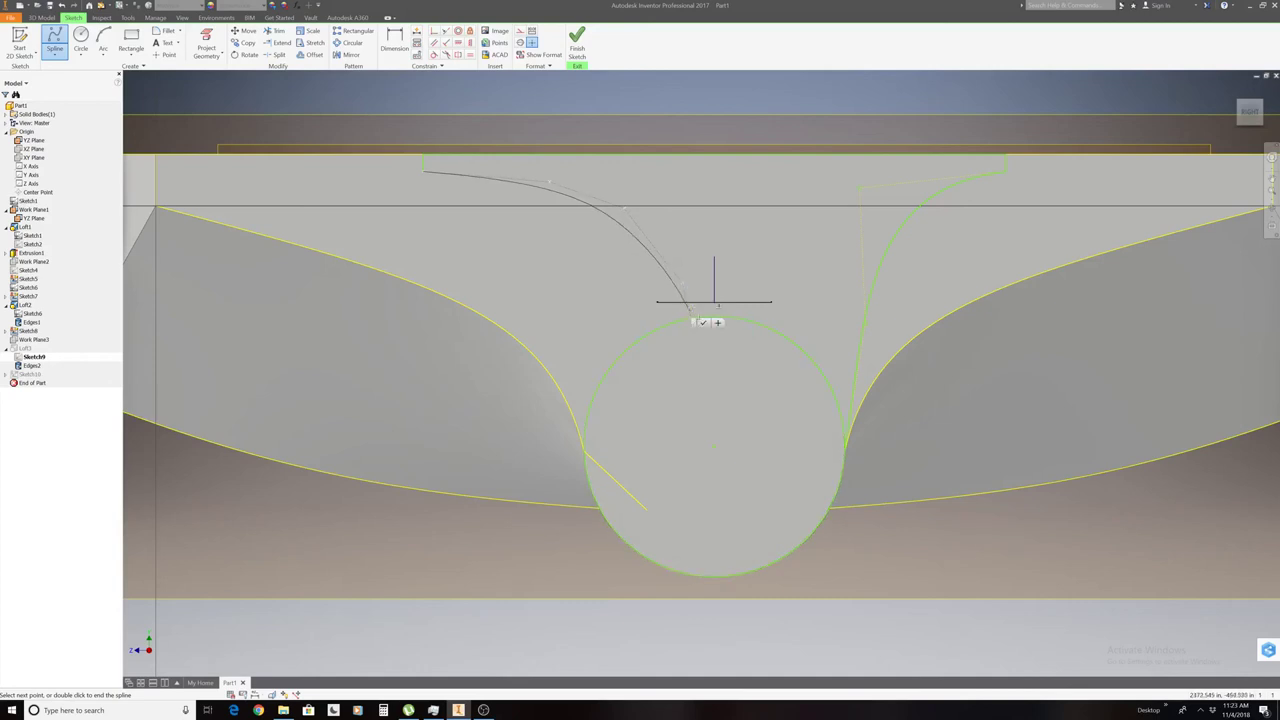
pyautogui.click(703, 323)
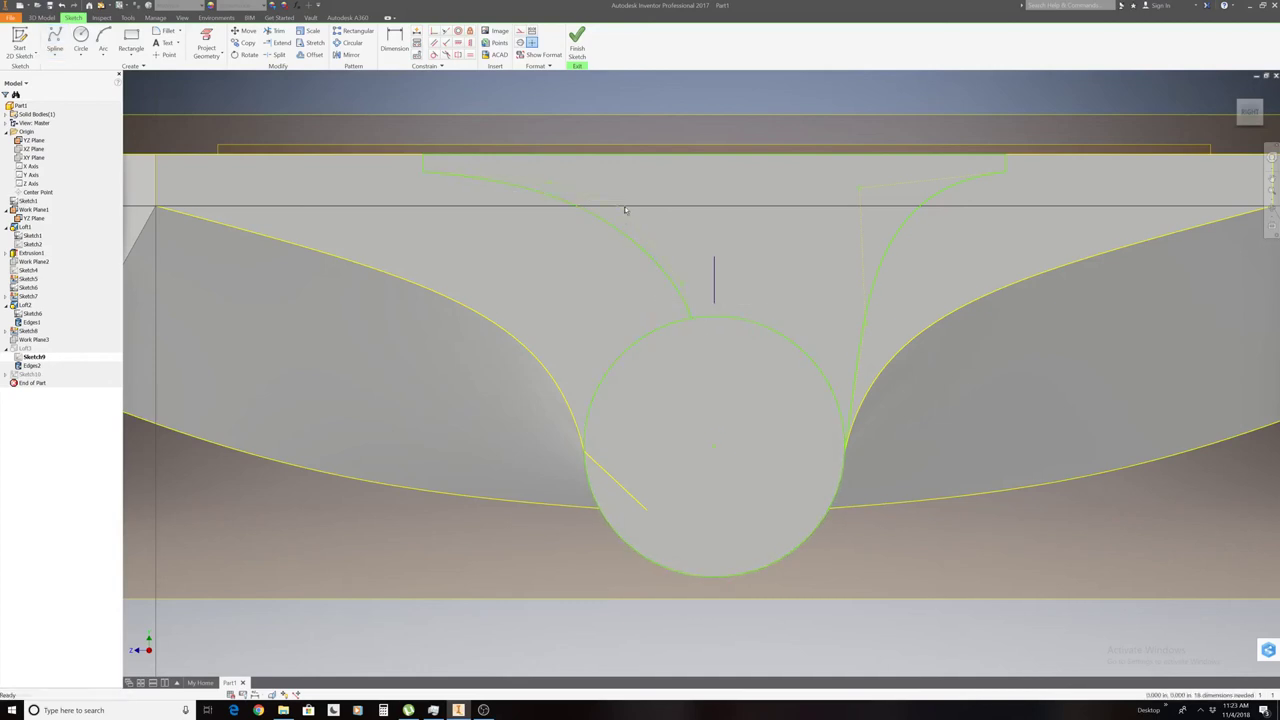
pyautogui.moveTo(626, 210); pyautogui.dragTo(686, 243)
pyautogui.moveTo(689, 314); pyautogui.dragTo(705, 318)
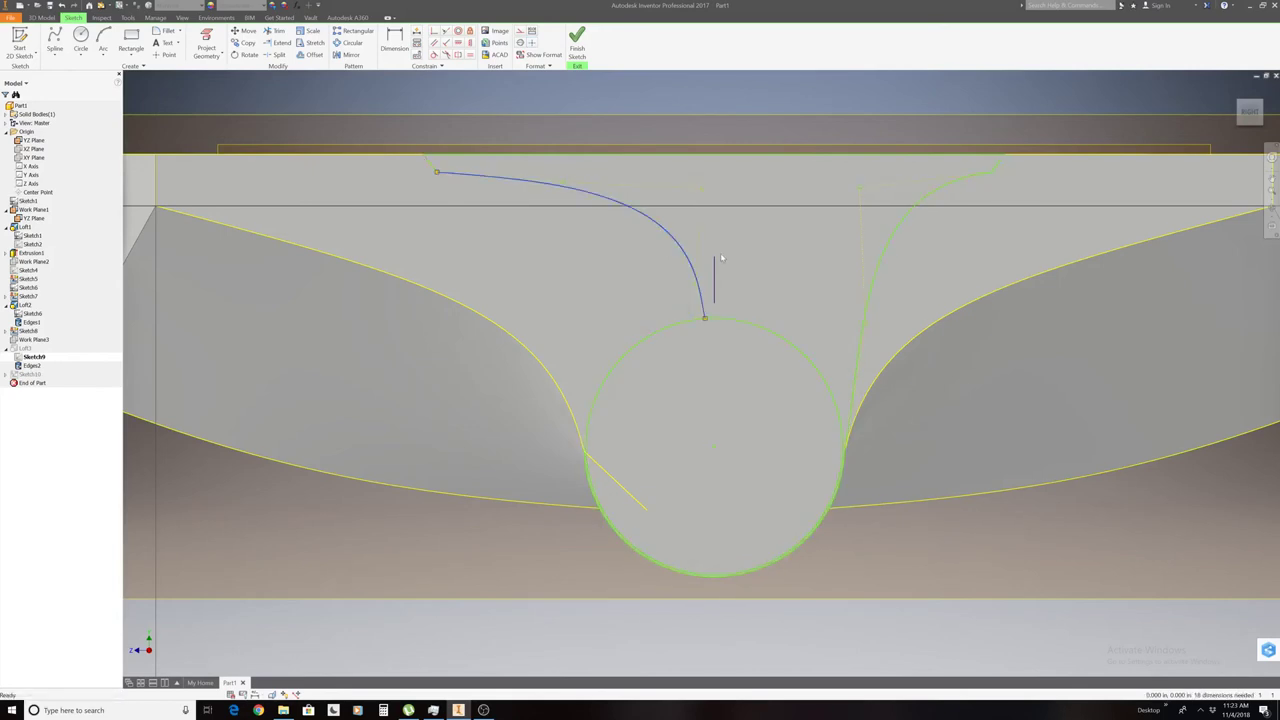
pyautogui.press('Escape')
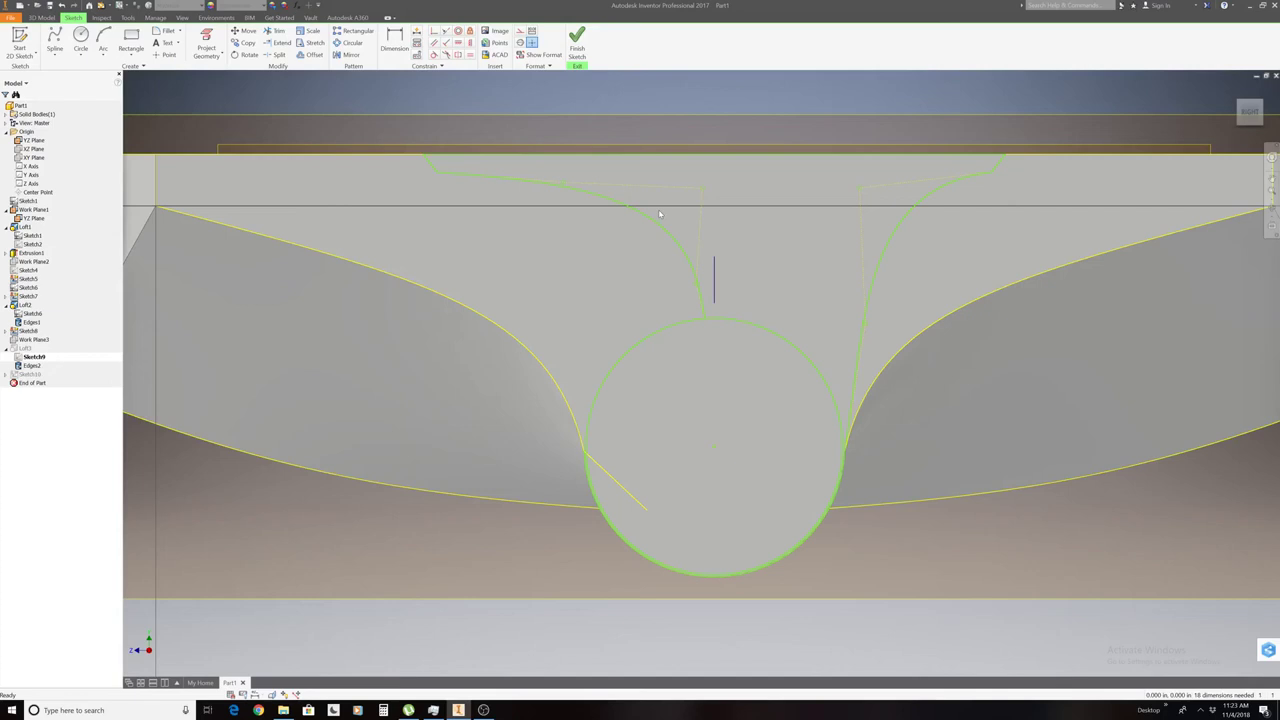
# Delete the right-side curve and the small right segment, leaving the circle where it was.
pyautogui.rightClick(880, 265)
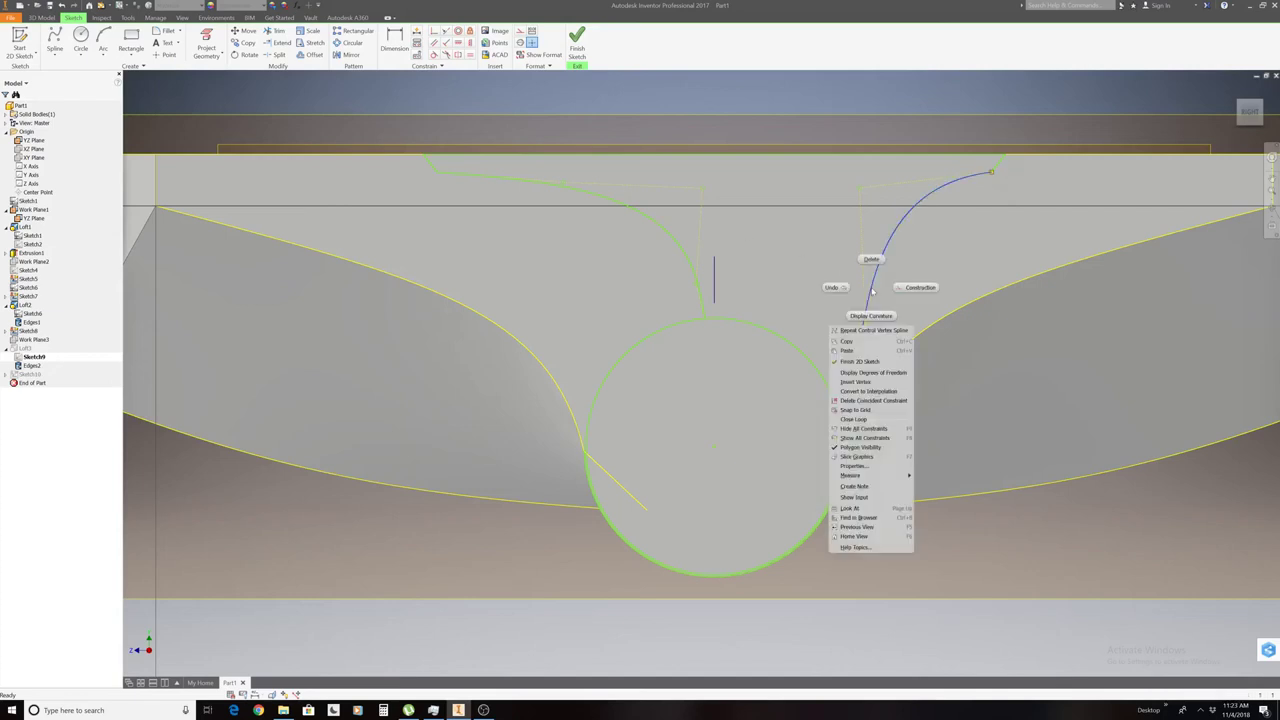
pyautogui.click(916, 288)
pyautogui.rightClick(996, 168)
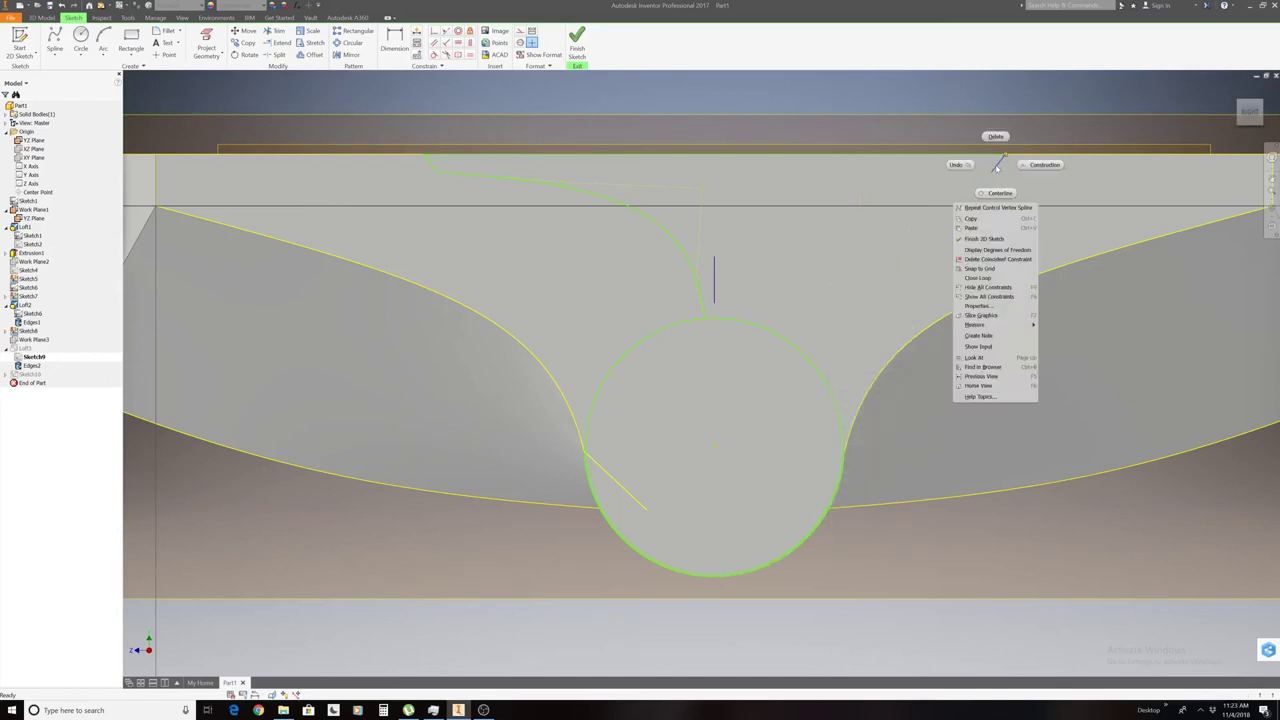
pyautogui.click(994, 133)
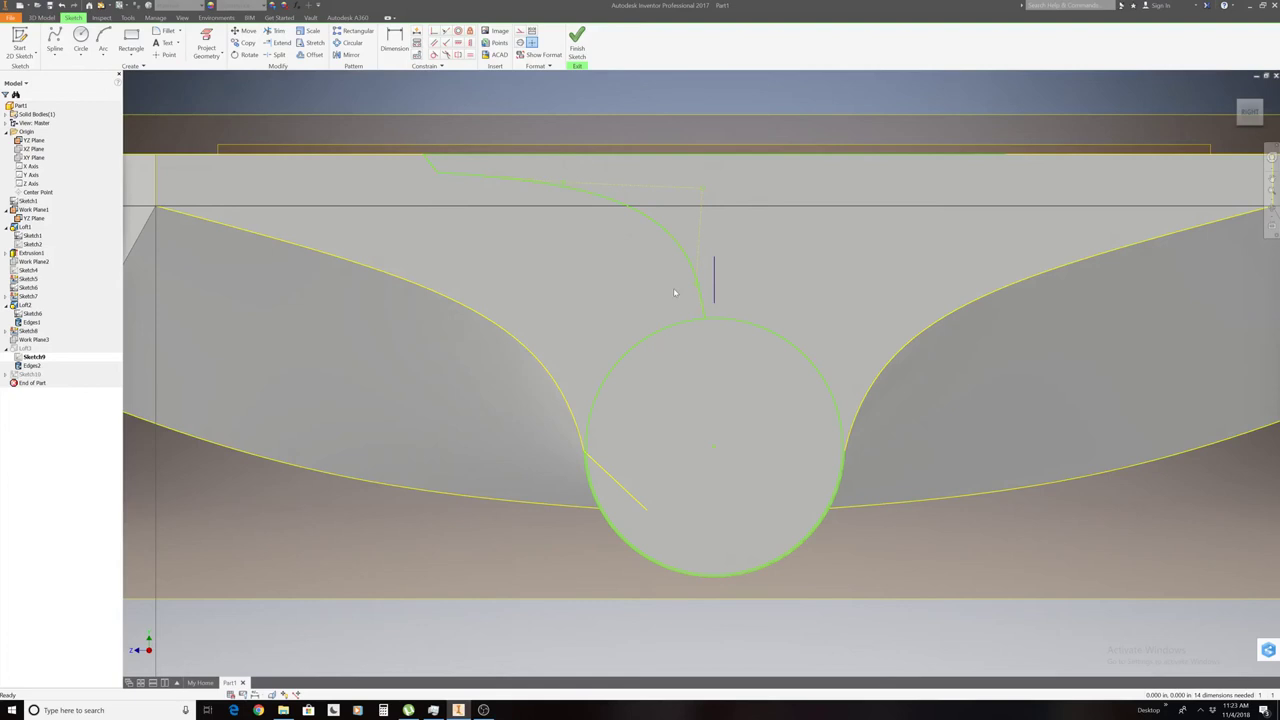
pyautogui.moveTo(598, 398); pyautogui.dragTo(620, 404)
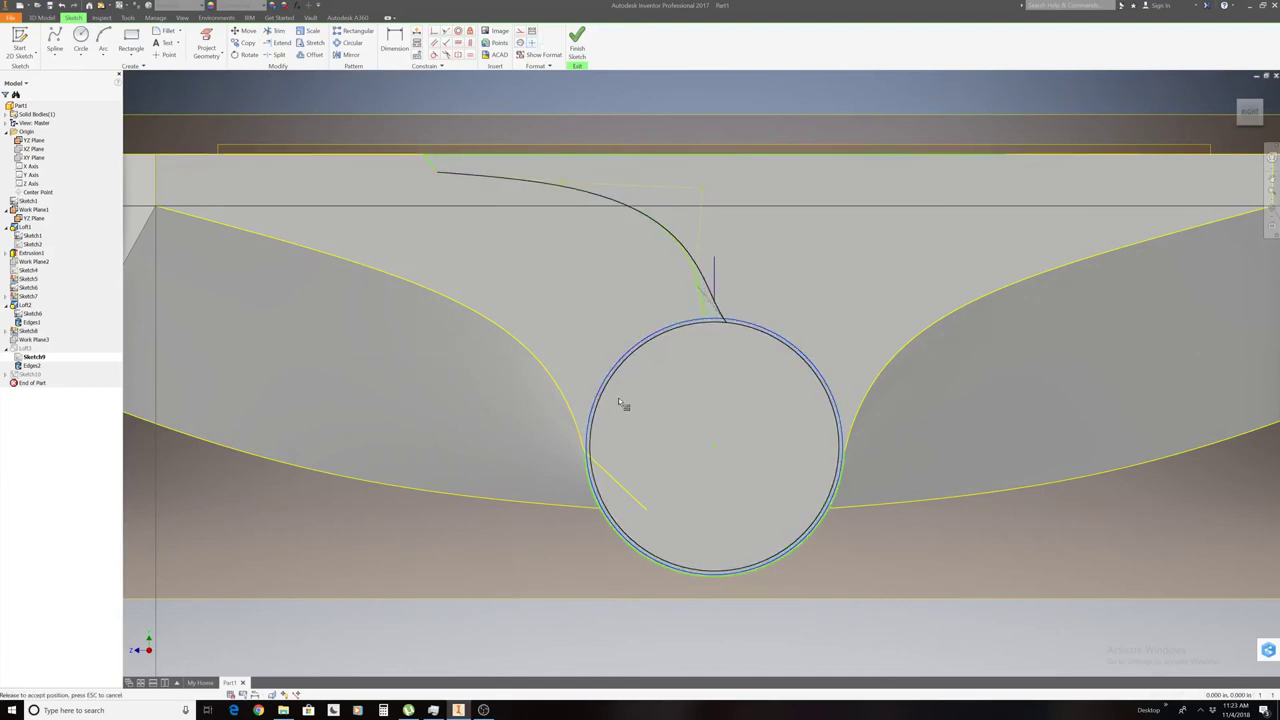
pyautogui.moveTo(620, 404); pyautogui.dragTo(598, 399)
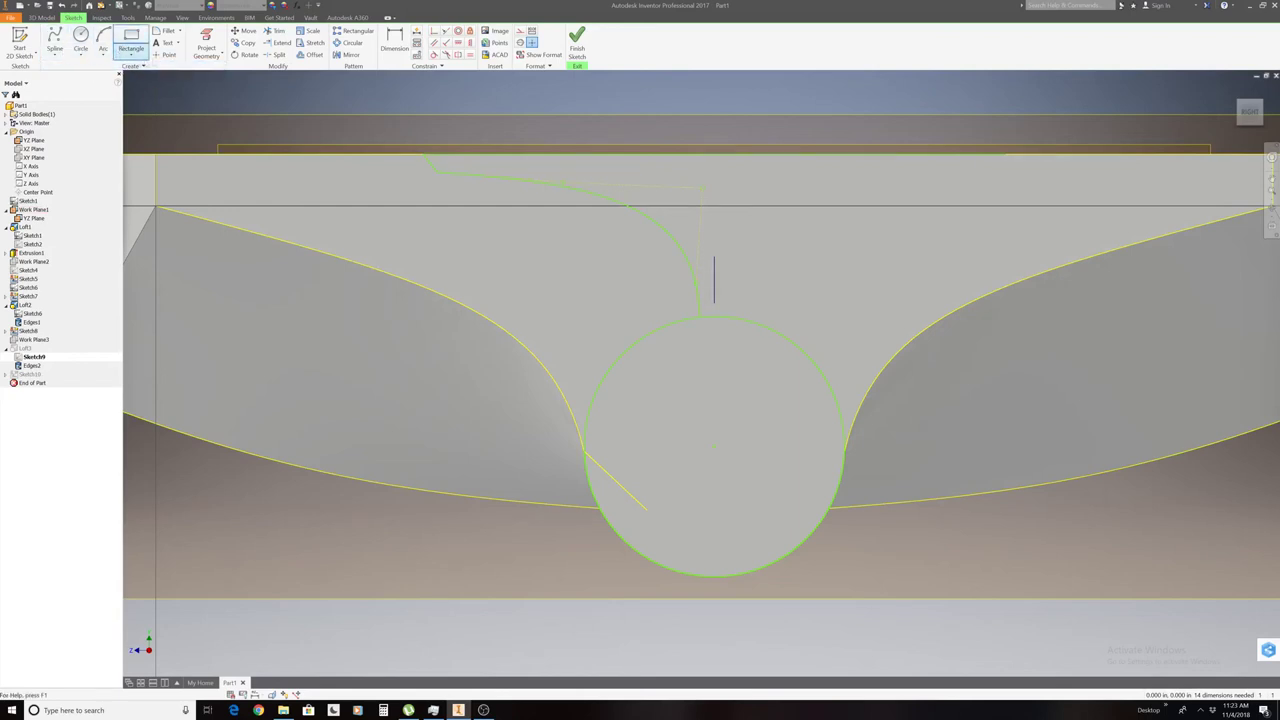
# Mirror the short top-left line and left spline to the right about the vertical centre line.
pyautogui.click(351, 54)
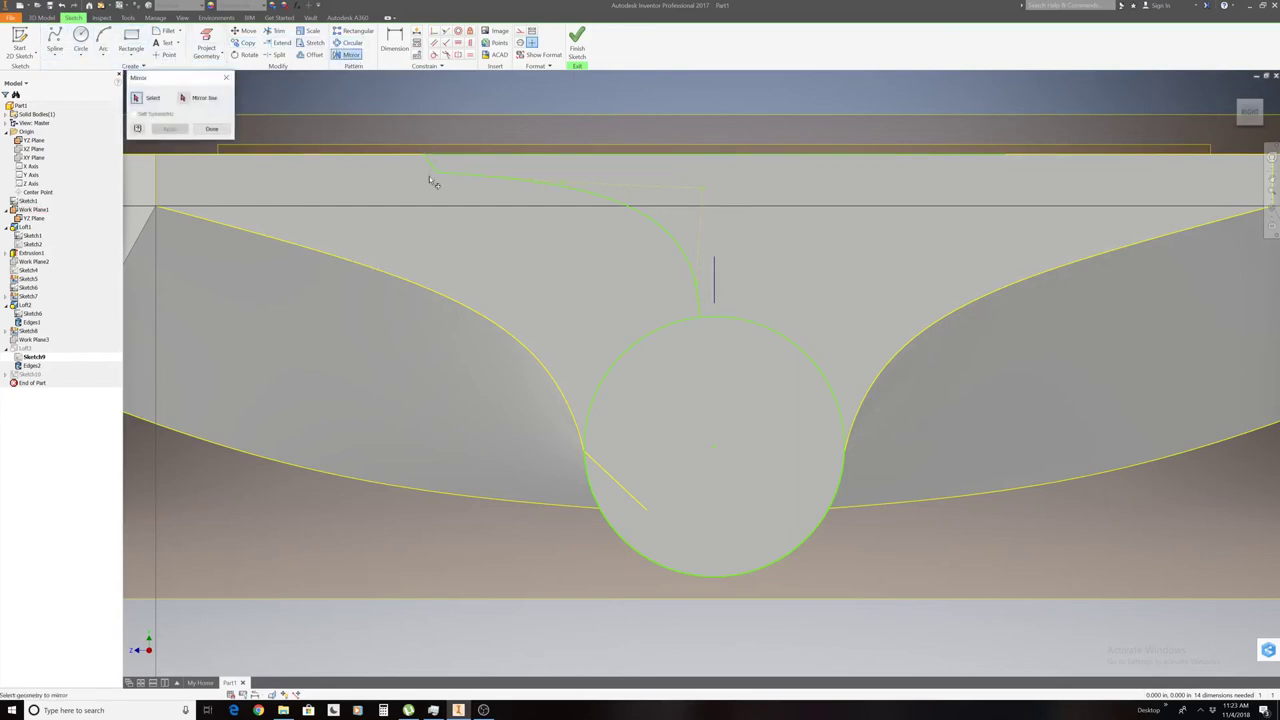
pyautogui.click(431, 166)
pyautogui.click(477, 179)
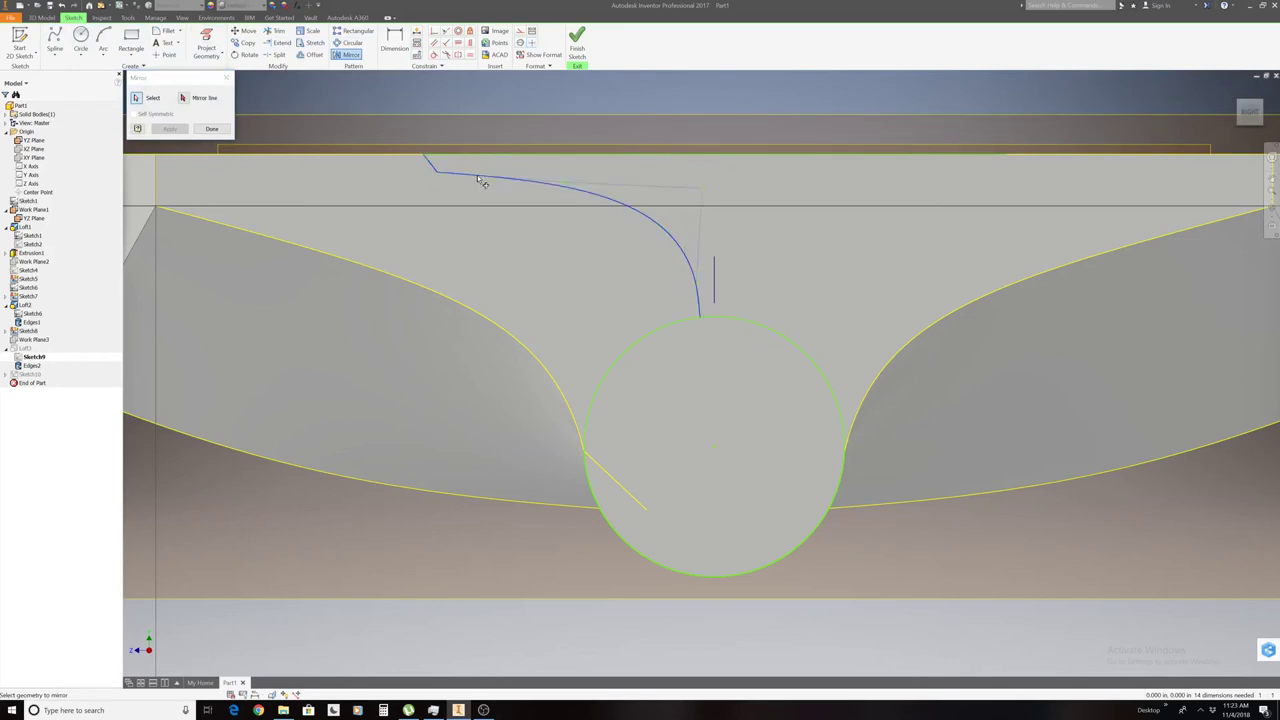
pyautogui.click(183, 97)
pyautogui.click(714, 280)
pyautogui.click(170, 128)
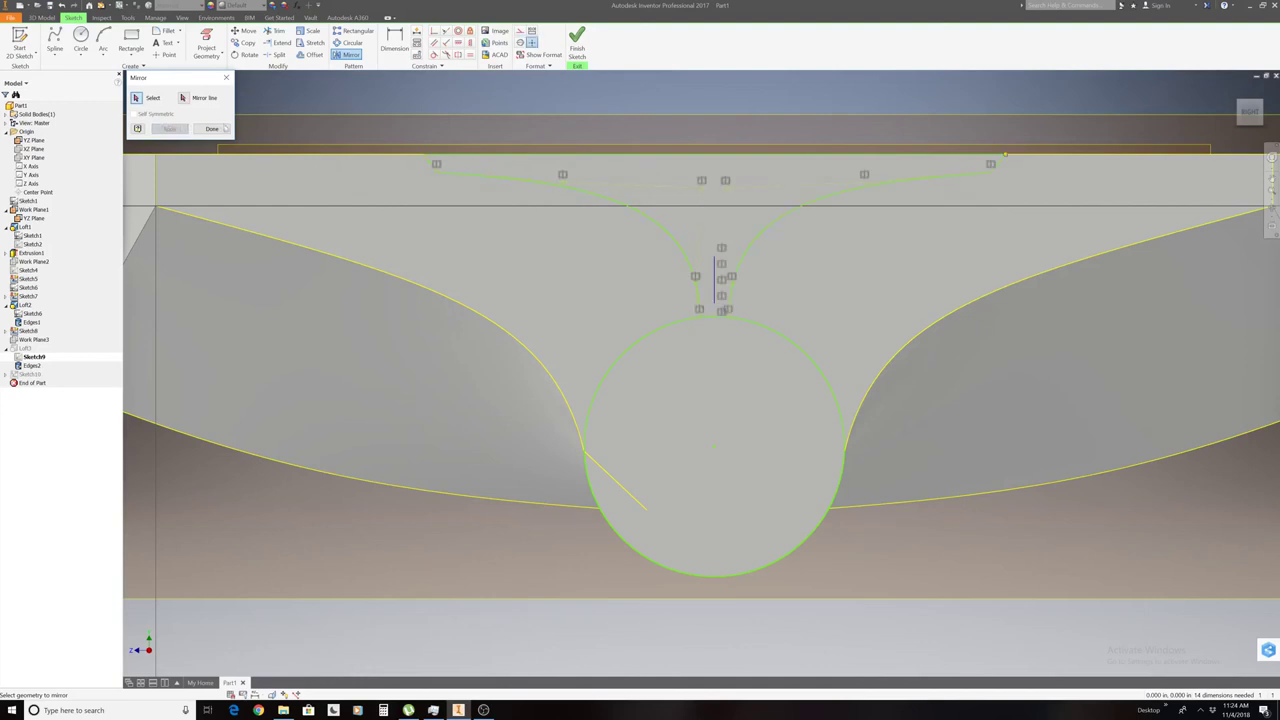
pyautogui.click(212, 128)
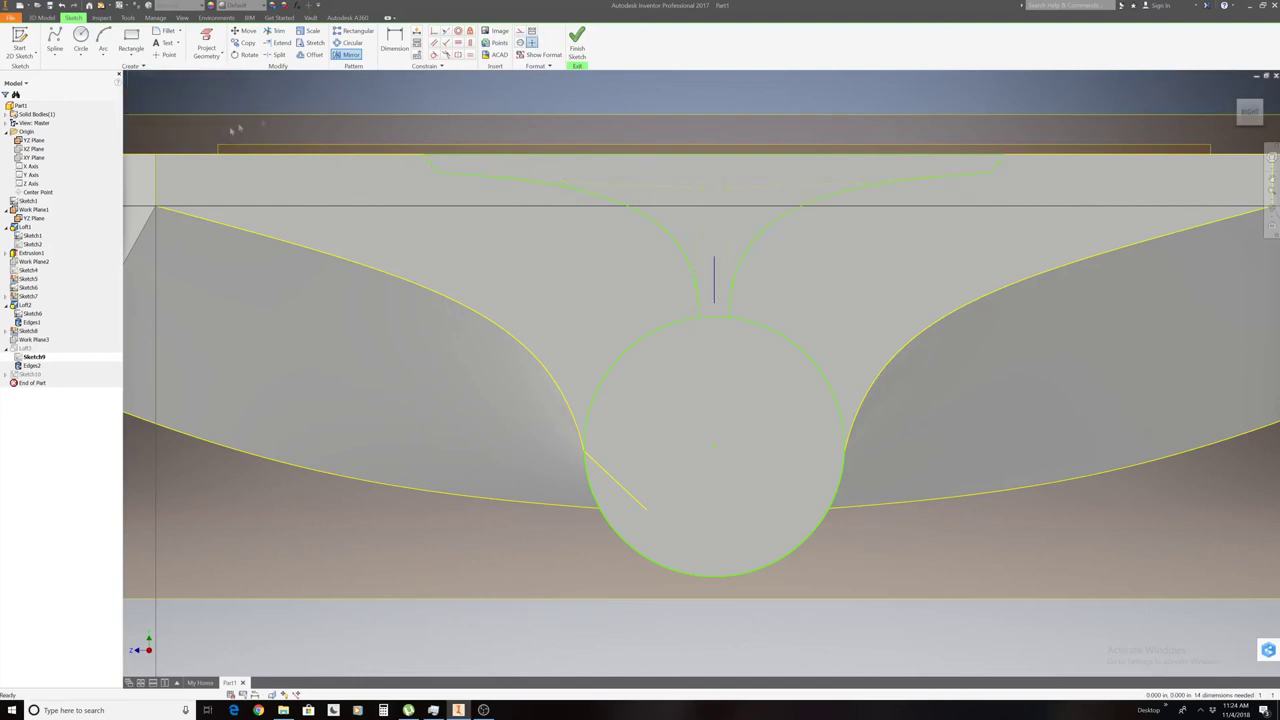
# Delete the old horizontal top lines.
pyautogui.rightClick(655, 160)
pyautogui.click(657, 125)
pyautogui.rightClick(569, 154)
pyautogui.click(569, 126)
# Draw a straight top line between the two curves' top ends and remove the circle's upper arc.
pyautogui.click(55, 52)
pyautogui.click(62, 70)
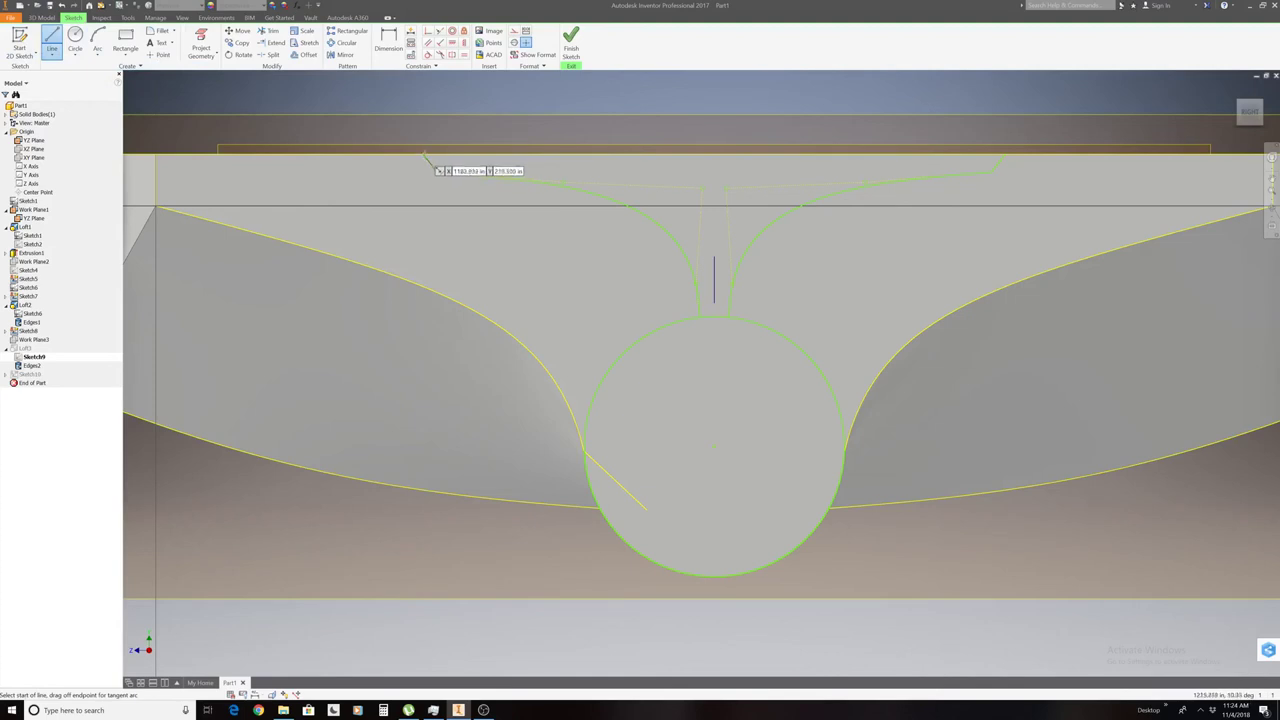
pyautogui.click(426, 155)
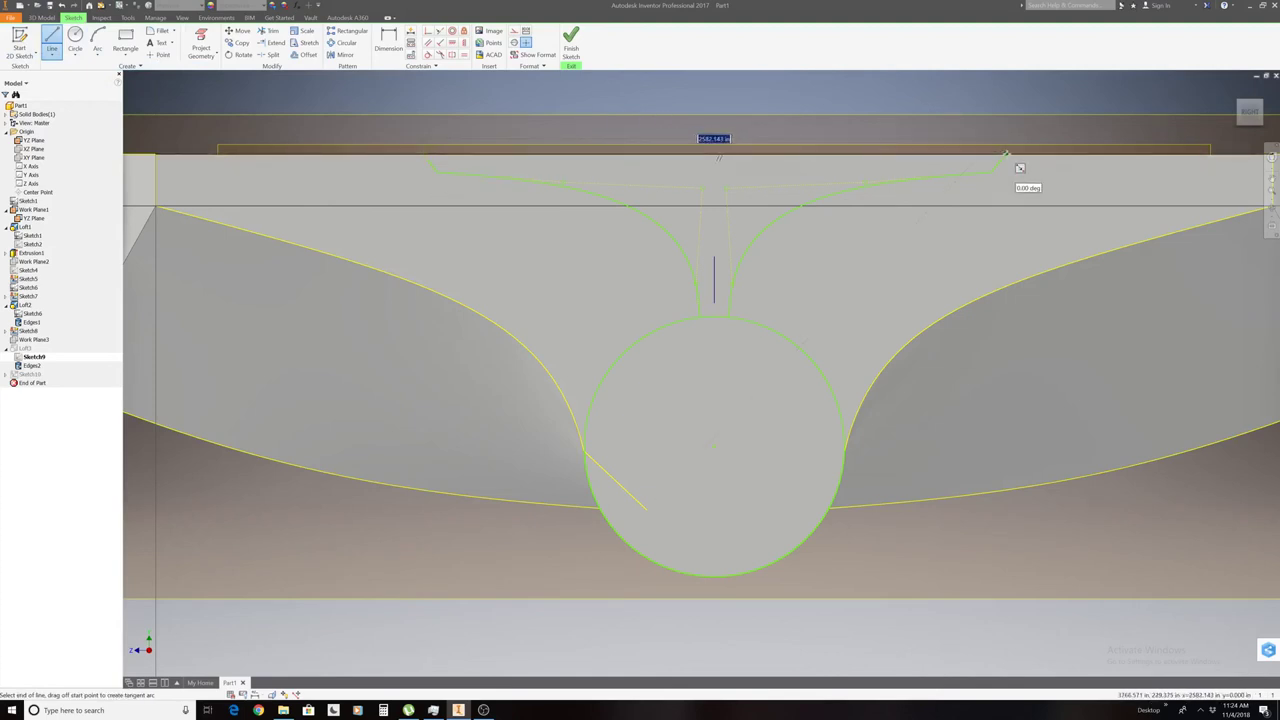
pyautogui.click(1005, 153)
pyautogui.rightClick(1085, 245)
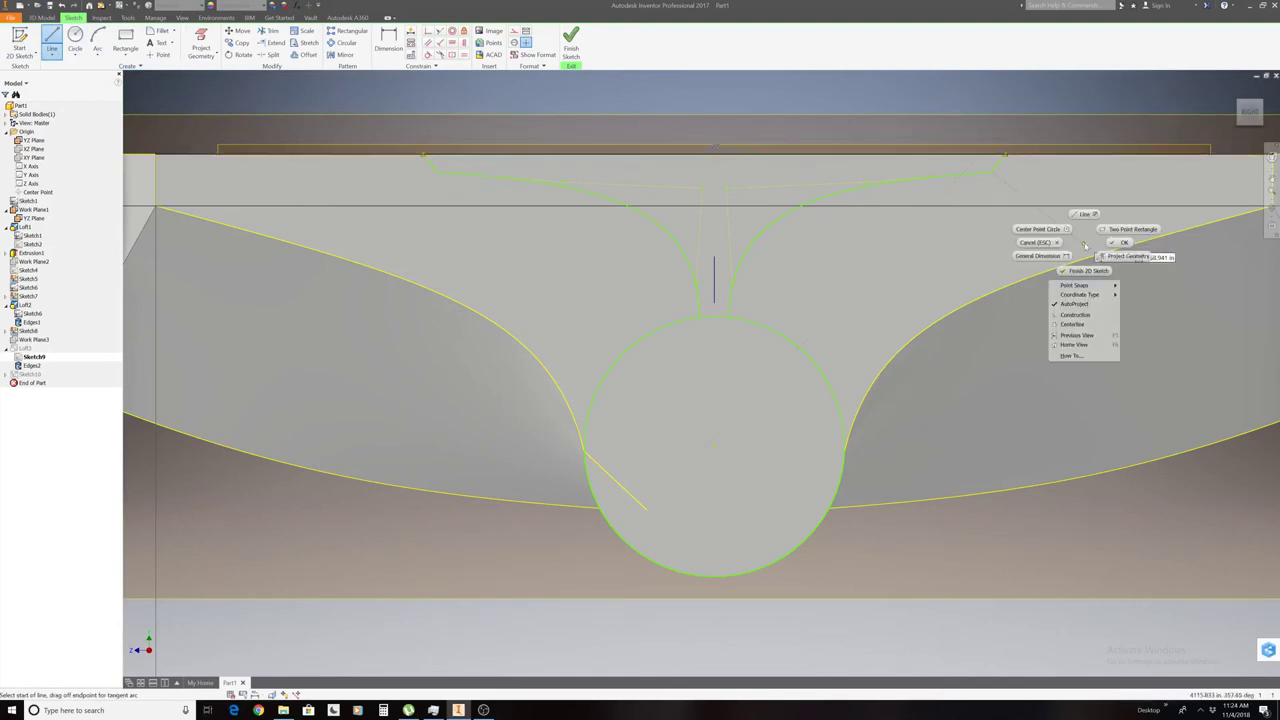
pyautogui.click(1117, 242)
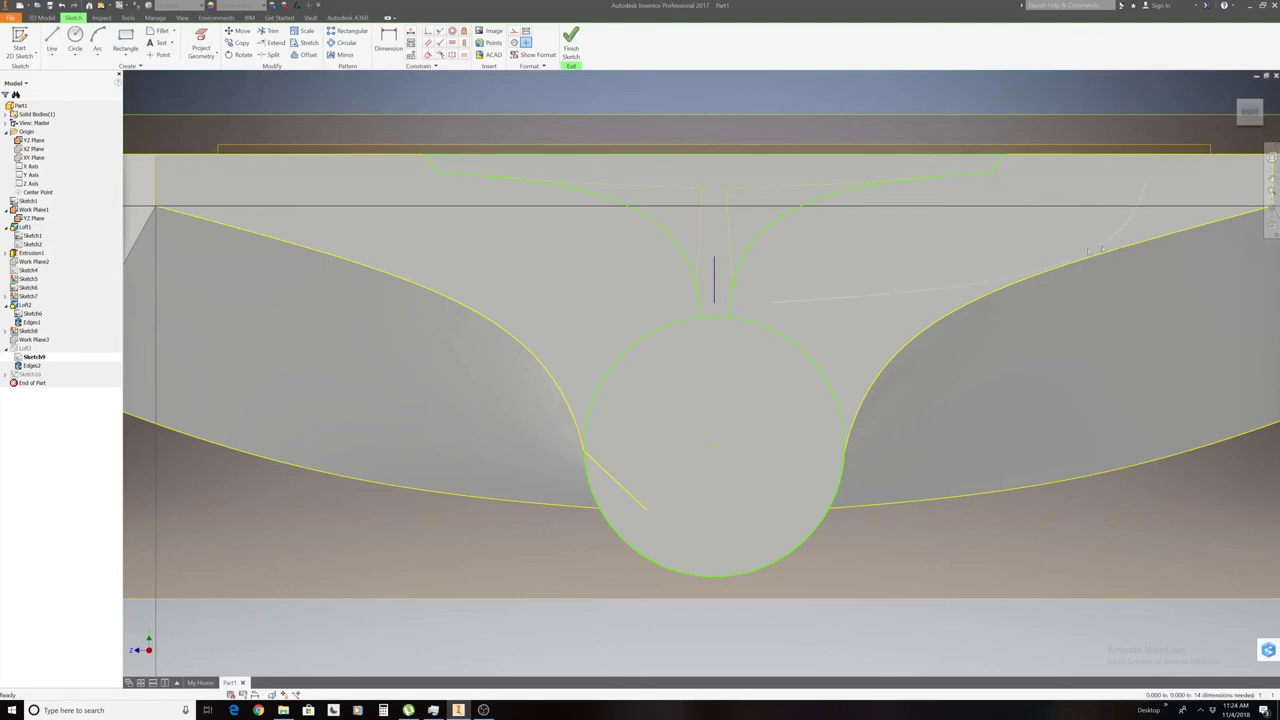
pyautogui.rightClick(716, 321)
pyautogui.click(715, 287)
# Draw a short arc between the left and right curves' lower ends.
pyautogui.click(97, 58)
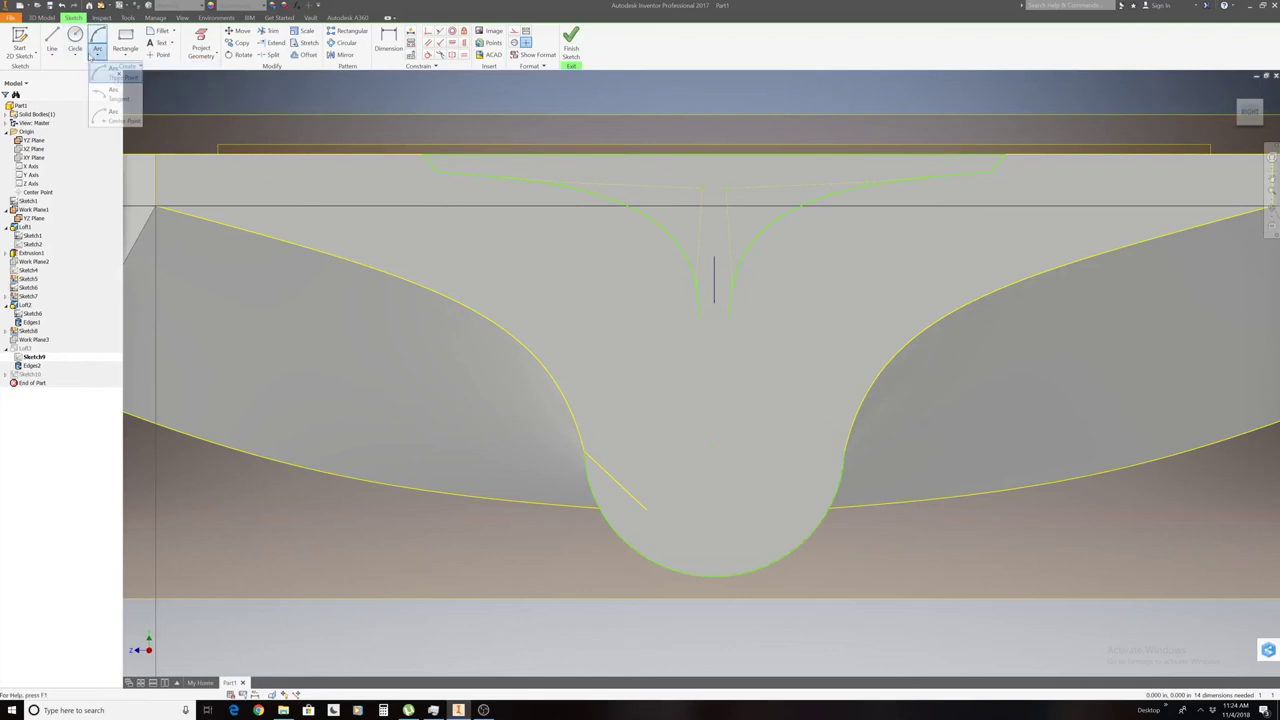
pyautogui.click(112, 76)
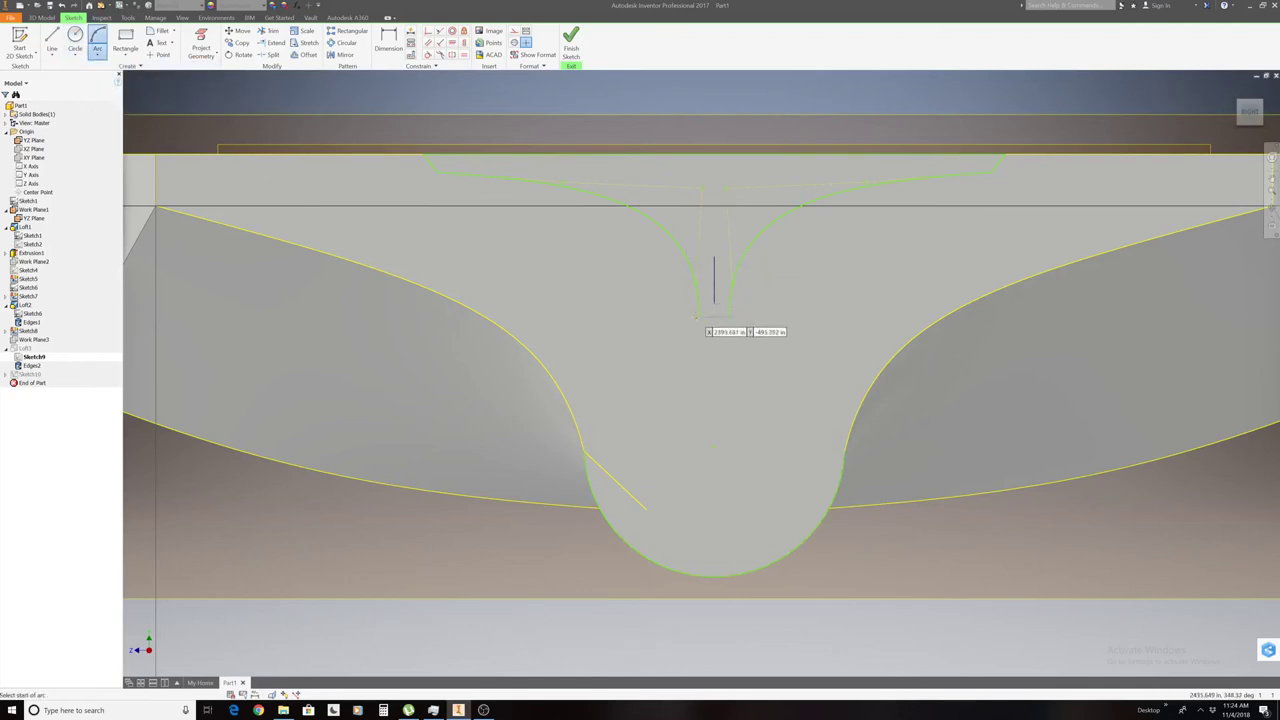
pyautogui.click(700, 317)
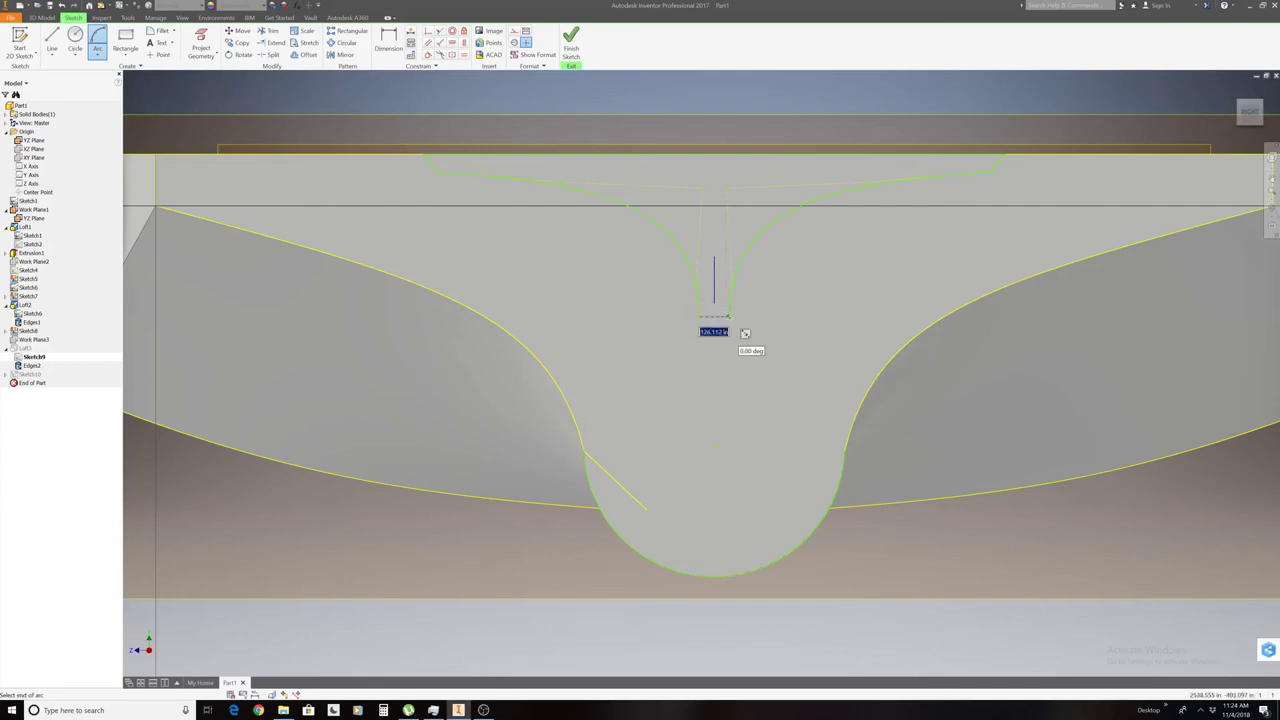
pyautogui.click(728, 316)
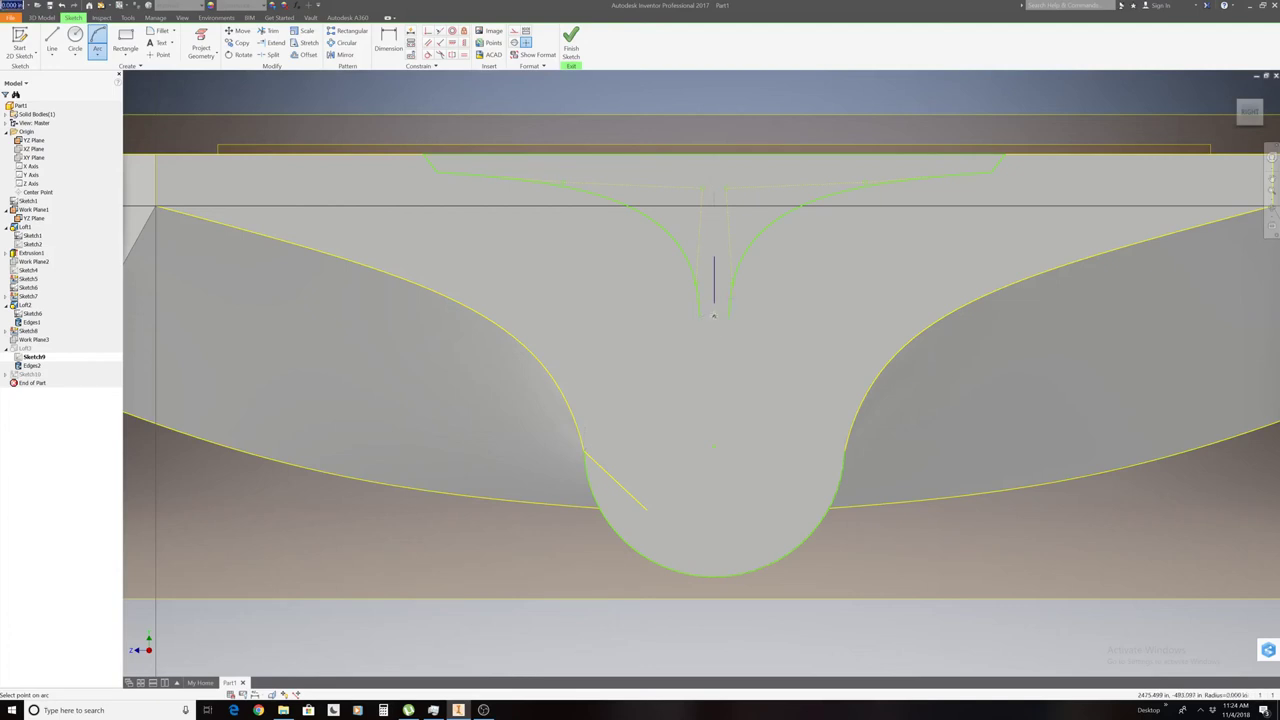
pyautogui.rightClick(713, 316)
pyautogui.click(834, 319)
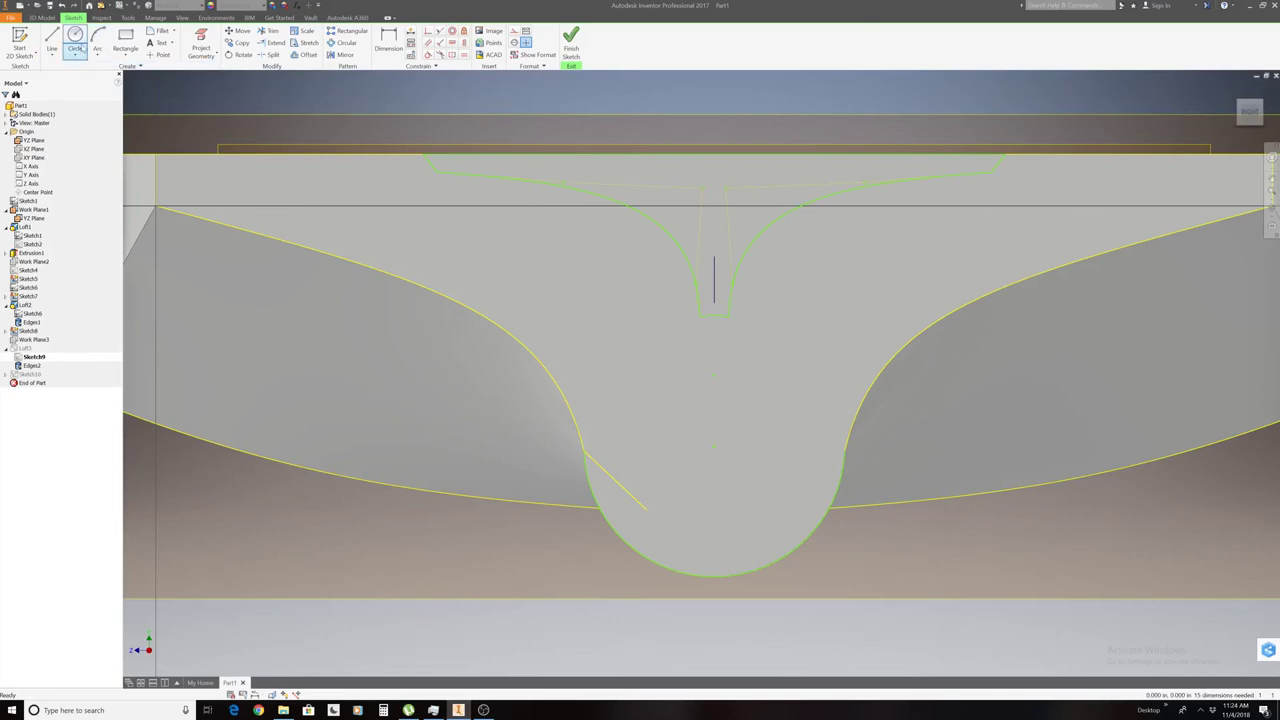
# Draw a center-point circle inside the nose outline, sized to meet the outline.
pyautogui.click(75, 40)
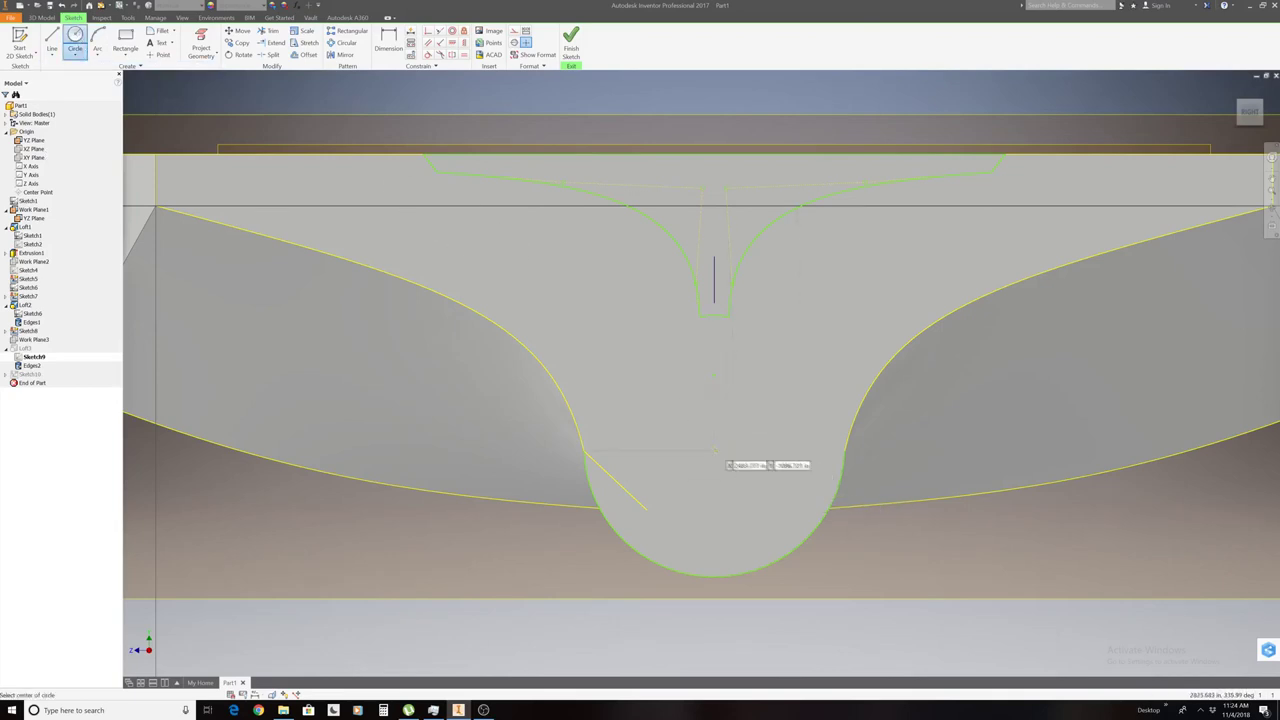
pyautogui.click(713, 446)
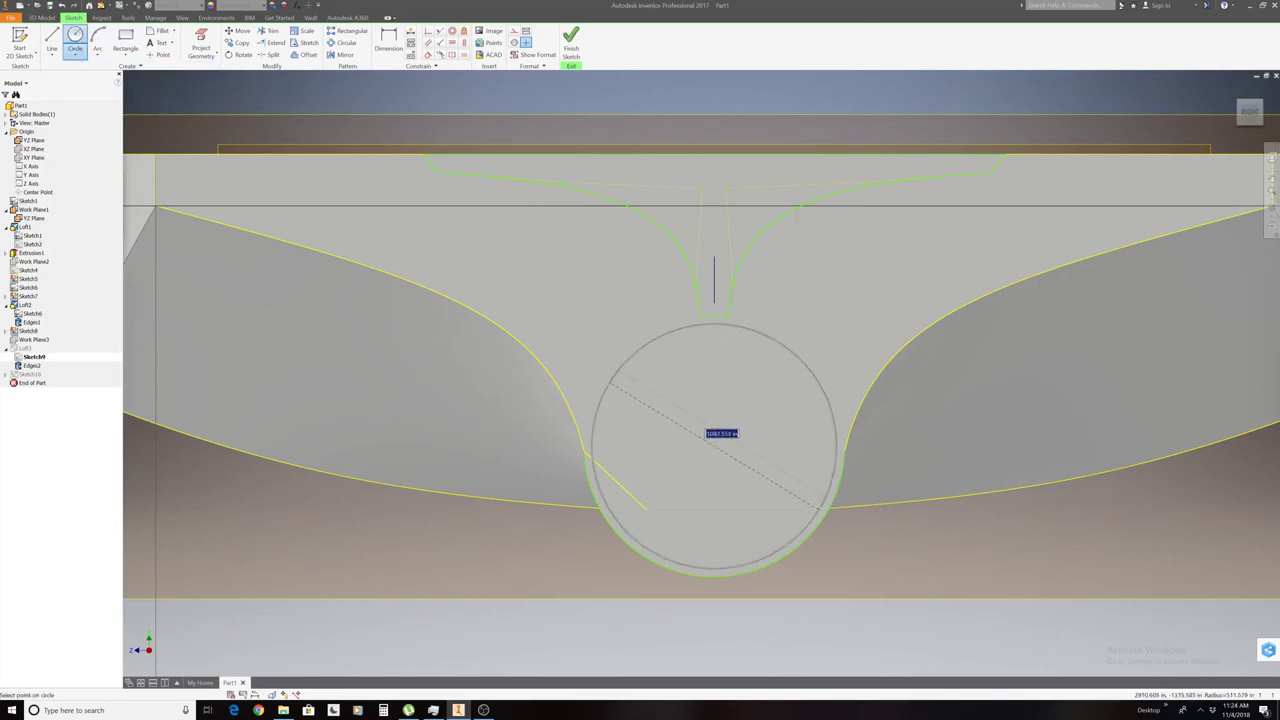
pyautogui.click(827, 511)
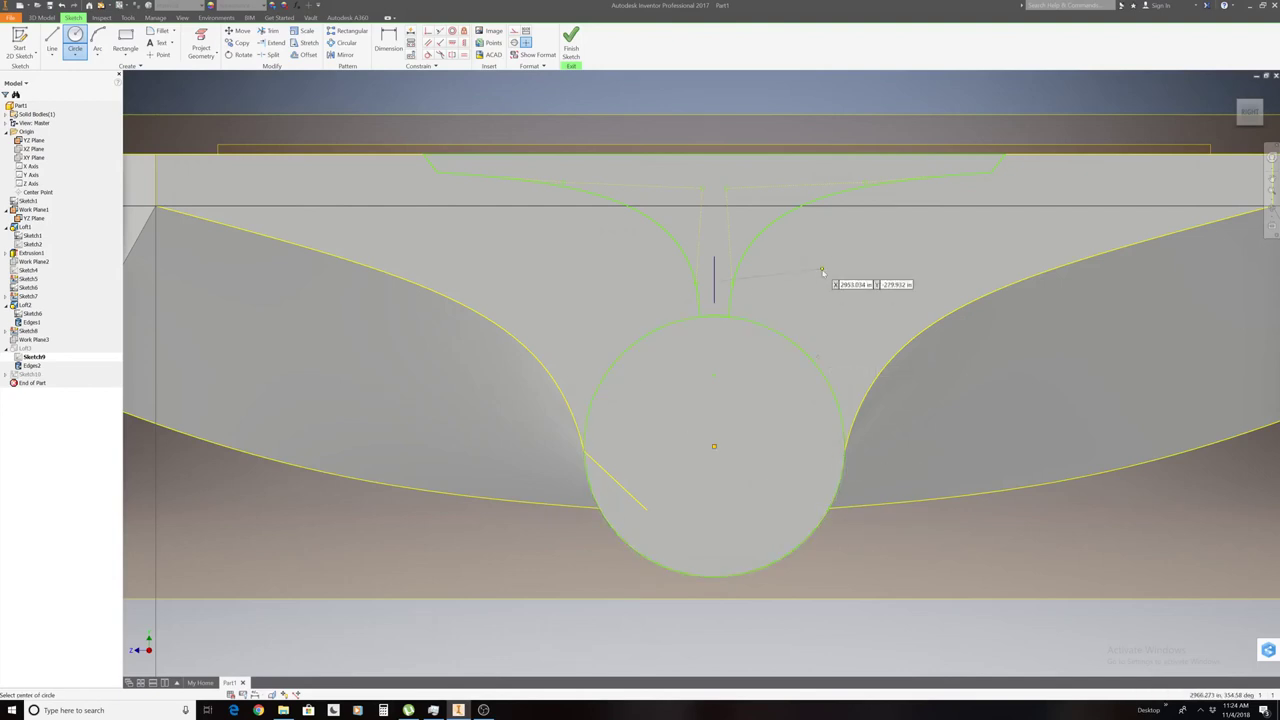
pyautogui.rightClick(822, 270)
pyautogui.click(862, 270)
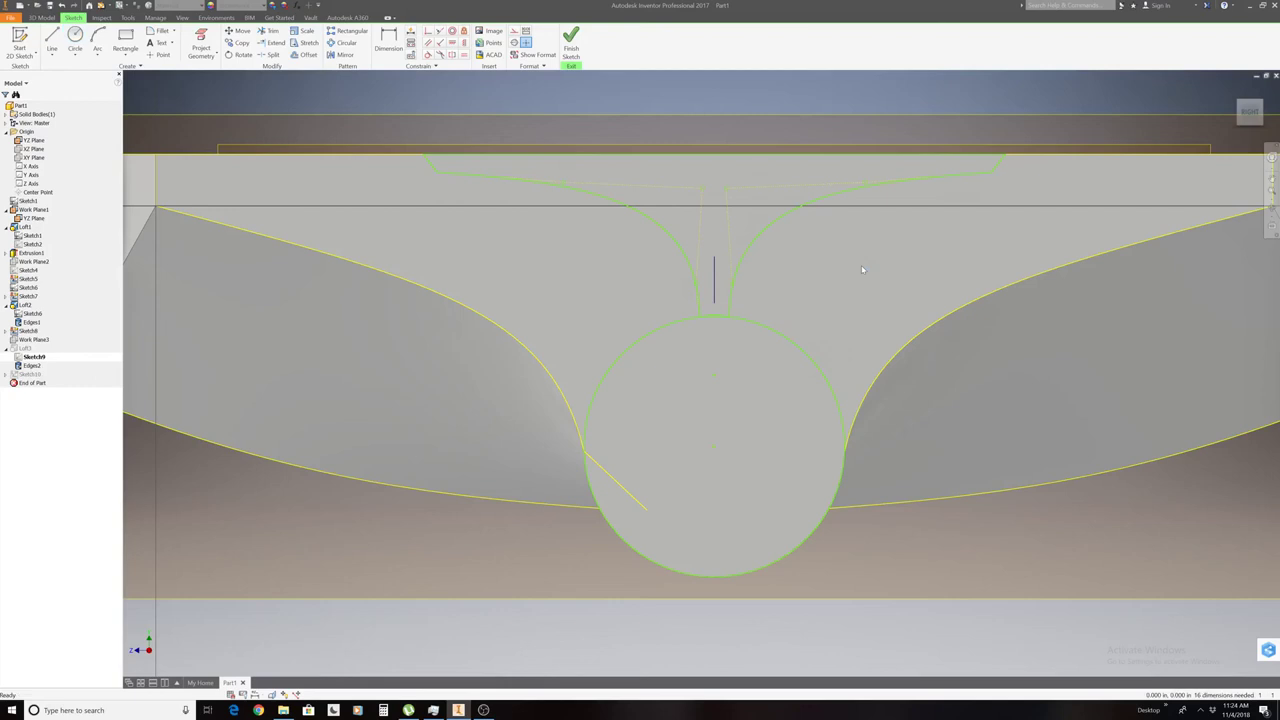
# Close Sketch9, then view the part from the right, orbiting and zooming in on the nose.
pyautogui.click(571, 42)
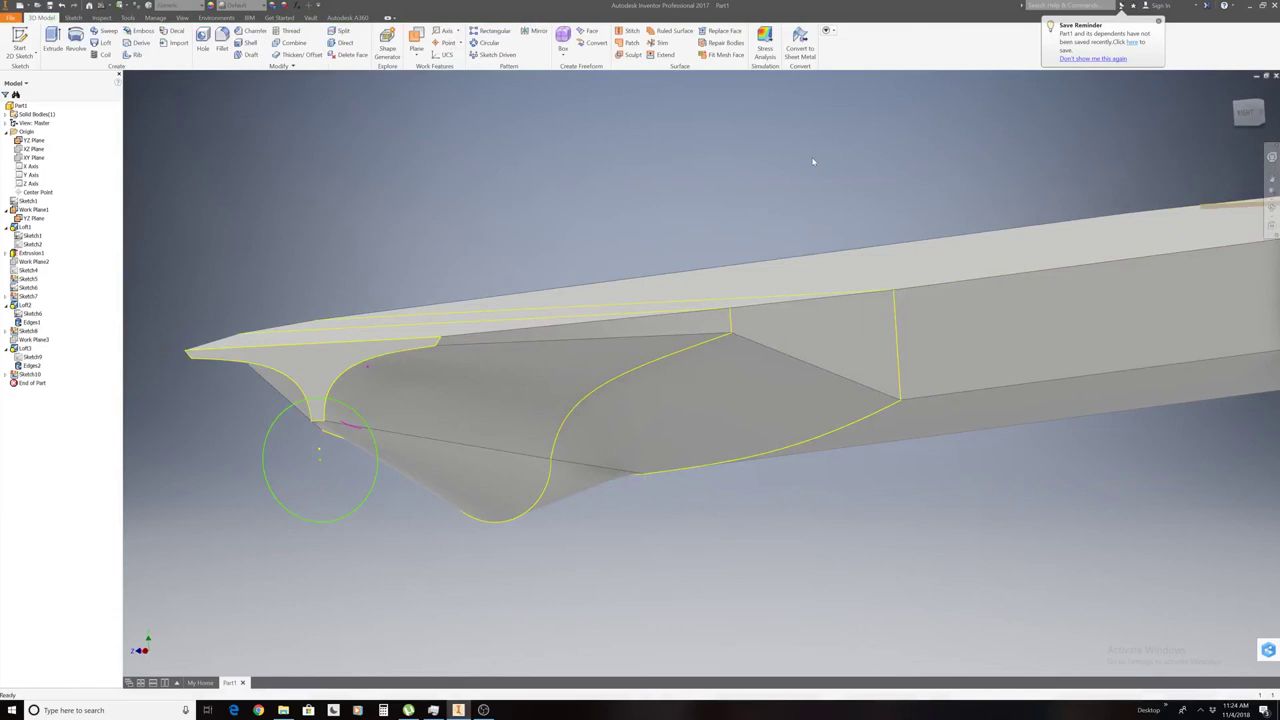
pyautogui.click(1242, 118)
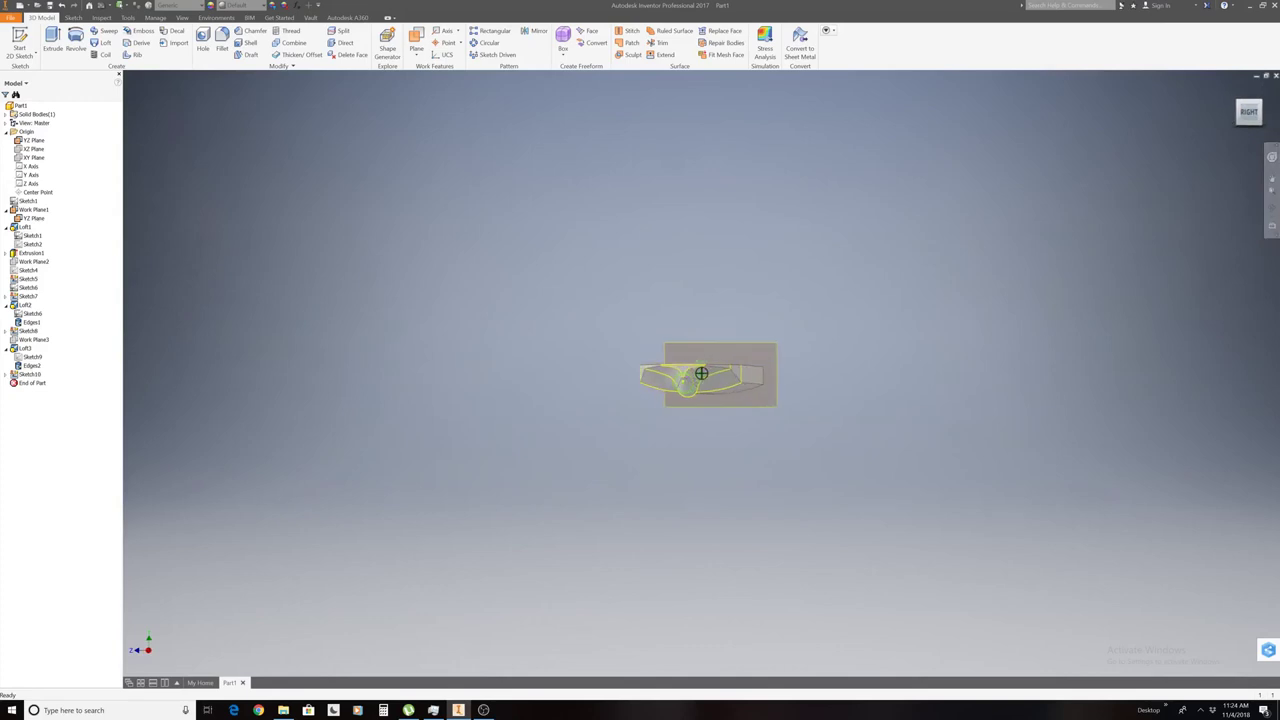
pyautogui.keyDown('shift'); pyautogui.moveTo(701, 373); pyautogui.dragTo(701, 373, button='middle'); pyautogui.keyUp('shift')
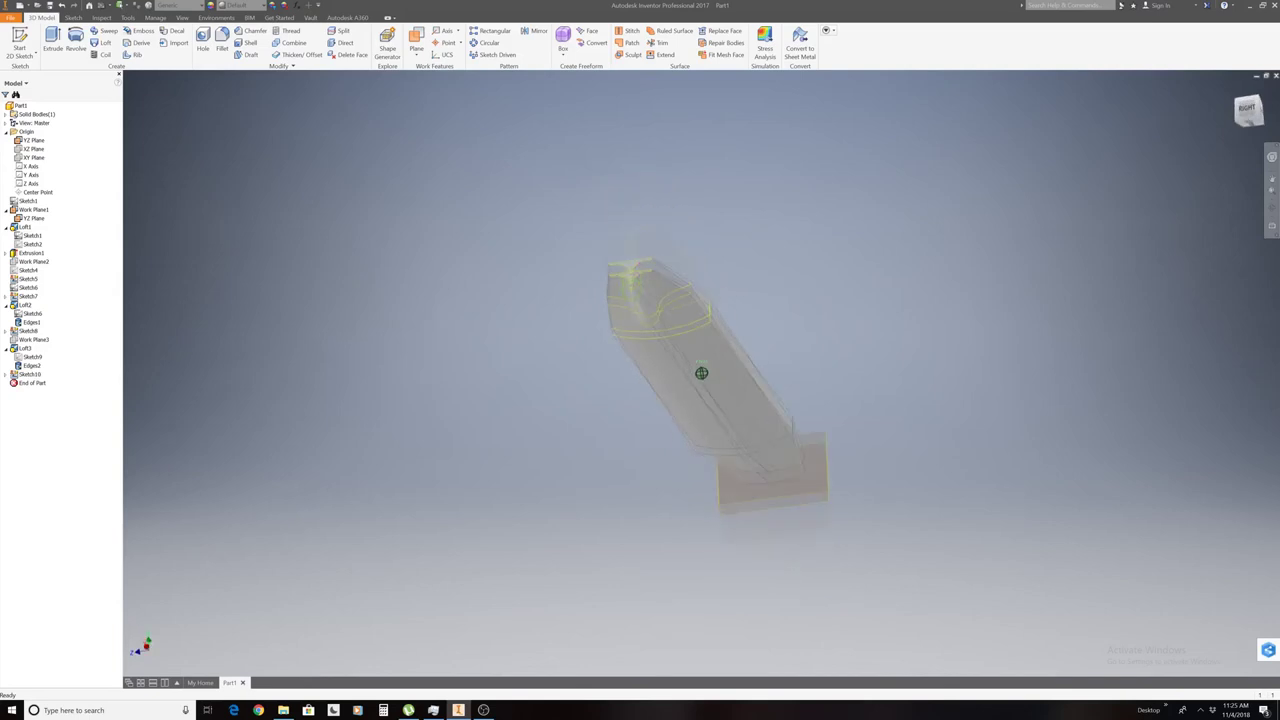
pyautogui.scroll(5, 629, 331)
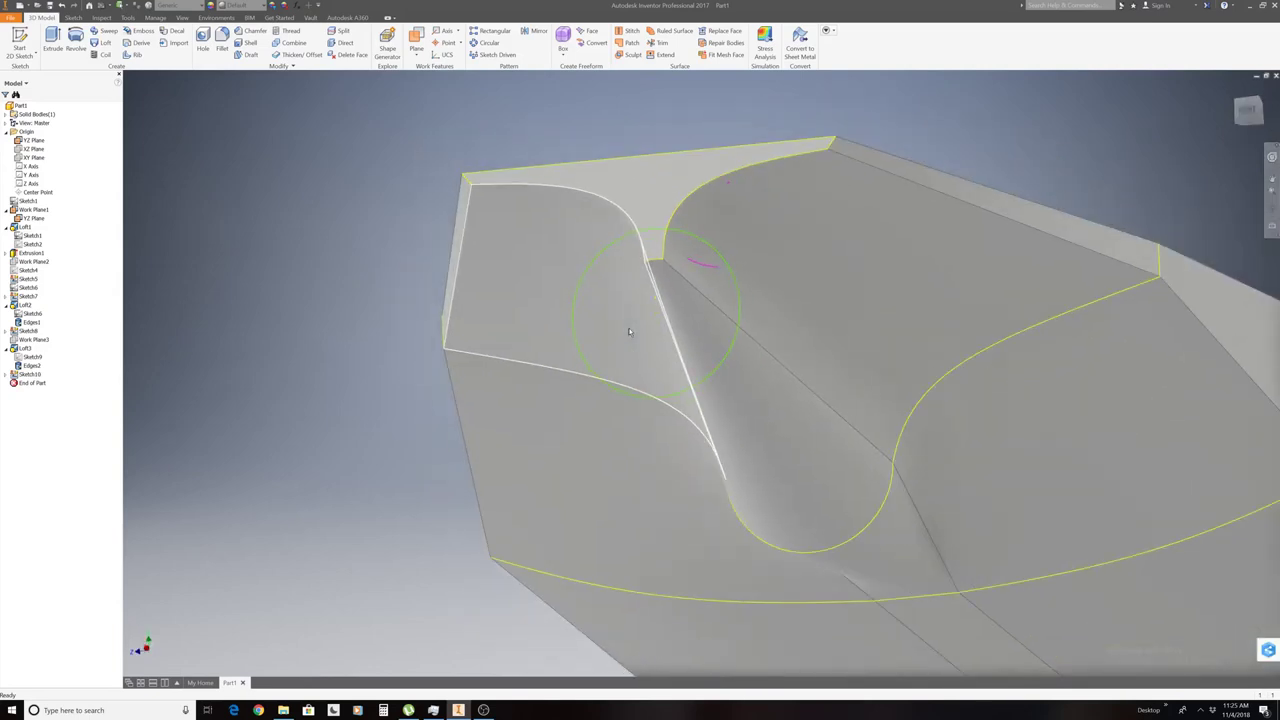
pyautogui.moveTo(655, 310)
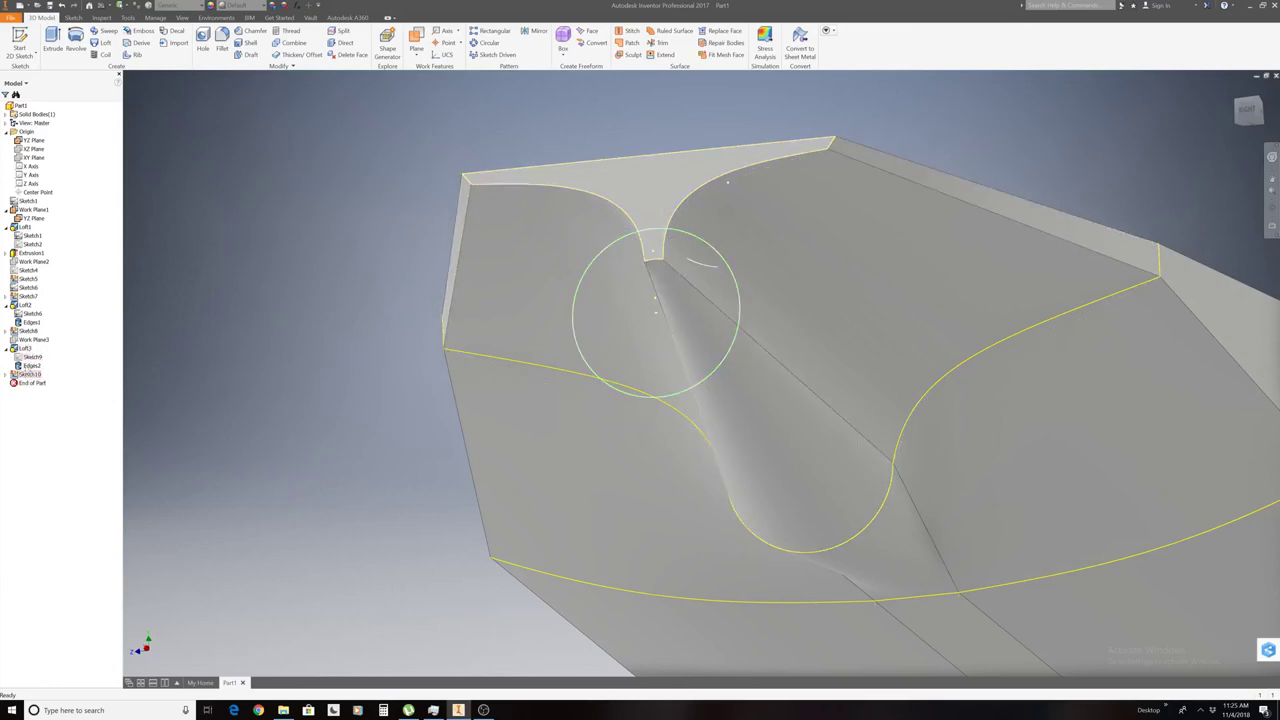
# Reopen Sketch9, switch to an angled view, and finish the sketch again.
pyautogui.rightClick(24, 356)
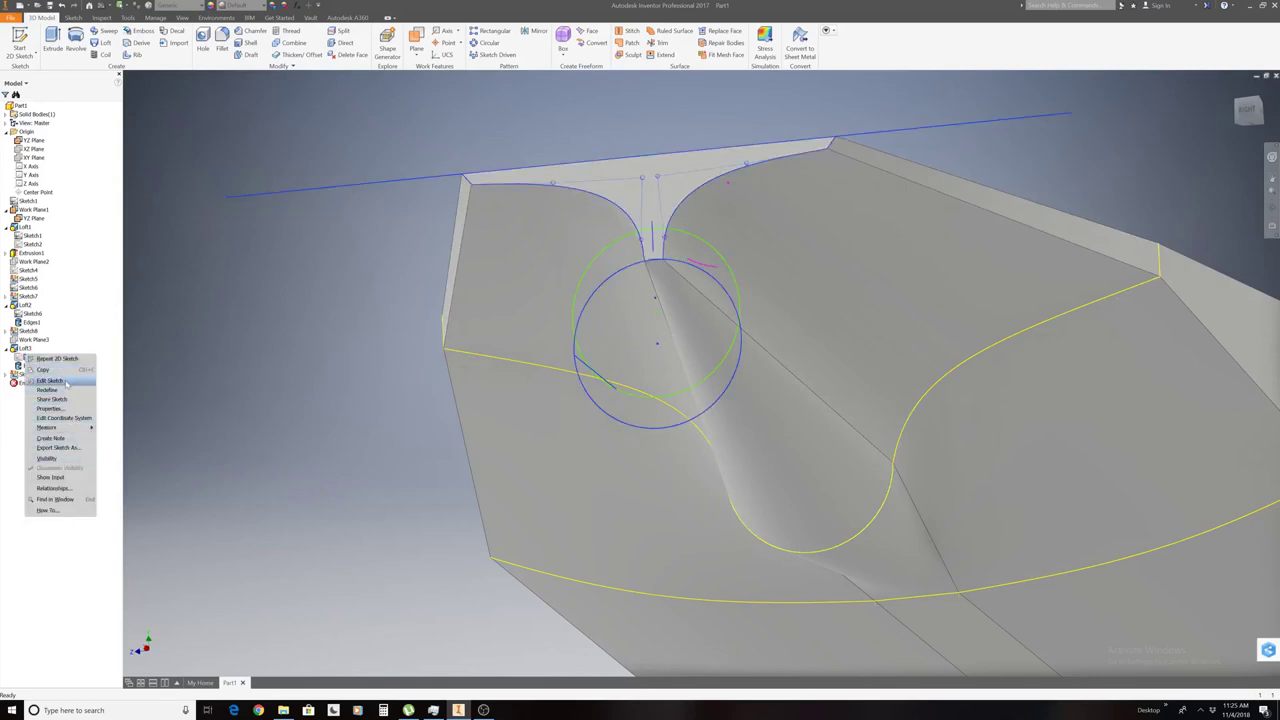
pyautogui.click(50, 381)
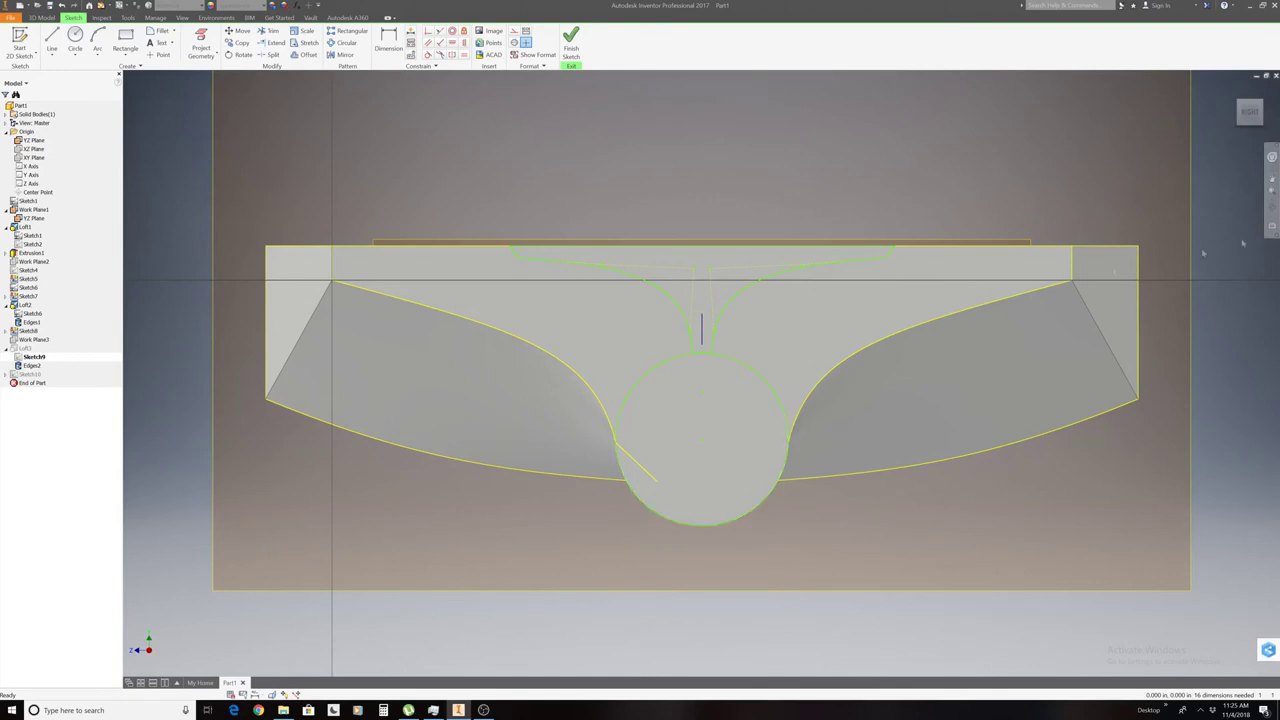
pyautogui.click(1222, 118)
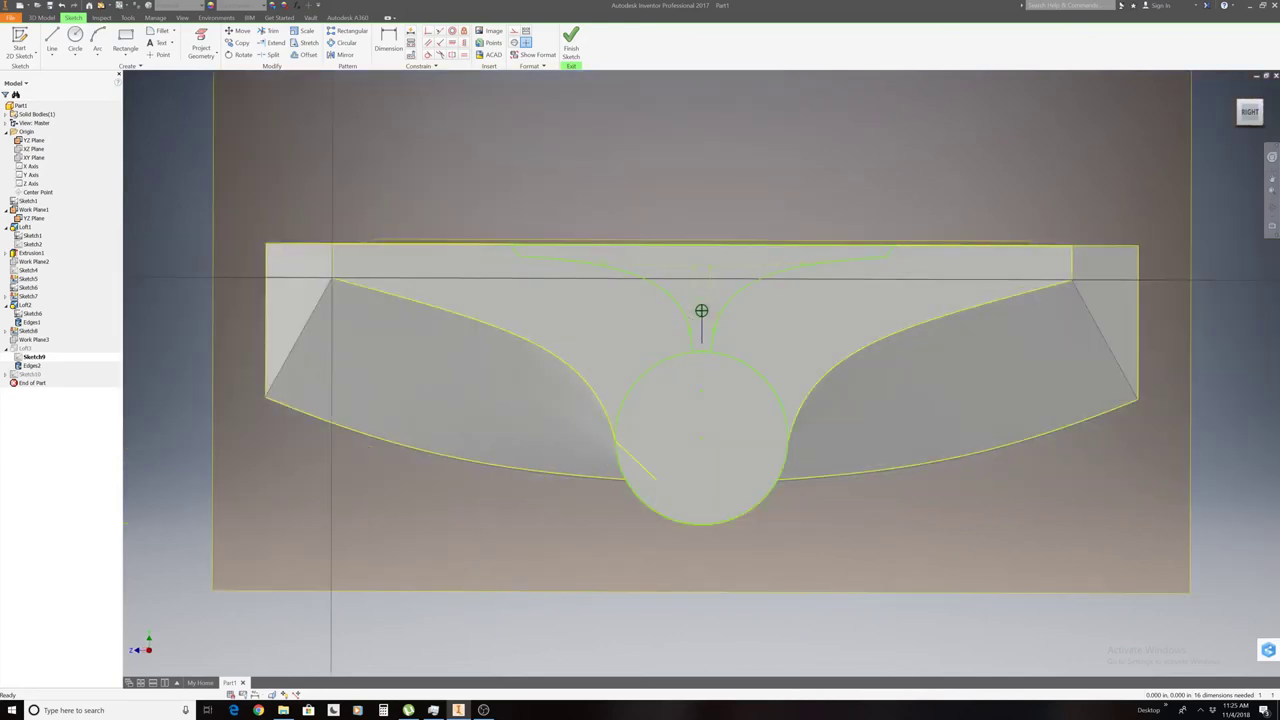
pyautogui.press('F5')
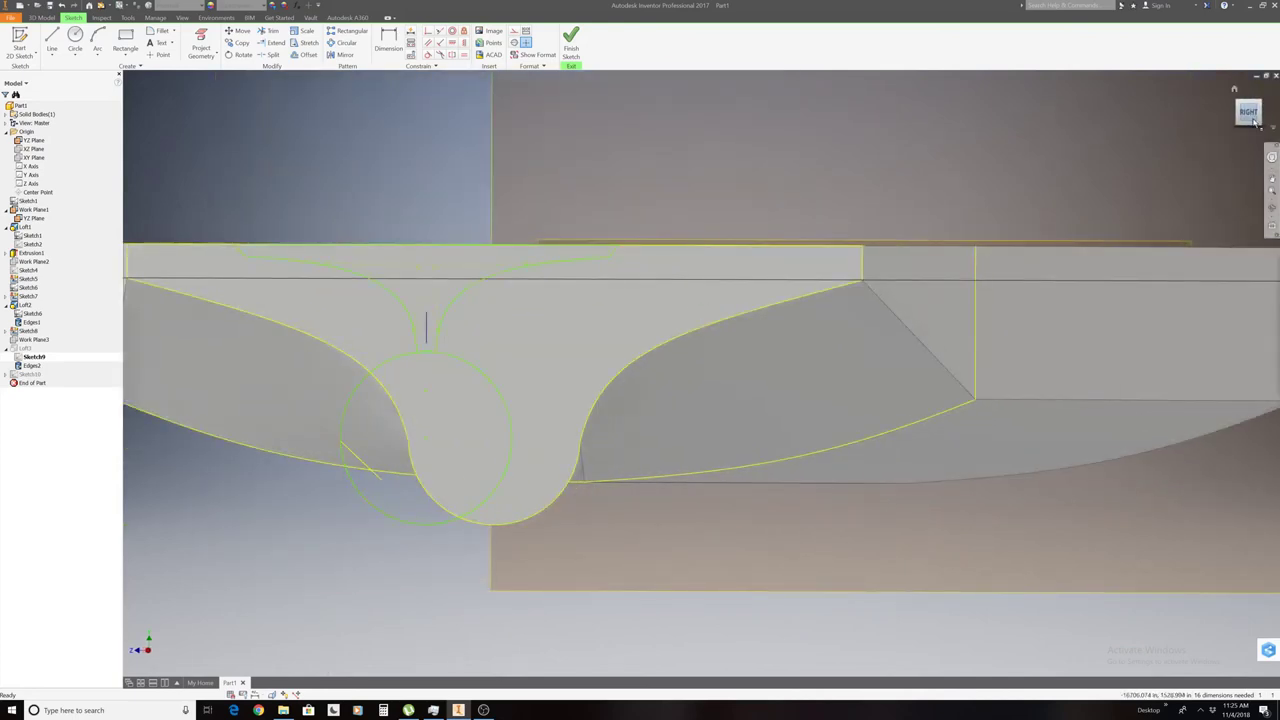
pyautogui.click(570, 42)
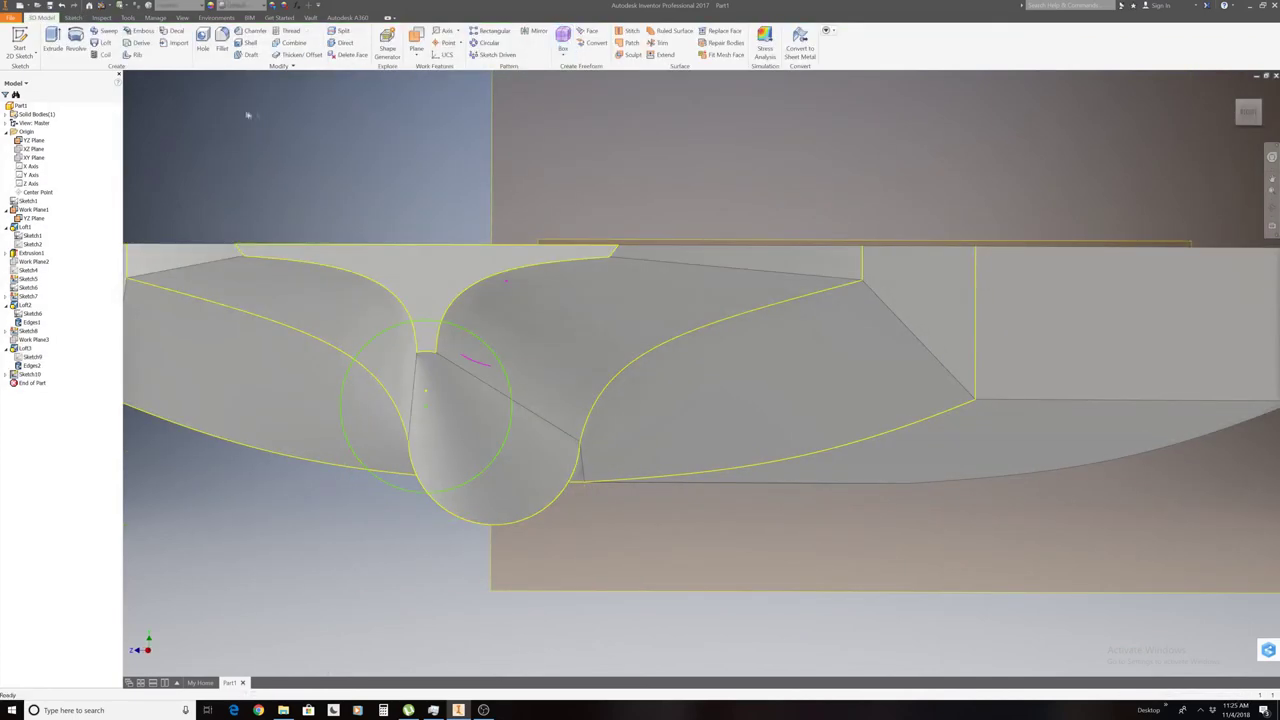
# Try extruding the circle profile, then cancel the extrusion.
pyautogui.click(52, 40)
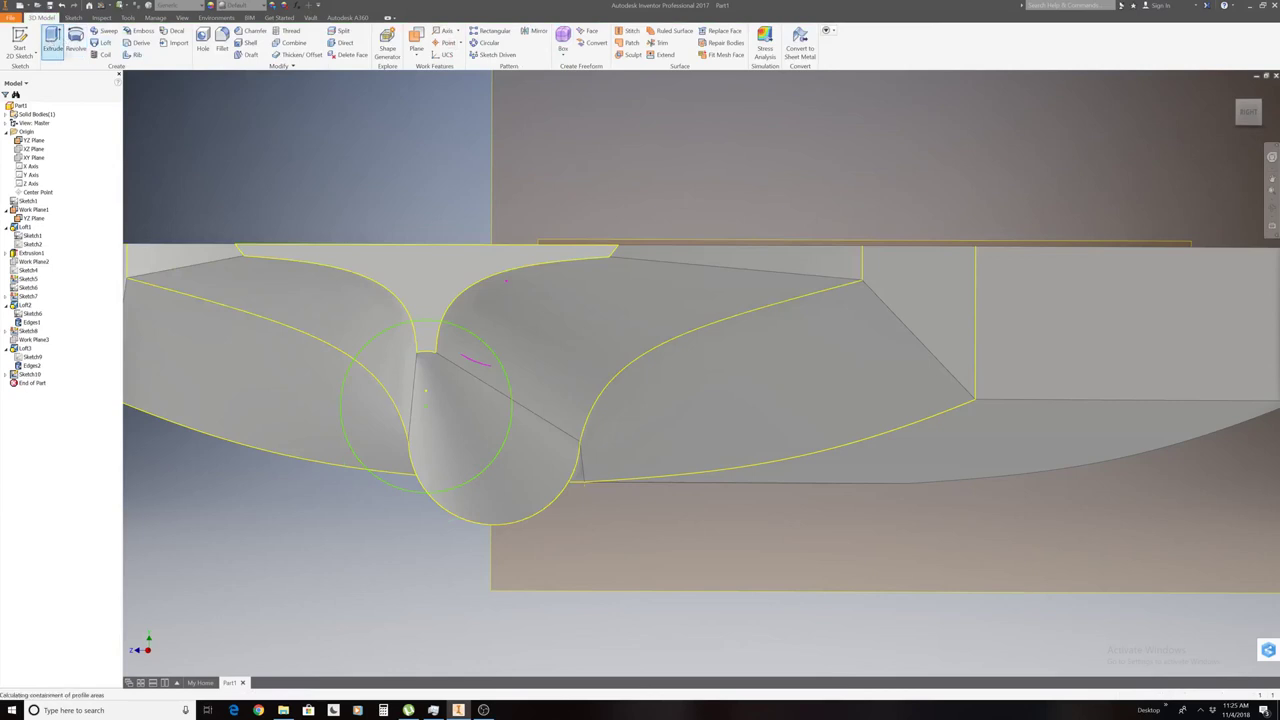
pyautogui.click(455, 449)
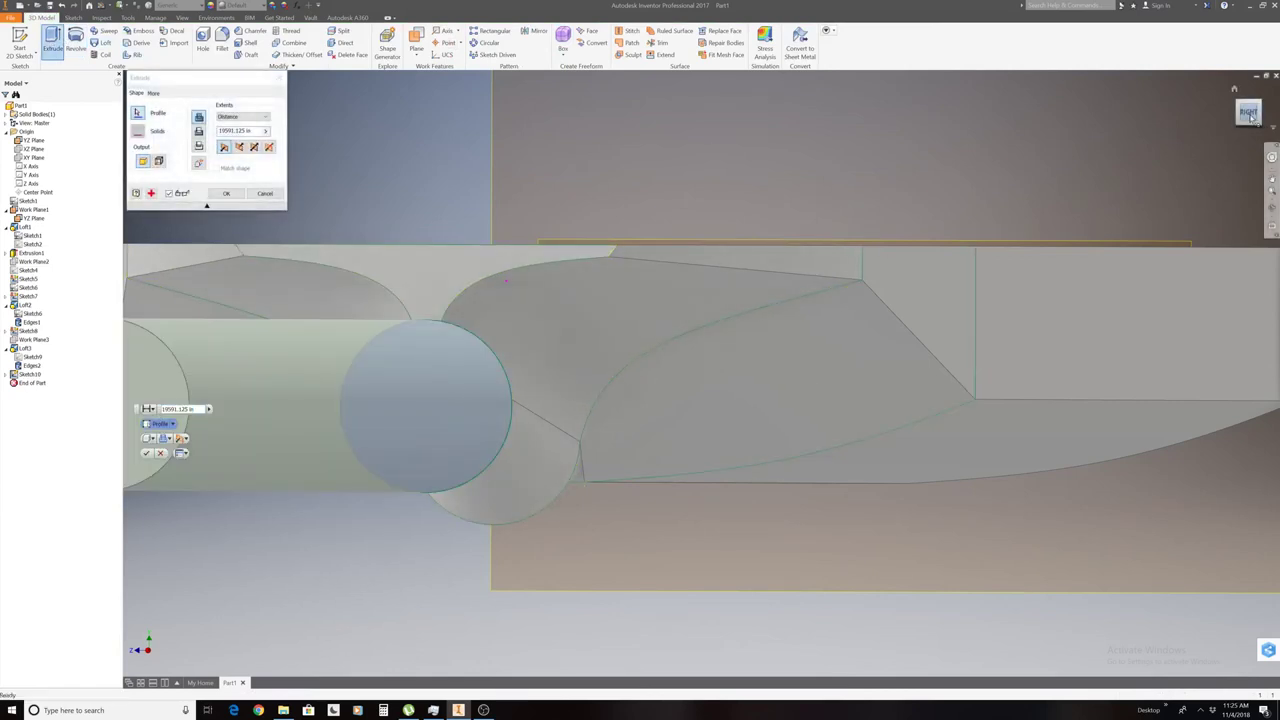
pyautogui.click(1271, 190)
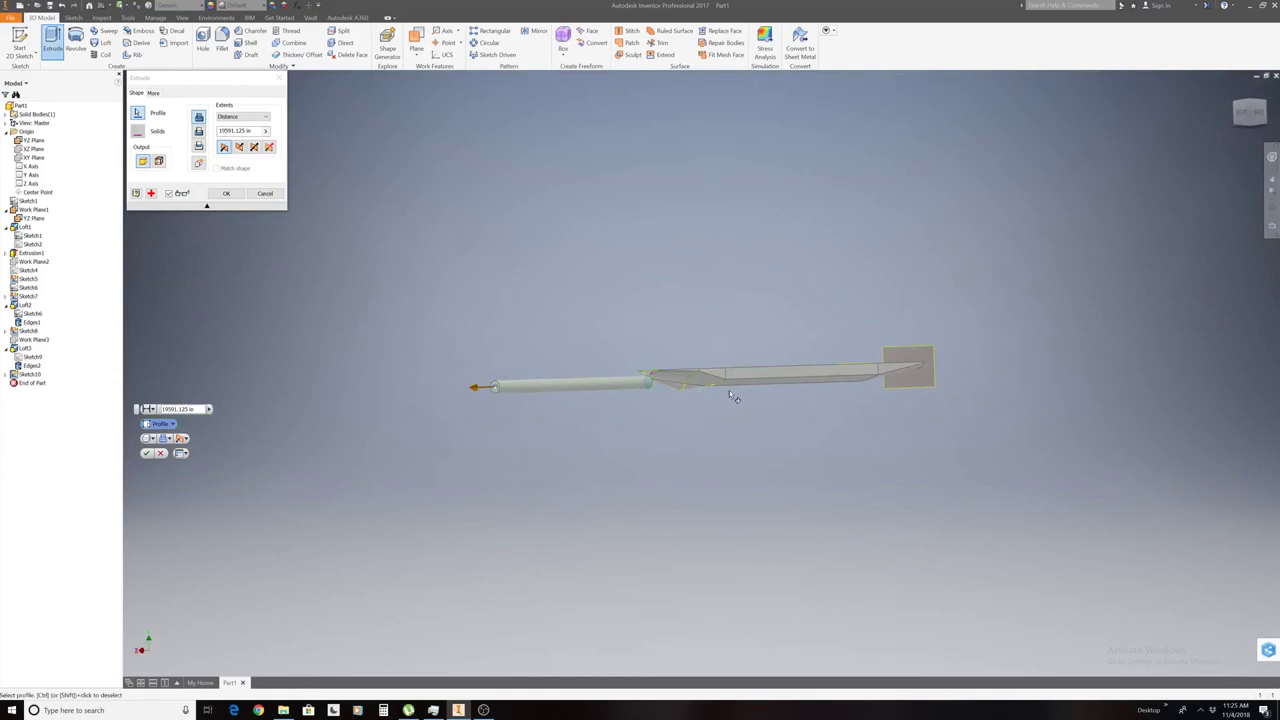
pyautogui.scroll(5, 729, 392)
pyautogui.scroll(-5, 368, 317)
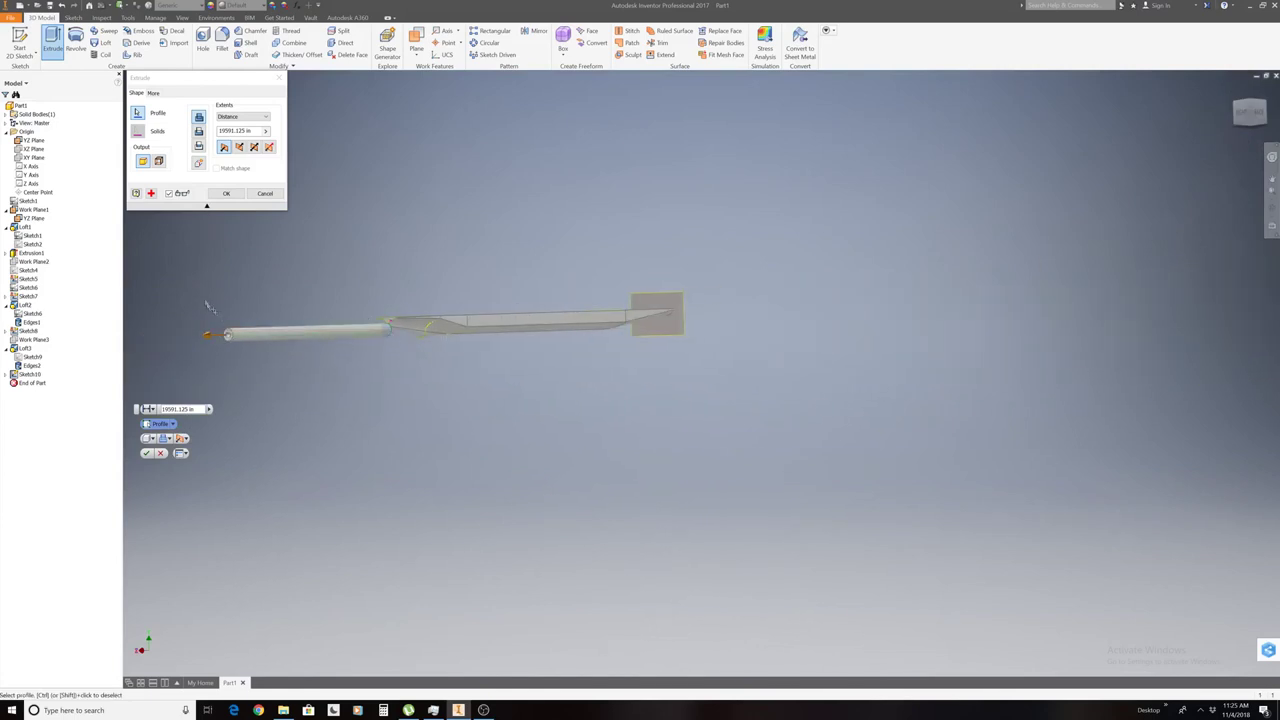
pyautogui.click(264, 193)
# Extrude the circle profile again, dragging the length to 7465.000 in with flipped direction.
pyautogui.click(52, 42)
pyautogui.click(390, 335)
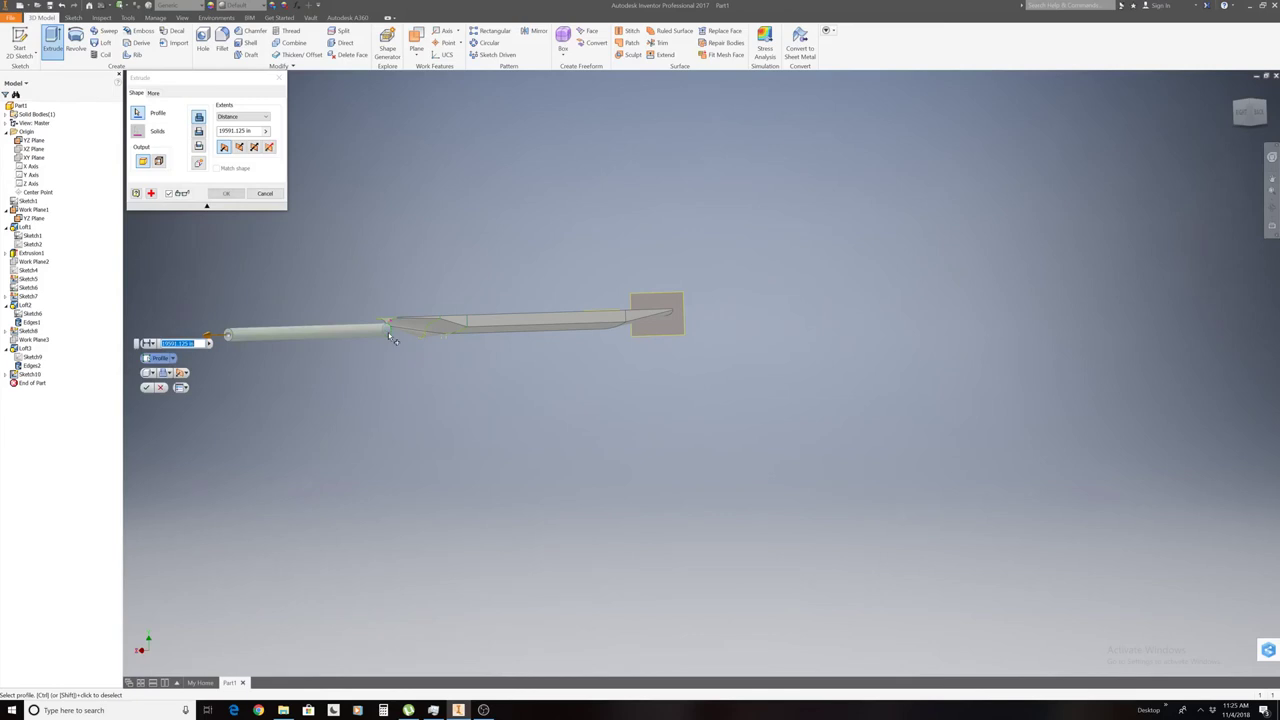
pyautogui.scroll(2, 390, 335)
pyautogui.scroll(-2, 388, 332)
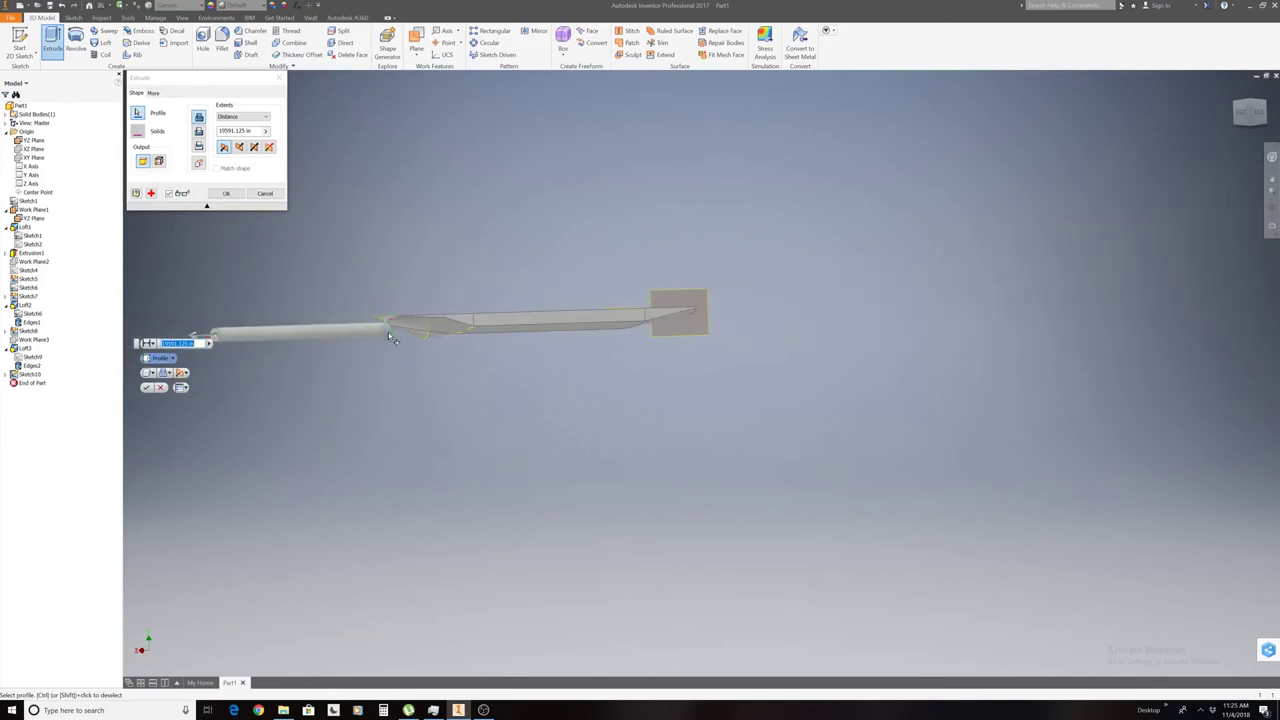
pyautogui.moveTo(197, 337); pyautogui.dragTo(433, 323)
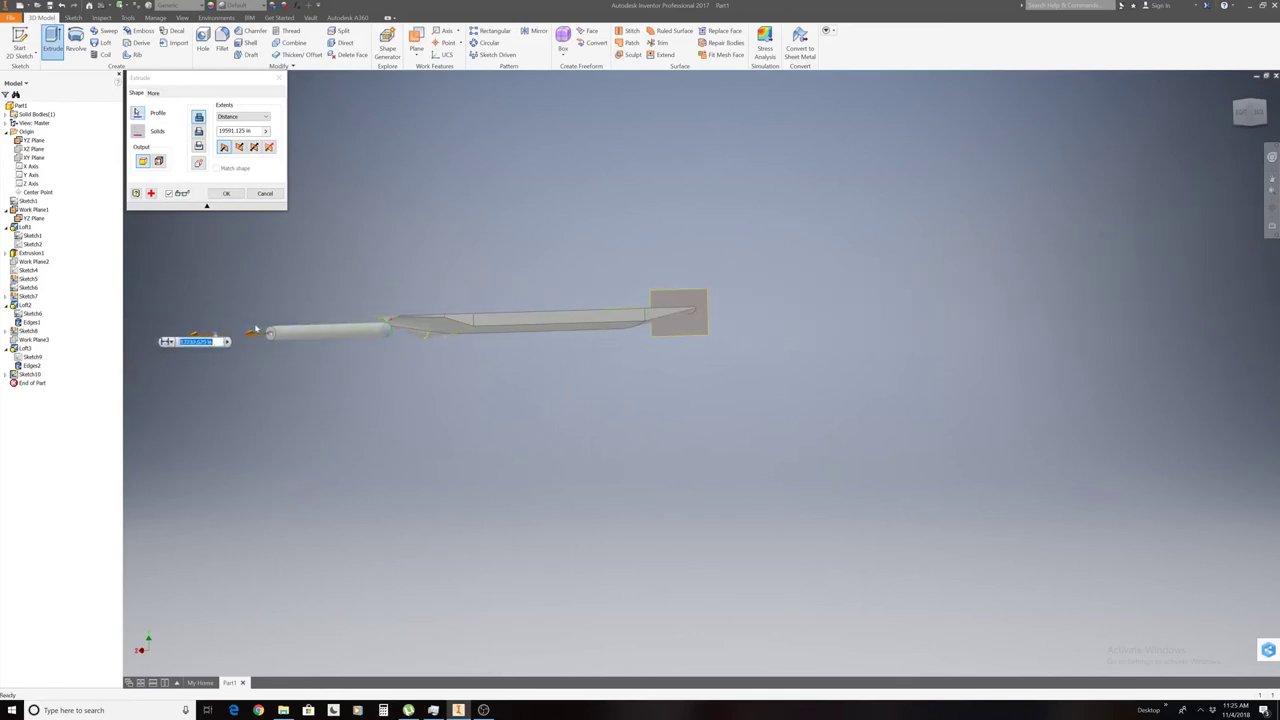
pyautogui.scroll(3, 432, 320)
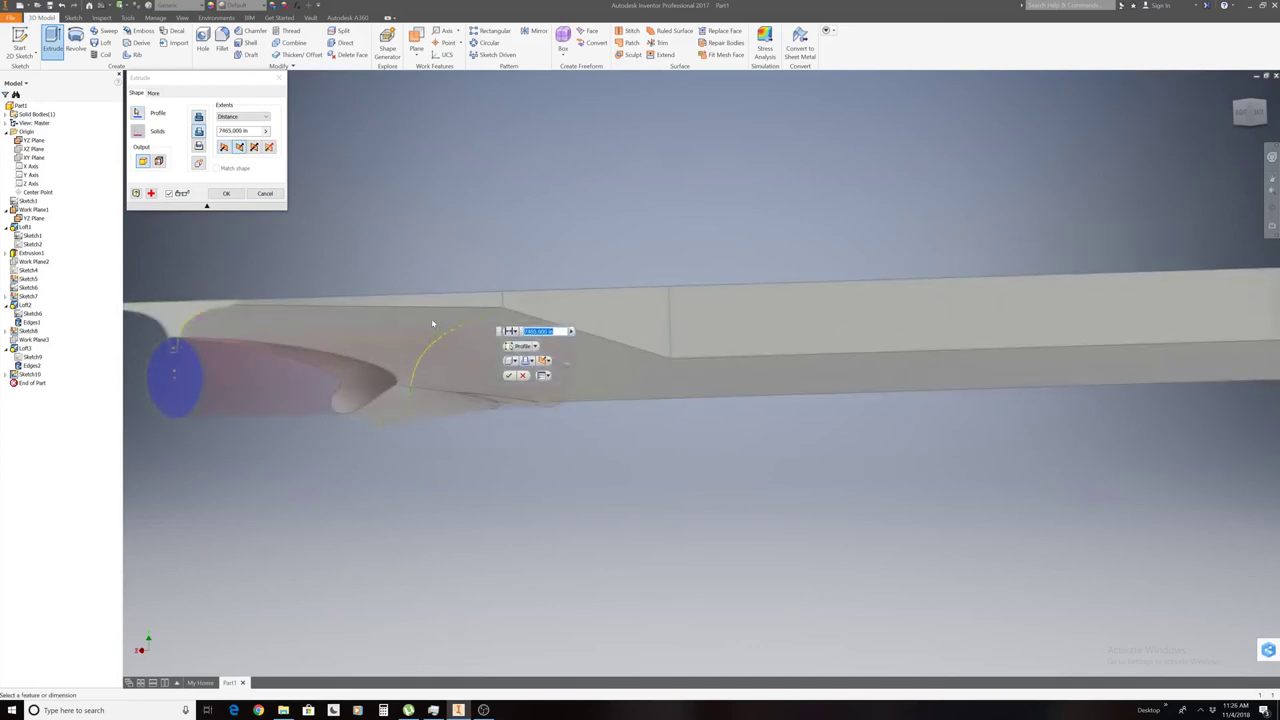
pyautogui.scroll(-1, 431, 318)
pyautogui.click(549, 365)
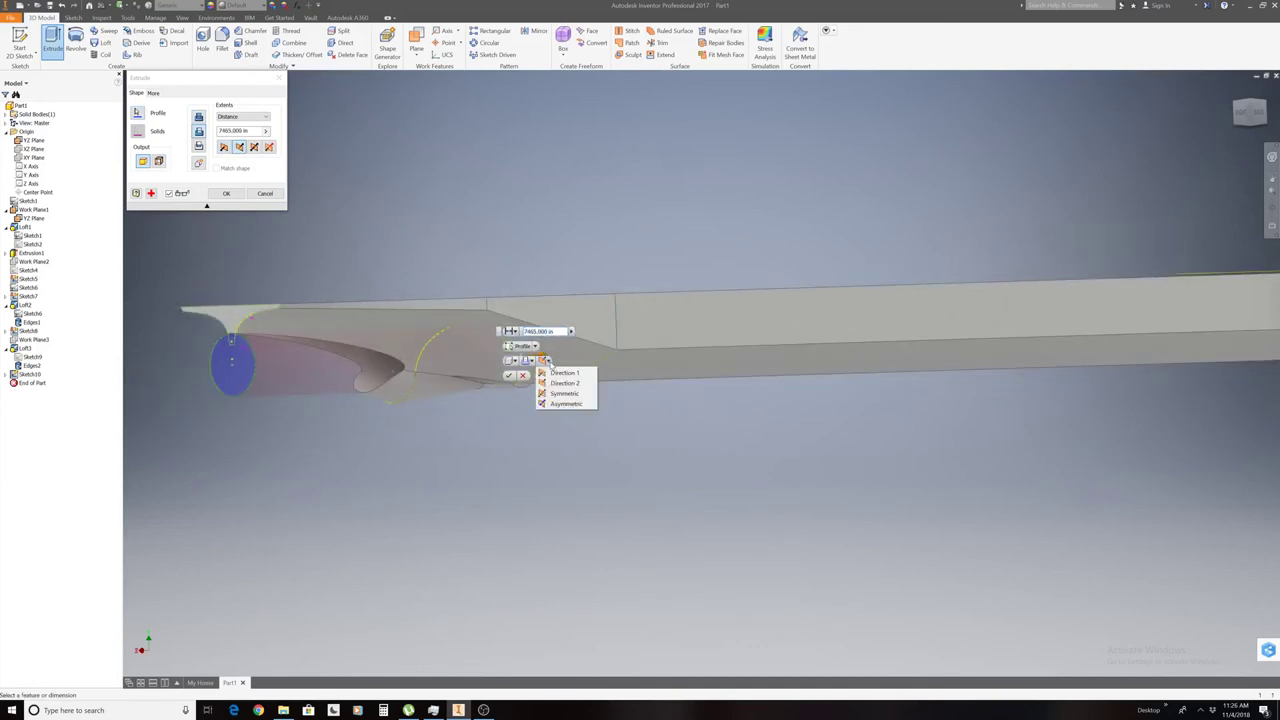
pyautogui.click(553, 378)
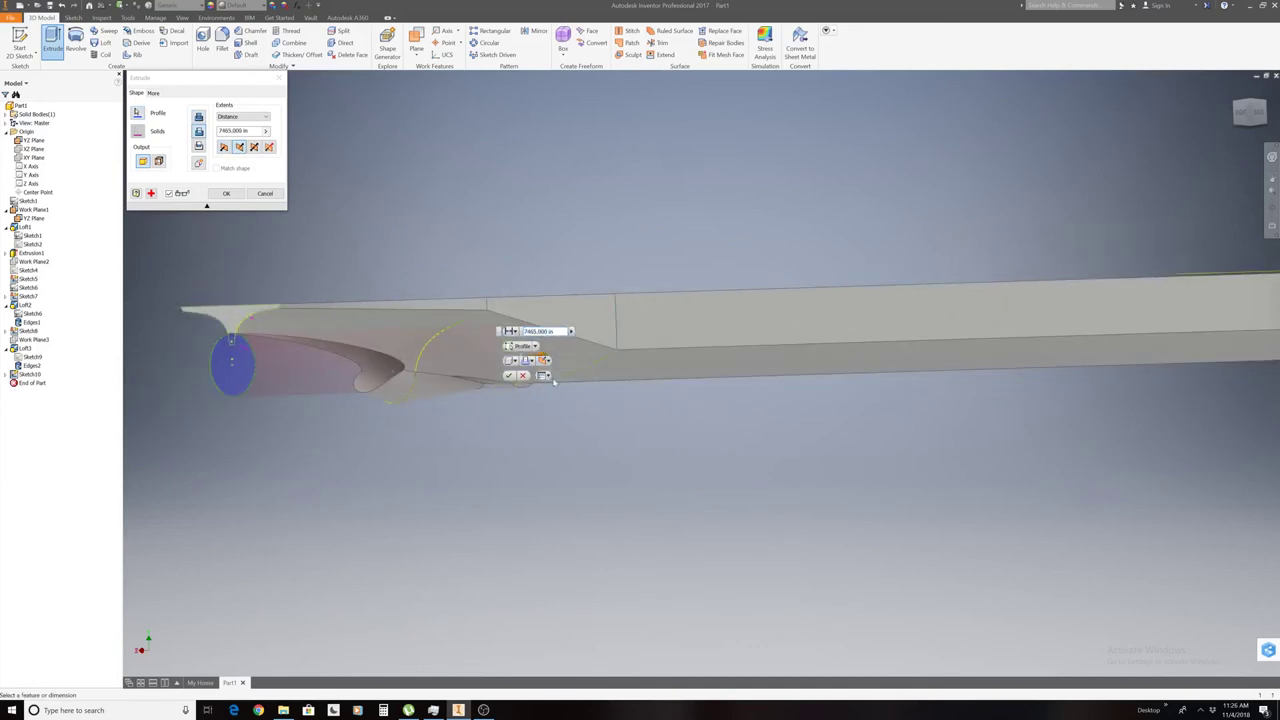
# Keep the extrusion as a join, adjust the length to 7859.625 in, and create Extrusion2.
pyautogui.click(547, 361)
pyautogui.click(555, 394)
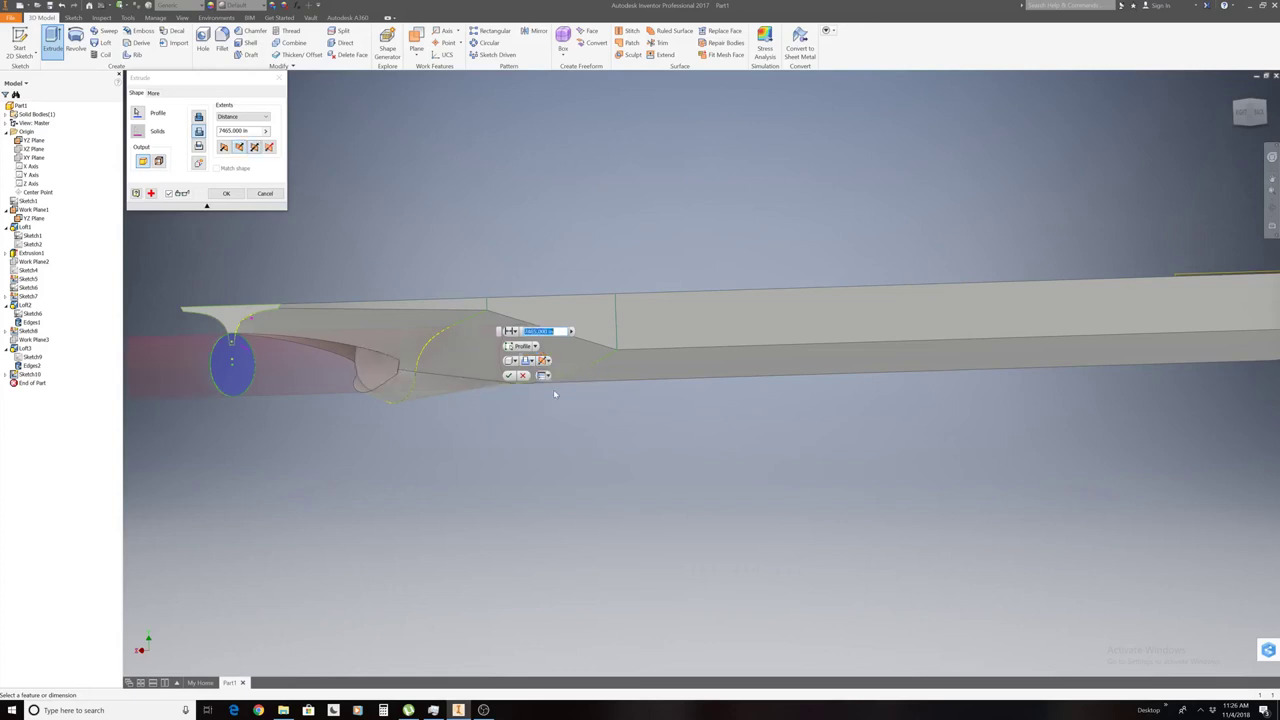
pyautogui.click(532, 361)
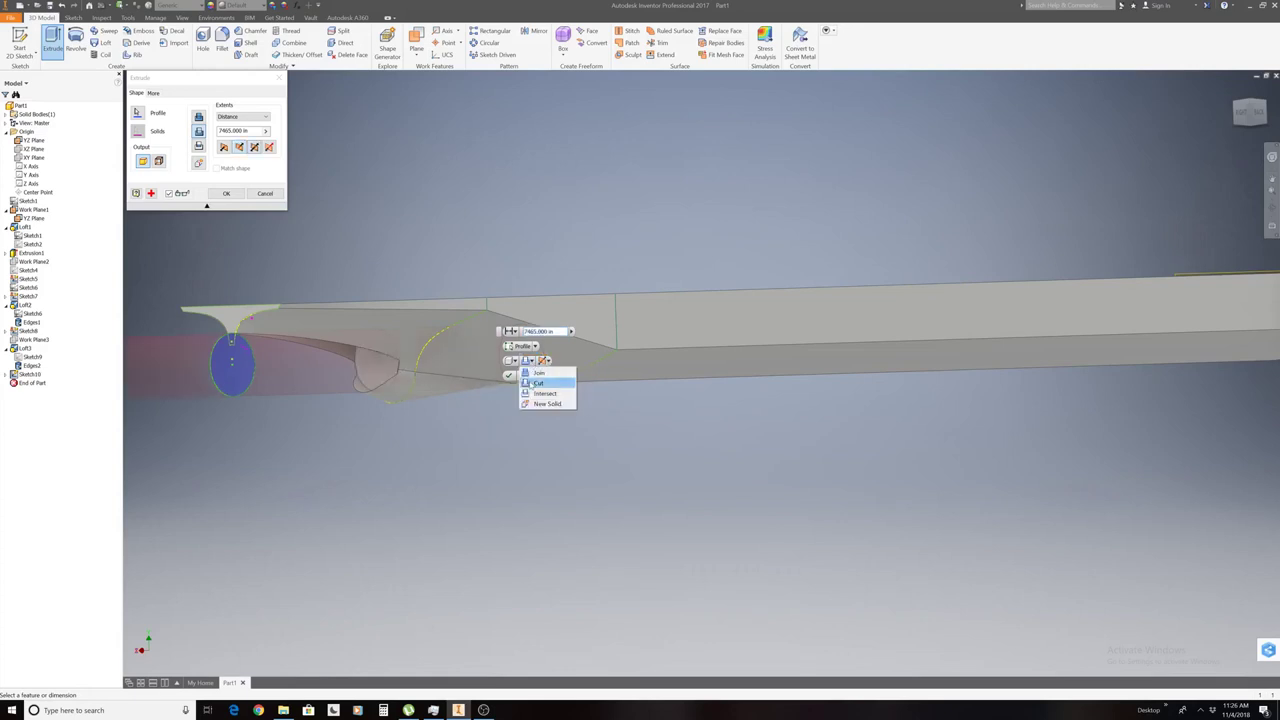
pyautogui.click(520, 402)
pyautogui.scroll(-3, 518, 405)
pyautogui.scroll(2, 518, 405)
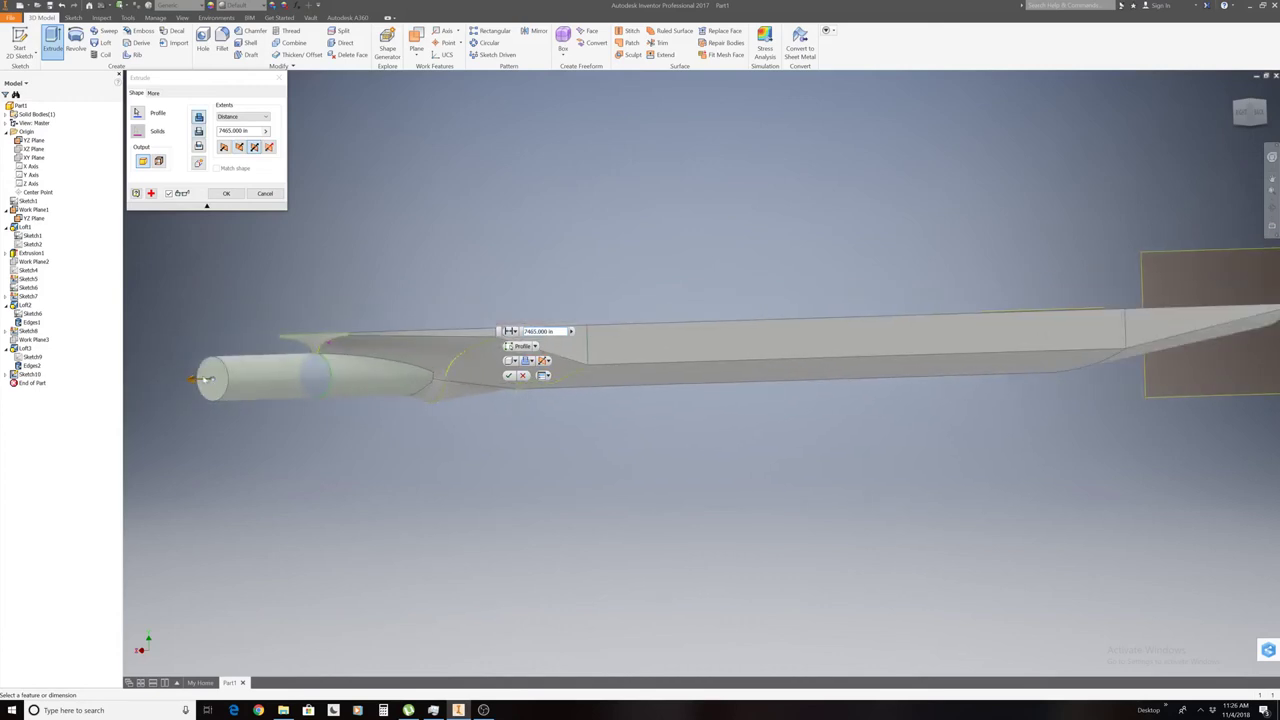
pyautogui.moveTo(195, 380); pyautogui.dragTo(196, 380)
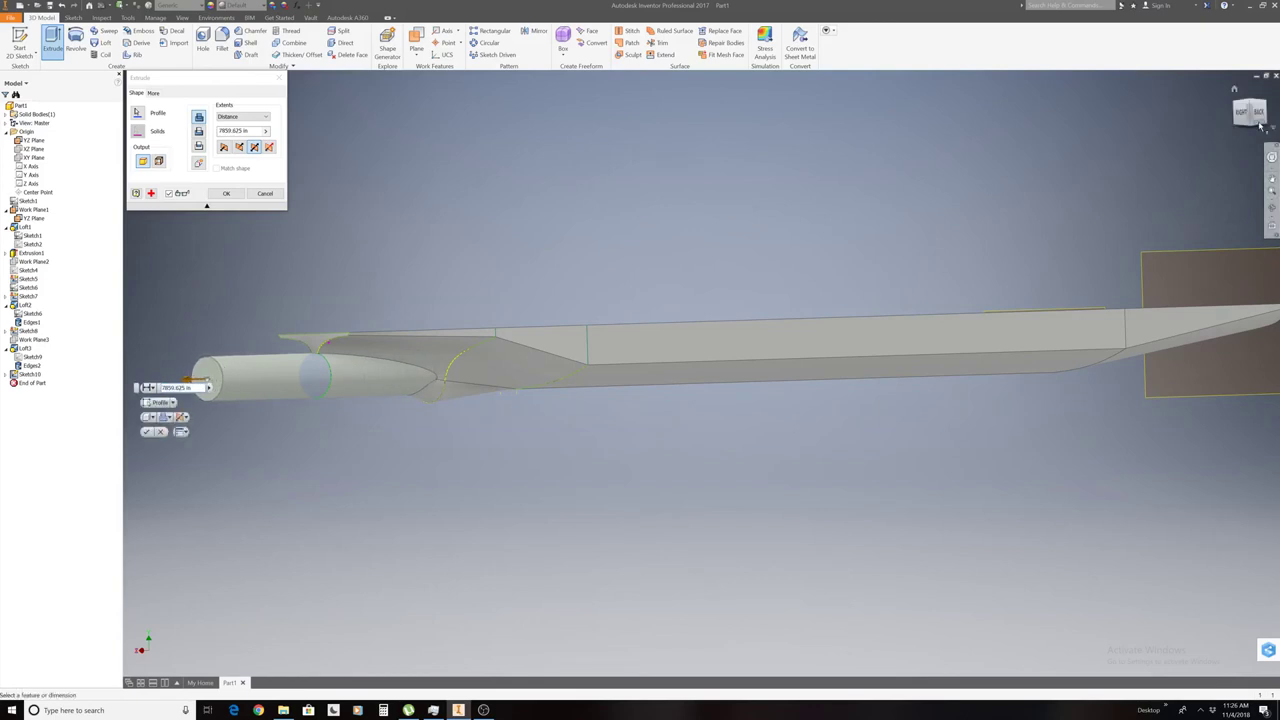
pyautogui.keyDown('shift'); pyautogui.moveTo(700, 330); pyautogui.dragTo(719, 337, button='middle'); pyautogui.keyUp('shift')
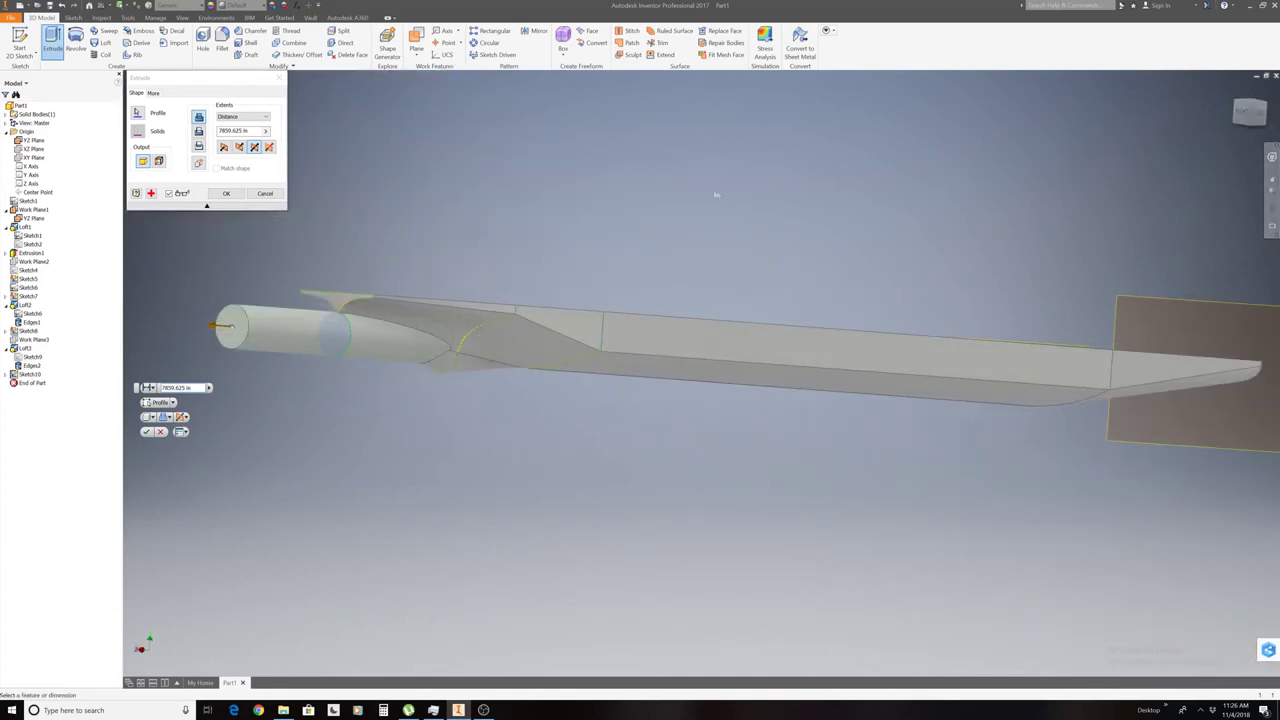
pyautogui.click(227, 194)
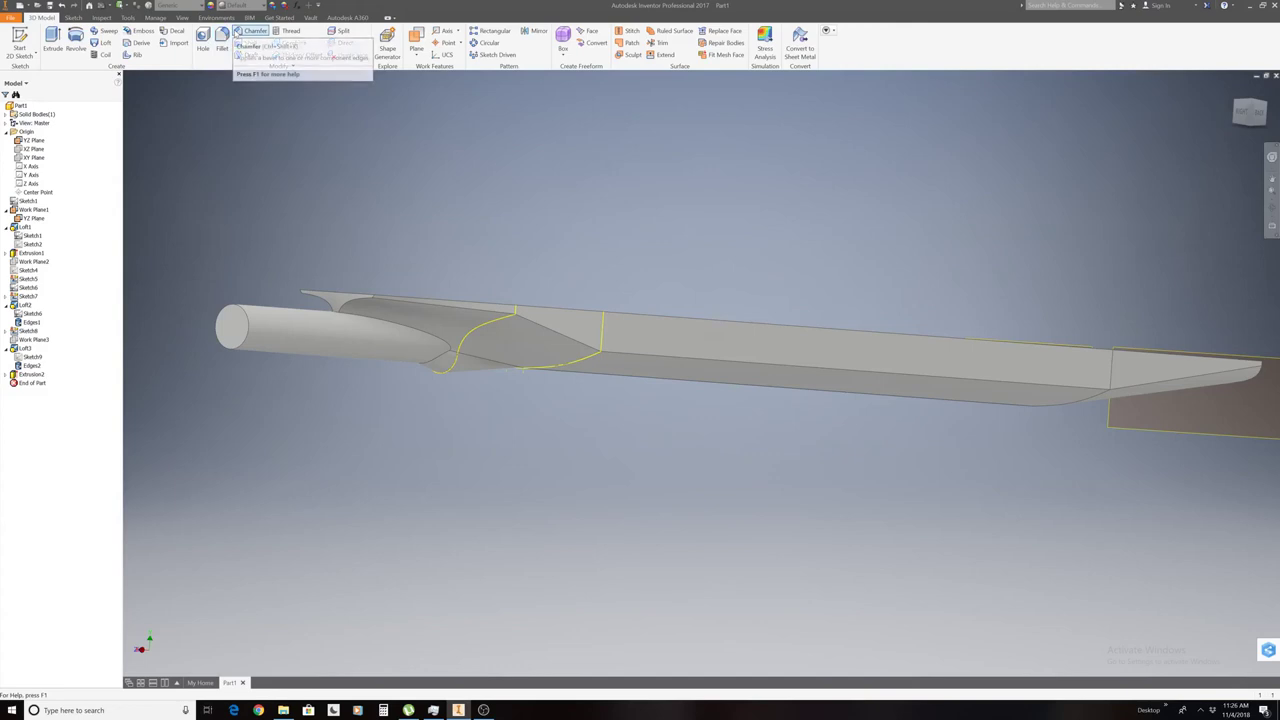
# Chamfer the pod's end edge with two distances: Distance1 144.375 in and a long Distance2.
pyautogui.click(250, 31)
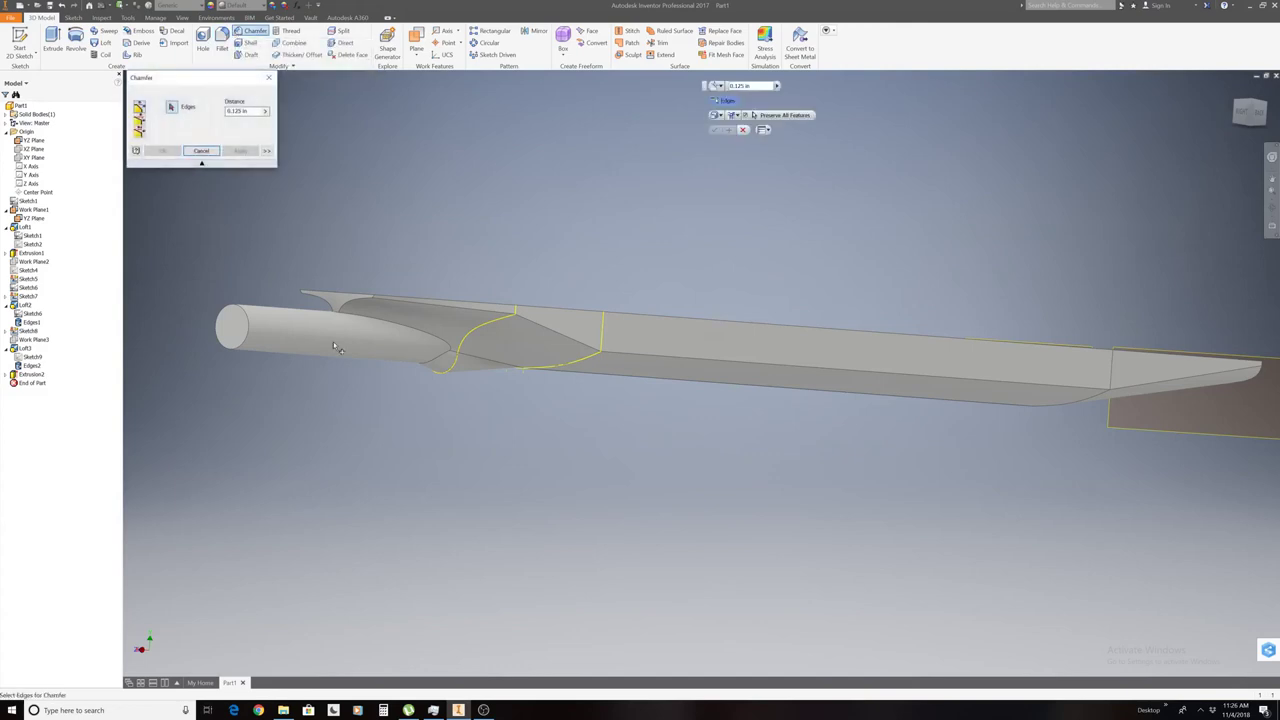
pyautogui.click(252, 341)
pyautogui.click(252, 341)
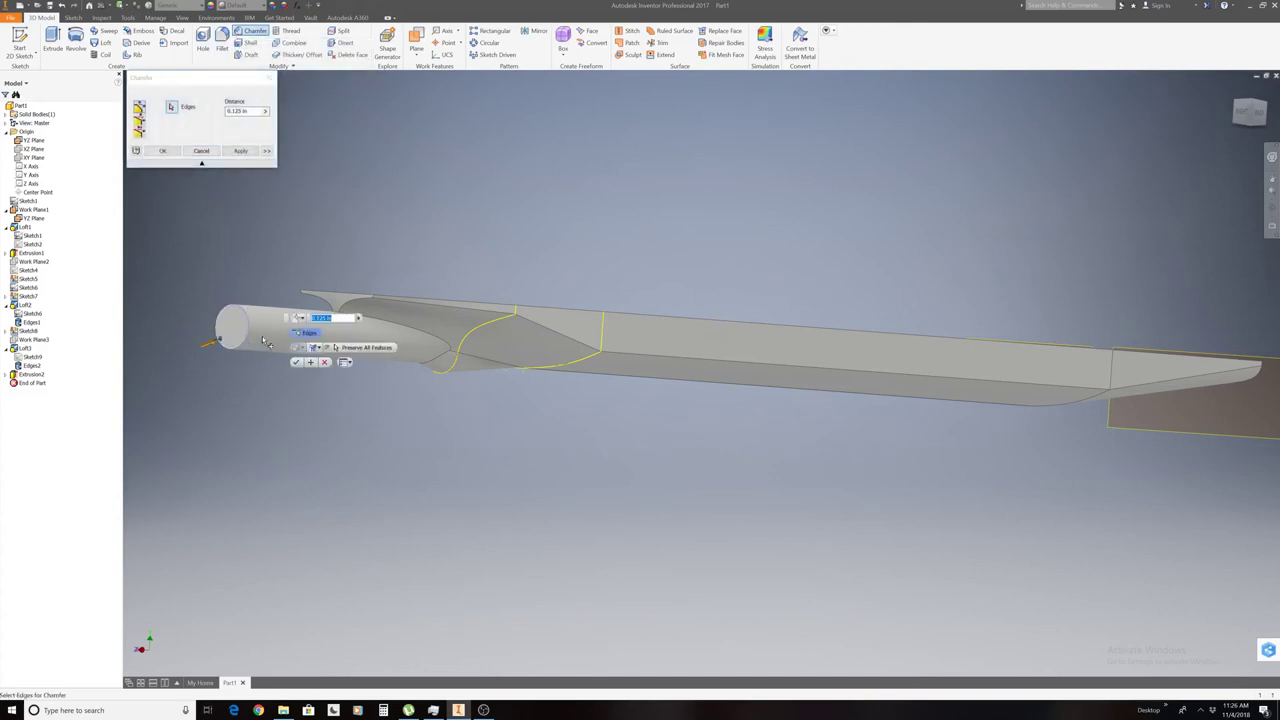
pyautogui.click(139, 128)
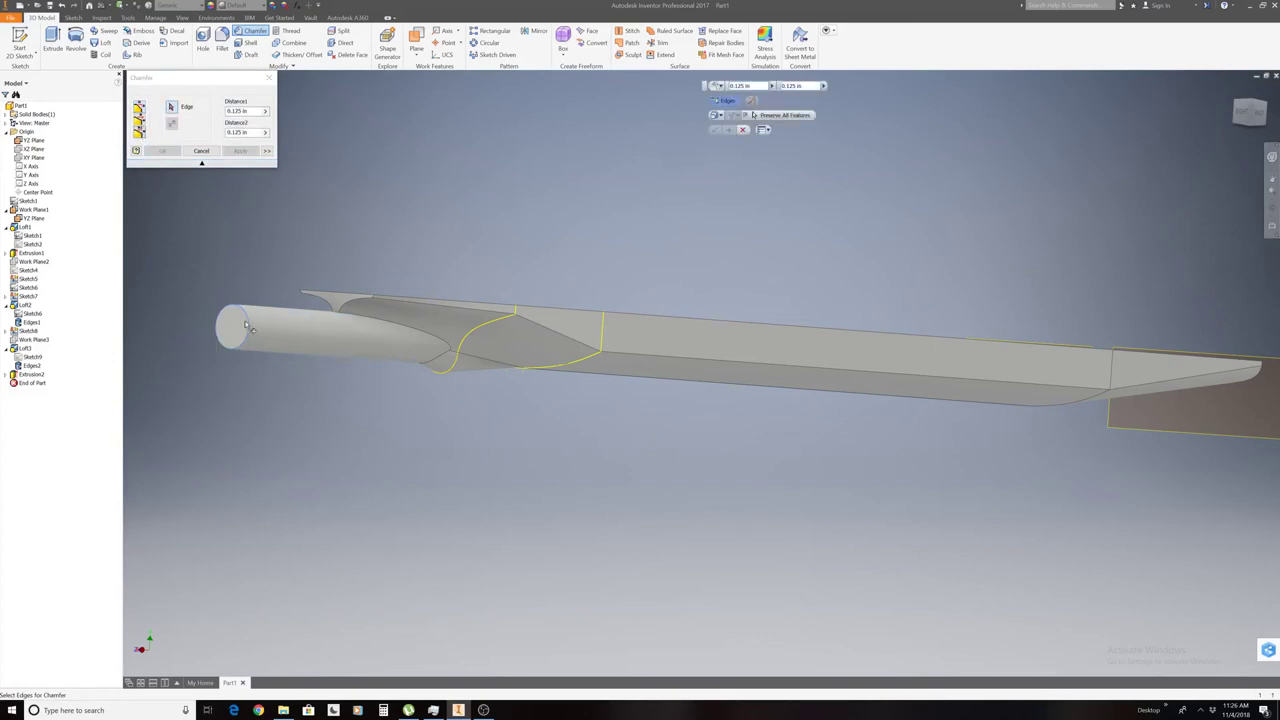
pyautogui.click(249, 326)
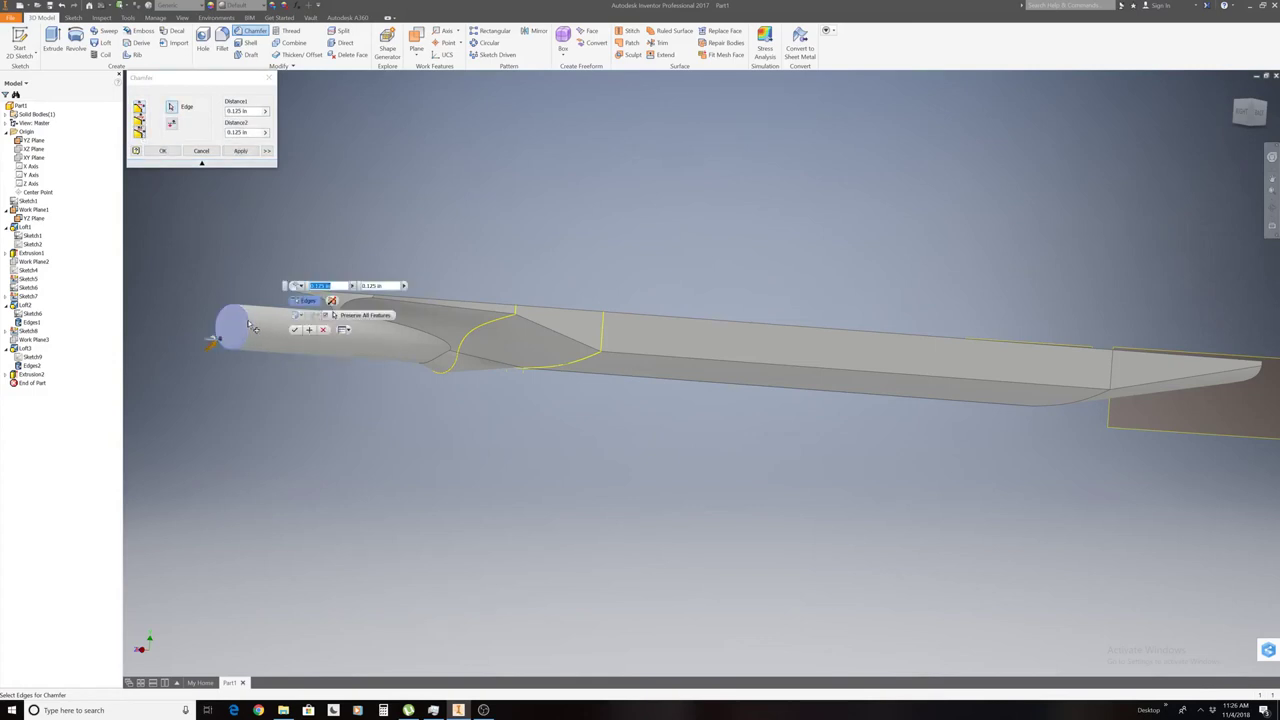
pyautogui.scroll(-1, 252, 327)
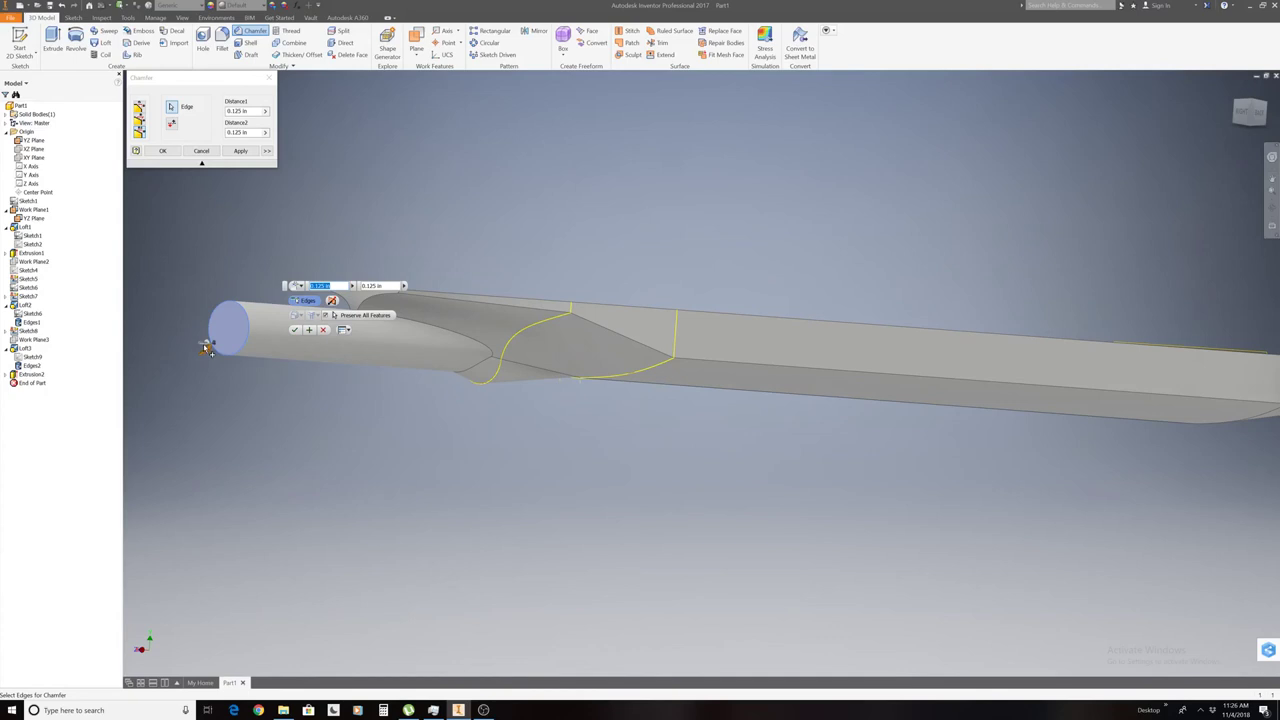
pyautogui.click(205, 347)
pyautogui.moveTo(205, 345)
pyautogui.mouseDown()
pyautogui.moveTo(369, 341)
pyautogui.moveTo(323, 330)
pyautogui.mouseUp()
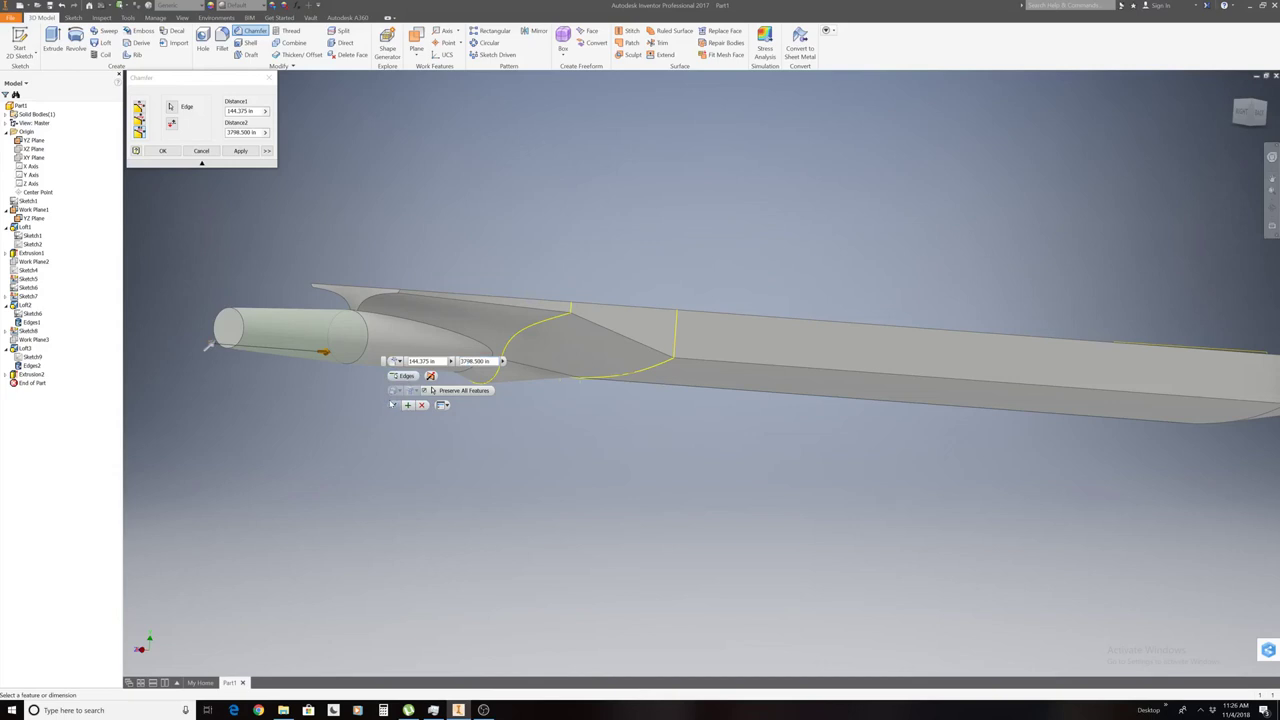
pyautogui.press('Return')
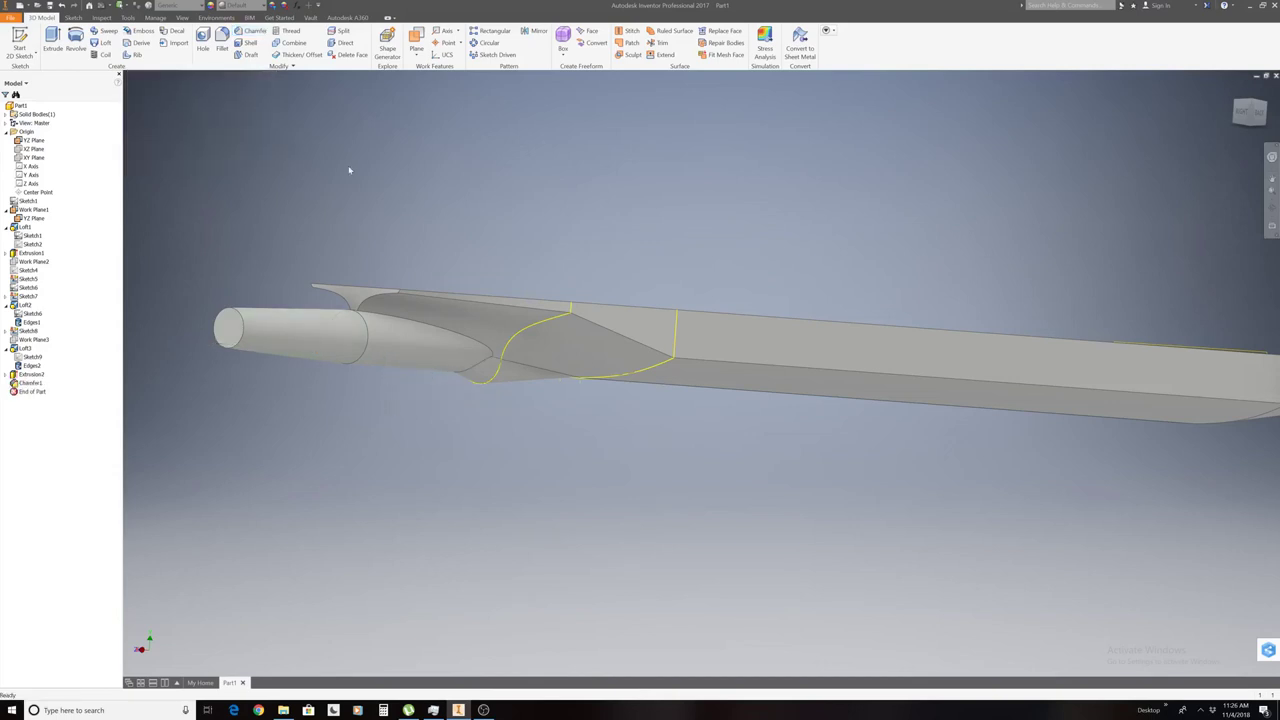
# Round the pod's end edge with a fillet.
pyautogui.click(222, 36)
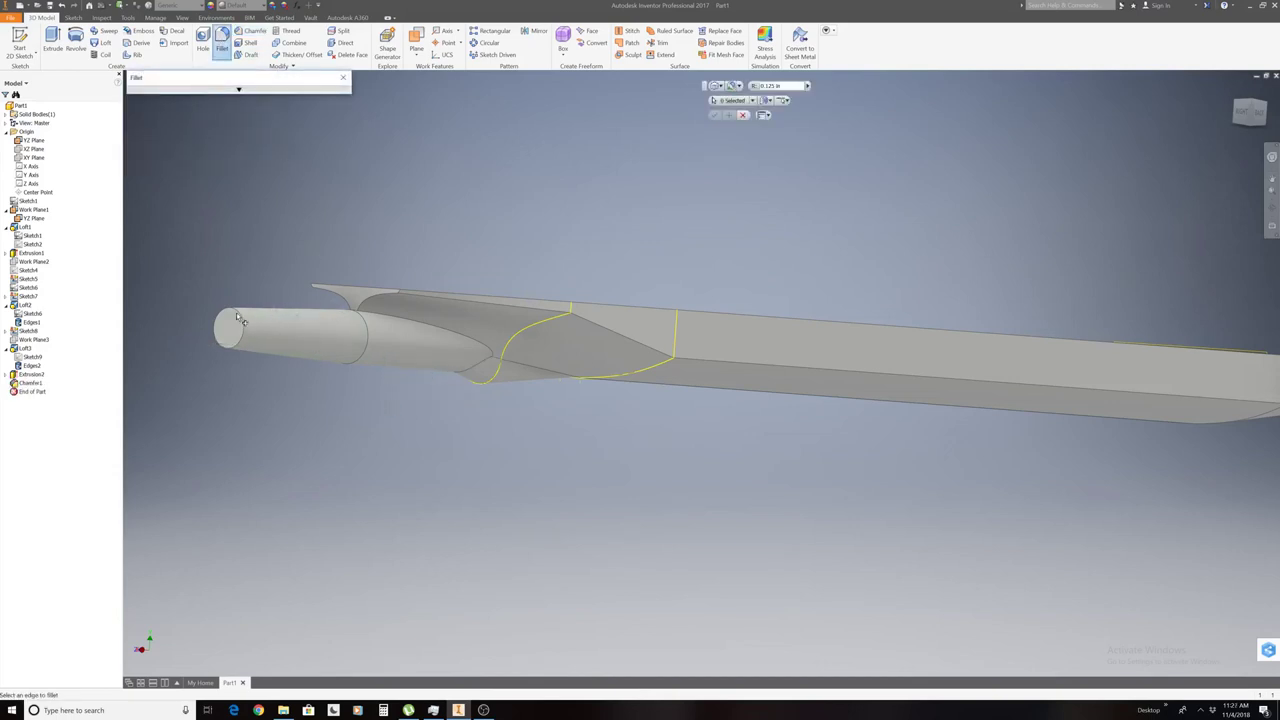
pyautogui.click(241, 318)
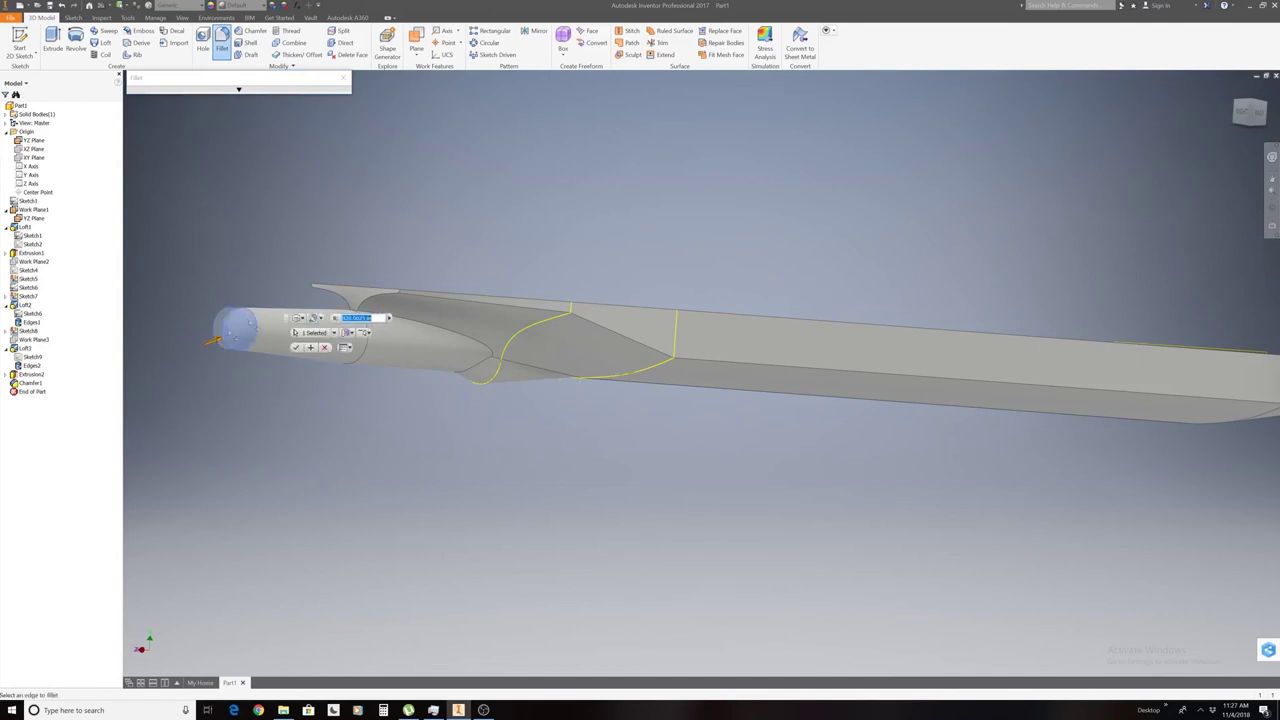
pyautogui.click(296, 347)
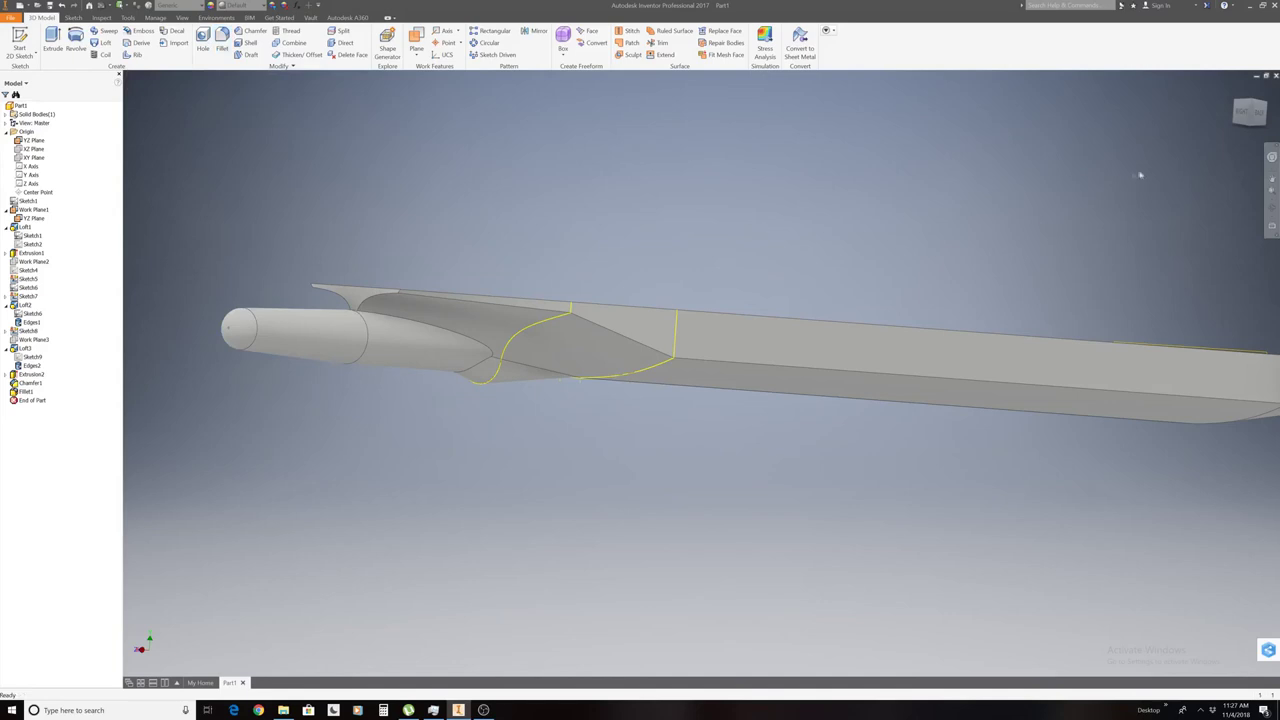
# Undo Fillet1 and Chamfer1 on the pod, then start a sketch on its flat front face.
pyautogui.click(1262, 118)
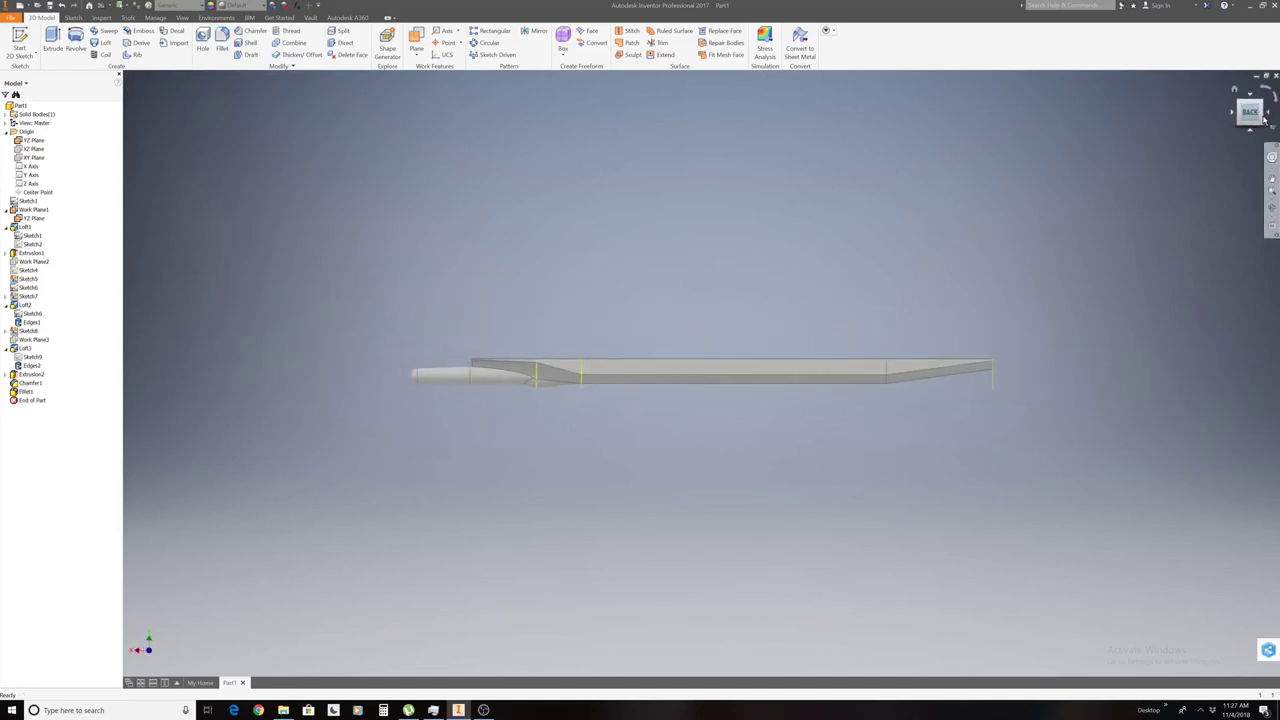
pyautogui.click(1263, 118)
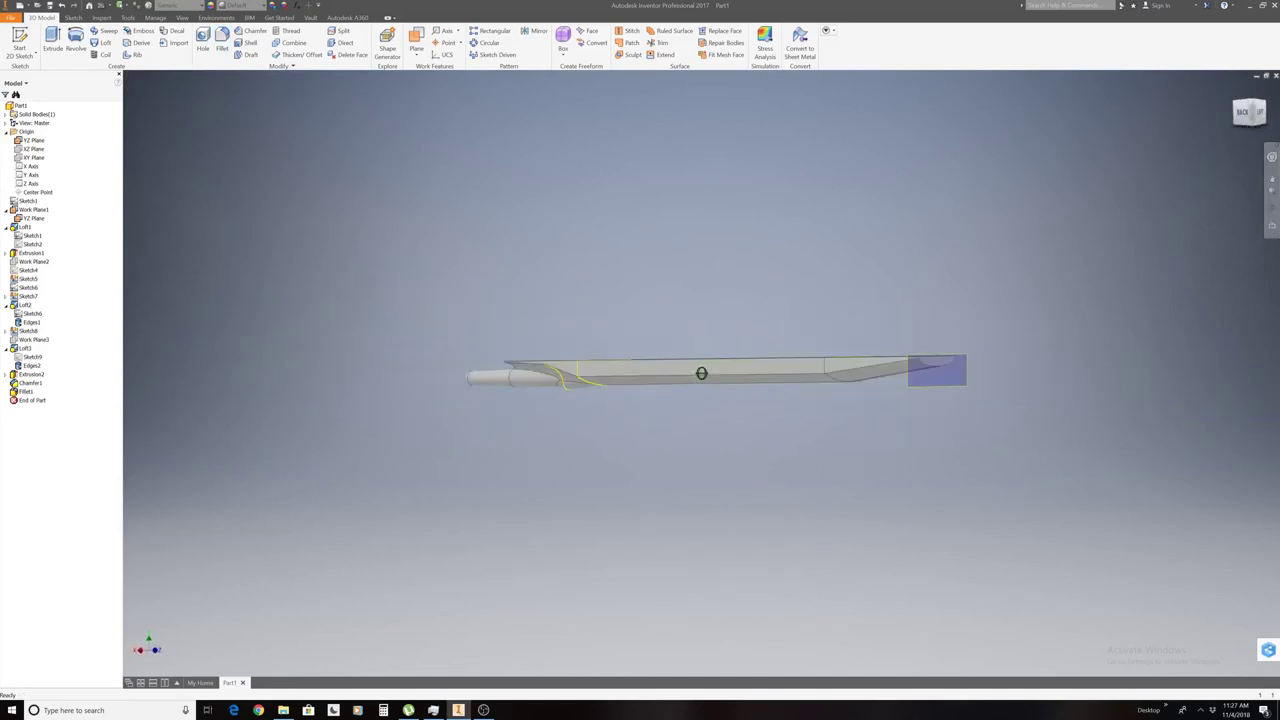
pyautogui.keyDown('shift'); pyautogui.moveTo(701, 373); pyautogui.dragTo(868, 371, button='middle'); pyautogui.keyUp('shift')
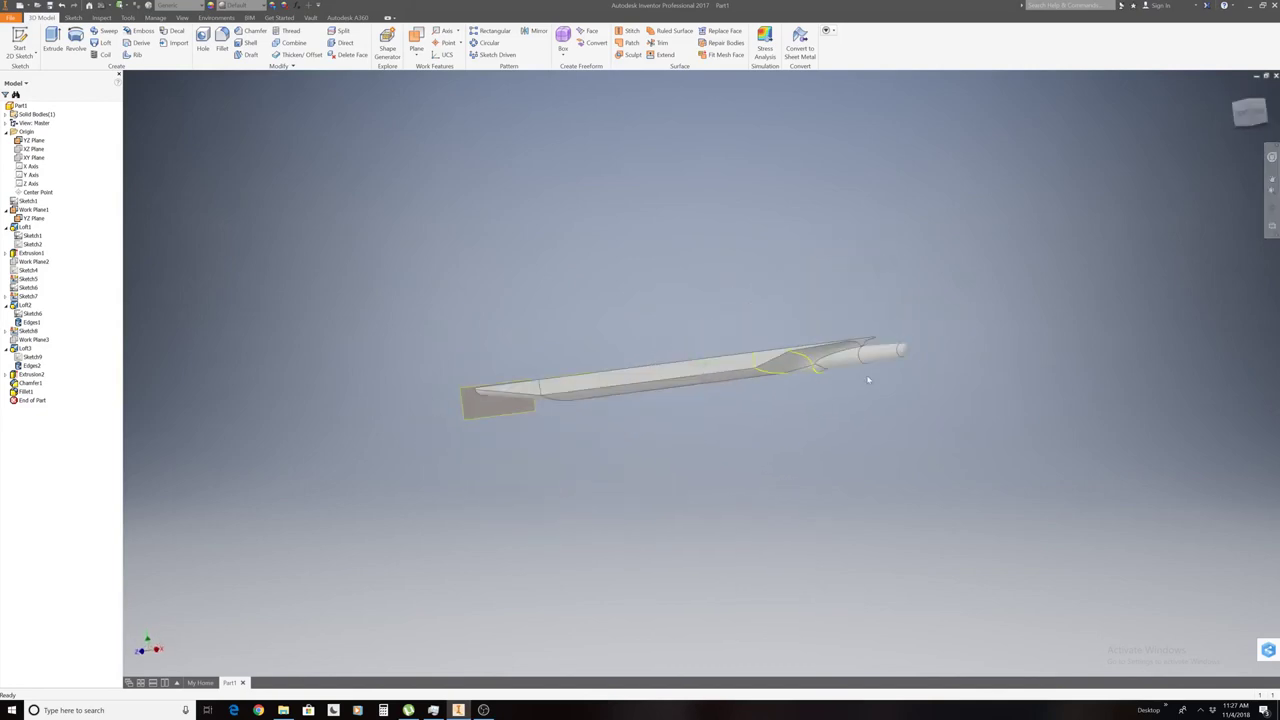
pyautogui.scroll(3, 868, 380)
pyautogui.scroll(2, 868, 380)
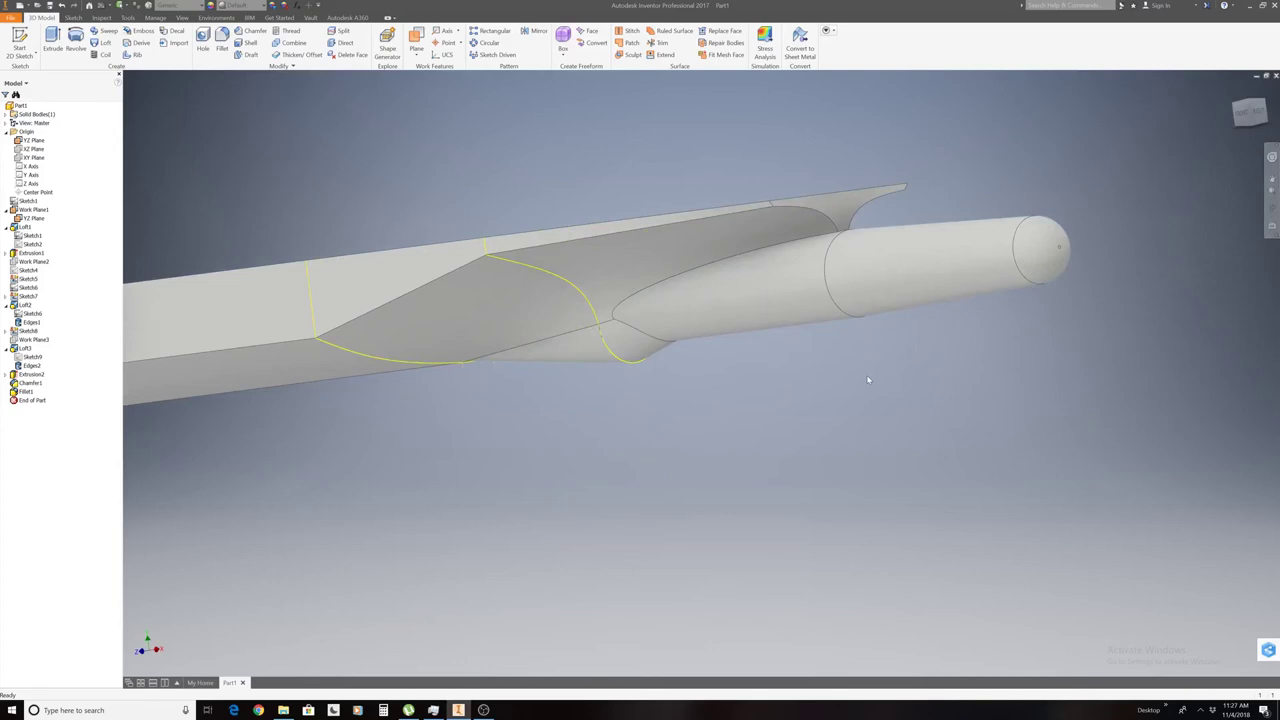
pyautogui.rightClick(913, 345)
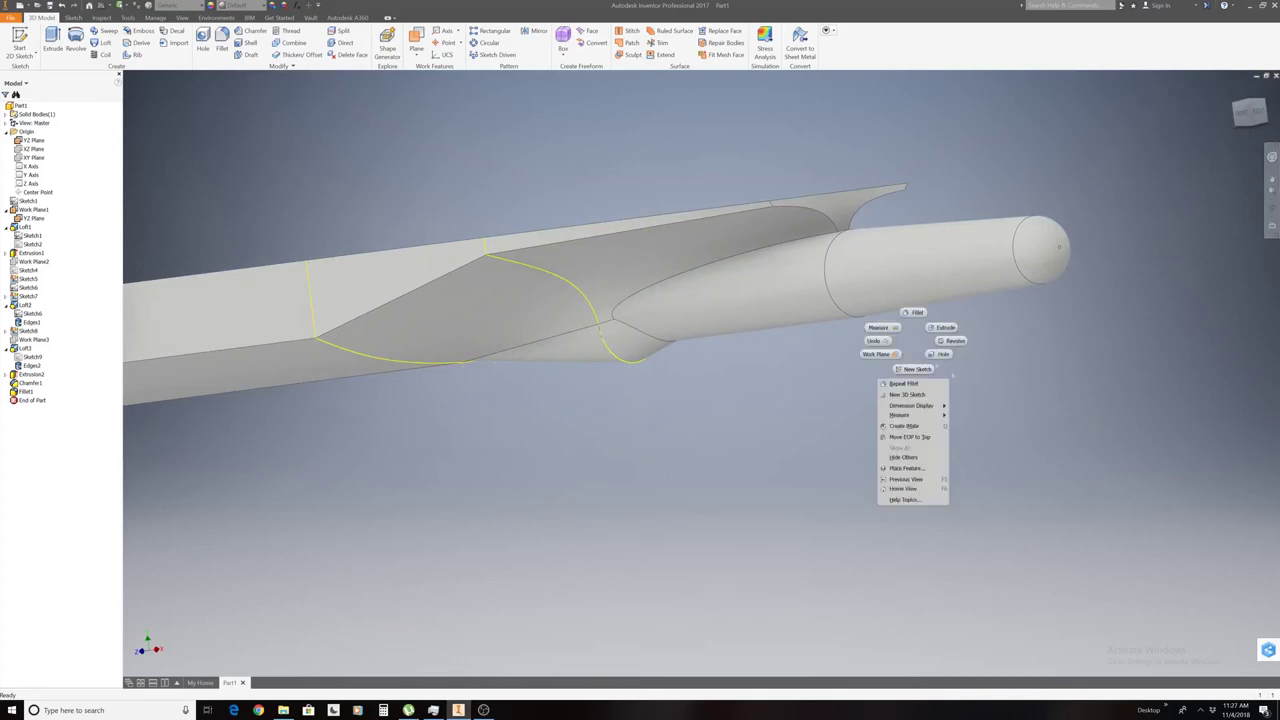
pyautogui.click(888, 342)
pyautogui.rightClick(888, 343)
pyautogui.click(861, 341)
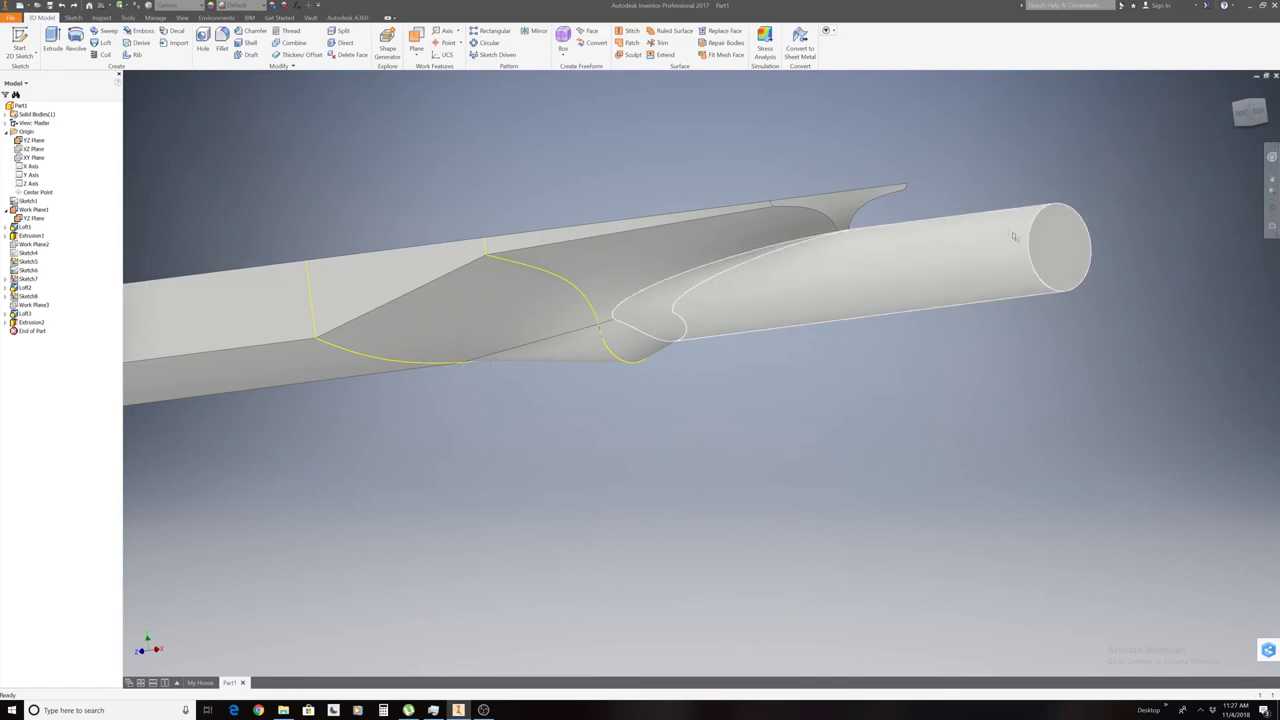
pyautogui.rightClick(1038, 242)
pyautogui.click(1041, 267)
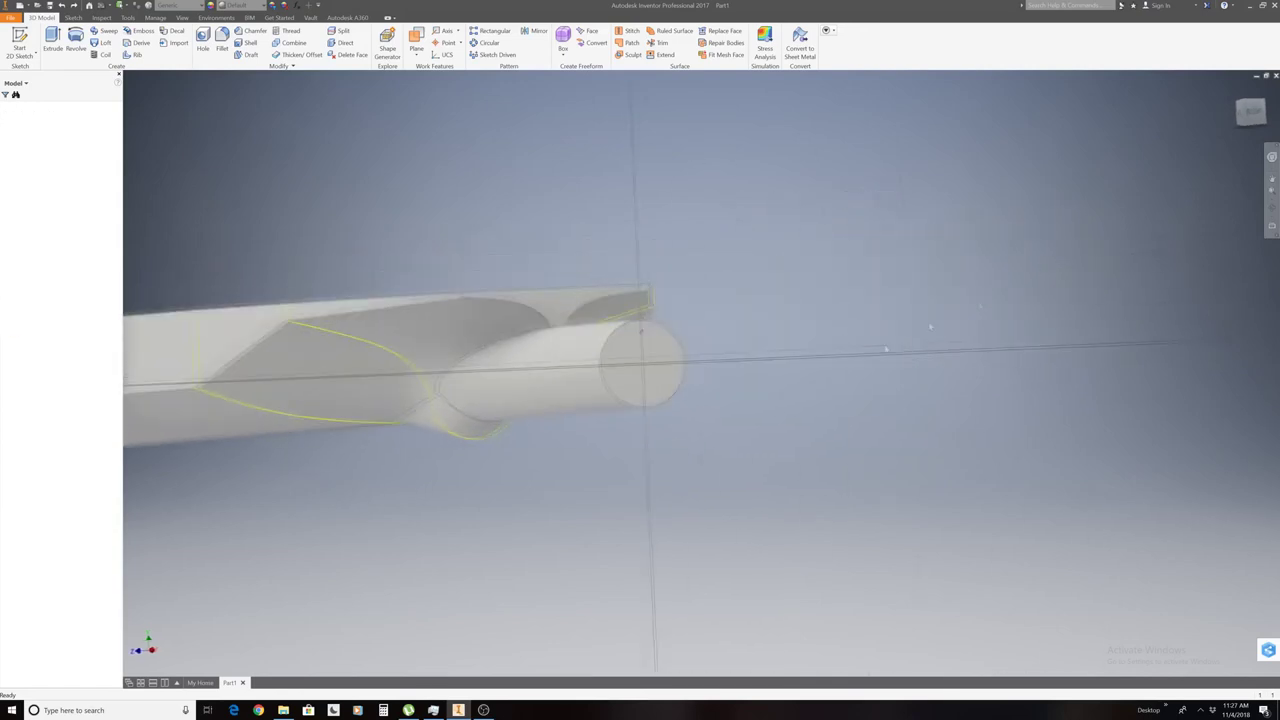
# Project the pod's circular end edge into the sketch and finish the sketch.
pyautogui.rightClick(679, 428)
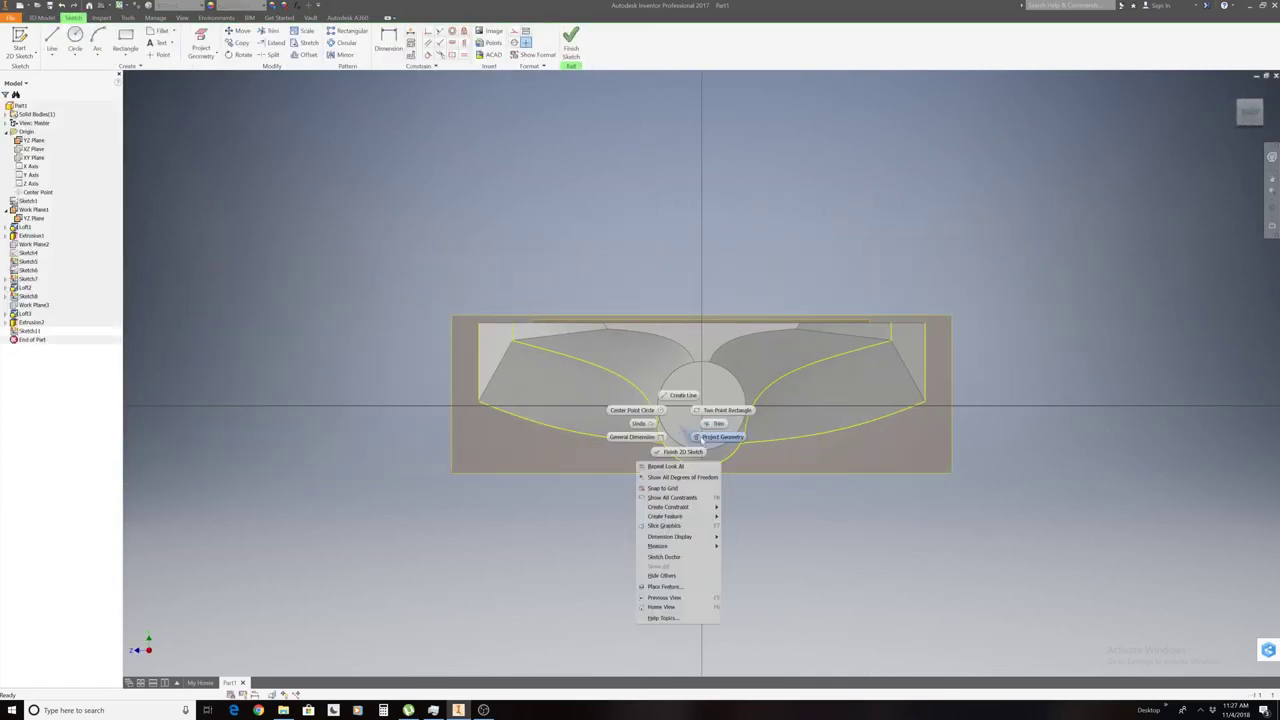
pyautogui.click(705, 440)
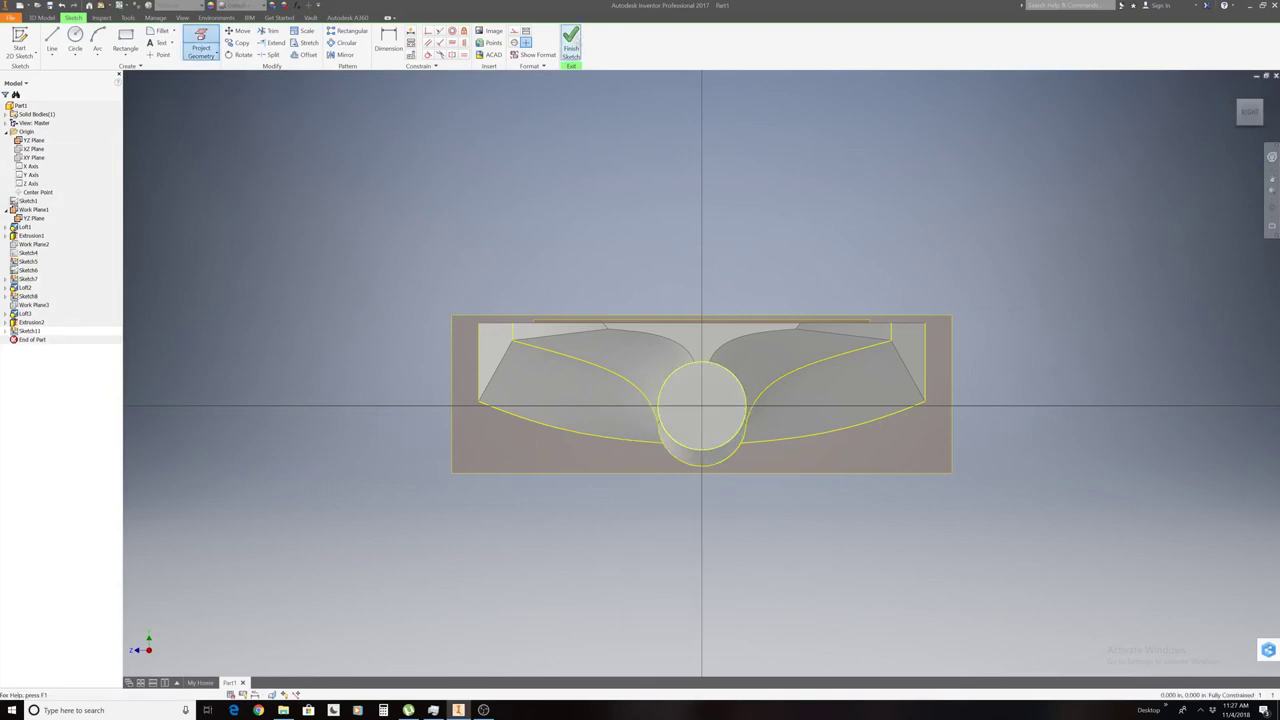
pyautogui.click(570, 45)
# Extrude the projected circle forward to lengthen the pod as Extrusion3.
pyautogui.click(52, 45)
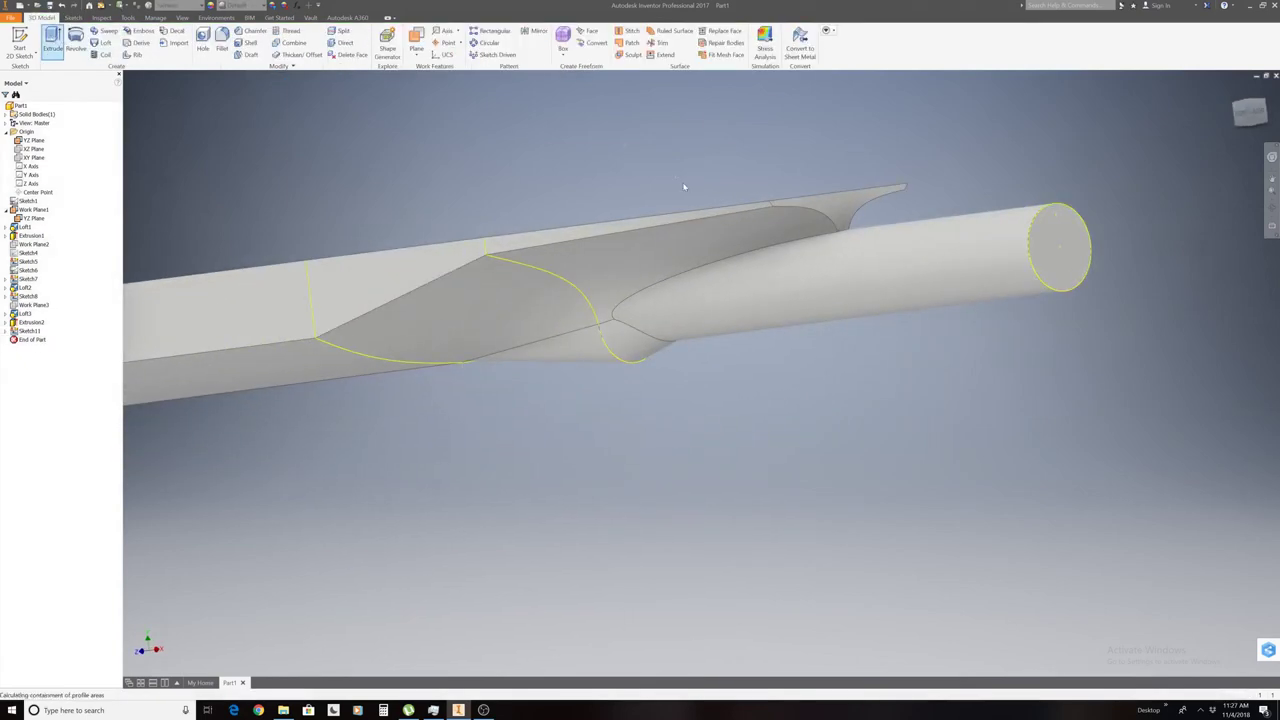
pyautogui.scroll(-5, 1163, 176)
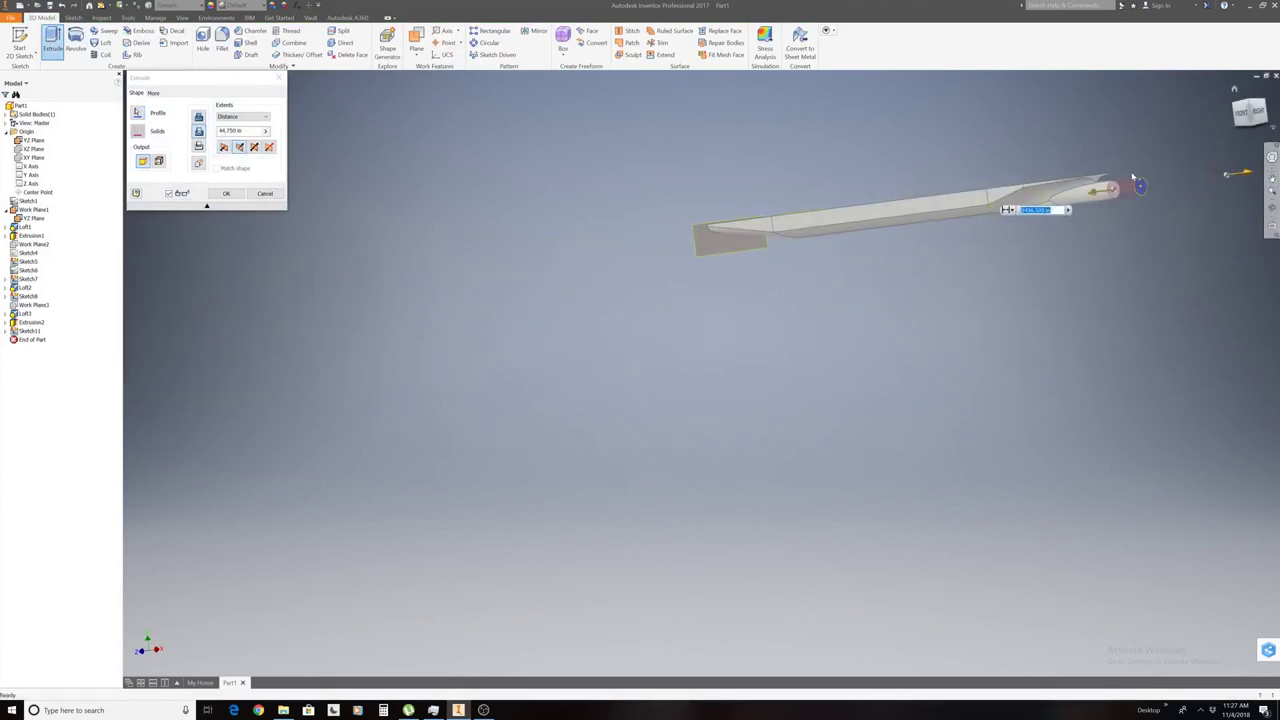
pyautogui.scroll(5, 1132, 176)
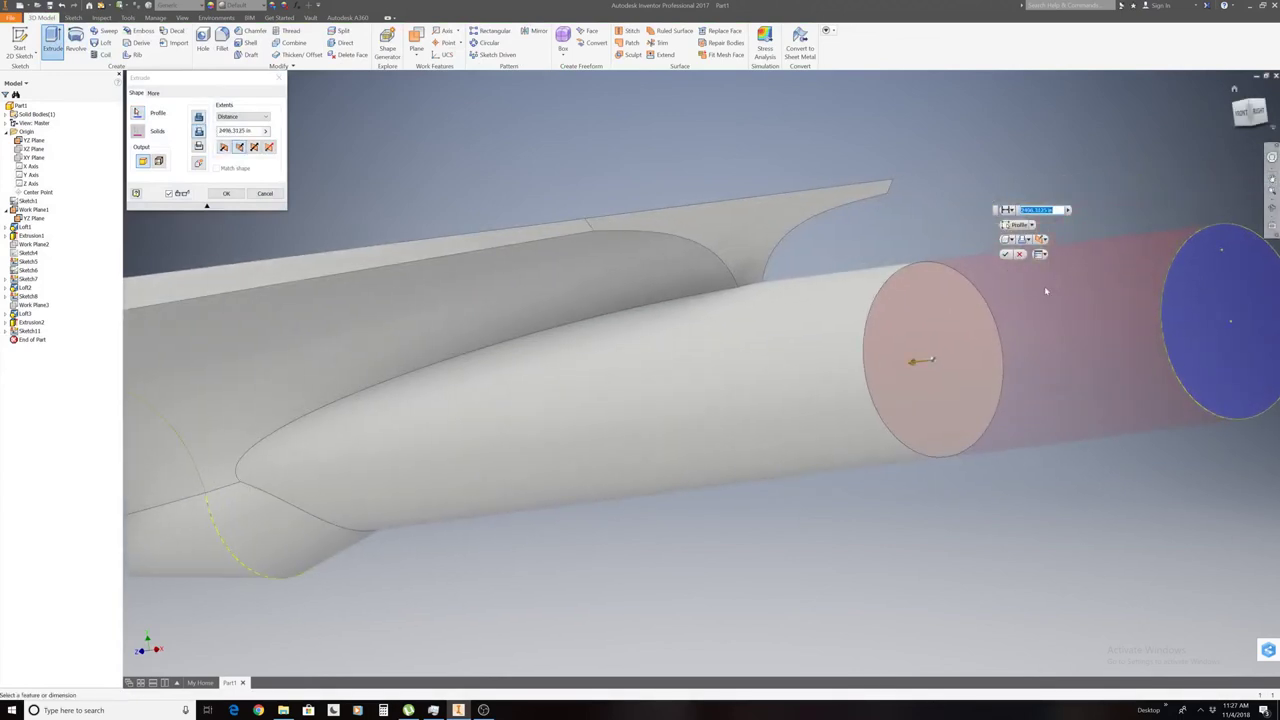
pyautogui.moveTo(932, 362); pyautogui.dragTo(866, 370)
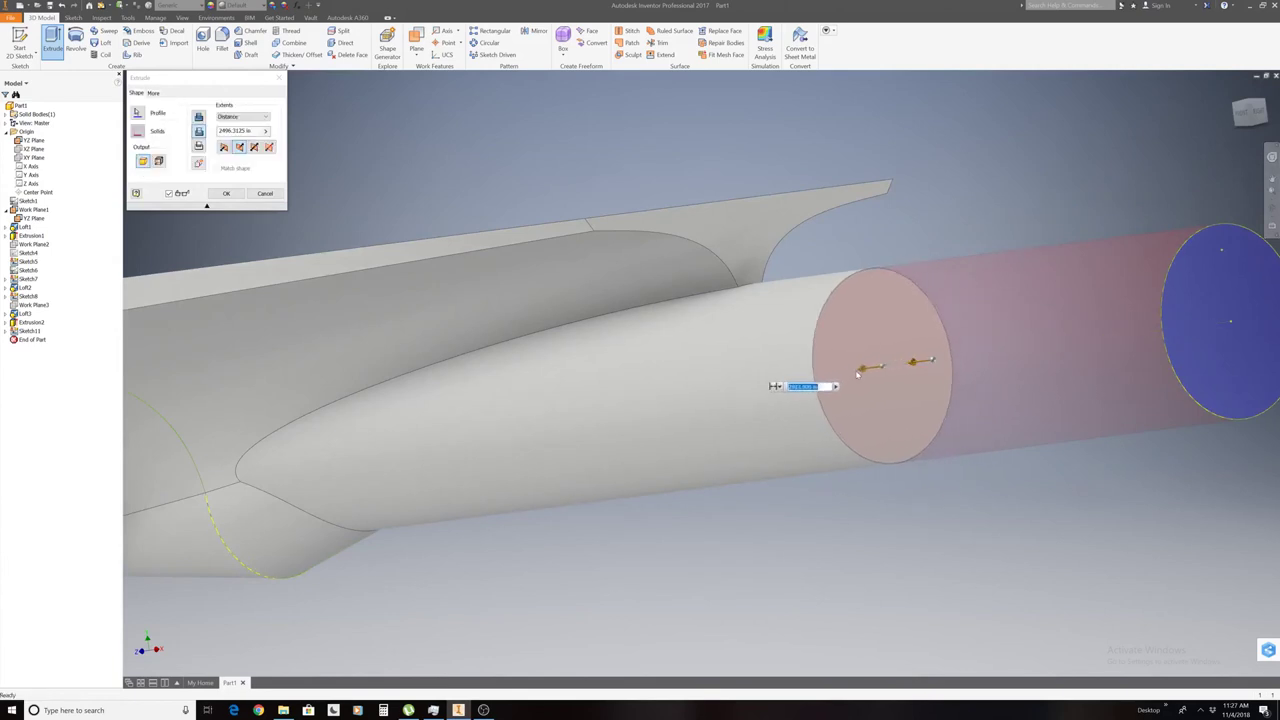
pyautogui.click(771, 430)
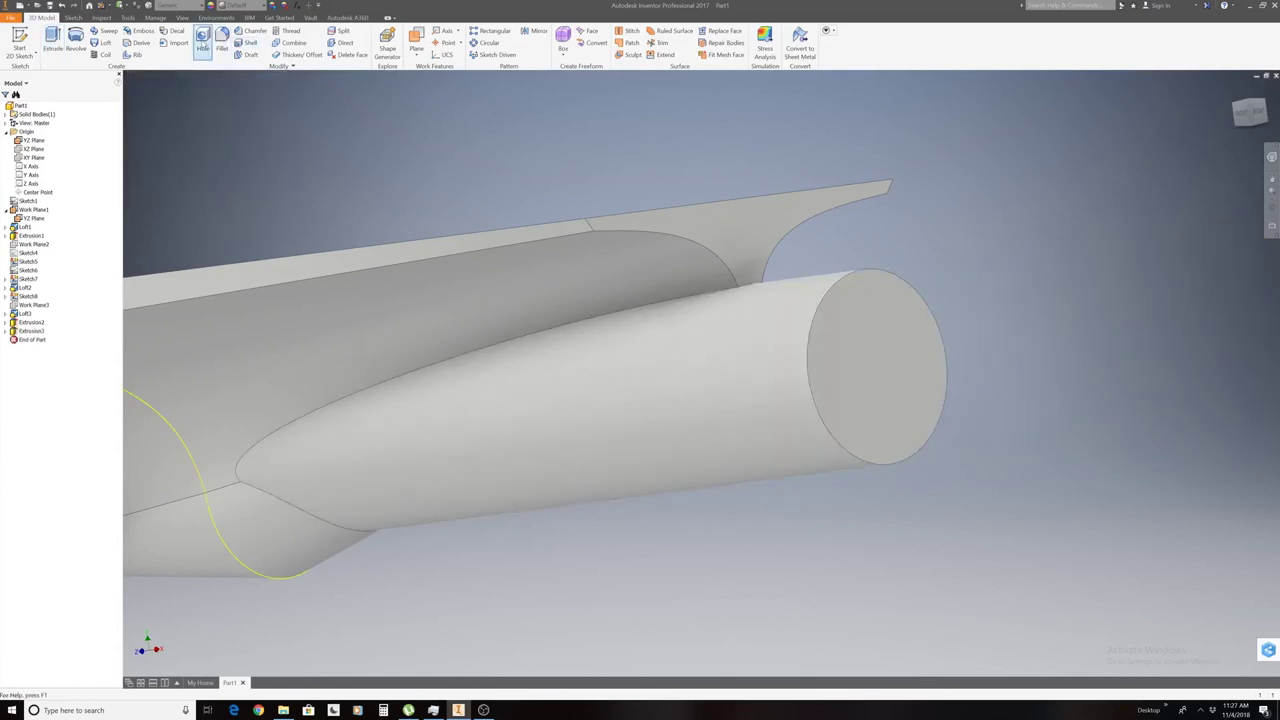
# Apply a 12652.750 fillet to the pod's end edge.
pyautogui.click(222, 45)
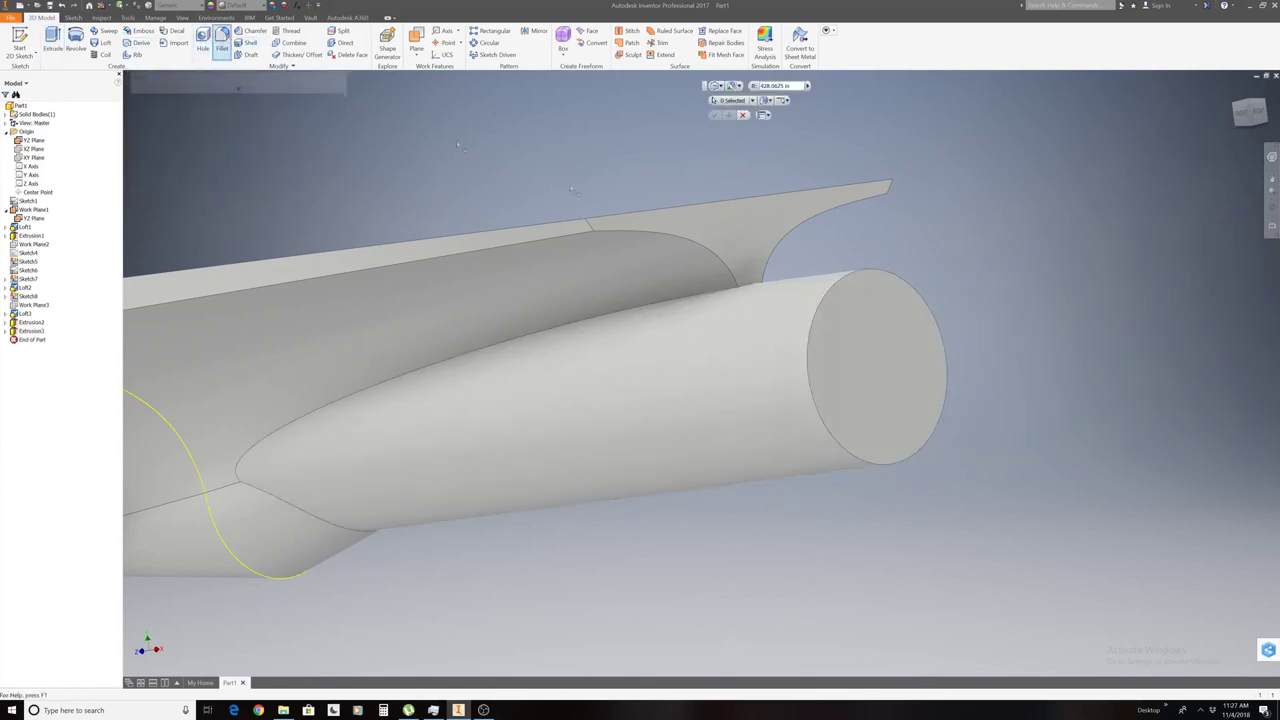
pyautogui.click(825, 298)
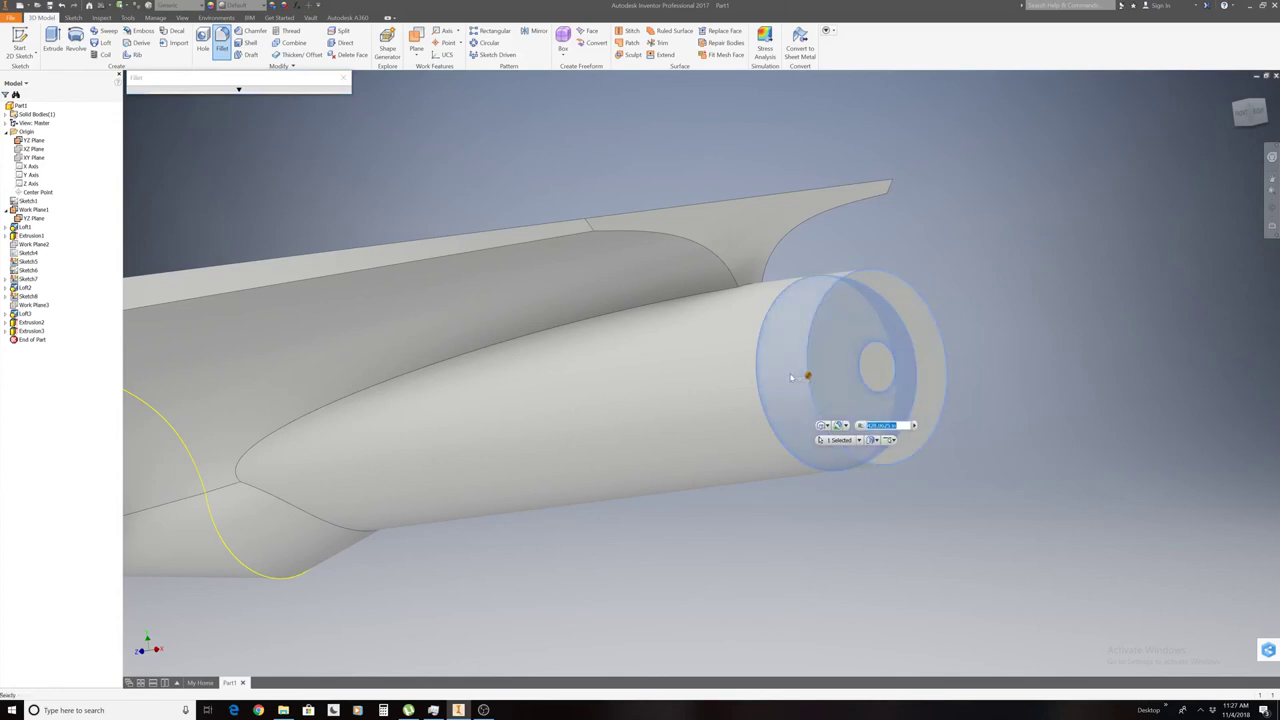
pyautogui.write('12652.750')
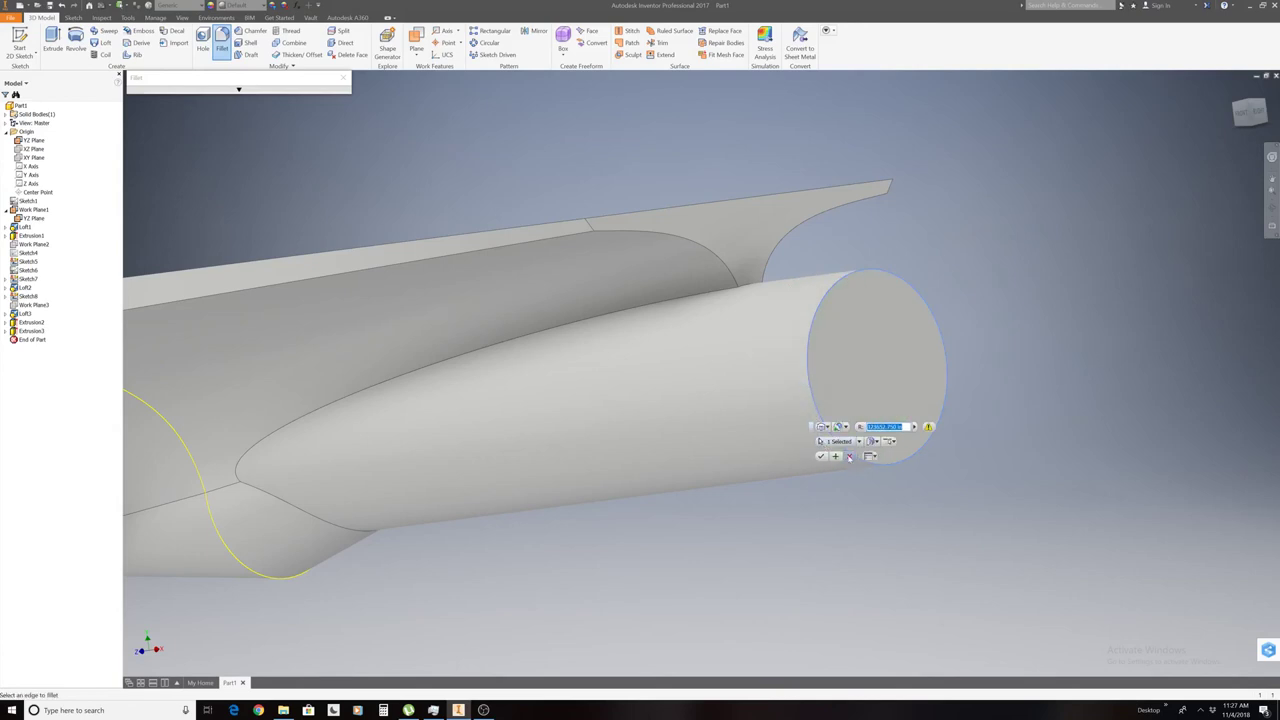
pyautogui.click(849, 456)
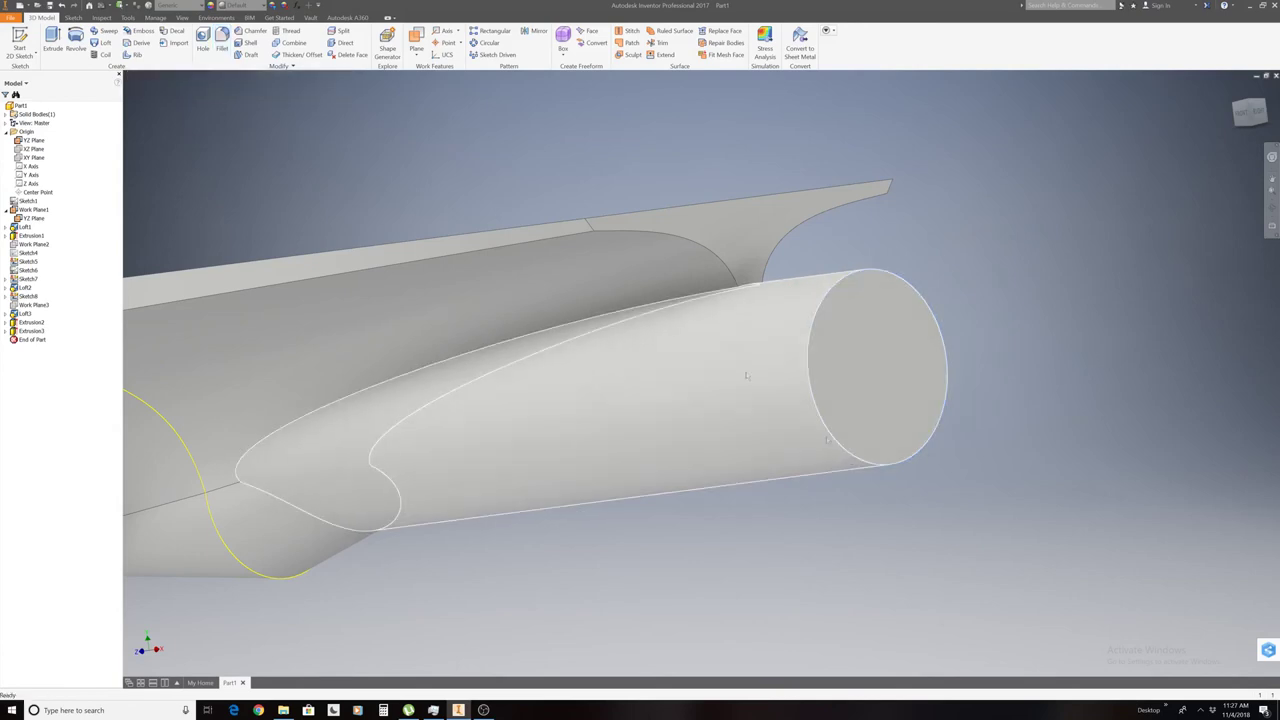
# Chamfer the pod's end edge with two distances, stretching 2992.250 in back along the pod.
pyautogui.click(252, 35)
pyautogui.click(808, 344)
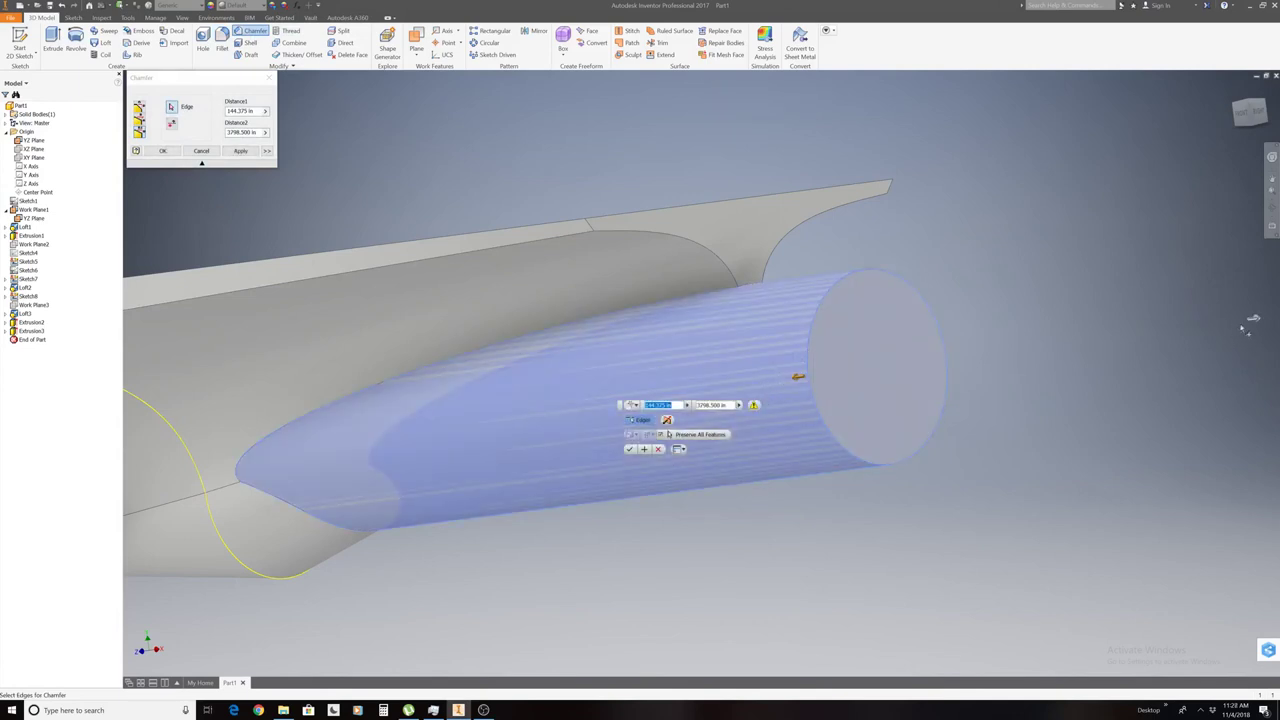
pyautogui.moveTo(1256, 320)
pyautogui.mouseDown()
pyautogui.moveTo(900, 380)
pyautogui.moveTo(835, 412)
pyautogui.mouseUp()
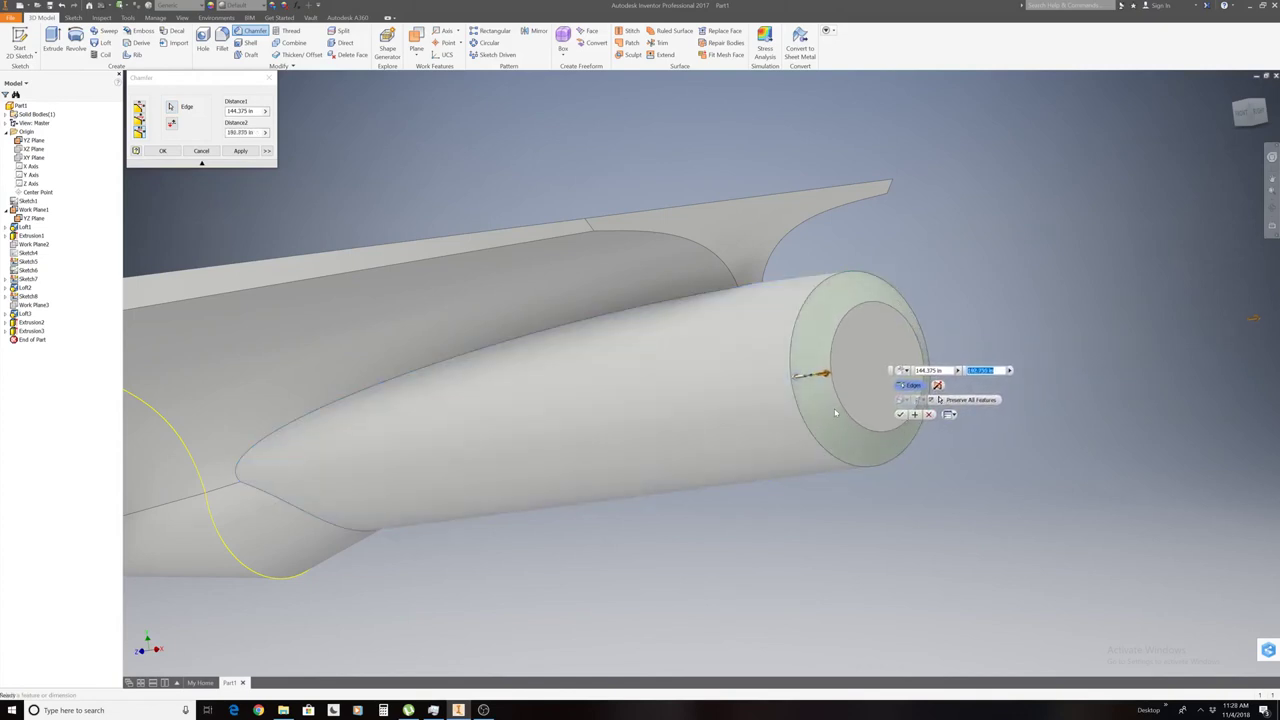
pyautogui.moveTo(801, 379)
pyautogui.mouseDown()
pyautogui.moveTo(634, 386)
pyautogui.moveTo(537, 355)
pyautogui.moveTo(435, 355)
pyautogui.mouseUp()
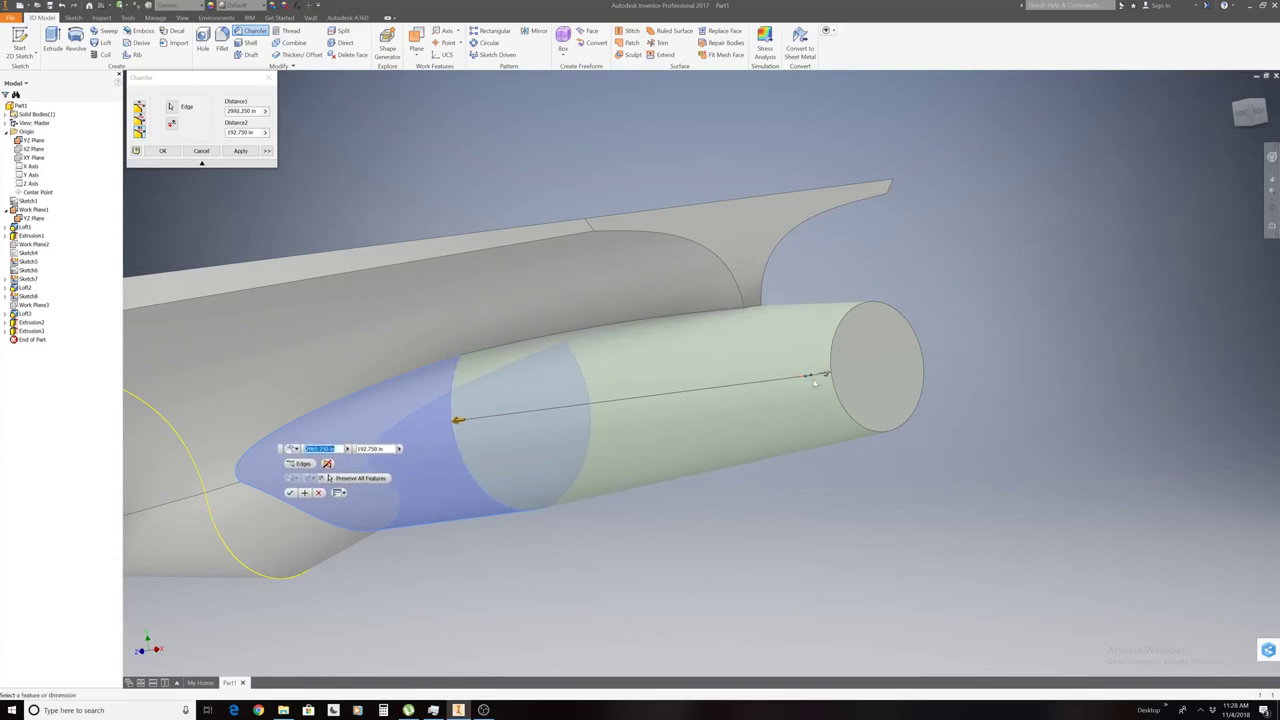
pyautogui.moveTo(824, 376); pyautogui.dragTo(836, 374)
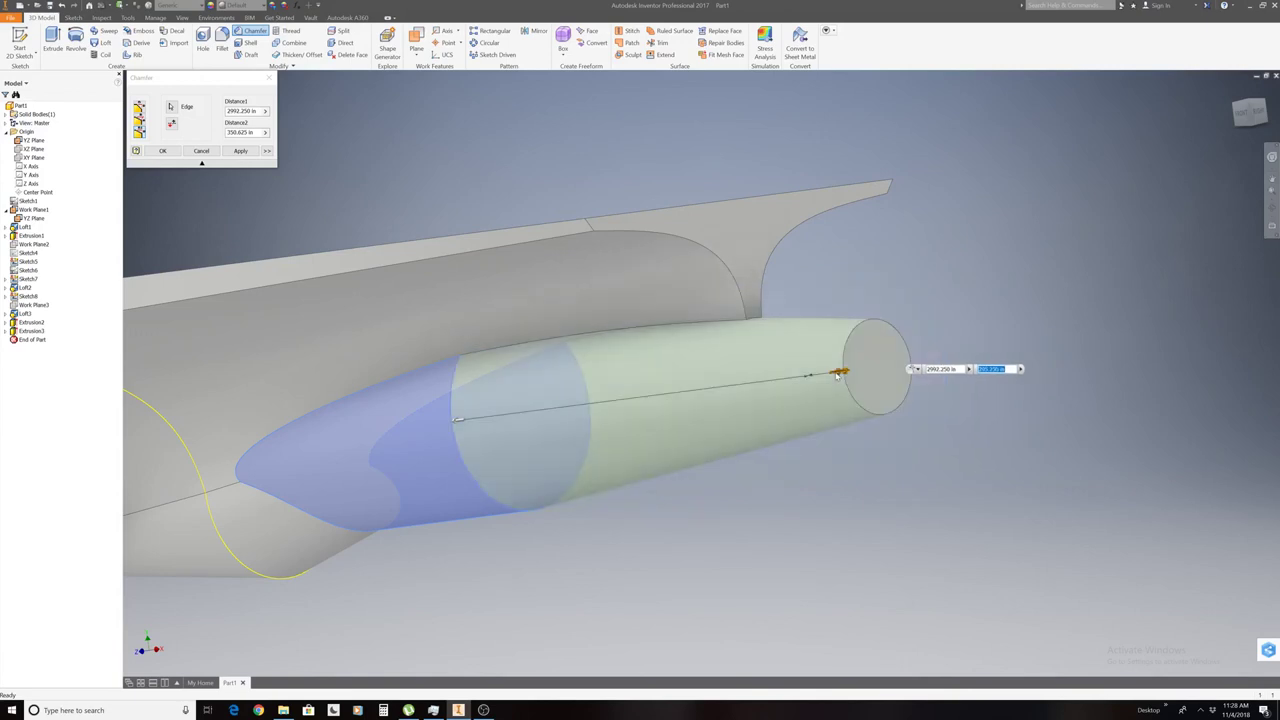
pyautogui.click(912, 413)
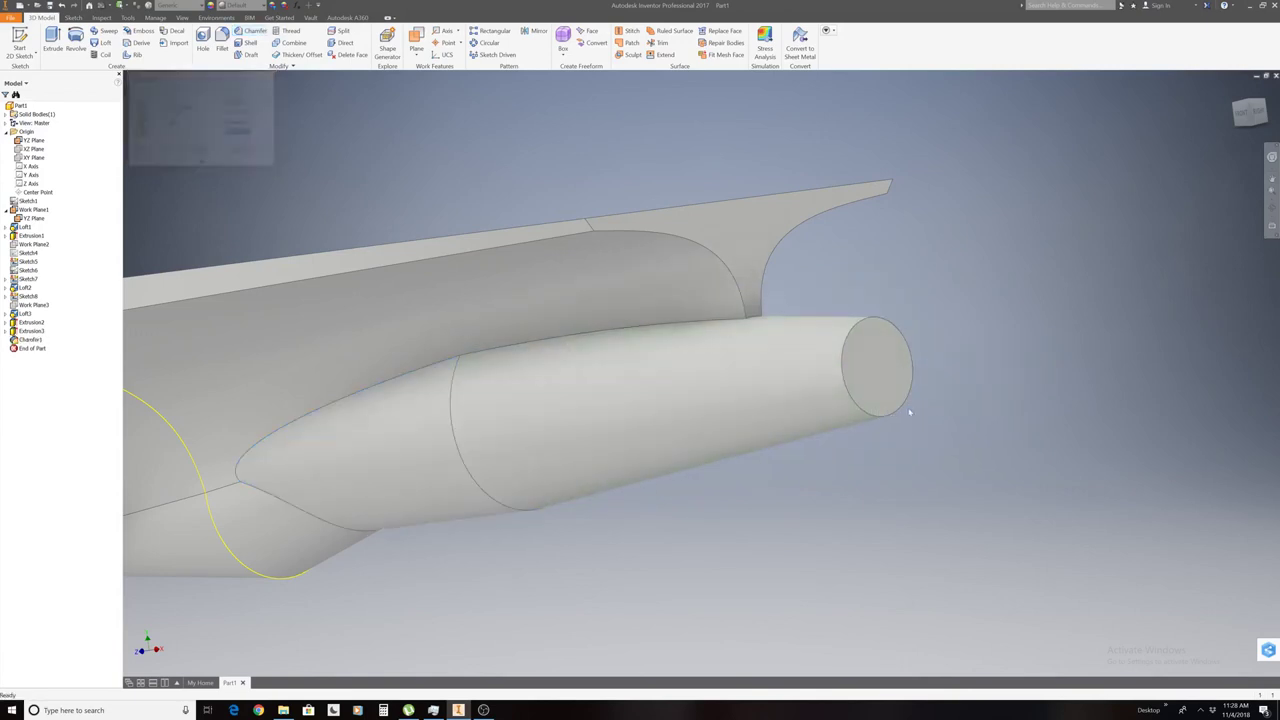
pyautogui.click(222, 45)
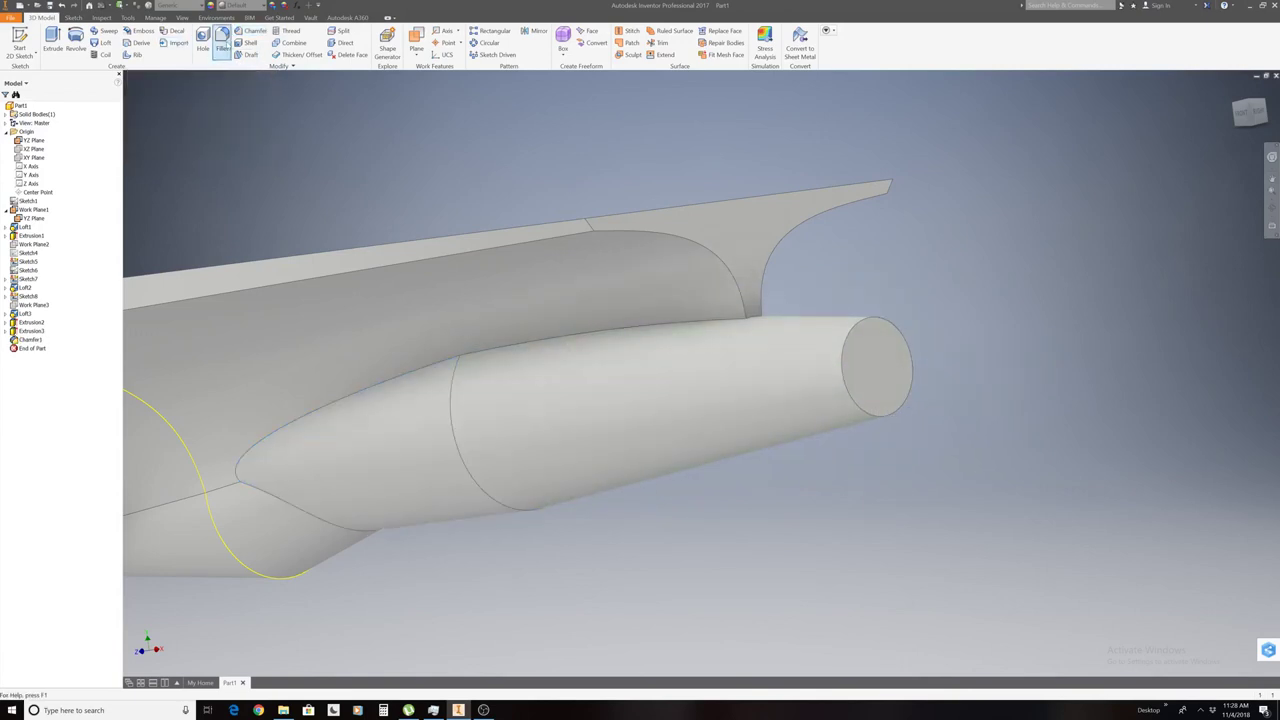
pyautogui.click(844, 380)
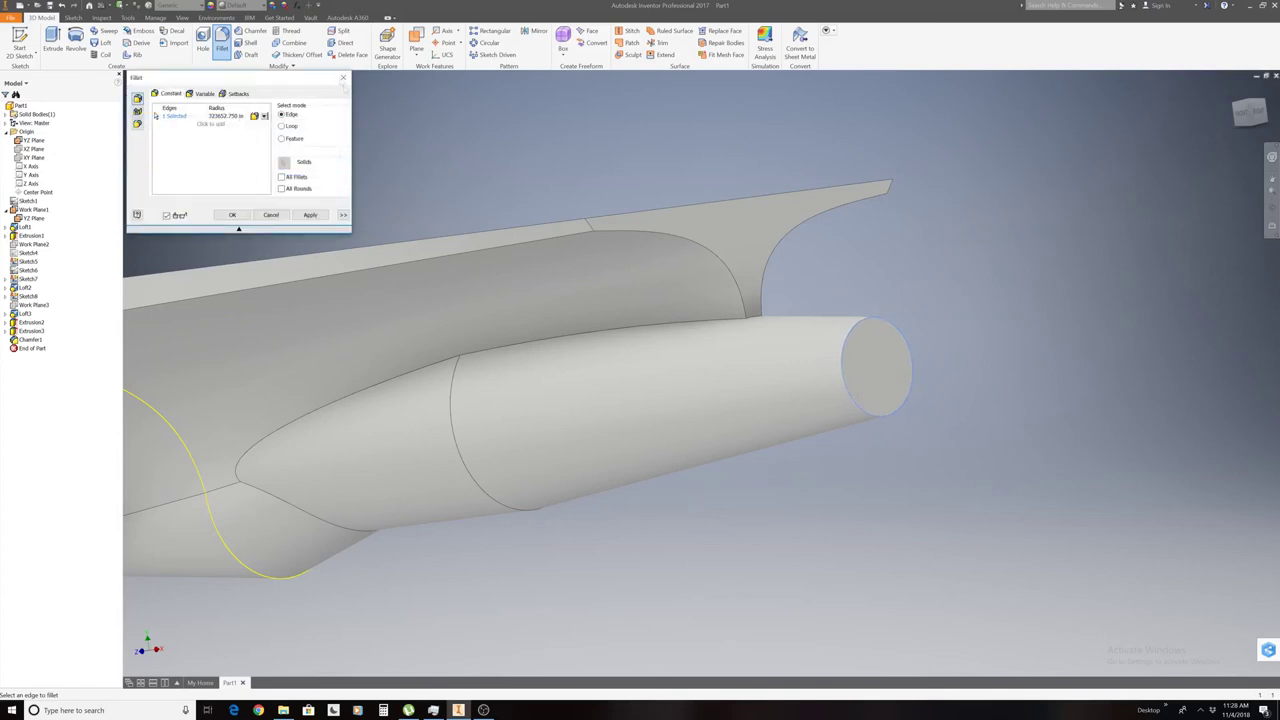
pyautogui.click(343, 77)
pyautogui.click(222, 45)
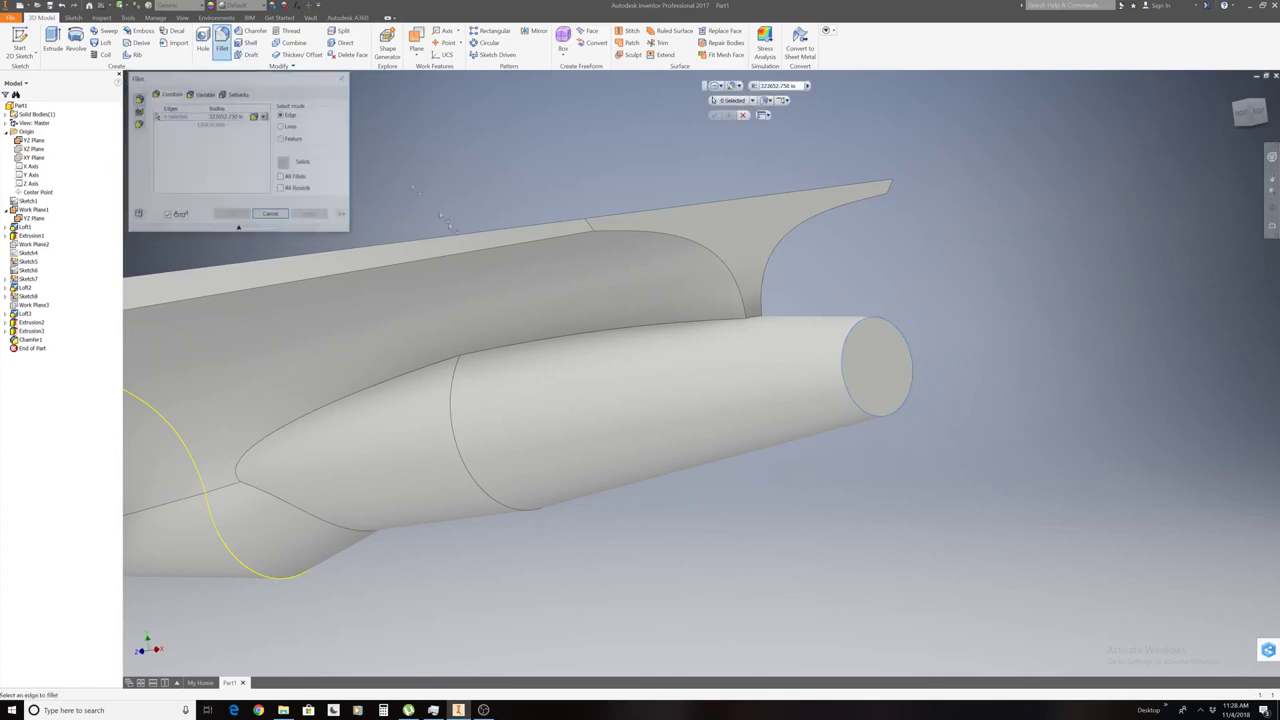
pyautogui.click(846, 352)
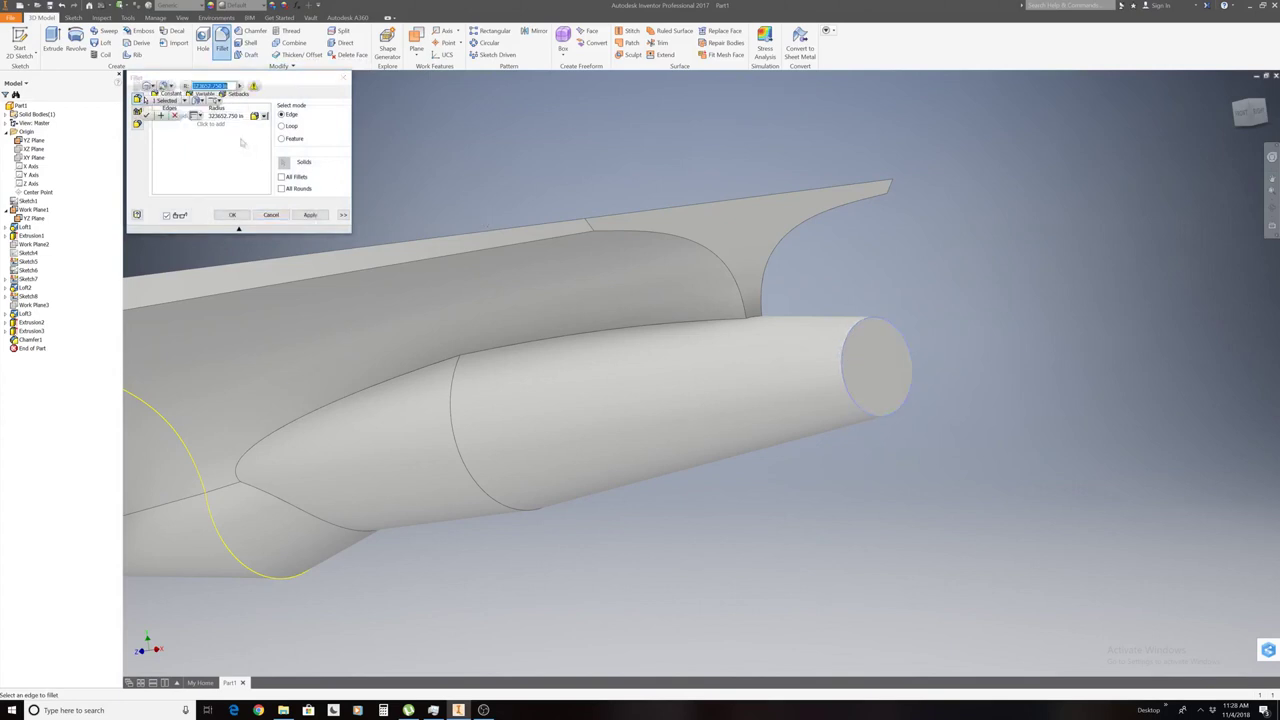
pyautogui.scroll(-5, 562, 247)
pyautogui.scroll(-3, 562, 247)
pyautogui.scroll(-2, 562, 247)
pyautogui.scroll(-2, 563, 247)
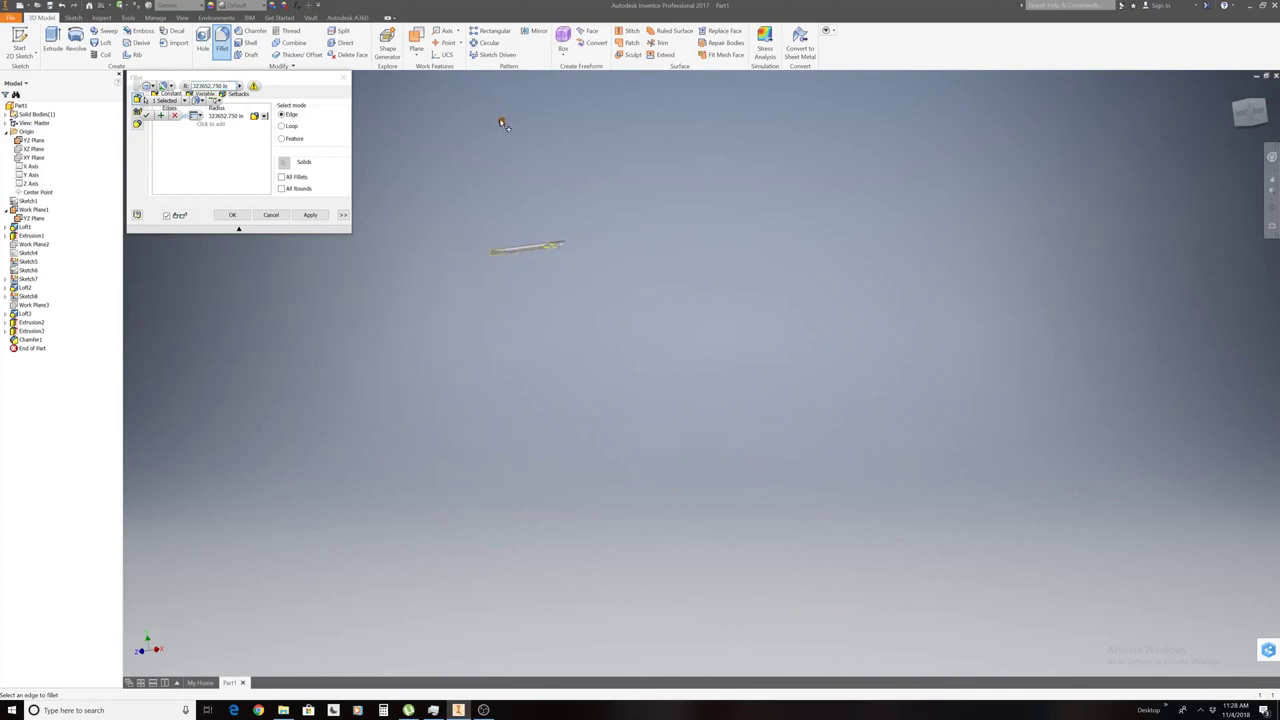
pyautogui.click(563, 246)
pyautogui.scroll(-3, 578, 262)
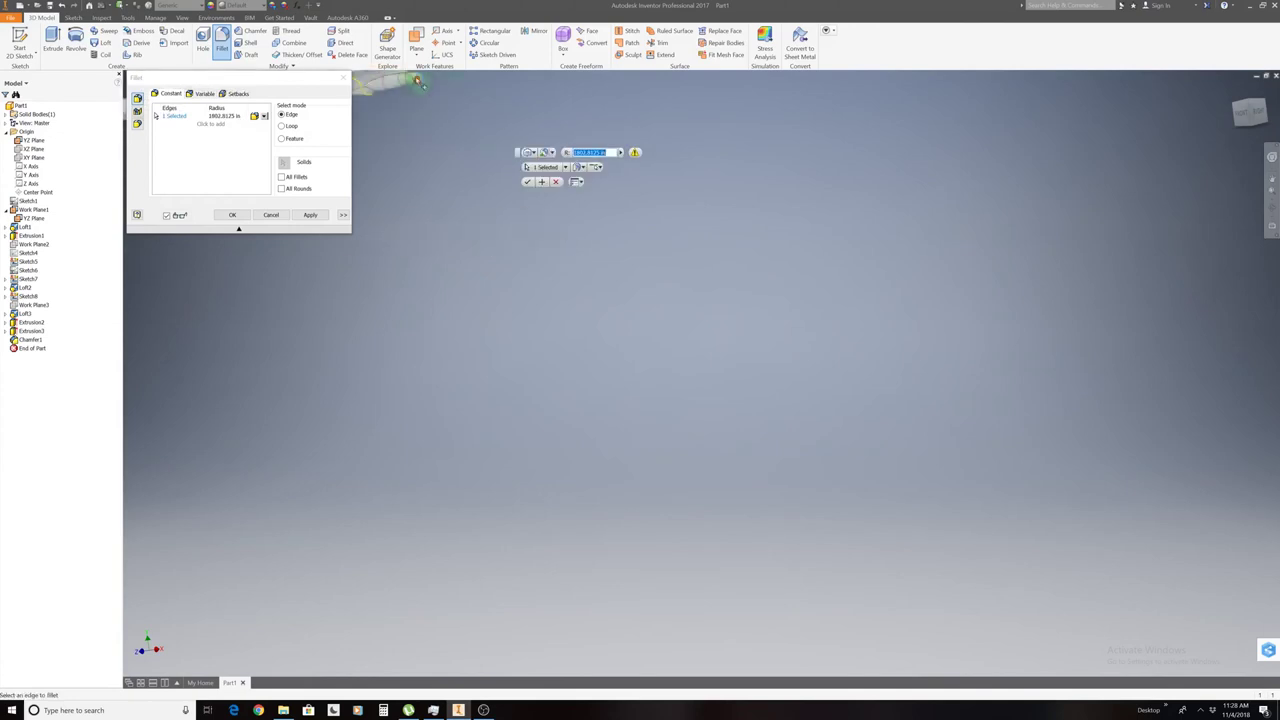
pyautogui.scroll(3, 418, 82)
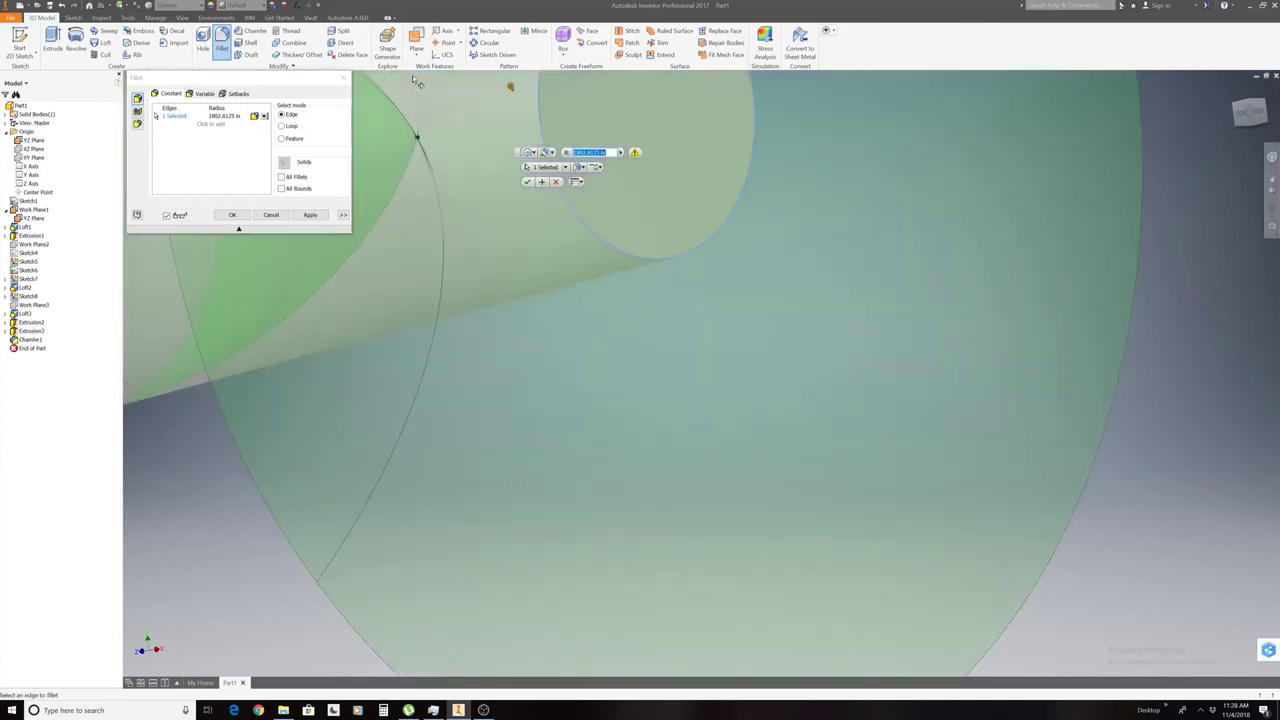
pyautogui.scroll(-2, 430, 82)
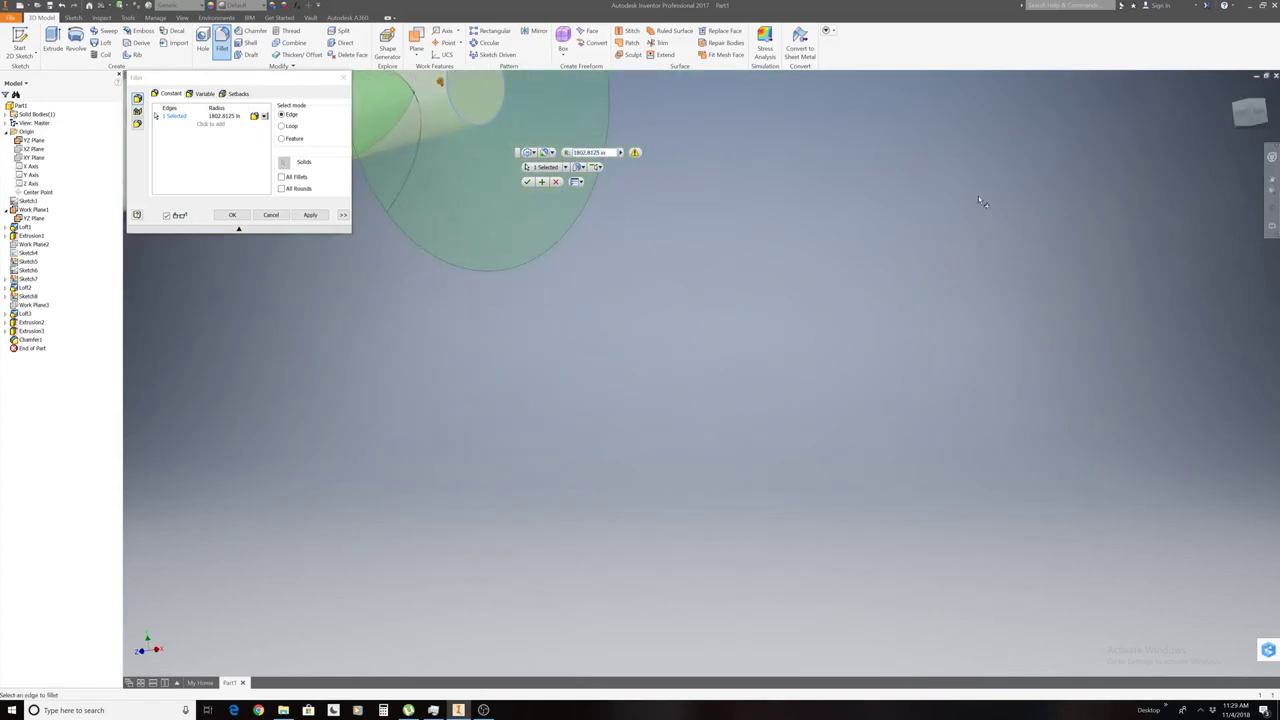
pyautogui.click(1272, 178)
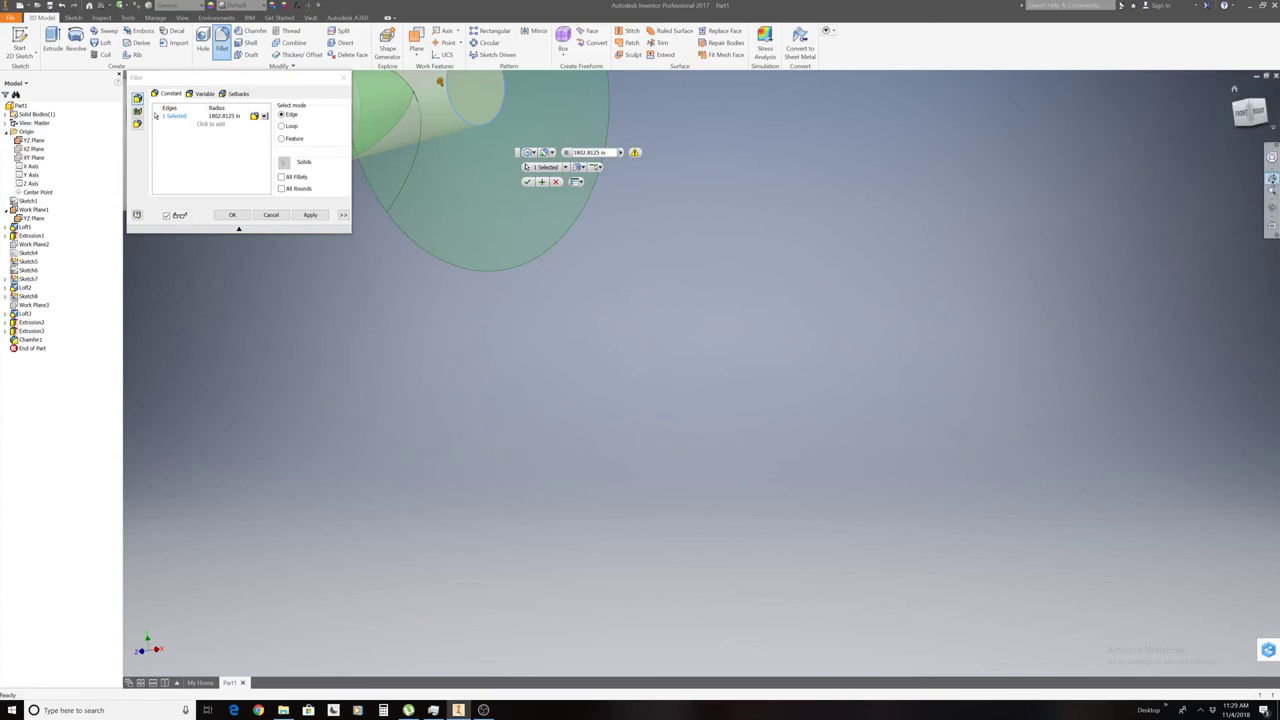
pyautogui.moveTo(623, 118)
pyautogui.mouseDown()
pyautogui.moveTo(643, 163)
pyautogui.moveTo(816, 369)
pyautogui.mouseUp()
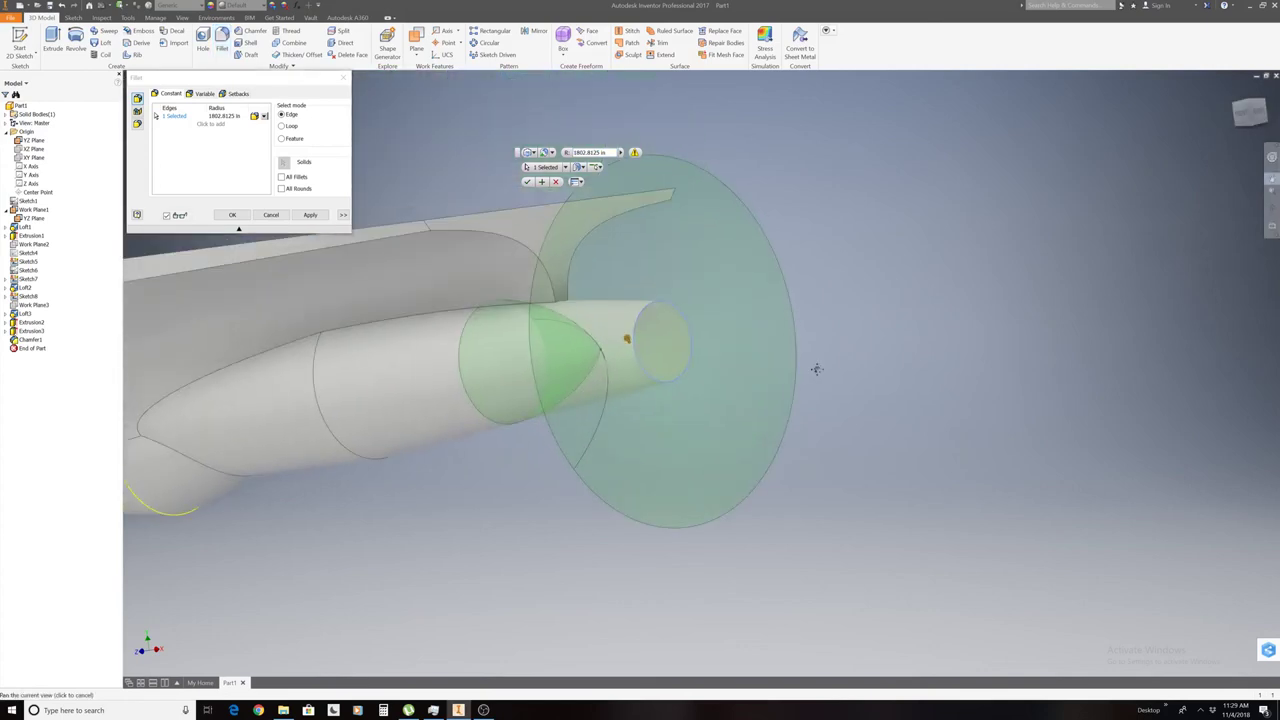
pyautogui.click(557, 182)
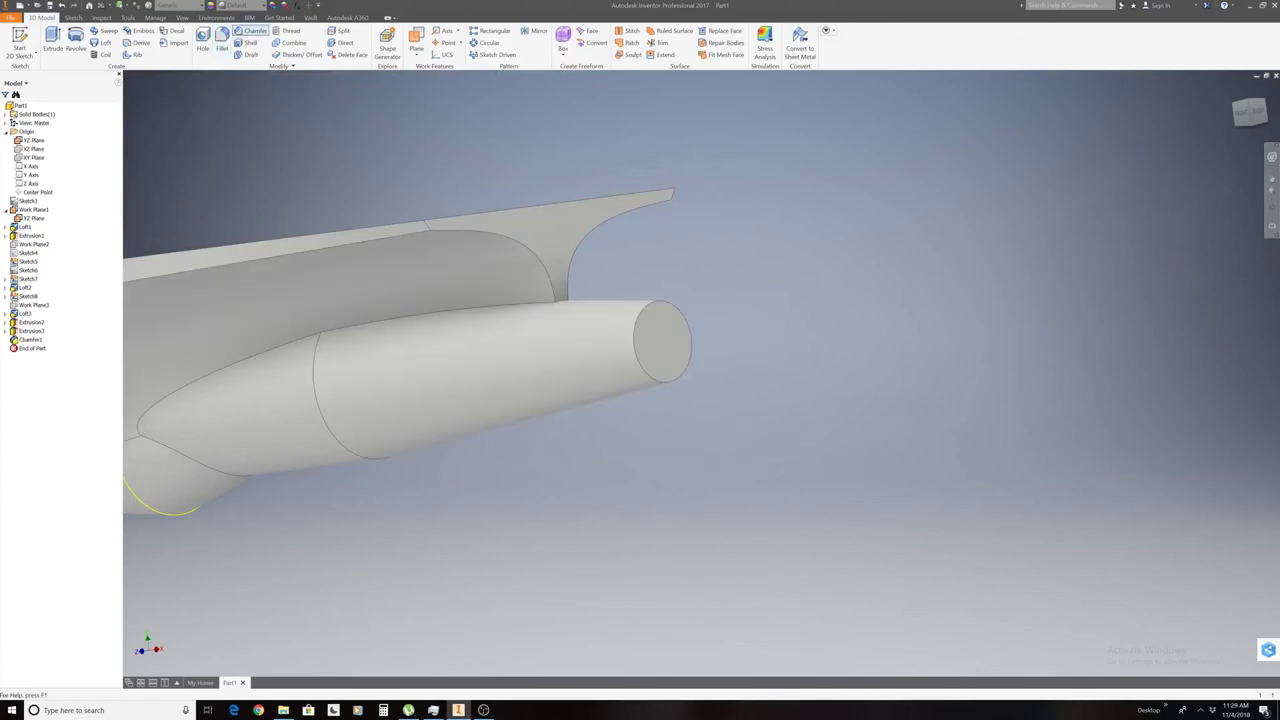
# Fillet the chamfered pod's front tip edge at about 255 in radius, then view the whole model.
pyautogui.click(222, 45)
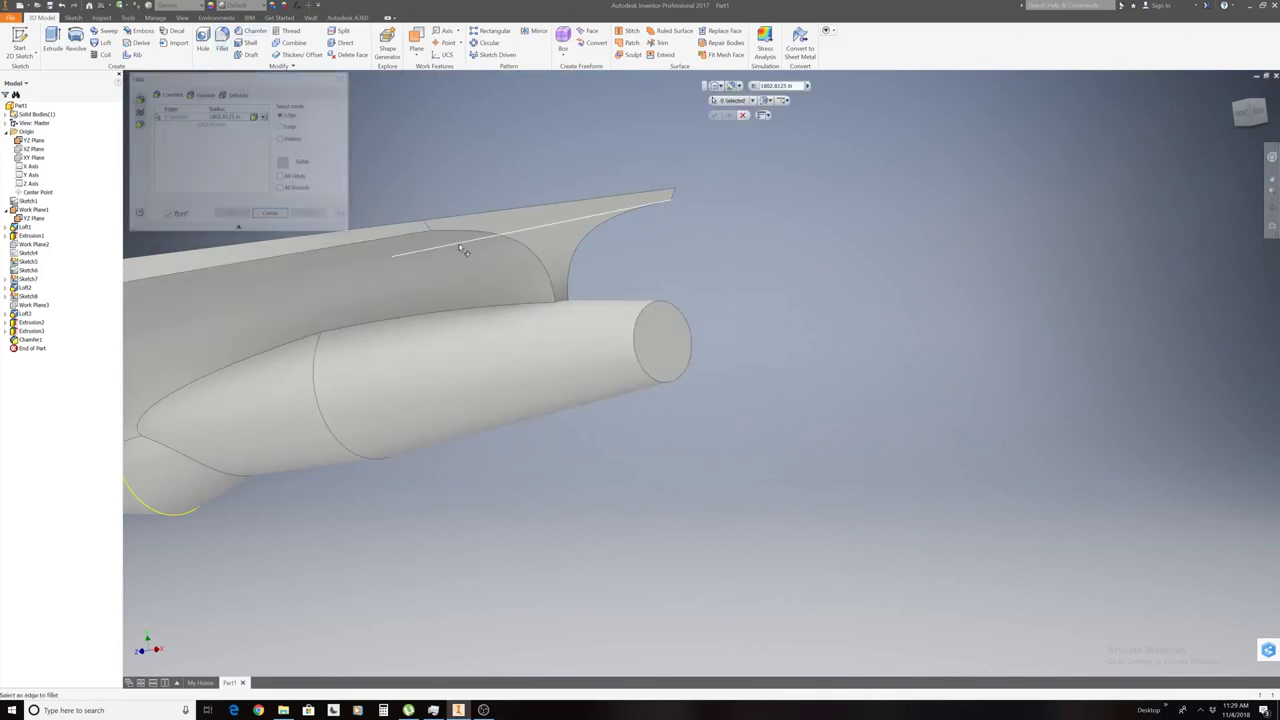
pyautogui.click(645, 370)
pyautogui.moveTo(628, 341)
pyautogui.mouseDown()
pyautogui.moveTo(668, 388)
pyautogui.moveTo(641, 368)
pyautogui.mouseUp()
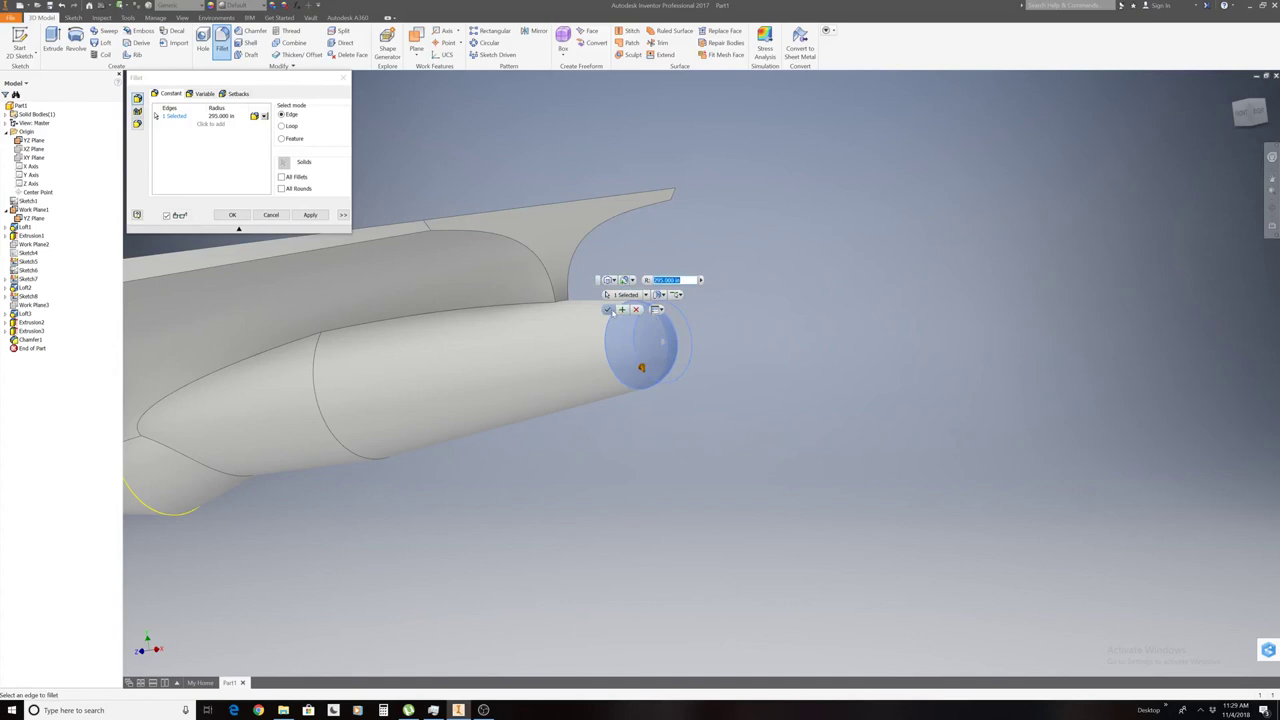
pyautogui.click(607, 310)
pyautogui.press('F5')
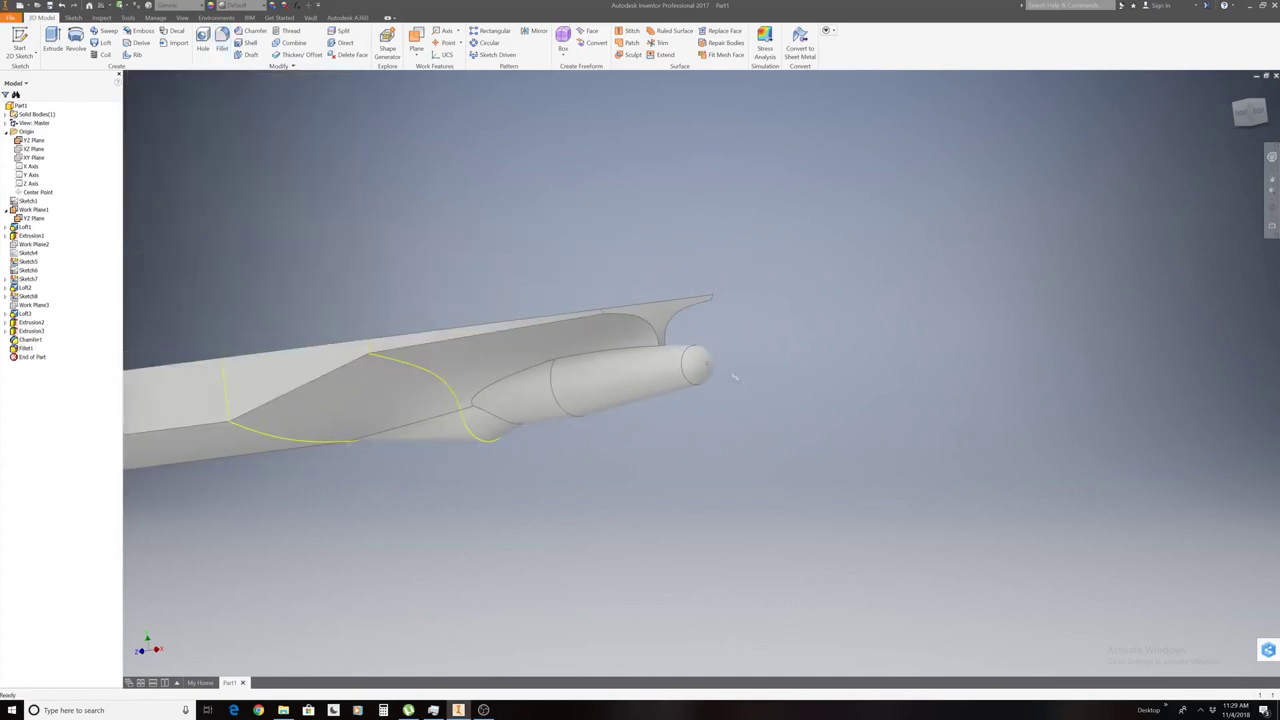
pyautogui.rightClick(673, 318)
pyautogui.click(672, 346)
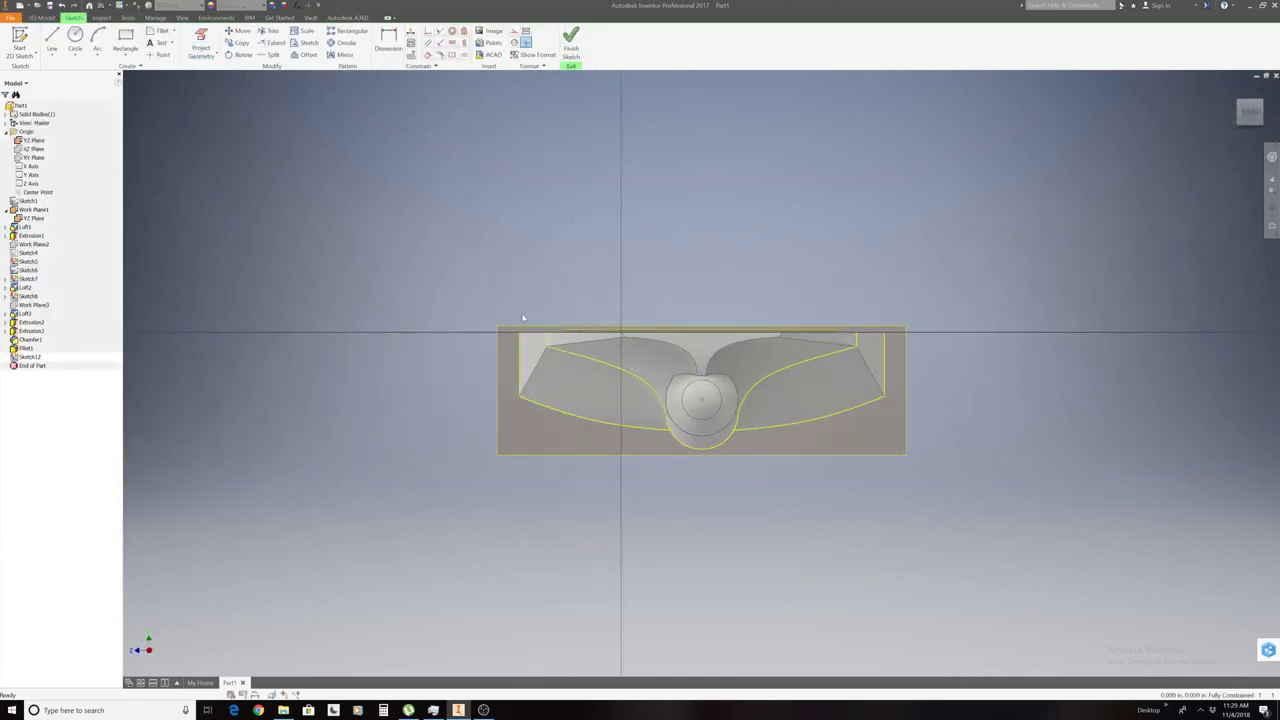
pyautogui.rightClick(571, 150)
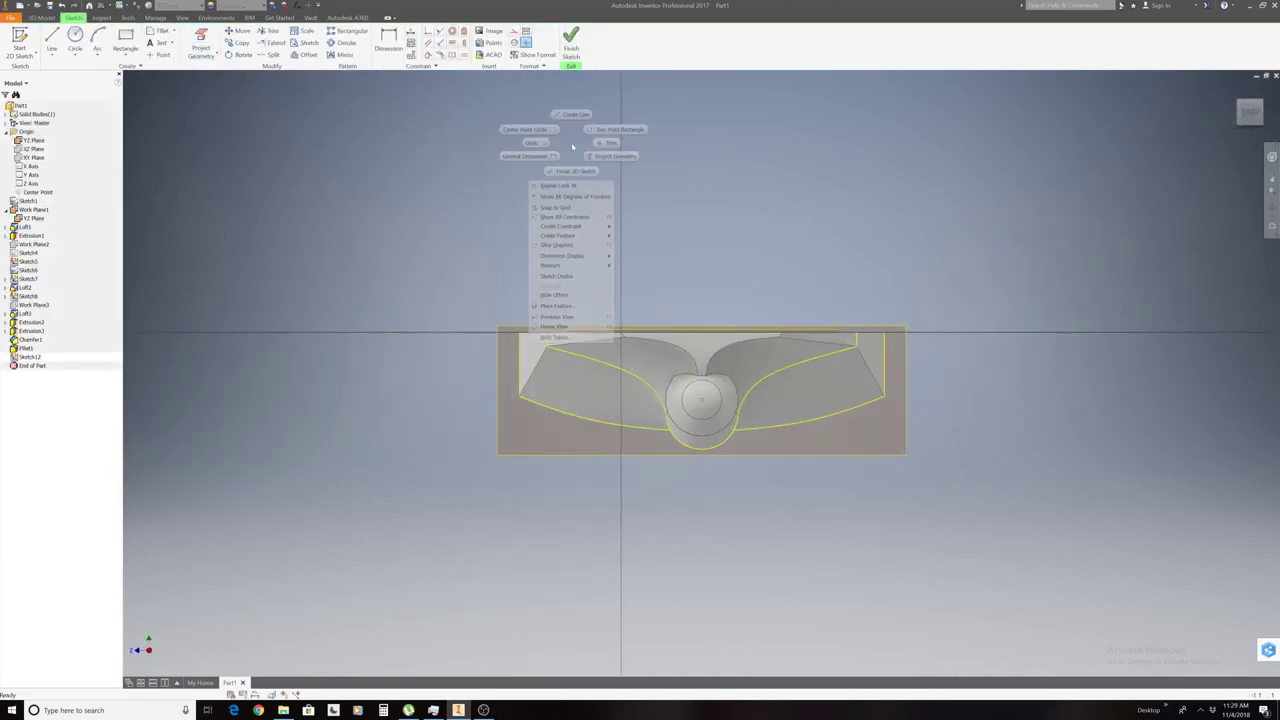
pyautogui.click(541, 147)
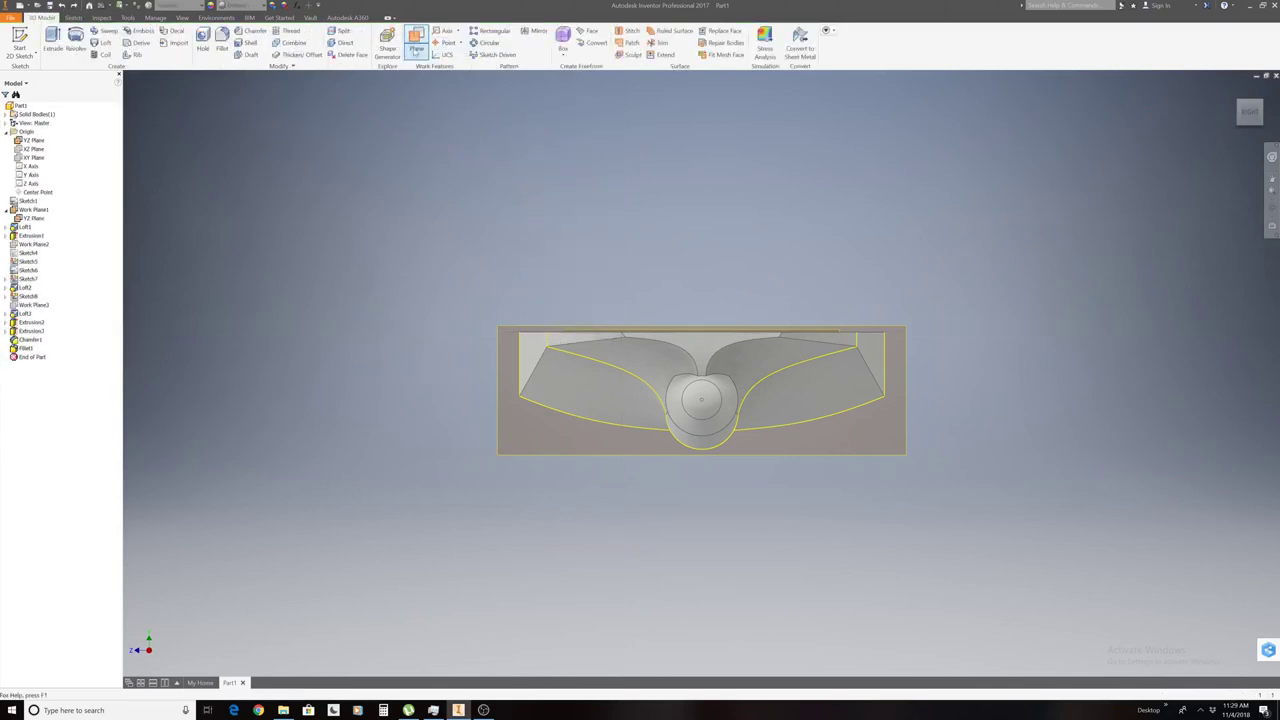
pyautogui.click(416, 50)
# Create a work plane parallel to the top face through the nose pod's tip.
pyautogui.click(417, 72)
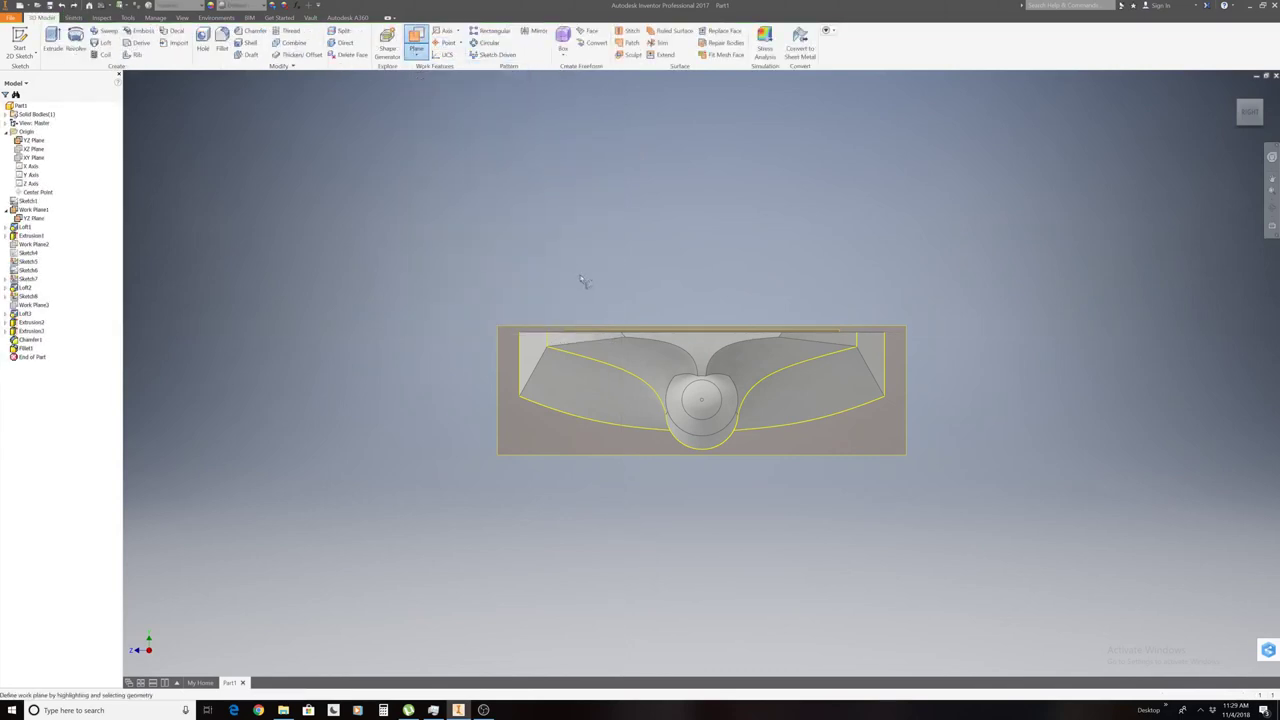
pyautogui.click(416, 52)
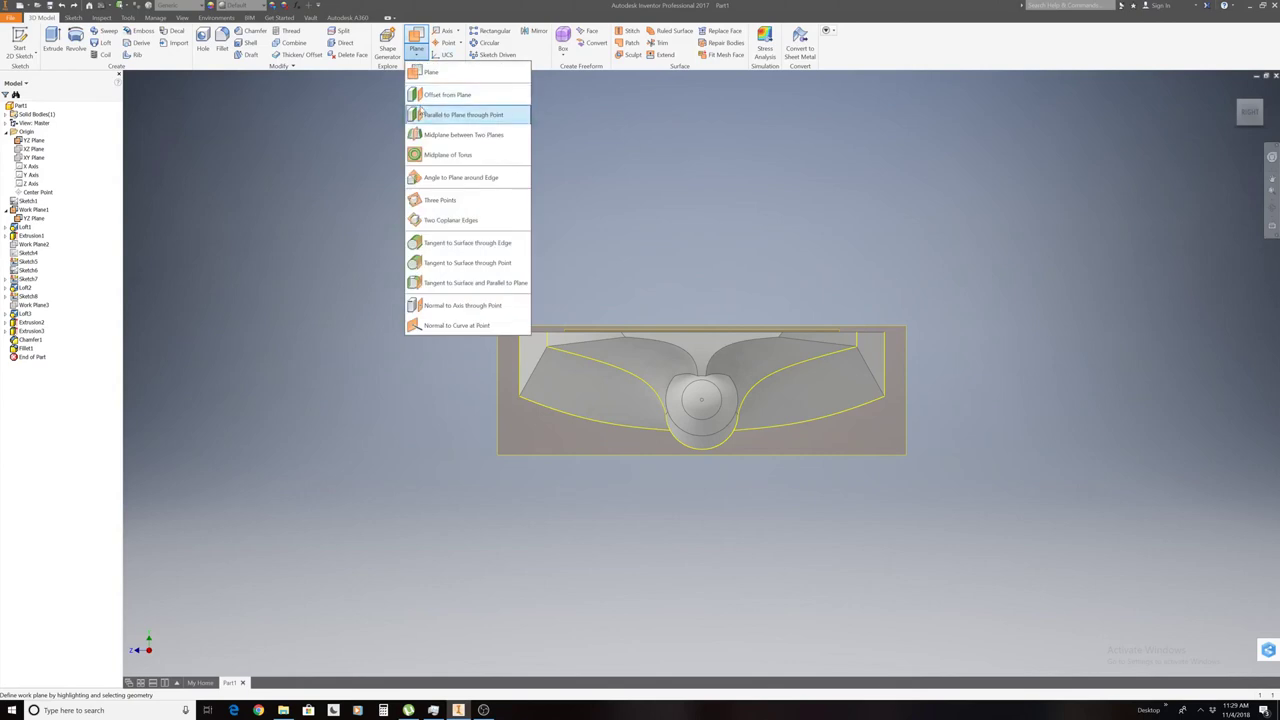
pyautogui.click(460, 114)
pyautogui.click(702, 357)
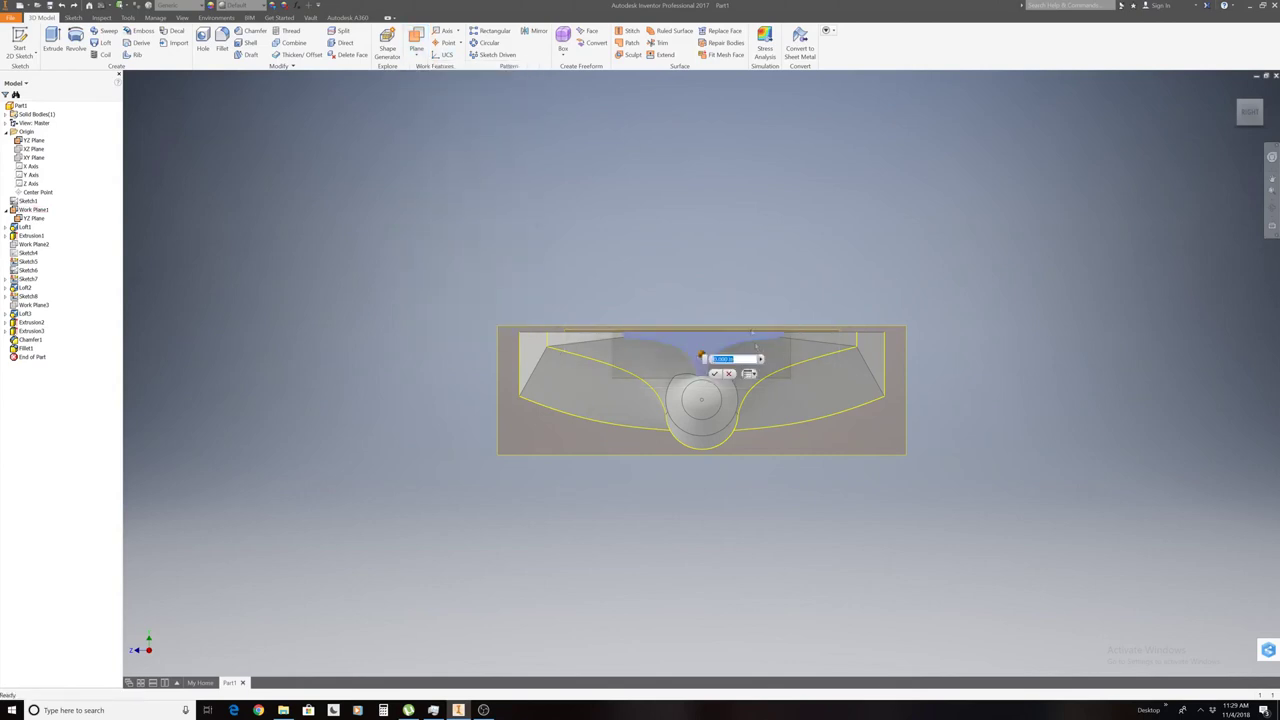
pyautogui.click(1254, 112)
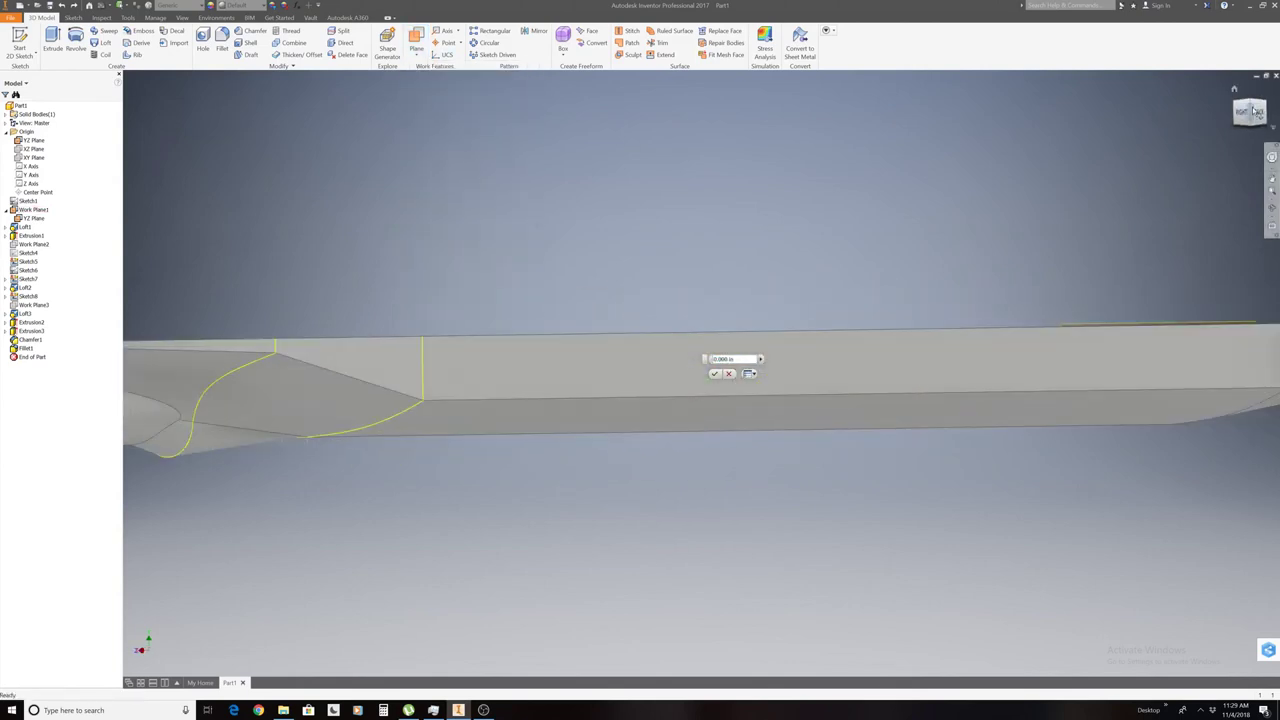
pyautogui.scroll(3, 542, 350)
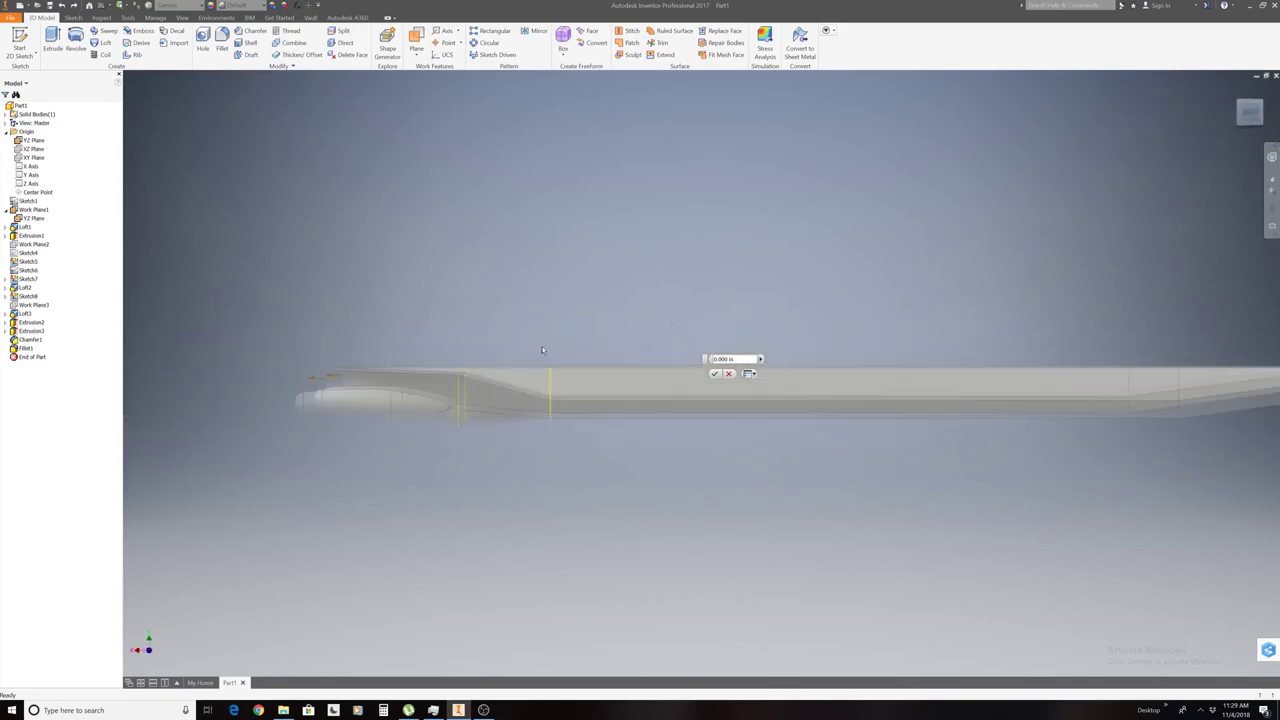
pyautogui.scroll(2, 542, 350)
pyautogui.scroll(1, 542, 350)
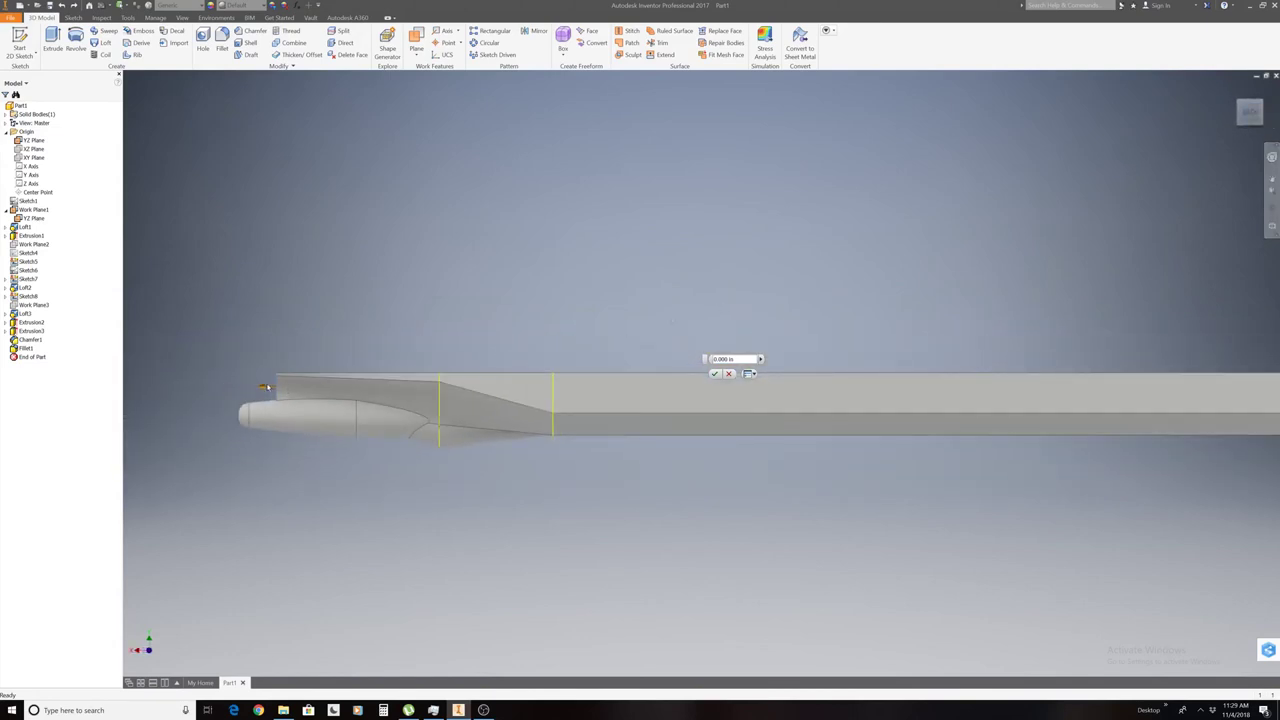
pyautogui.click(267, 387)
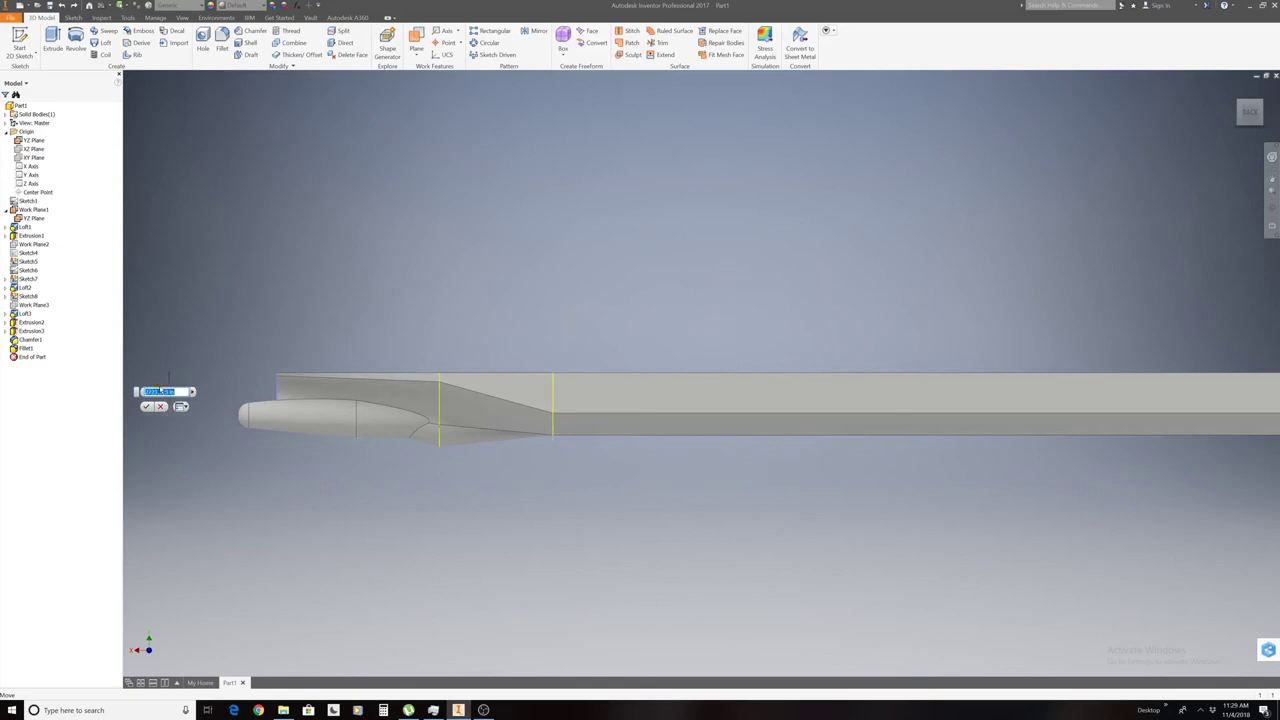
pyautogui.click(147, 406)
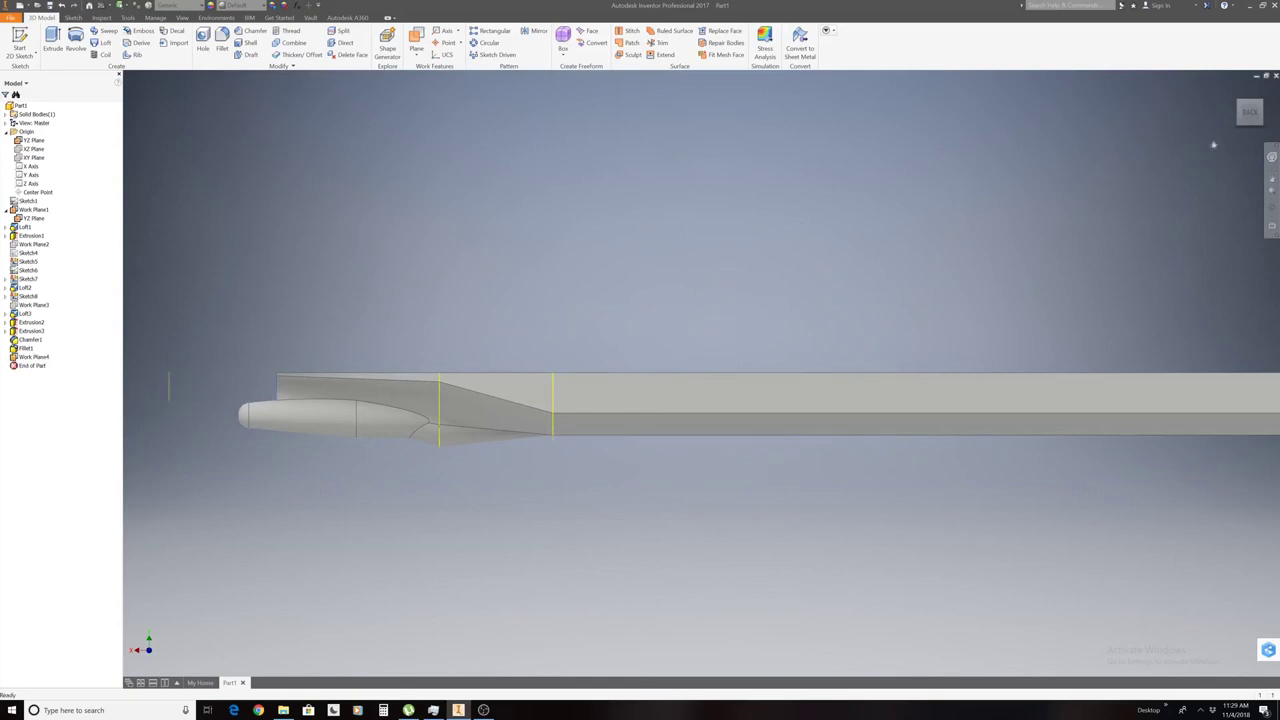
# Orbit around the model and select the new Work Plane4 at the nose.
pyautogui.click(1257, 123)
pyautogui.keyDown('shift'); pyautogui.moveTo(881, 409); pyautogui.dragTo(881, 409, button='middle'); pyautogui.keyUp('shift')
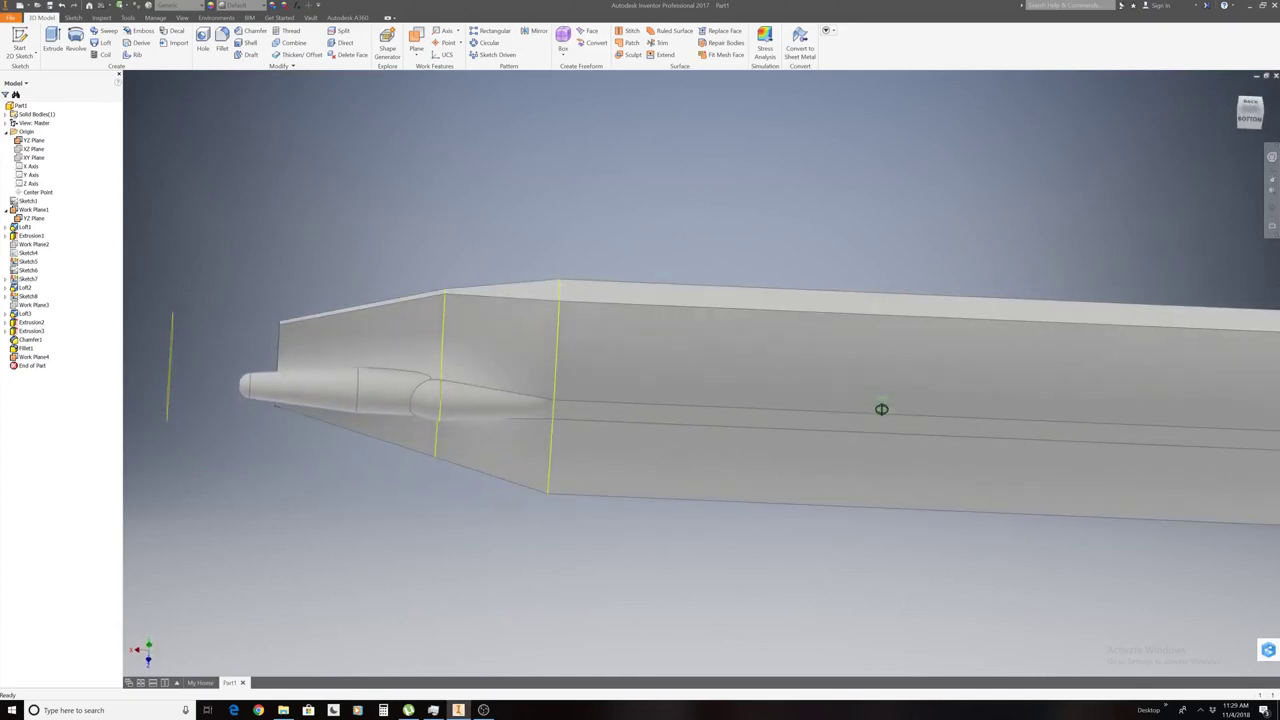
pyautogui.click(1243, 105)
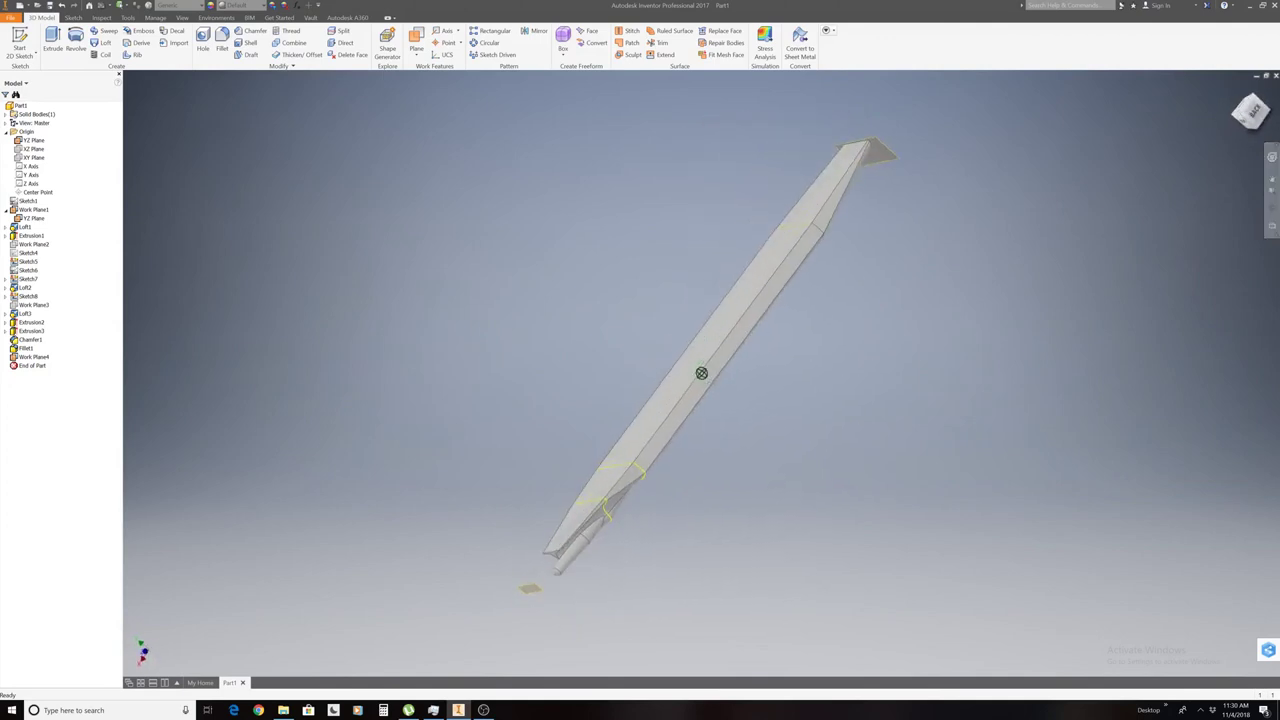
pyautogui.click(1242, 120)
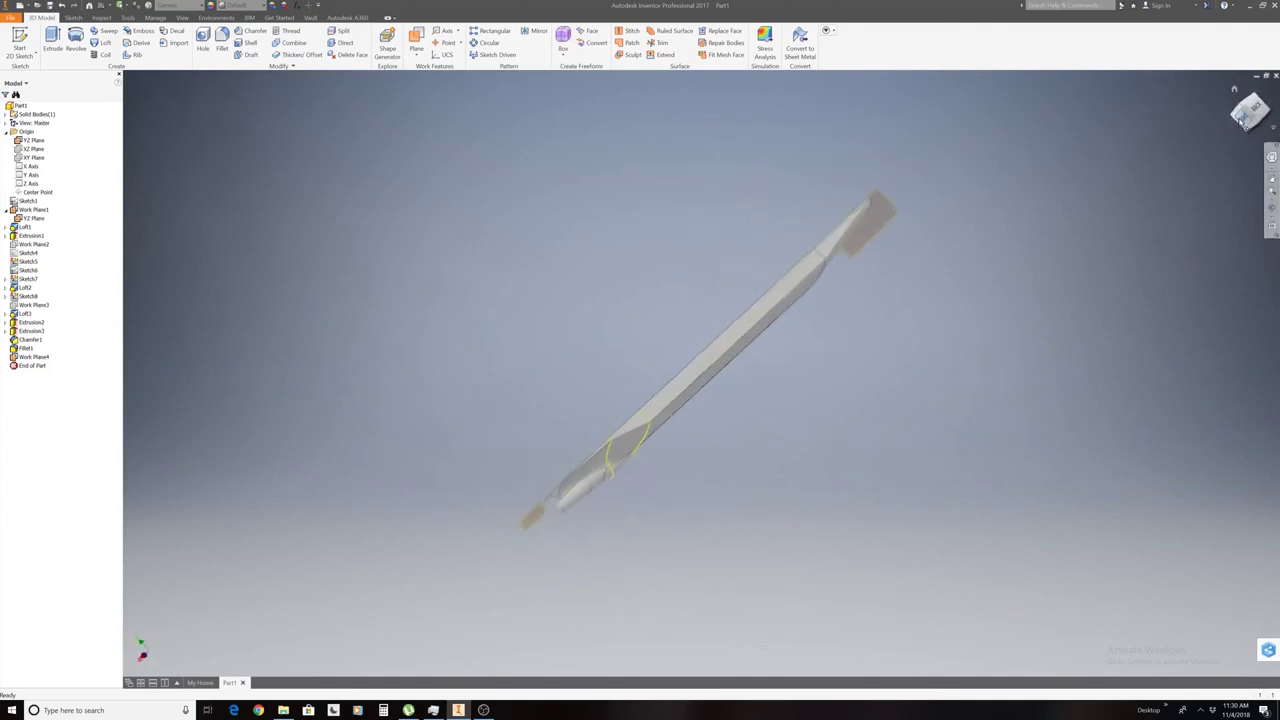
pyautogui.scroll(5, 682, 369)
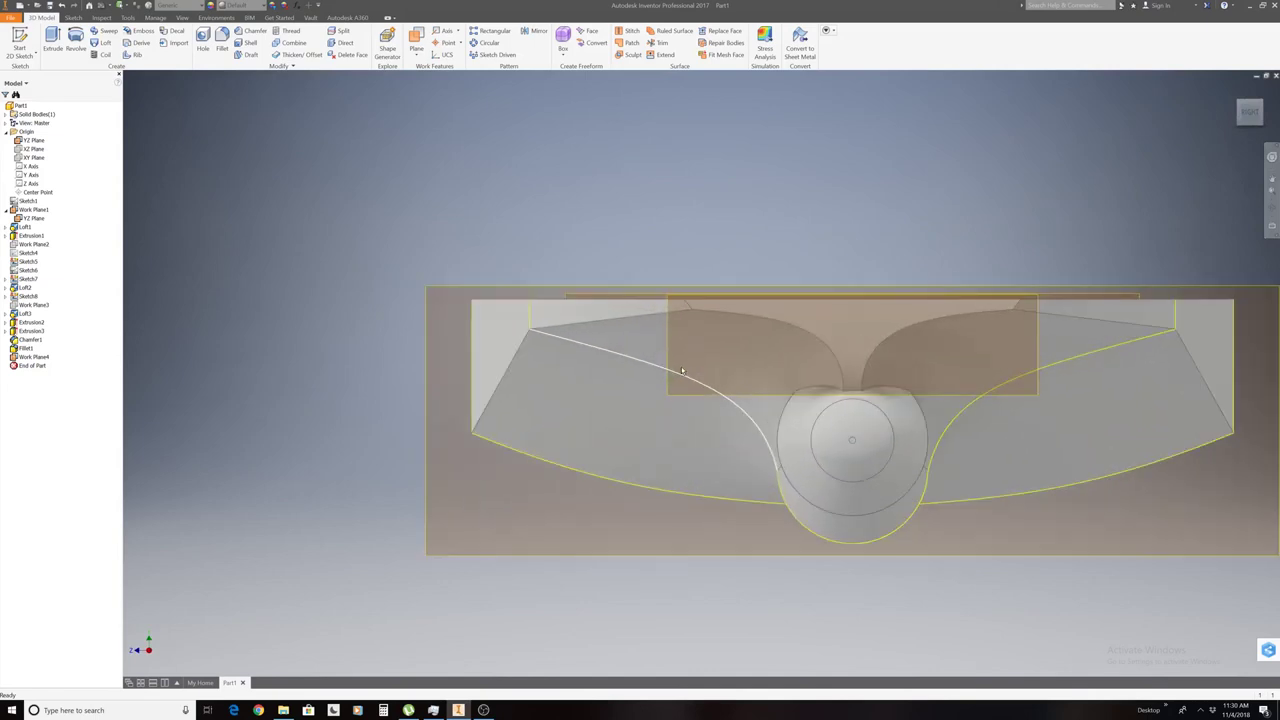
pyautogui.click(819, 398)
# On Work Plane4, sketch a short line at the pod's top and a vertical line to the body's top edge.
pyautogui.rightClick(819, 398)
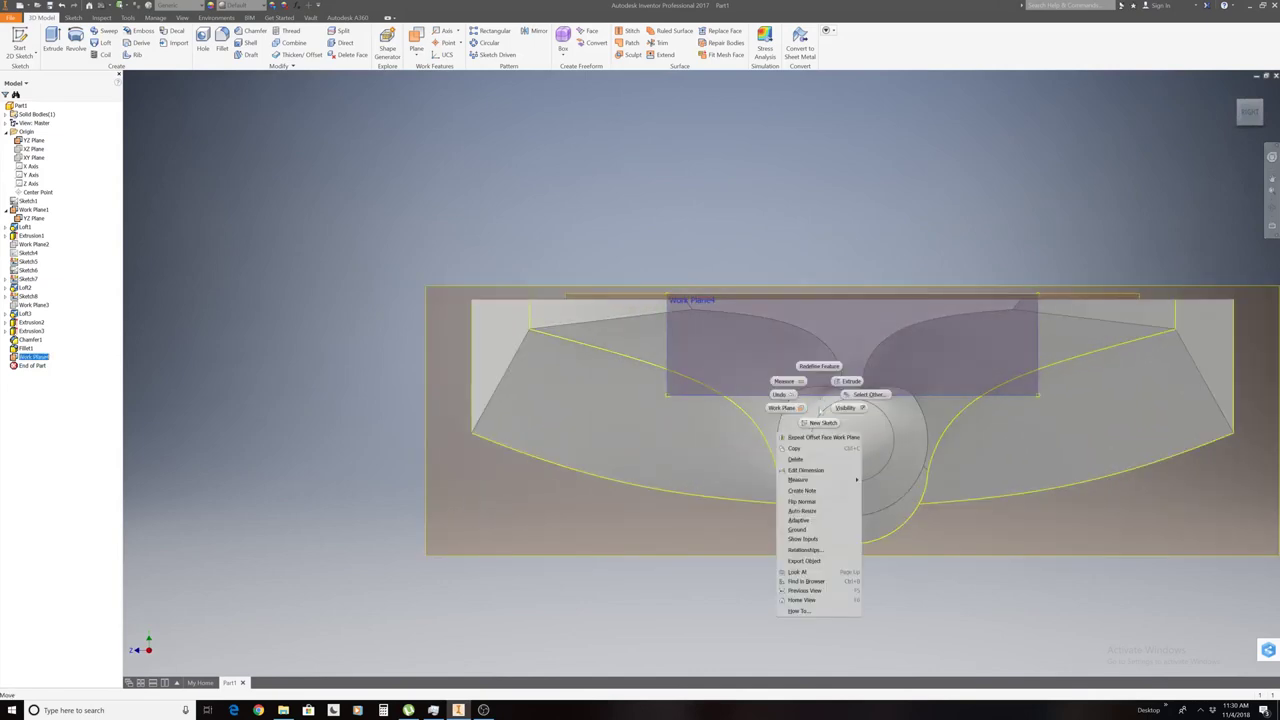
pyautogui.click(825, 398)
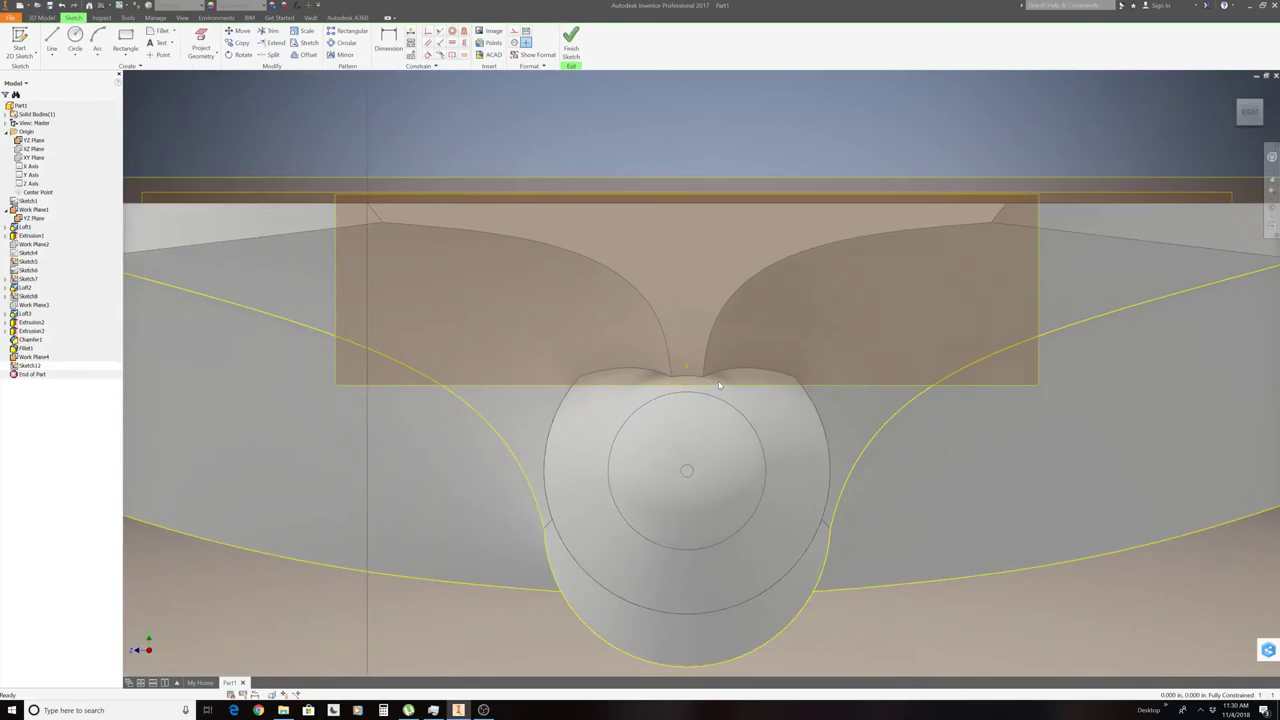
pyautogui.click(52, 40)
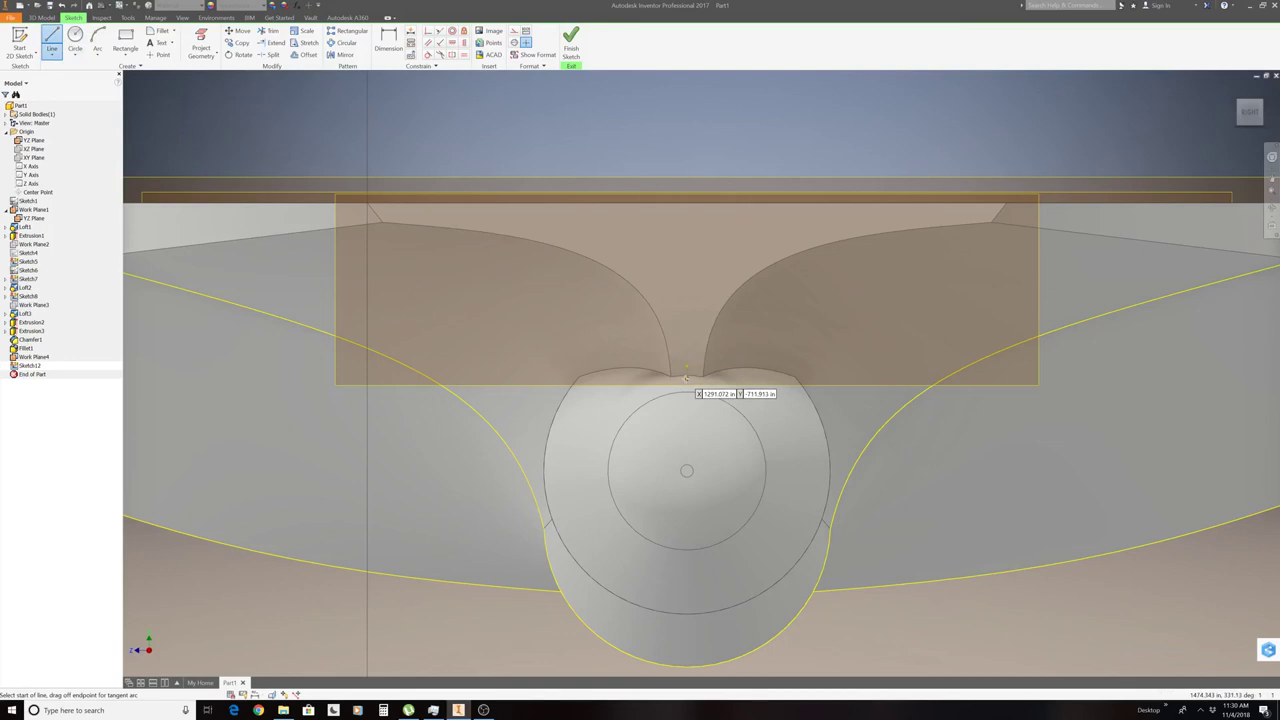
pyautogui.click(685, 374)
pyautogui.scroll(3, 690, 392)
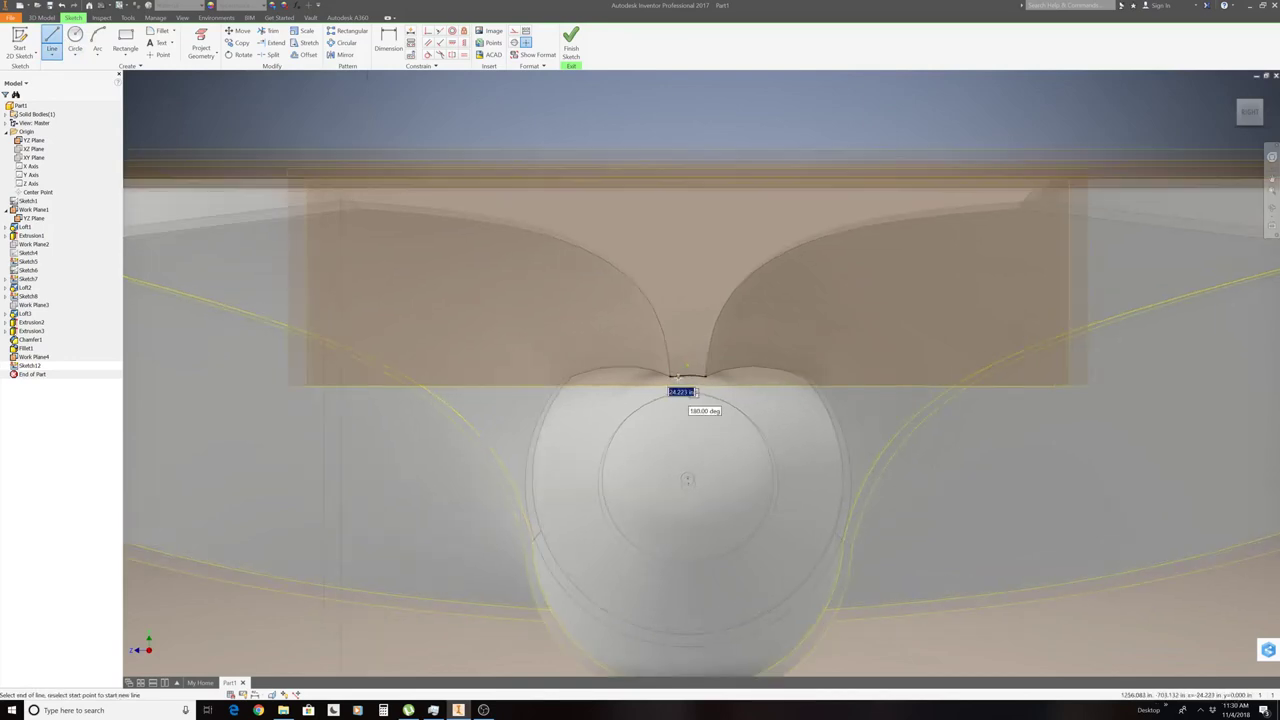
pyautogui.scroll(1, 690, 385)
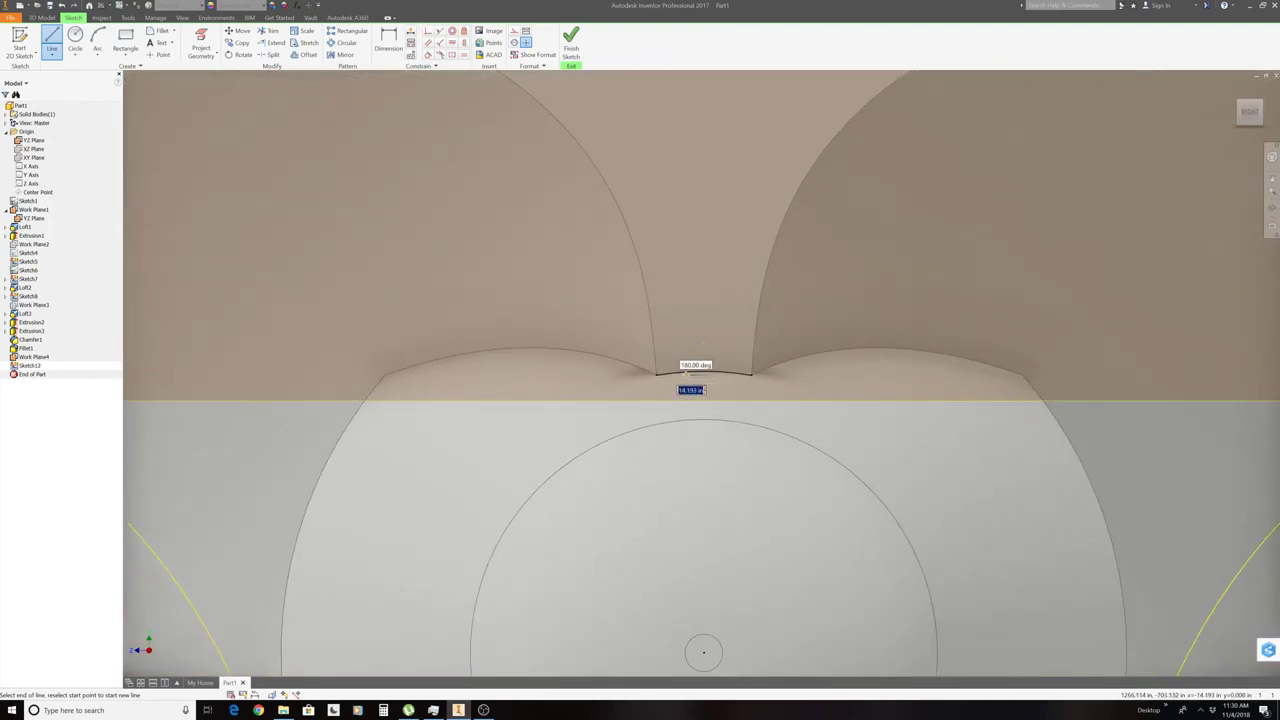
pyautogui.click(670, 374)
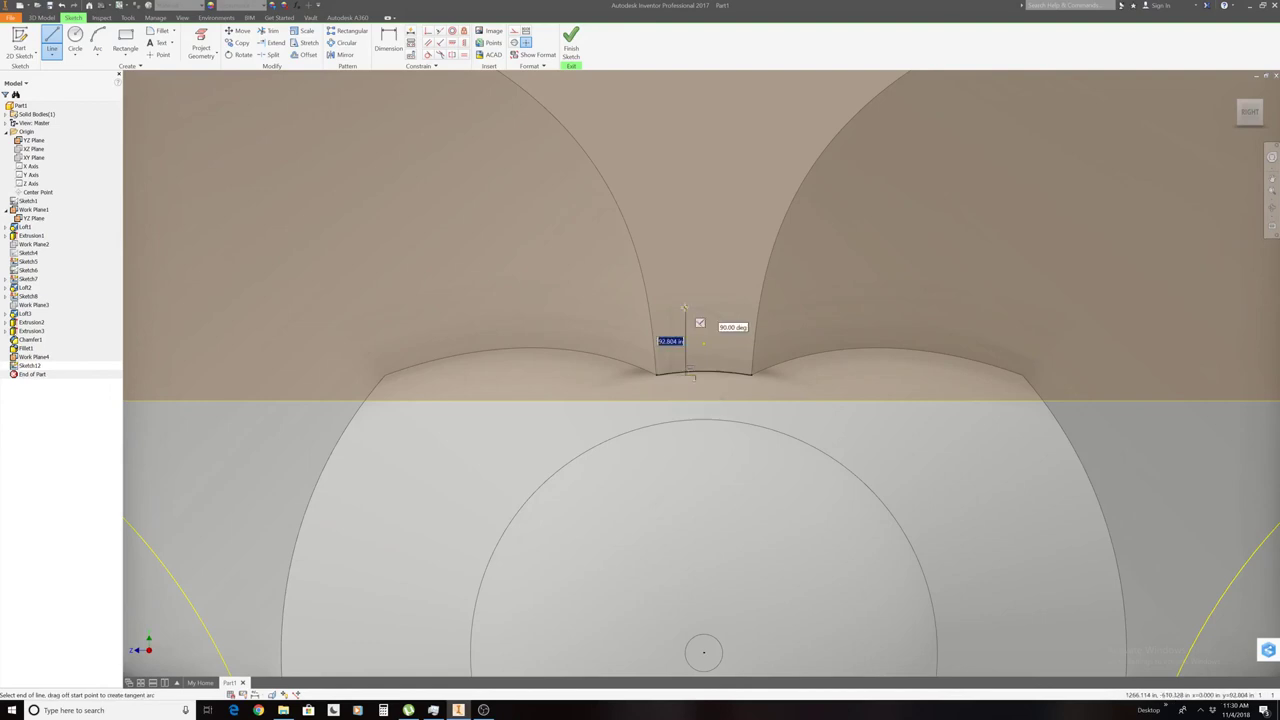
pyautogui.scroll(-3, 695, 320)
pyautogui.scroll(-2, 684, 310)
pyautogui.scroll(3, 684, 312)
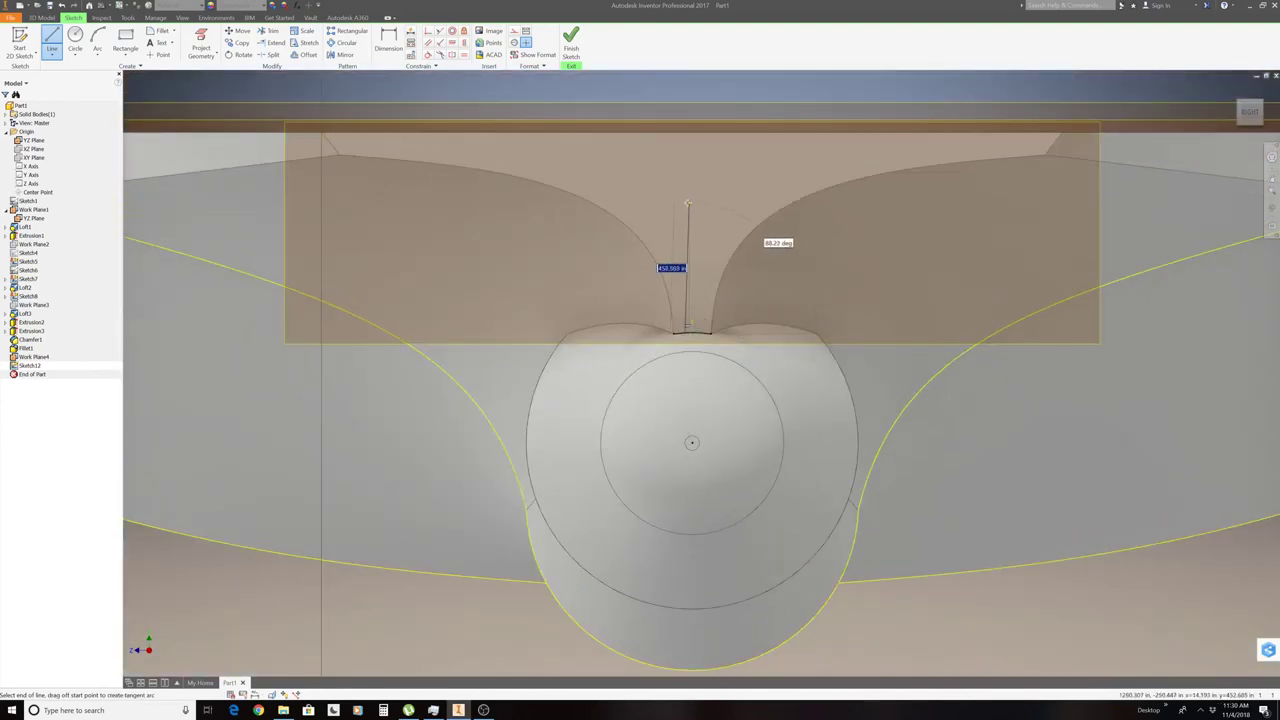
pyautogui.click(685, 135)
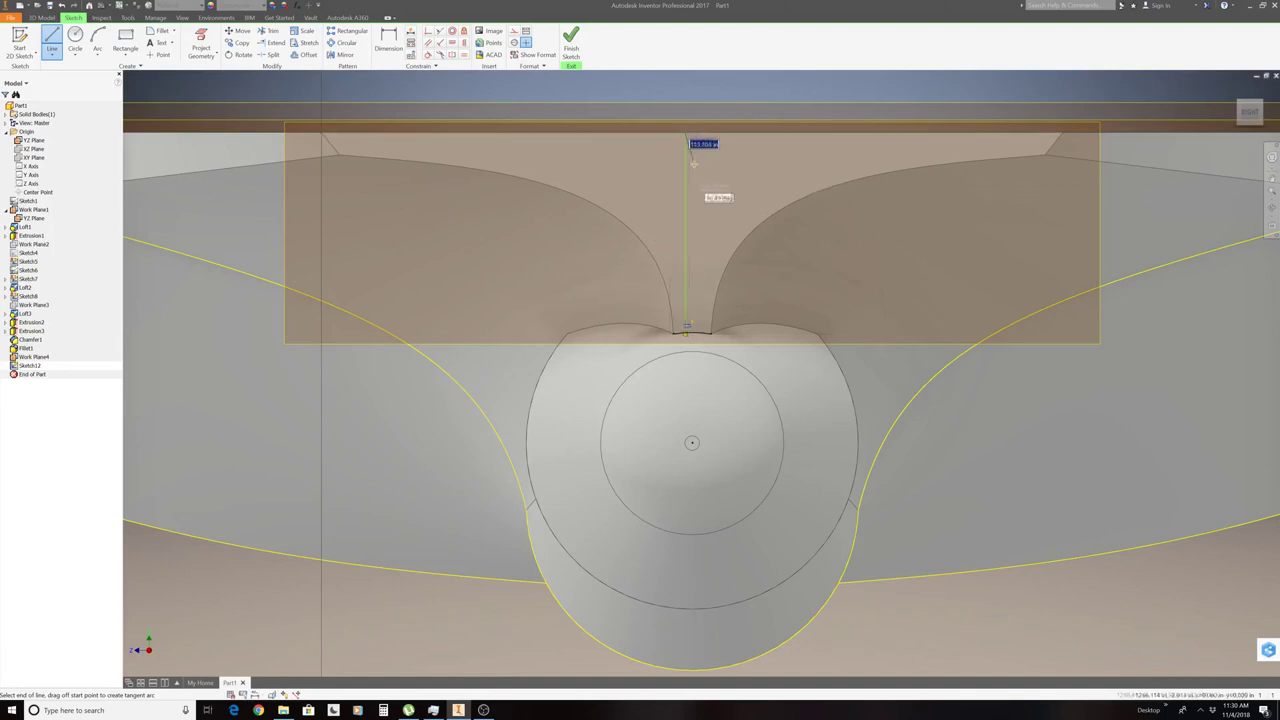
pyautogui.rightClick(694, 163)
pyautogui.click(686, 210)
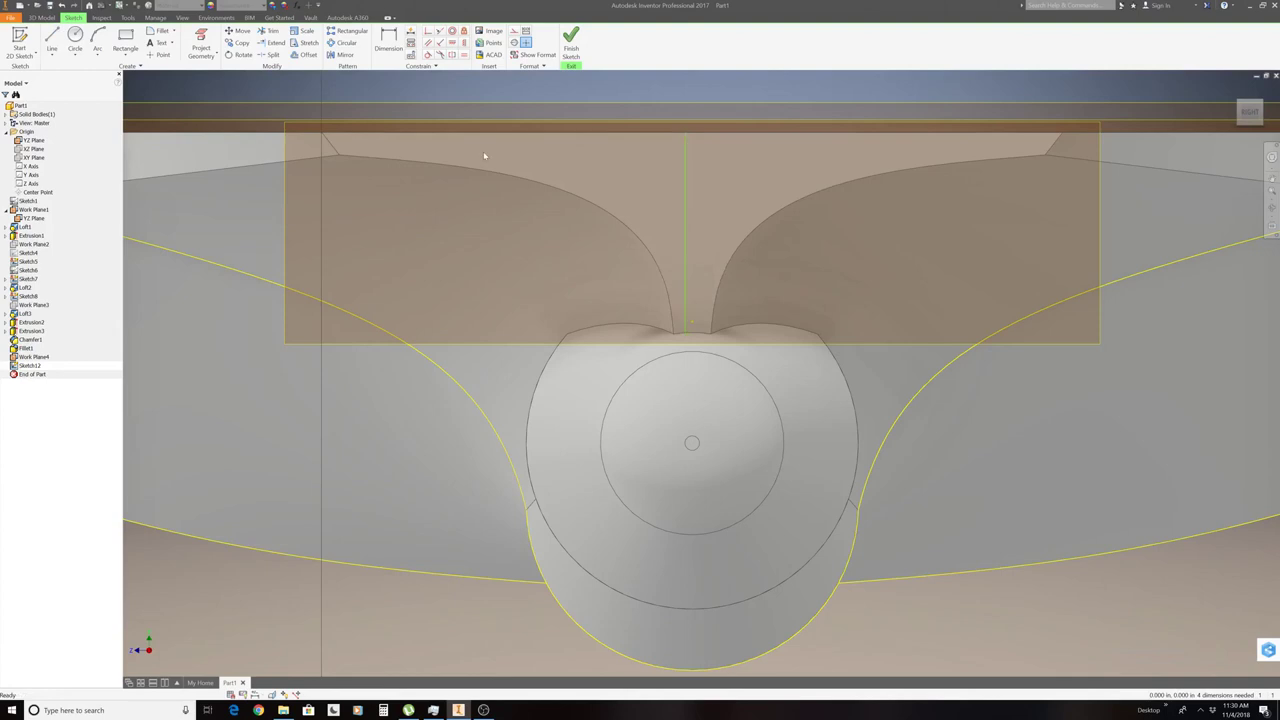
# Add an axis line near the pod's top and mirror the vertical line across it.
pyautogui.click(51, 41)
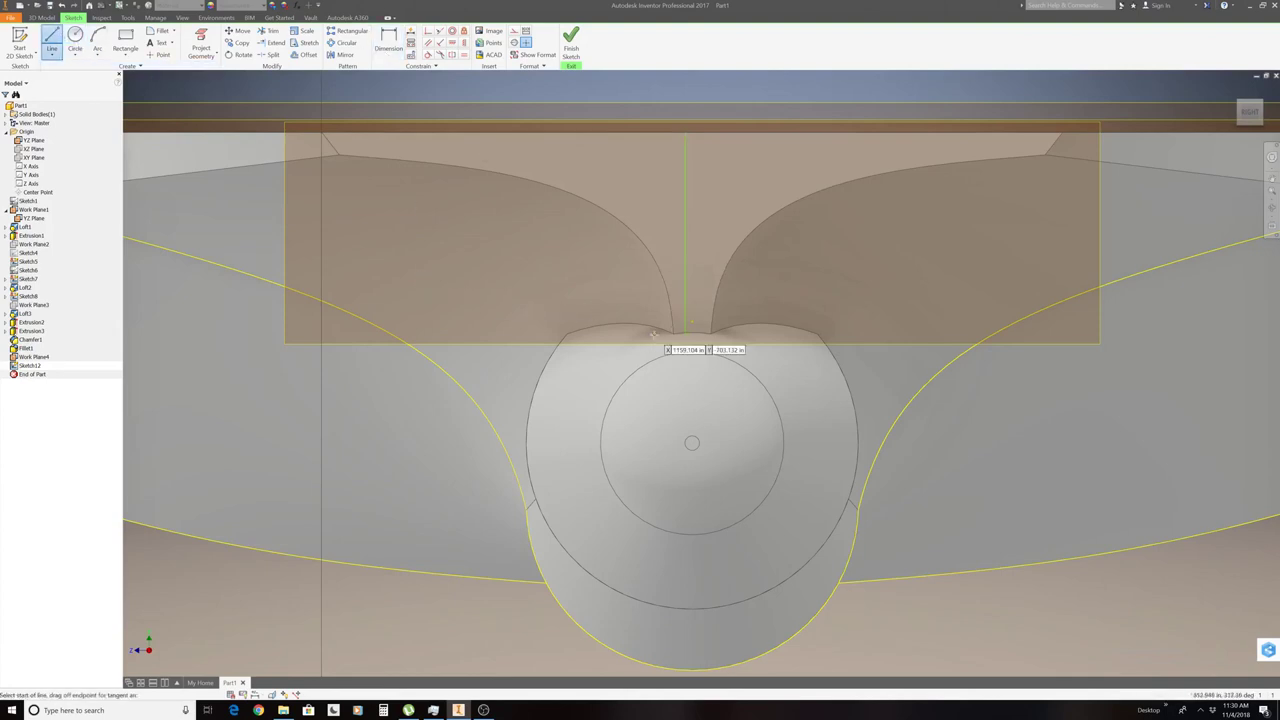
pyautogui.click(689, 321)
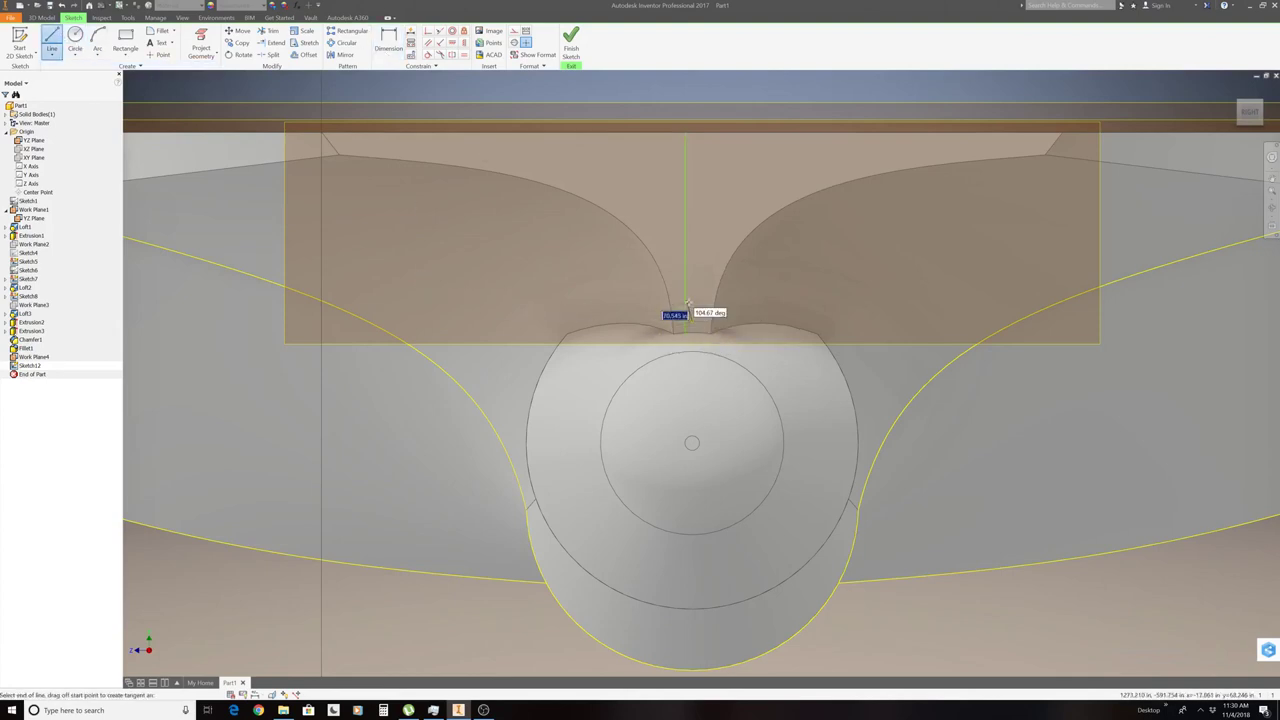
pyautogui.rightClick(691, 303)
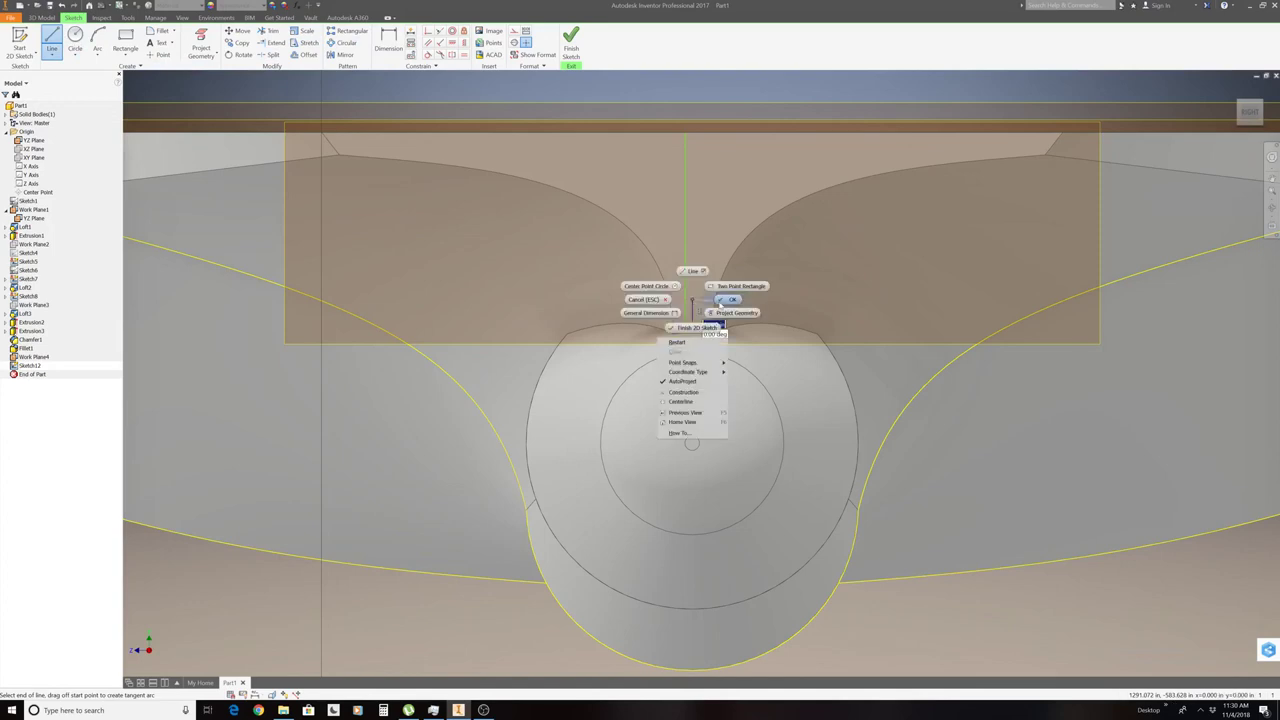
pyautogui.click(720, 300)
pyautogui.click(340, 54)
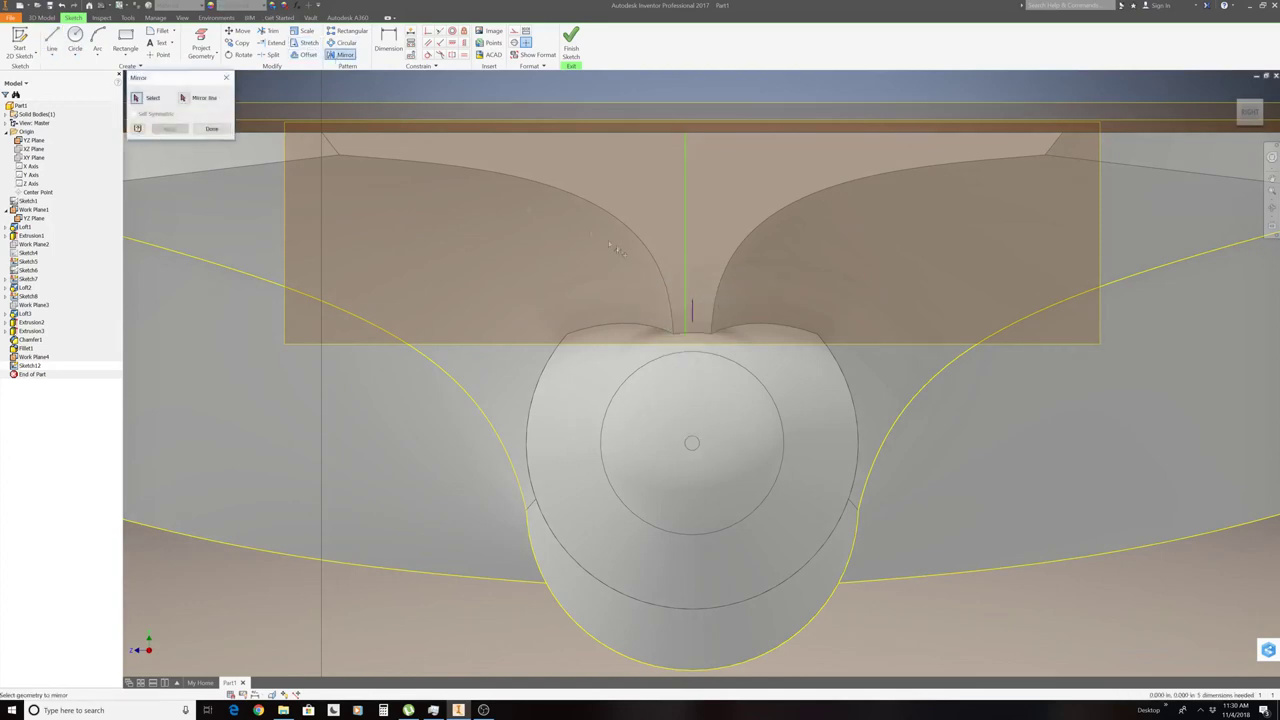
pyautogui.click(687, 266)
pyautogui.click(186, 98)
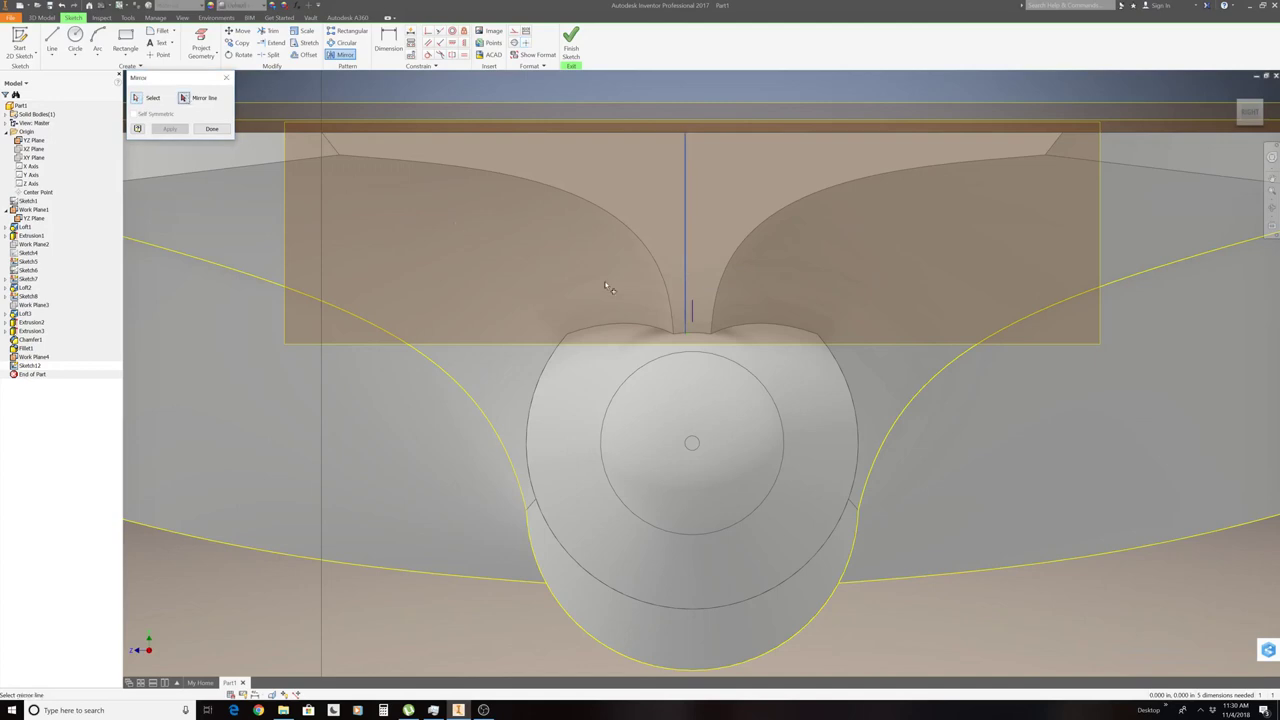
pyautogui.click(690, 316)
pyautogui.click(183, 134)
pyautogui.click(200, 130)
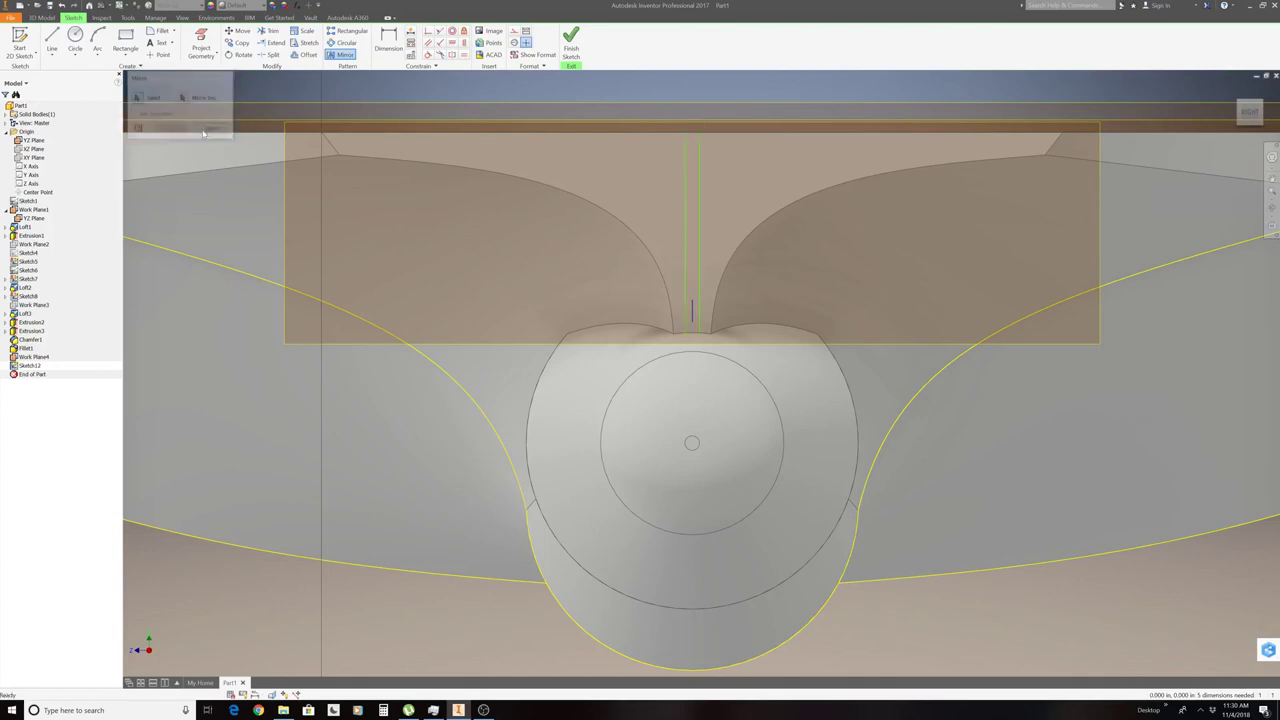
# Join the two vertical lines' tops along the body's top edge and finish the sketch.
pyautogui.click(51, 42)
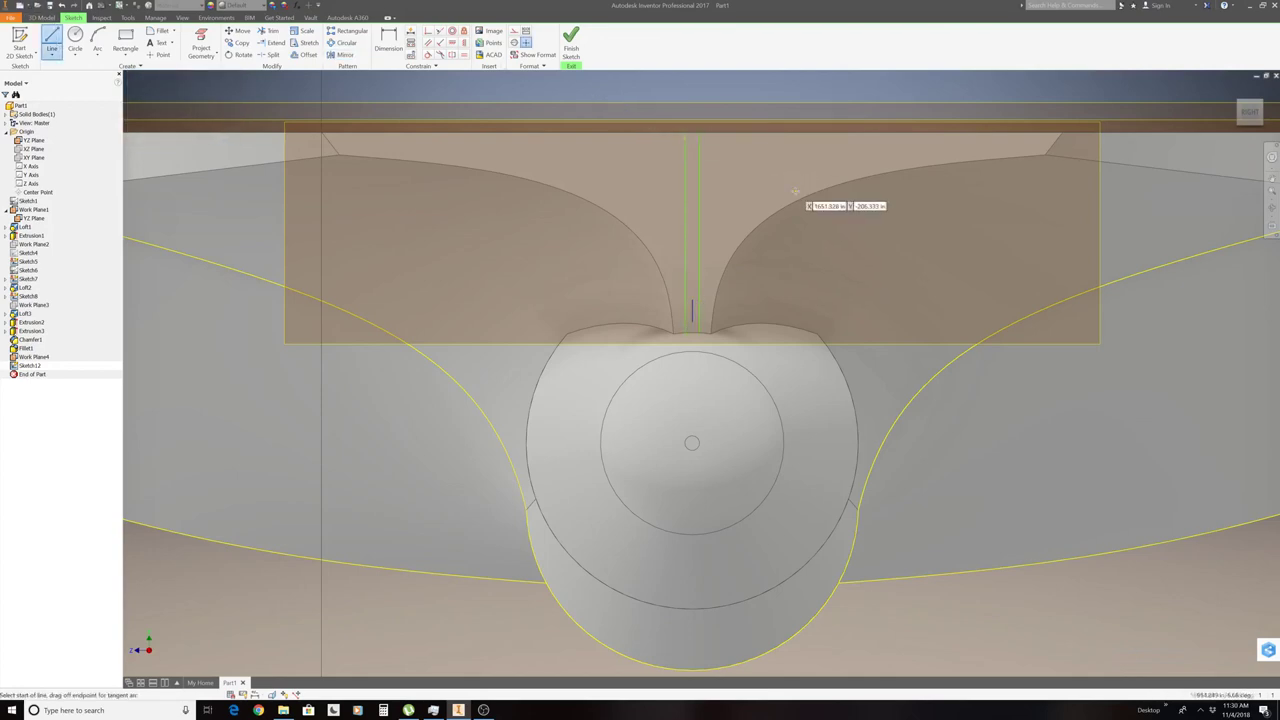
pyautogui.click(686, 132)
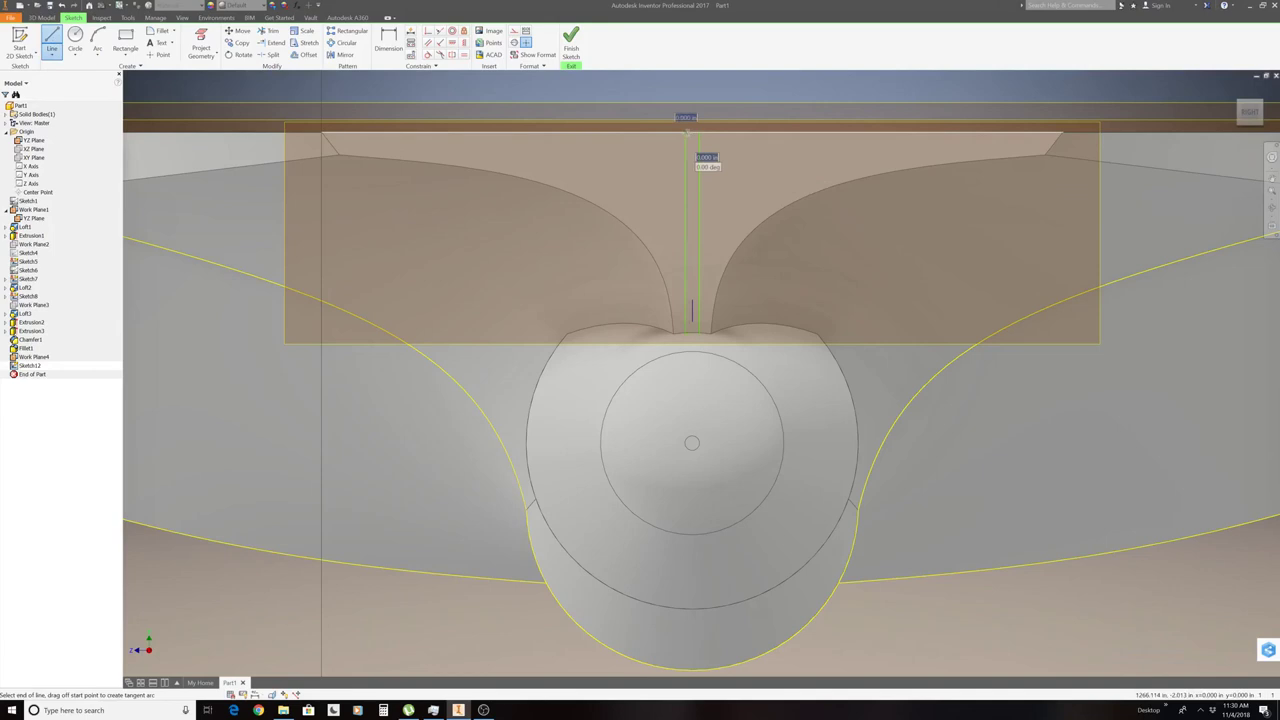
pyautogui.click(702, 132)
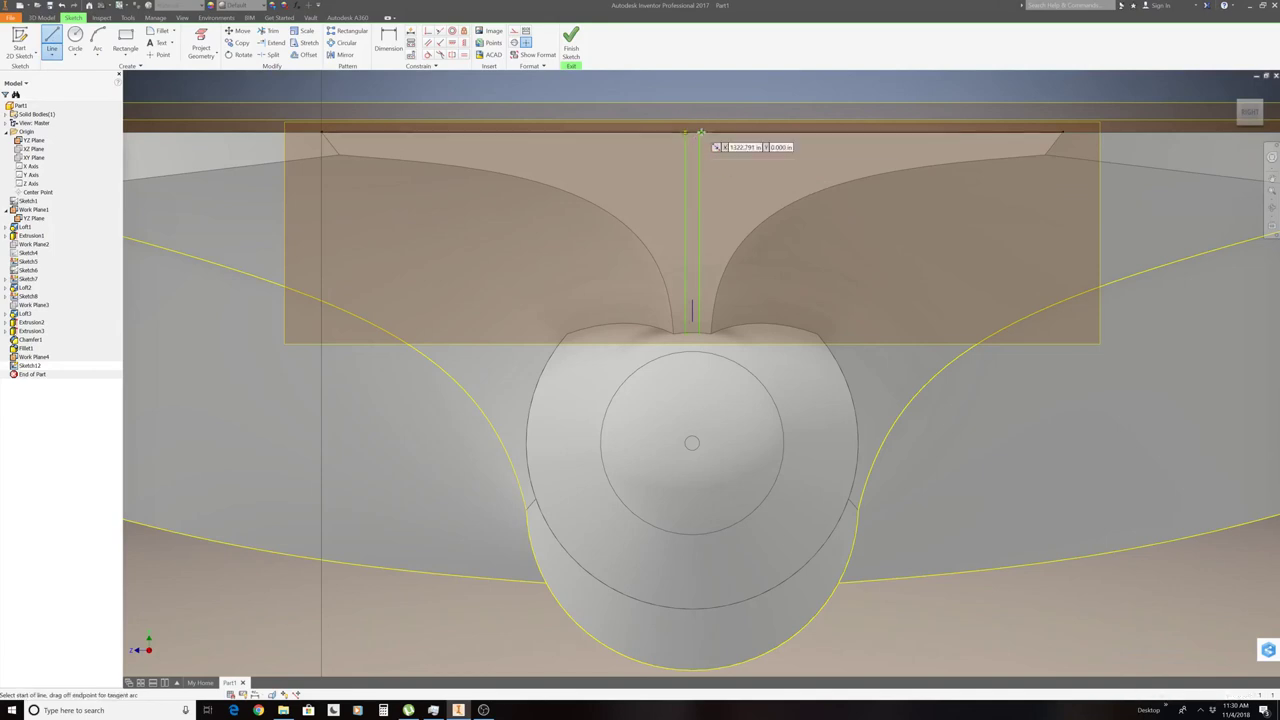
pyautogui.rightClick(734, 288)
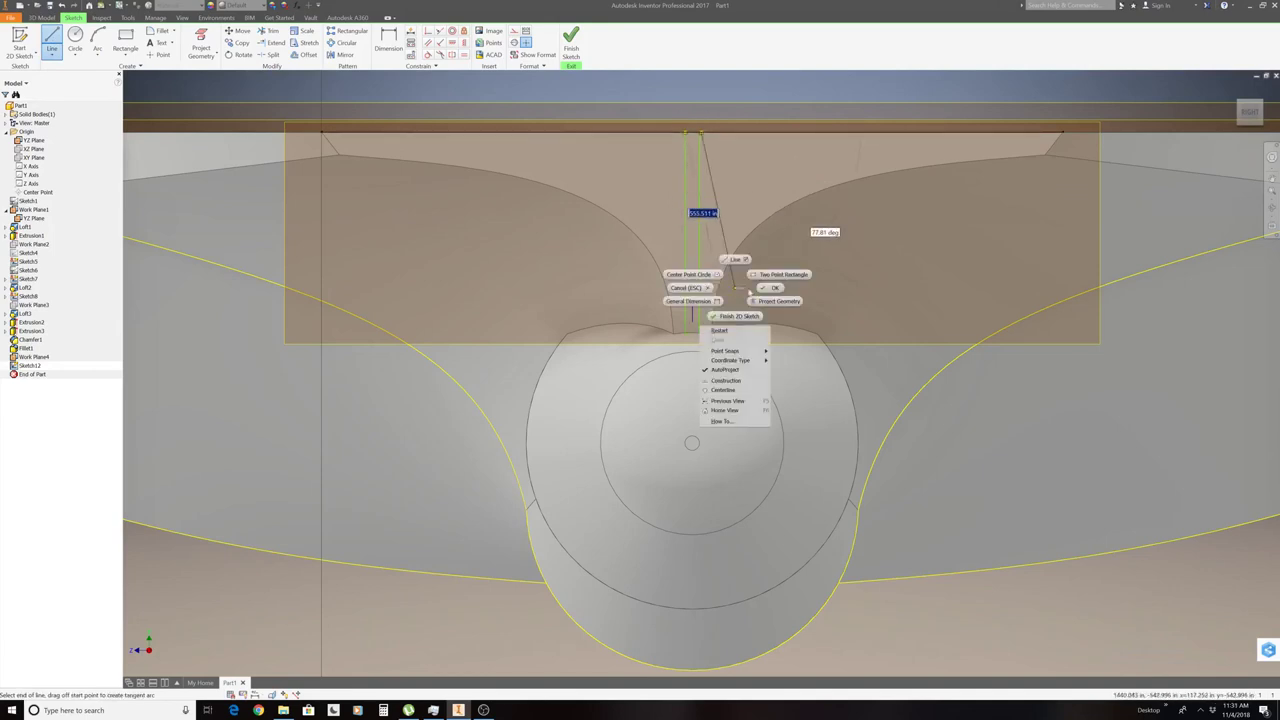
pyautogui.click(766, 294)
pyautogui.click(52, 40)
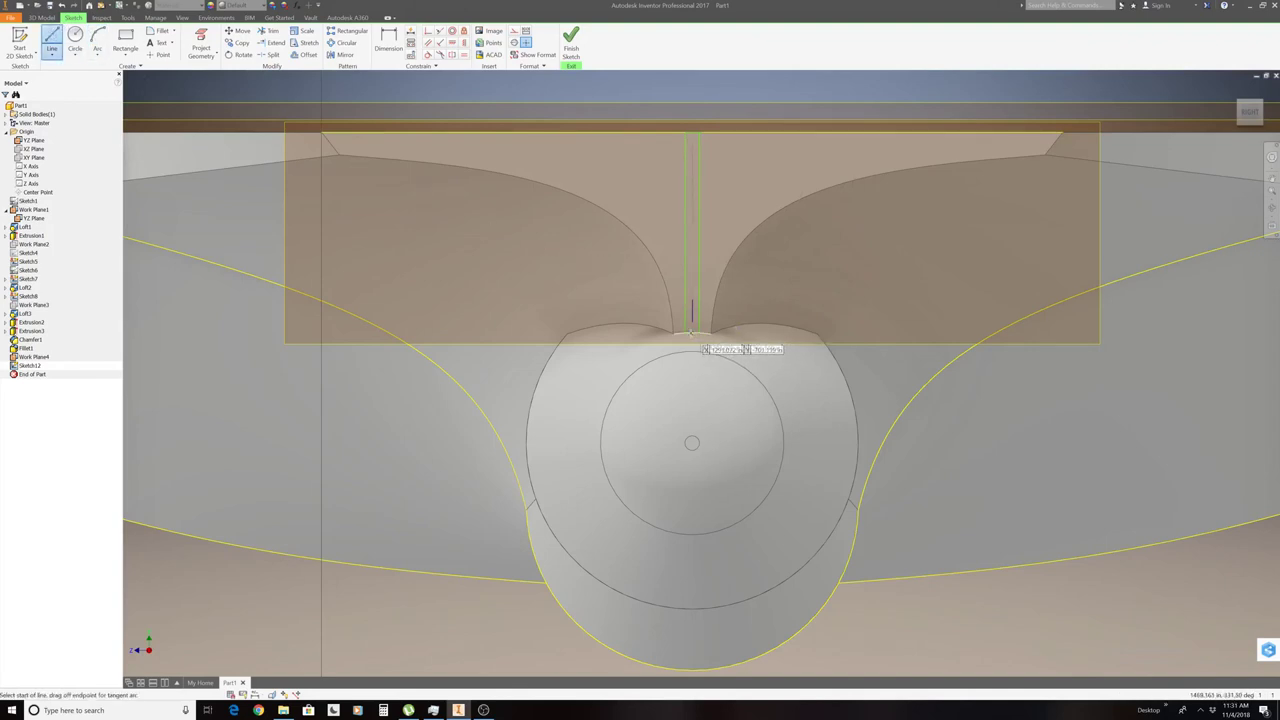
pyautogui.click(686, 332)
pyautogui.rightClick(740, 304)
pyautogui.click(767, 303)
pyautogui.click(571, 40)
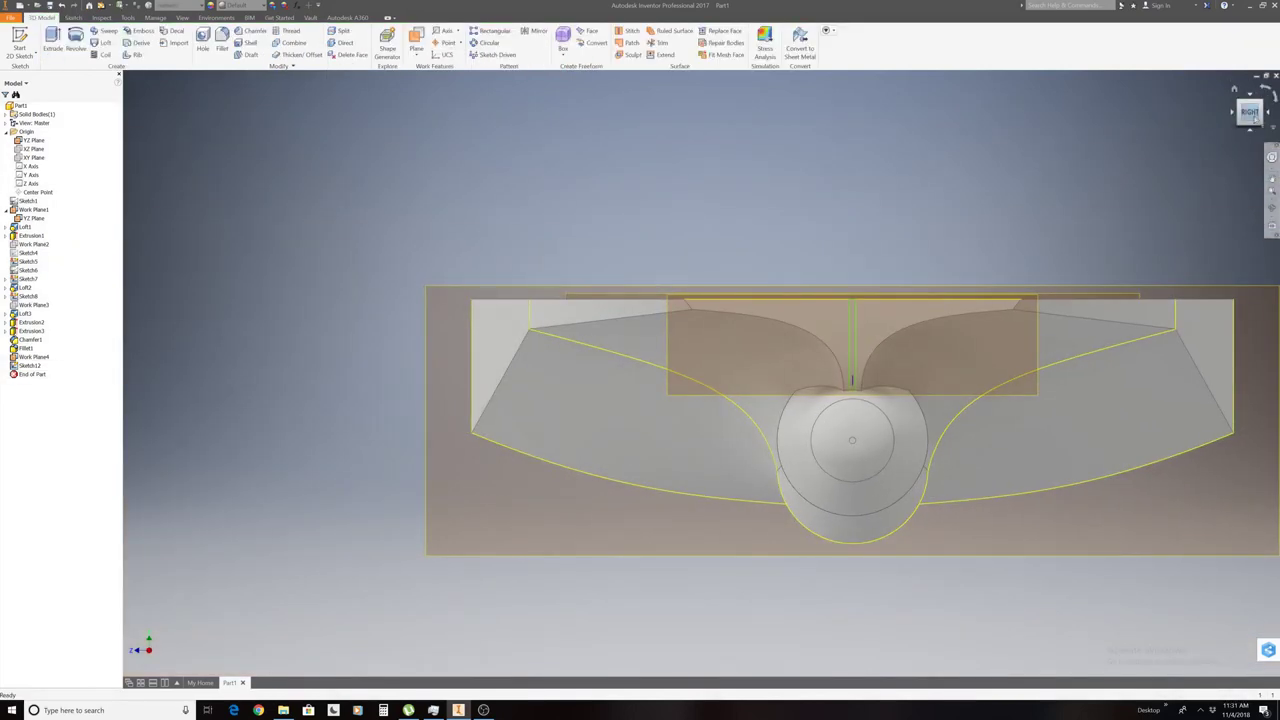
pyautogui.keyDown('shift'); pyautogui.moveTo(763, 181); pyautogui.dragTo(917, 211, button='middle'); pyautogui.keyUp('shift')
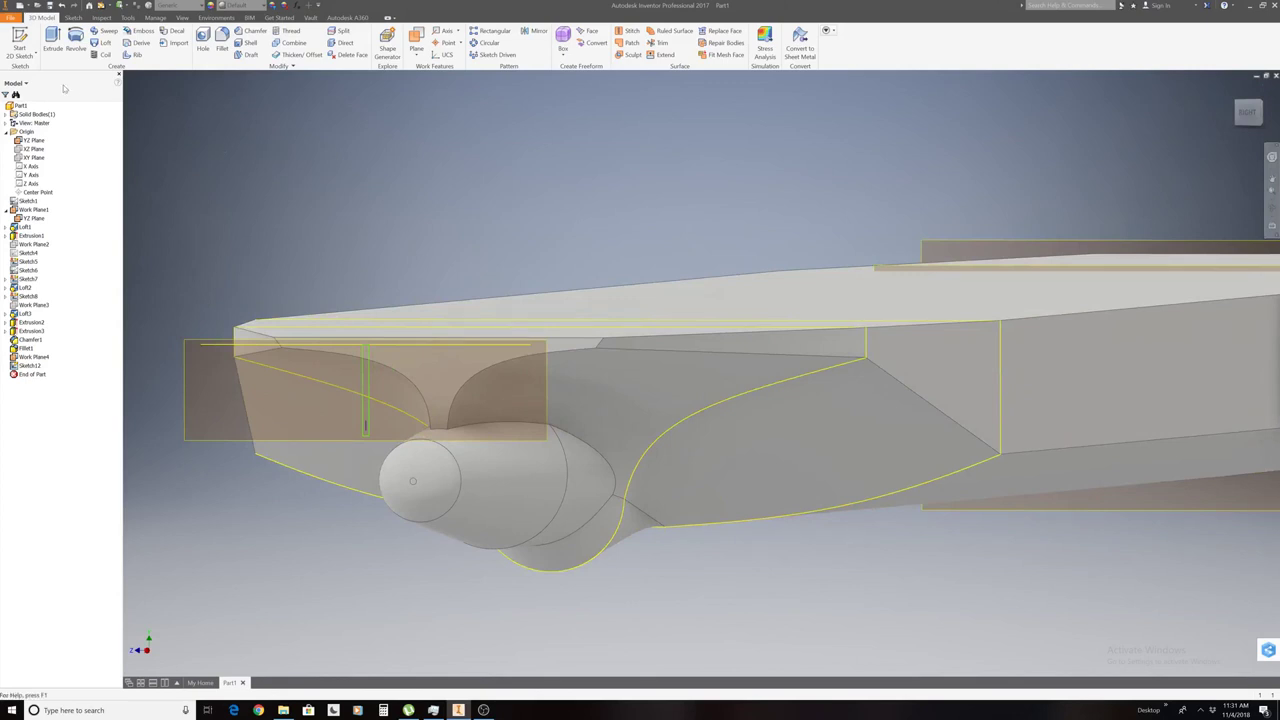
pyautogui.scroll(-5, 439, 431)
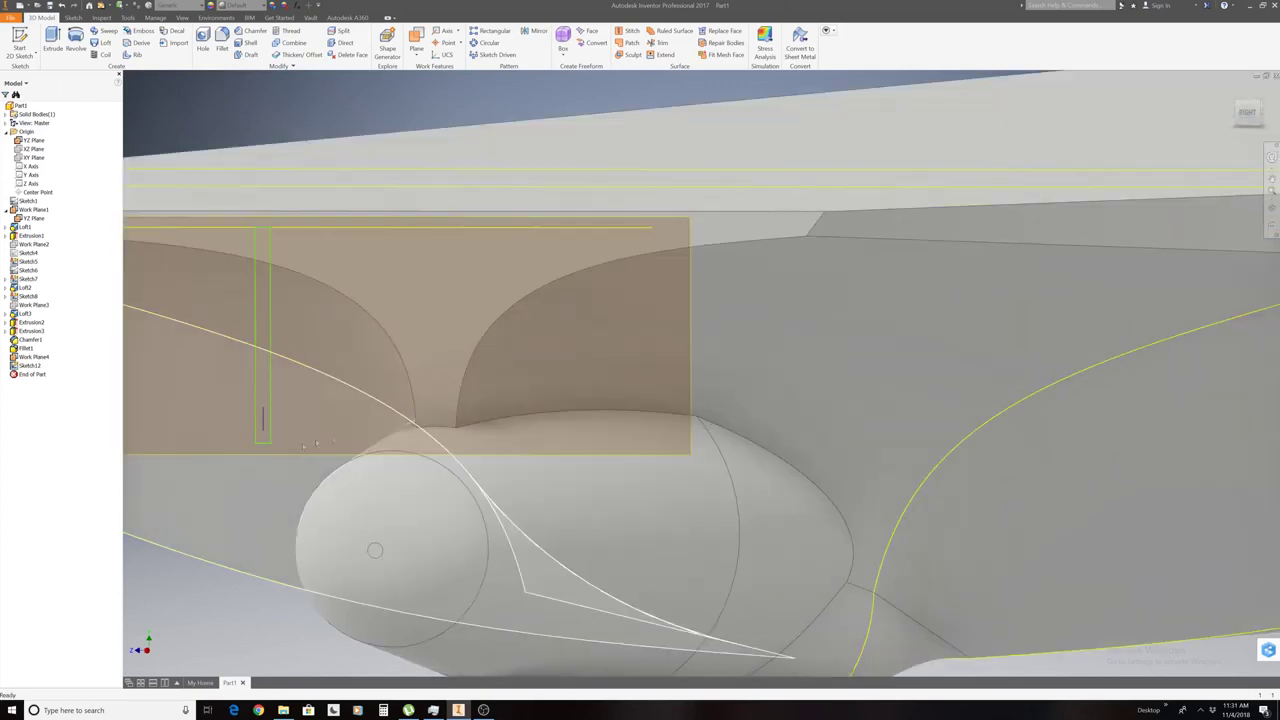
pyautogui.moveTo(265, 445); pyautogui.dragTo(263, 233)
pyautogui.scroll(5, 314, 160)
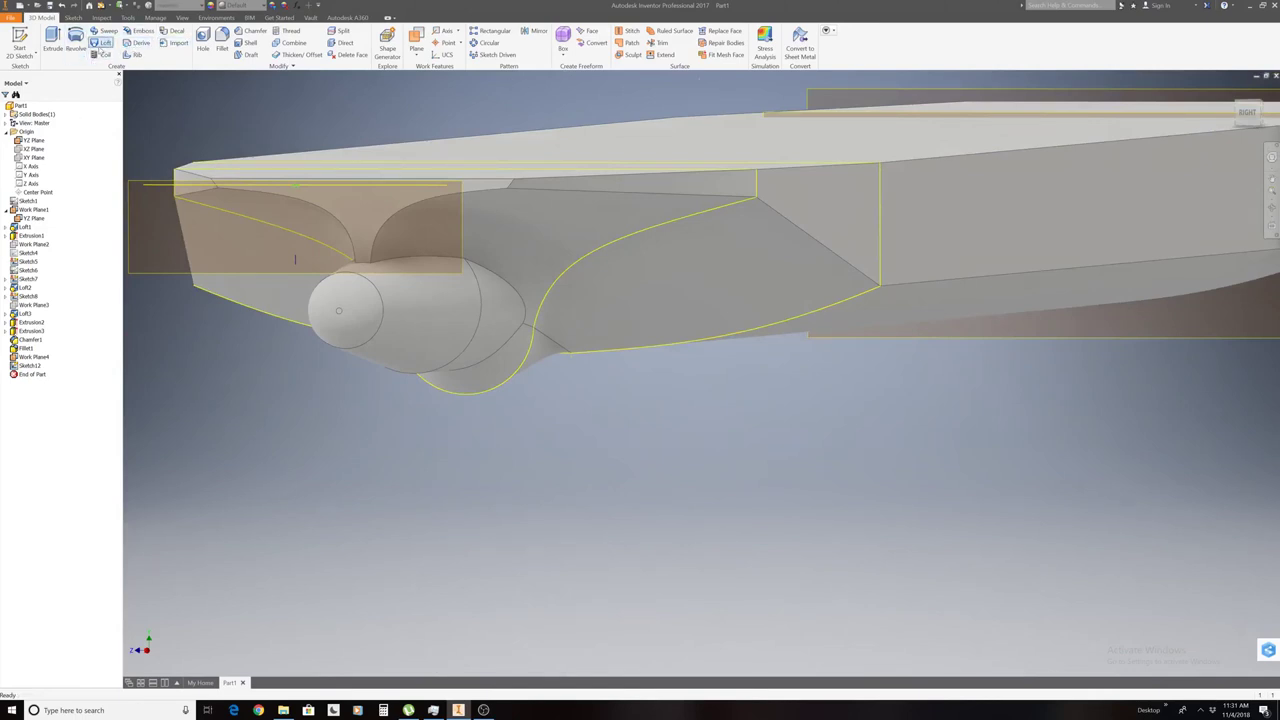
pyautogui.click(103, 43)
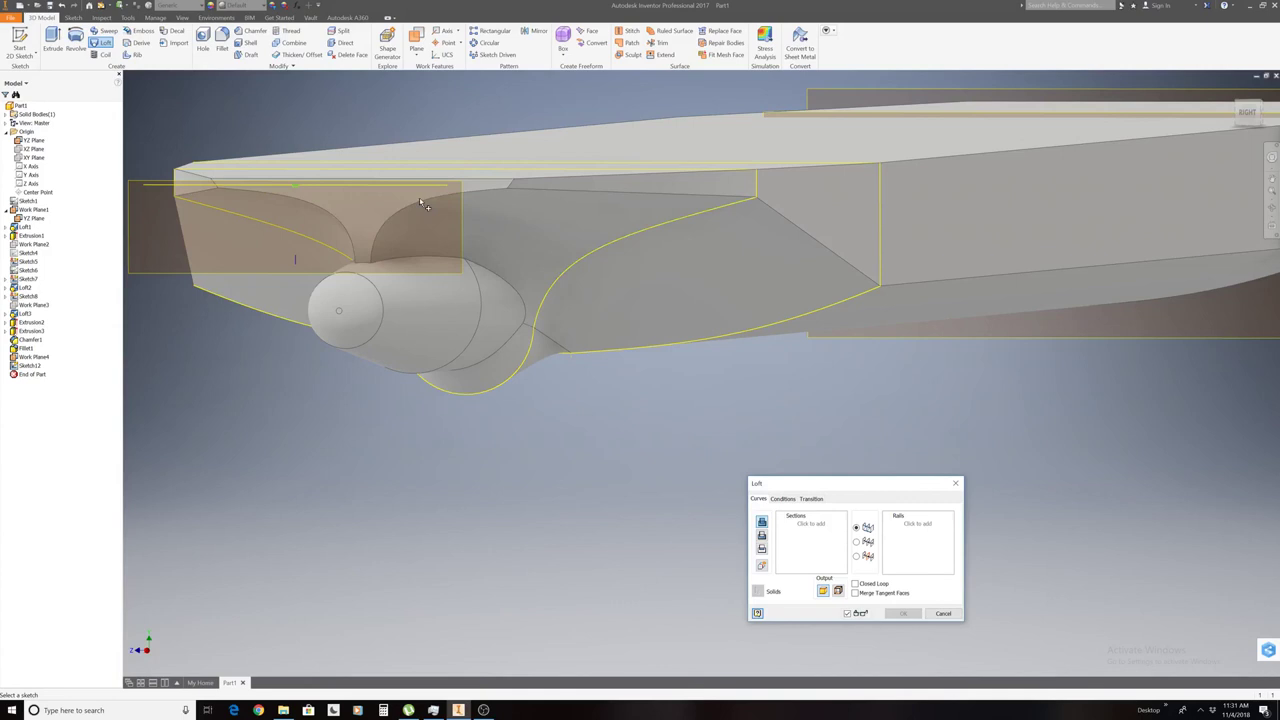
pyautogui.click(420, 203)
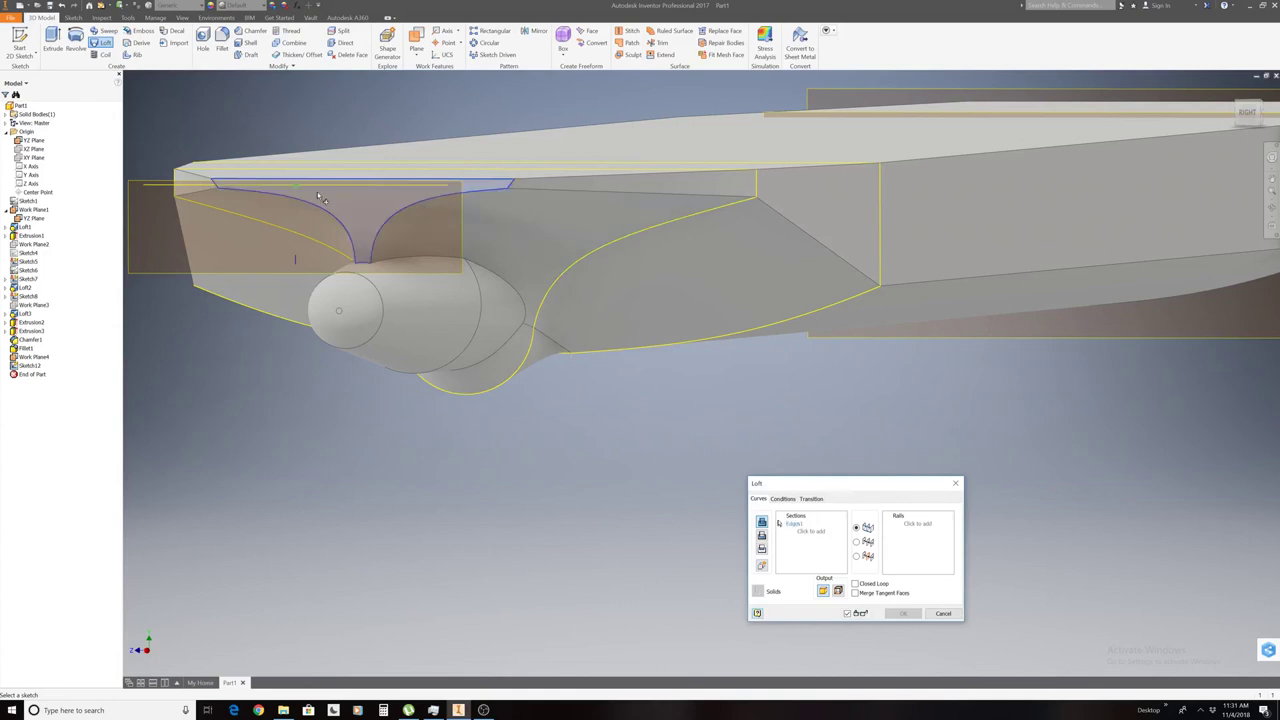
pyautogui.scroll(2, 320, 197)
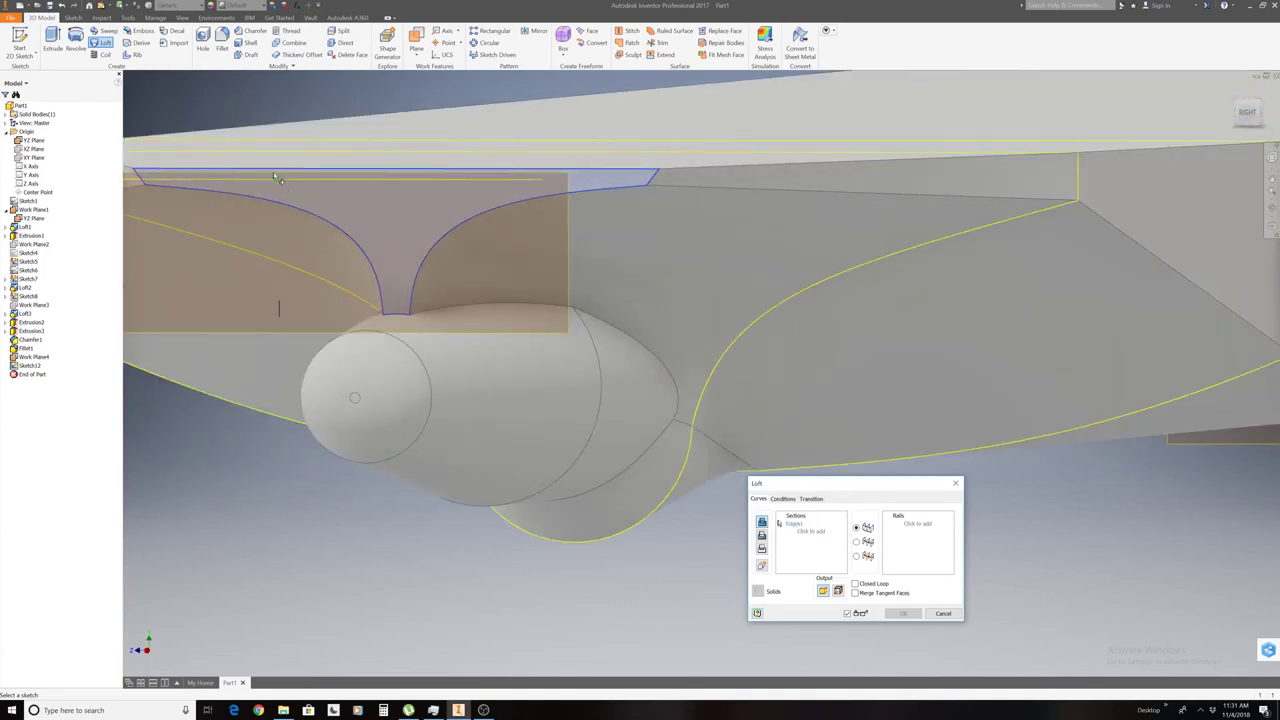
pyautogui.scroll(3, 277, 177)
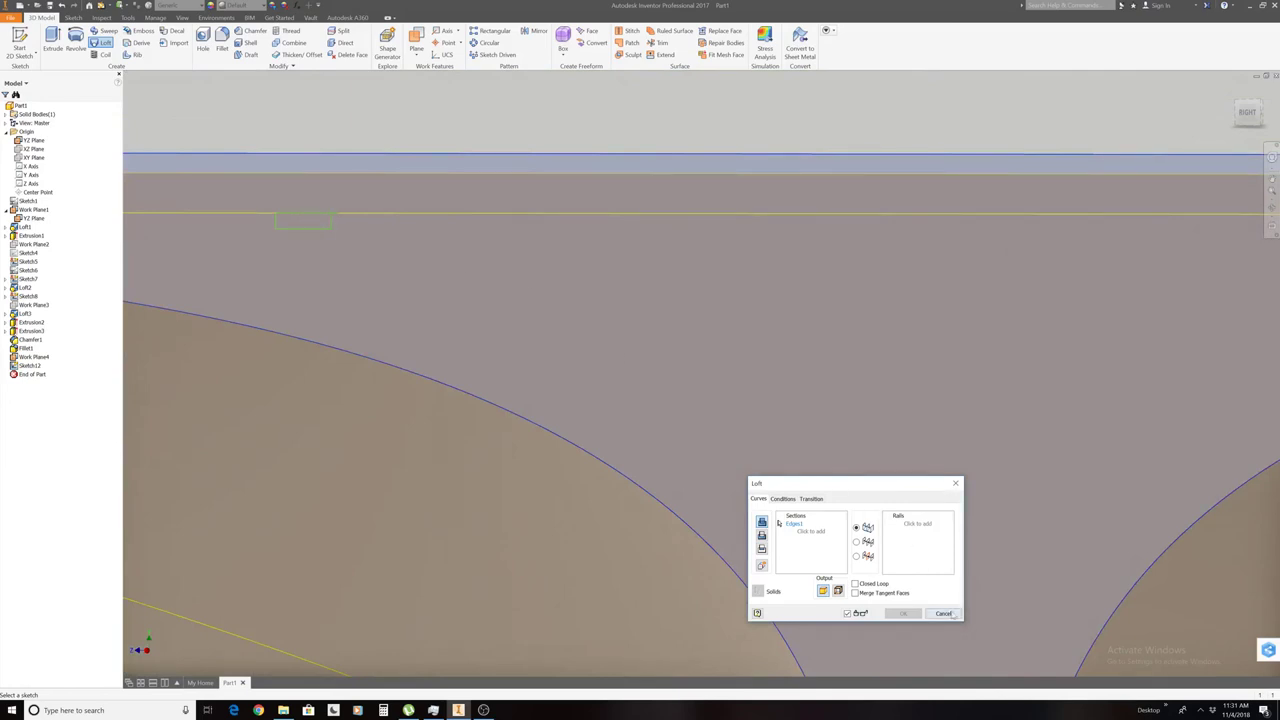
pyautogui.click(950, 614)
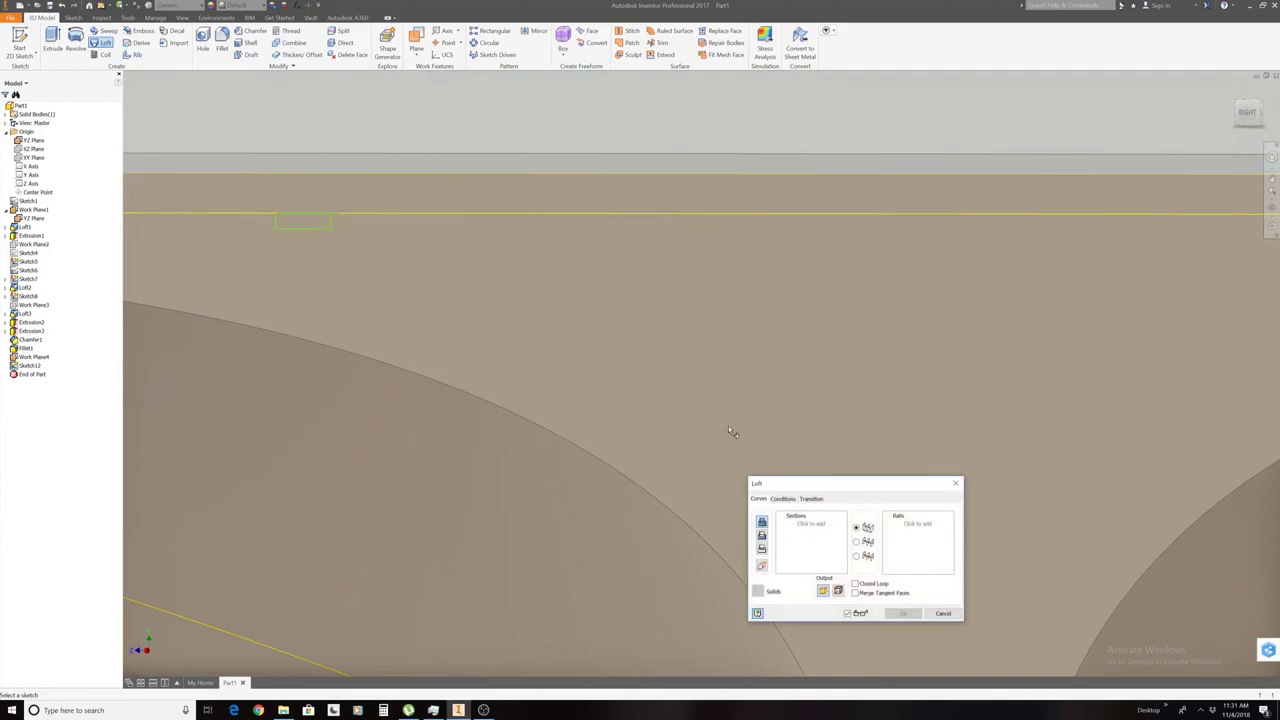
pyautogui.click(943, 613)
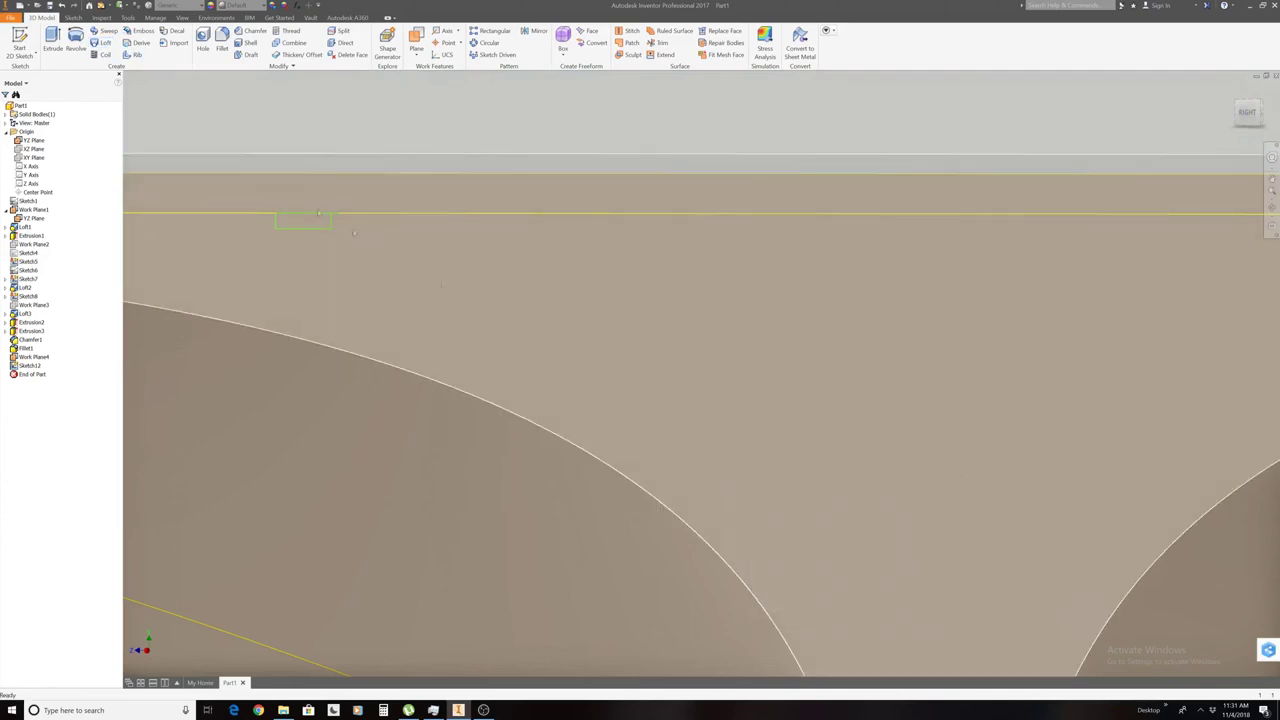
pyautogui.rightClick(295, 232)
# Sketch a small rectangular outline with lines on the work plane and finish the sketch.
pyautogui.click(300, 268)
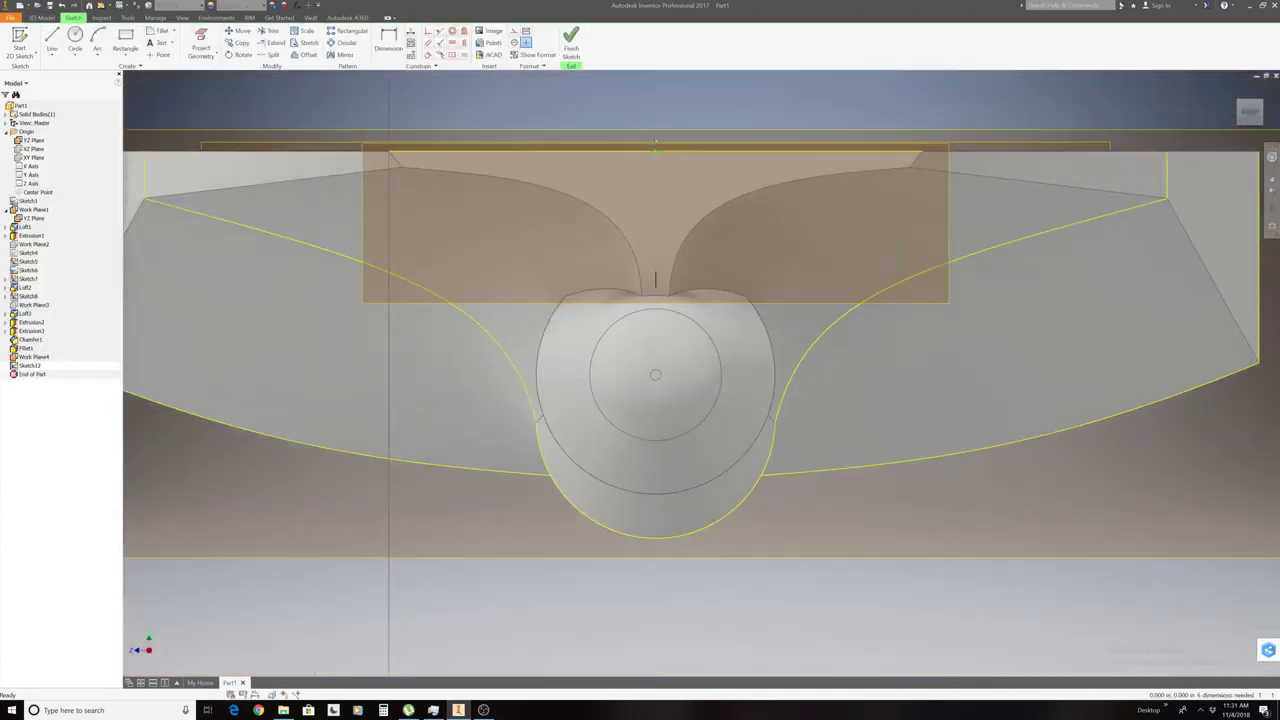
pyautogui.scroll(5, 641, 157)
pyautogui.scroll(-2, 671, 100)
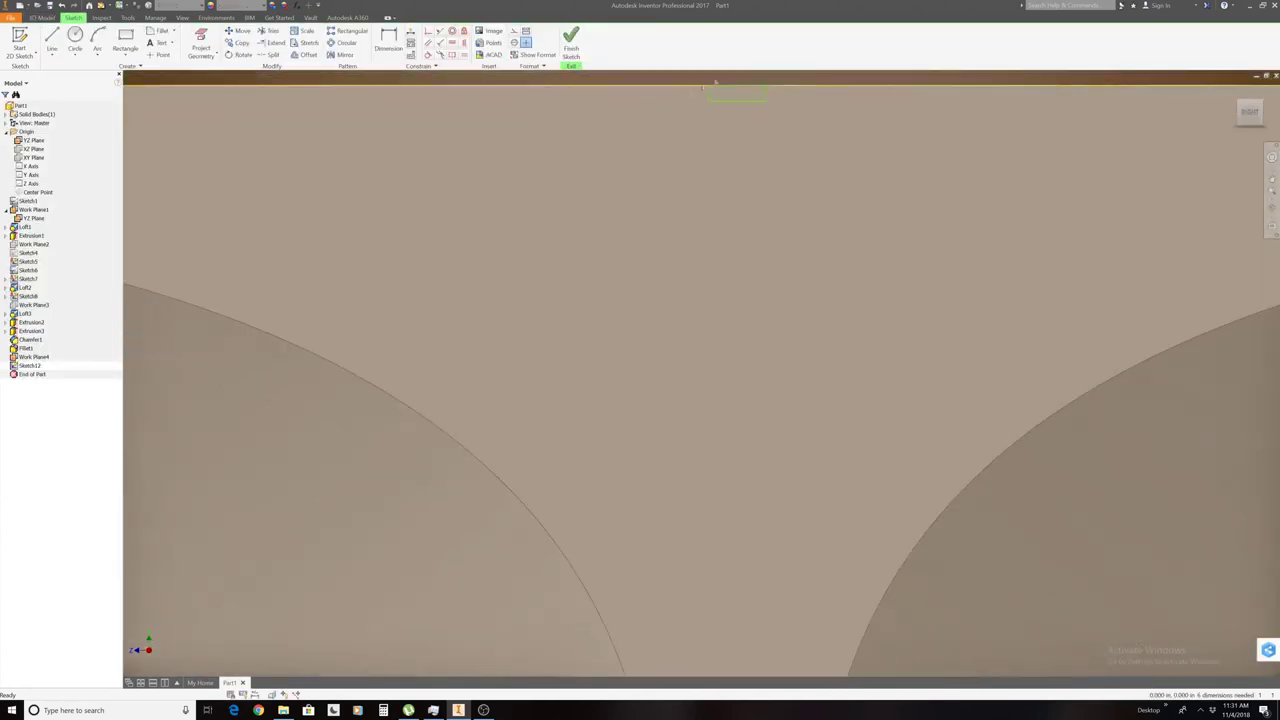
pyautogui.scroll(2, 732, 77)
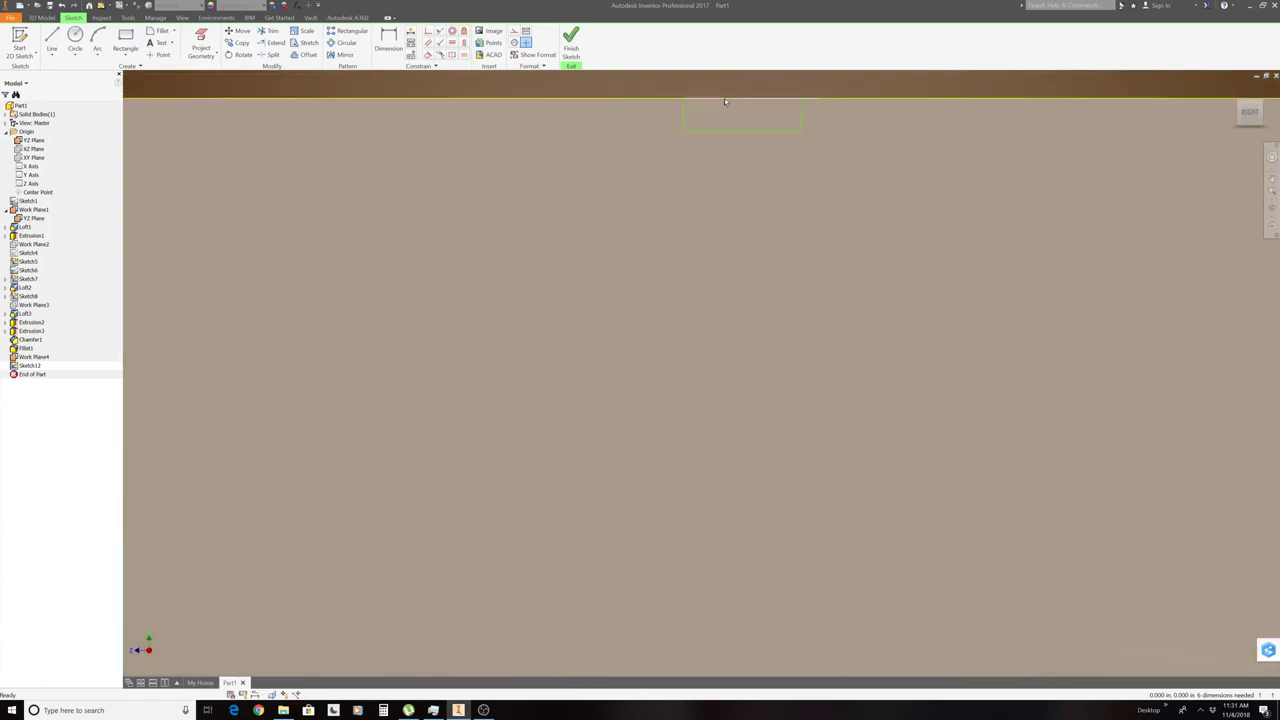
pyautogui.rightClick(725, 101)
pyautogui.click(52, 44)
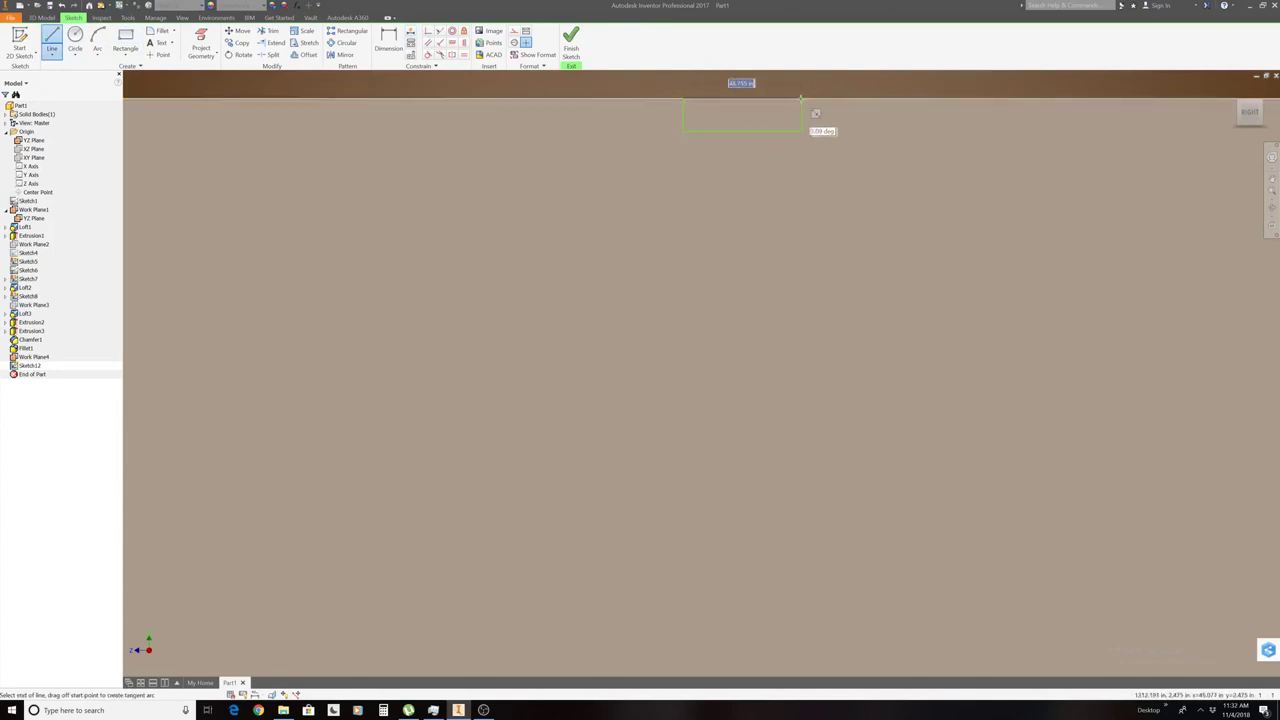
pyautogui.click(570, 42)
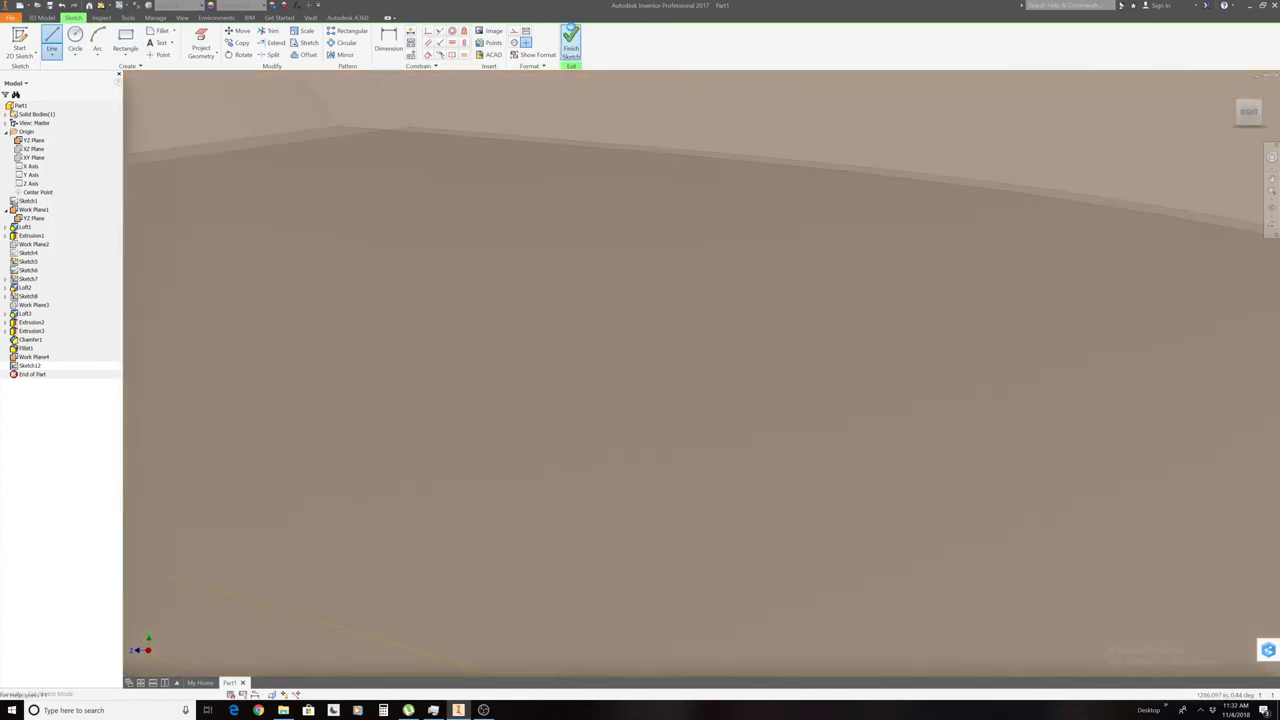
# Loft from Sketch13 to the nose's surface edge loop, creating Loft4.
pyautogui.click(104, 44)
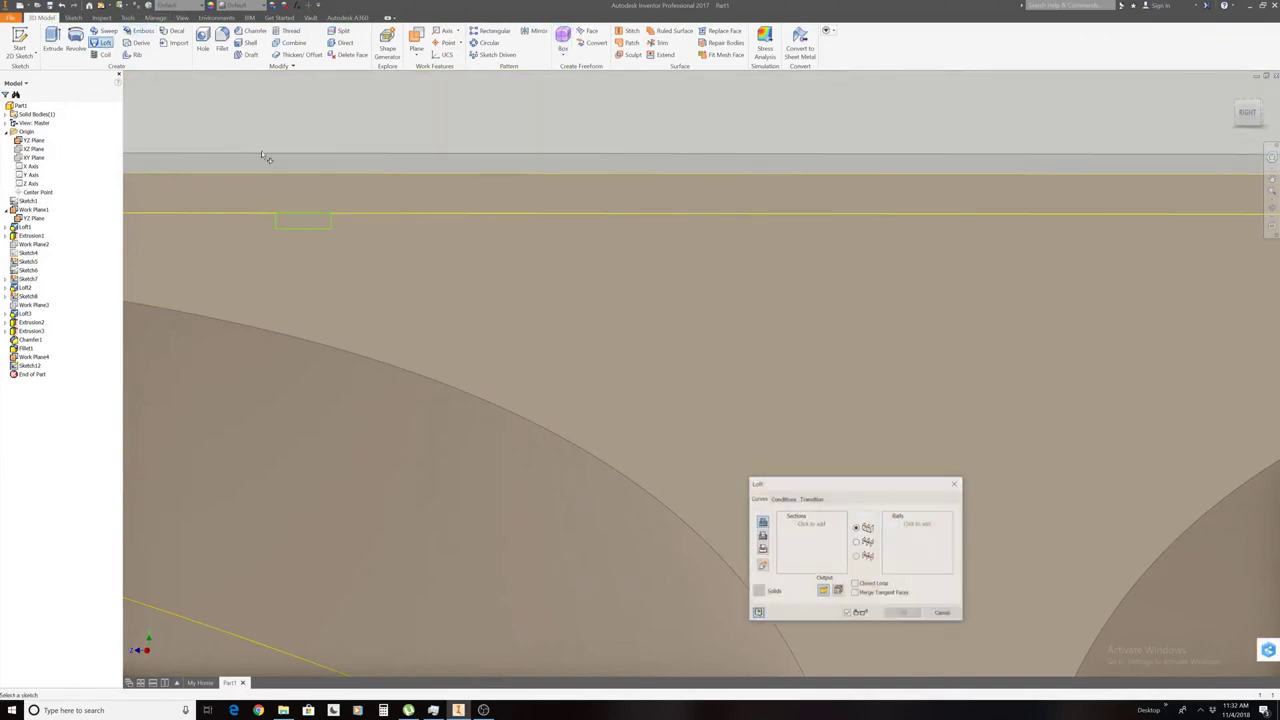
pyautogui.click(300, 234)
pyautogui.scroll(-5, 360, 286)
pyautogui.scroll(5, 368, 297)
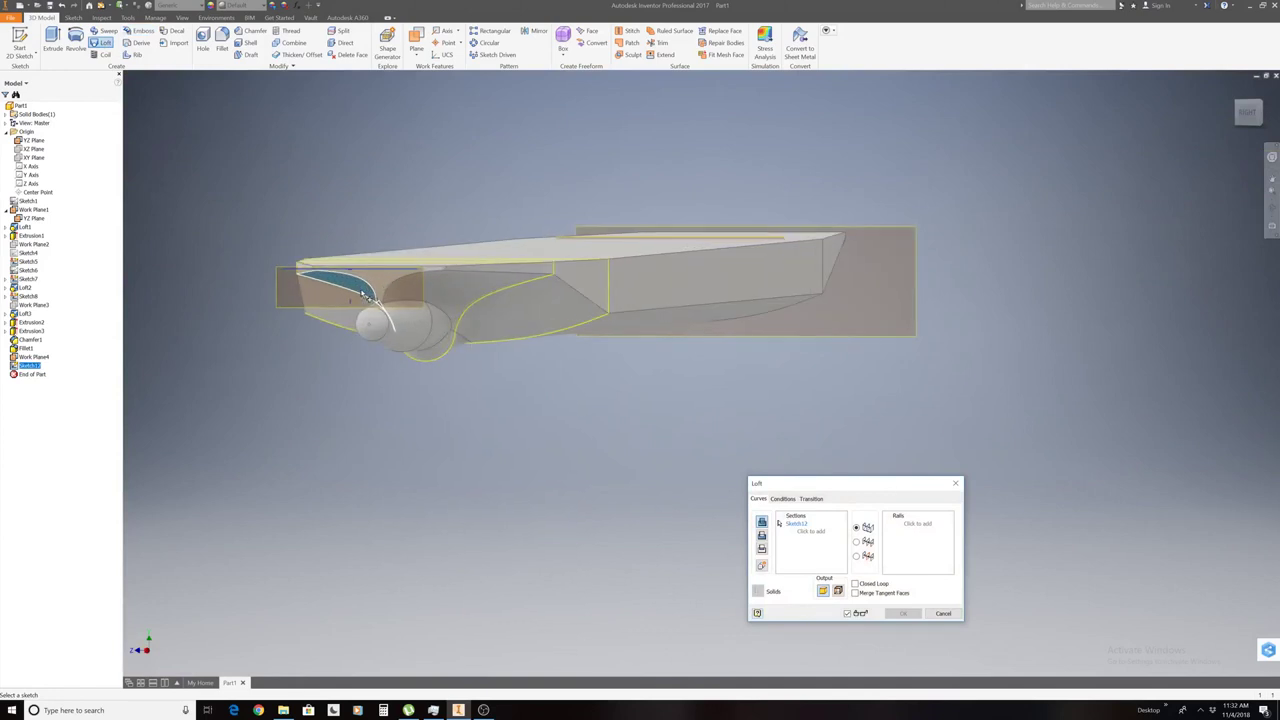
pyautogui.click(437, 275)
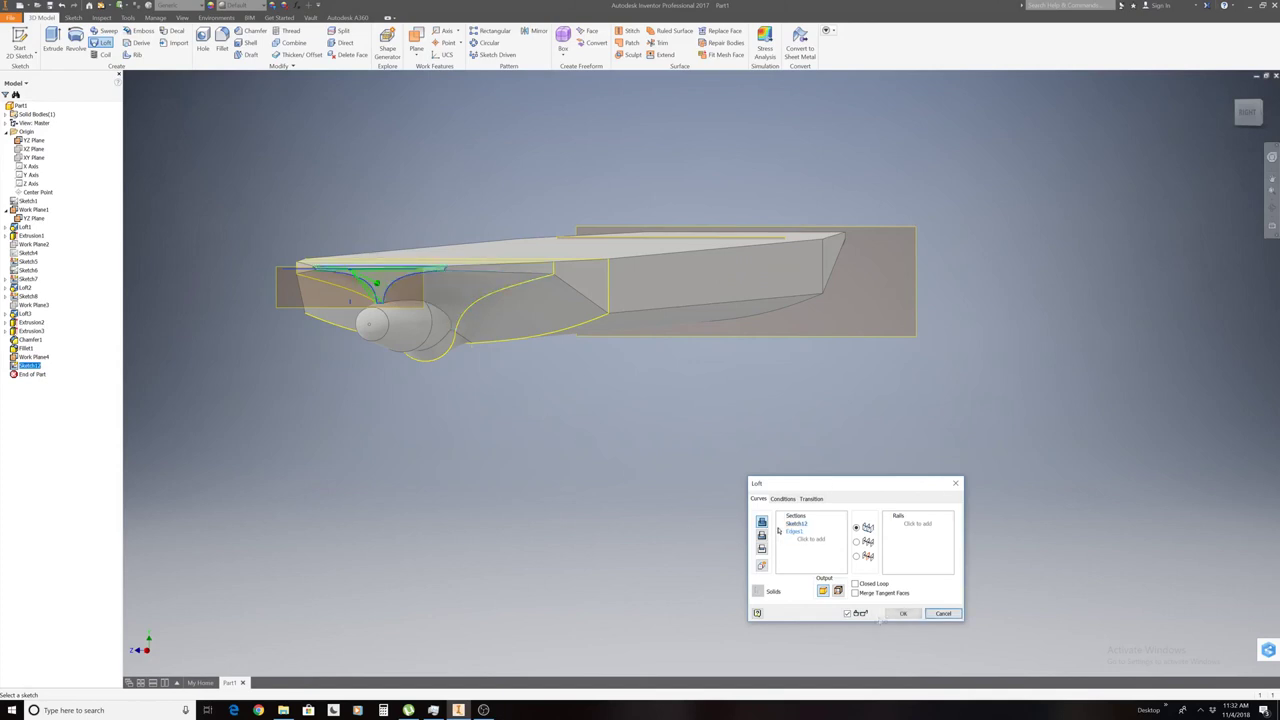
pyautogui.click(902, 612)
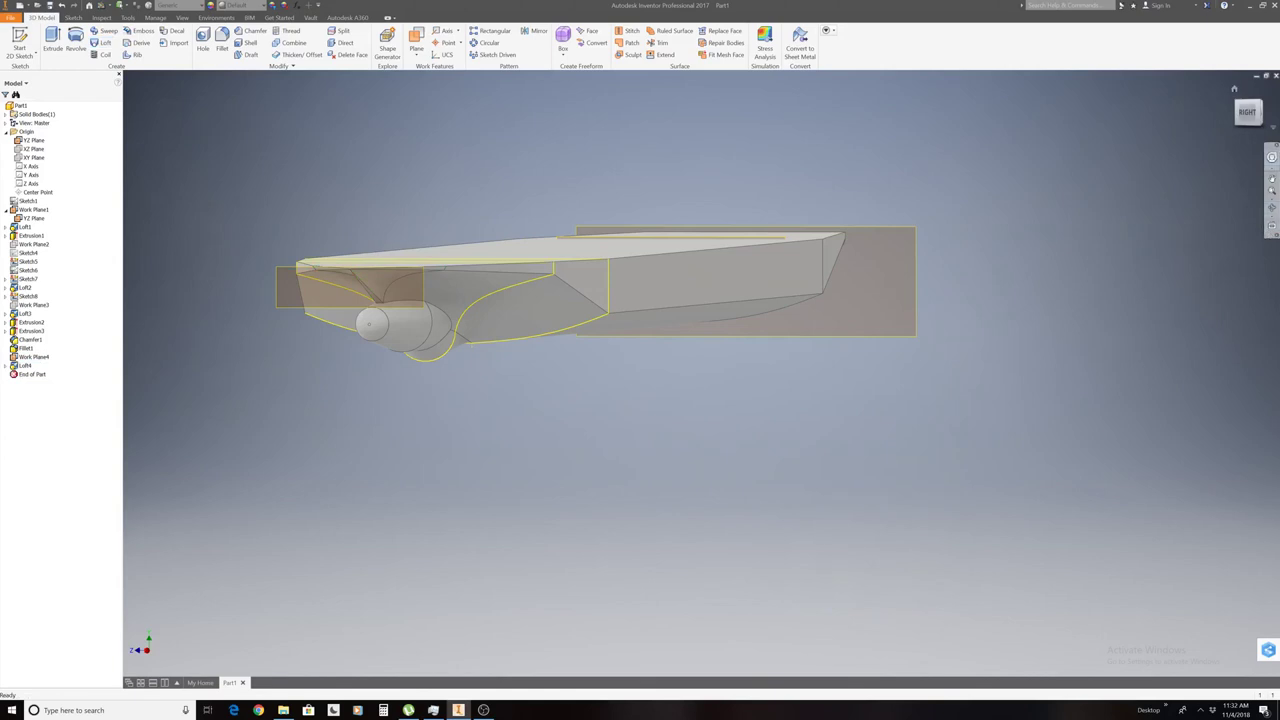
# Turn off visibility of Work Plane4 and the YZ Plane in the browser.
pyautogui.click(1250, 116)
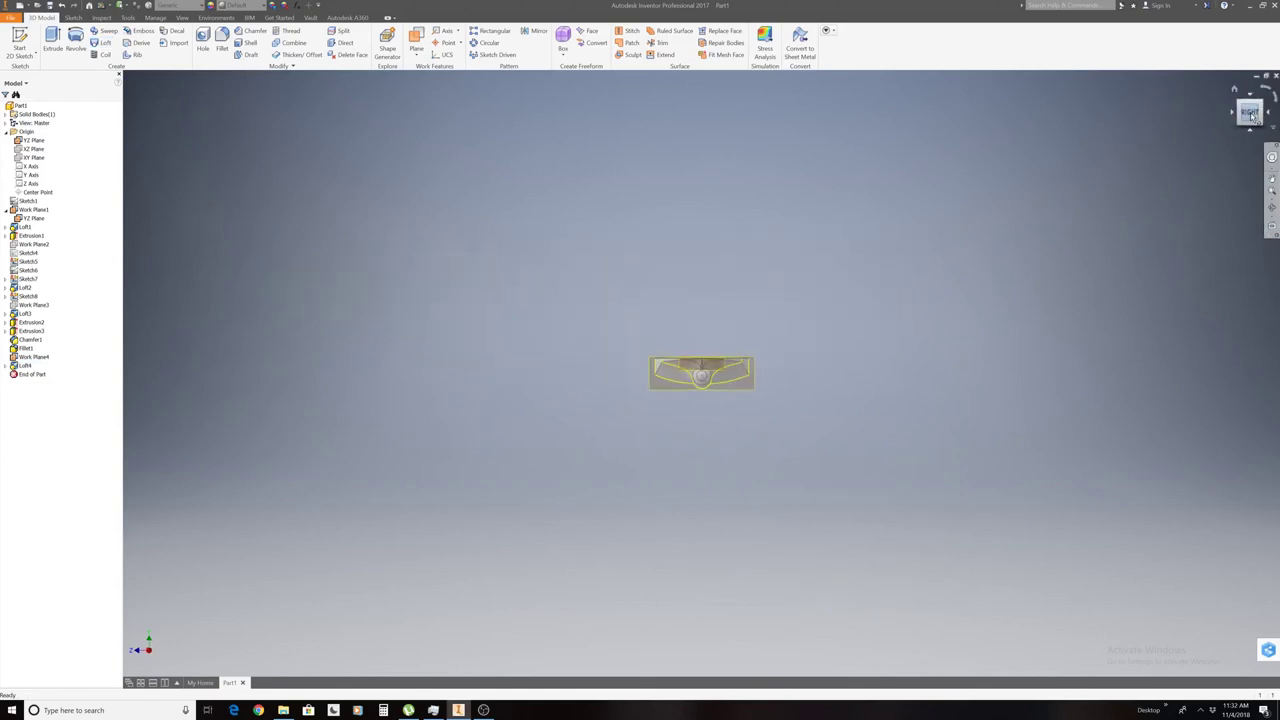
pyautogui.moveTo(701, 373)
pyautogui.keyDown('shift'); pyautogui.mouseDown(button='middle')
pyautogui.moveTo(701, 330)
pyautogui.moveTo(701, 373)
pyautogui.mouseUp(button='middle'); pyautogui.keyUp('shift')
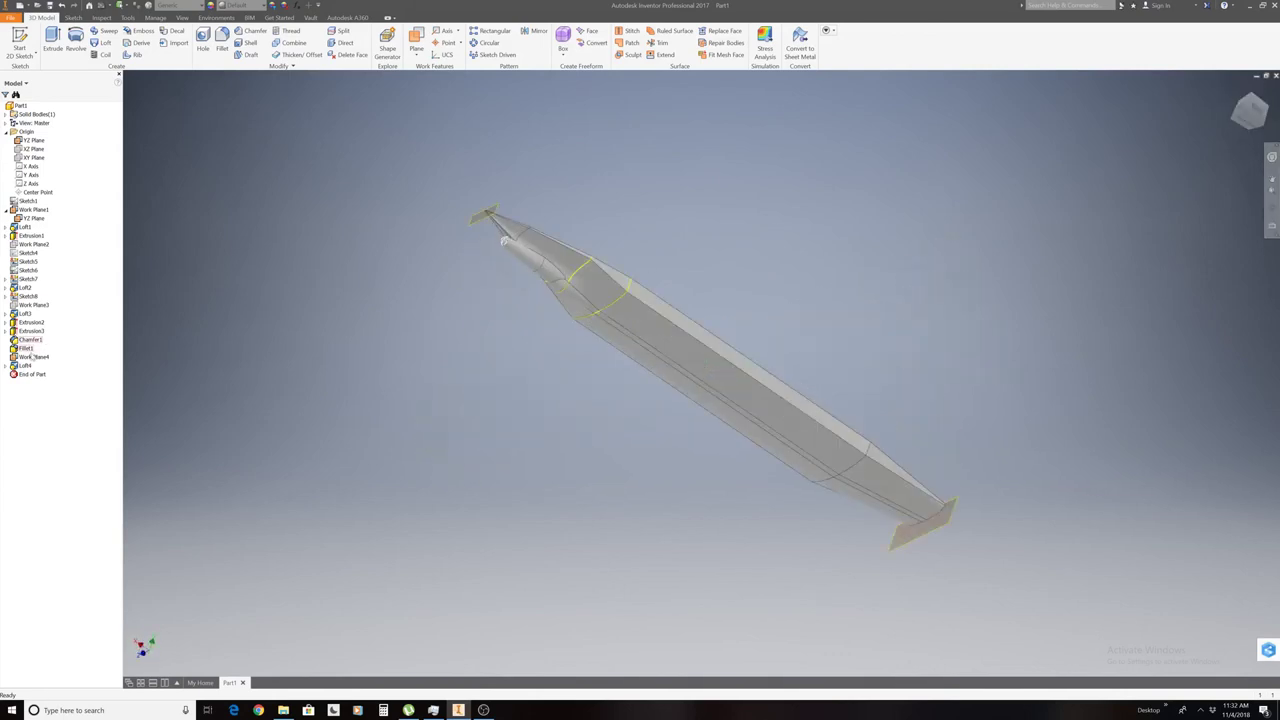
pyautogui.rightClick(30, 359)
pyautogui.rightClick(32, 359)
pyautogui.click(52, 443)
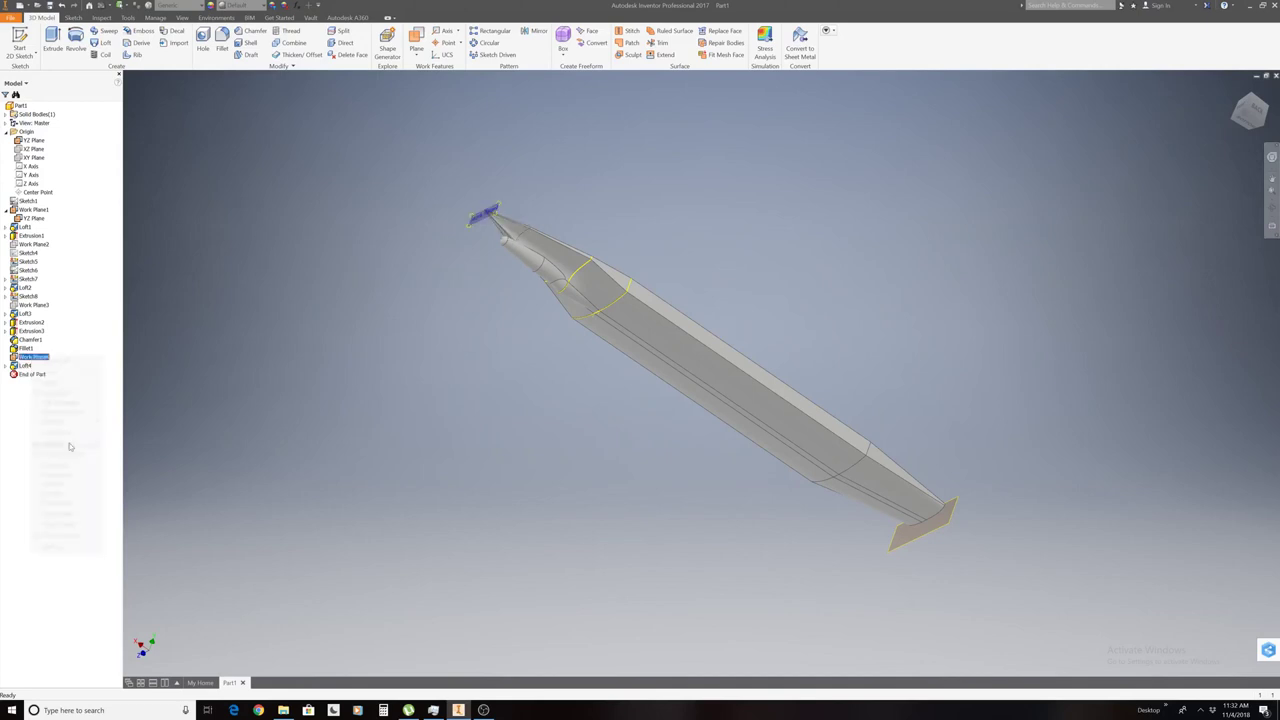
pyautogui.rightClick(36, 218)
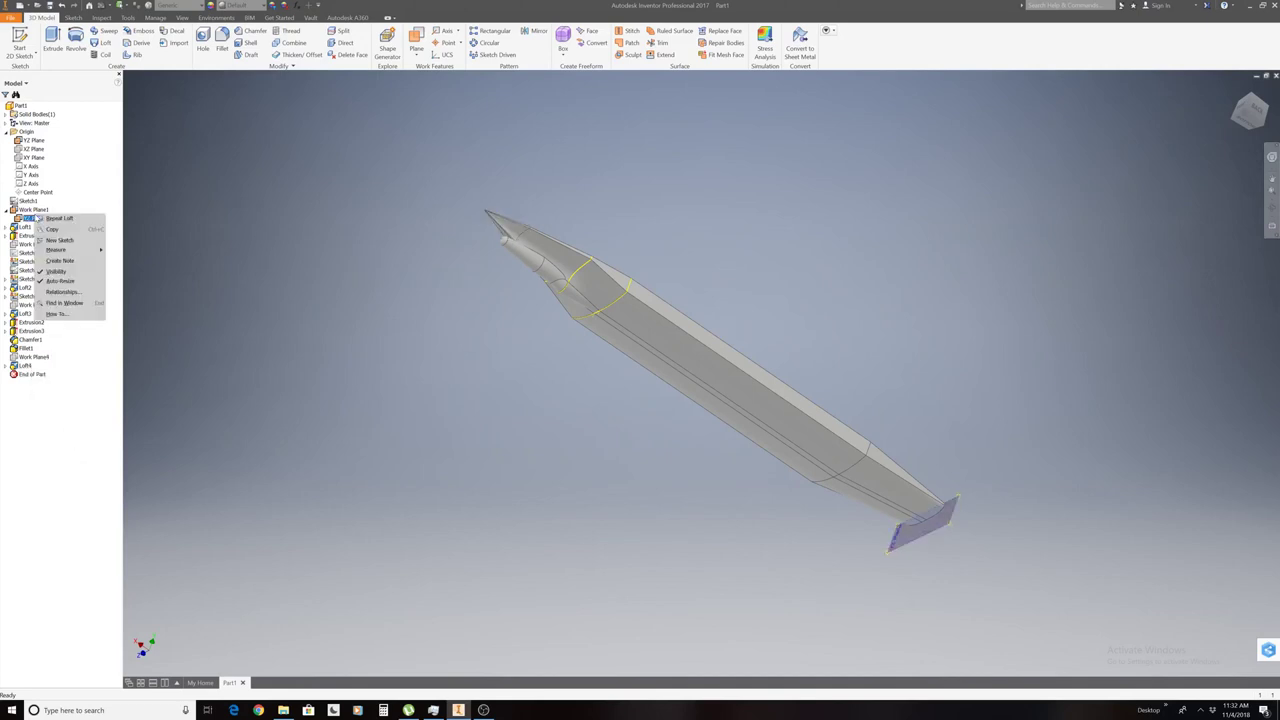
pyautogui.click(55, 272)
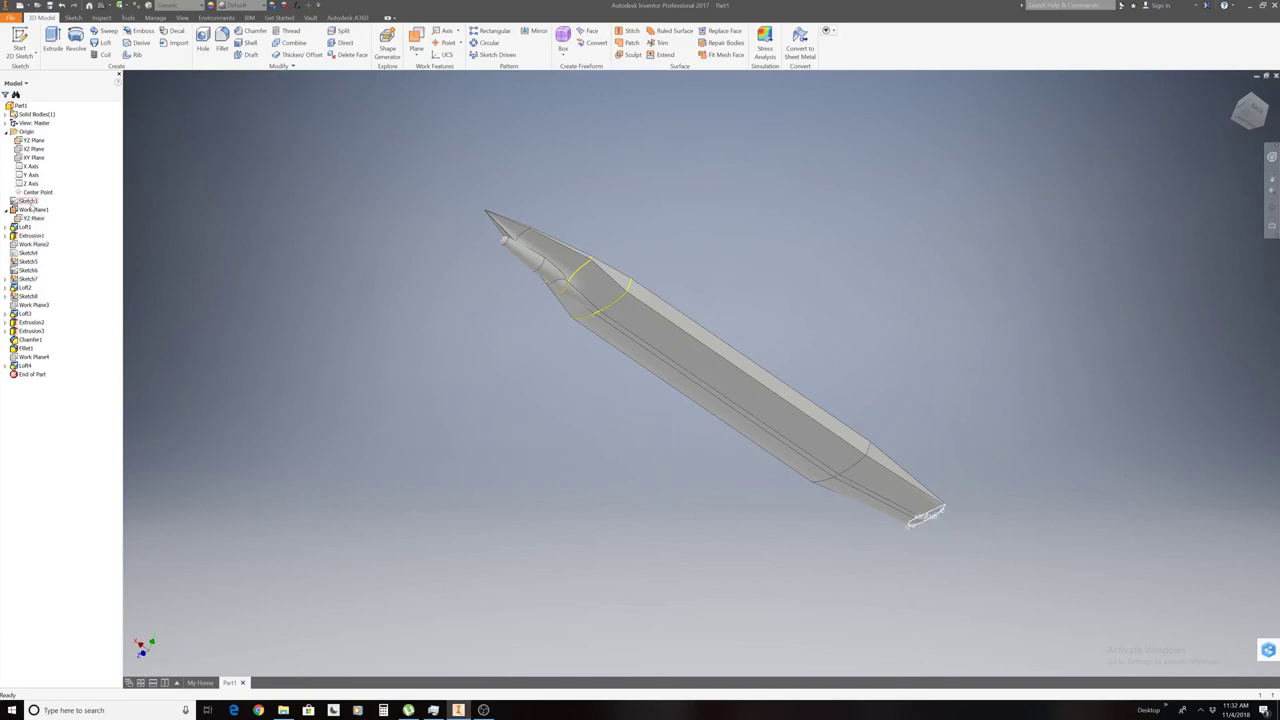
pyautogui.rightClick(32, 211)
# Hide Work Plane1, then orbit and zoom to inspect the pod's blend into the body.
pyautogui.click(68, 298)
pyautogui.click(1250, 110)
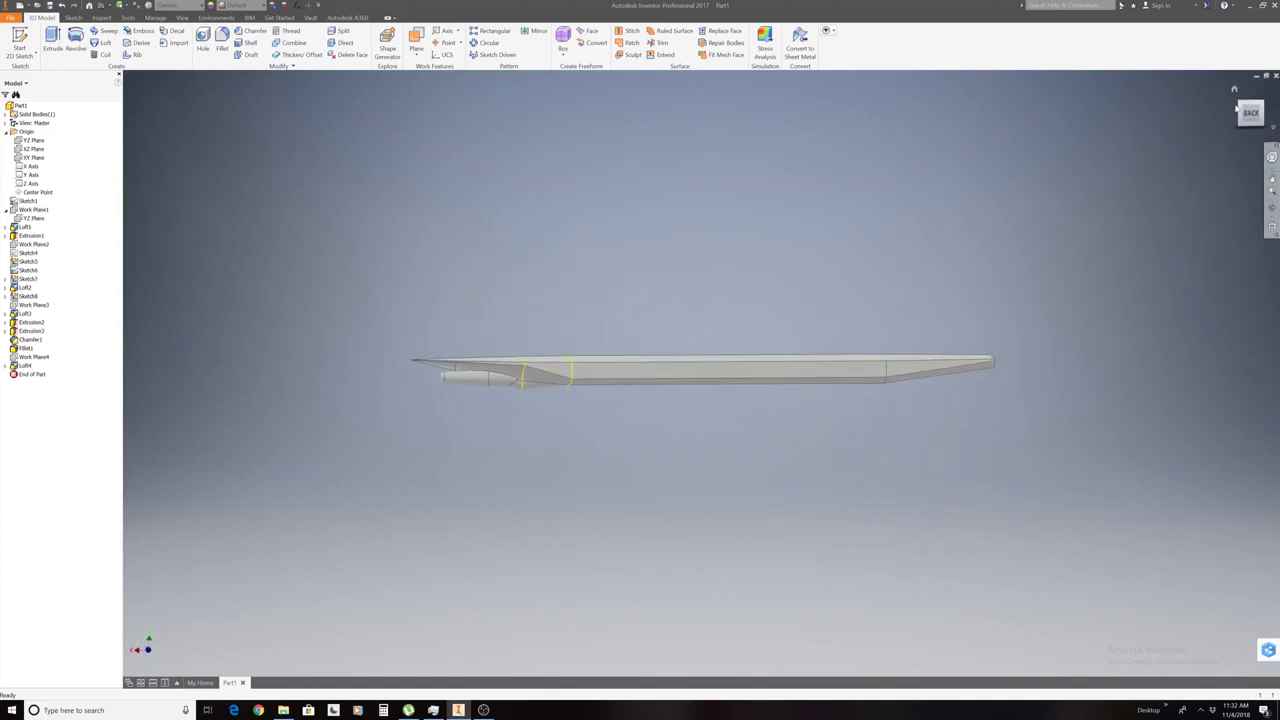
pyautogui.click(1241, 116)
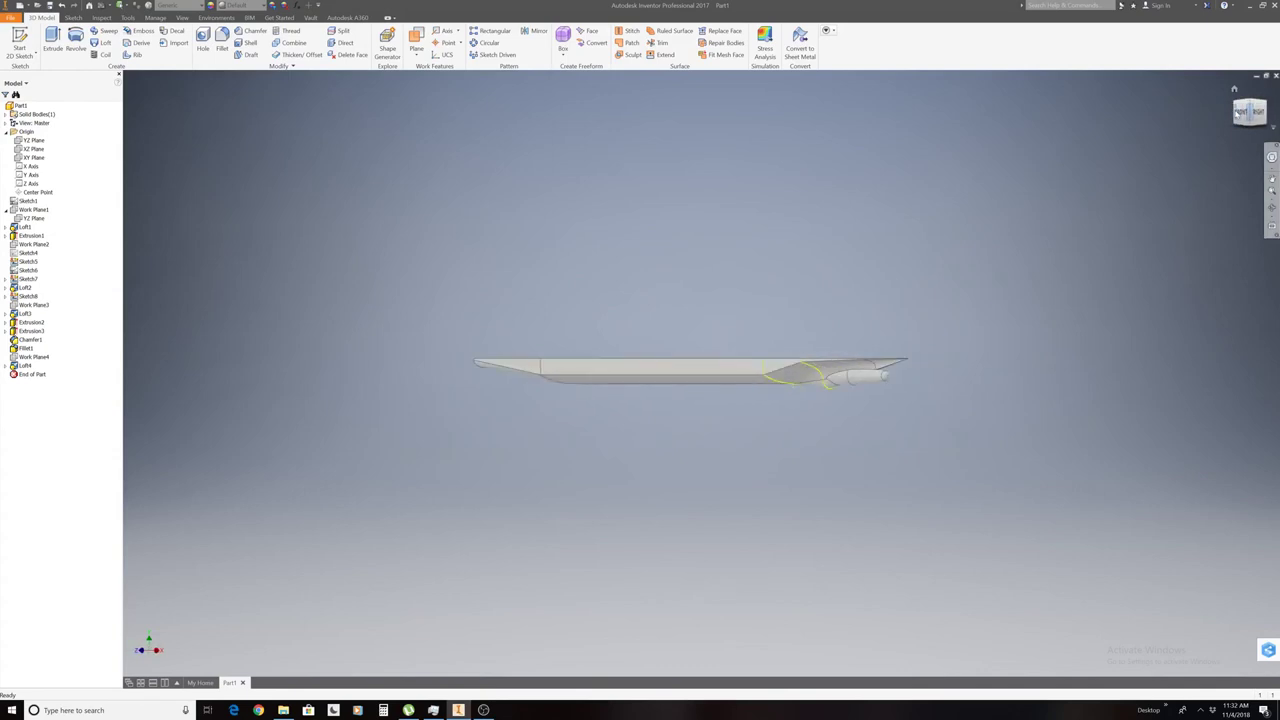
pyautogui.scroll(5, 895, 405)
pyautogui.scroll(-2, 895, 409)
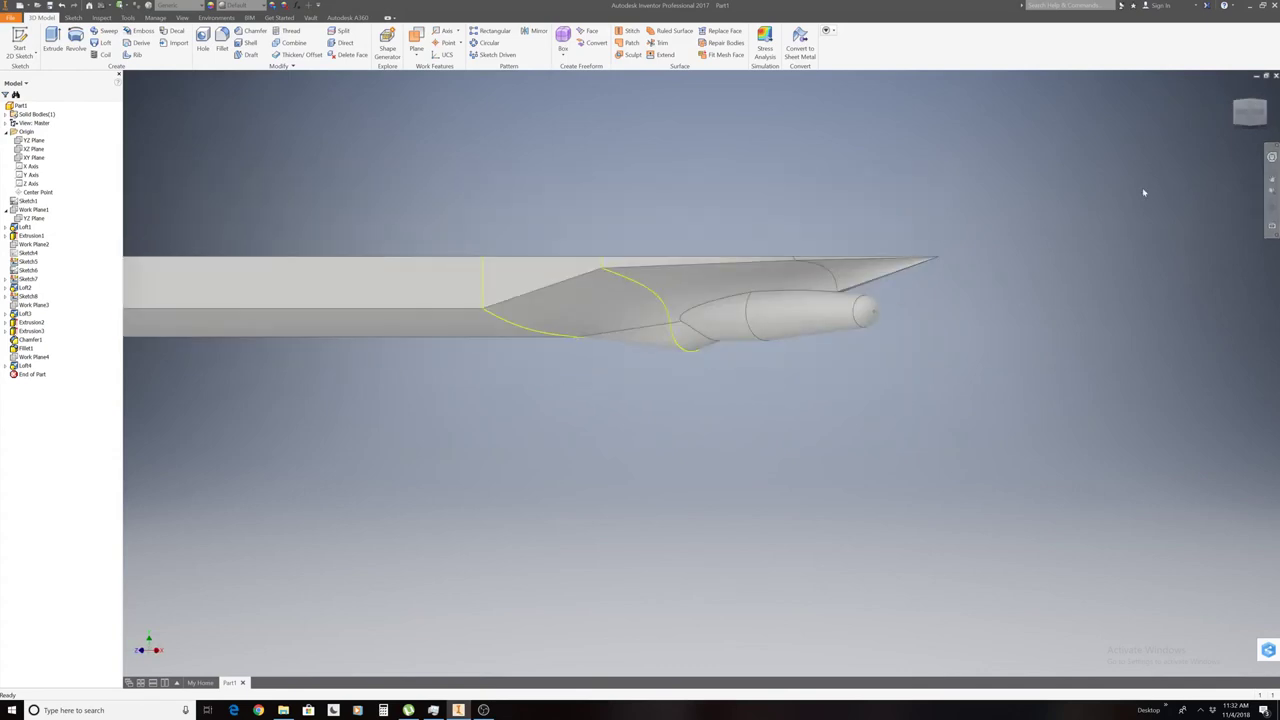
pyautogui.keyDown('shift'); pyautogui.moveTo(287, 303); pyautogui.dragTo(290, 500, button='middle'); pyautogui.keyUp('shift')
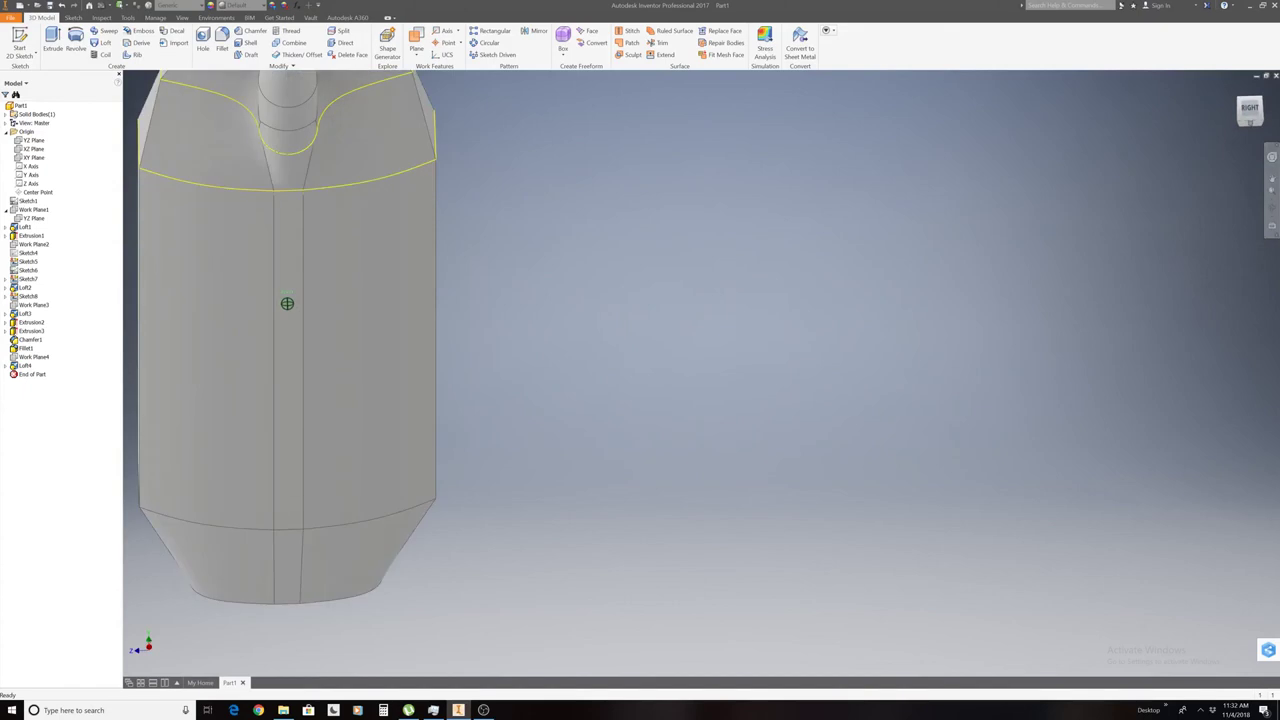
pyautogui.keyDown('shift'); pyautogui.moveTo(287, 303); pyautogui.dragTo(287, 303, button='middle'); pyautogui.keyUp('shift')
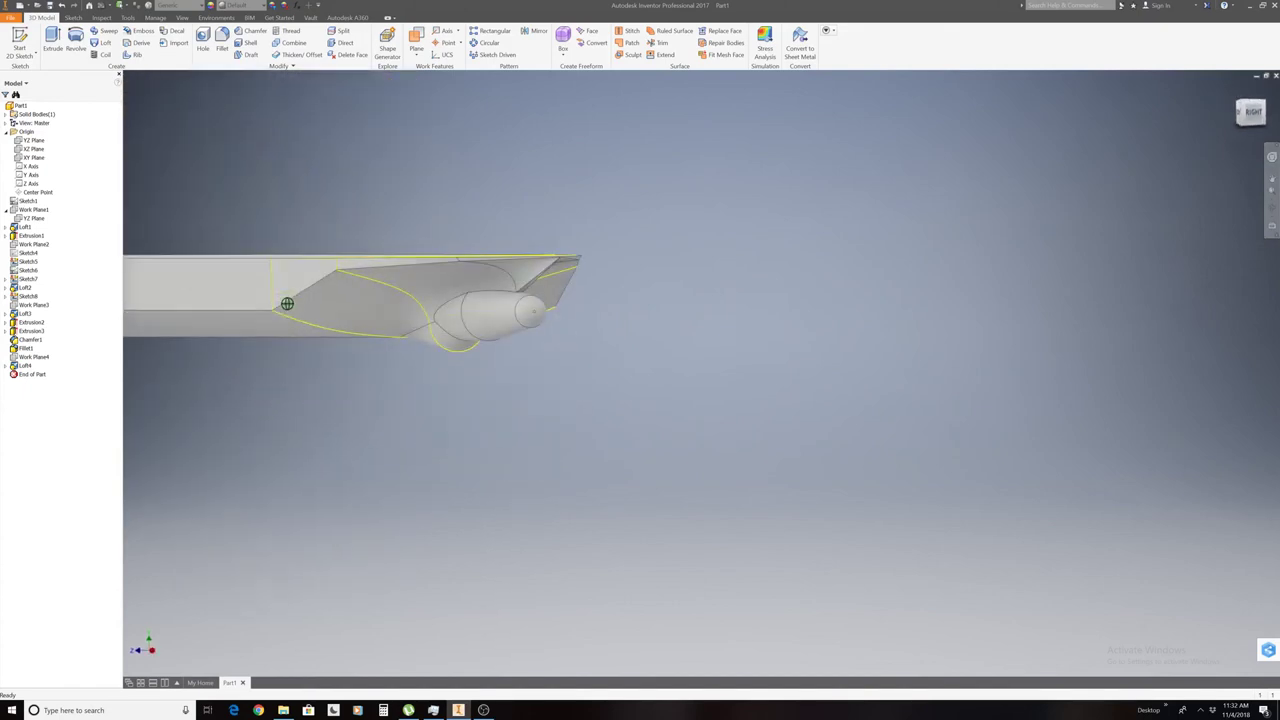
pyautogui.click(1246, 117)
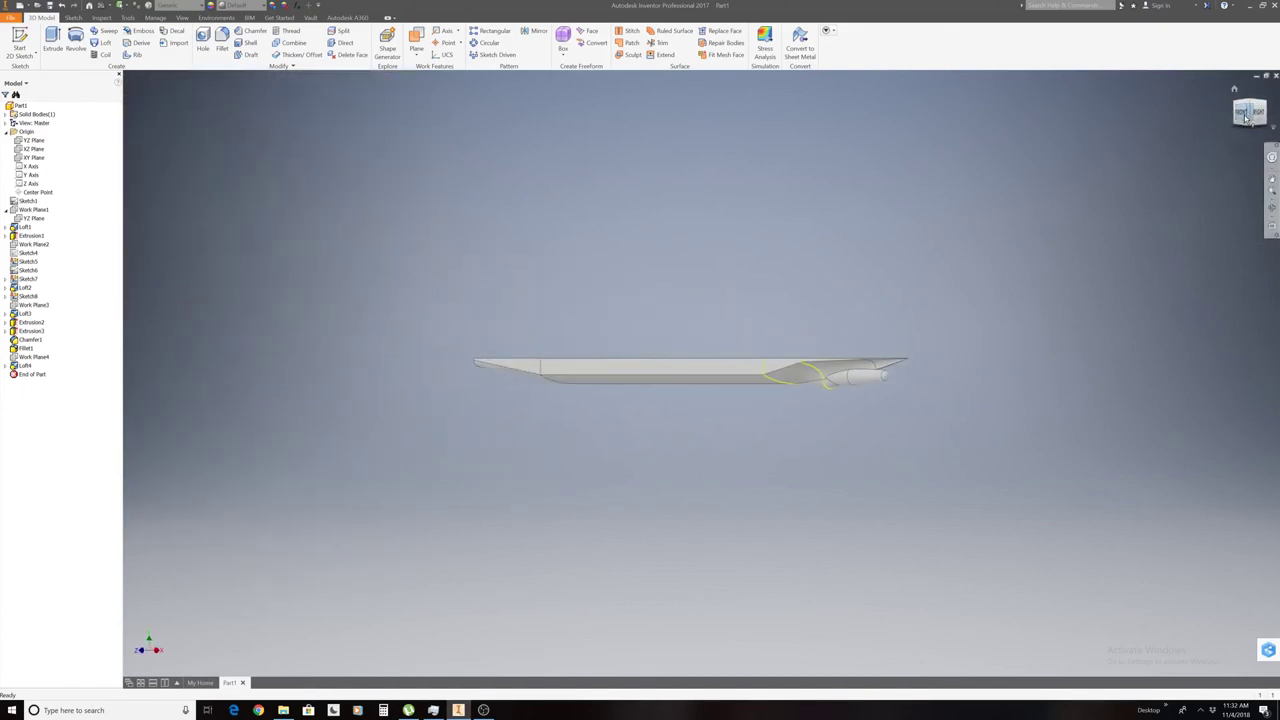
pyautogui.keyDown('shift'); pyautogui.moveTo(701, 373); pyautogui.dragTo(701, 373, button='middle'); pyautogui.keyUp('shift')
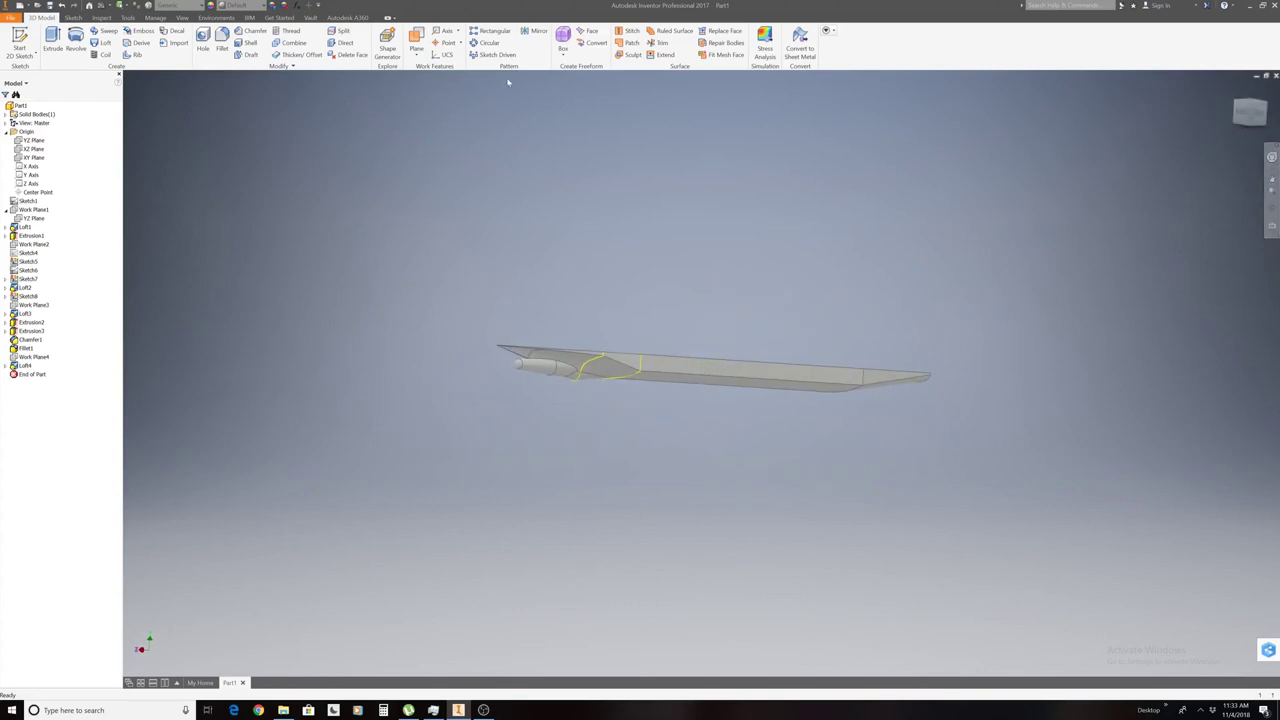